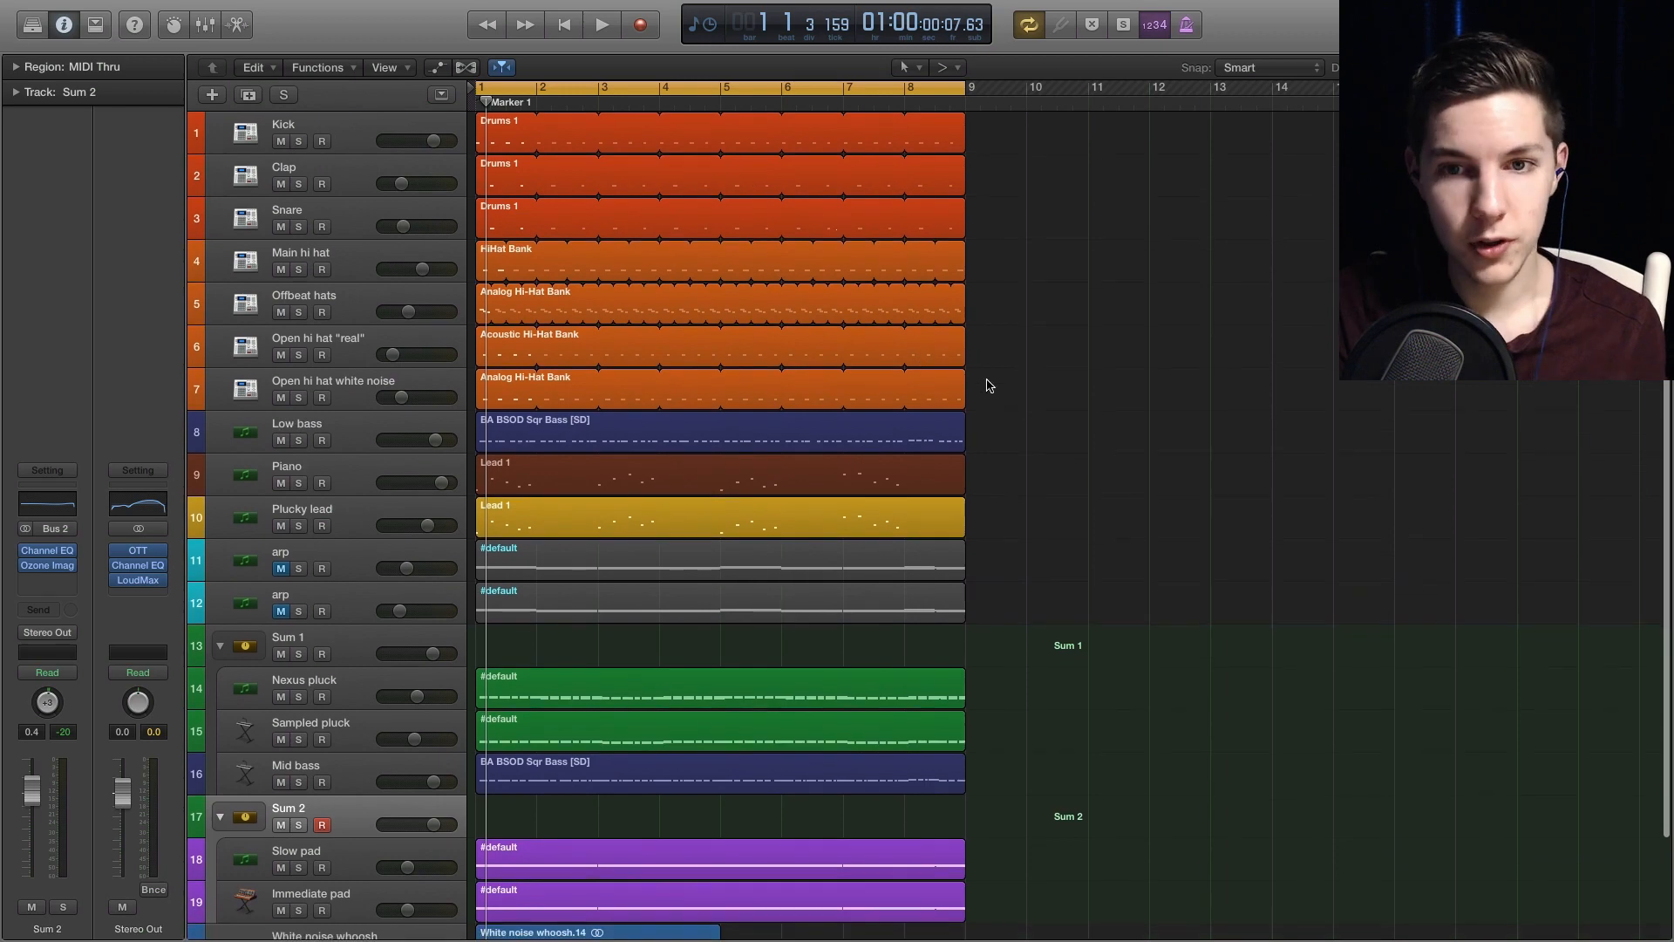
- Solo the seven drum tracks from Kick to Open hi hat white noise and play them back
click(349, 131)
shift+click(357, 406)
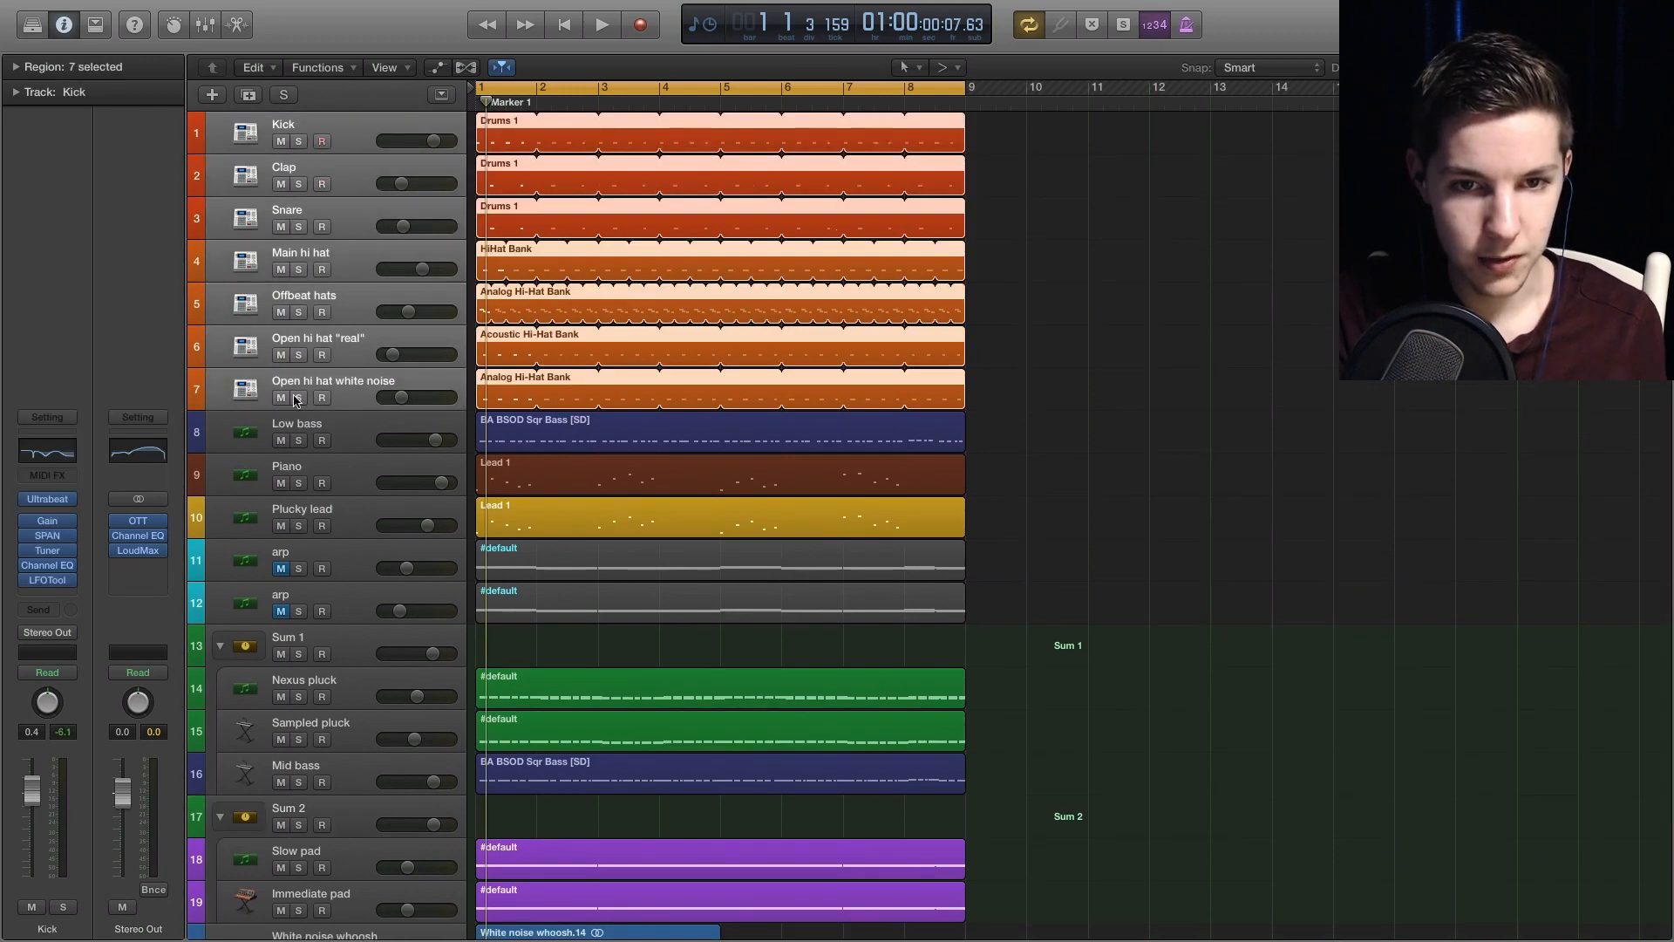
click(298, 398)
key(space)
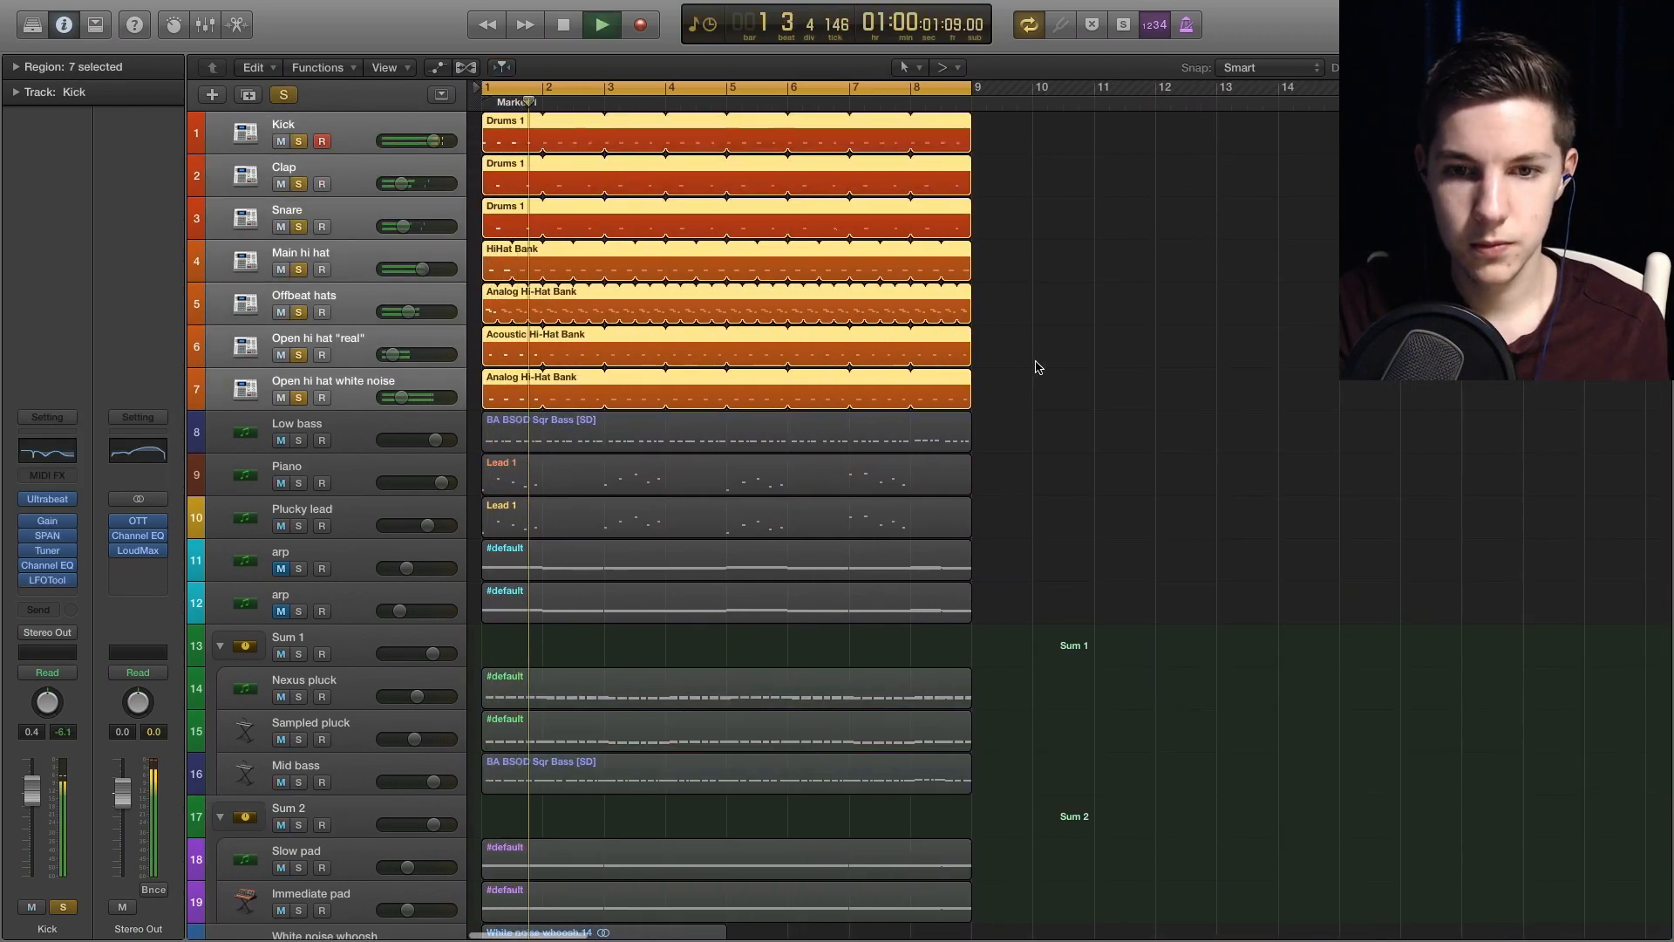
key(space)
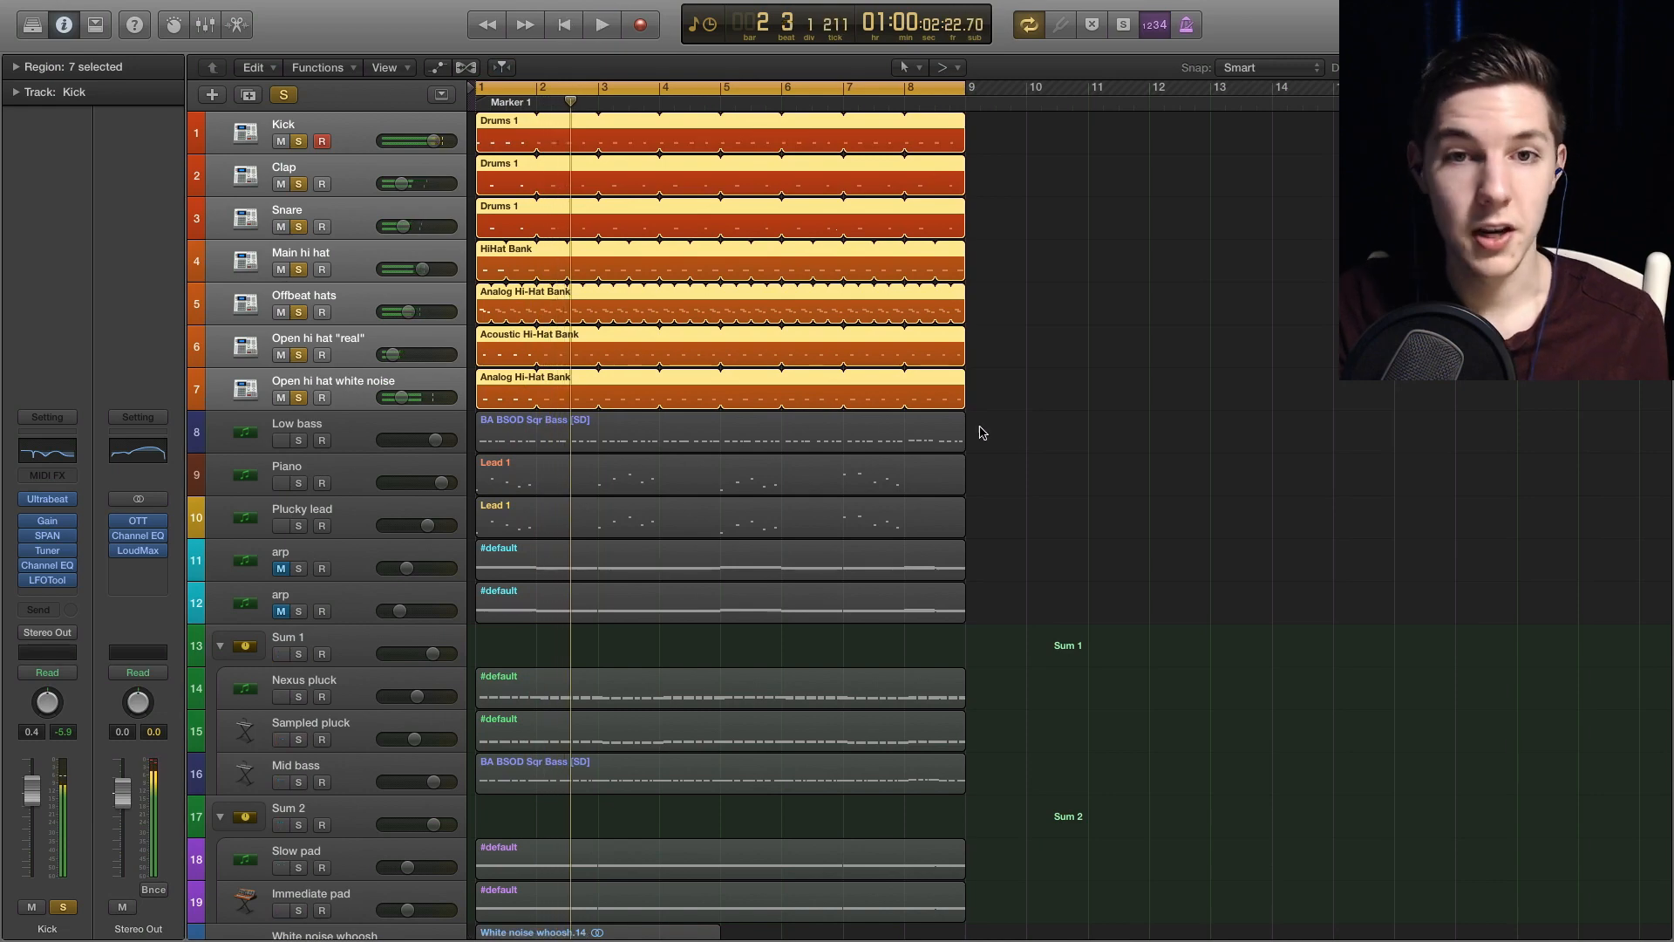
- Add the Low bass and Mid bass tracks to the soloed drums and play them together
click(299, 441)
scroll(1390, 419, down, 1)
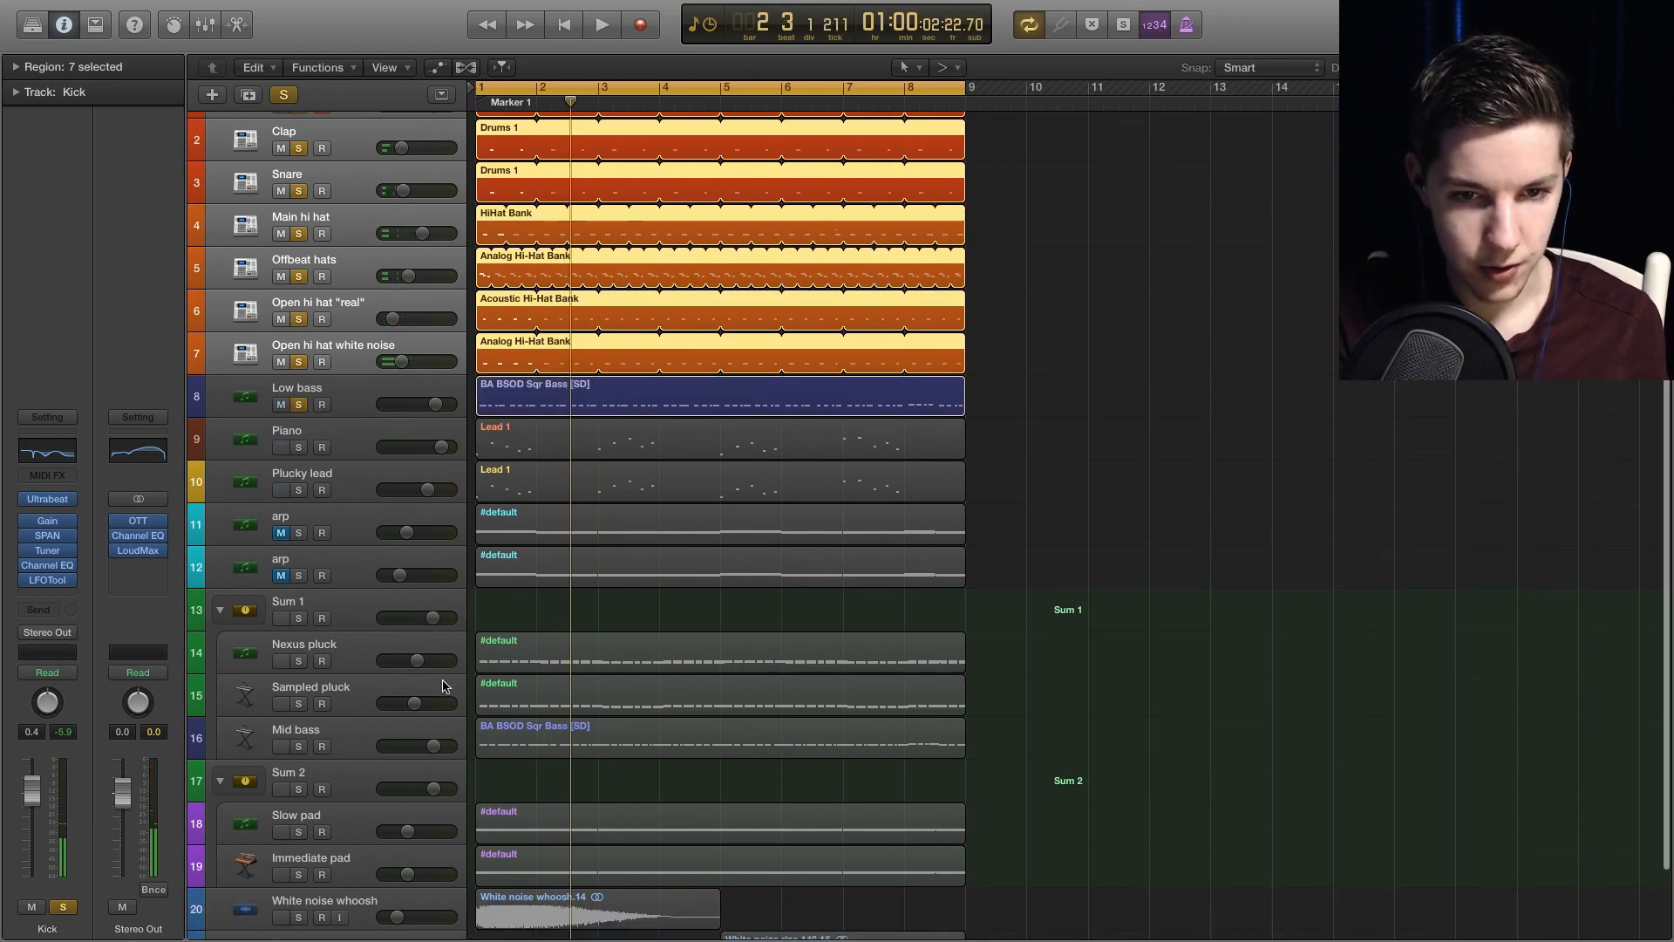
click(299, 746)
key(space)
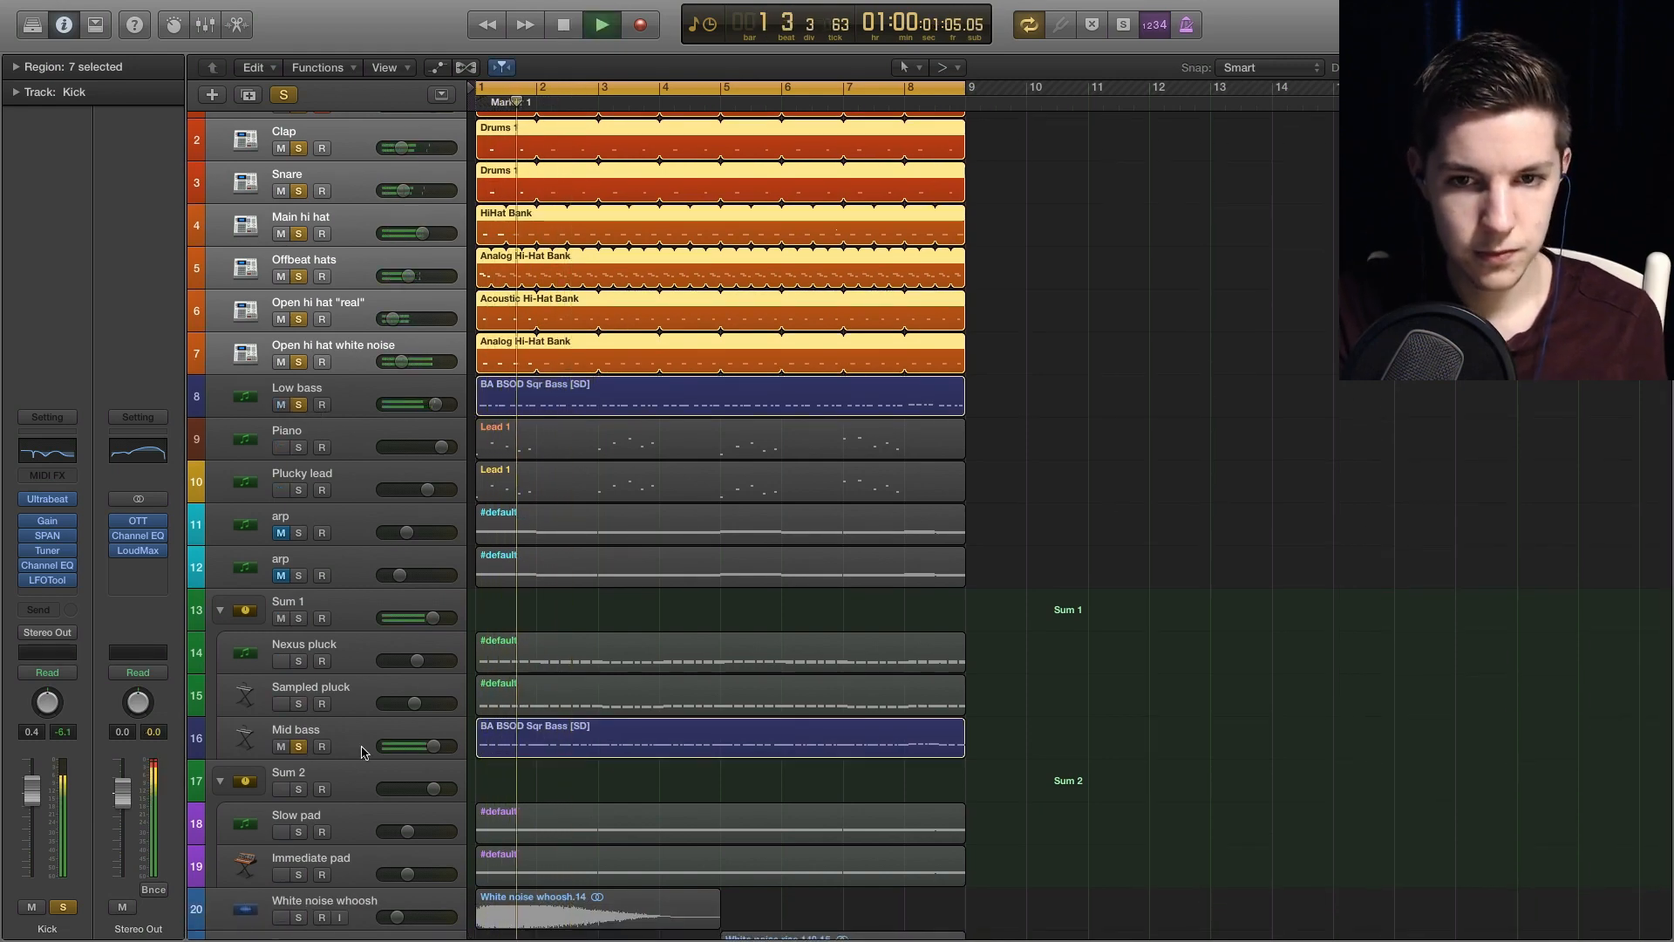
key(space)
- Clear all solos, solo only the Low bass track and play it back
click(285, 96)
click(299, 405)
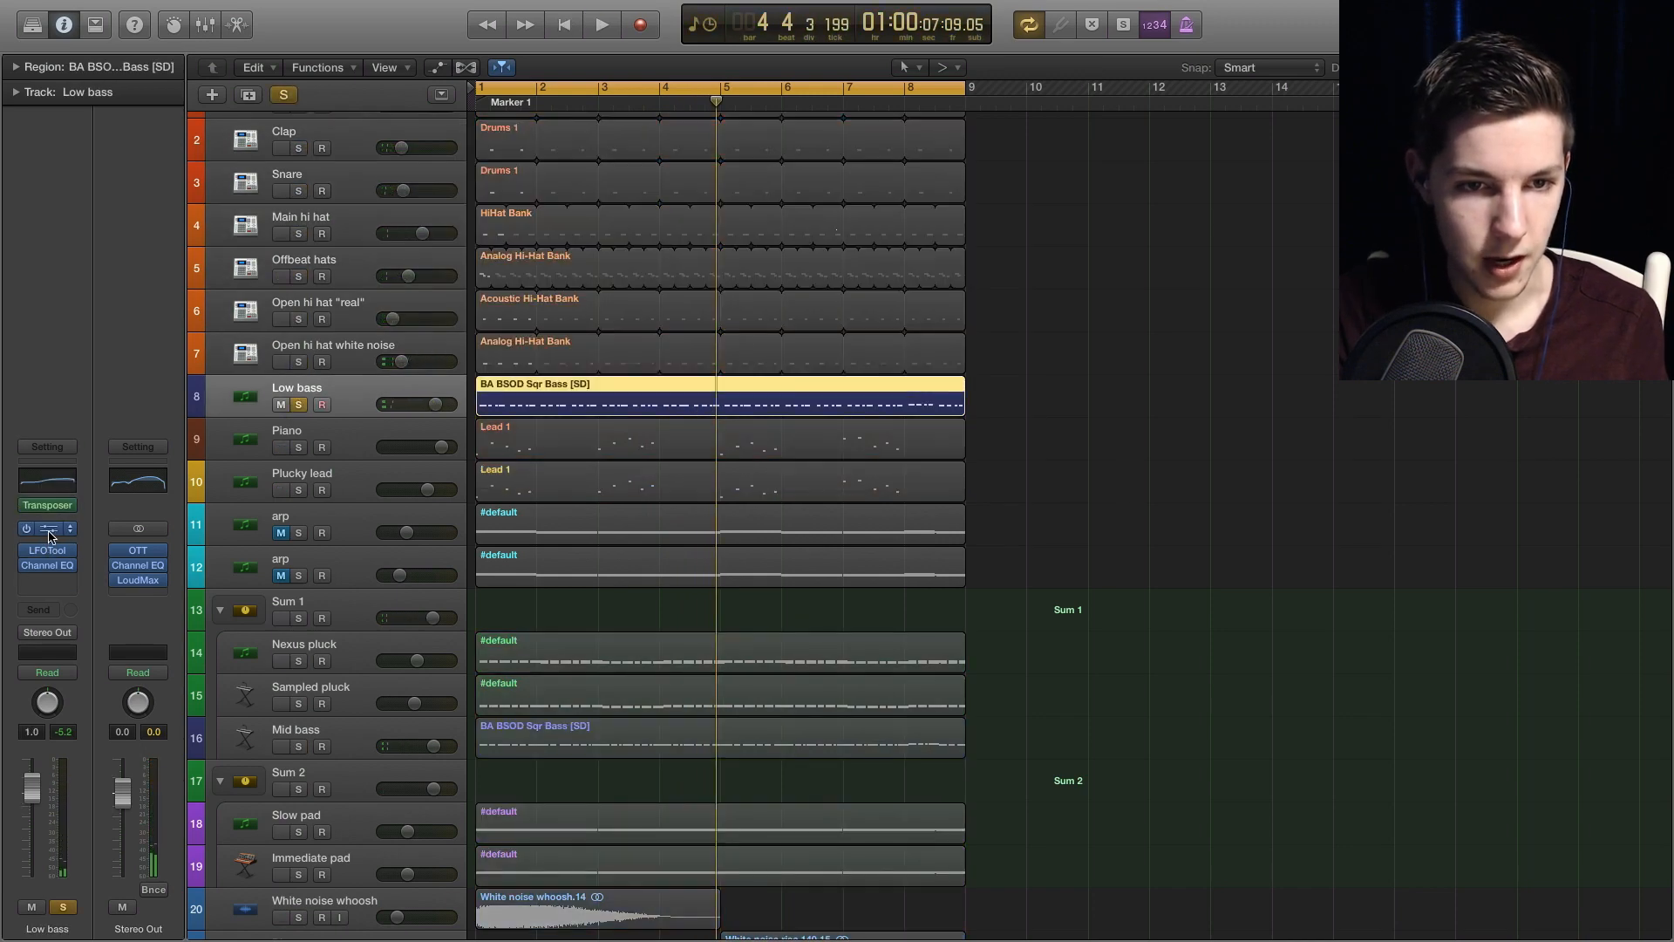
key(space)
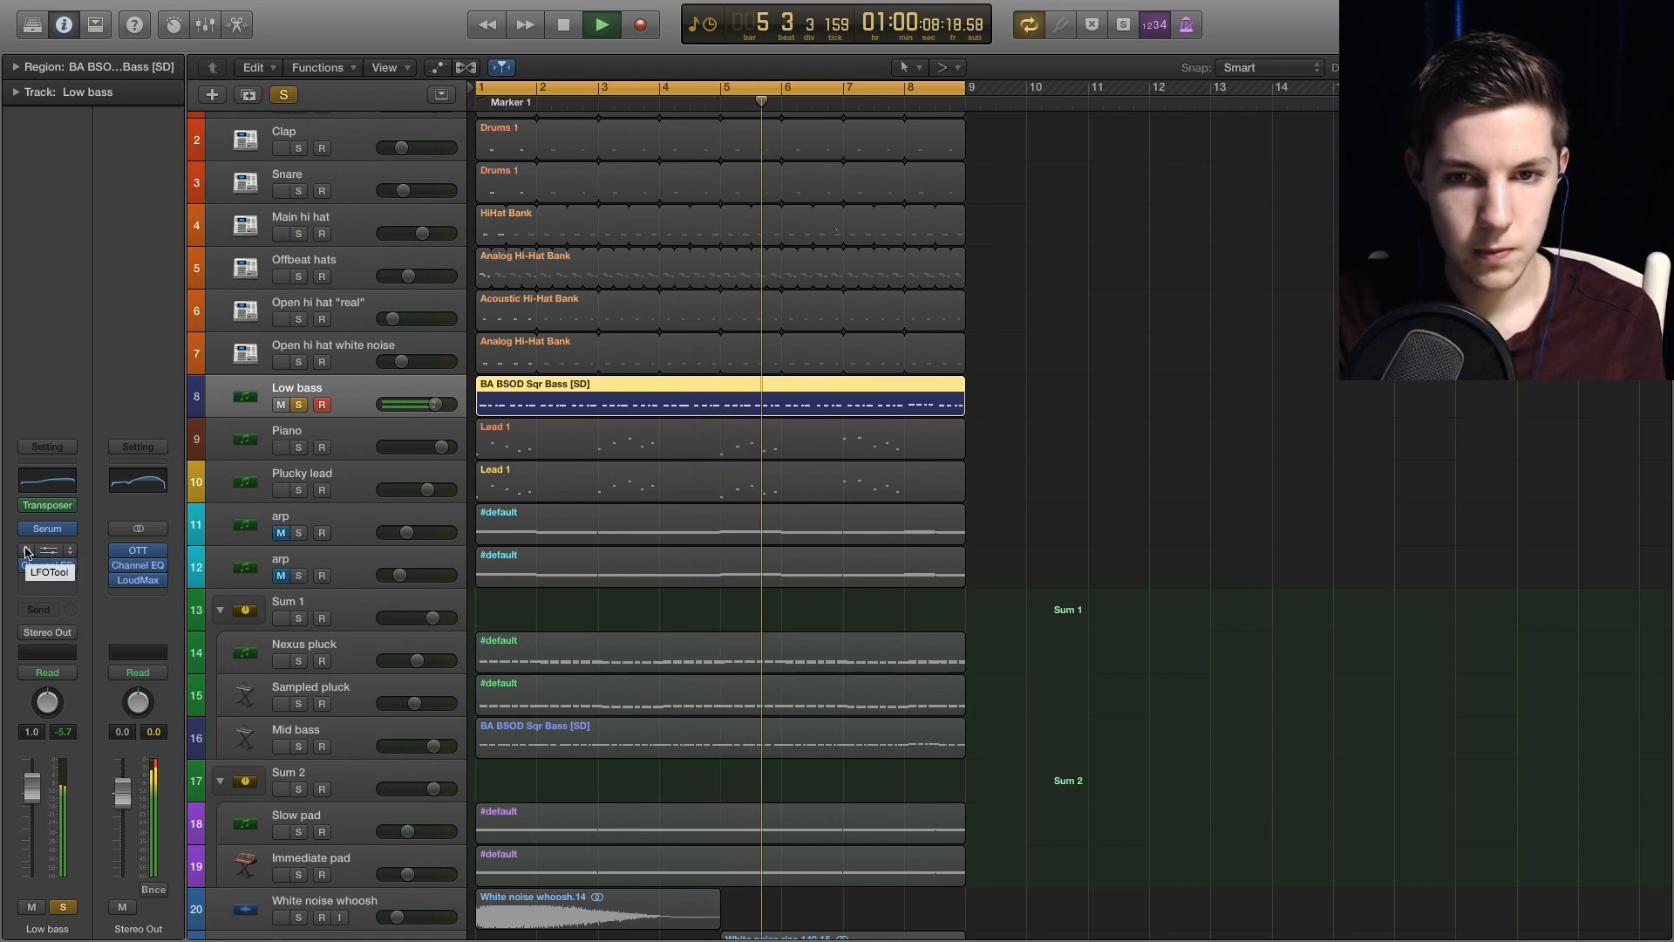
key(space)
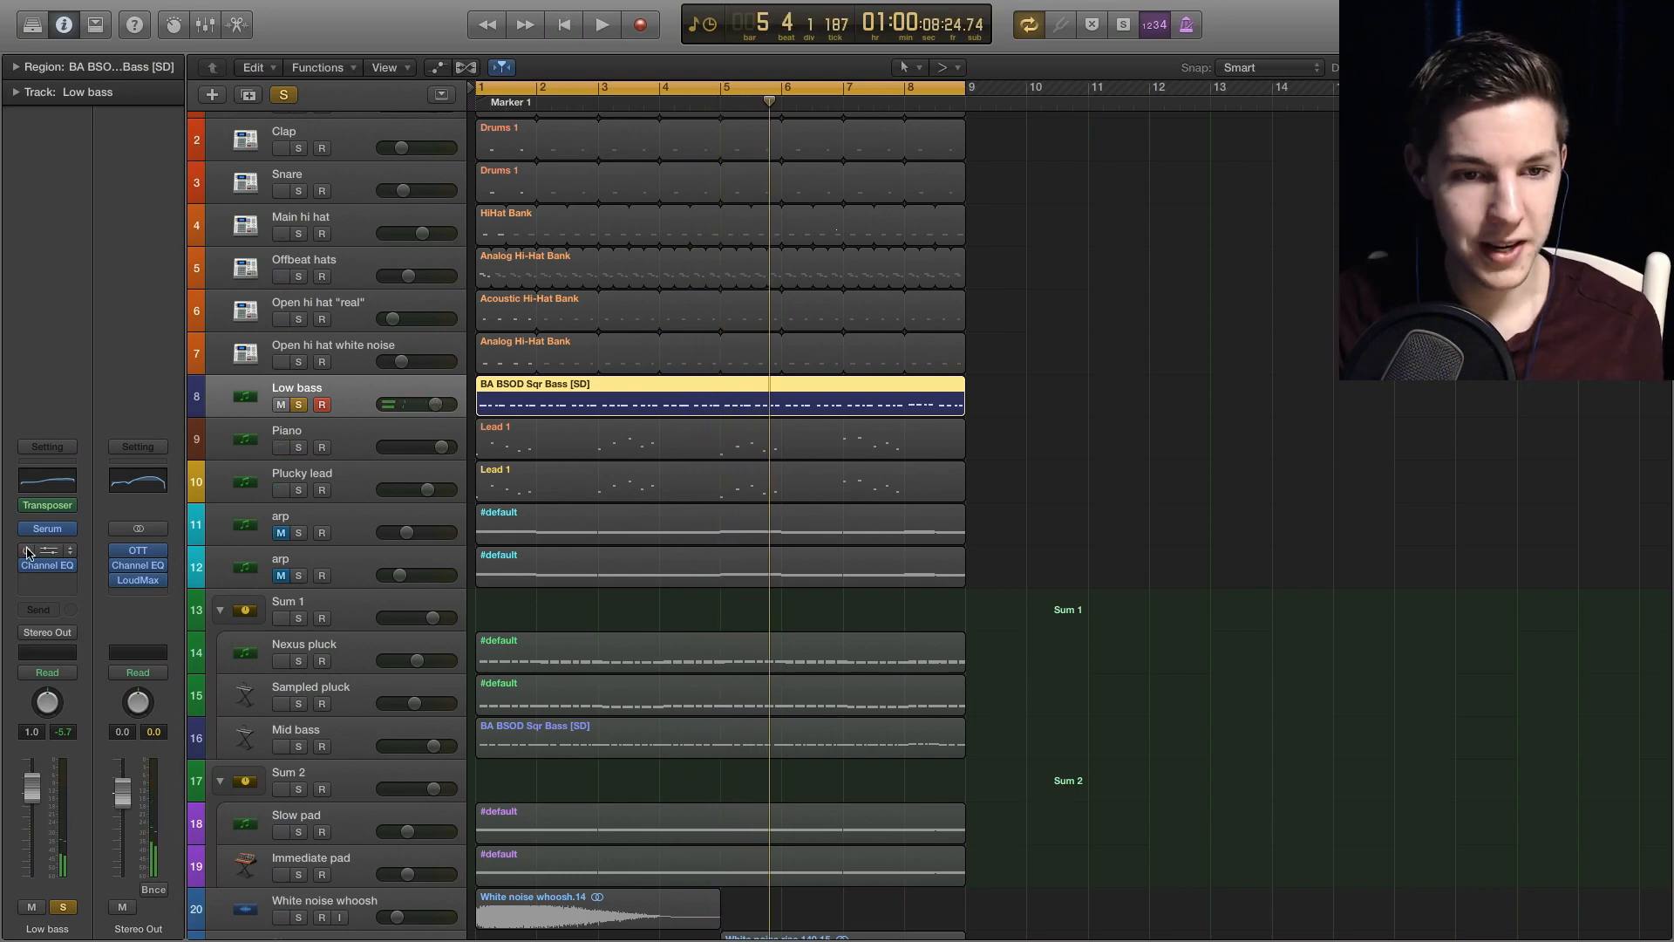
- Audition the Low bass with and without LFOTool and open the plug-in to inspect its volume curve
key(space)
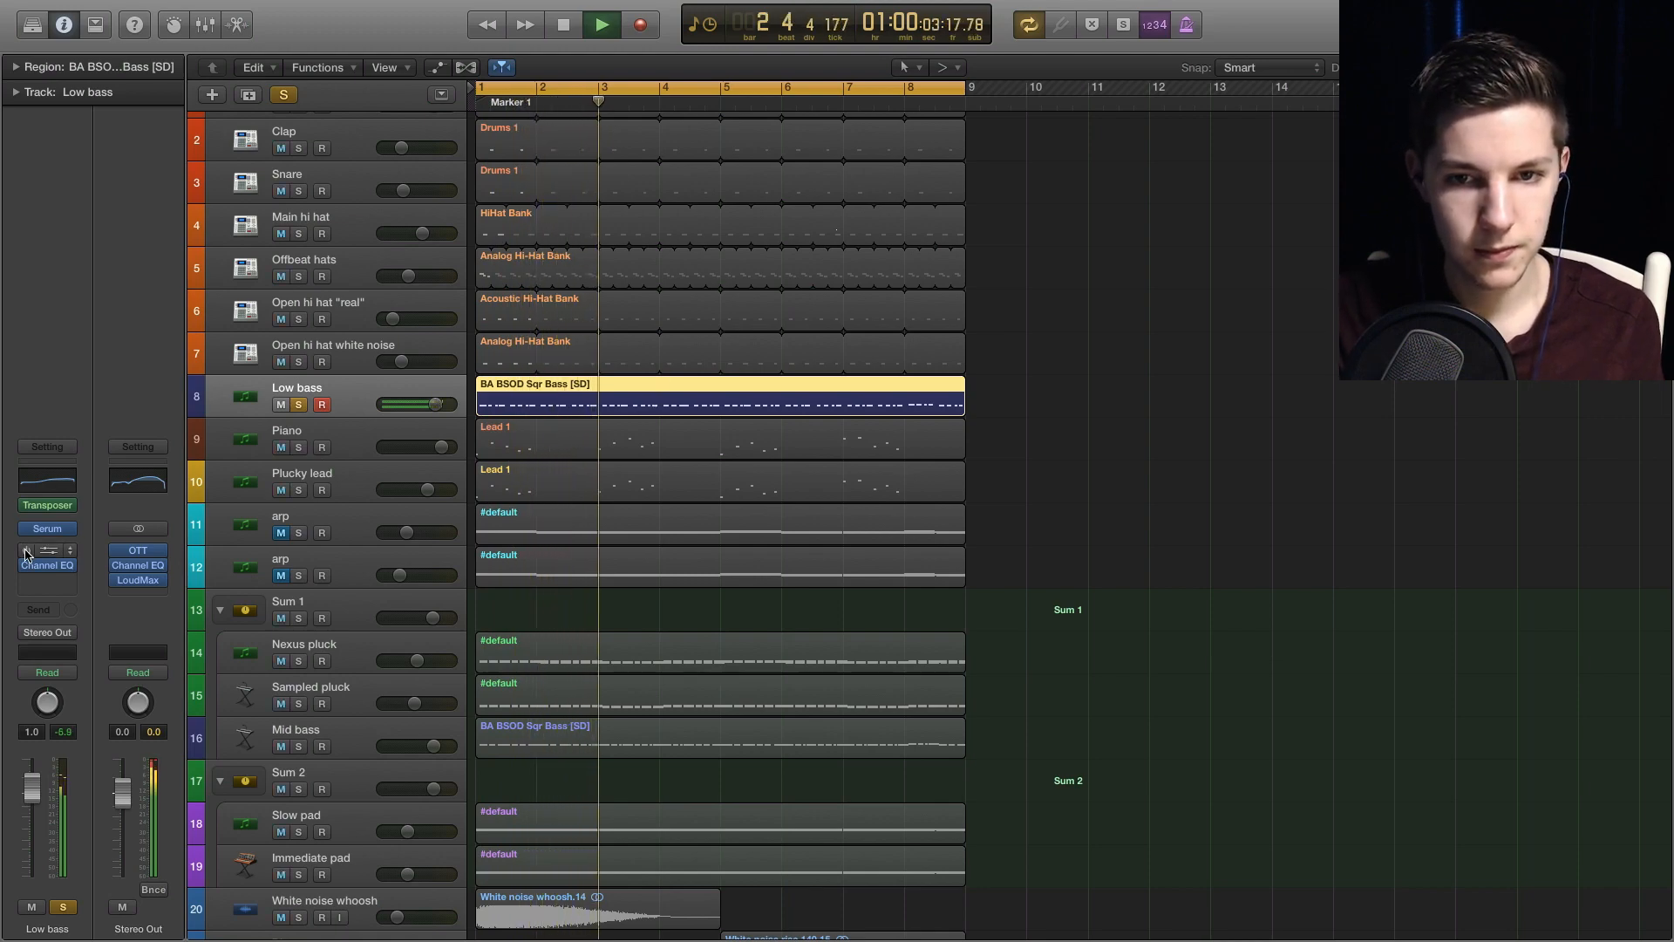
click(35, 551)
key(space)
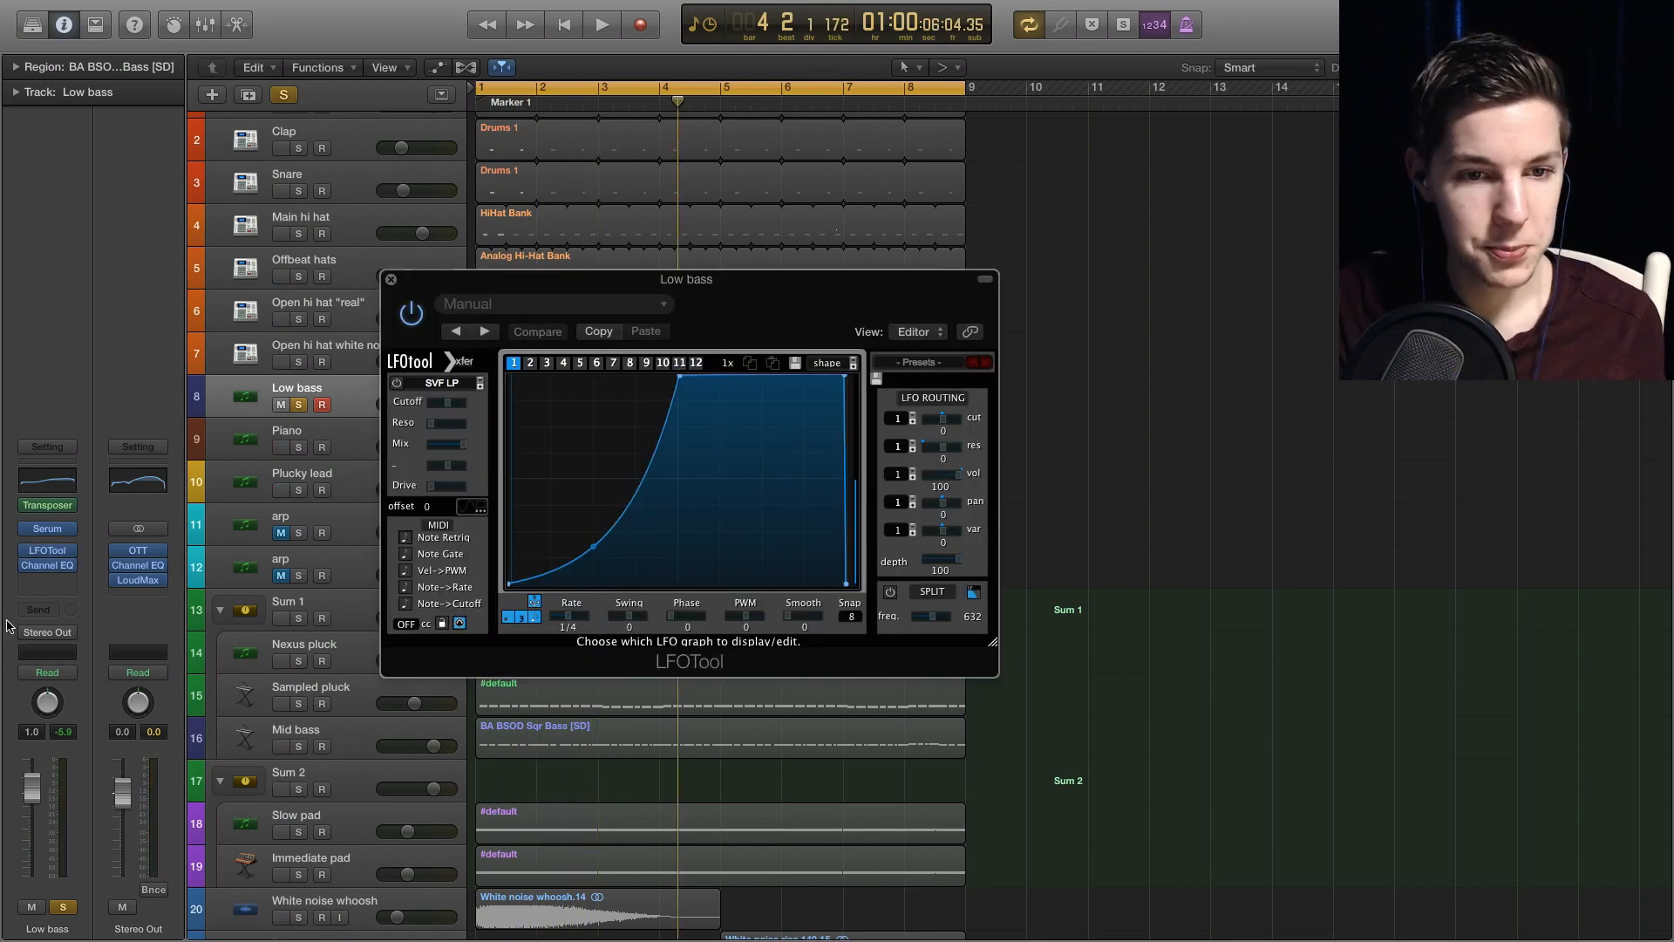
key(space)
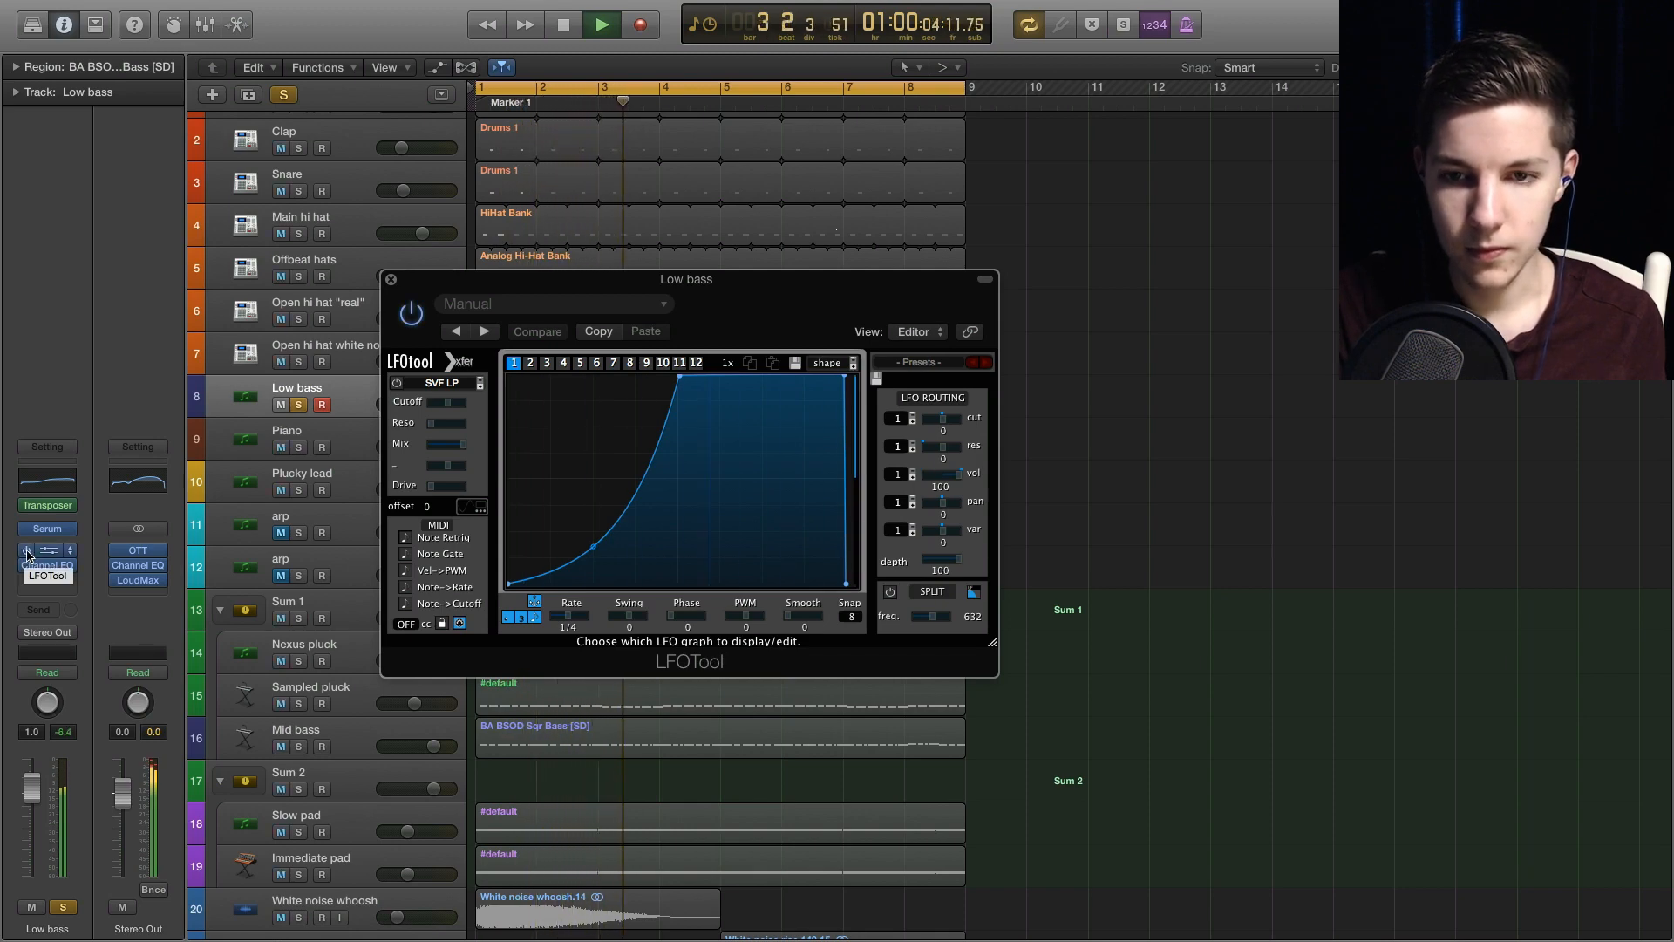
key(space)
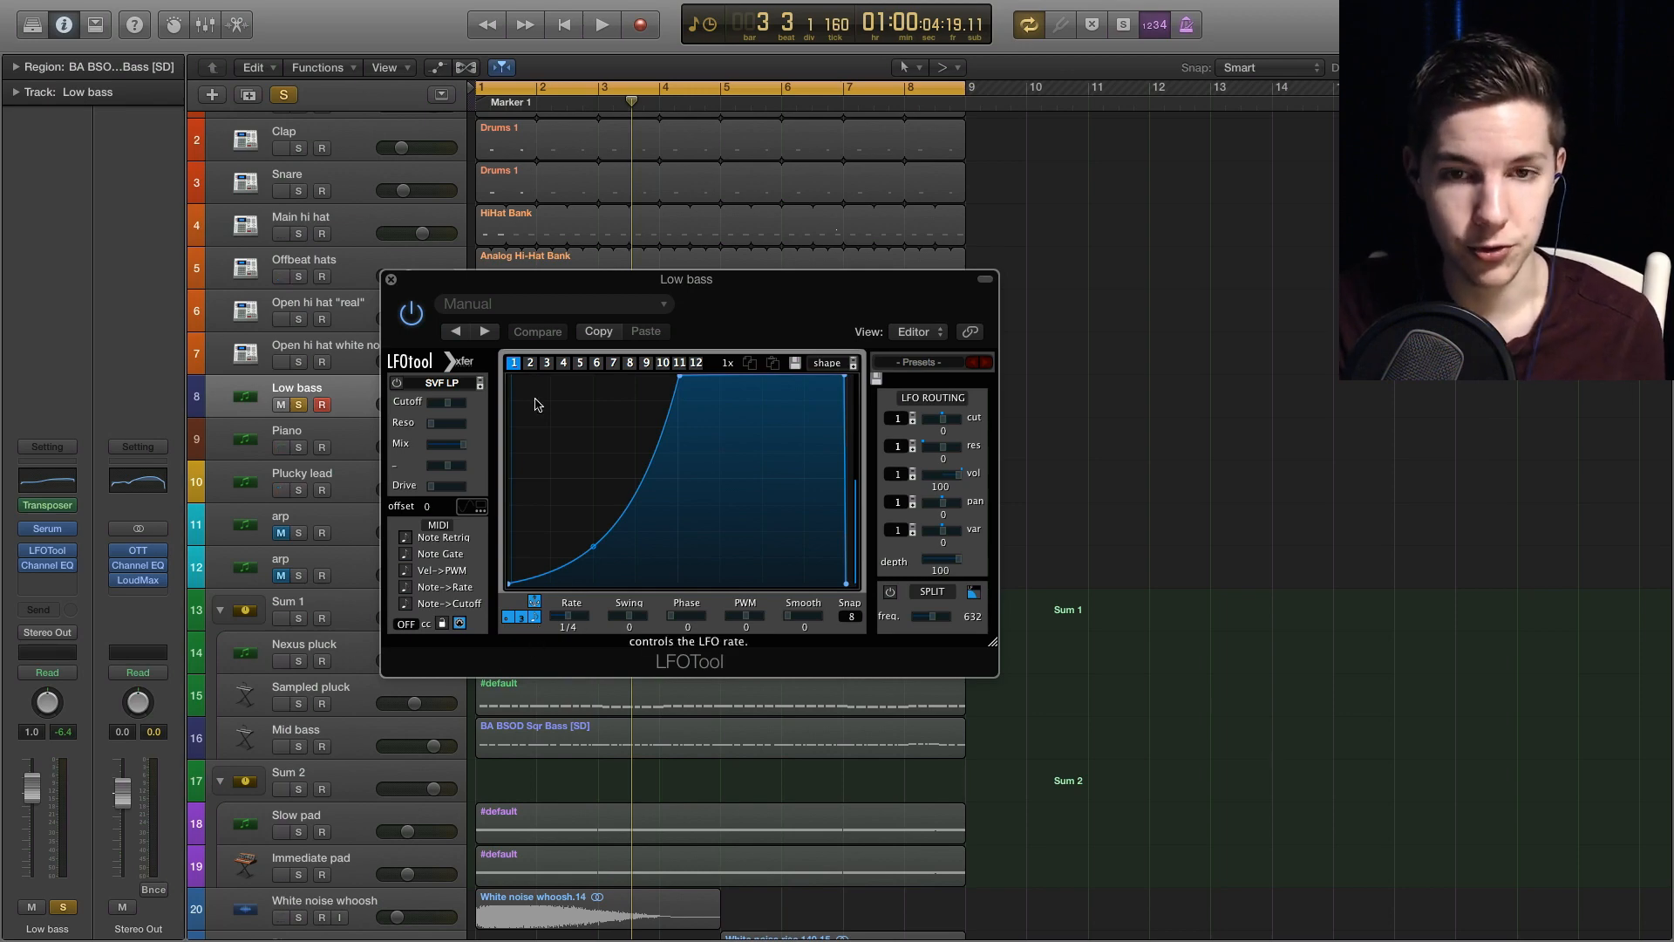
- Move the LFOTool window clear of the track list, solo only the Kick and play it from the start
scroll(1271, 266, up, 1)
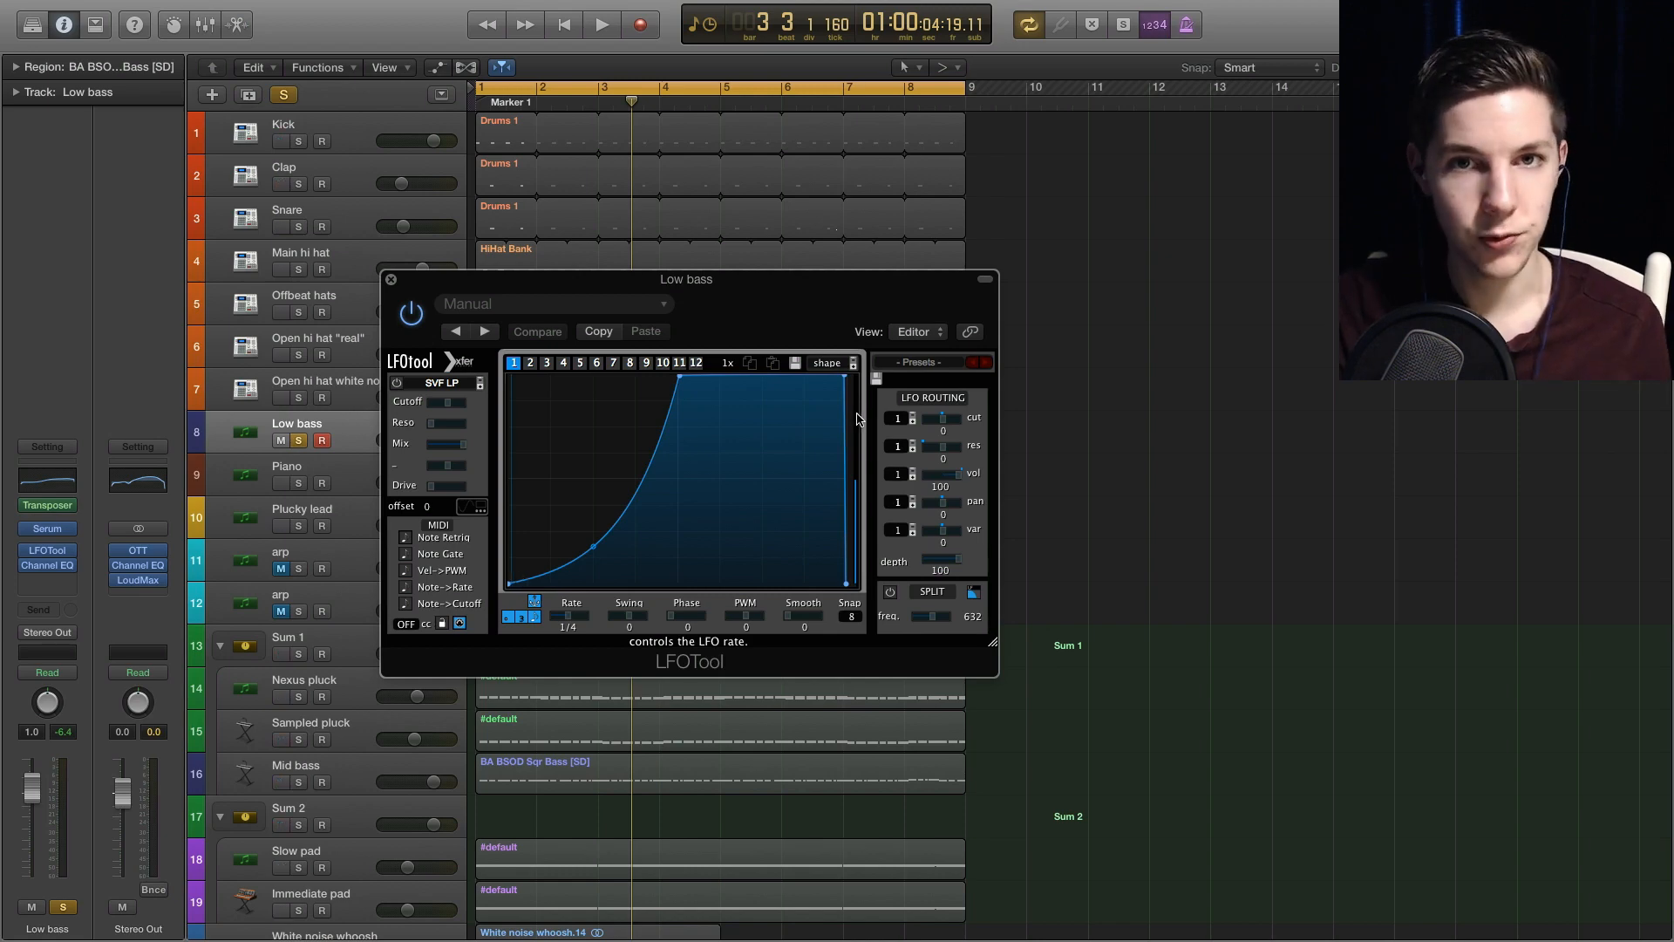
drag(628, 272, 996, 319)
click(298, 142)
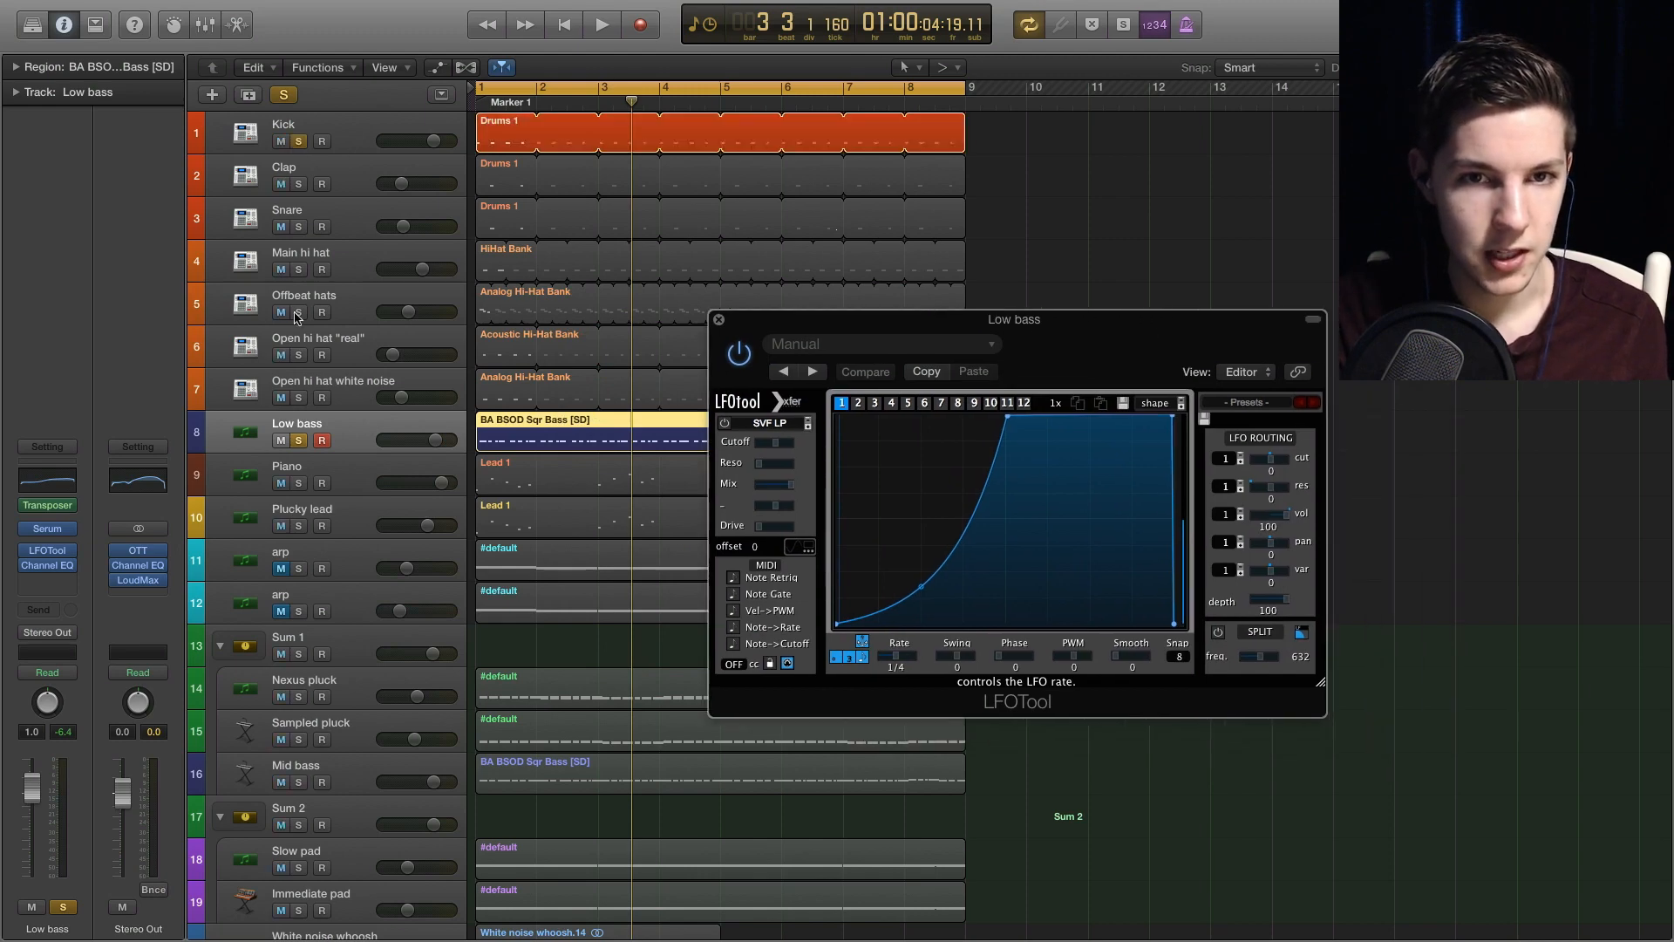
click(299, 441)
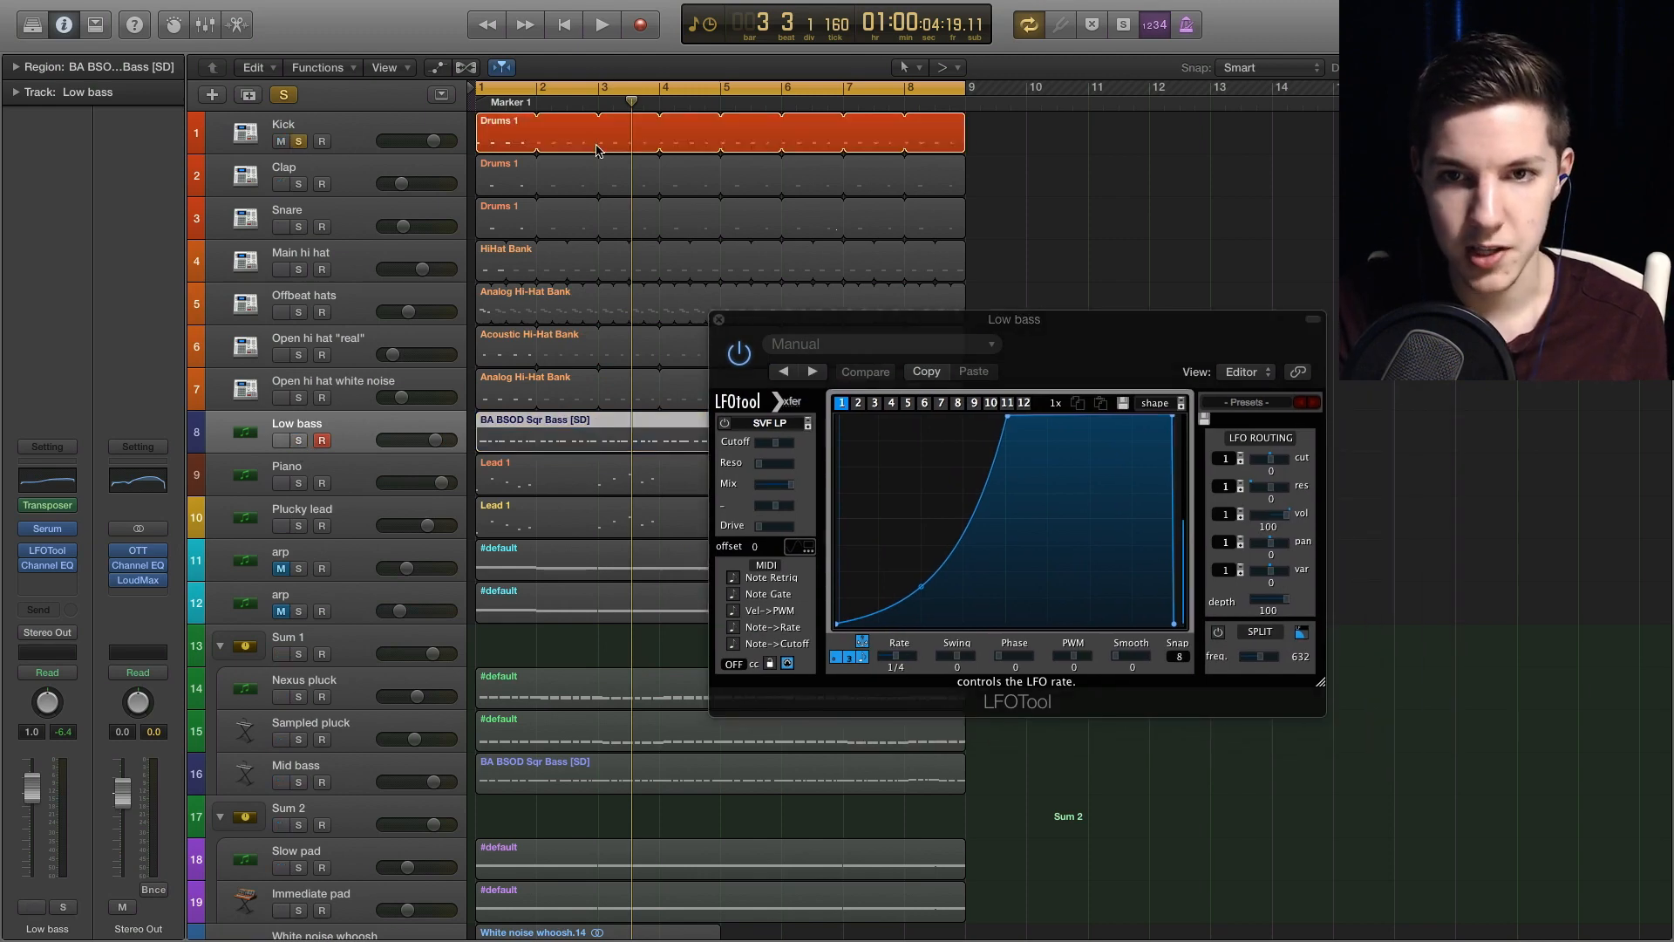
key(Return)
key(space)
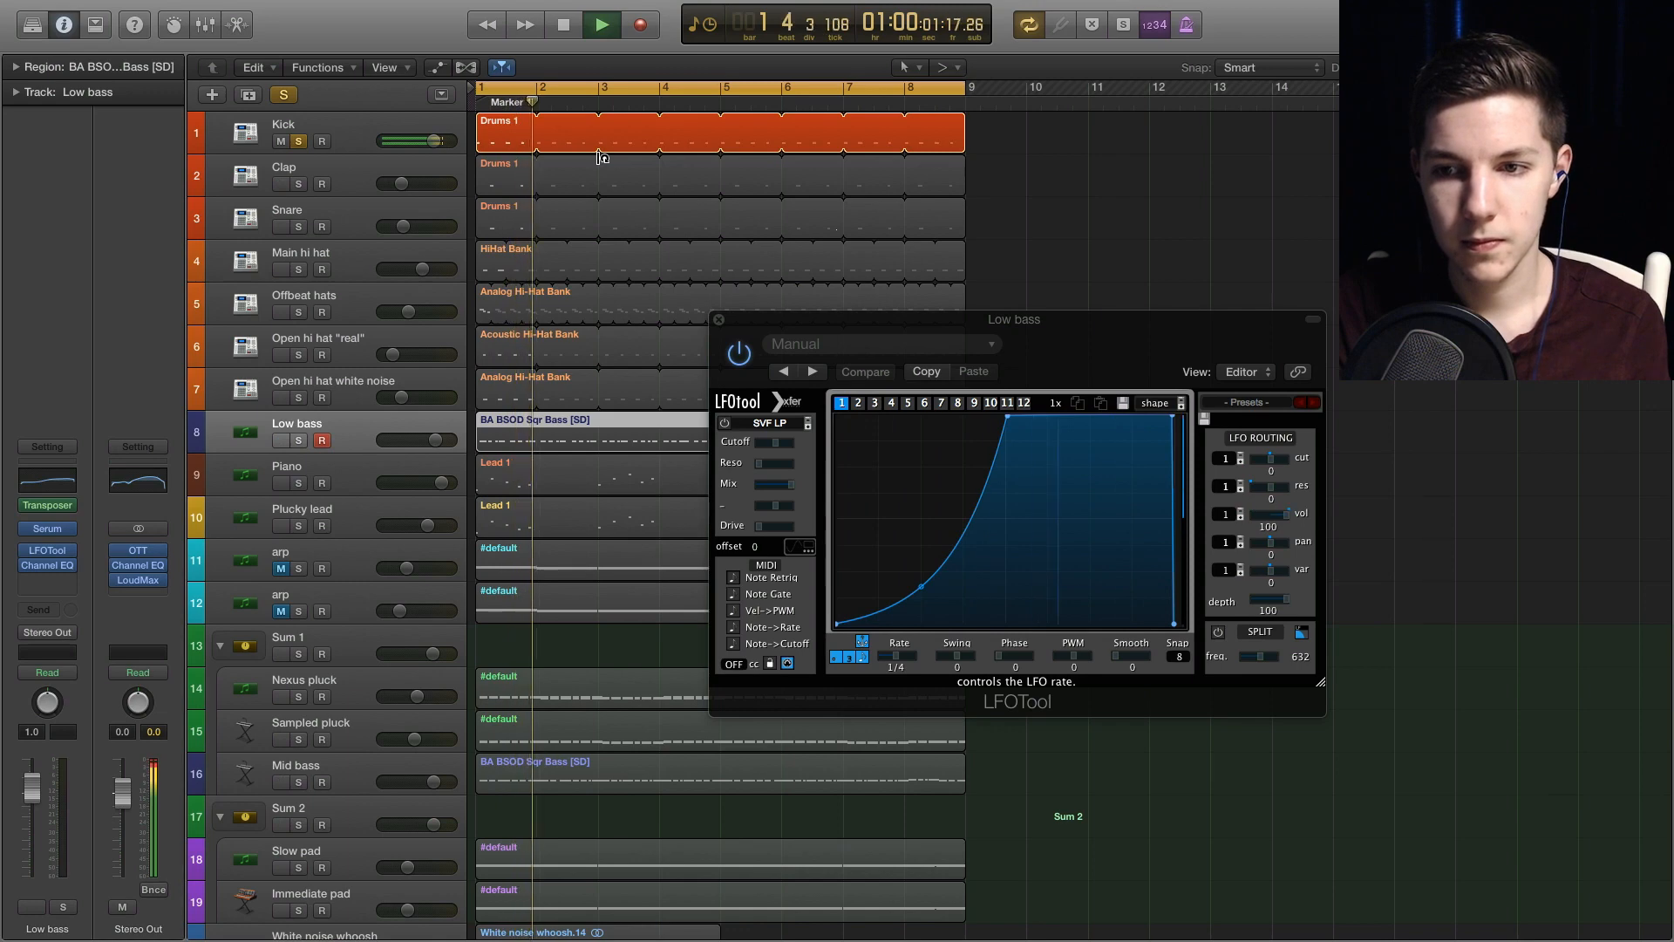
key(space)
- Hide the plug-in window, solo the Low bass alongside the Kick and play both from the start
key(v)
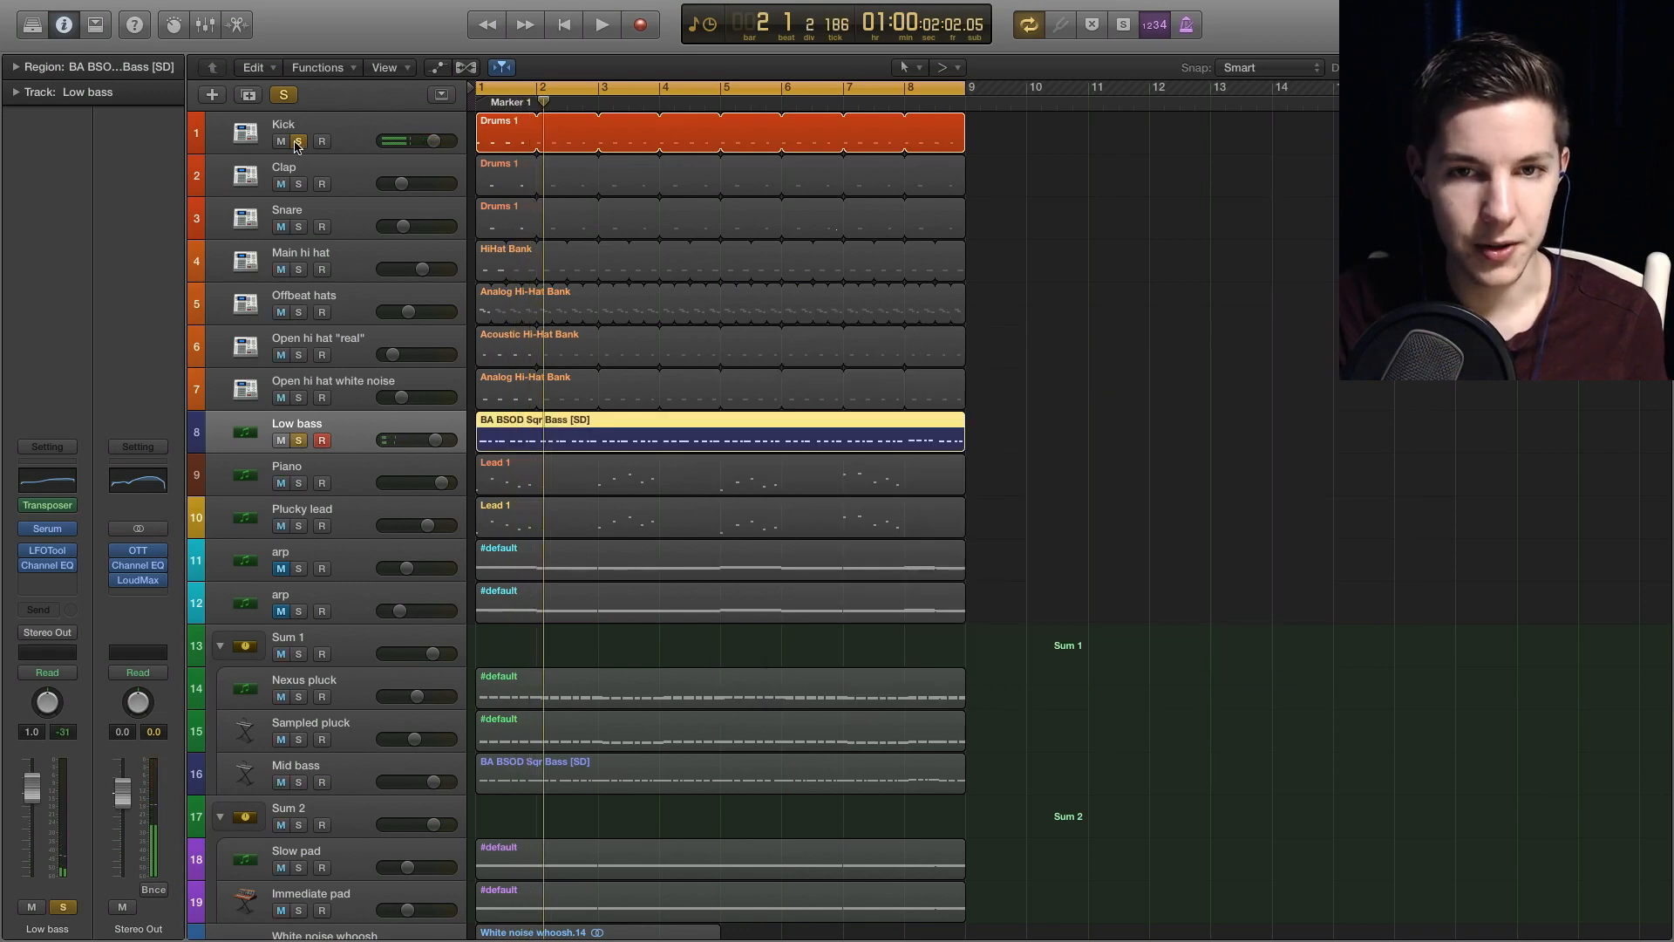
key(Return)
key(space)
key(space)
mouse_move(24, 553)
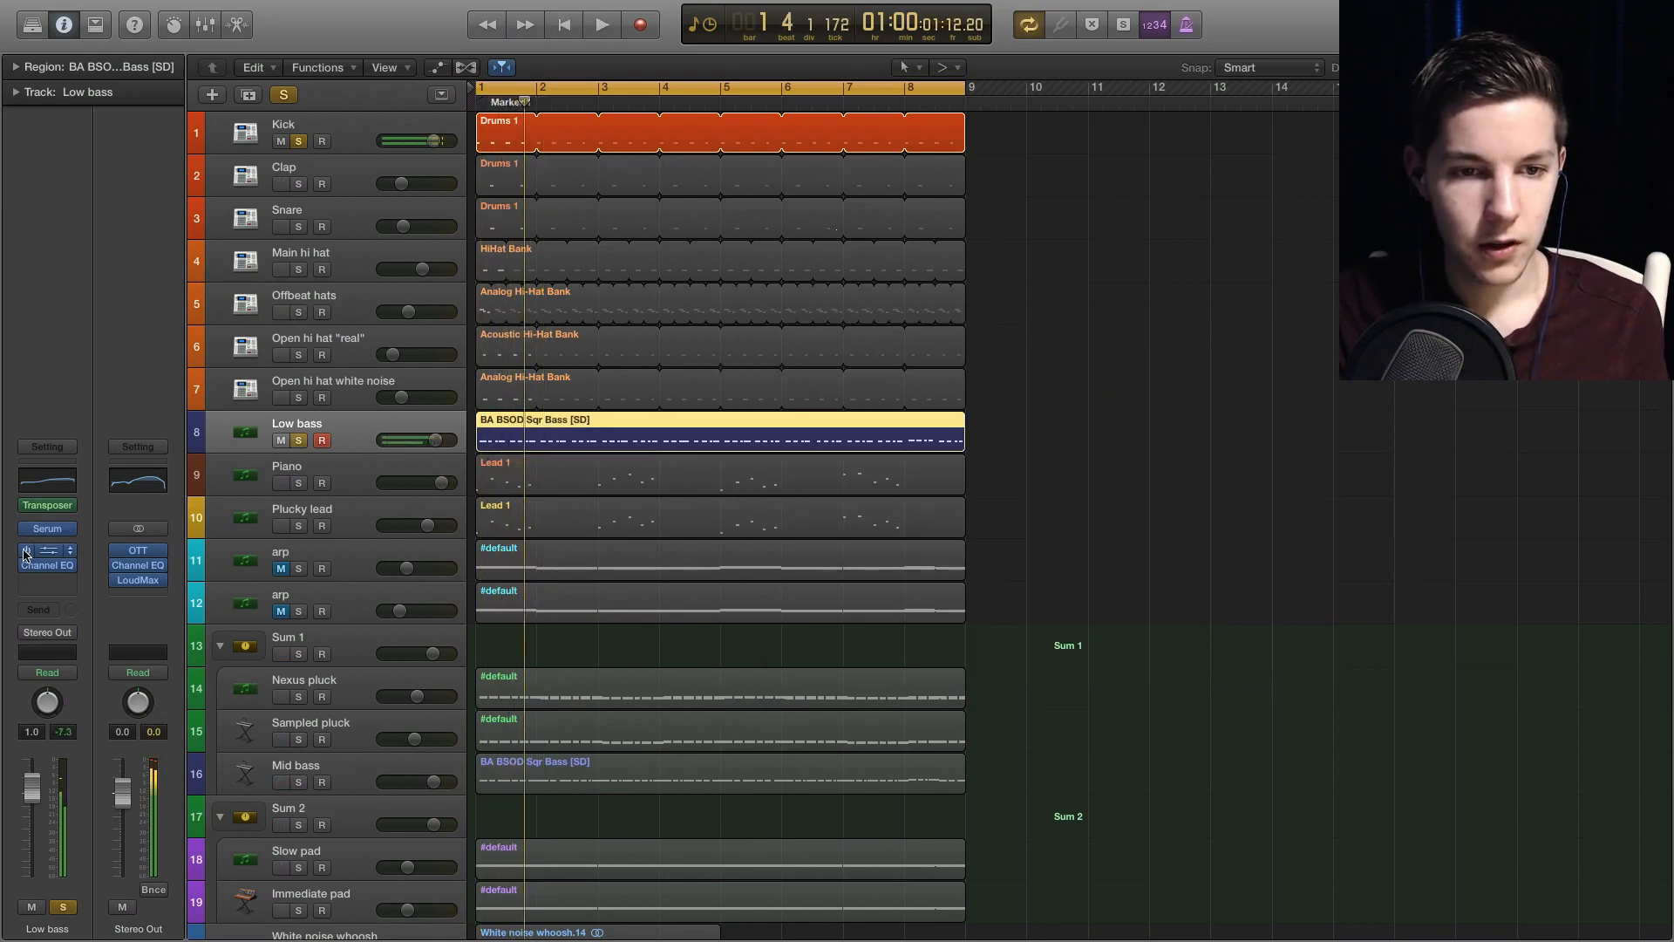
- Compare the Kick and Low bass with LFOTool bypassed and active, with its LFO curve open
key(Return)
key(space)
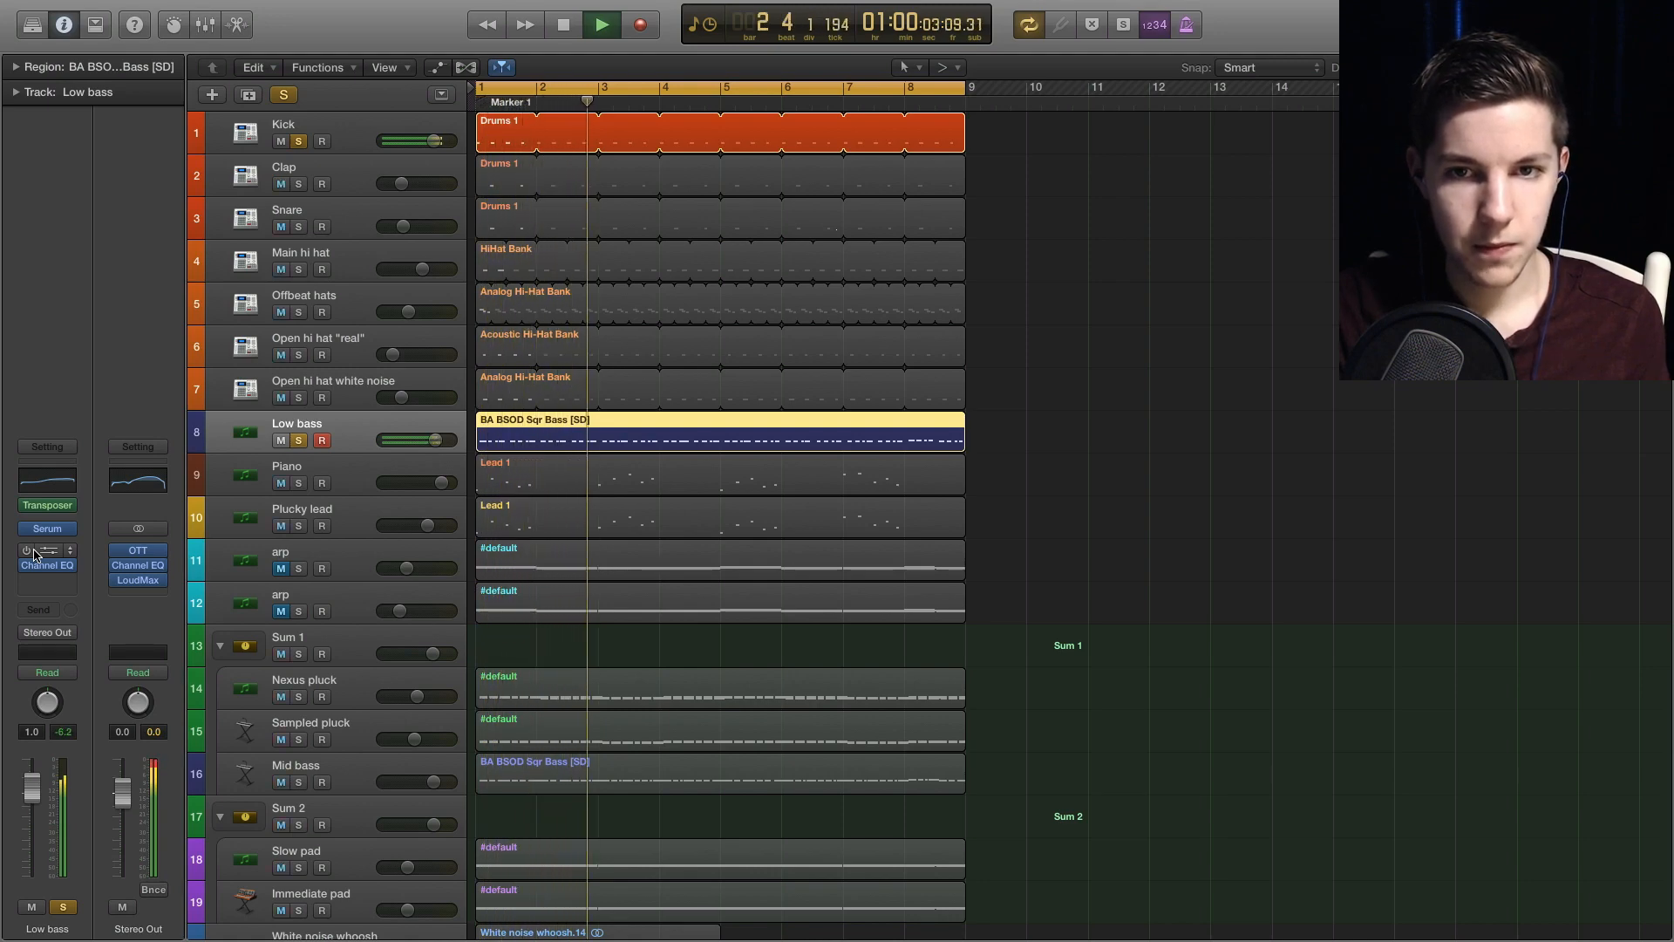
key(space)
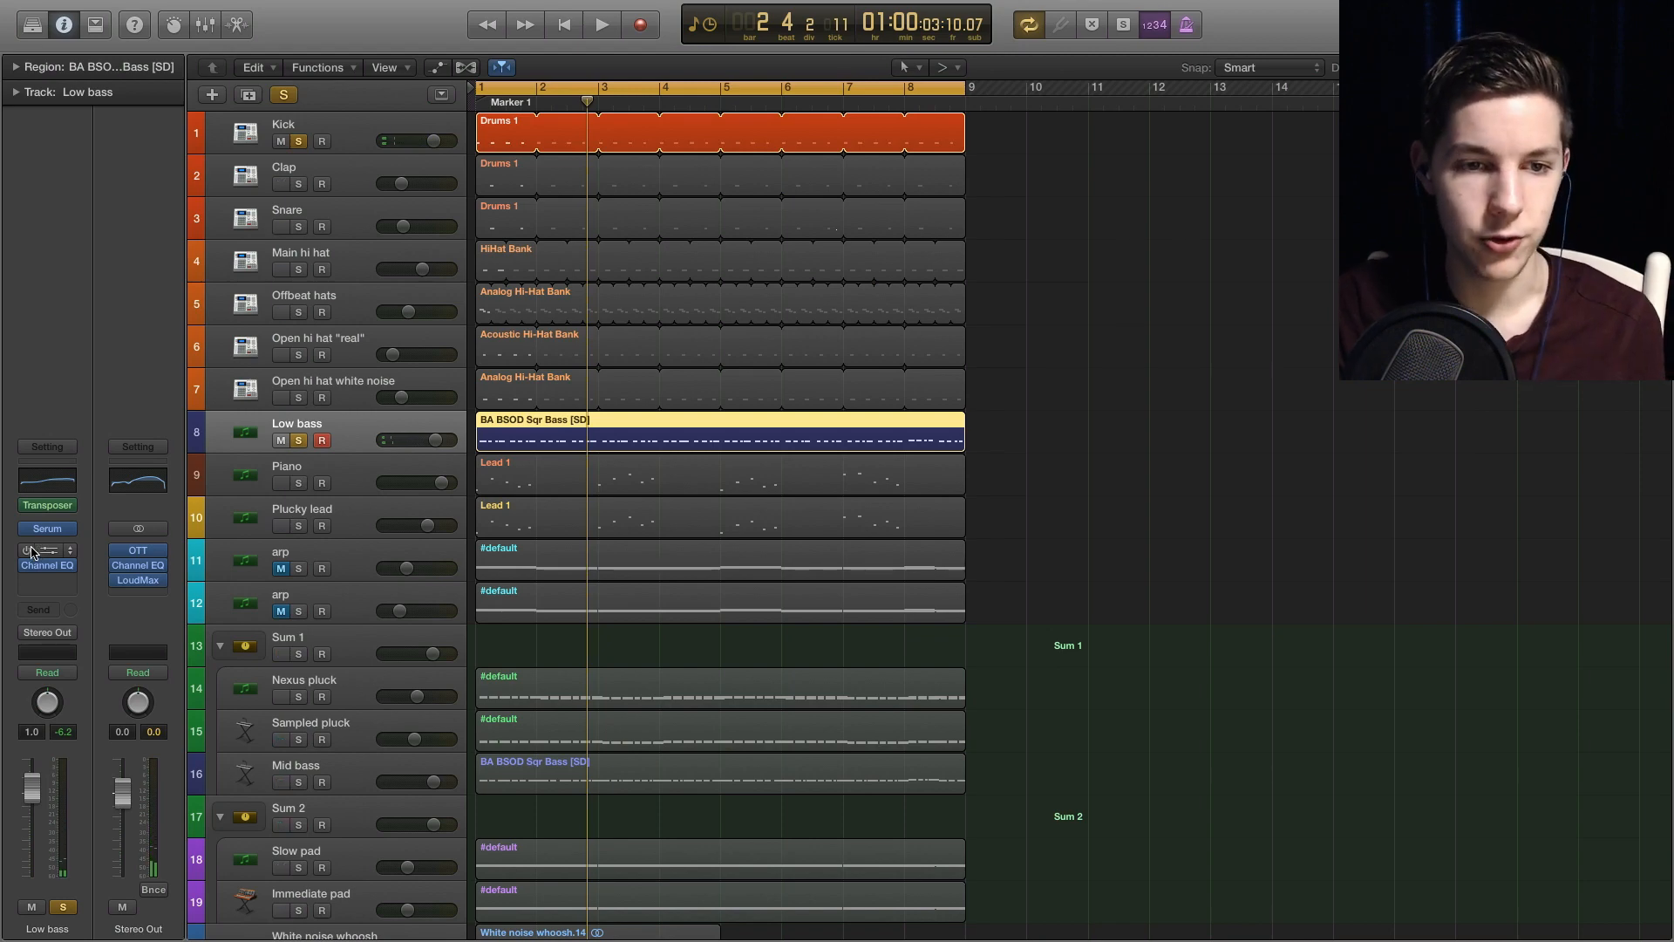
click(48, 549)
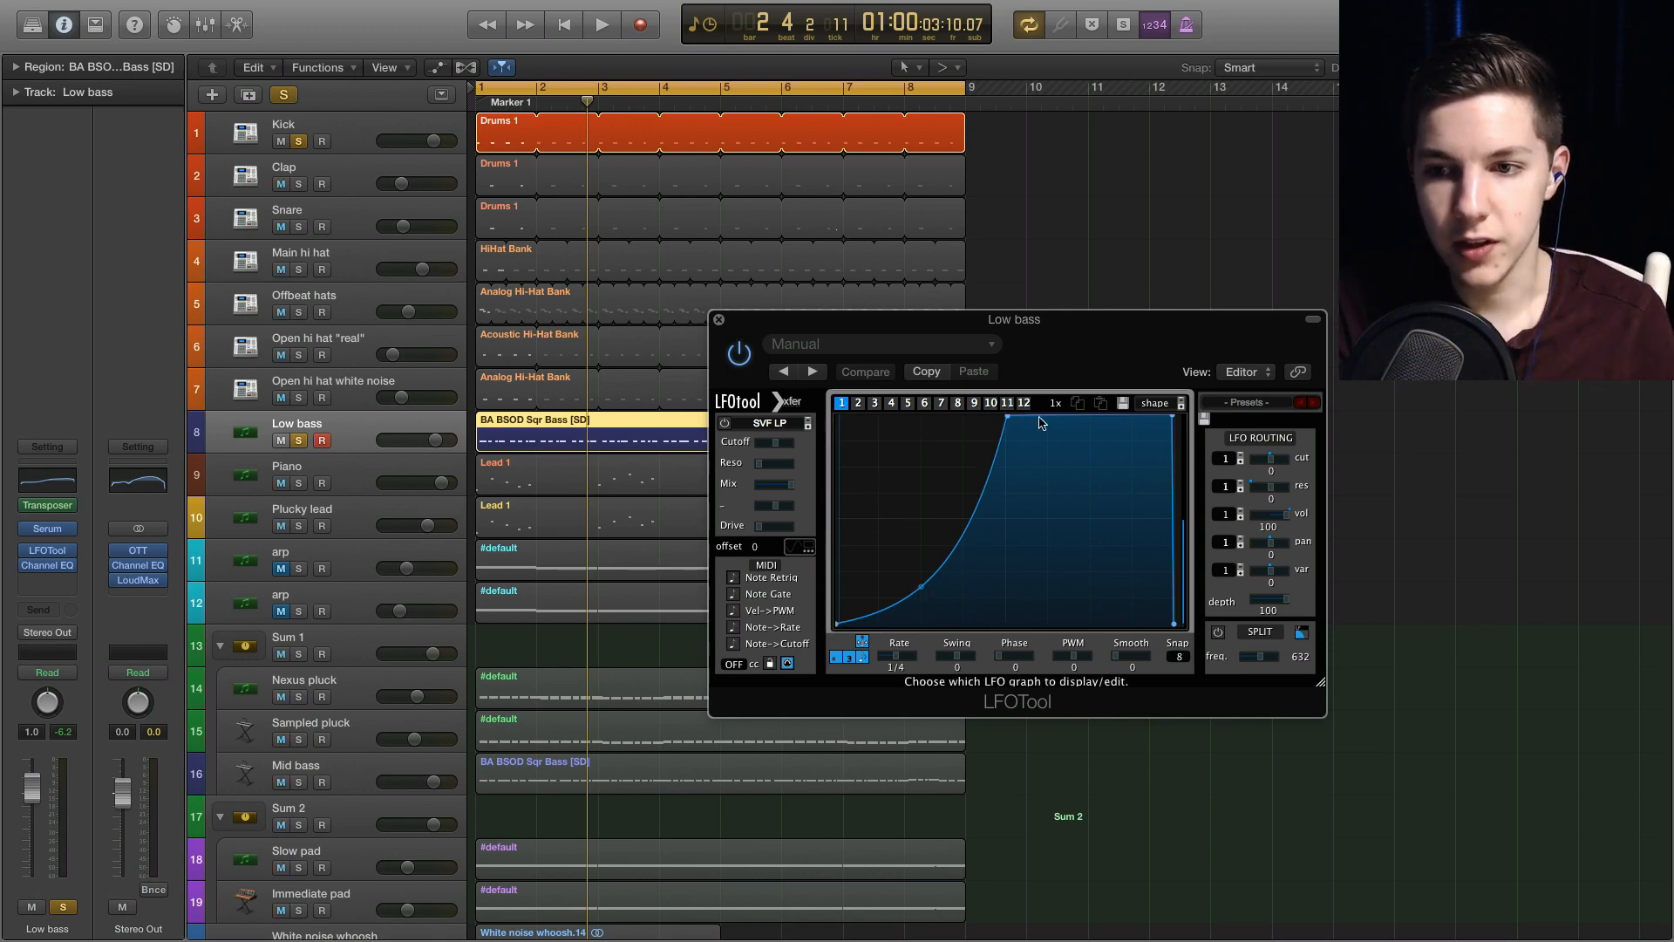
key(space)
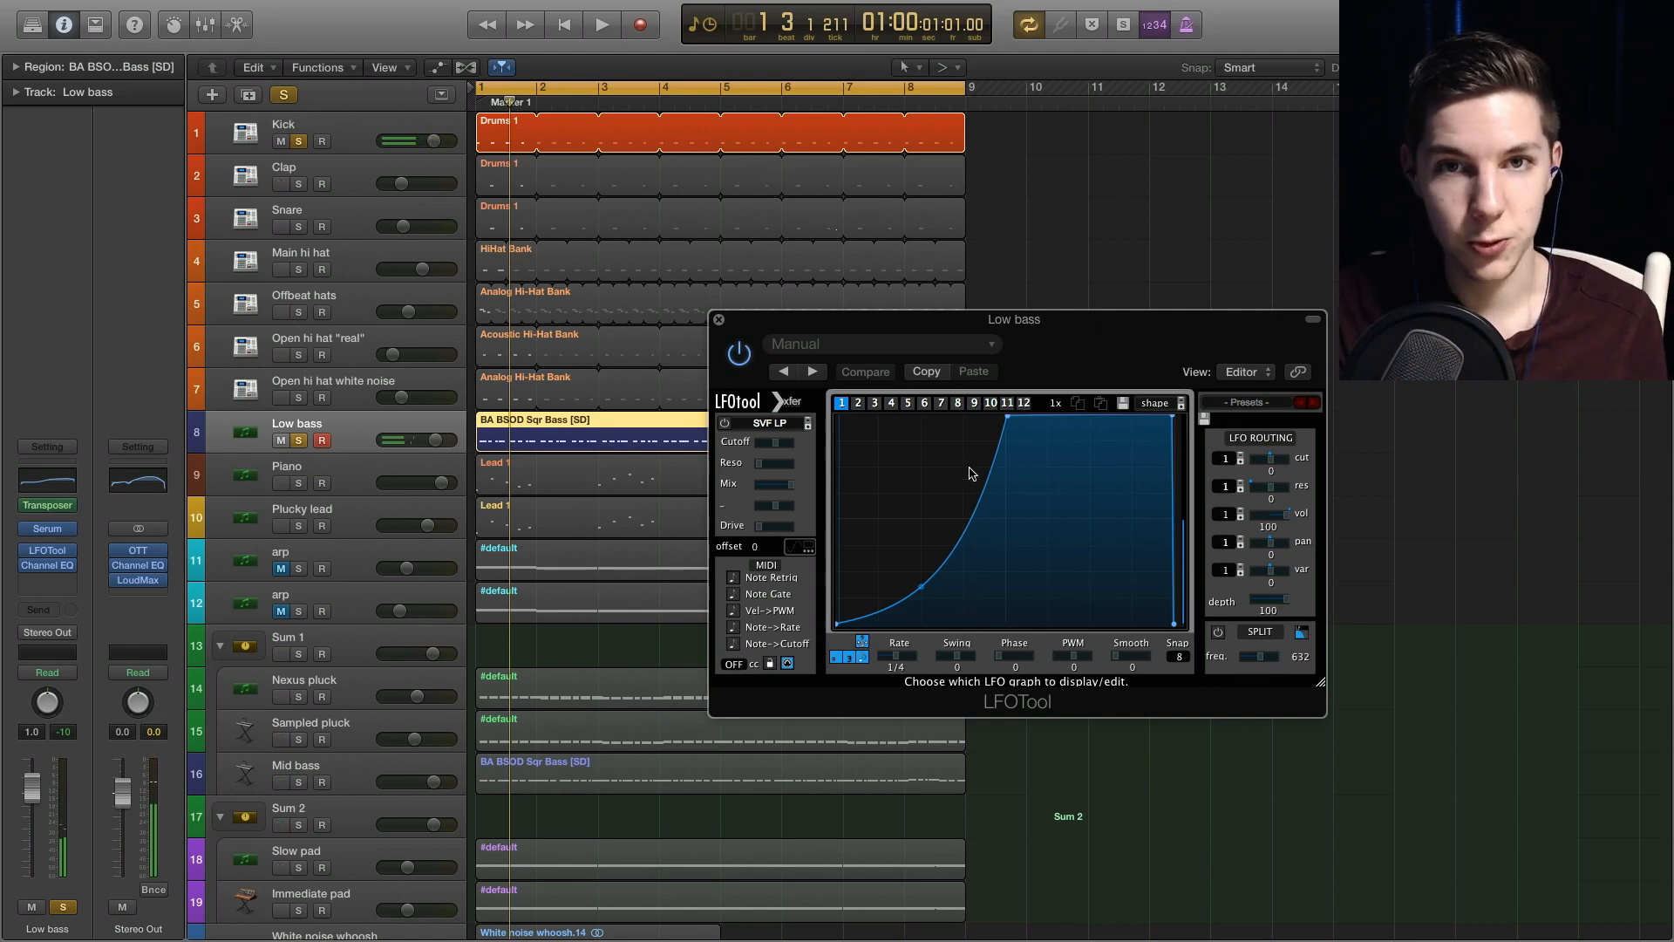
- Bend the rising segment of the Low bass LFO curve first shallower, finally deeper, auditioning each shape with the Kick
drag(1058, 329, 903, 332)
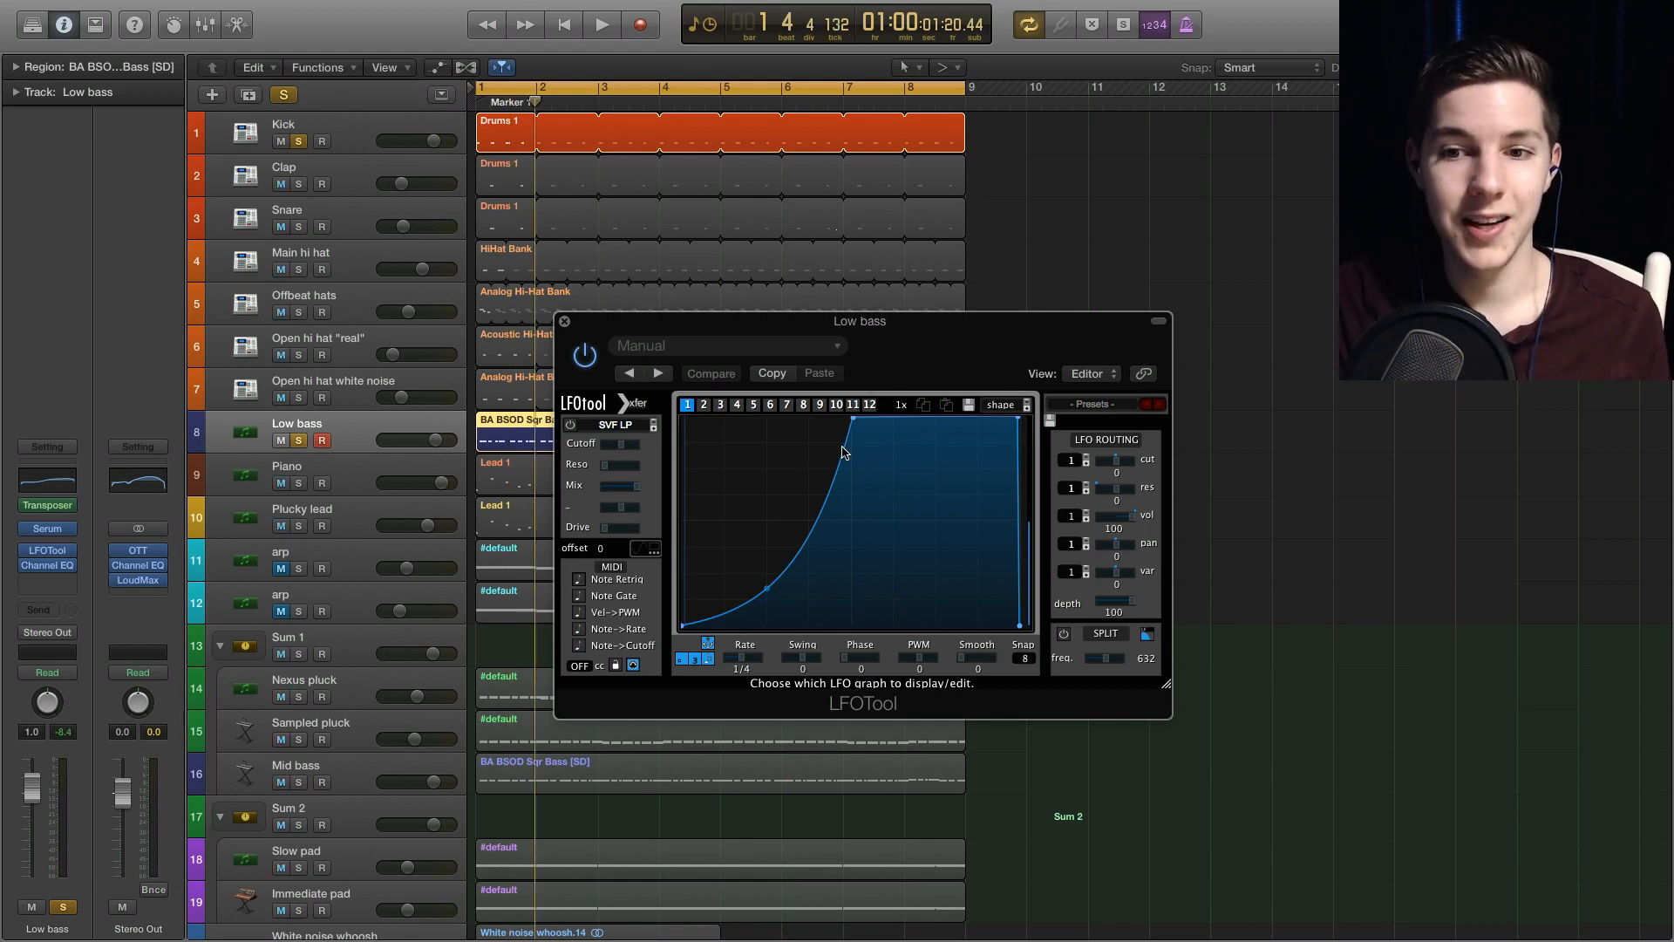
mouse_move(767, 591)
mouse_down()
mouse_move(736, 444)
mouse_move(781, 584)
mouse_up()
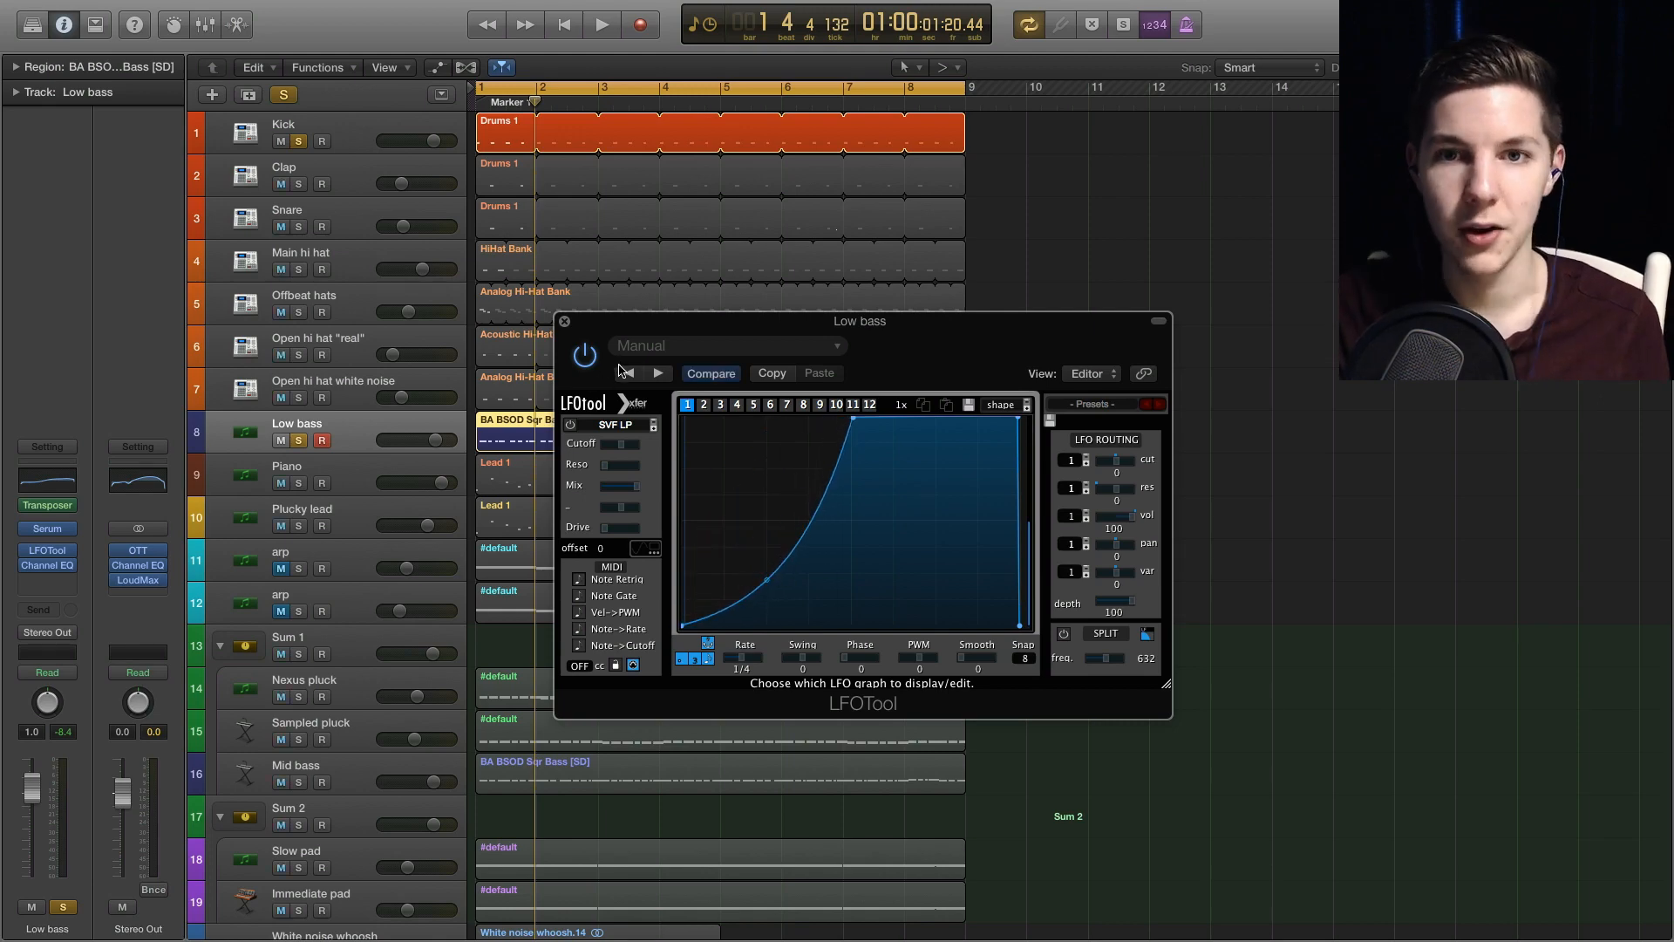
key(space)
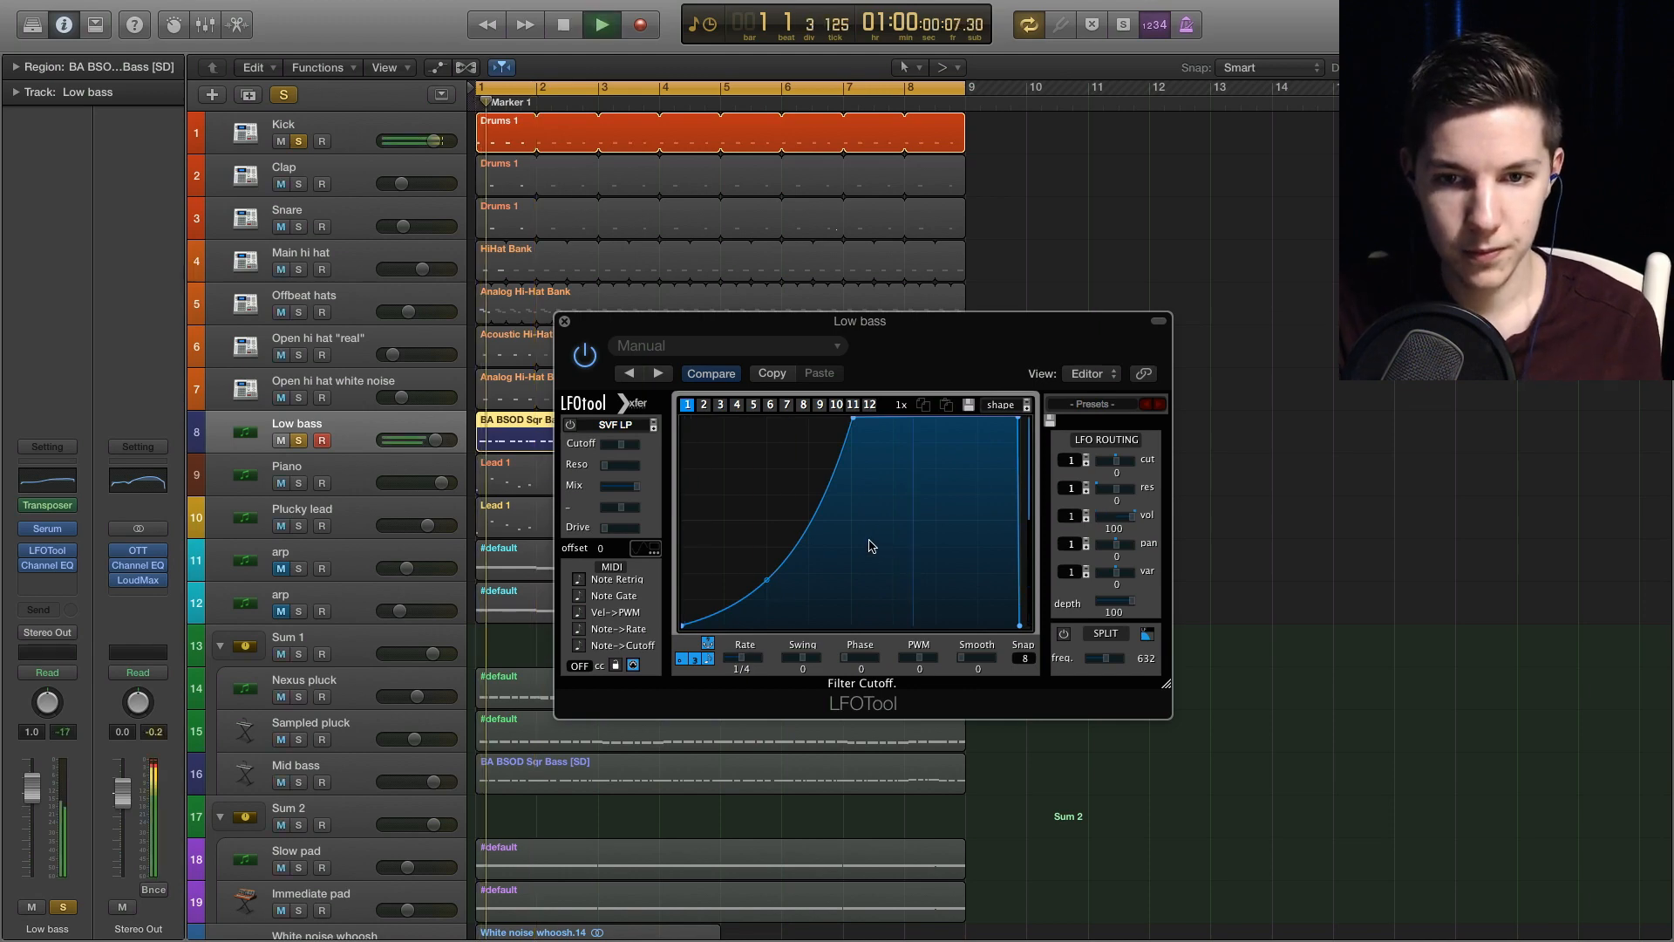
drag(766, 580, 809, 593)
key(space)
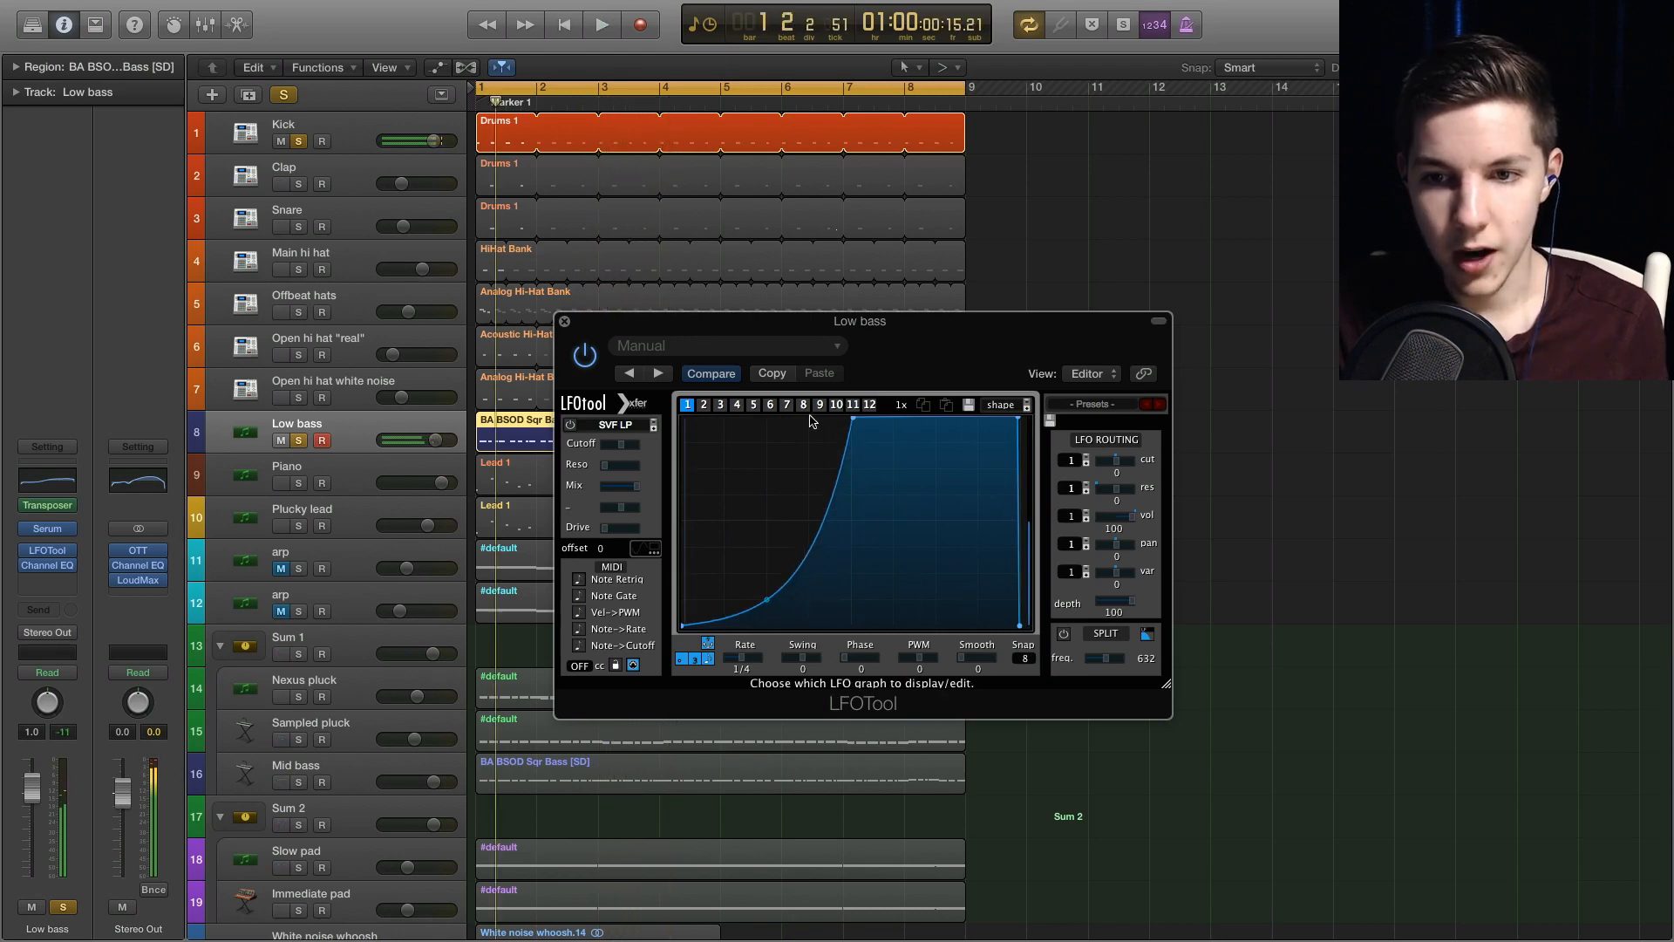
- Try moving the LFO curve's peak point to about a quarter of the graph and audition the shorter ducking
drag(852, 422, 771, 360)
key(space)
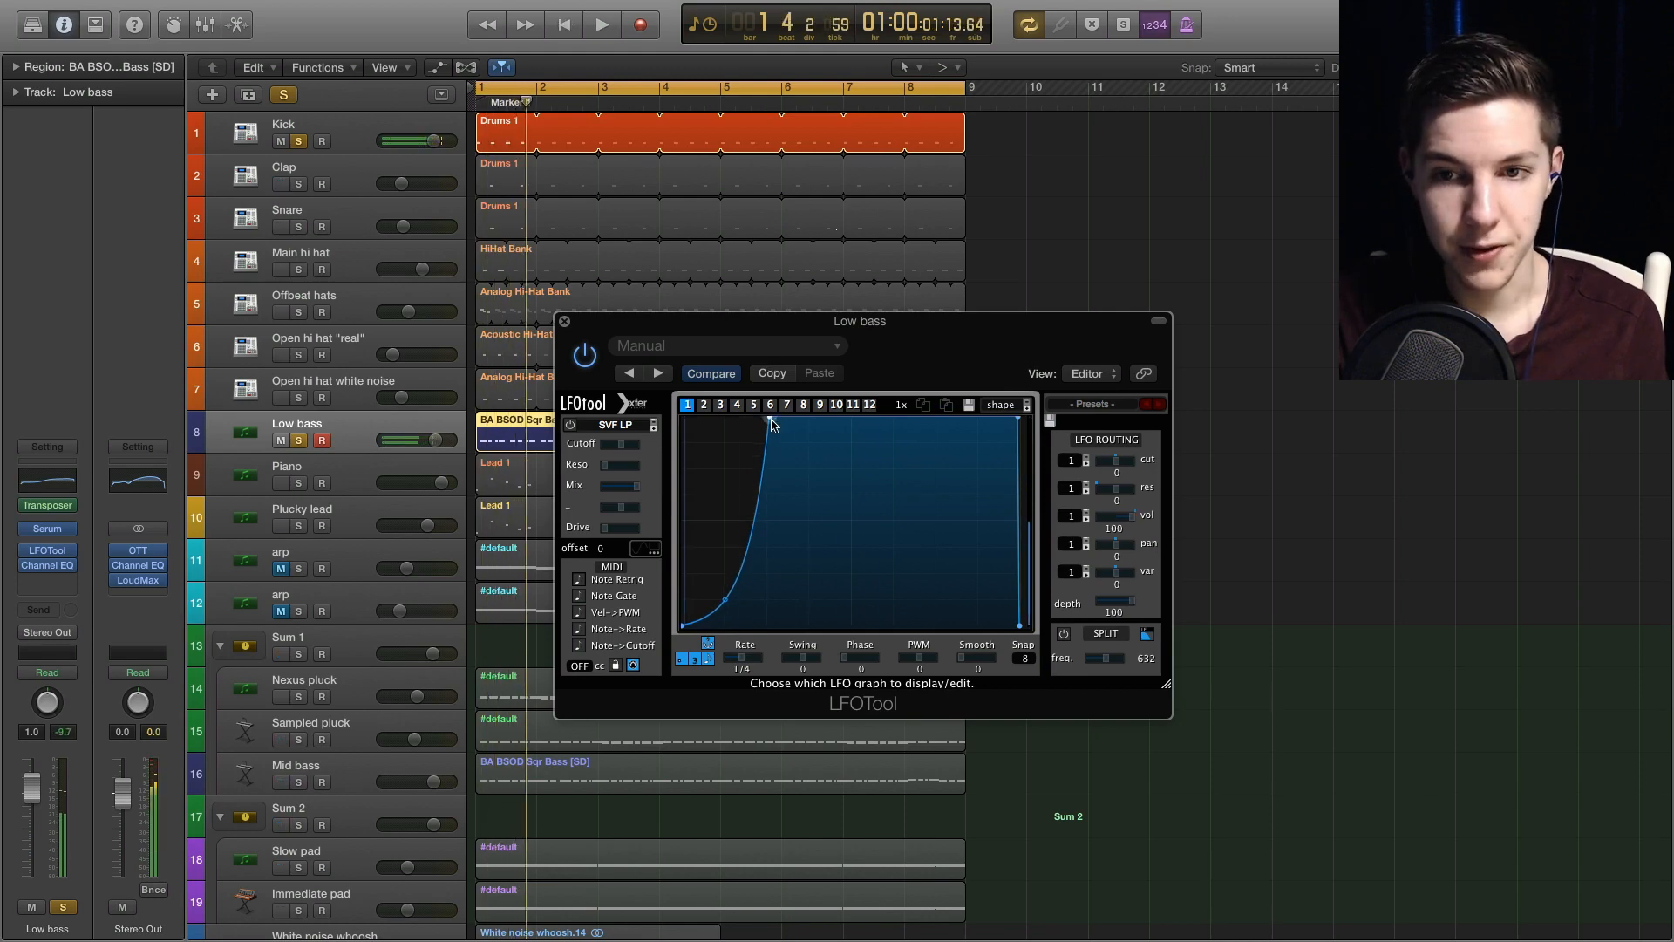
key(Return)
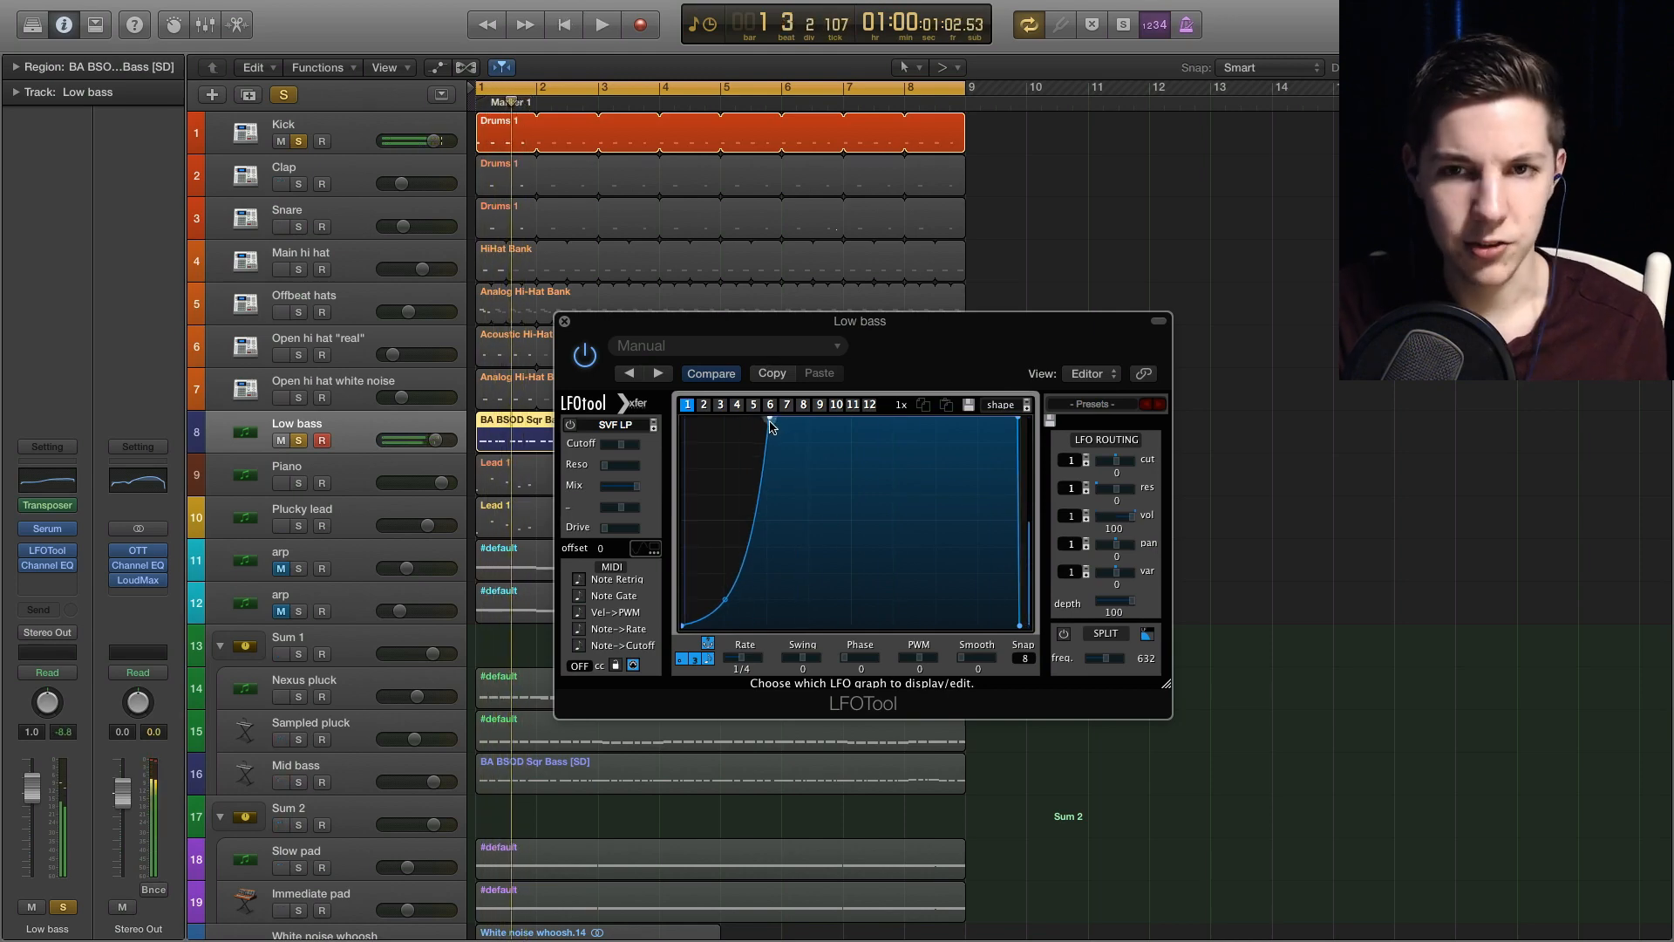
- Move the LFO curve's peak point back to the middle of the graph and play the Kick and Low bass
drag(771, 424, 848, 395)
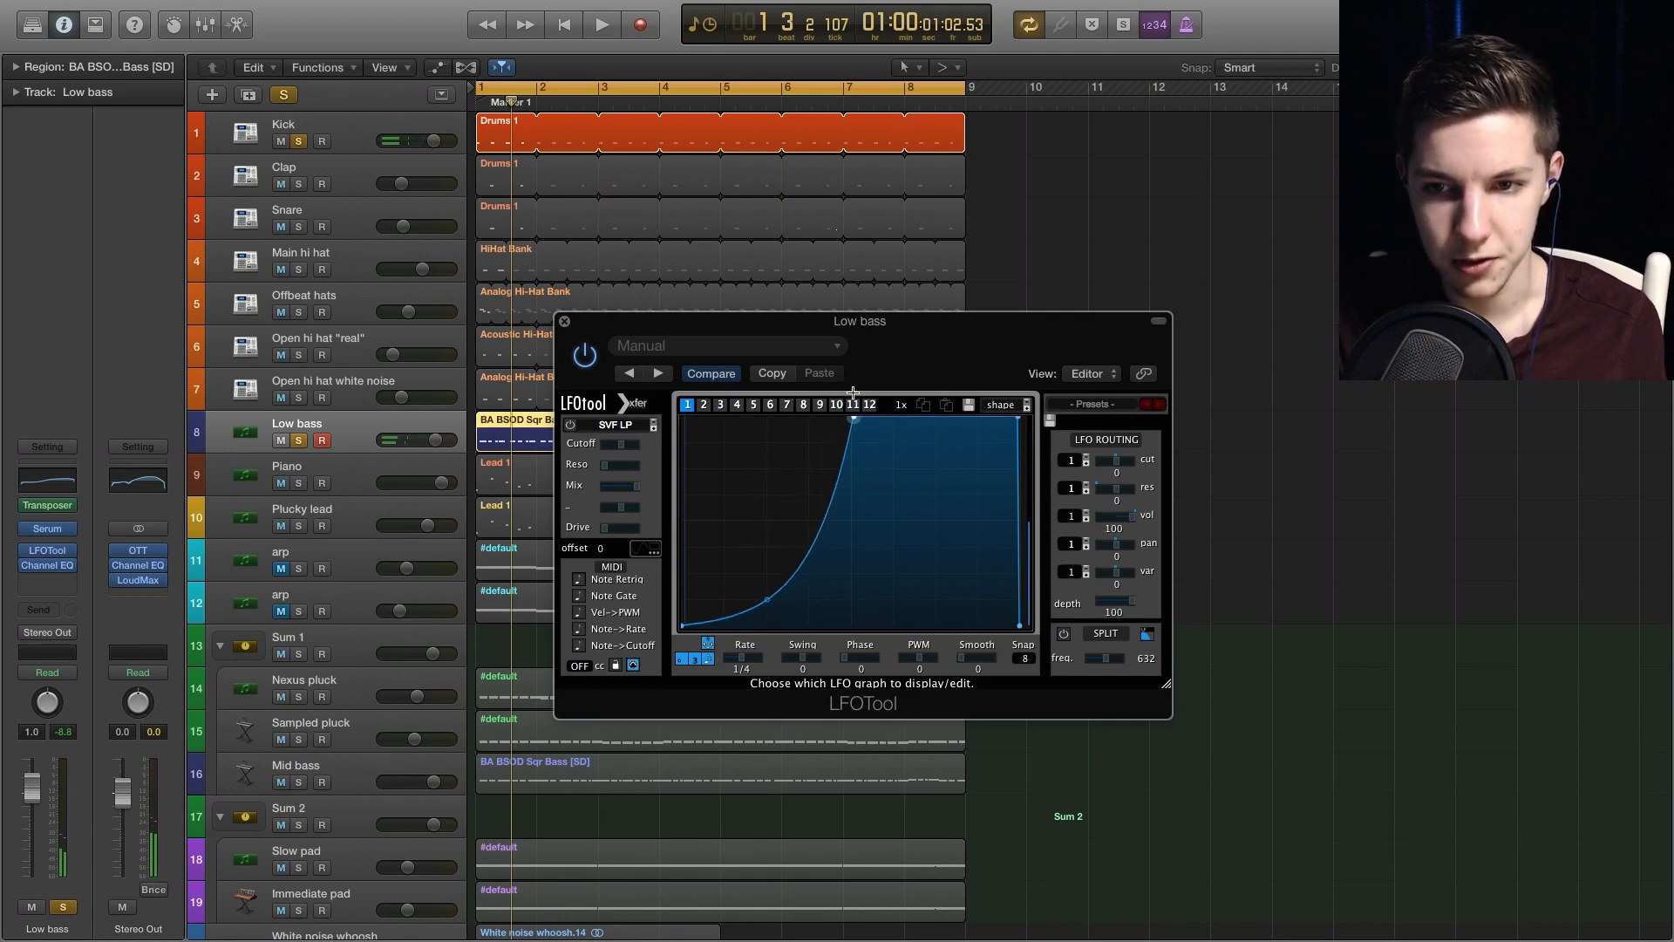
key(space)
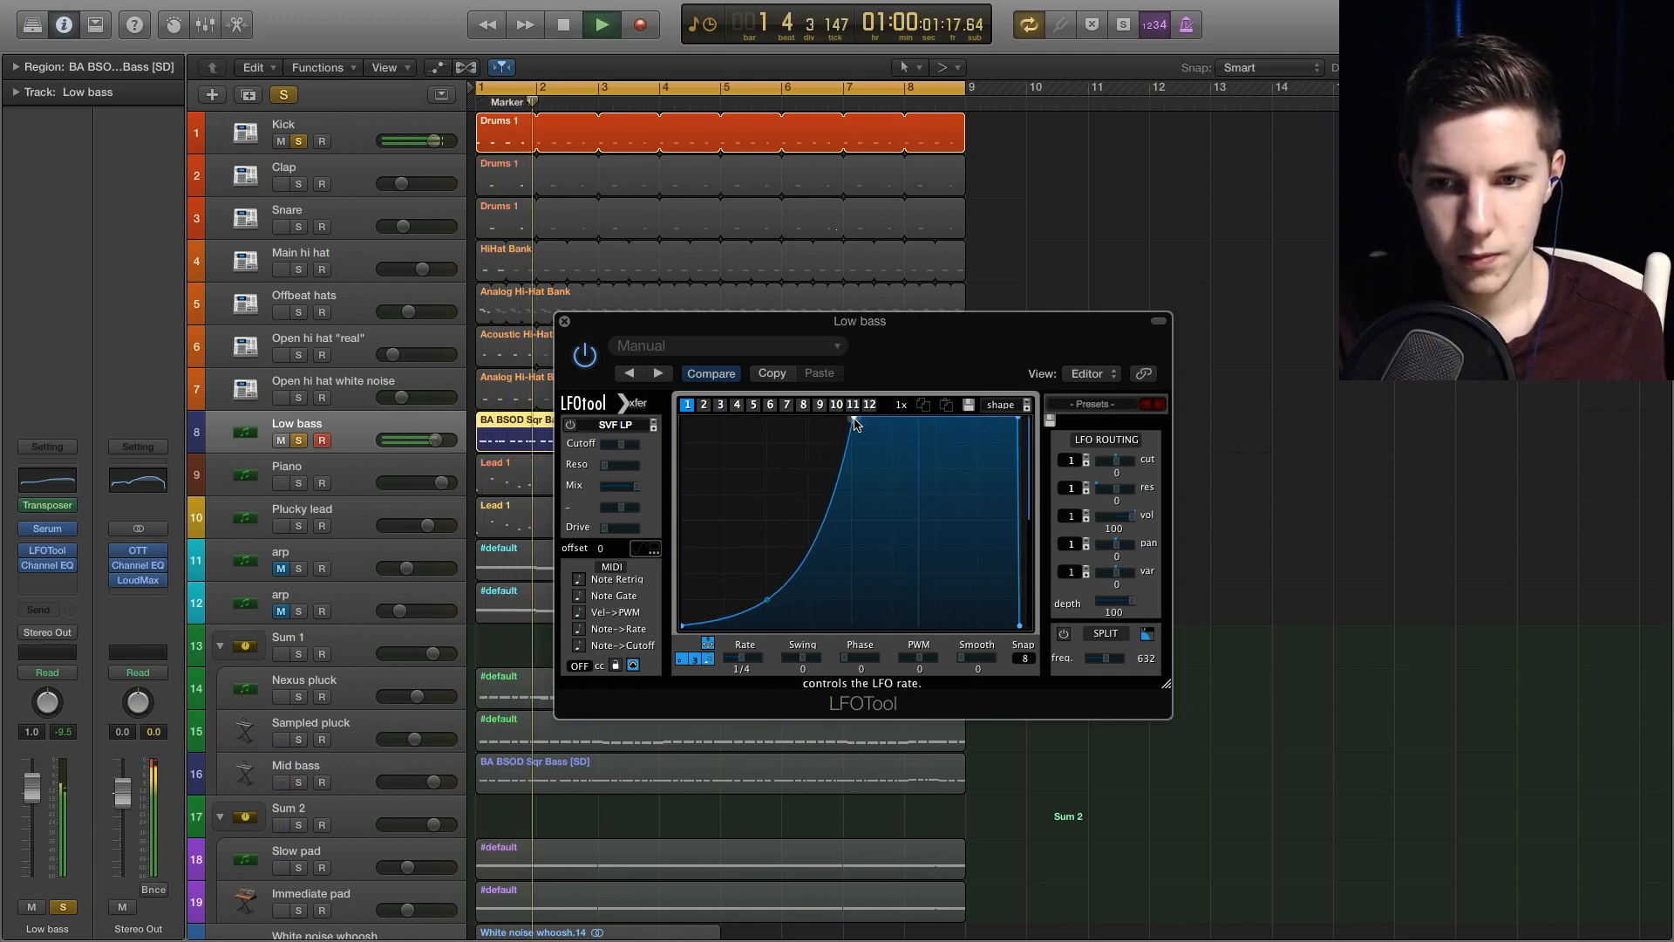
mouse_move(854, 424)
mouse_down()
mouse_move(692, 415)
mouse_move(765, 375)
mouse_move(702, 373)
mouse_move(850, 424)
mouse_up()
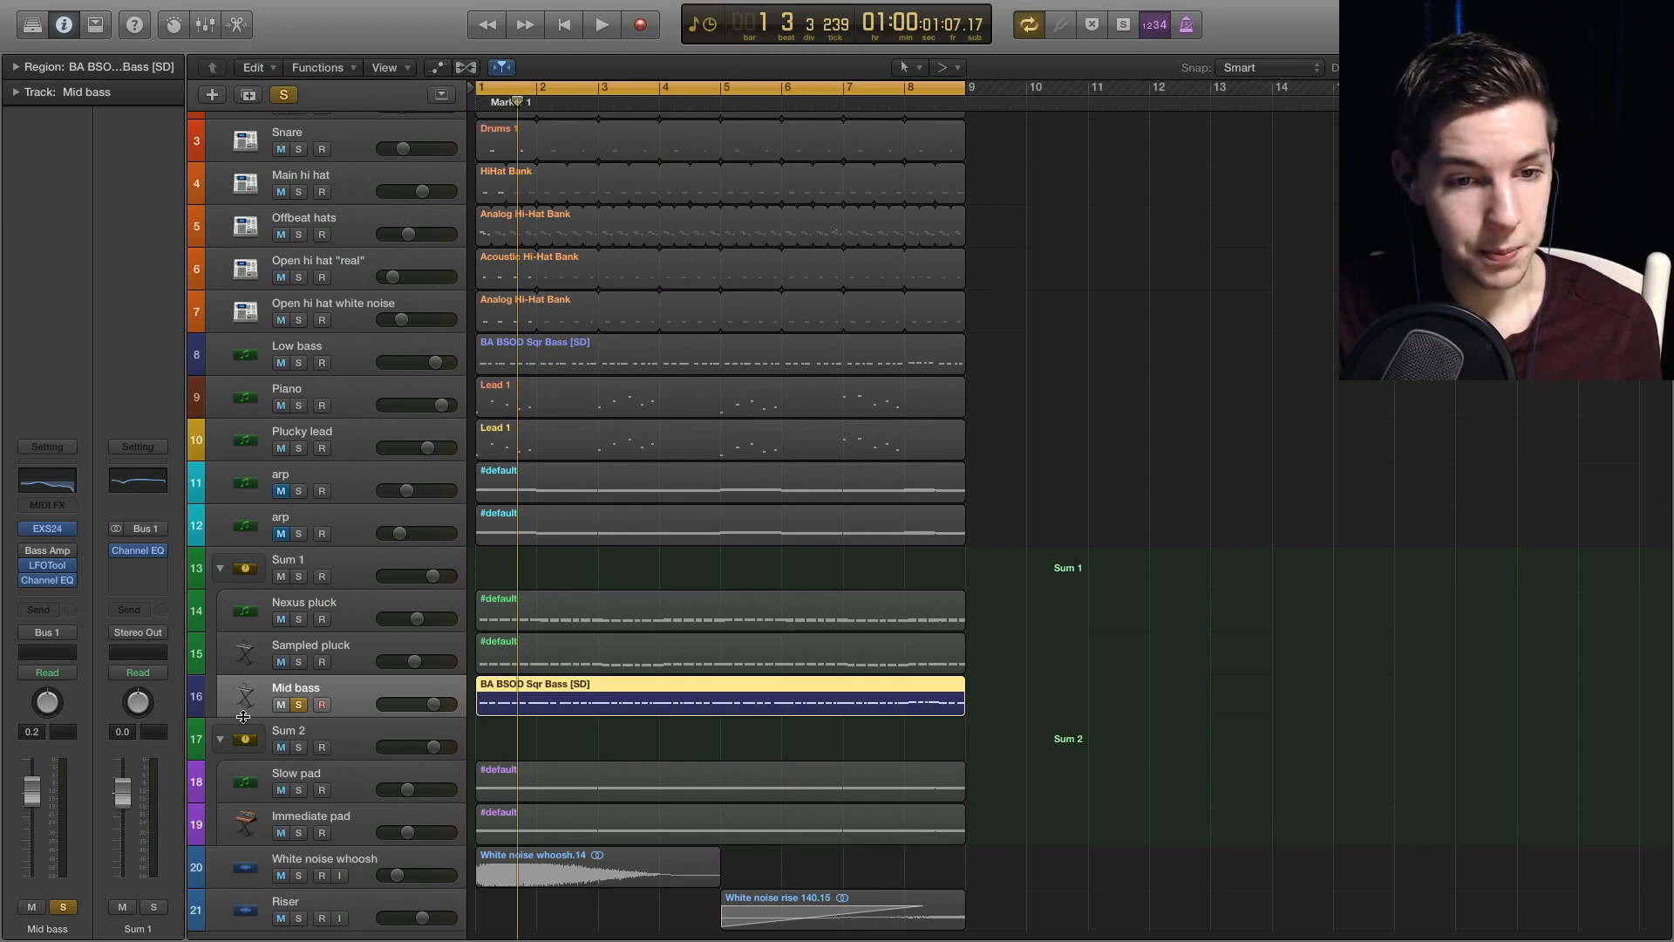
- Play the soloed Mid bass and compare it with its Channel EQ bypassed and active
key(super+Right)
key(super+Right)
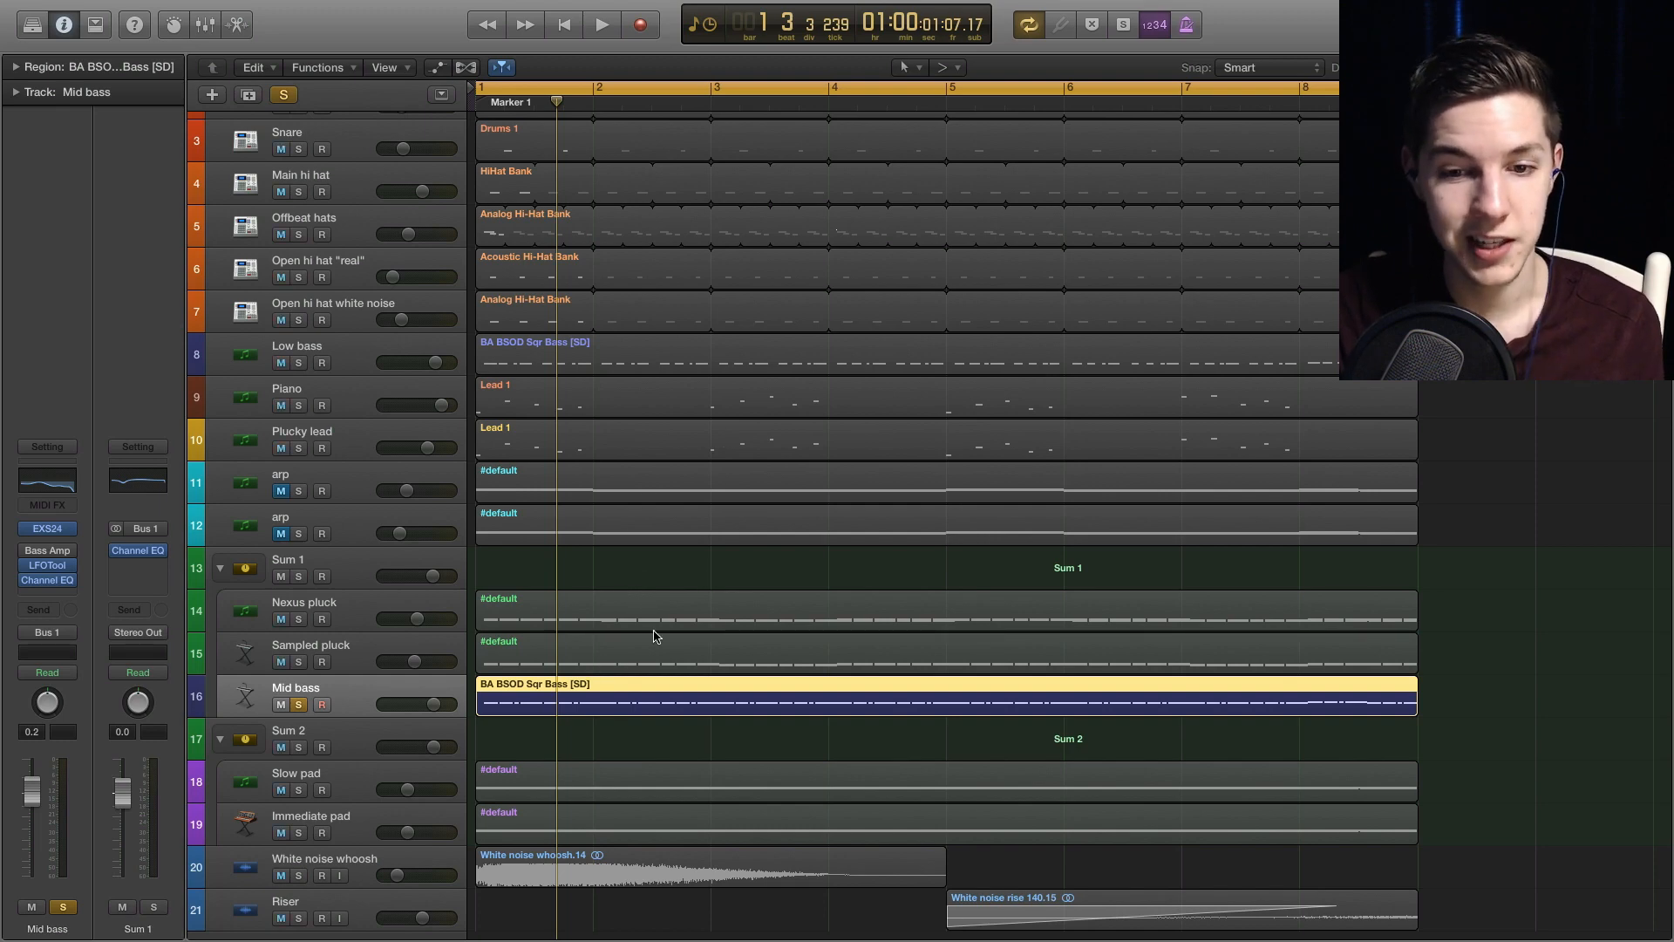
key(space)
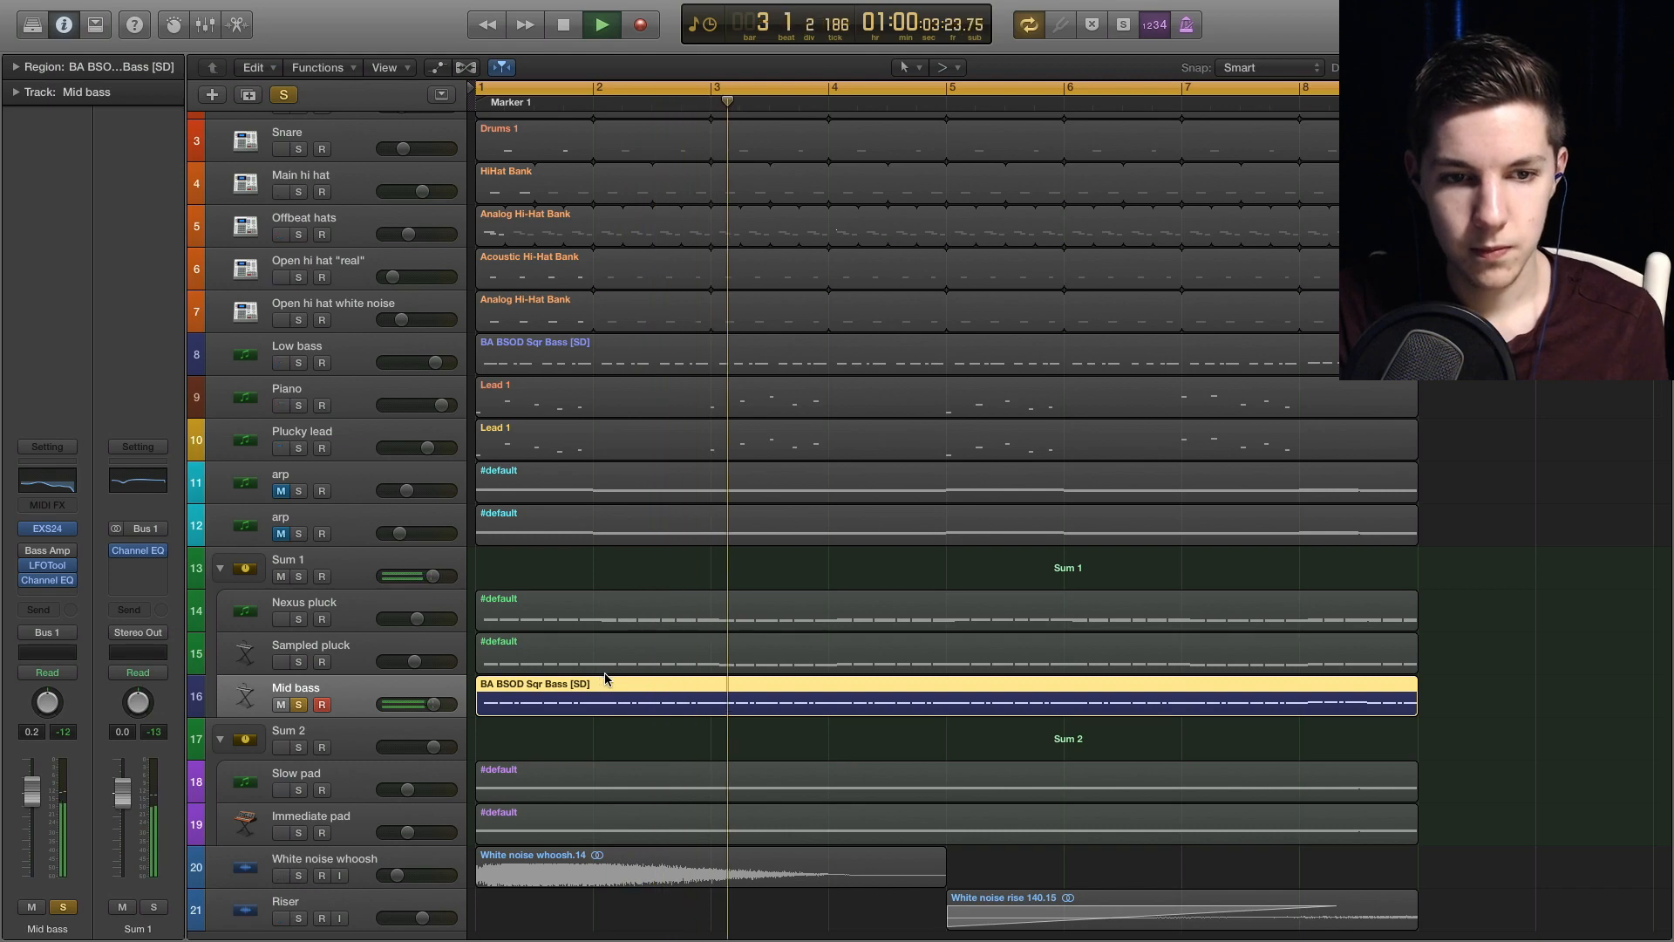
key(space)
mouse_move(26, 583)
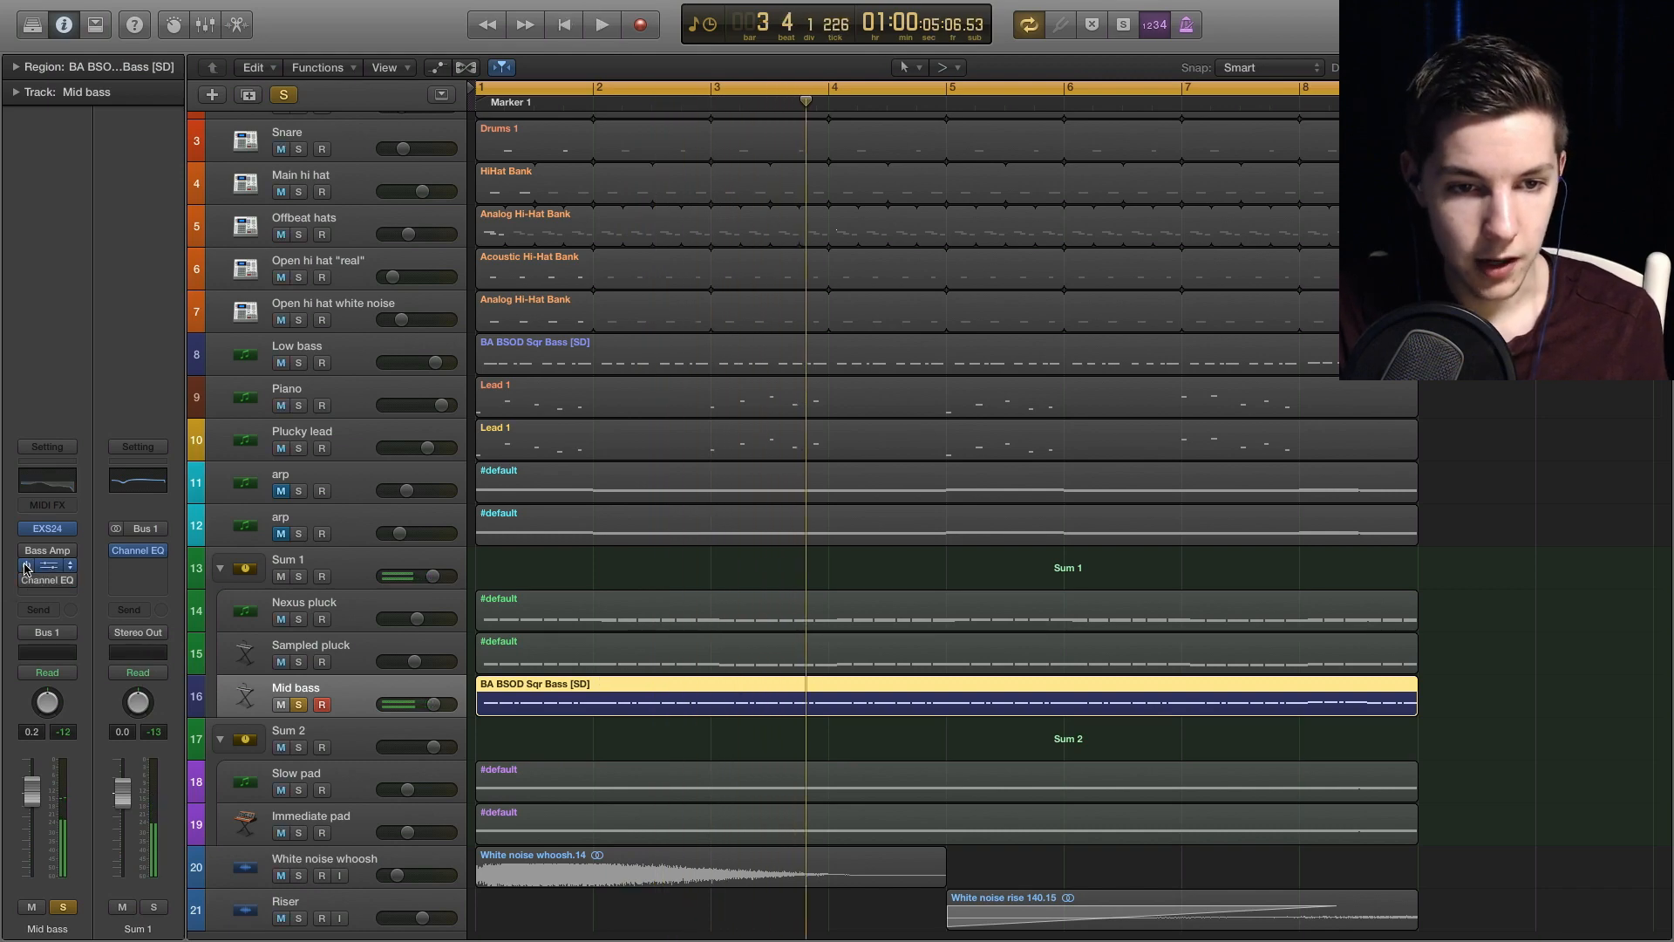
key(space)
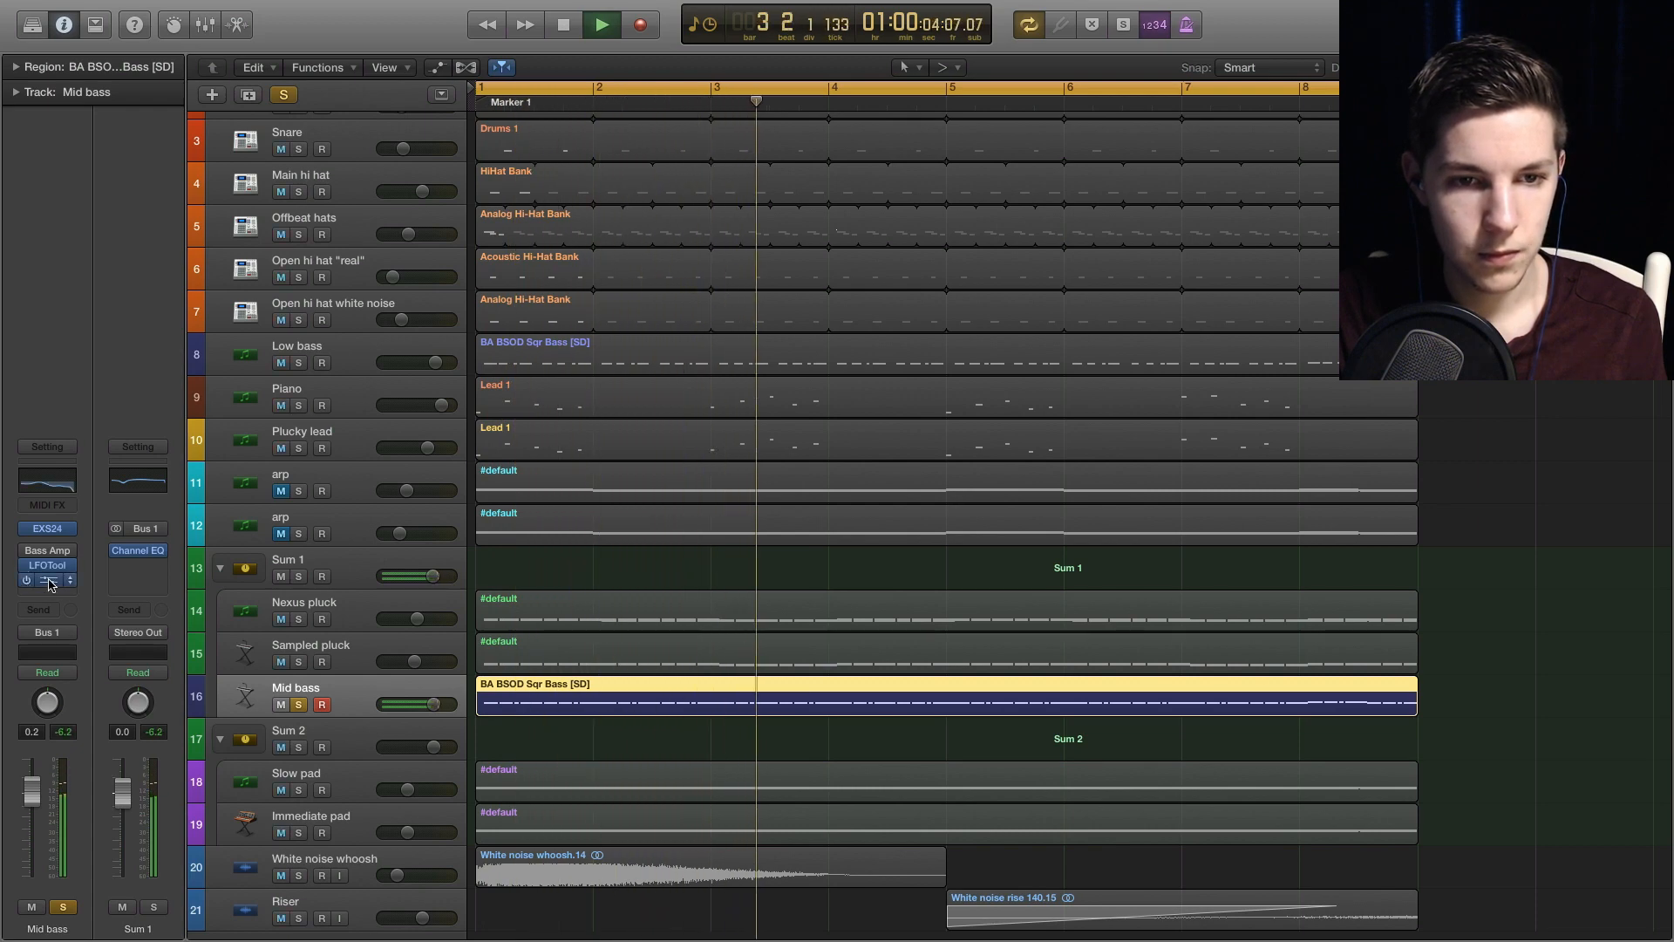
click(27, 580)
key(space)
key(super+w)
scroll(772, 663, up, 1)
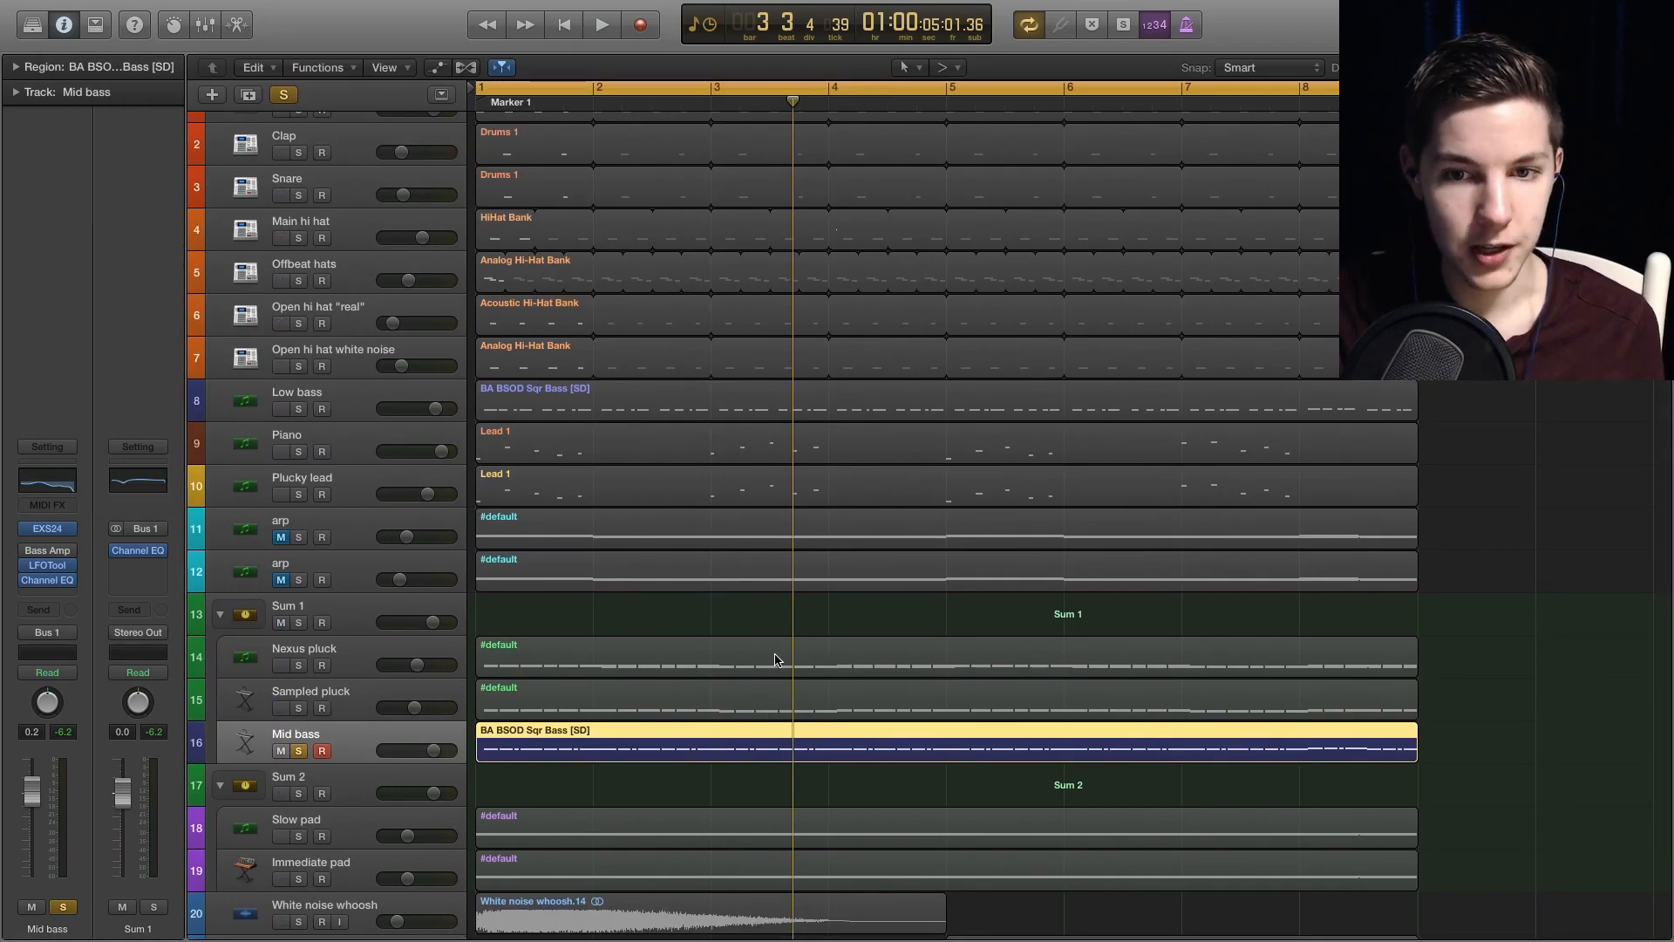
- Switch the solo from the Mid bass to the Low bass and play it alone from the start
click(298, 409)
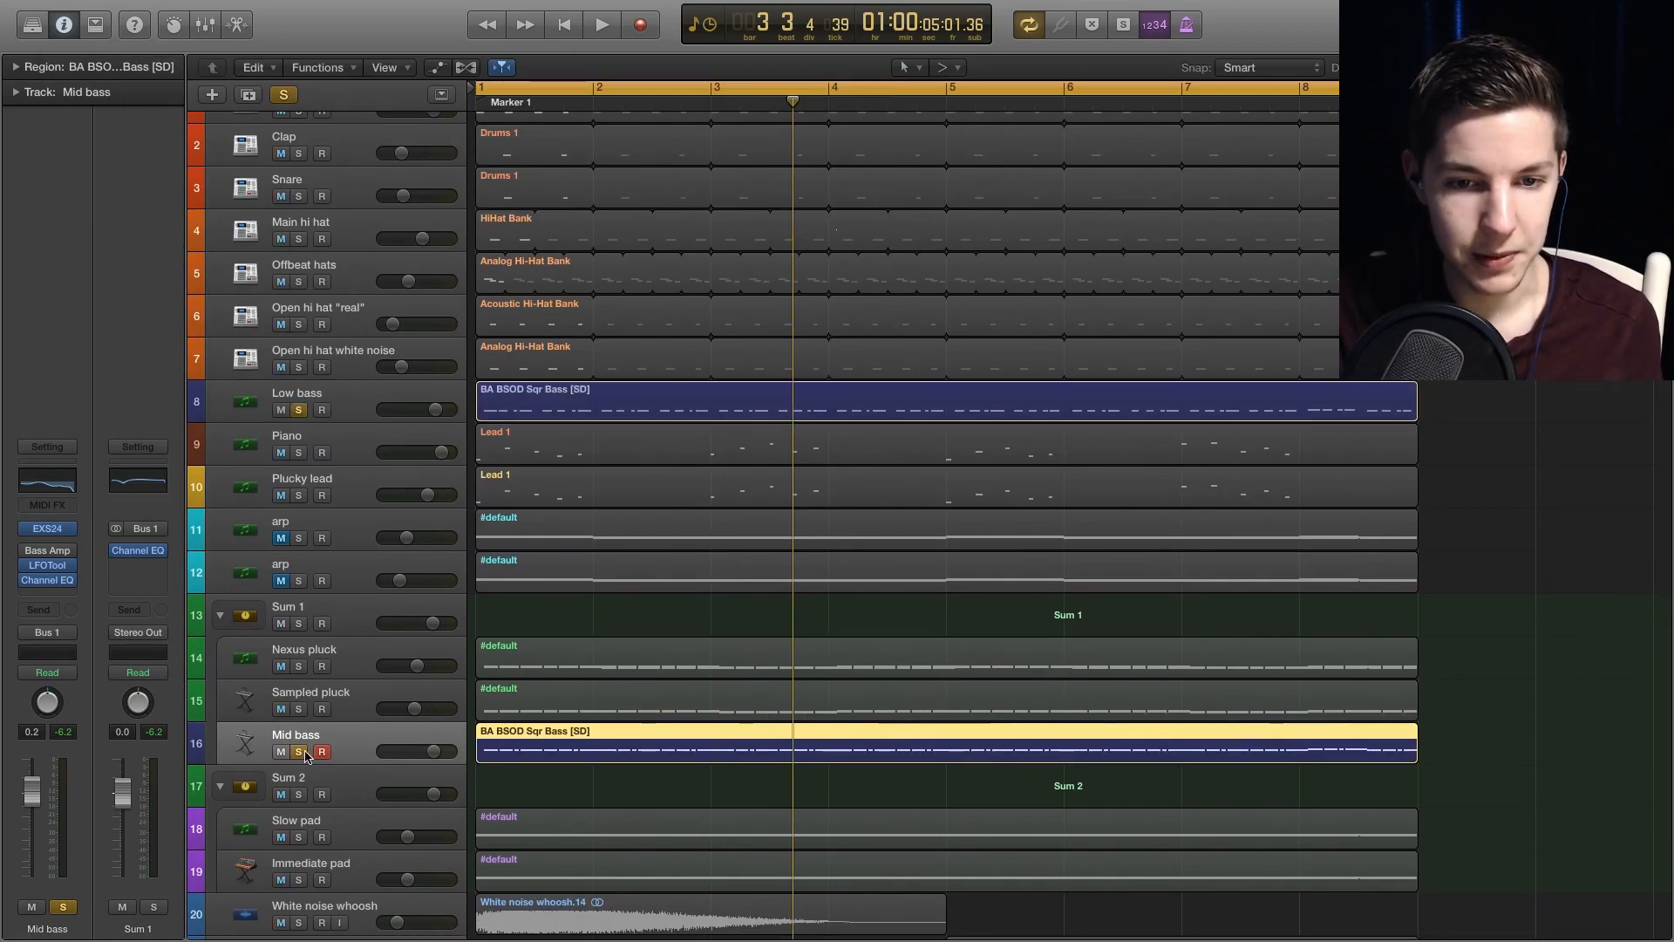
click(299, 752)
click(357, 408)
key(Return)
key(space)
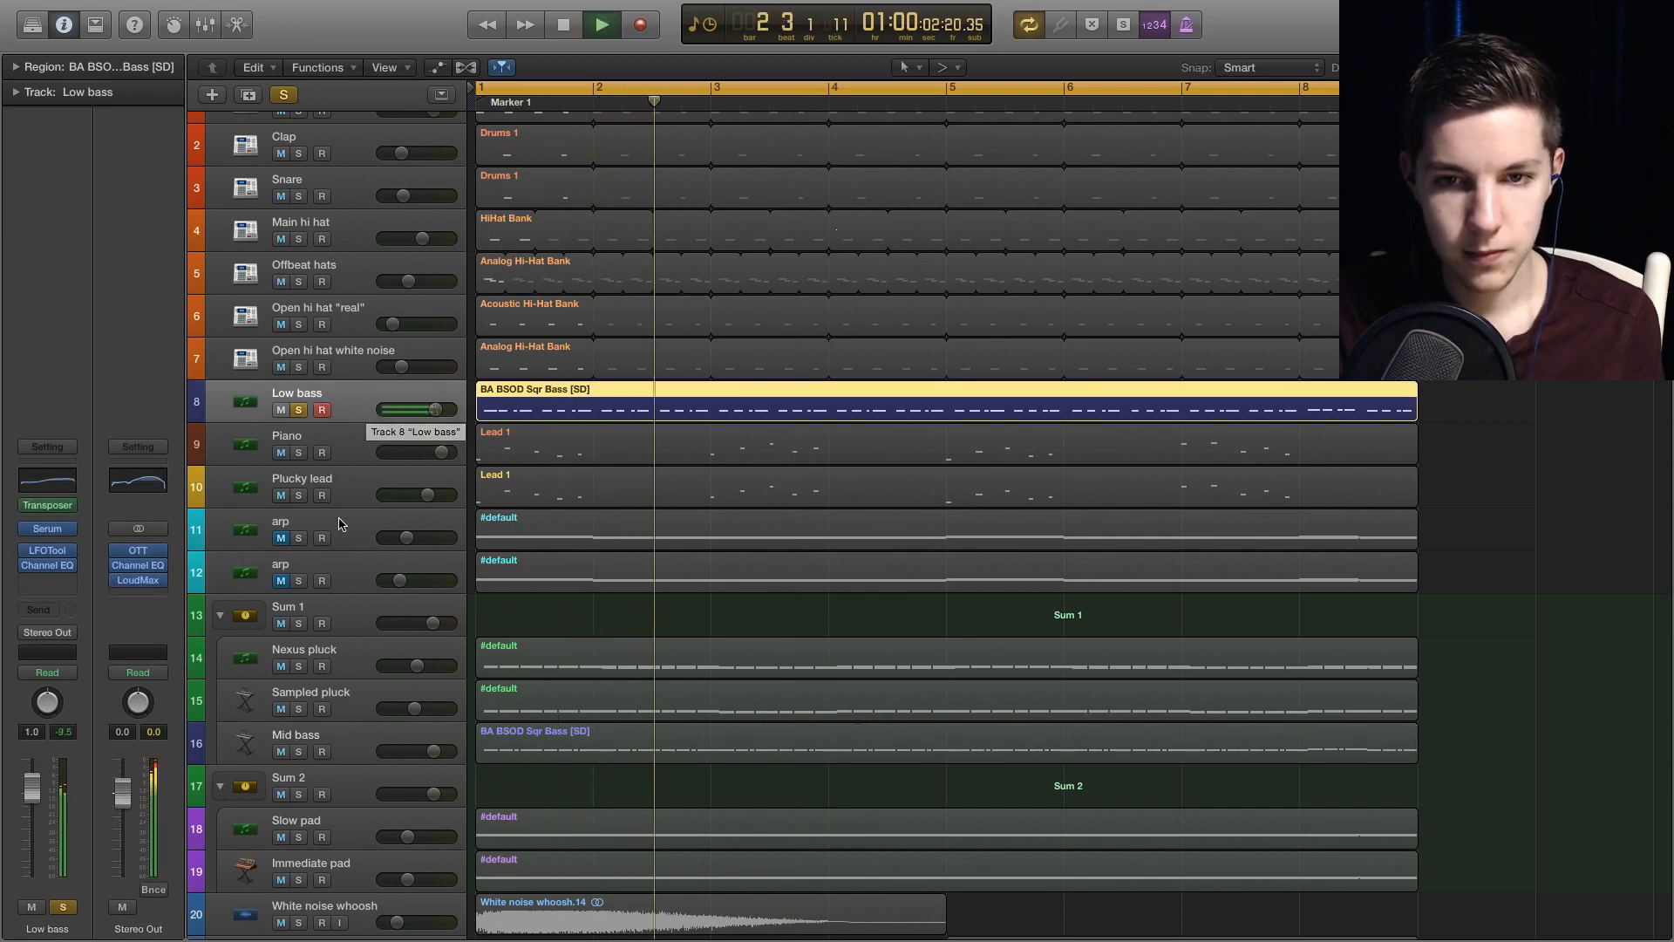
key(space)
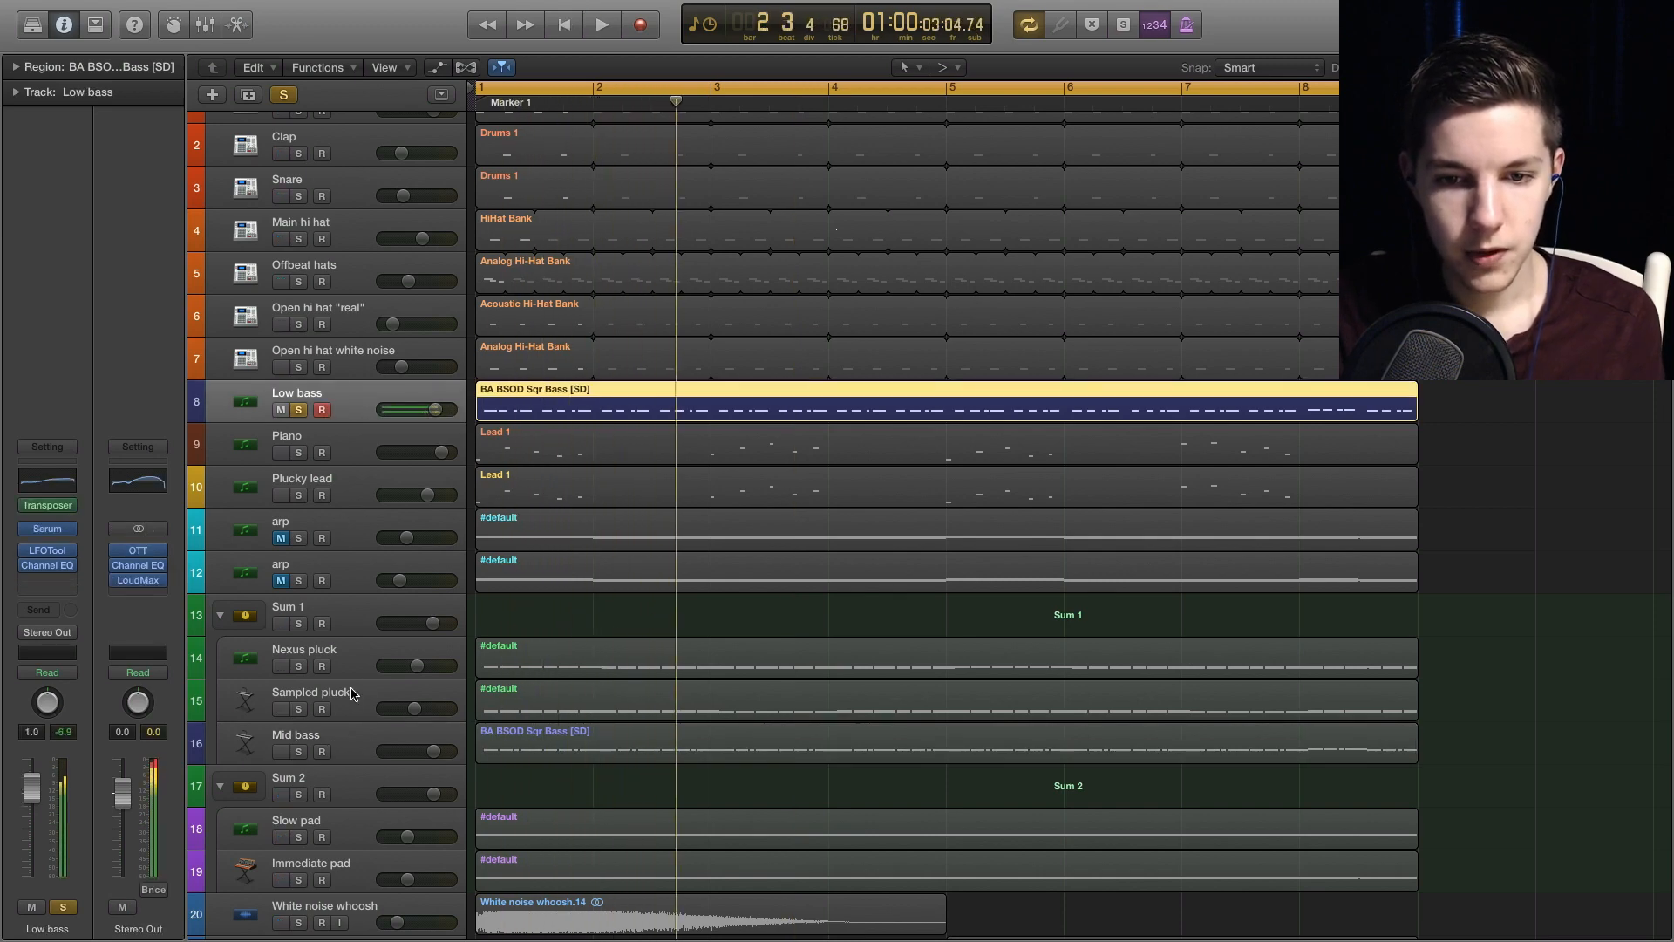
- Switch the solo back to the Mid bass, select its track and play it alone
click(301, 753)
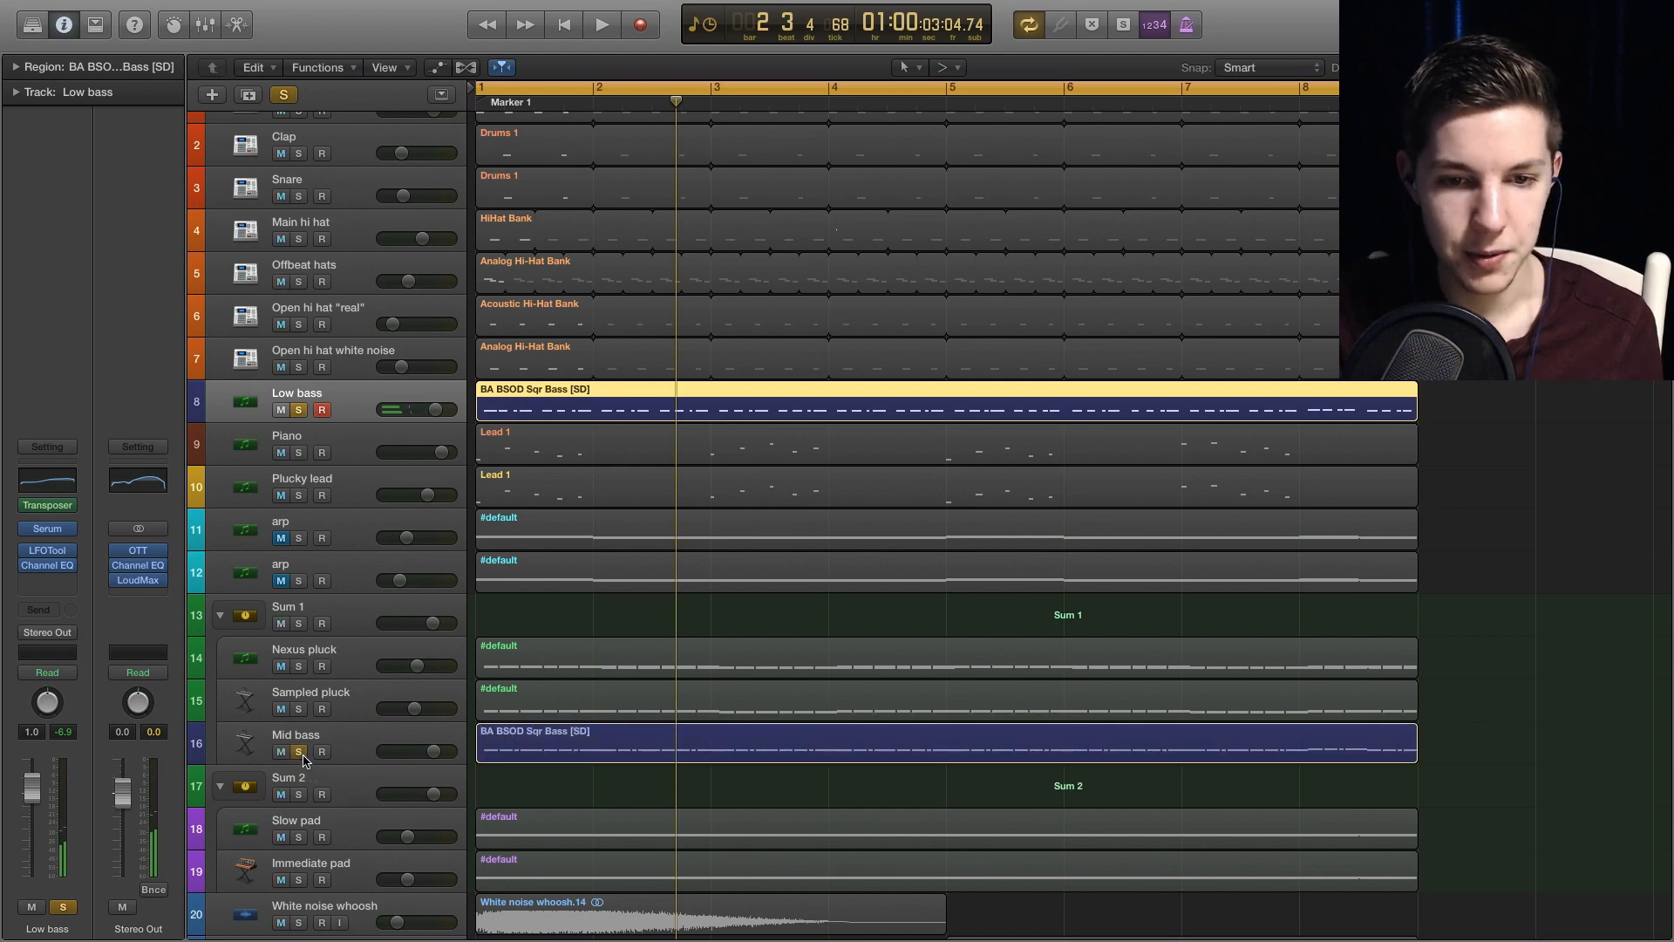
click(299, 409)
key(space)
click(610, 743)
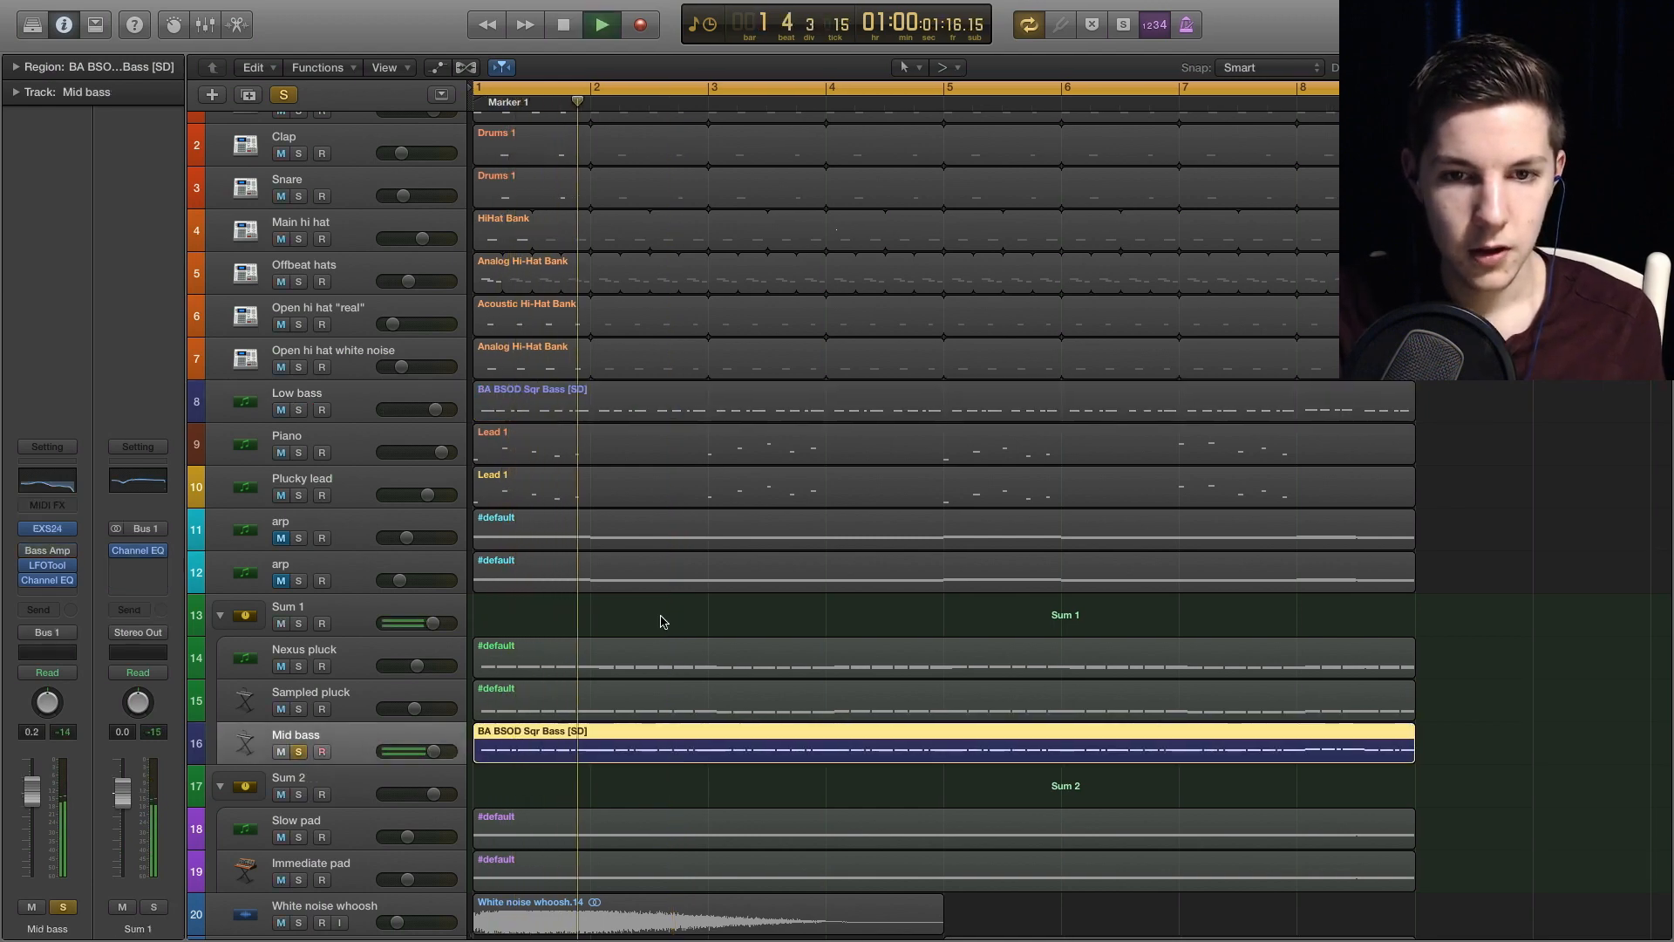
key(space)
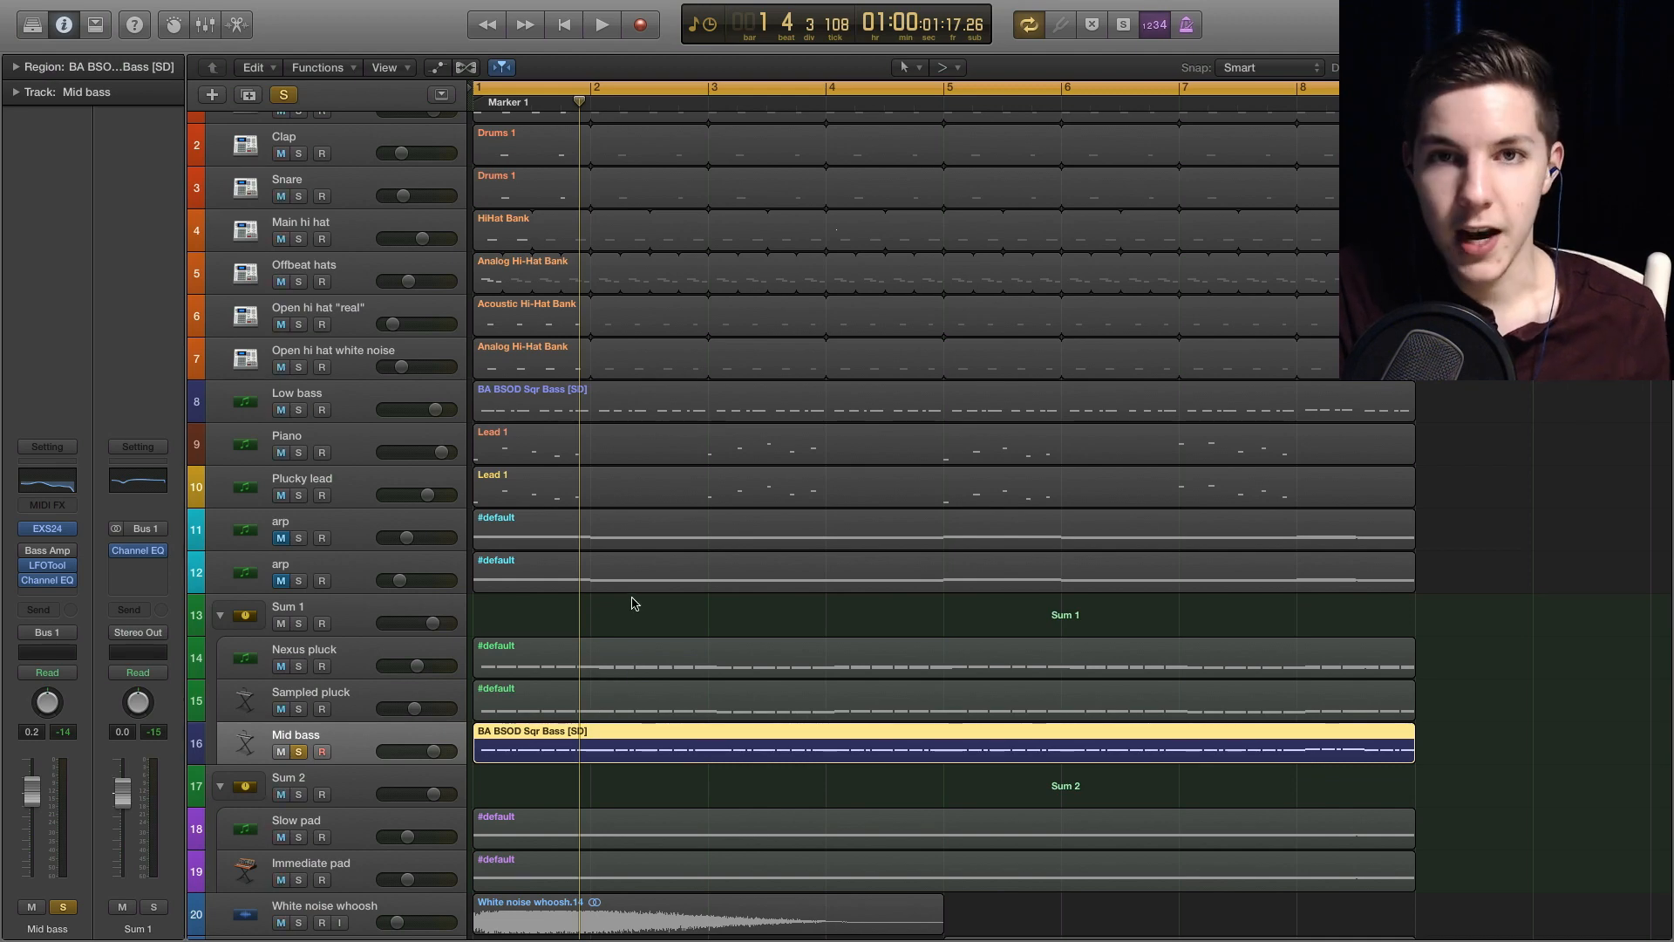
- Solo the Low bass together with the Mid bass and play them, taking the Mid bass out and back in
click(299, 410)
key(space)
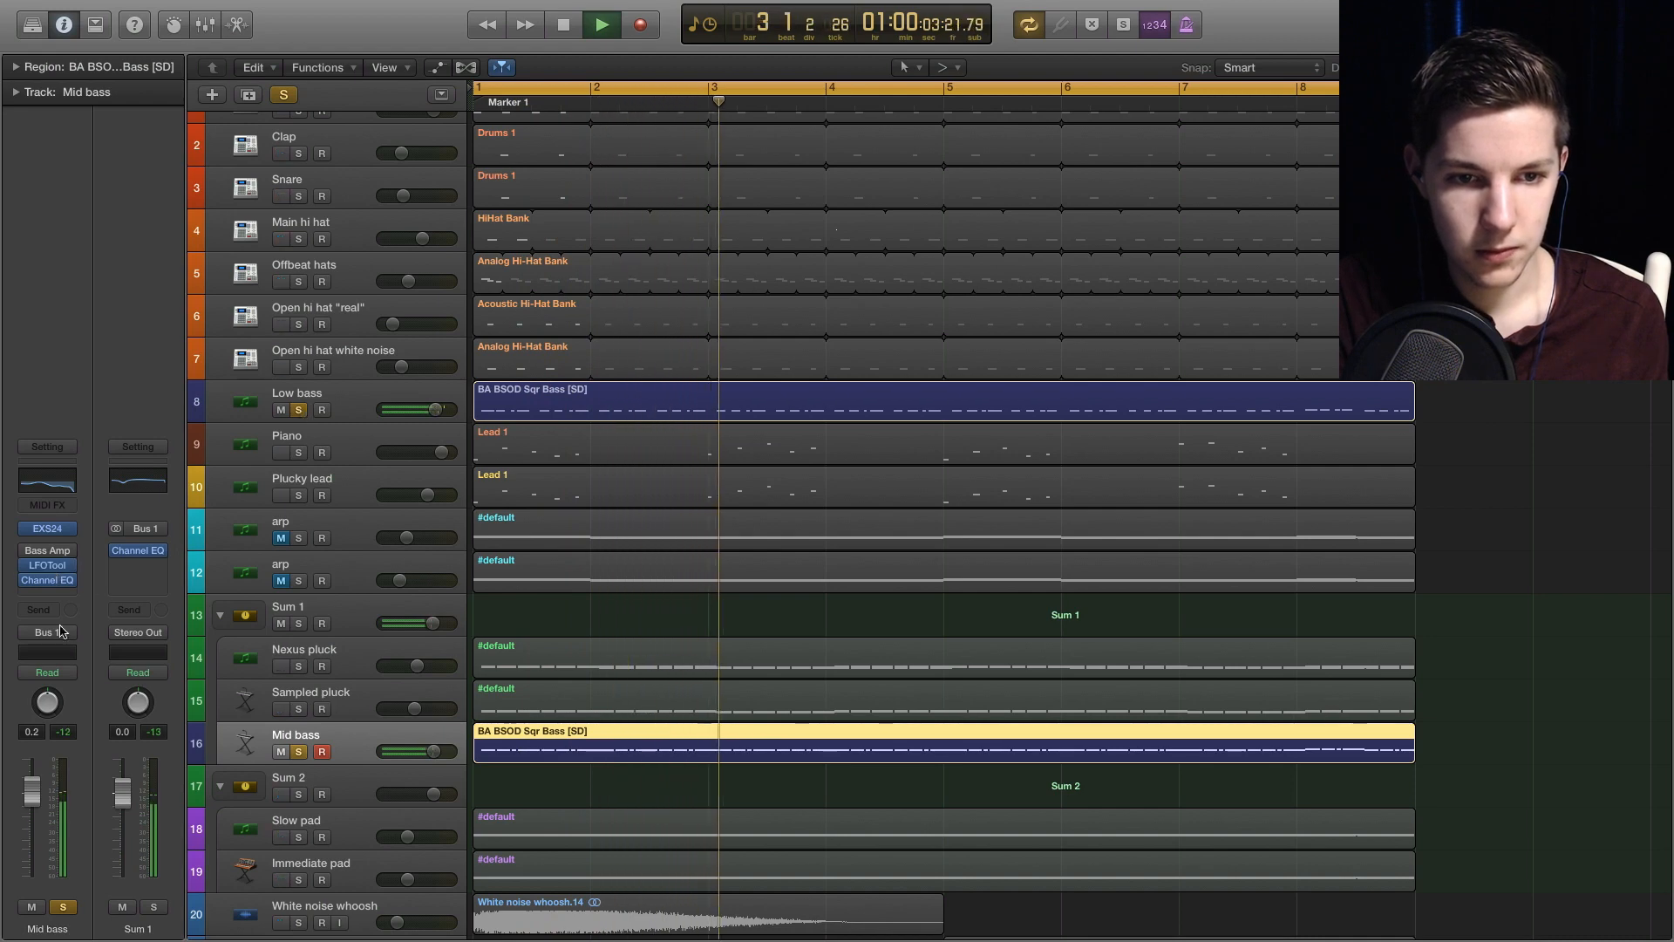
click(299, 751)
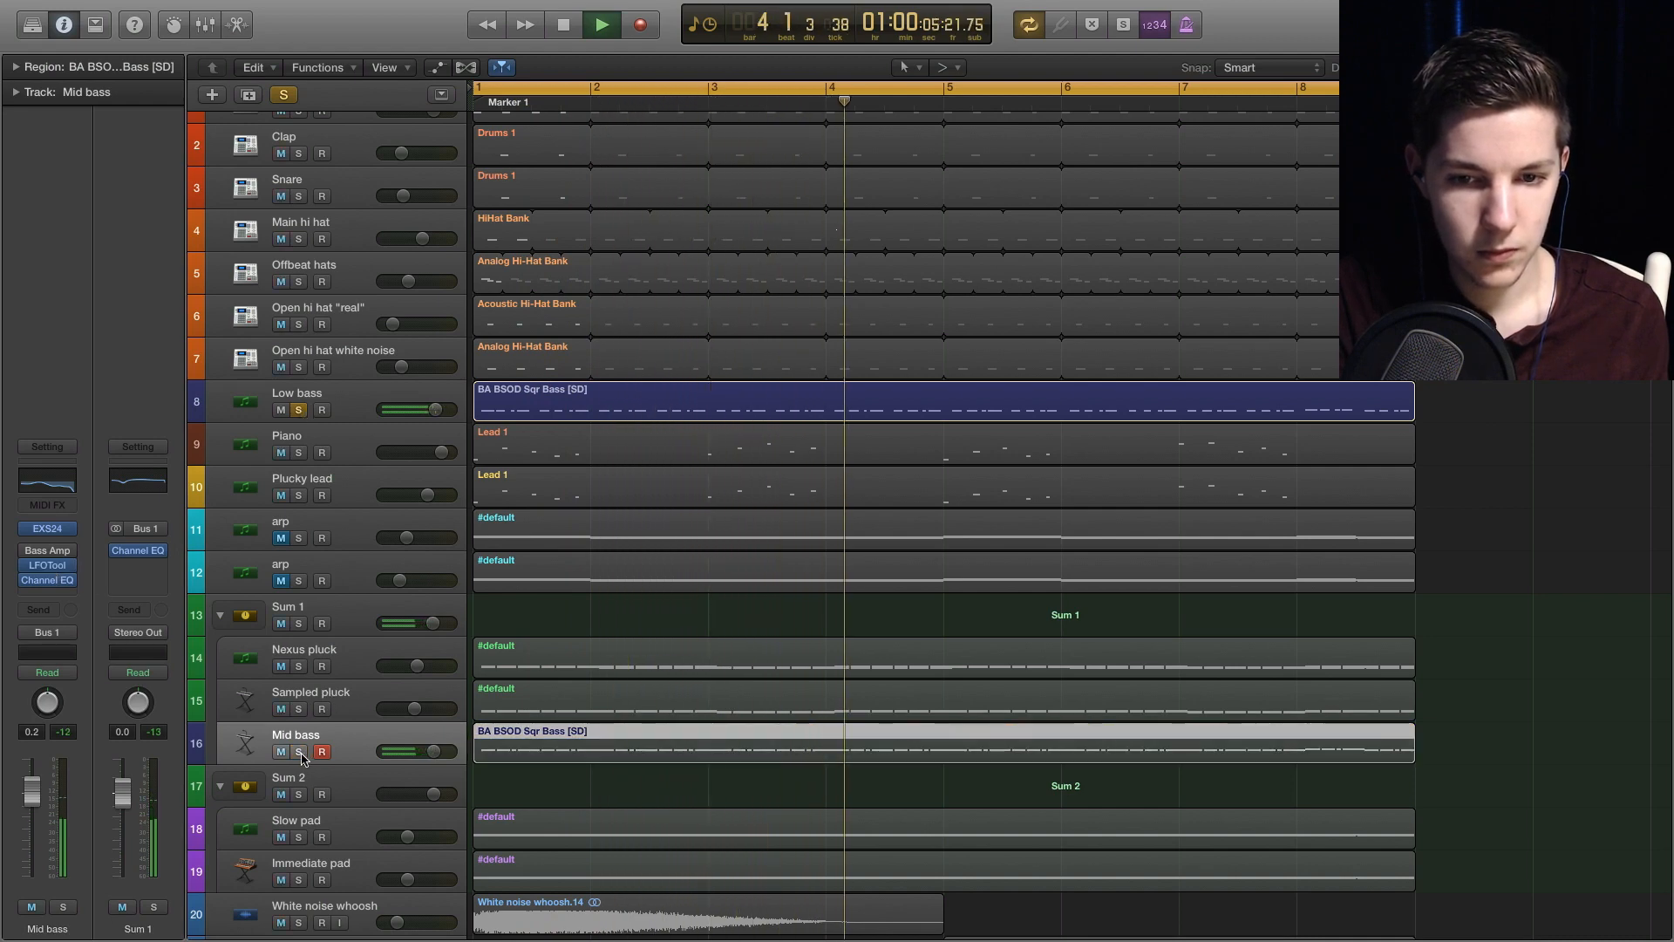
click(299, 751)
key(space)
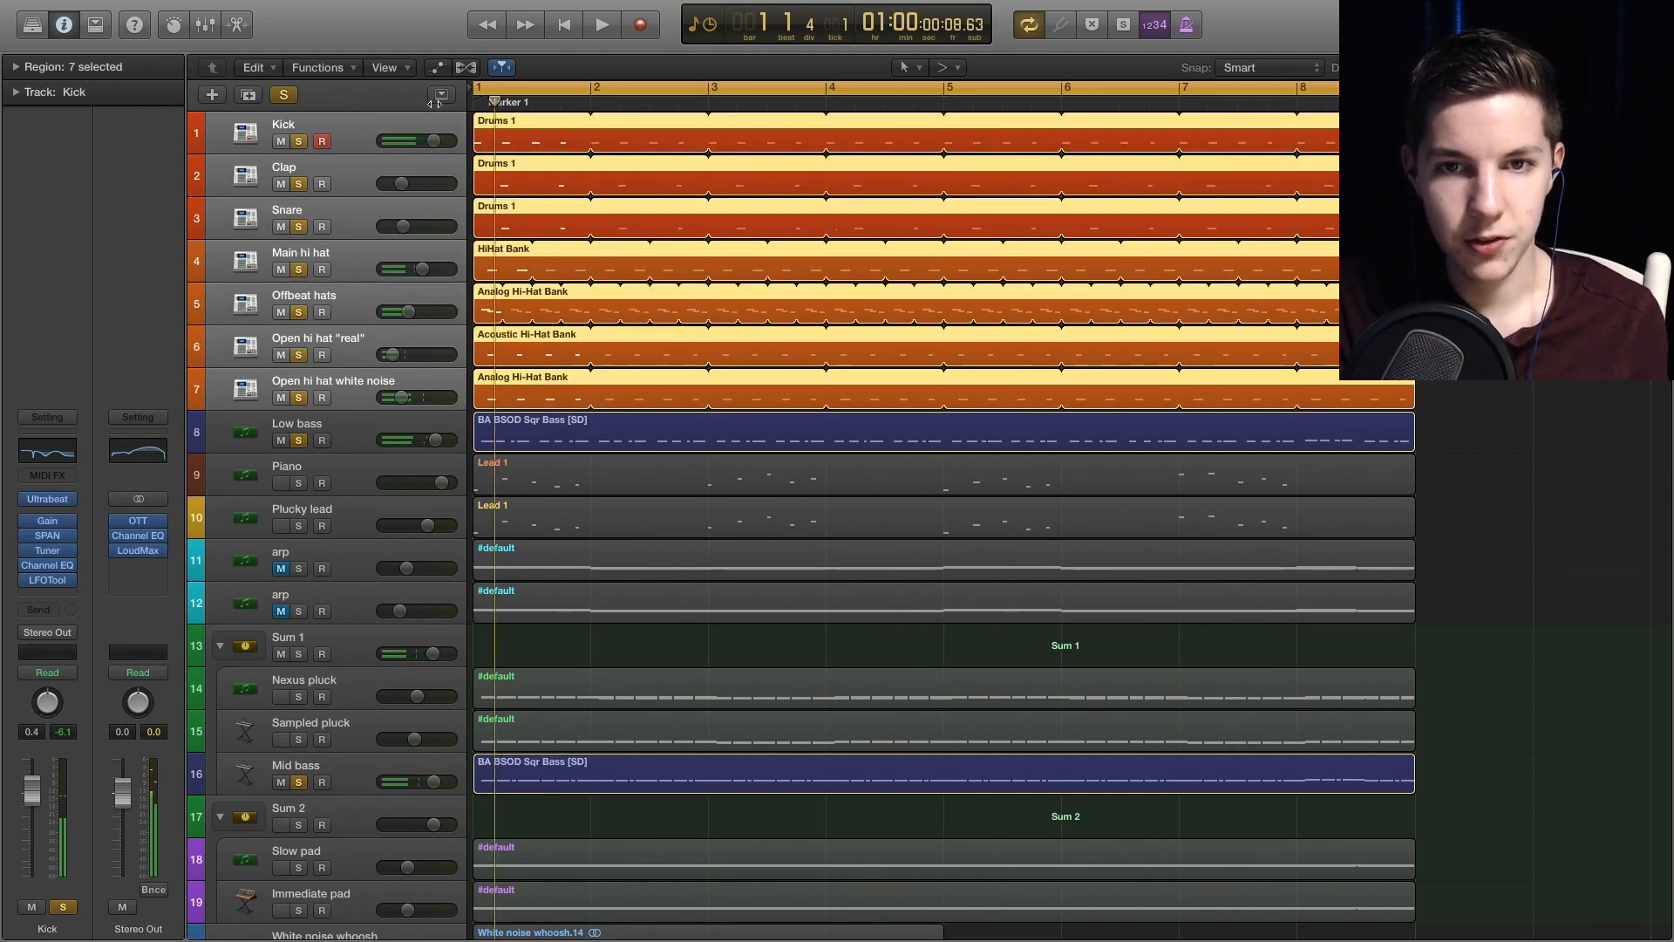
- Play both basses with all seven soloed drum tracks, briefly taking the Mid bass out of the solo
key(space)
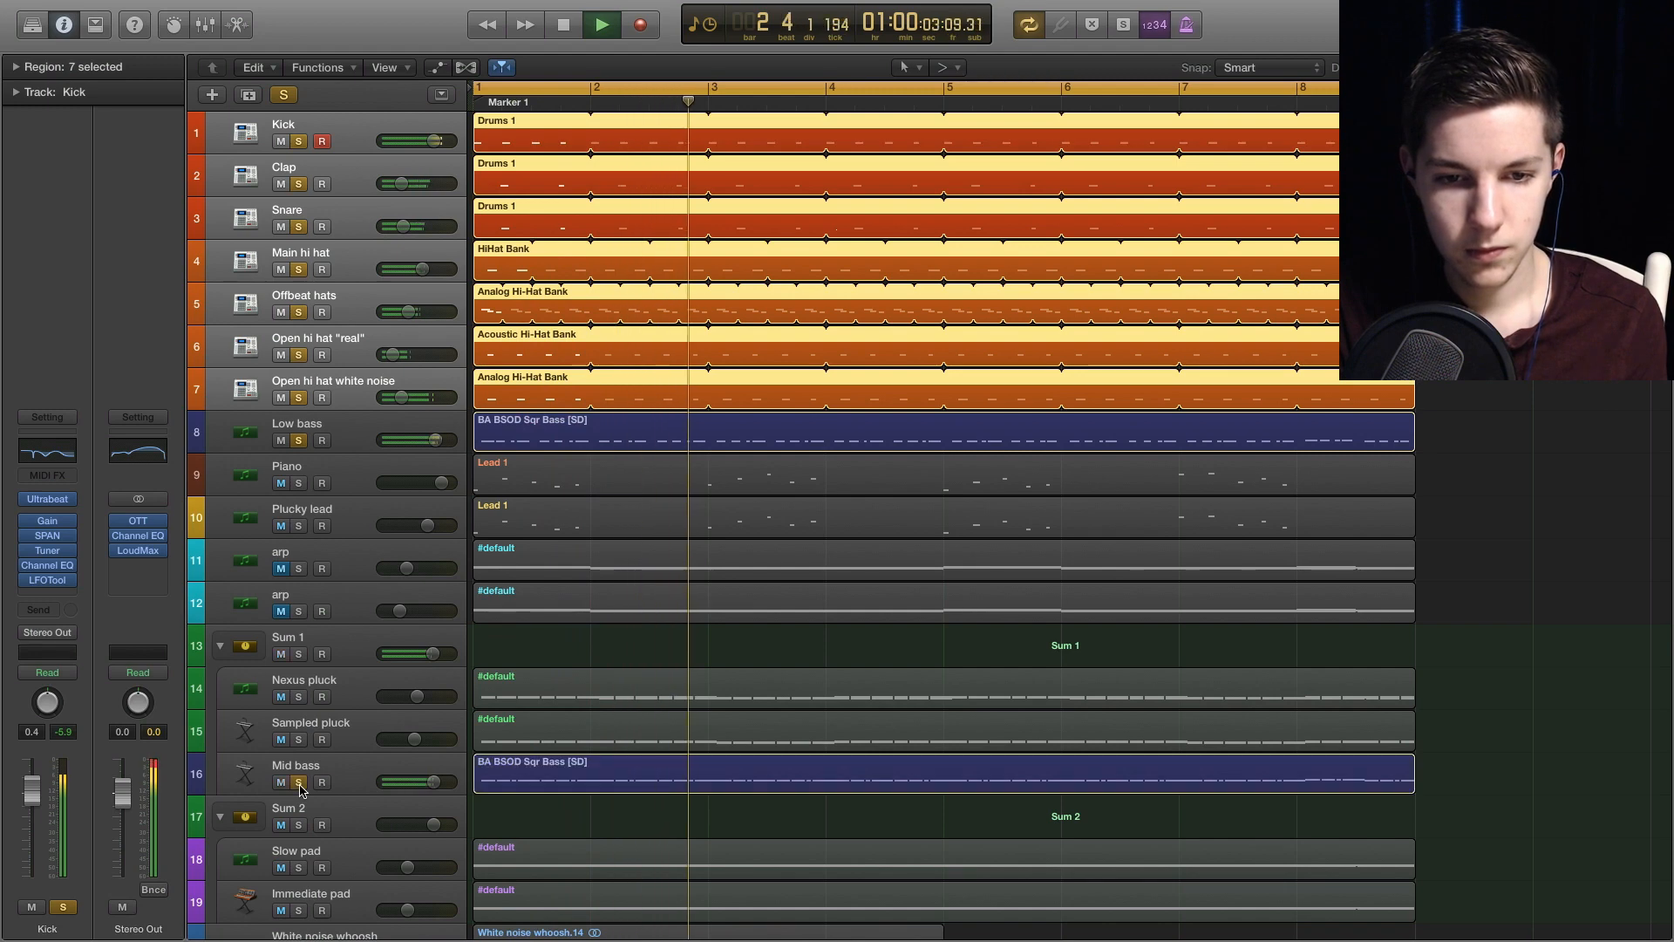
click(299, 783)
click(299, 782)
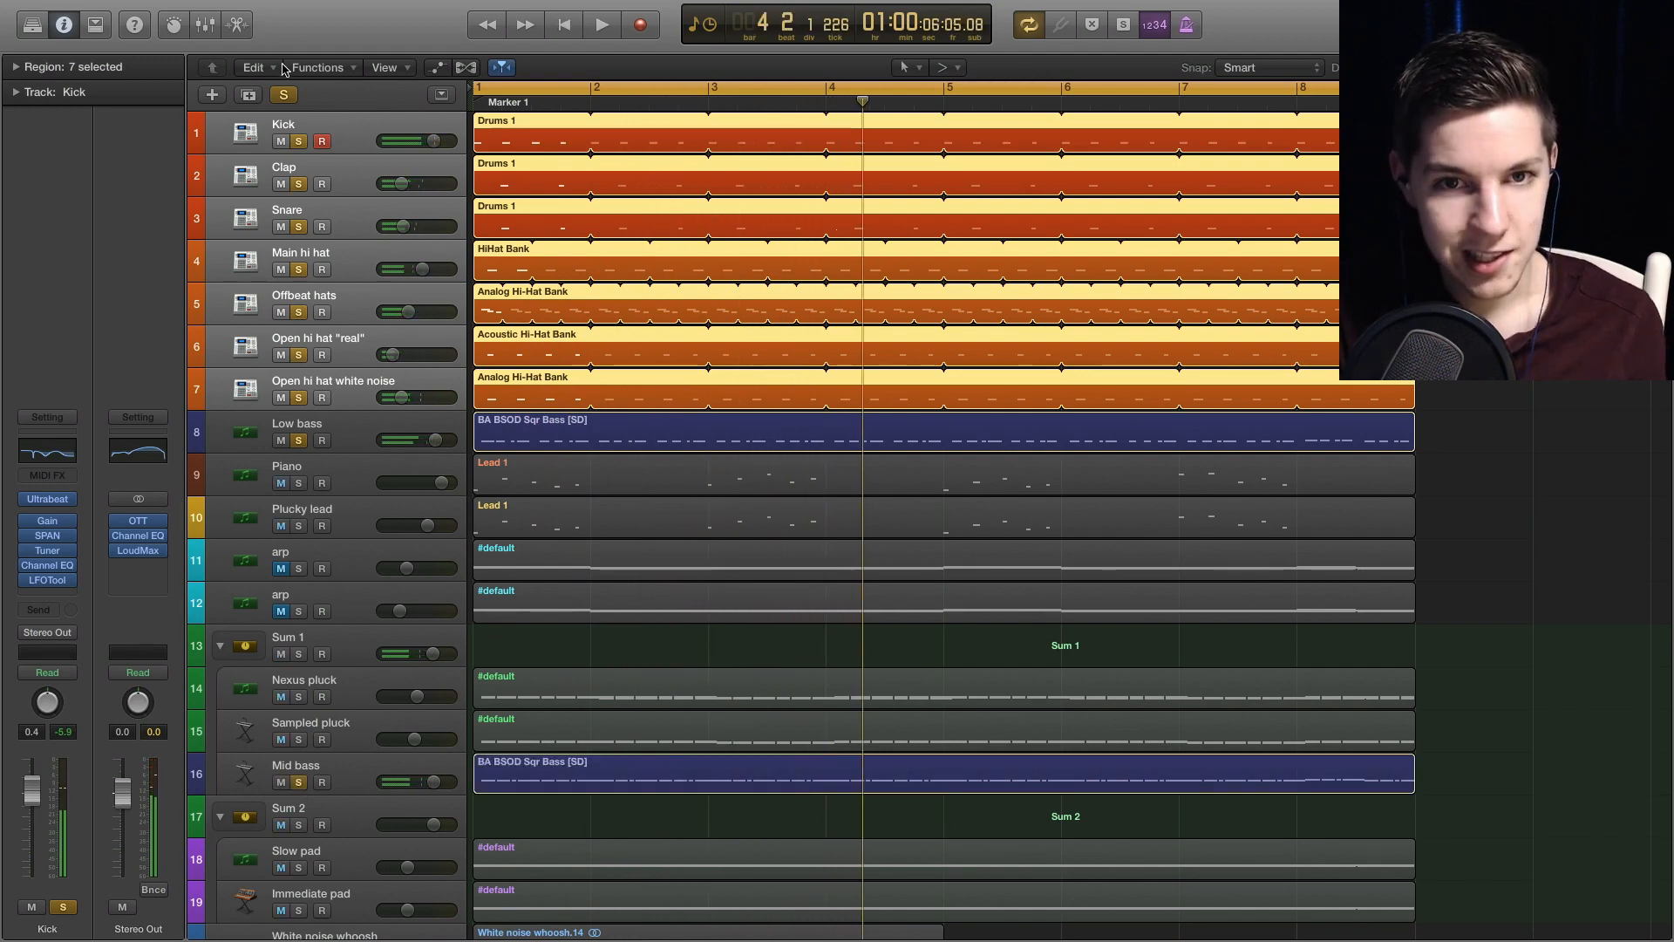
- Clear all active solos, and solo only the Sampled pluck track for playback
click(283, 94)
scroll(466, 625, down, 3)
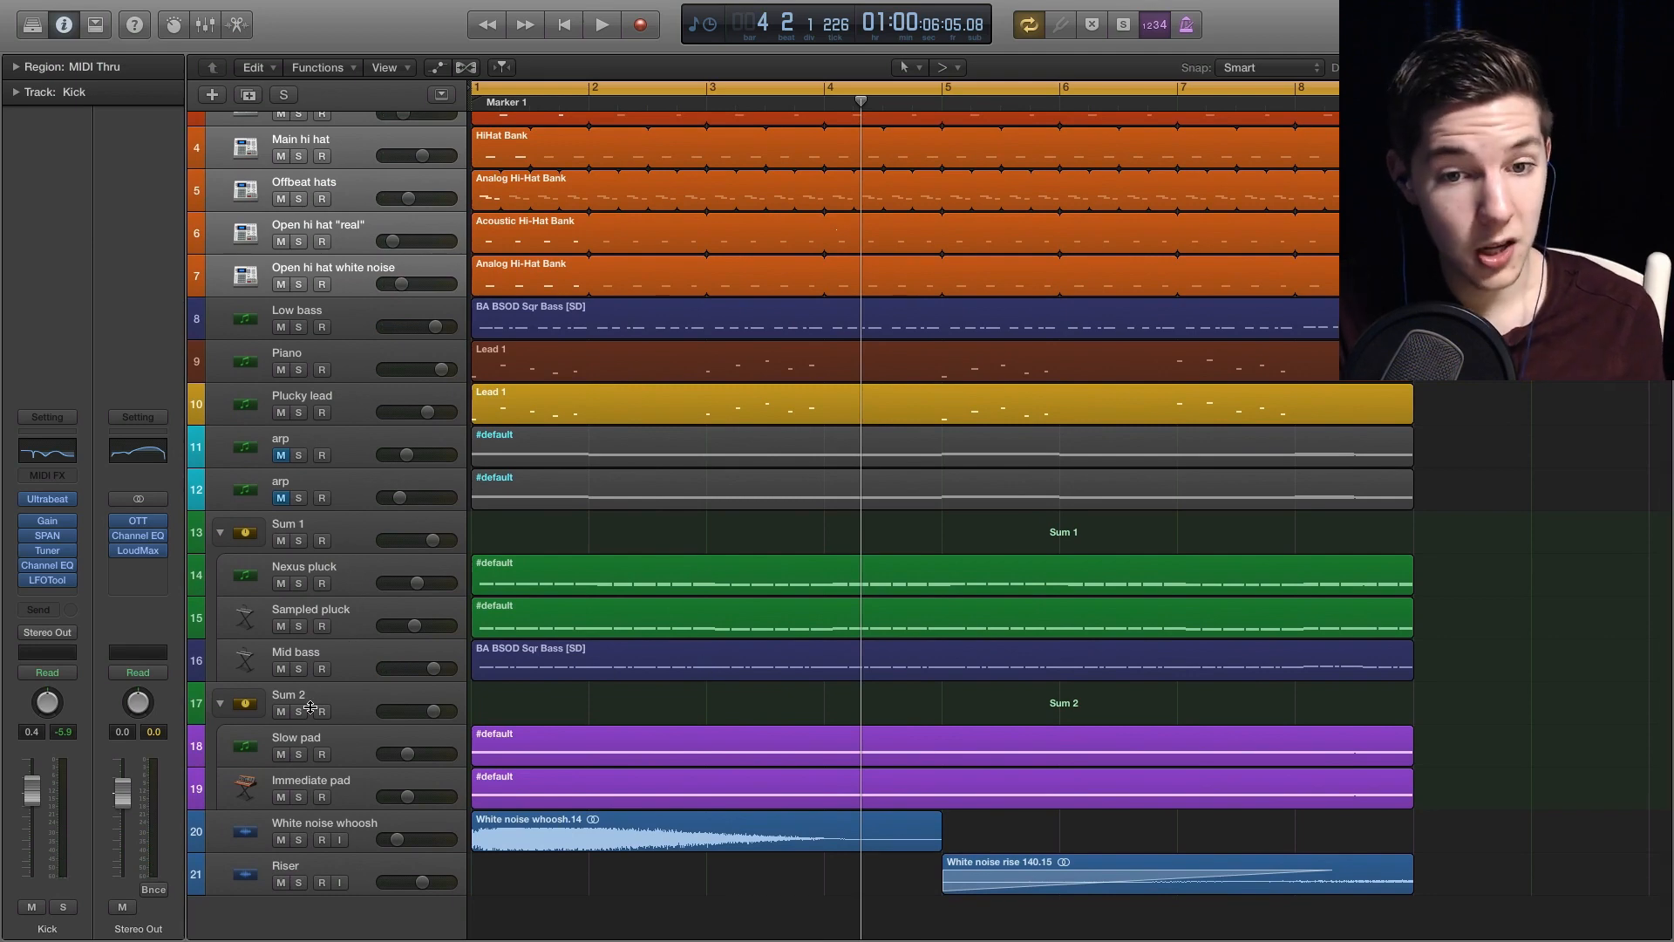
click(298, 626)
key(space)
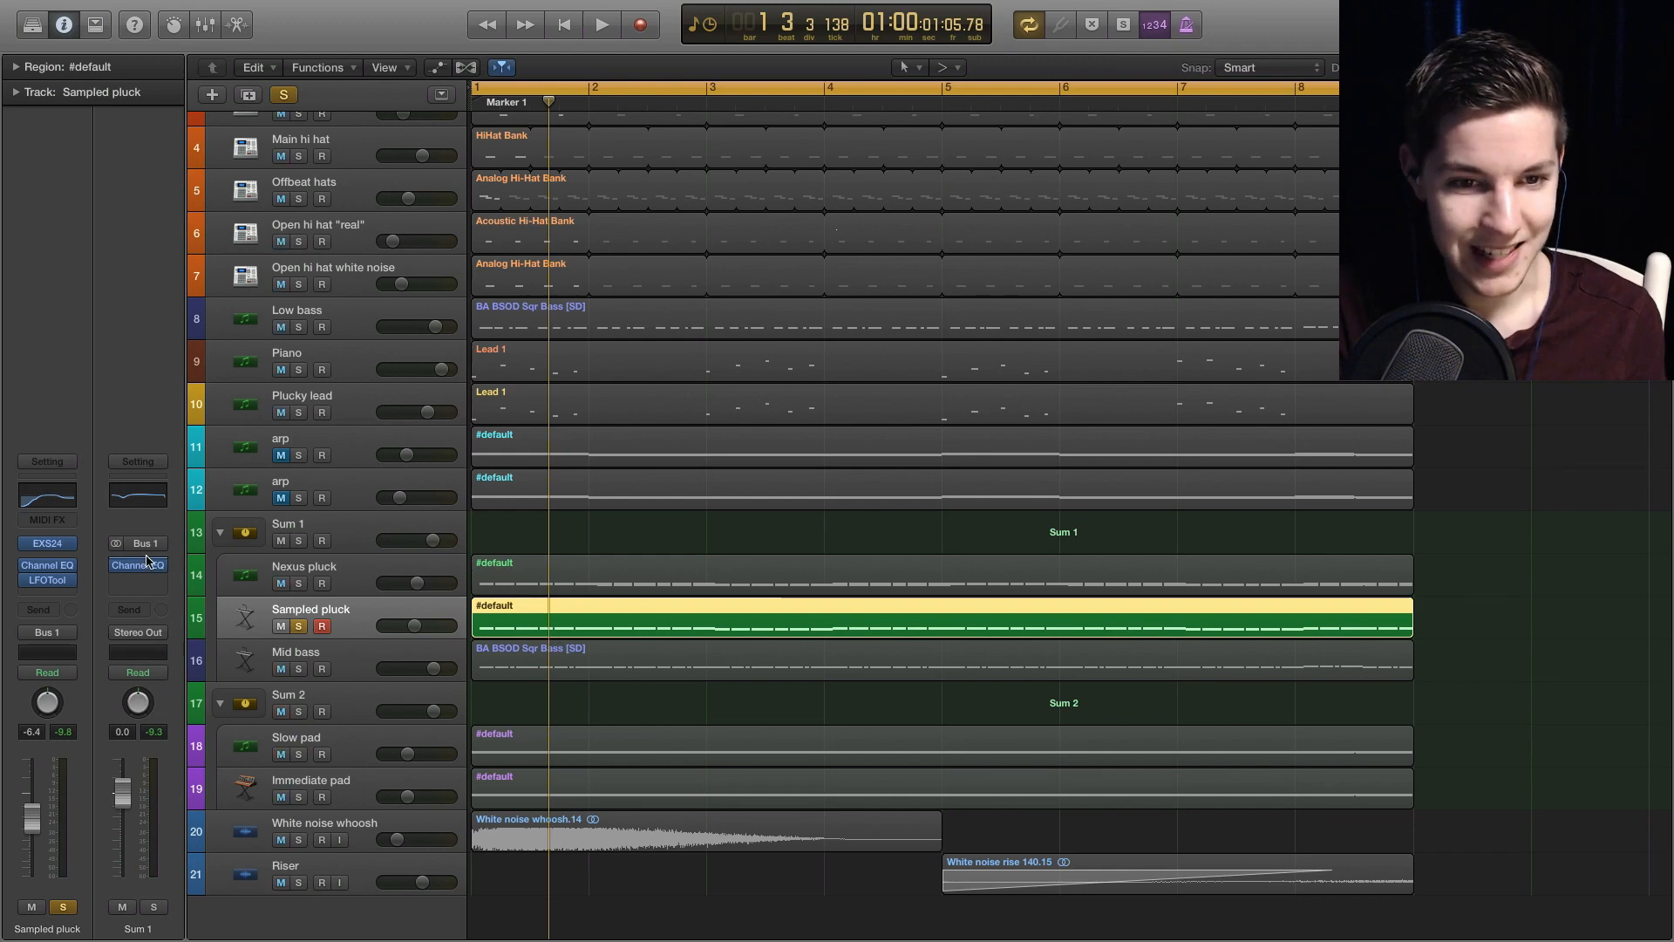
- Audition the Sampled pluck with its Channel EQ bypassed, and re-enable the EQ in its open plug-in window
key(space)
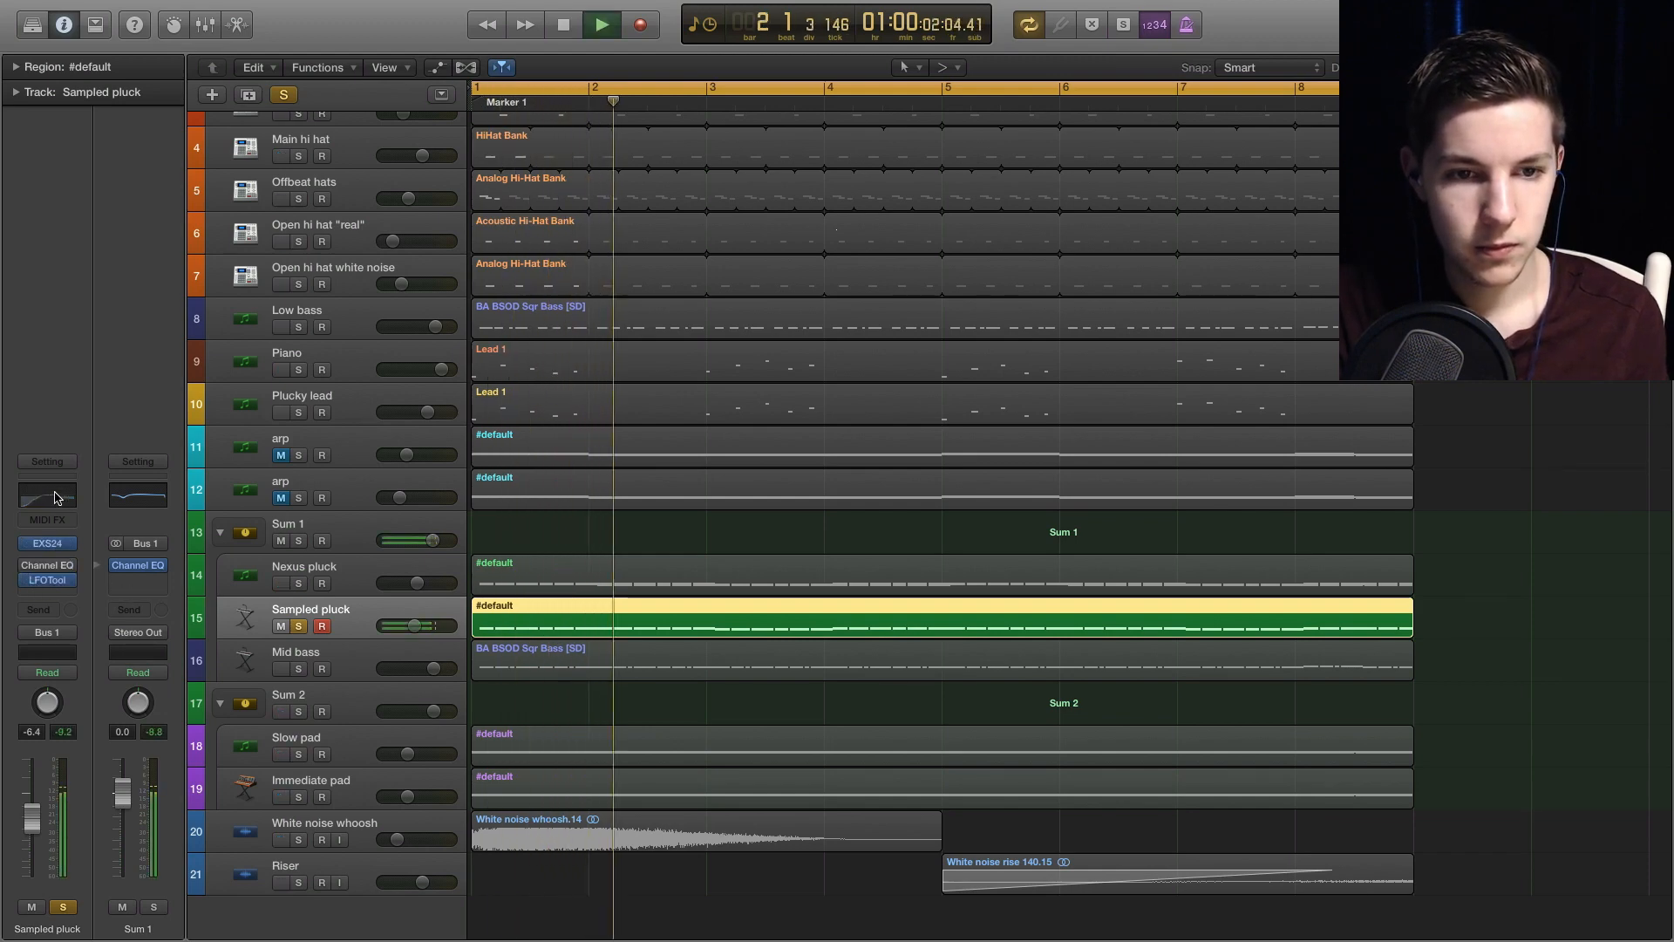
click(28, 565)
key(space)
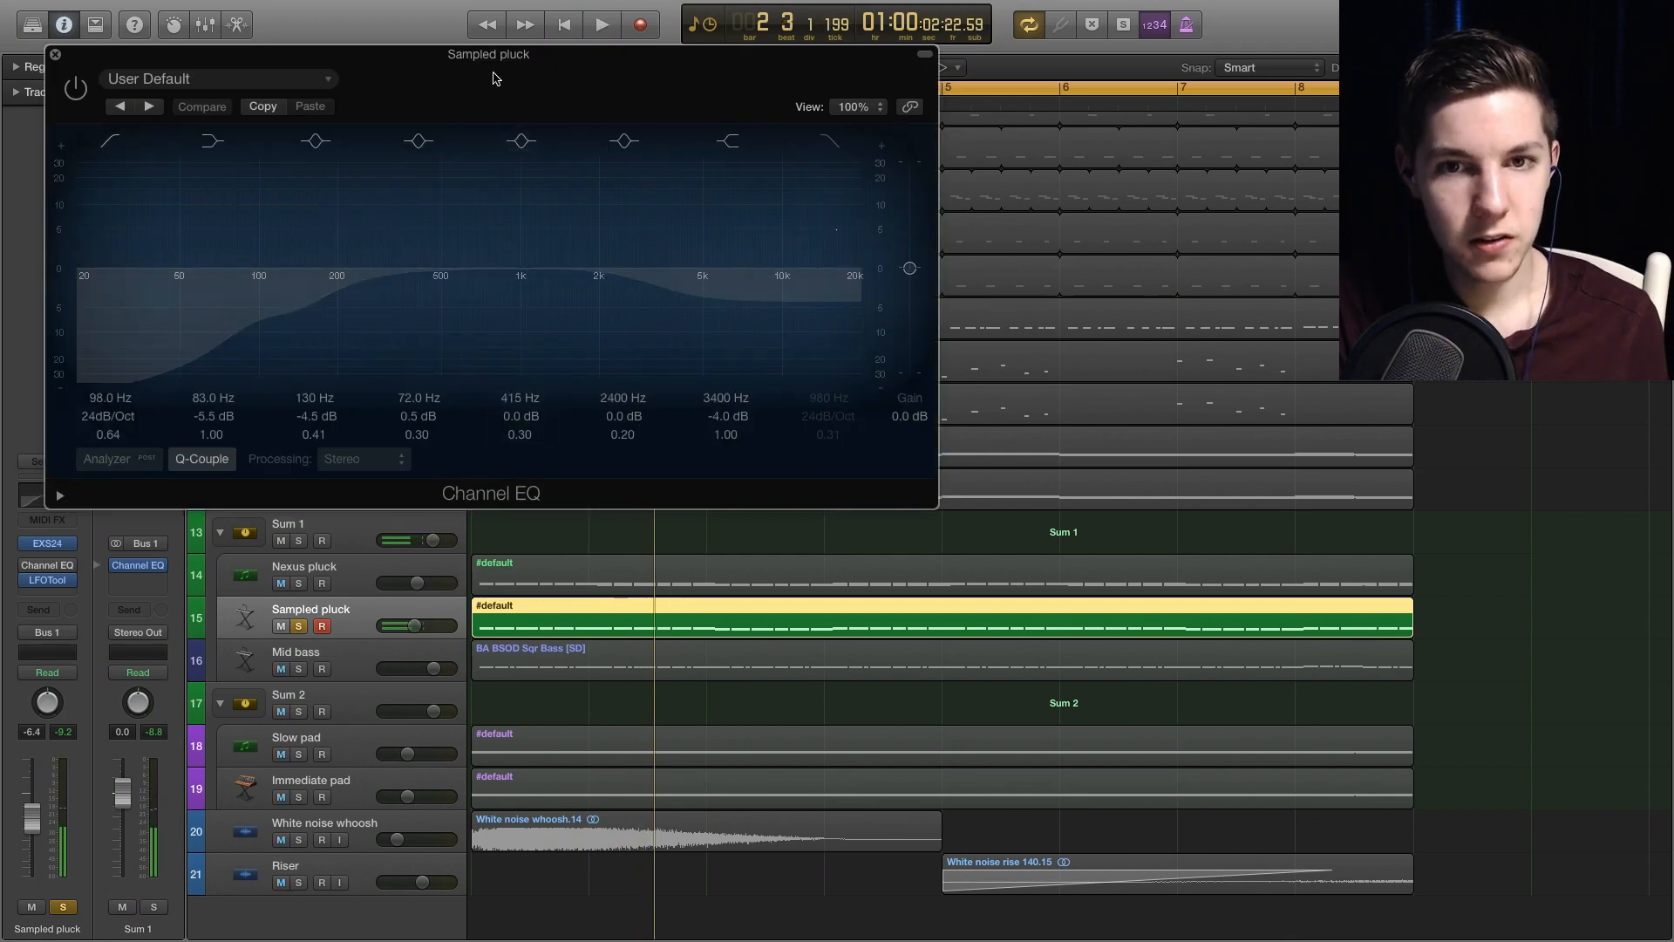
drag(491, 86, 579, 222)
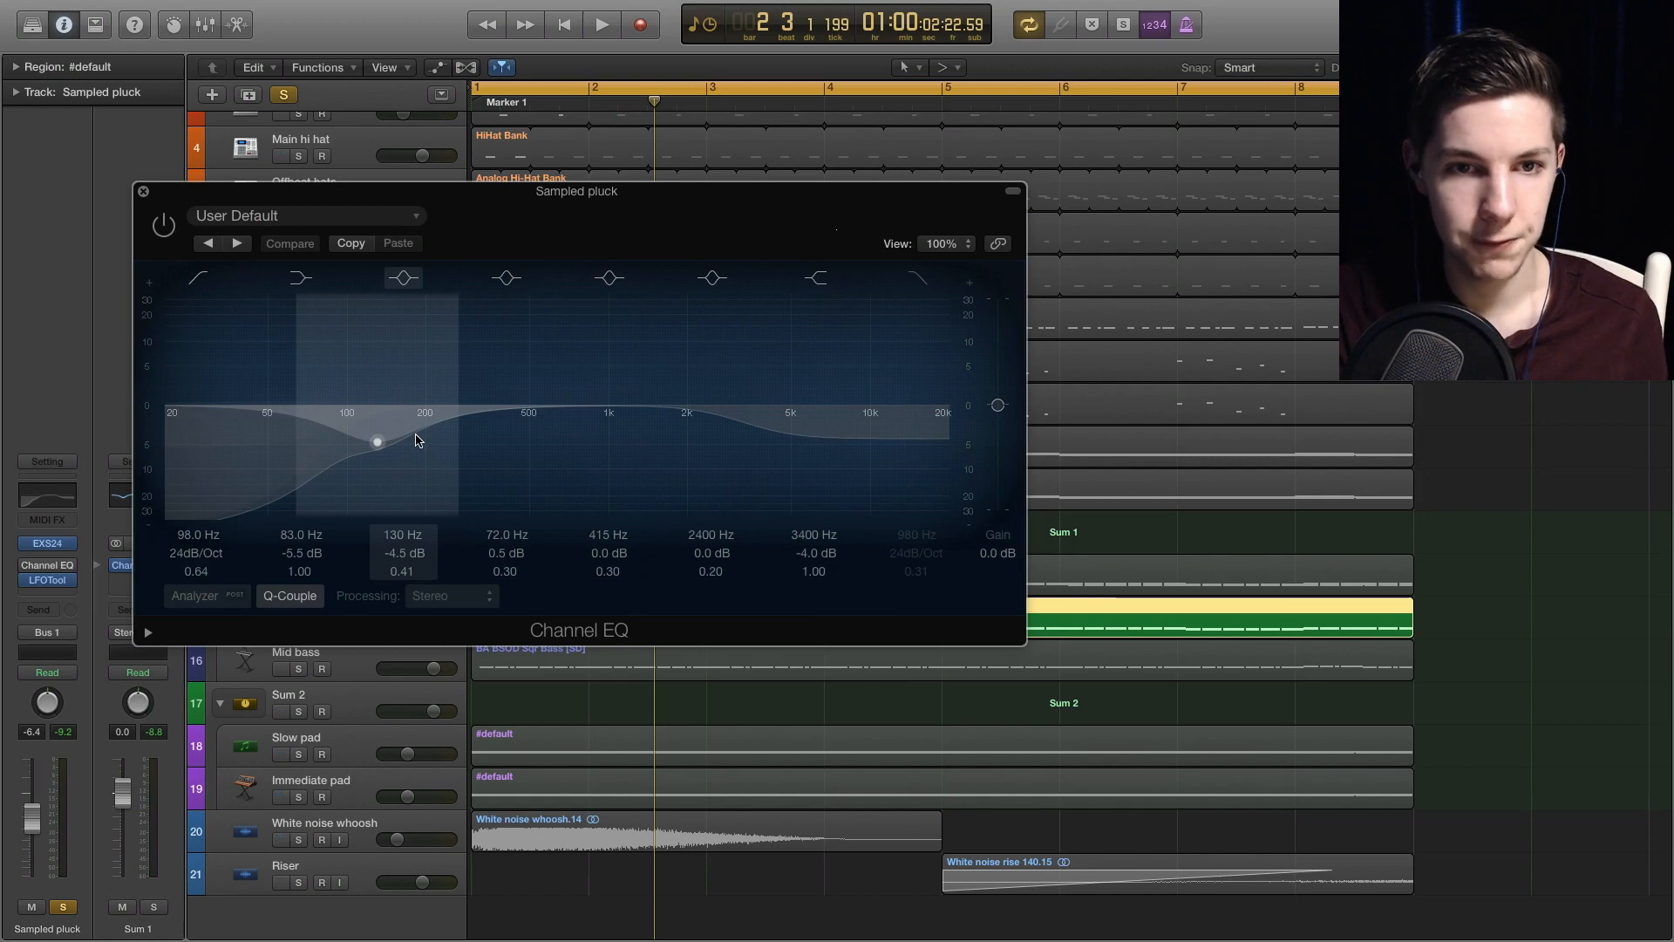
drag(567, 214, 705, 284)
click(323, 280)
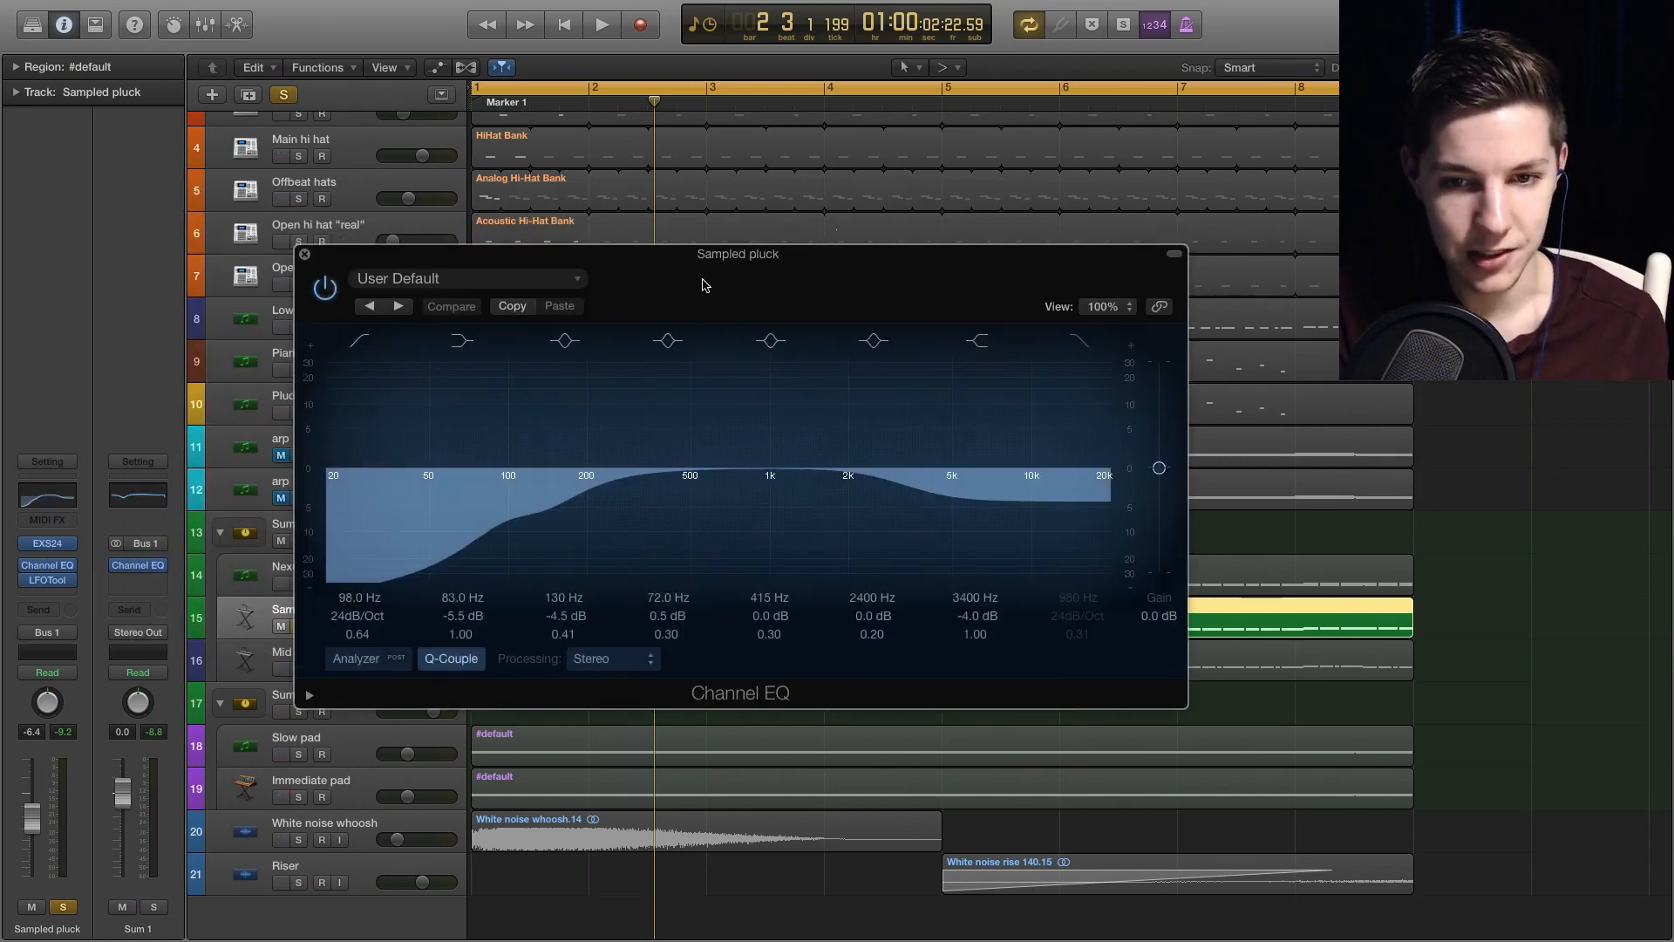
- Compare the Sampled pluck with its Channel EQ off and on during playback, and close the EQ window
key(space)
click(325, 288)
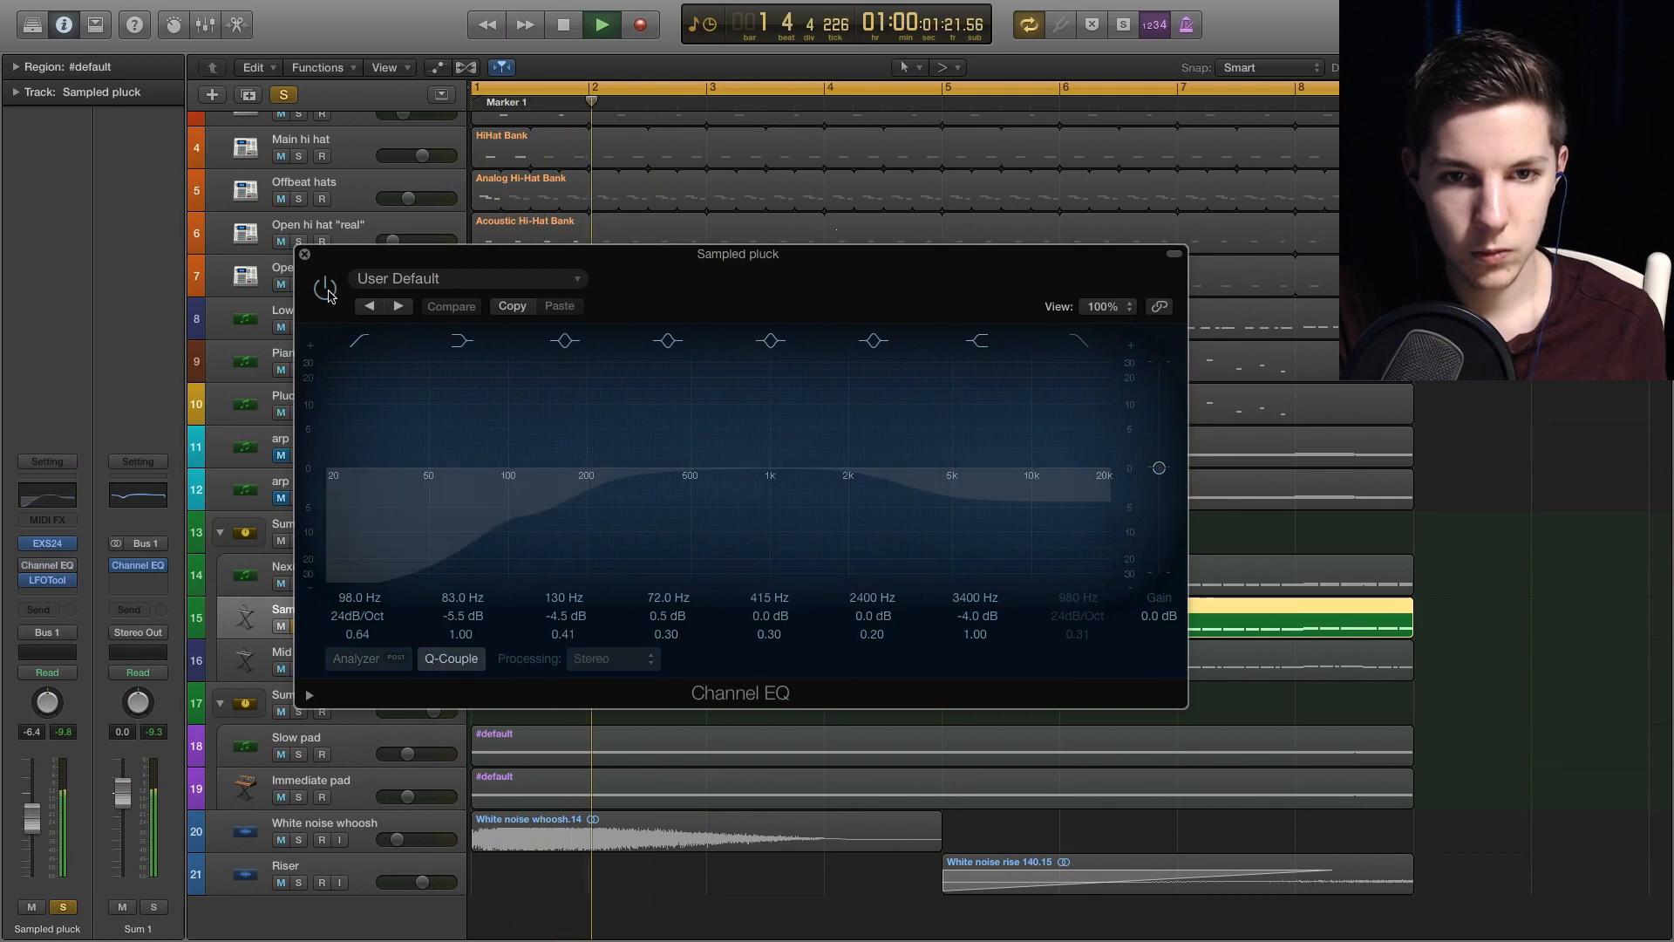
click(326, 291)
key(space)
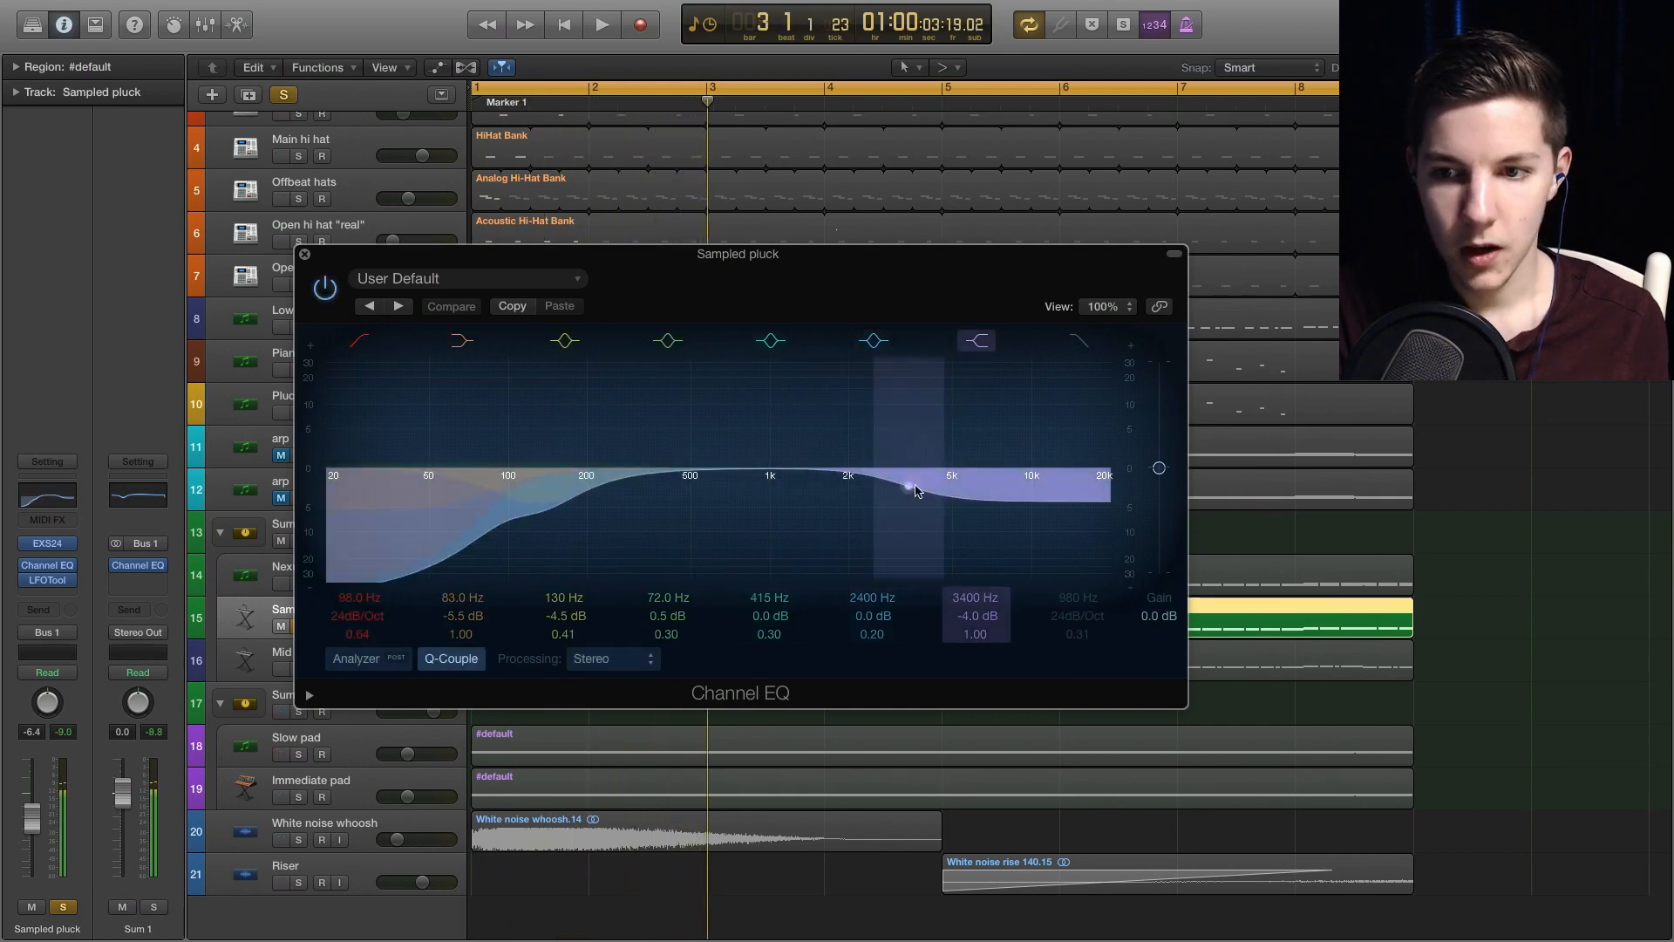
key(space)
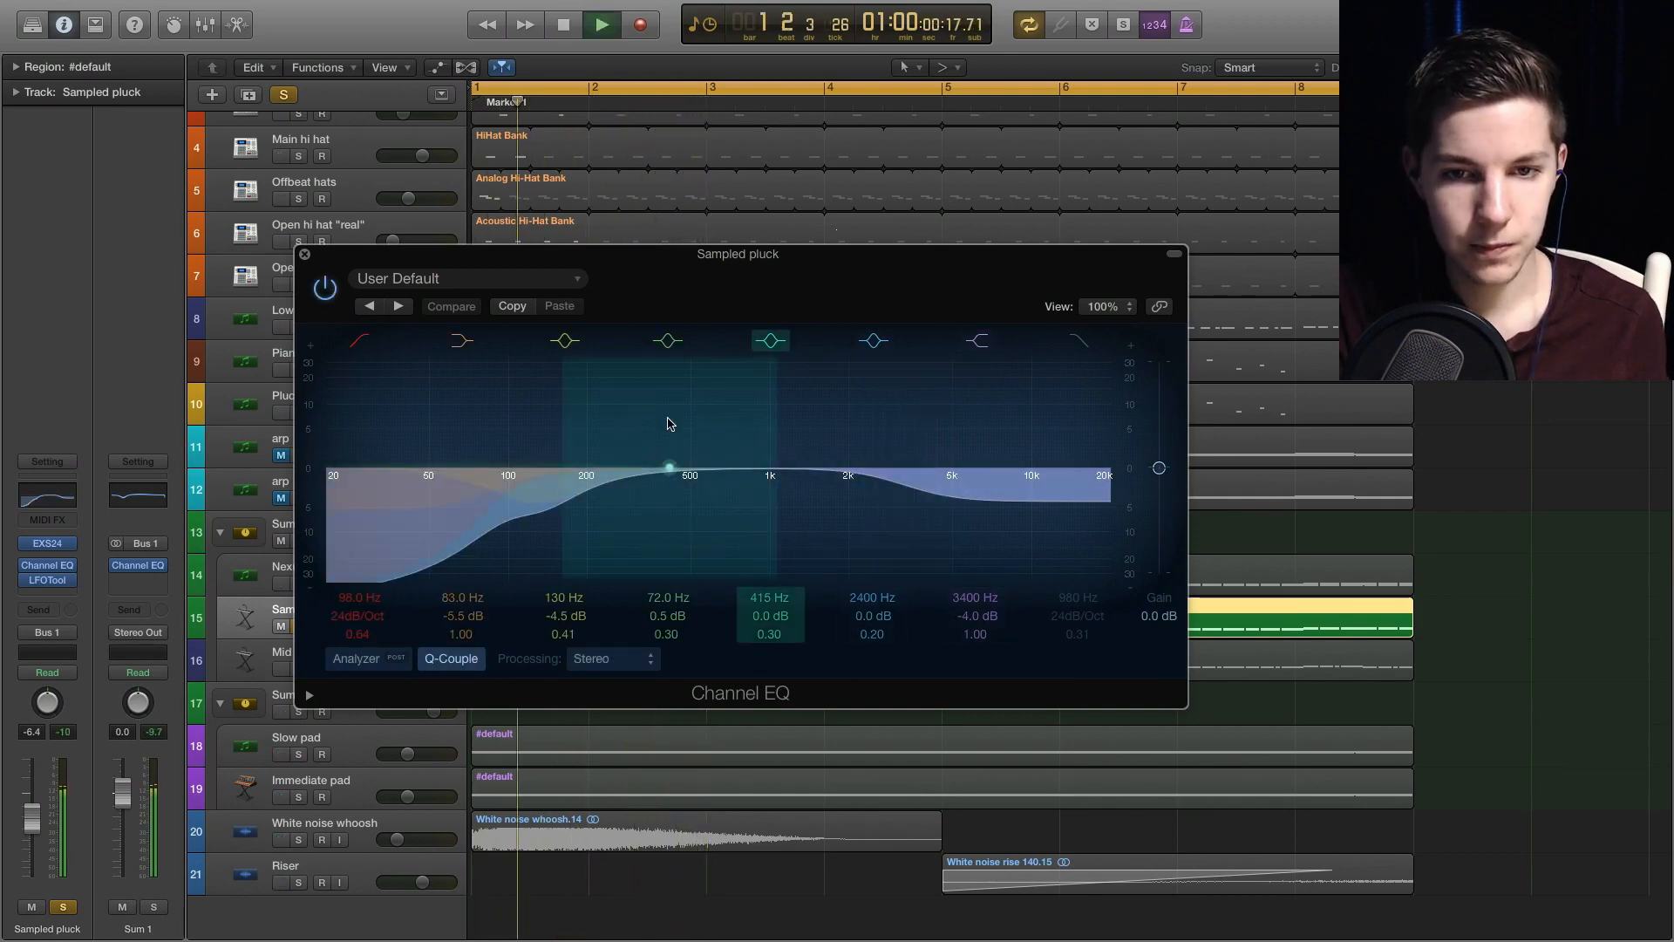
key(super+w)
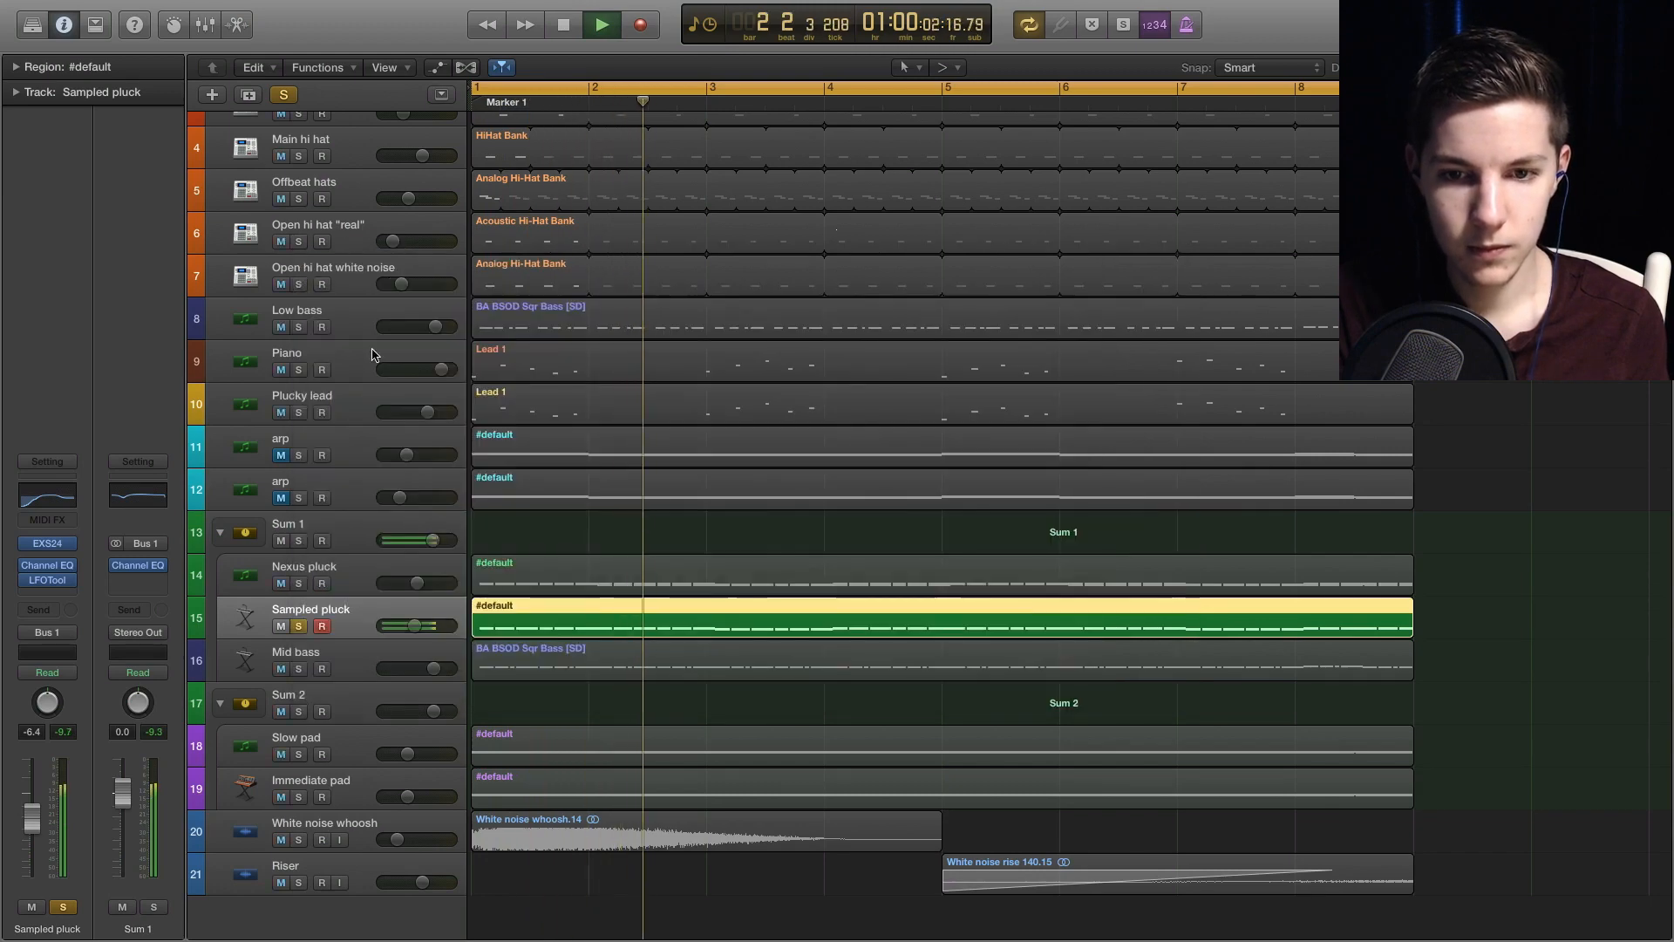
- View the LFOTool curve on the Sampled pluck during playback, close the plug-in and replay the track
key(space)
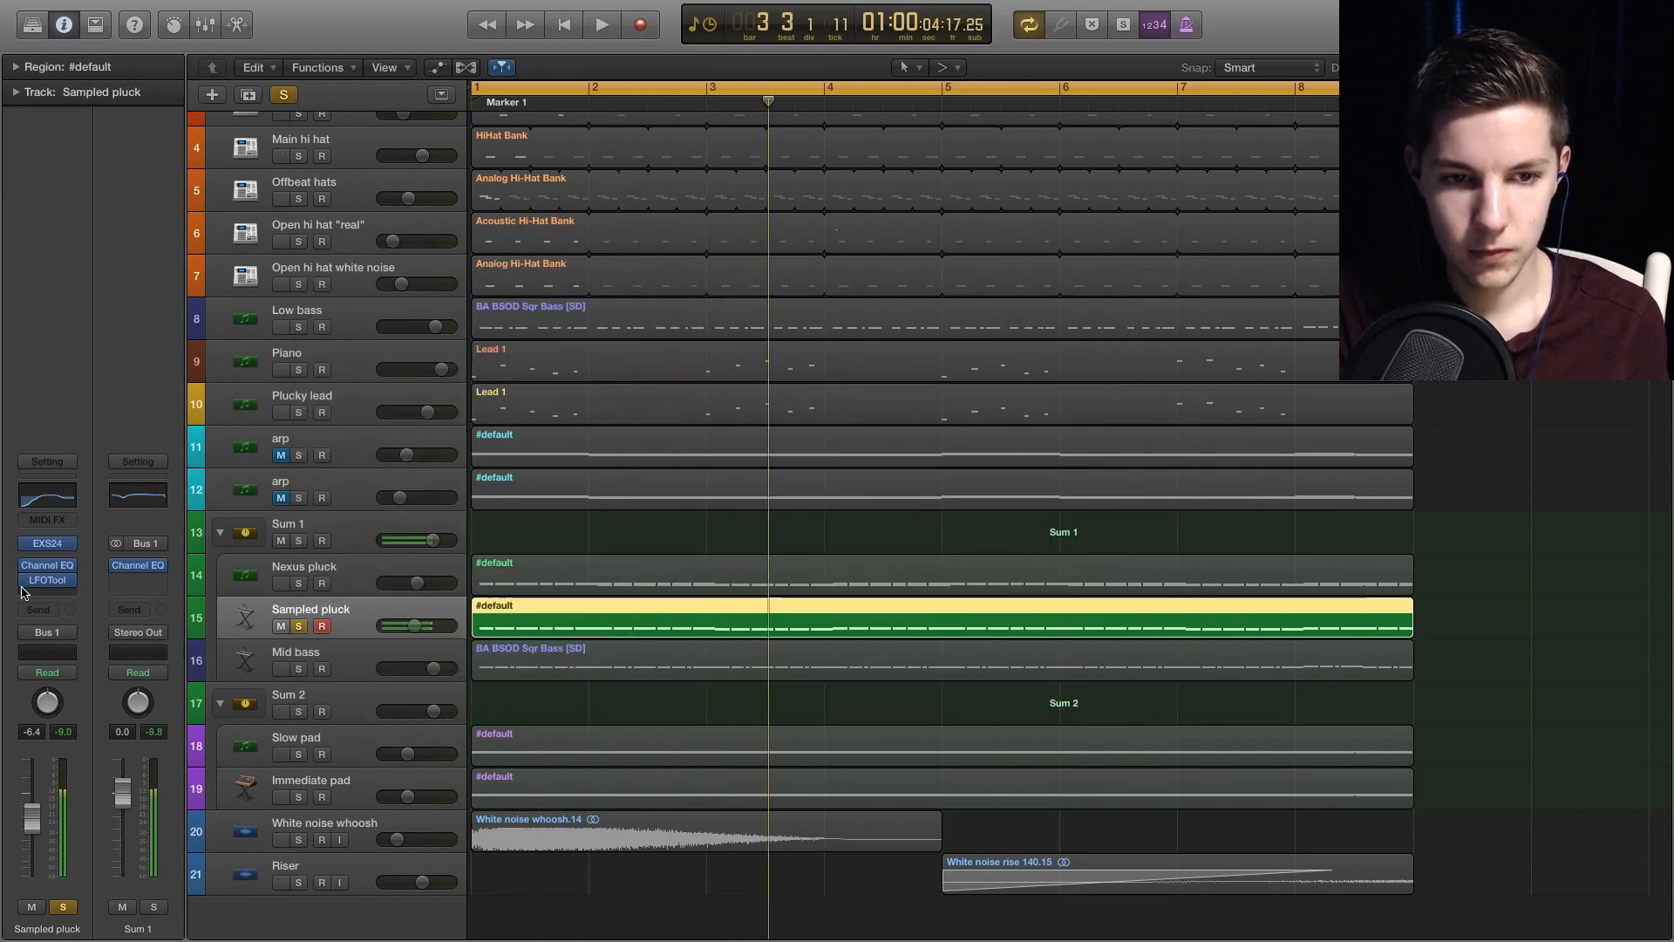
click(30, 579)
key(space)
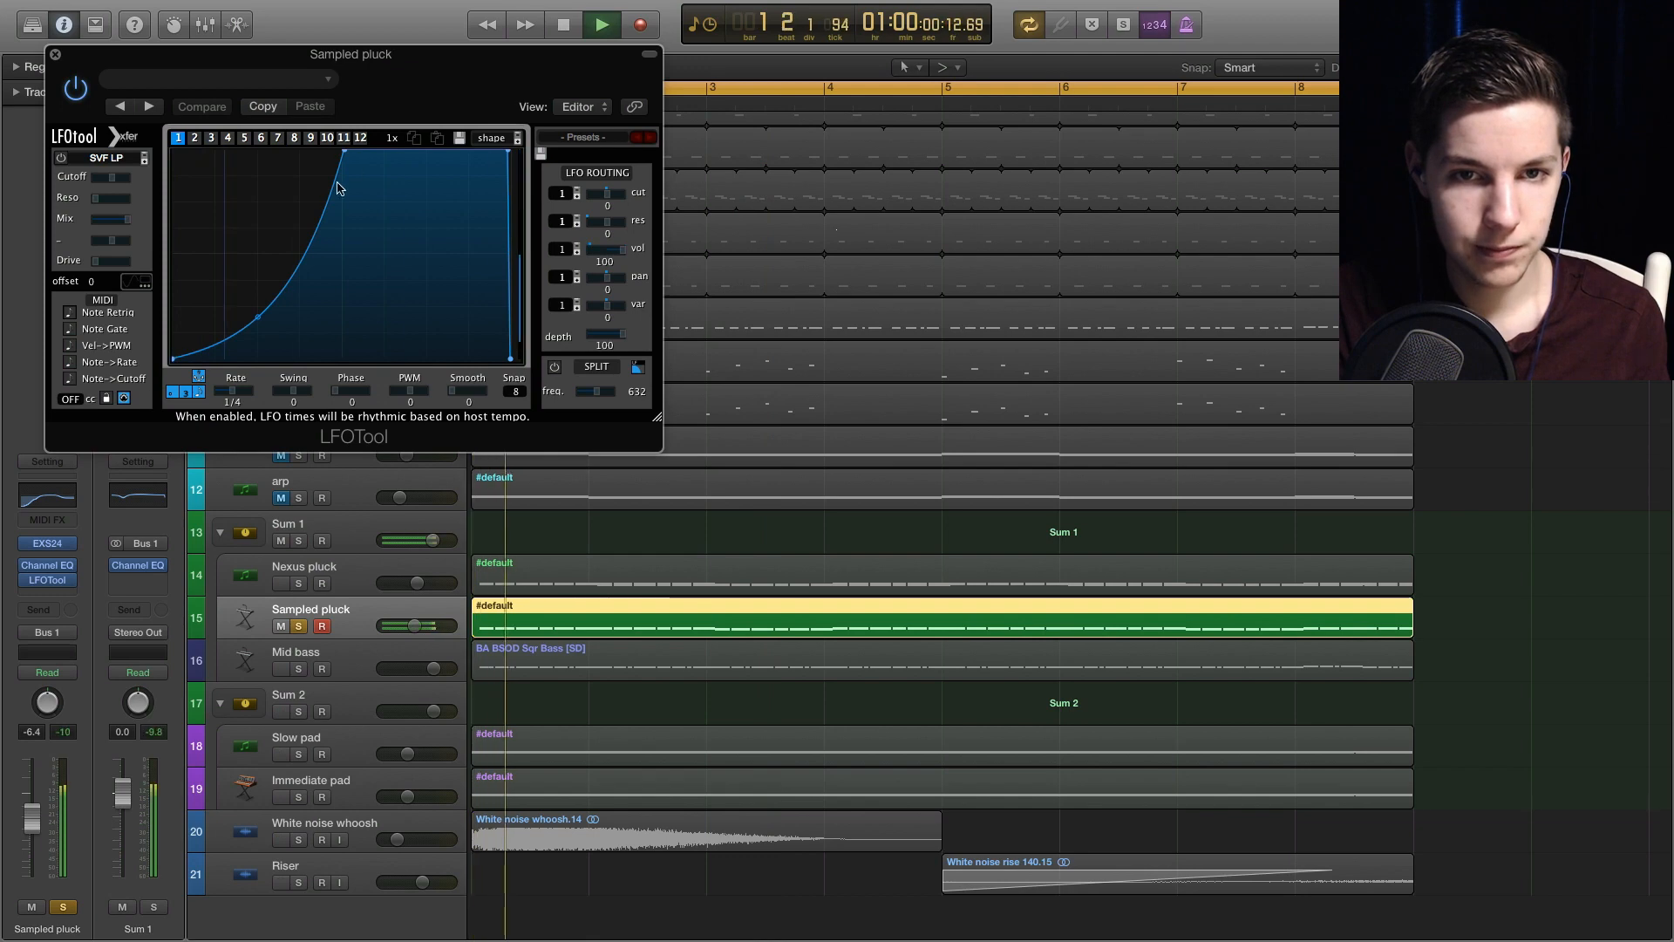
click(55, 56)
key(space)
key(space)
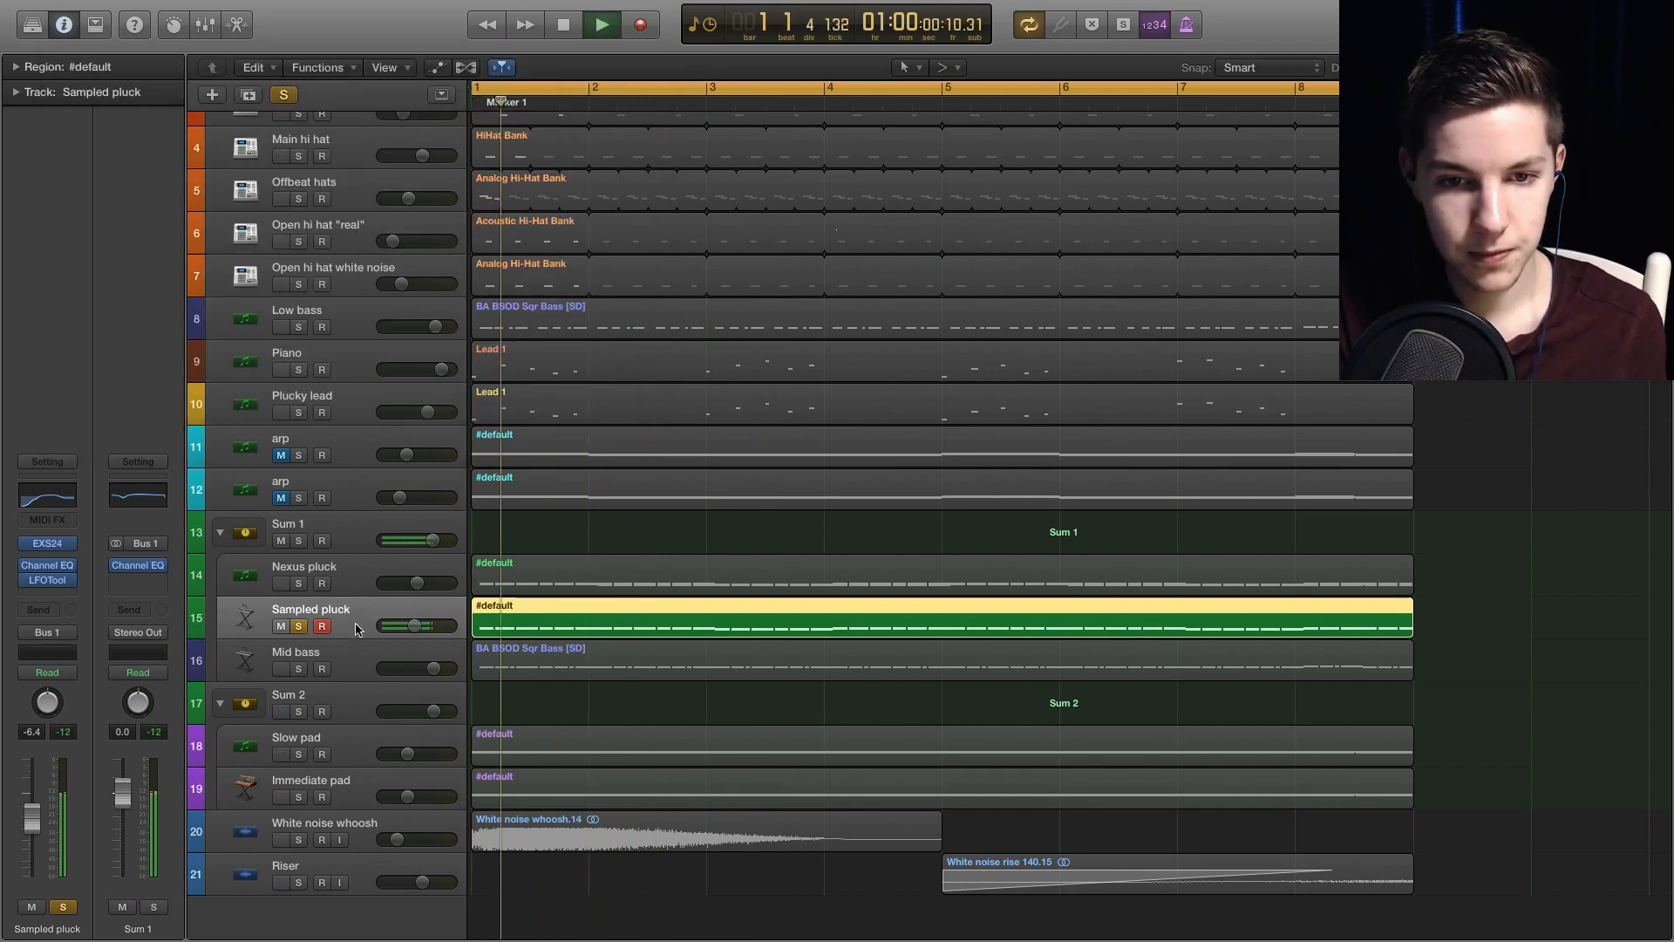
key(space)
- Add the Nexus pluck to the solo, select its track and play it with the Sampled pluck
click(298, 584)
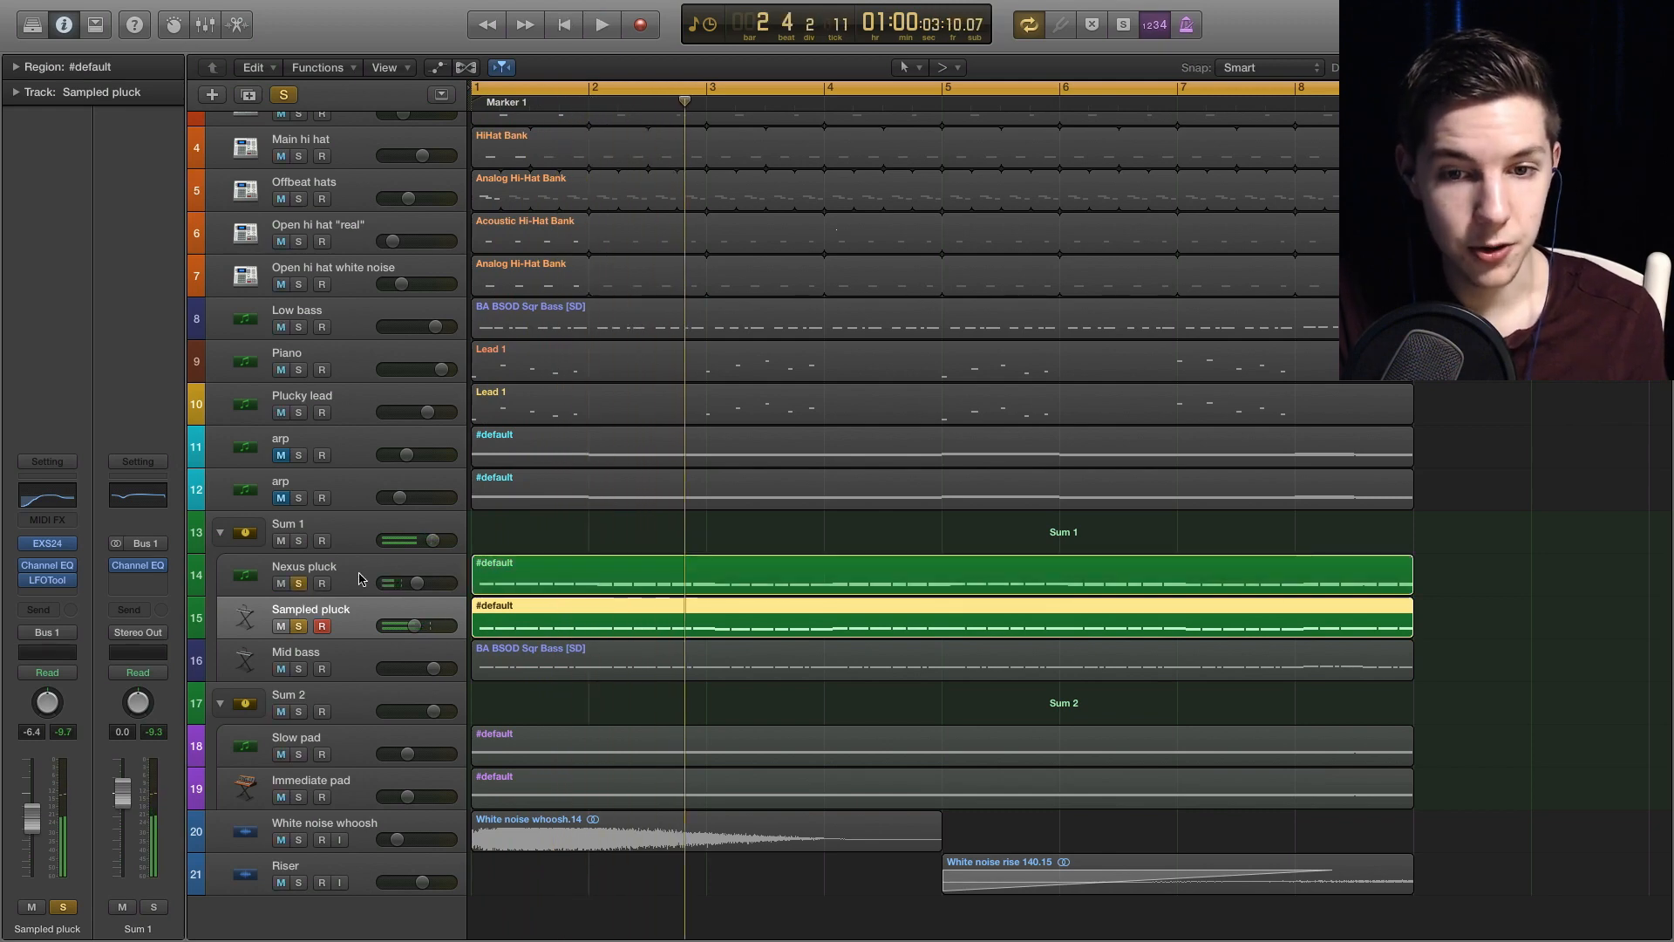
click(360, 579)
key(space)
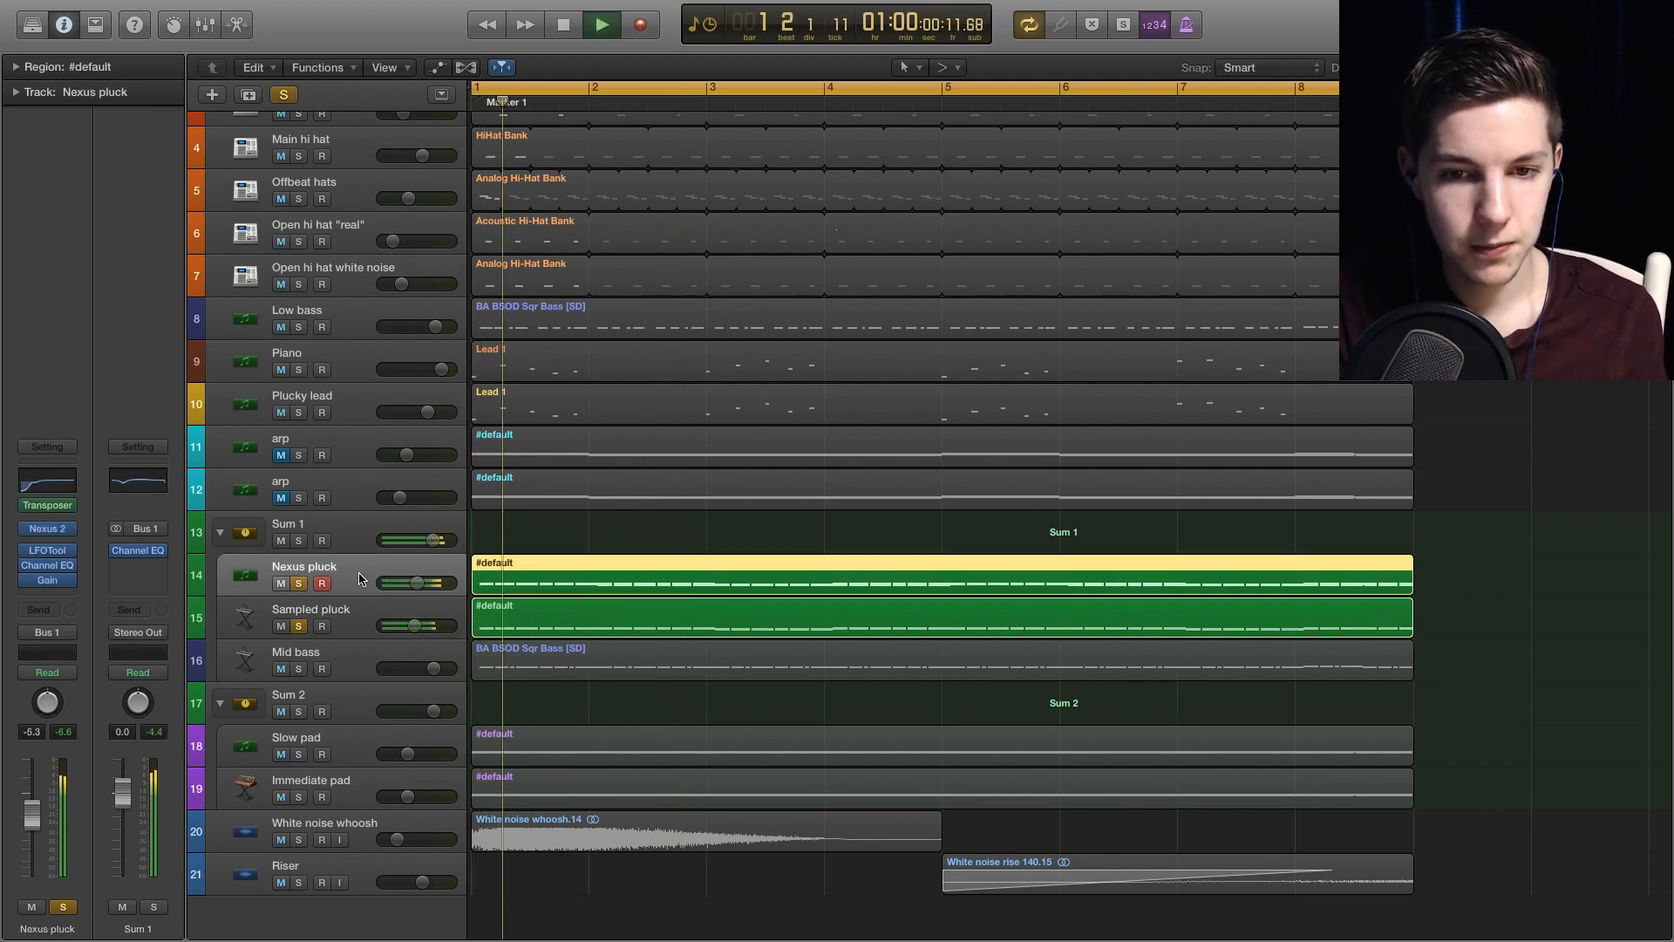
key(space)
- Leave only the Nexus pluck soloed, look at the preset browser in its Nexus 2 instrument, and play the track
click(299, 626)
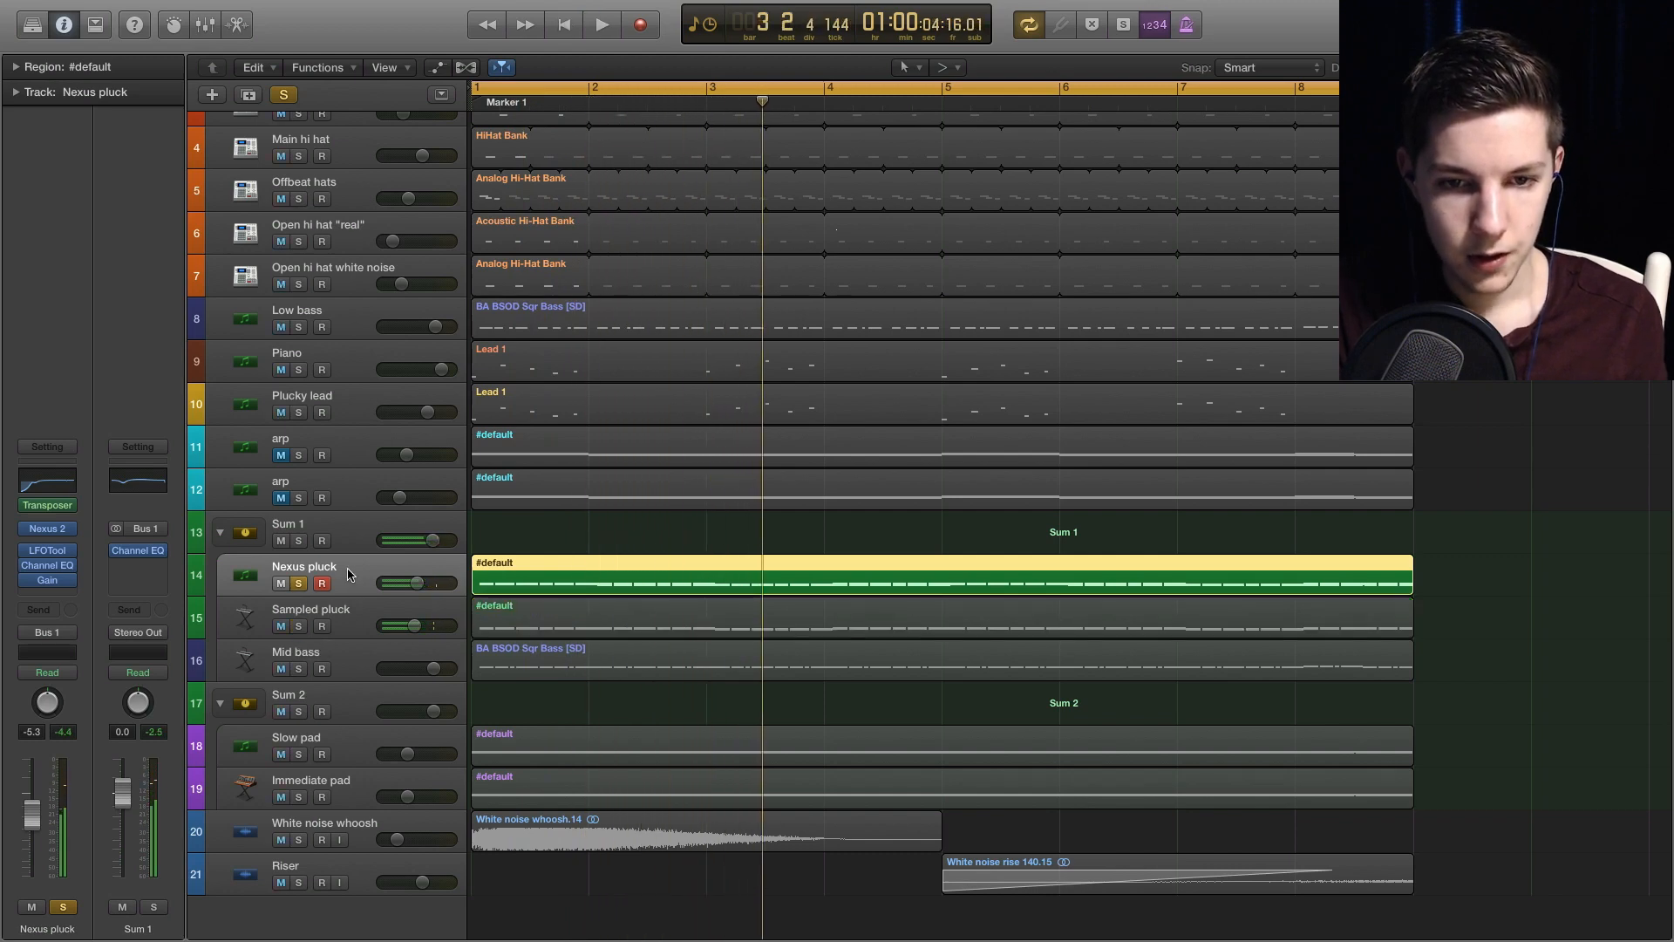
click(48, 535)
drag(465, 81, 548, 203)
click(329, 331)
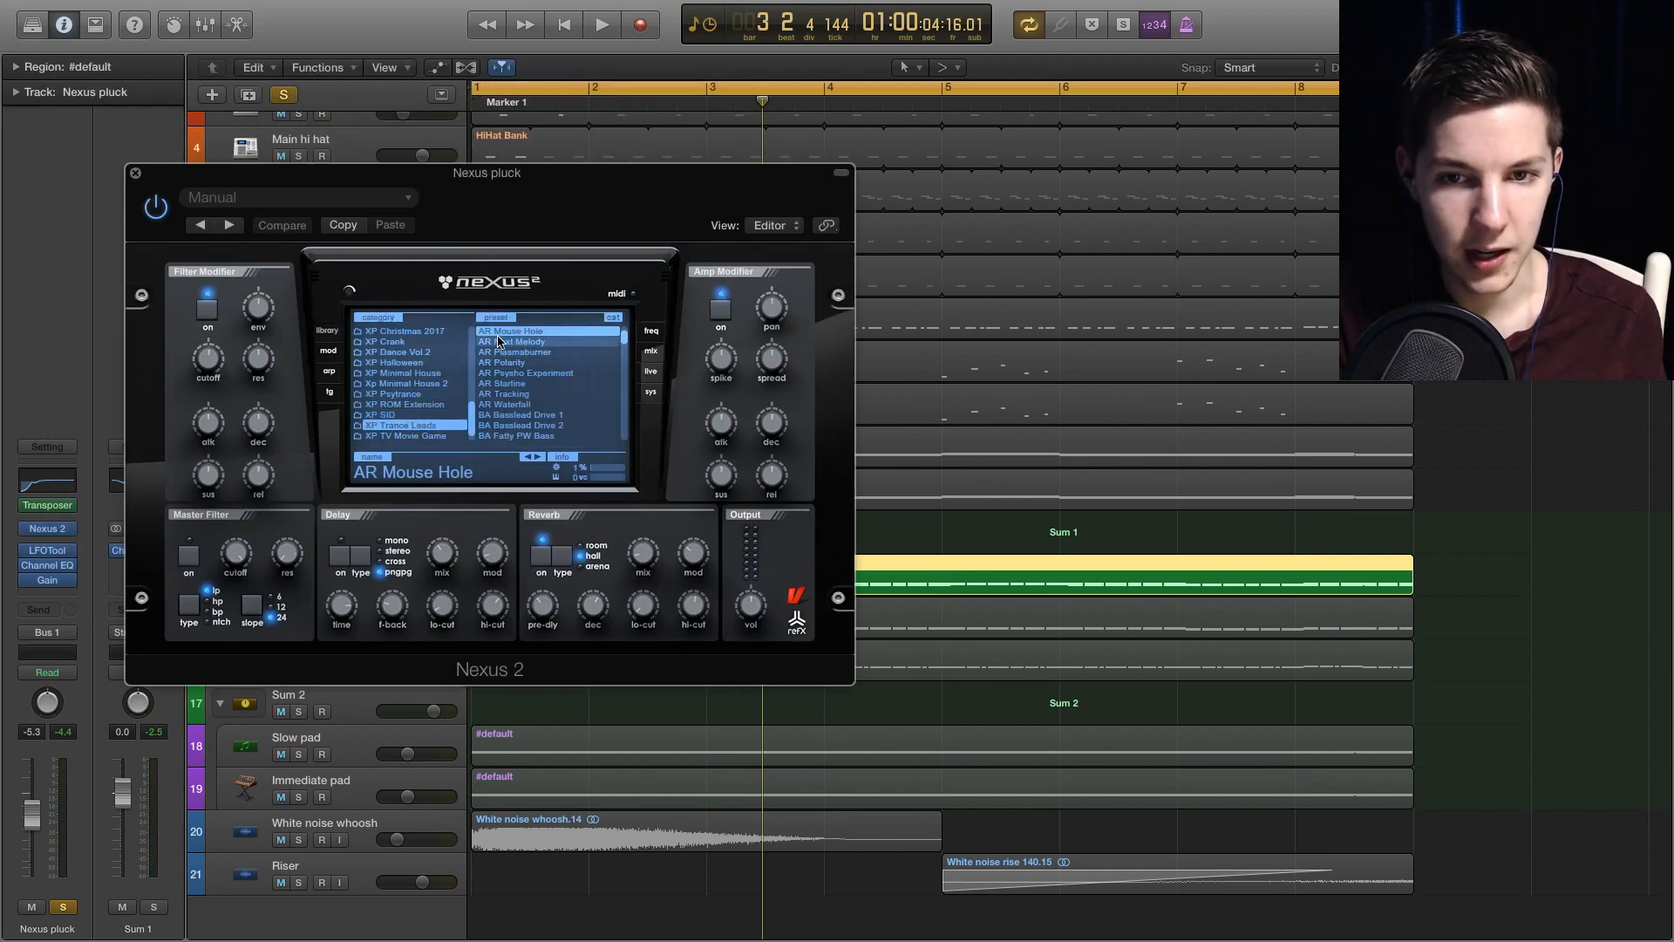
key(super+w)
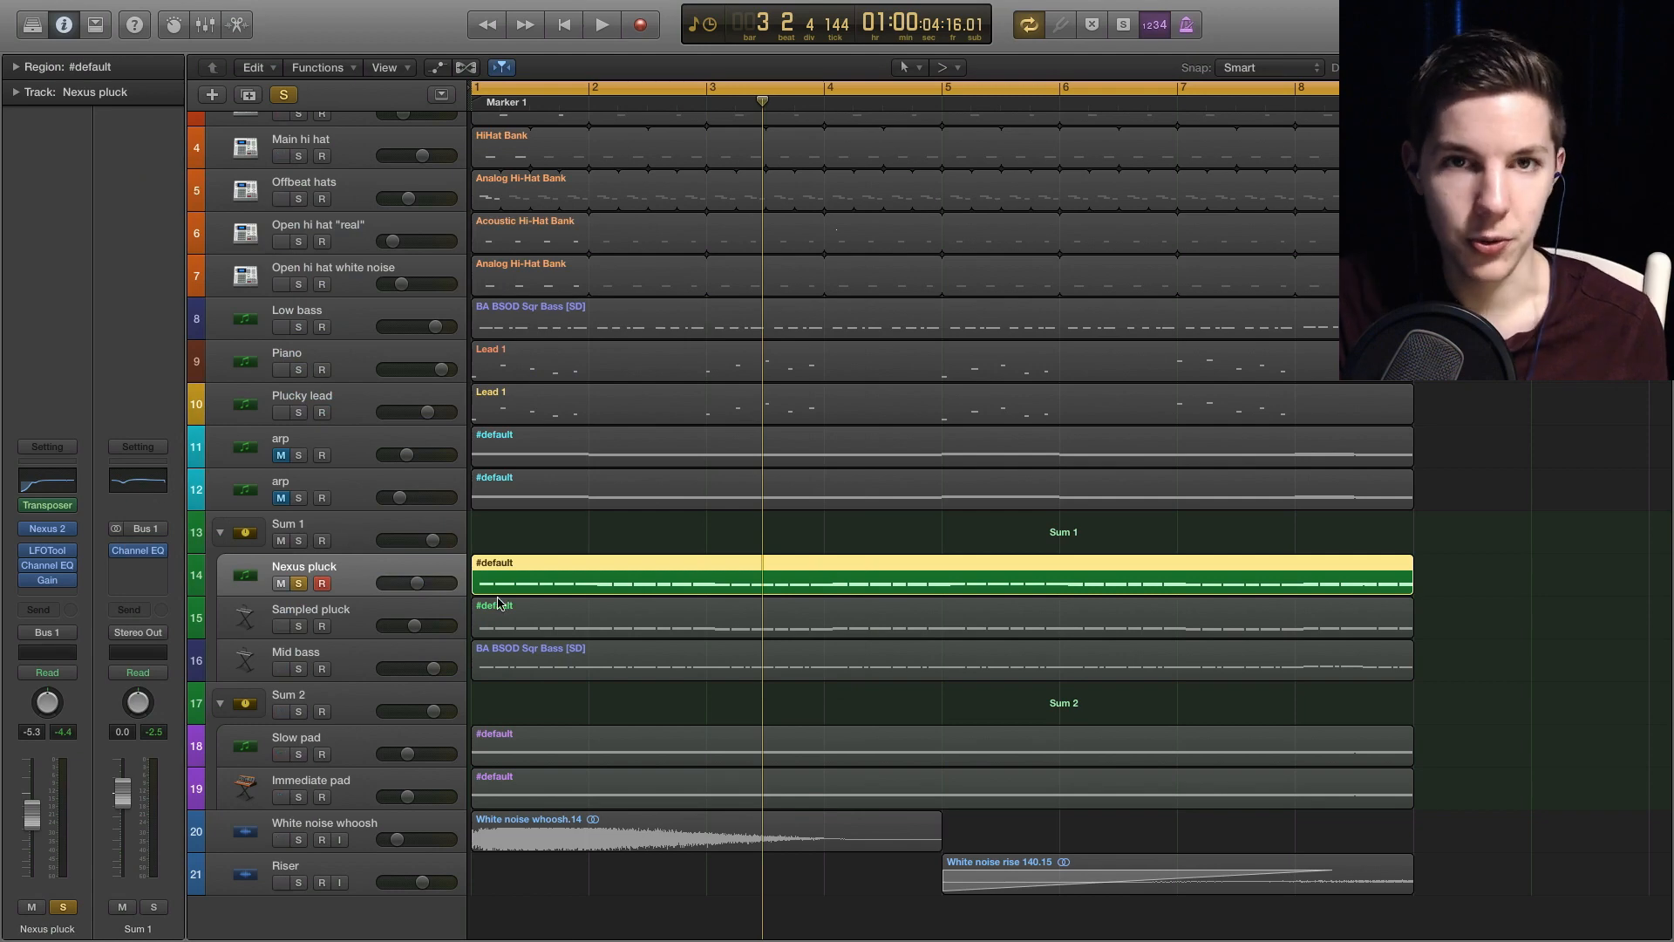
key(space)
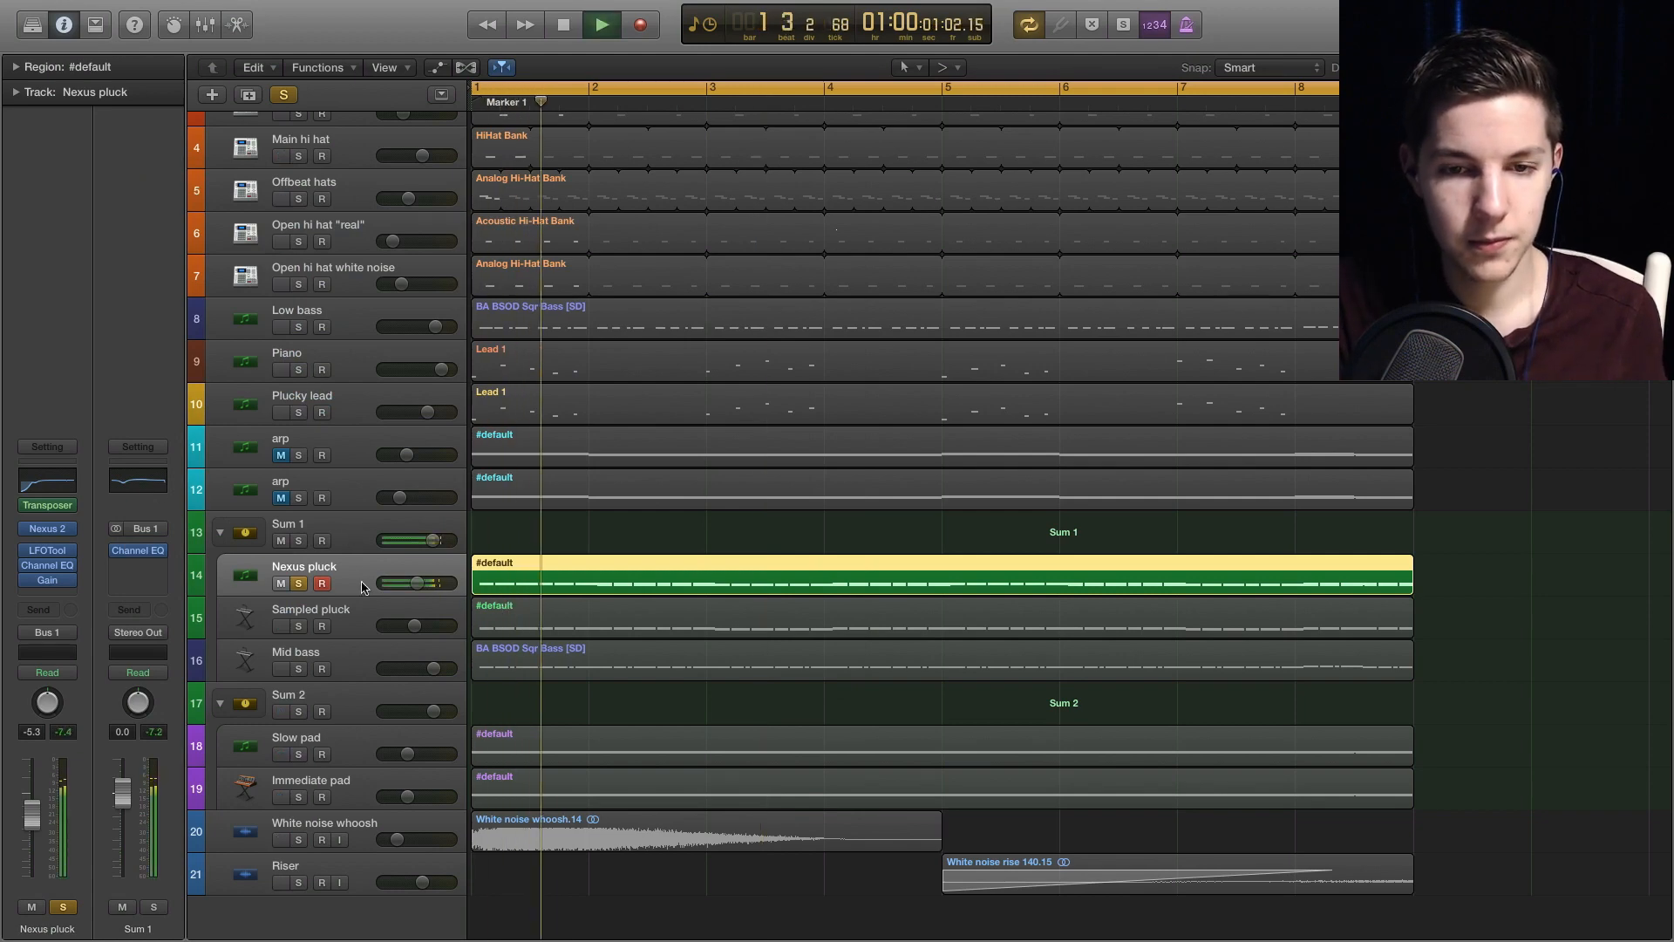
- Bypass the LFOTool and Channel EQ on the Nexus pluck and replay the track
key(space)
mouse_move(27, 554)
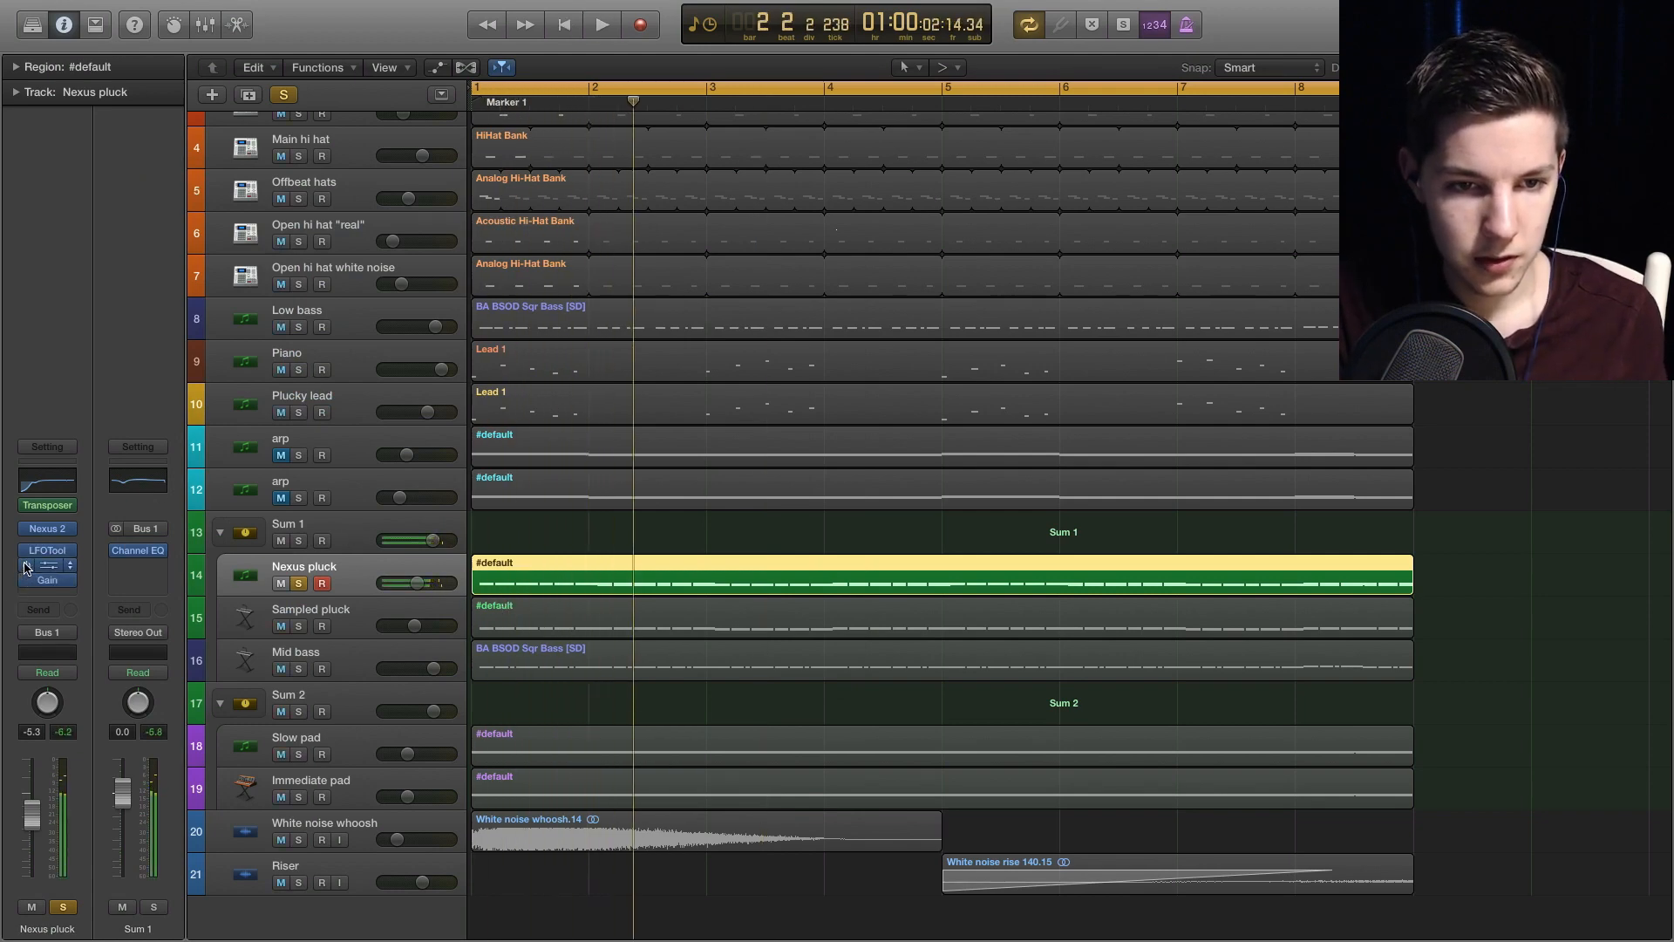
key(space)
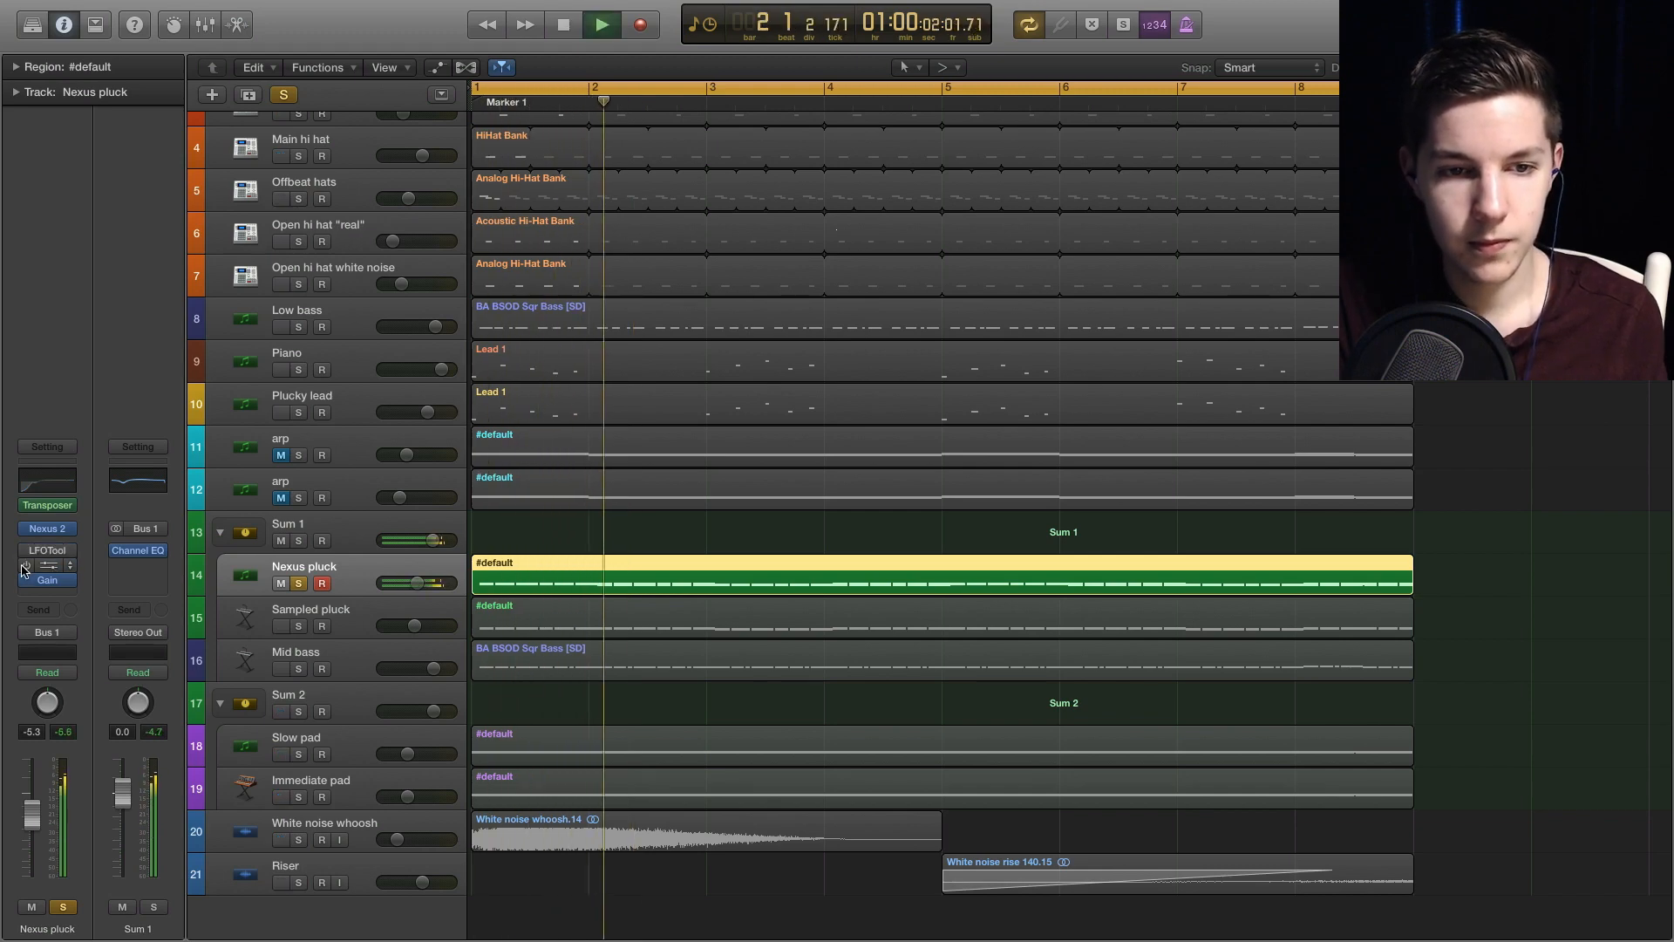
- View the Nexus pluck's Channel EQ curve, switch the EQ back on during playback, and close its window
click(48, 564)
key(space)
drag(136, 82, 378, 327)
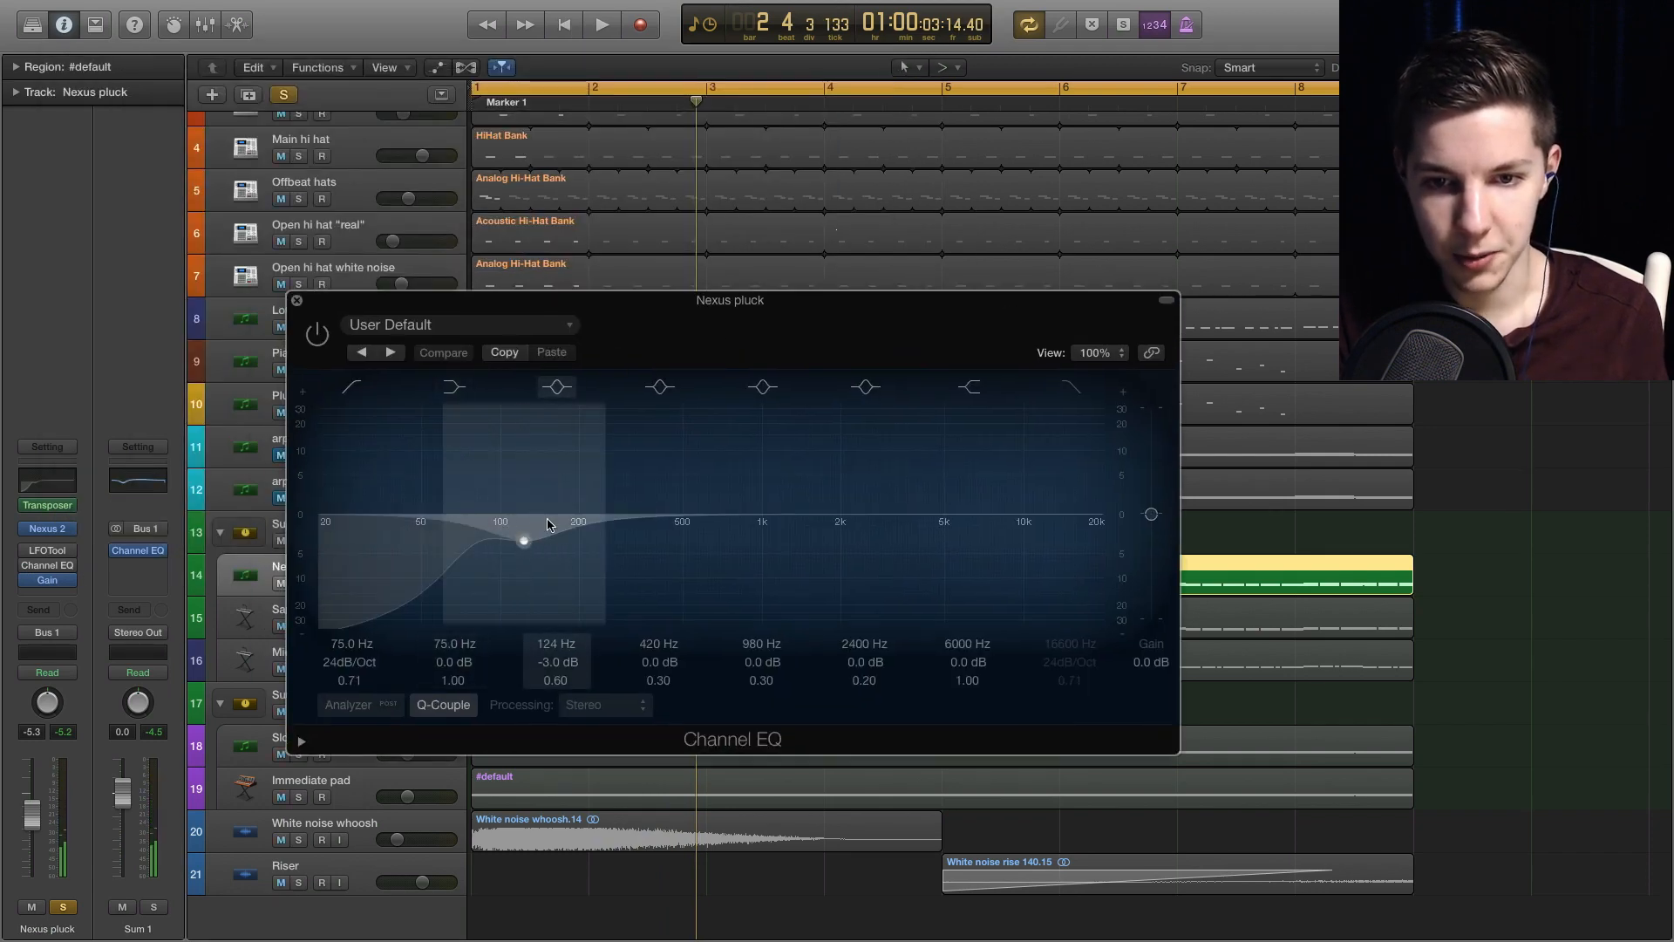
key(space)
click(317, 335)
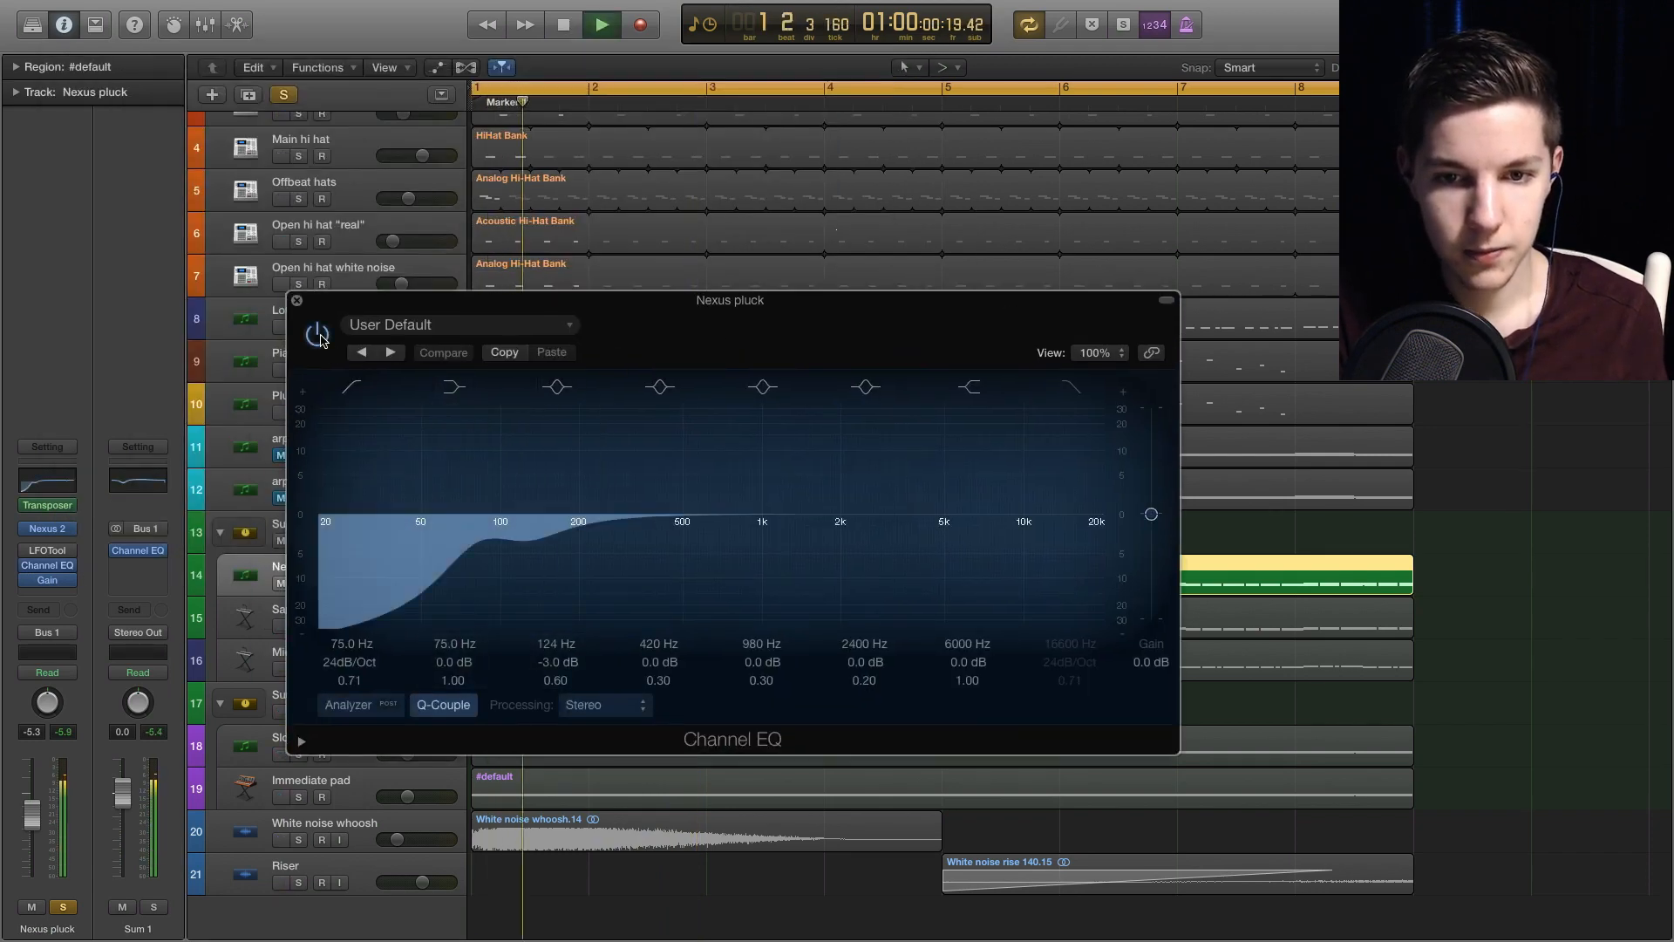
click(296, 300)
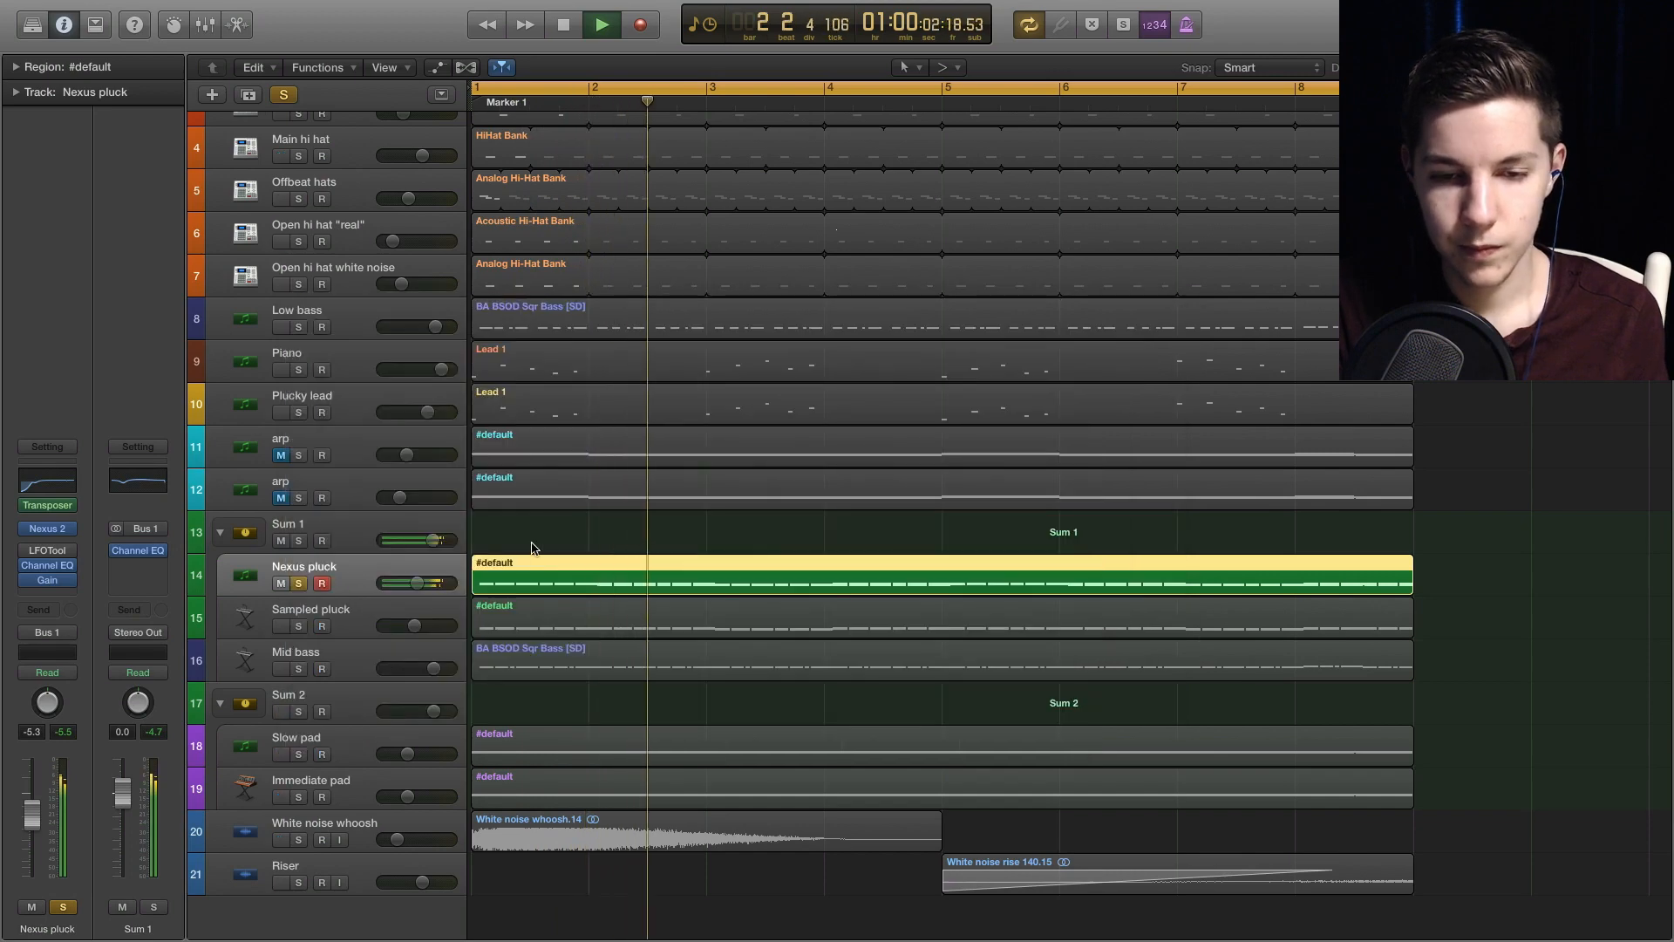
key(space)
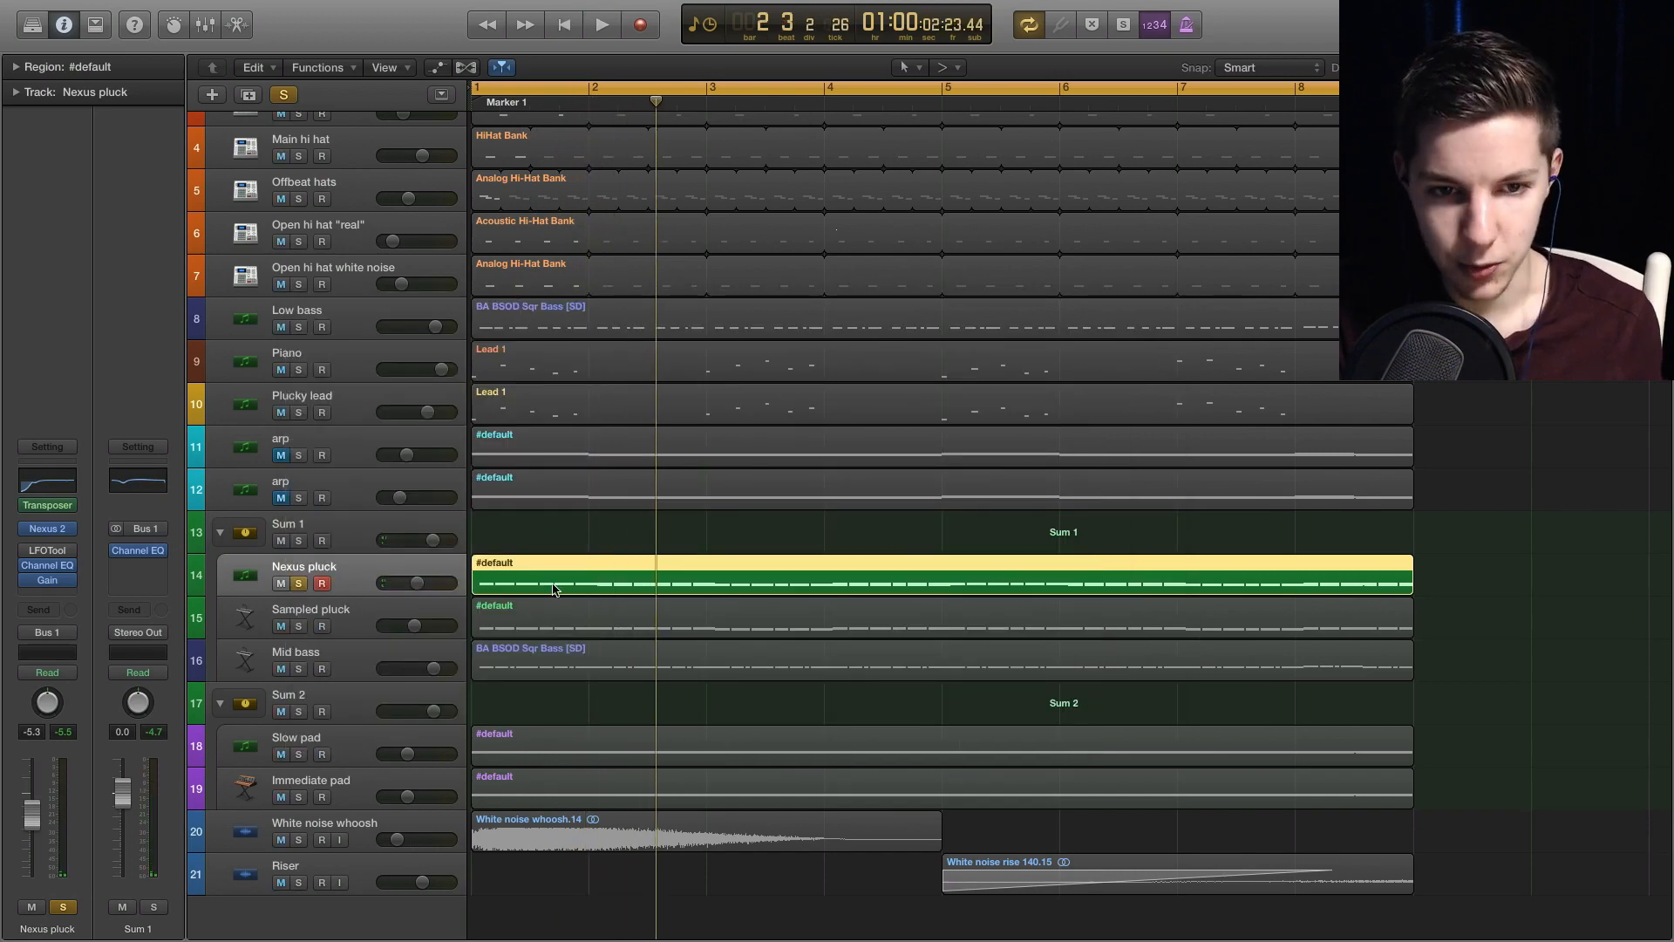
- Play the Nexus pluck with the Sampled pluck added to the solo, then replay the Sampled pluck without it
key(space)
click(299, 626)
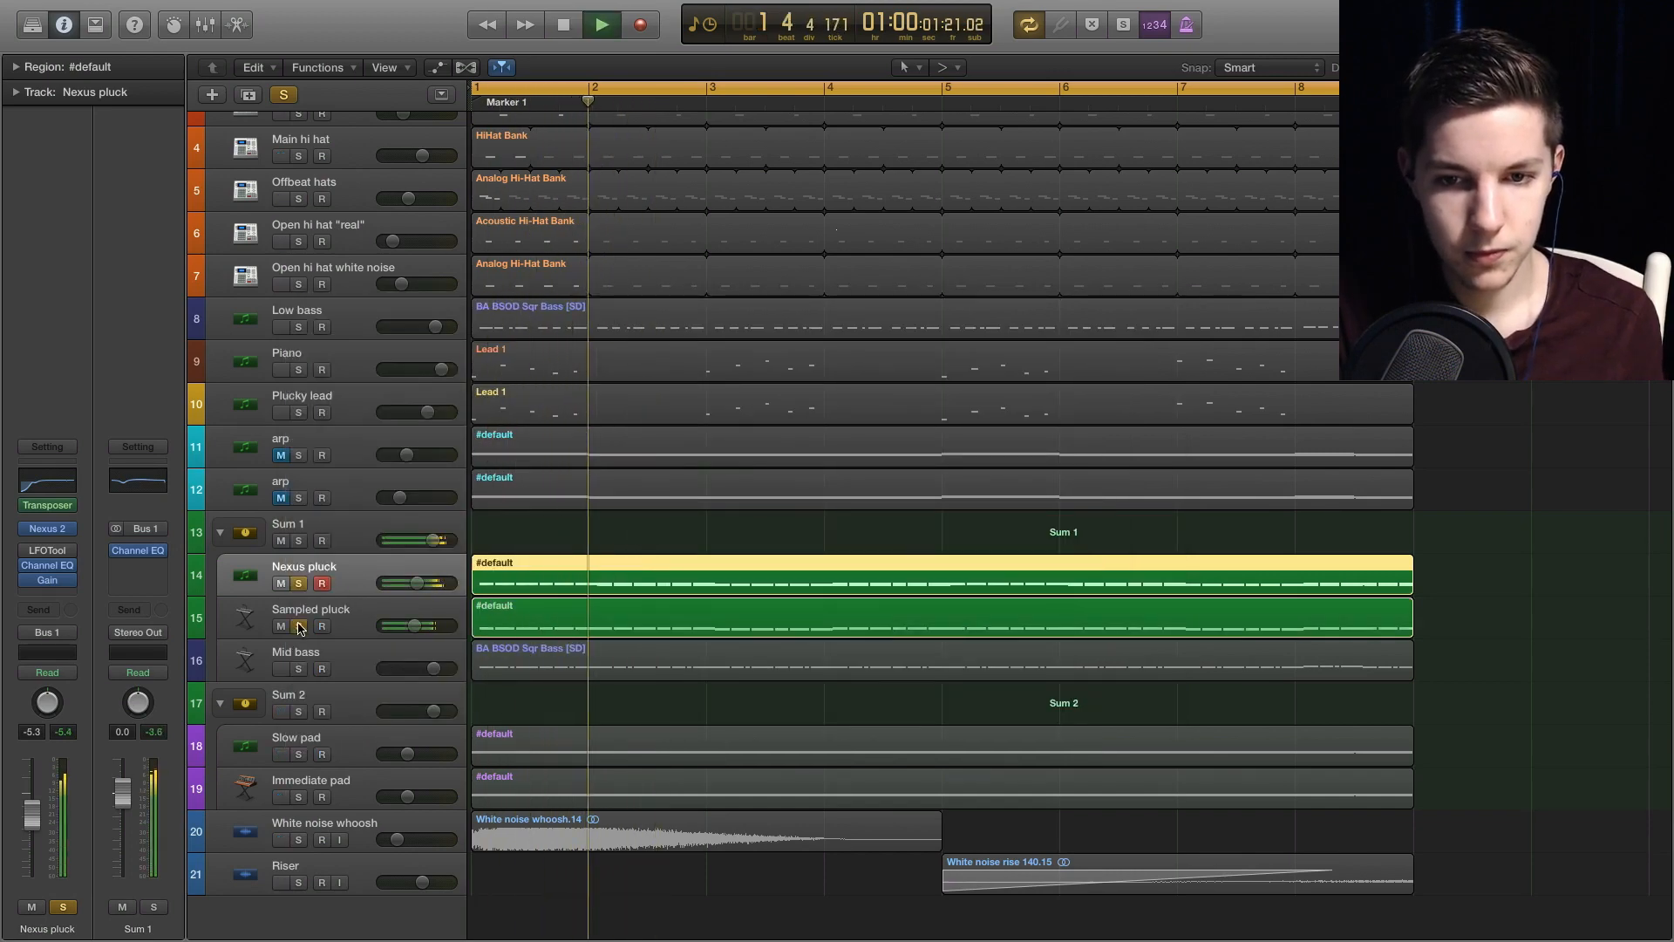
click(358, 616)
key(space)
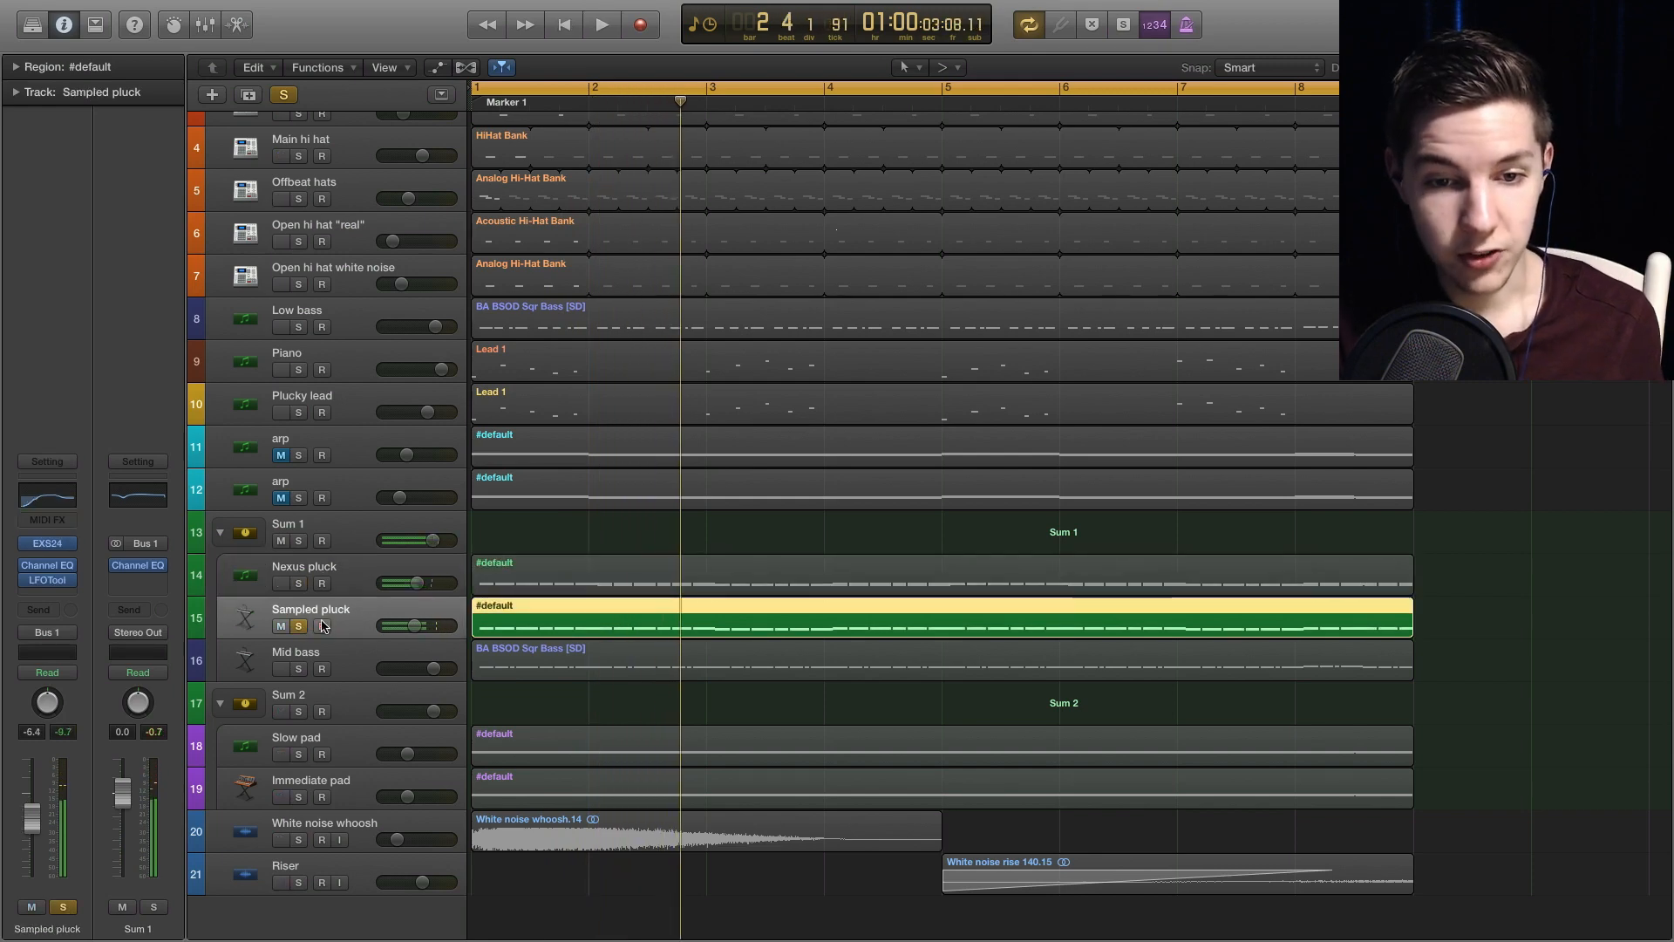
key(space)
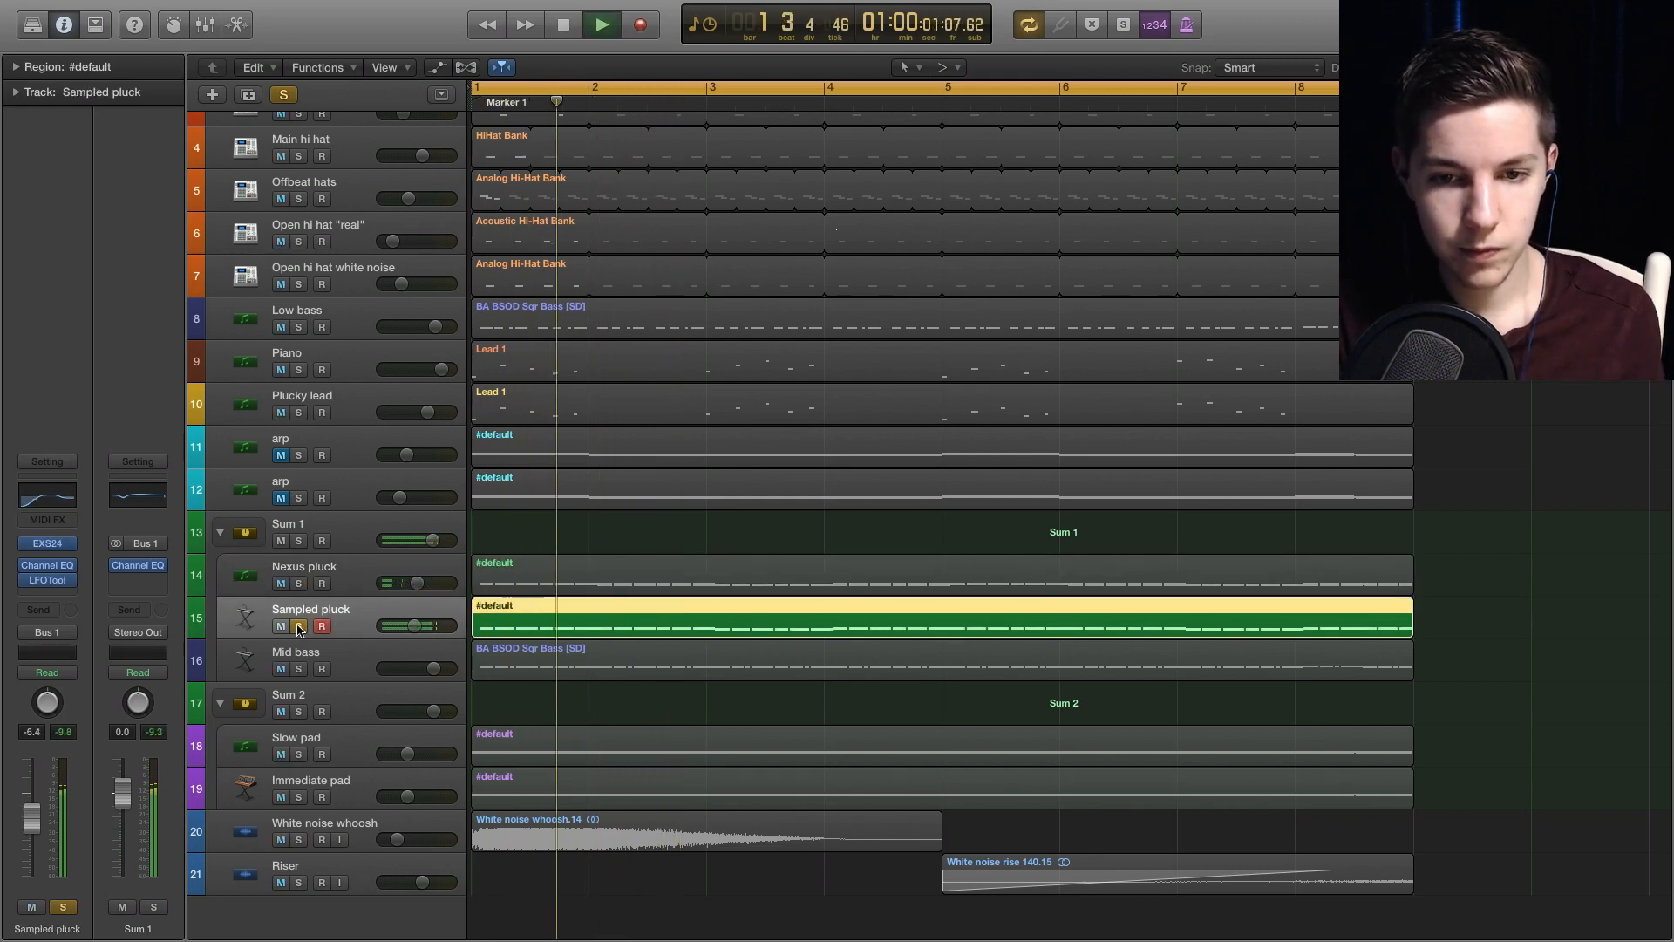
key(space)
- Leave only the Nexus pluck soloed, select its track and play it
click(299, 626)
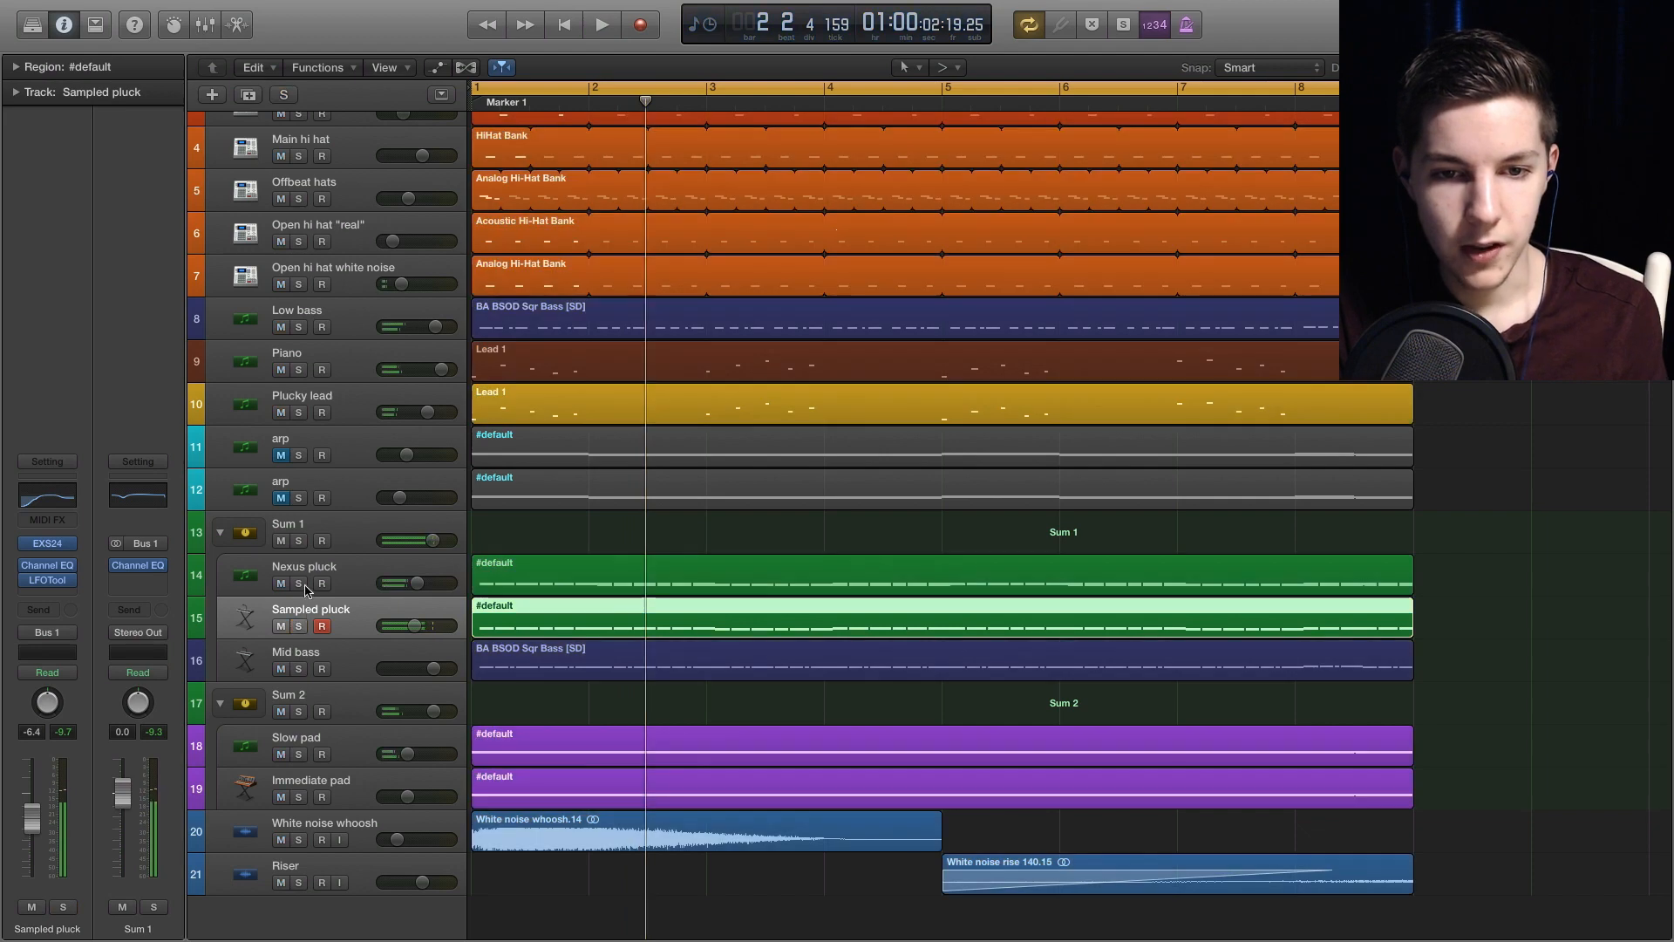
click(299, 583)
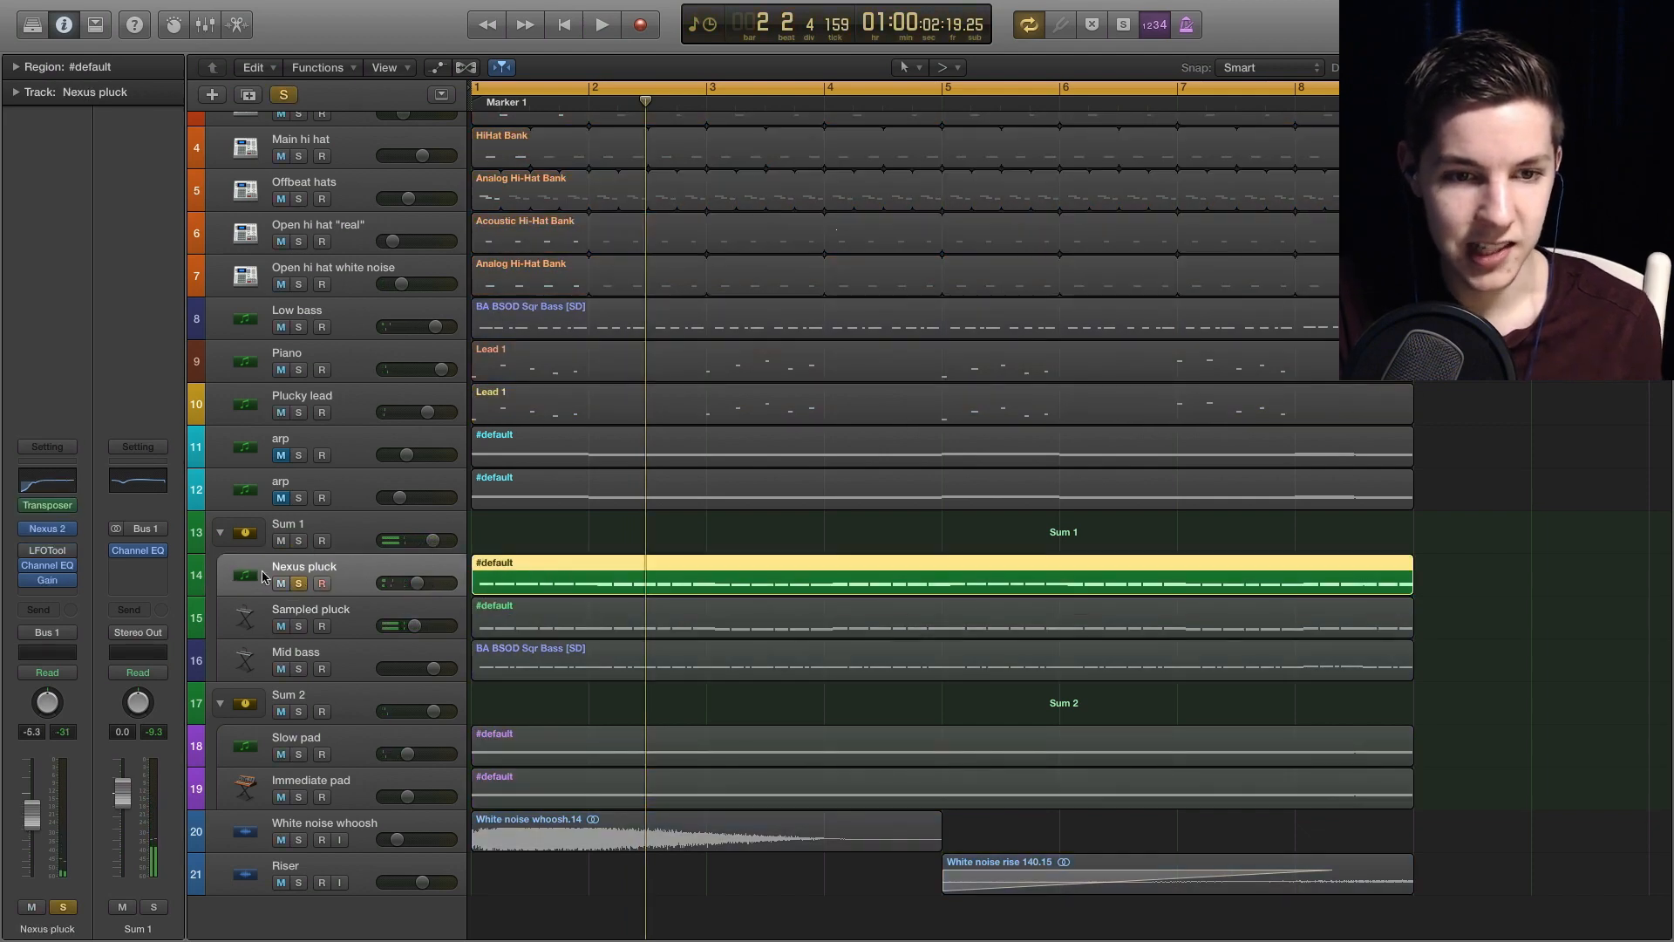
key(space)
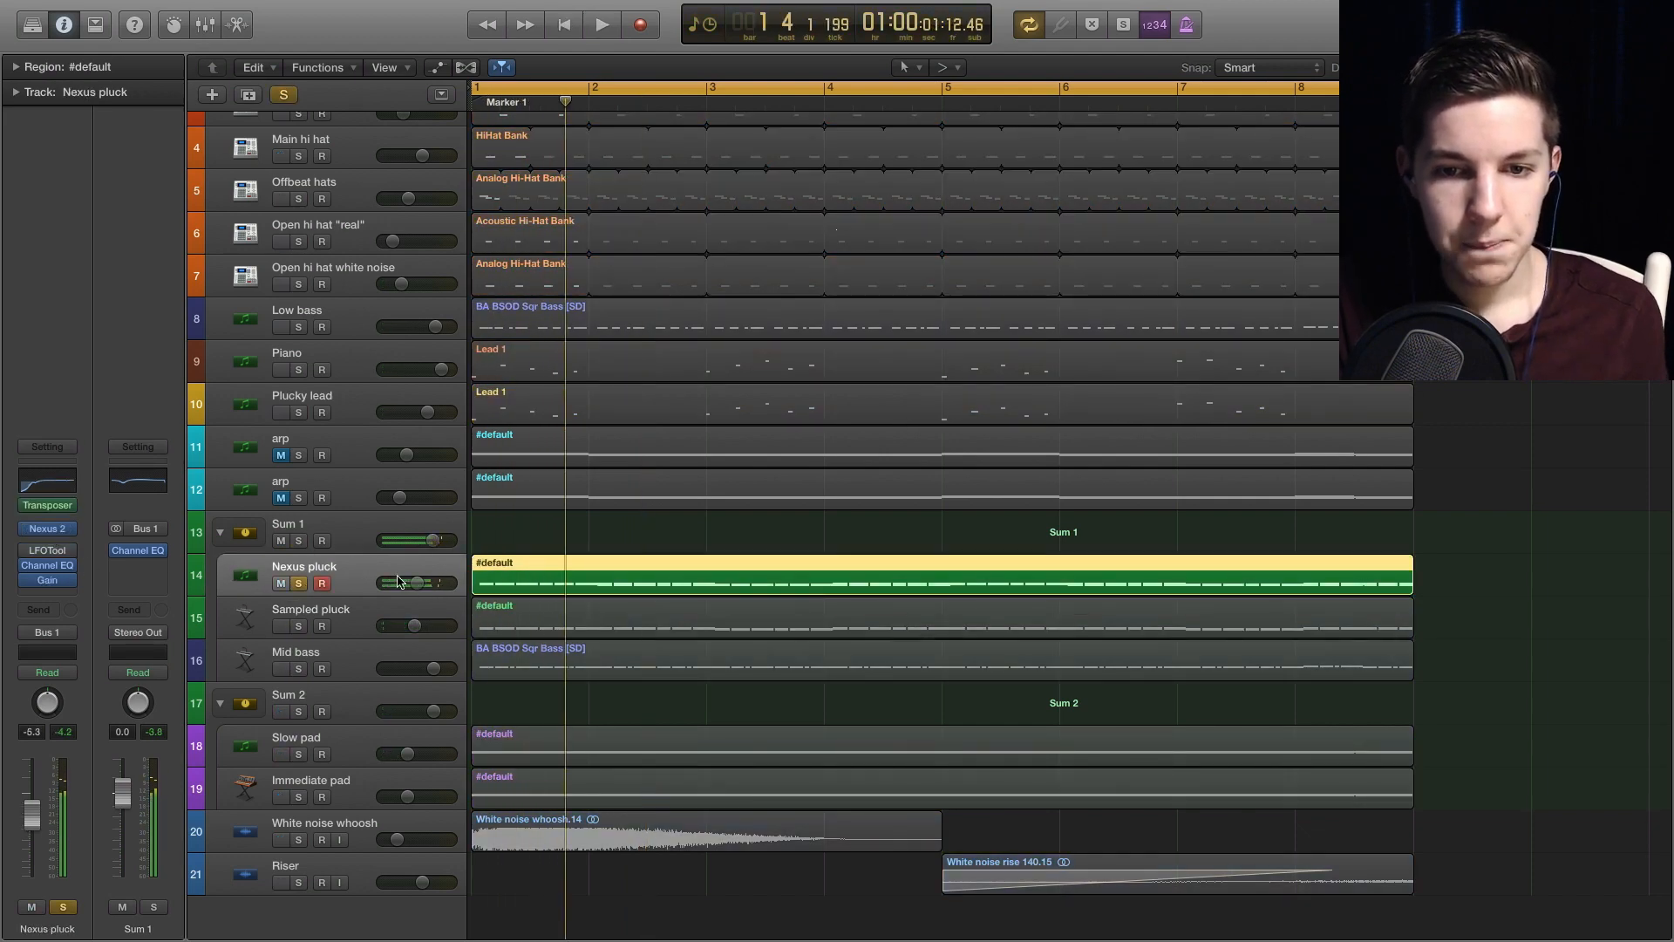
- Examine the Nexus pluck's notes and the Force Legato note-trimming options in the Piano Roll, play the region and close the editor
key(p)
right_click(499, 593)
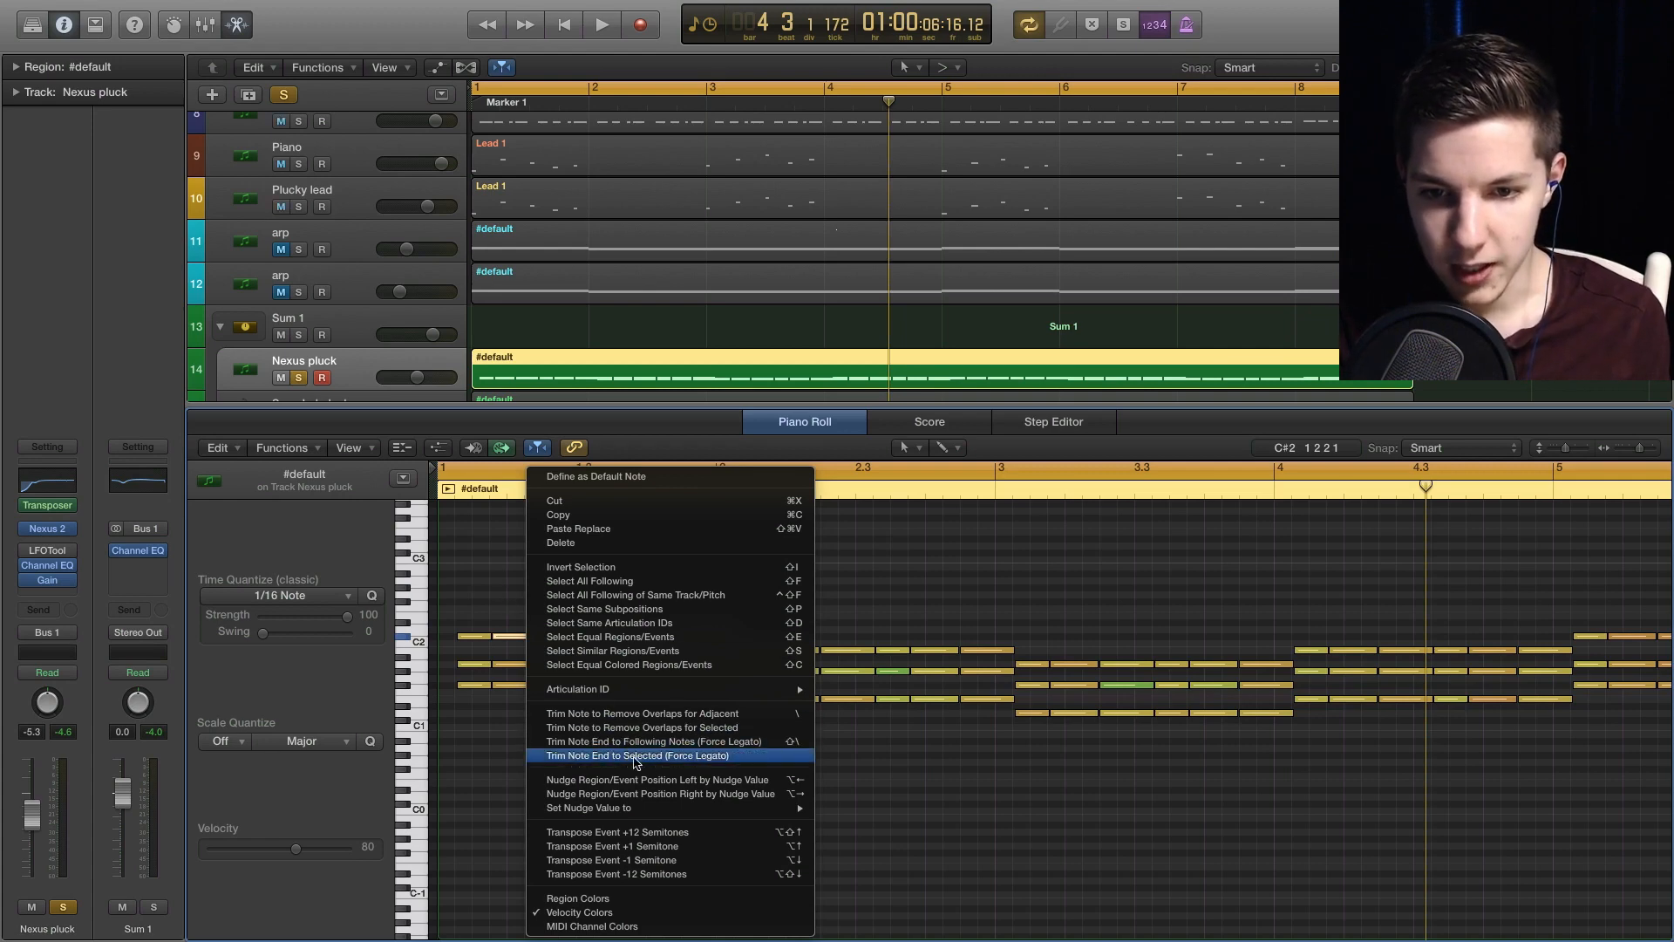
click(712, 767)
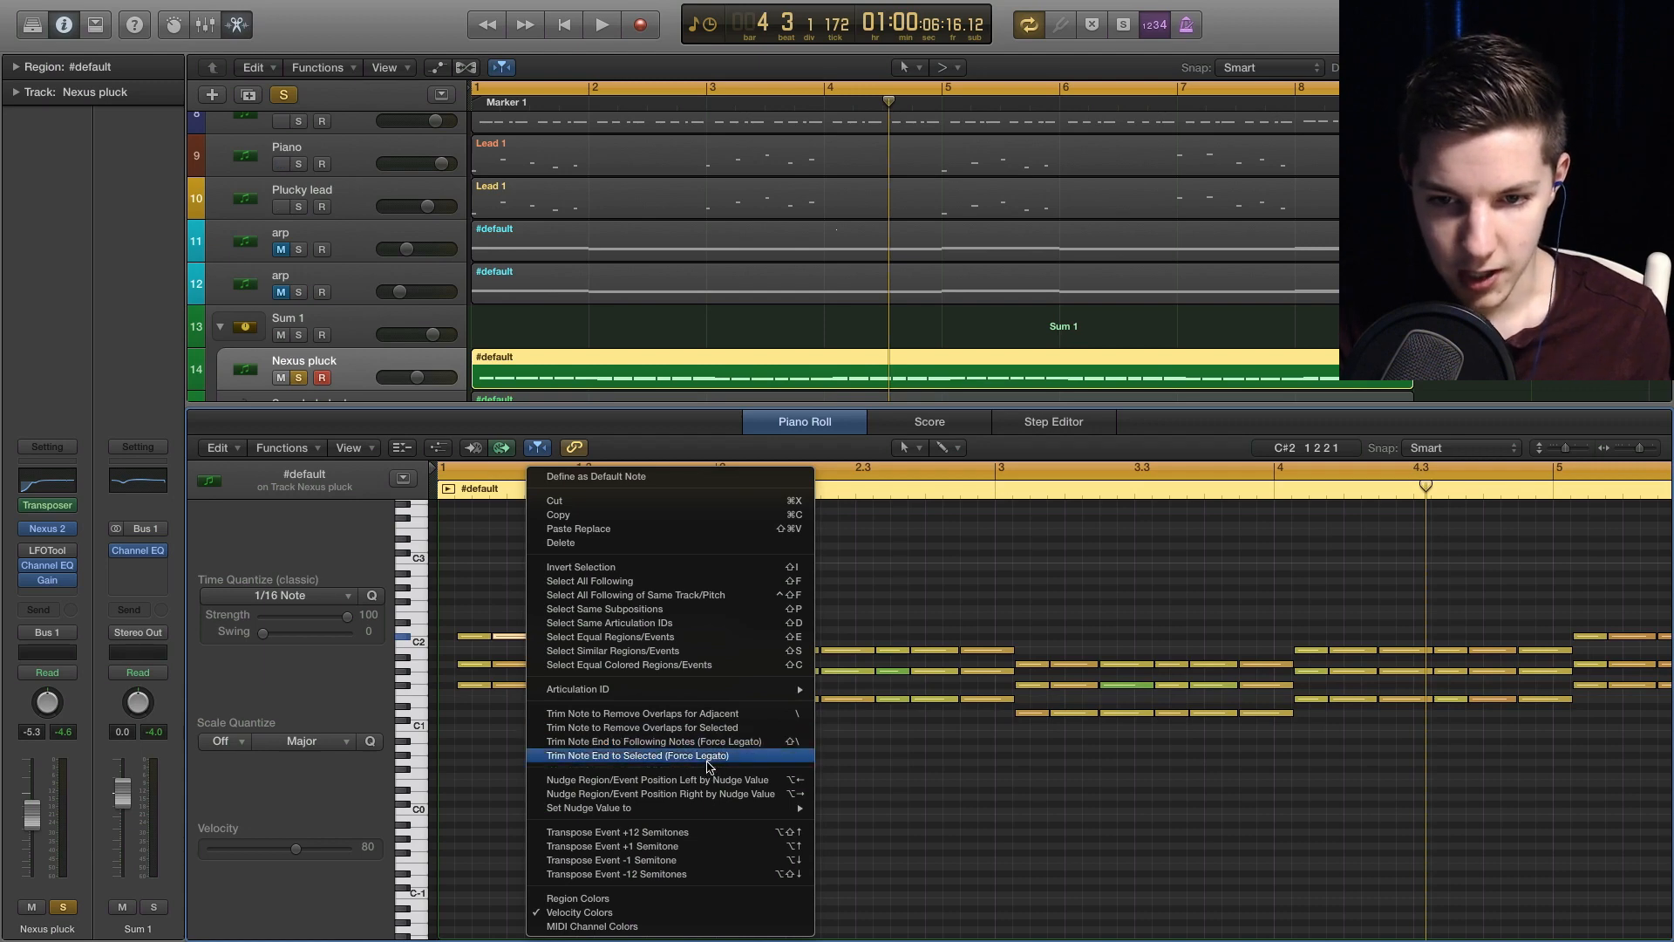
click(722, 748)
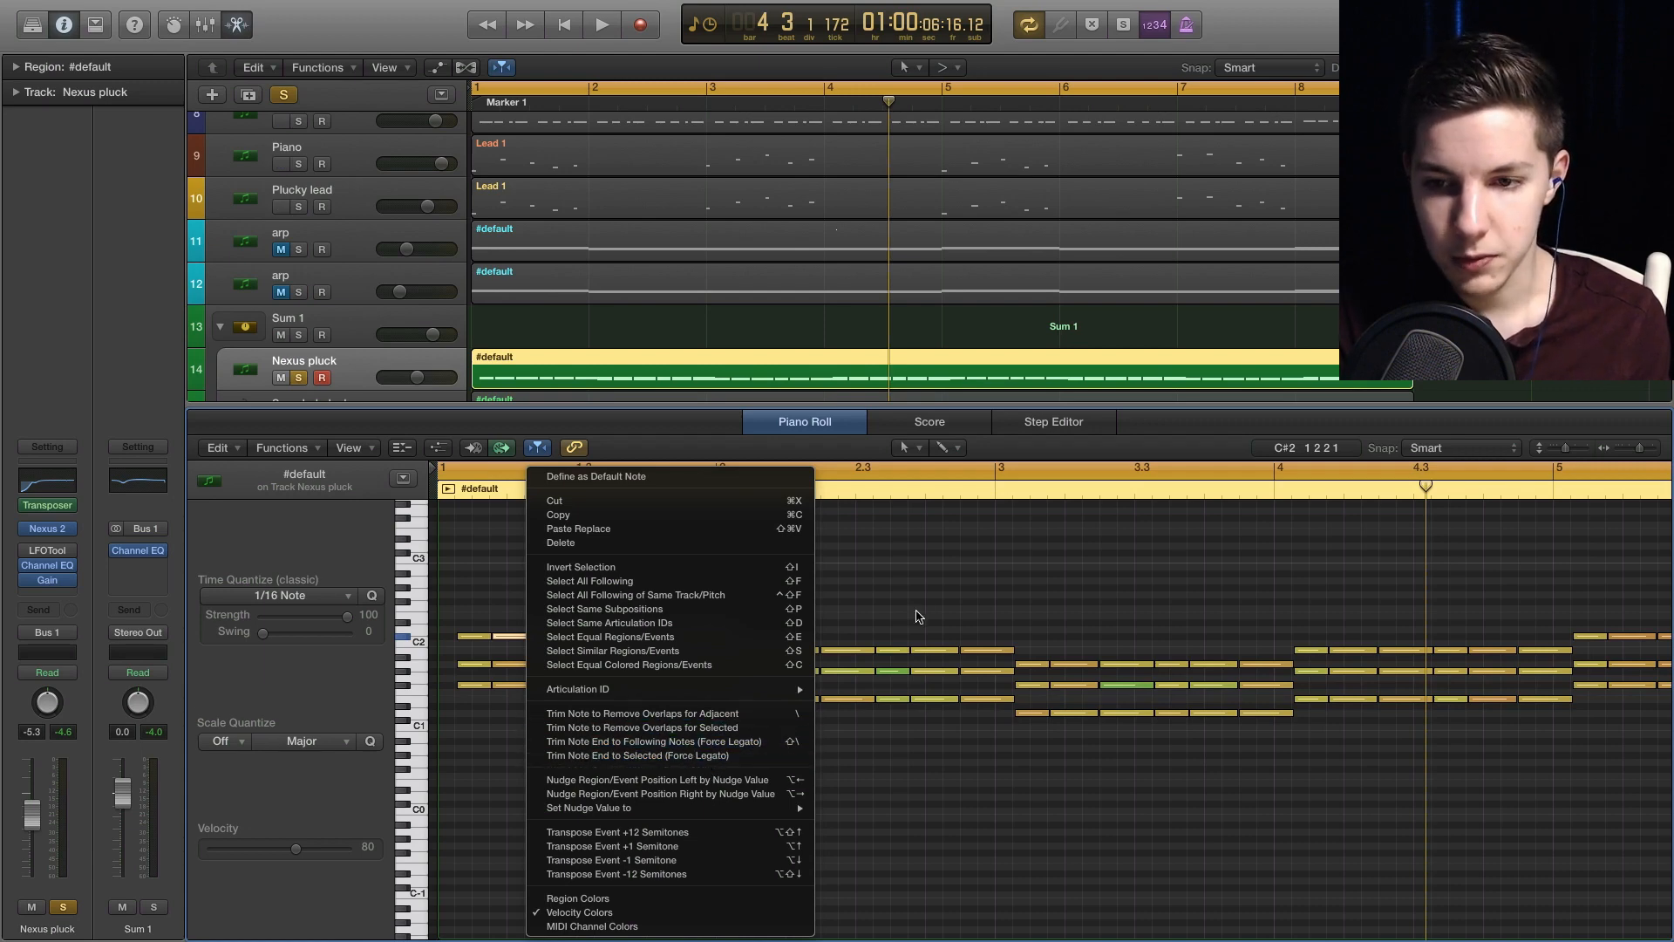
scroll(723, 748, down, 1)
key(space)
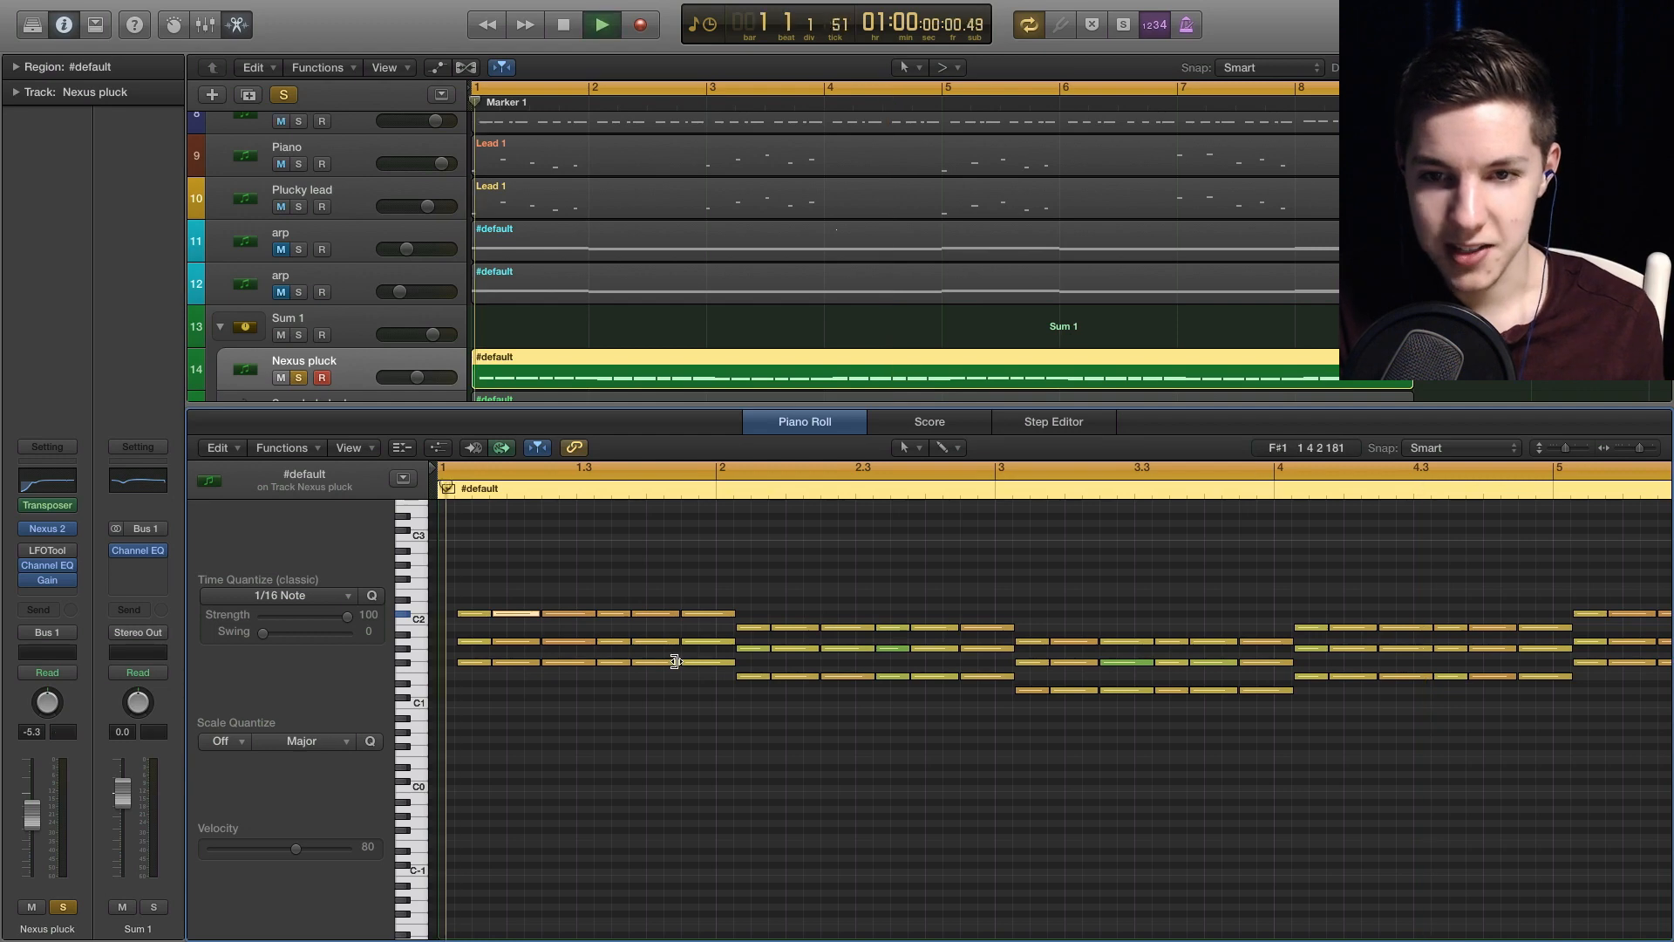
key(p)
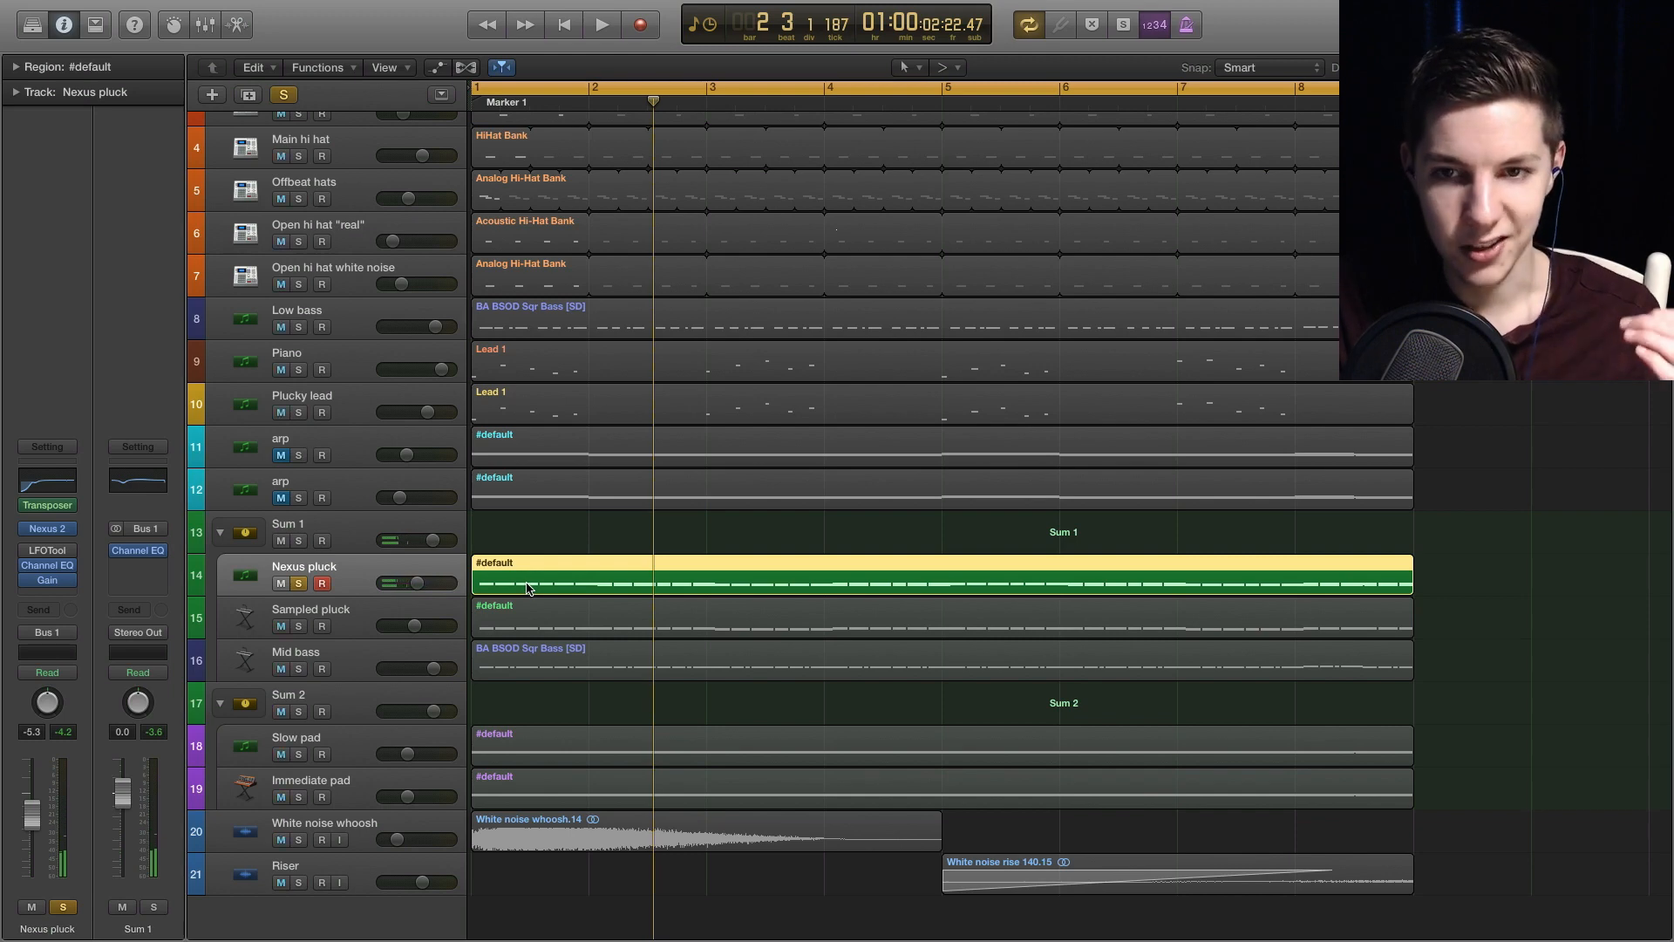
- Compare the Nexus pluck with and without the Sampled pluck by toggling the Sampled pluck's solo during playback
key(space)
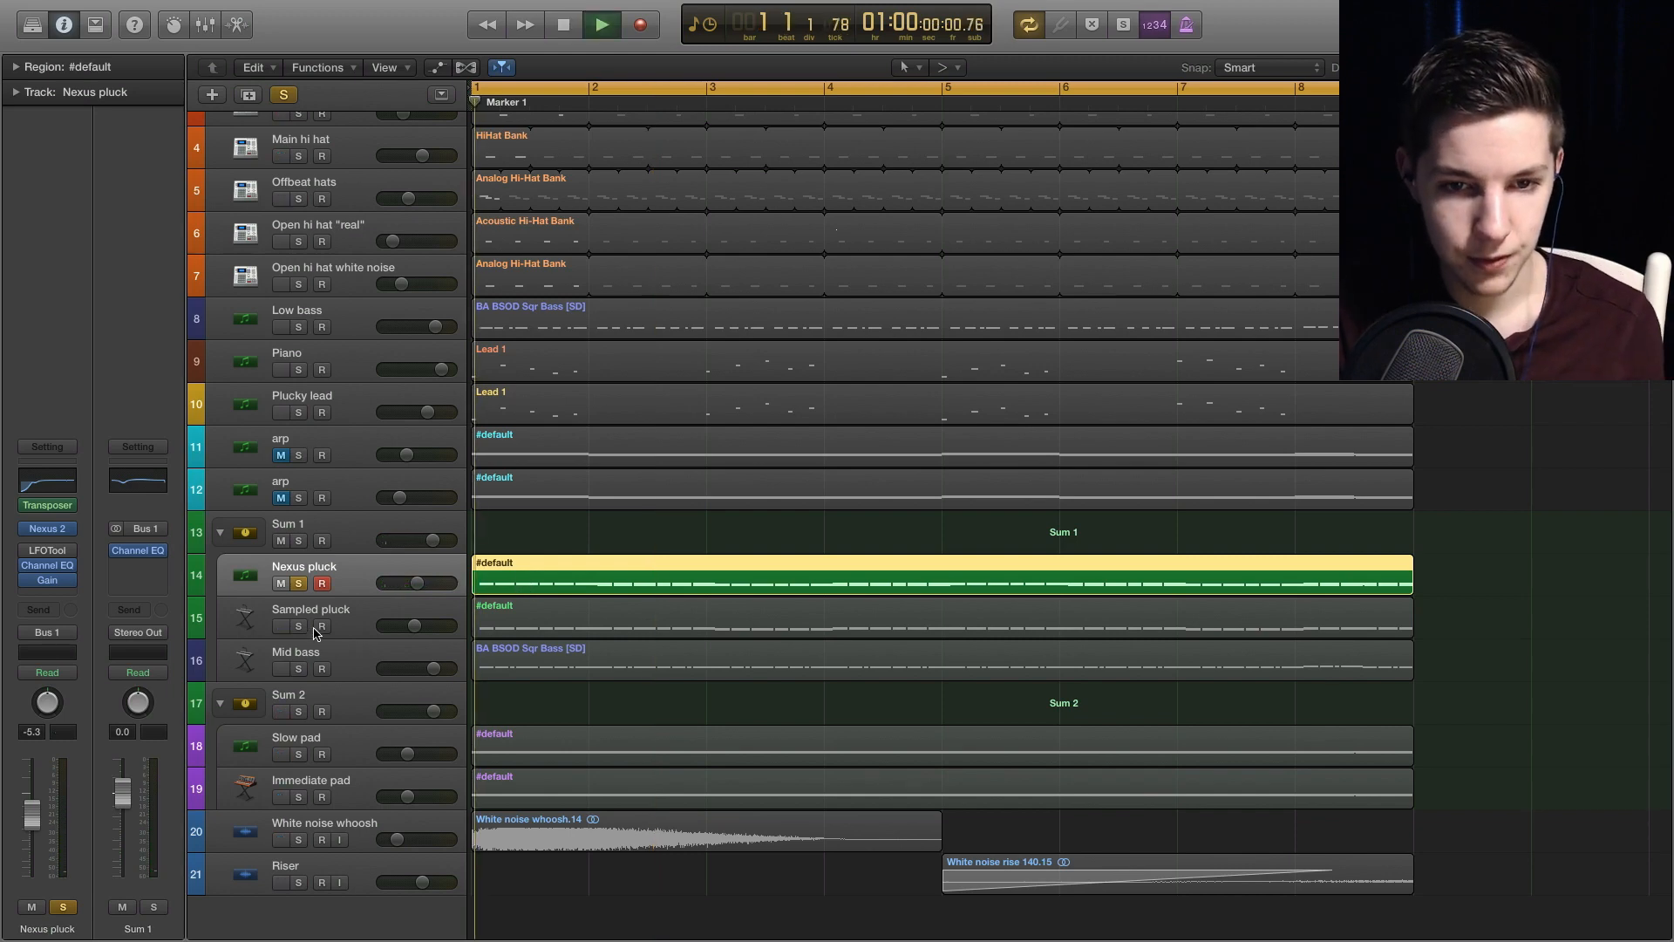
click(298, 626)
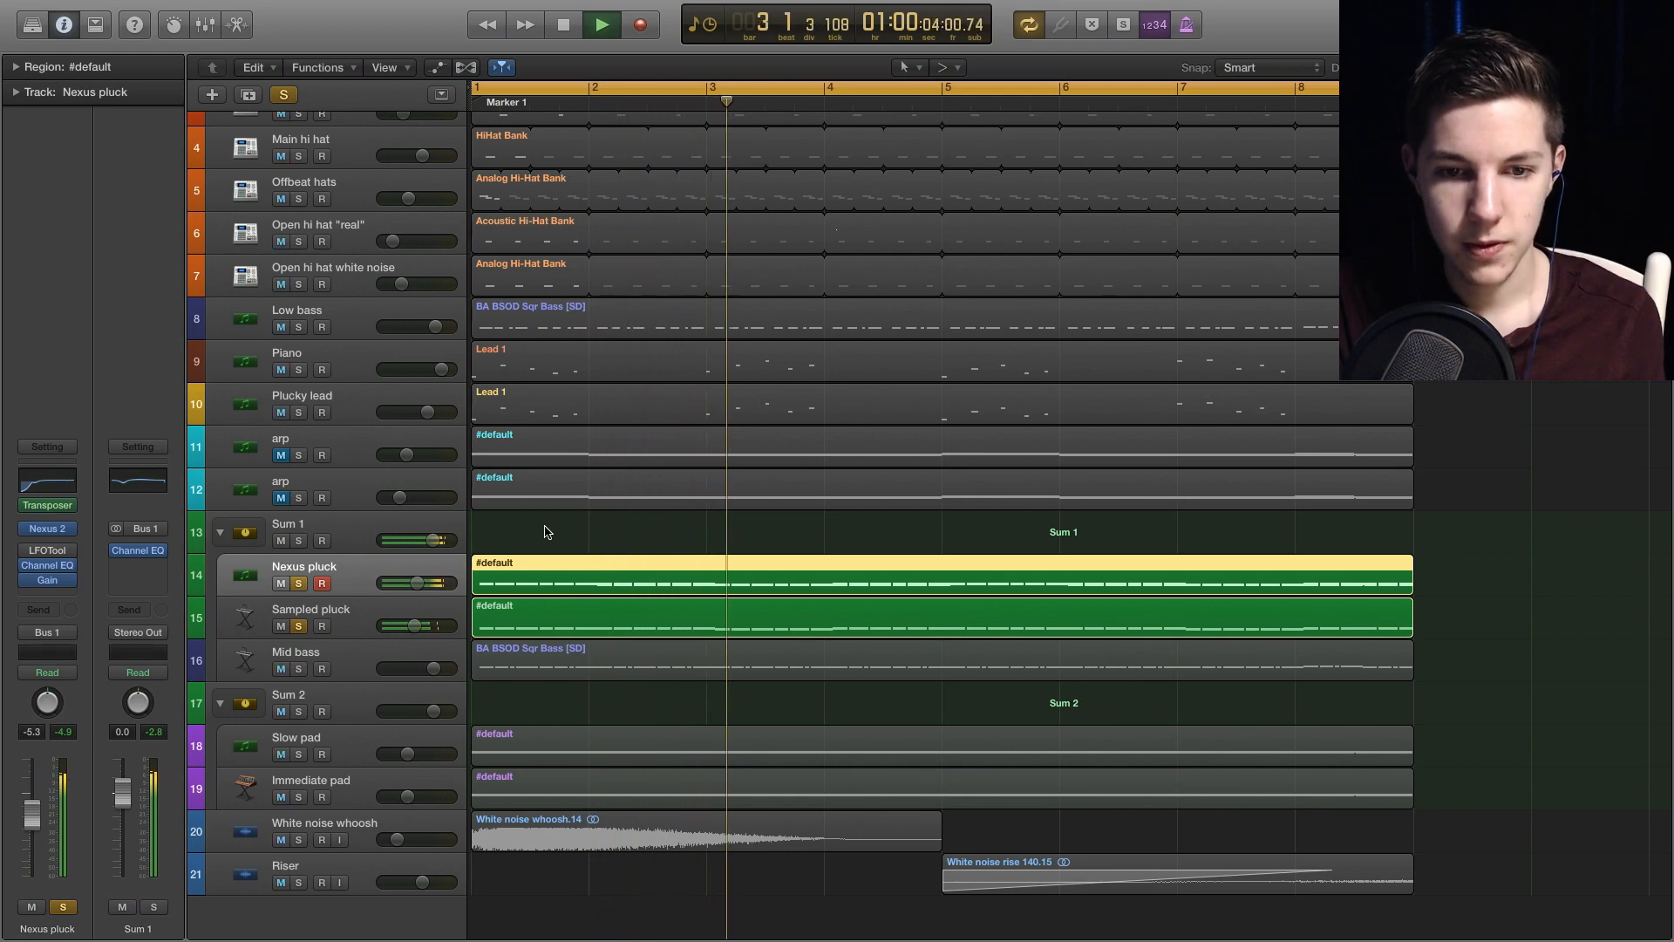
click(298, 626)
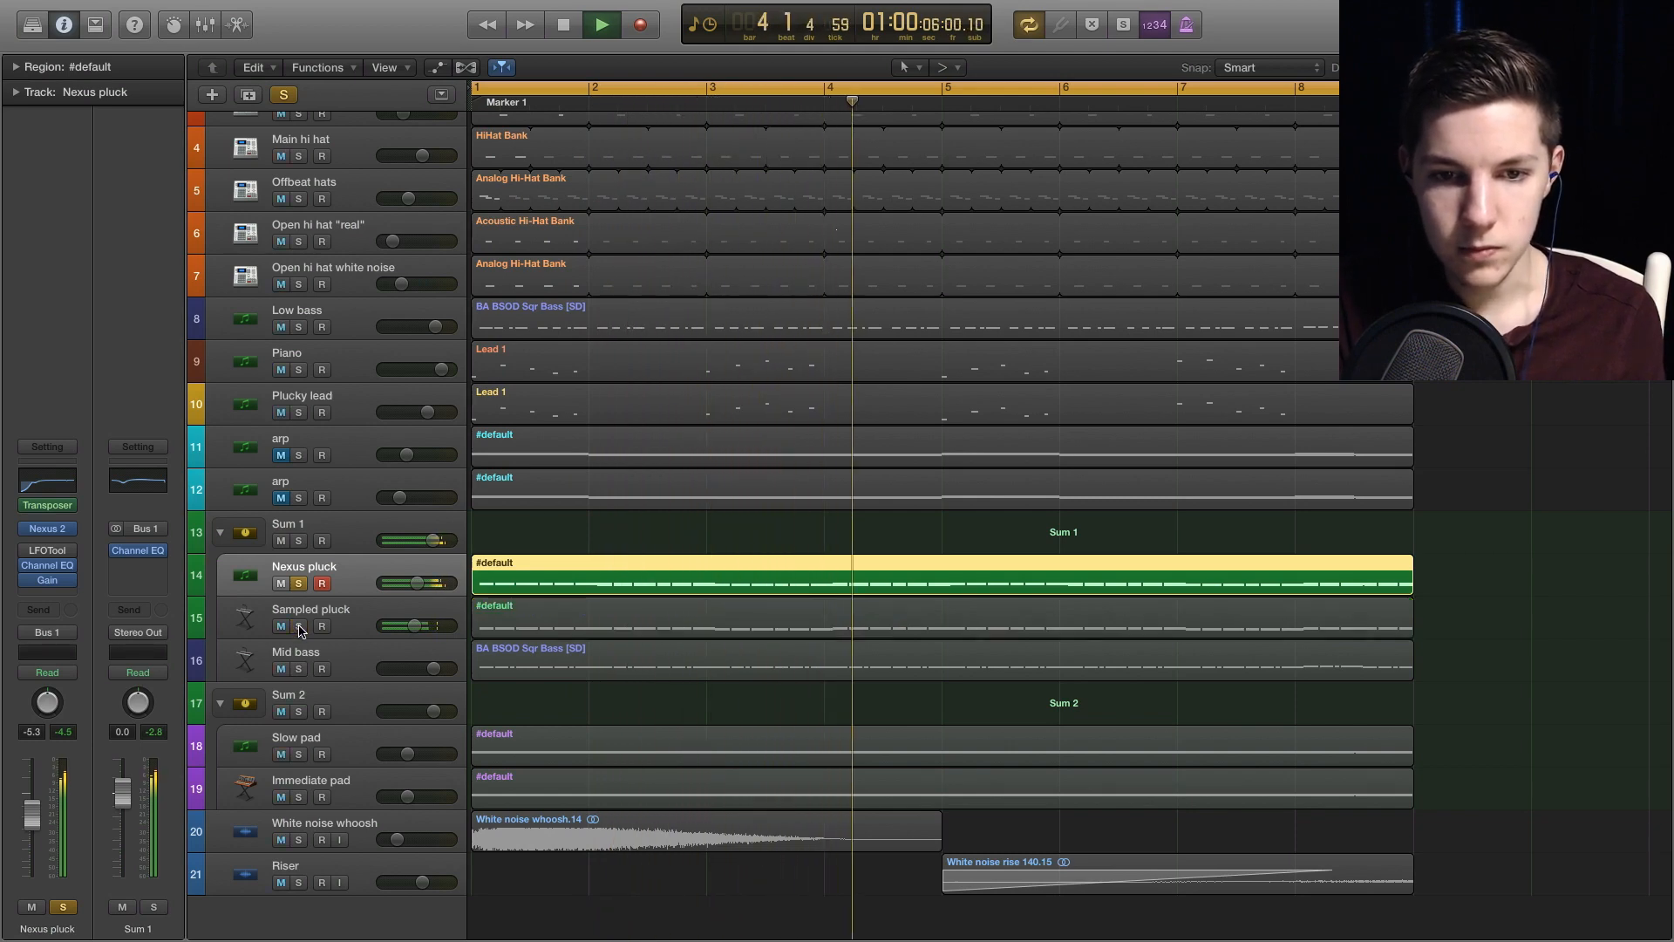
key(space)
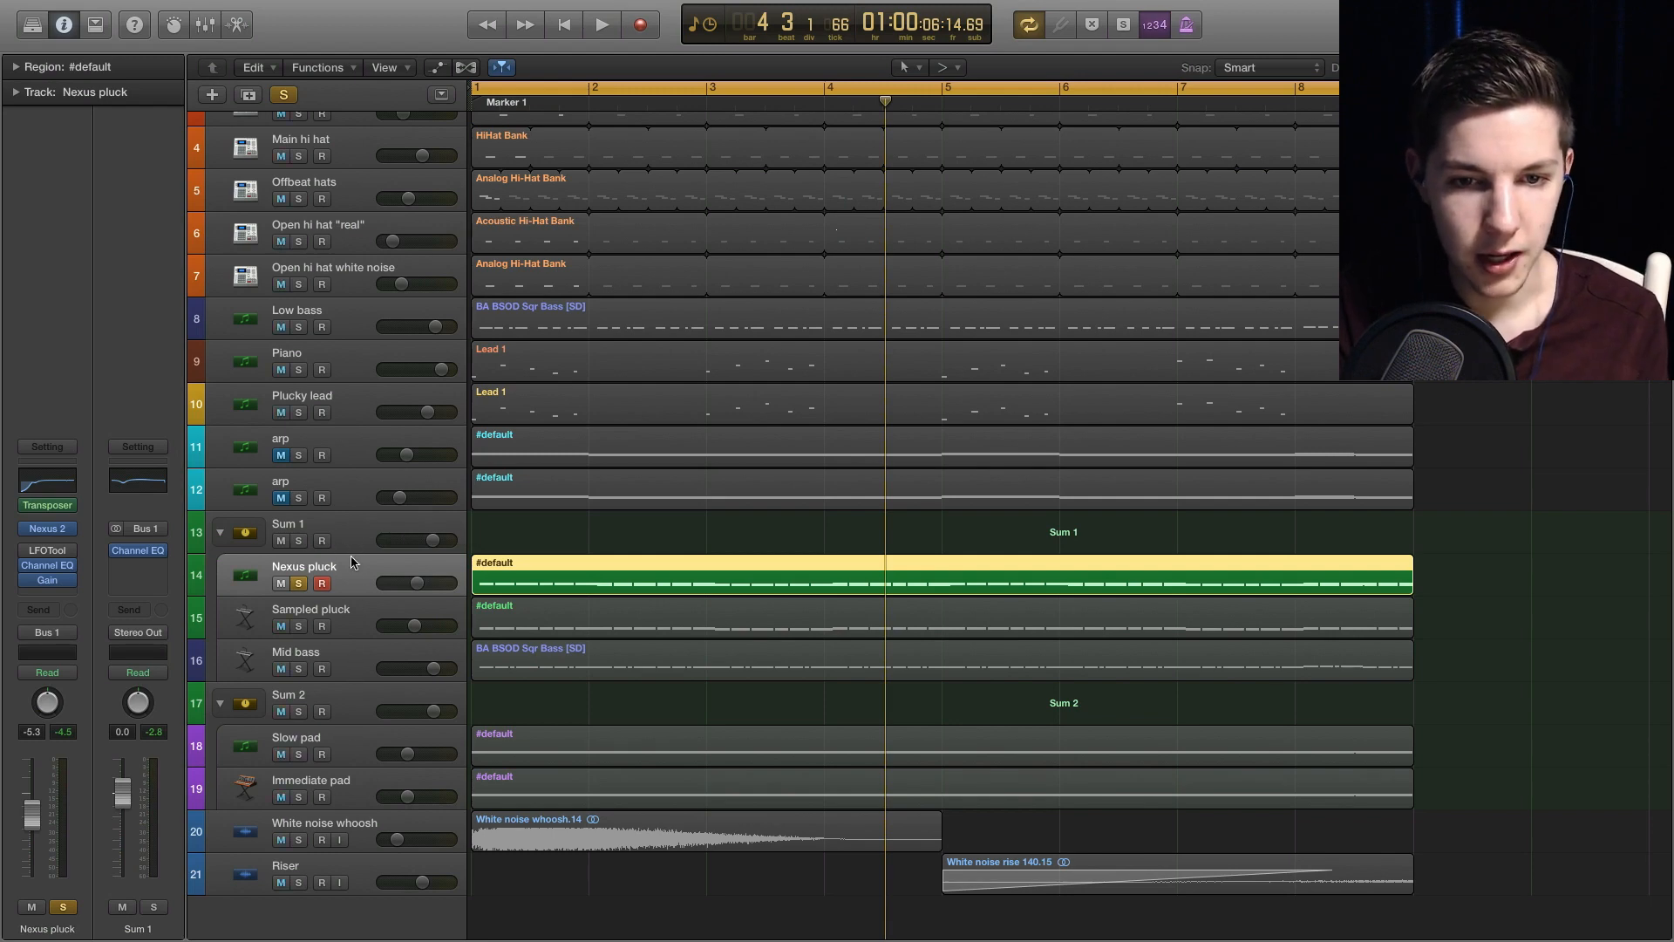
- Create one software instrument track with an empty channel strip after the Sum 1 stack and load Serum on it
click(349, 541)
click(213, 95)
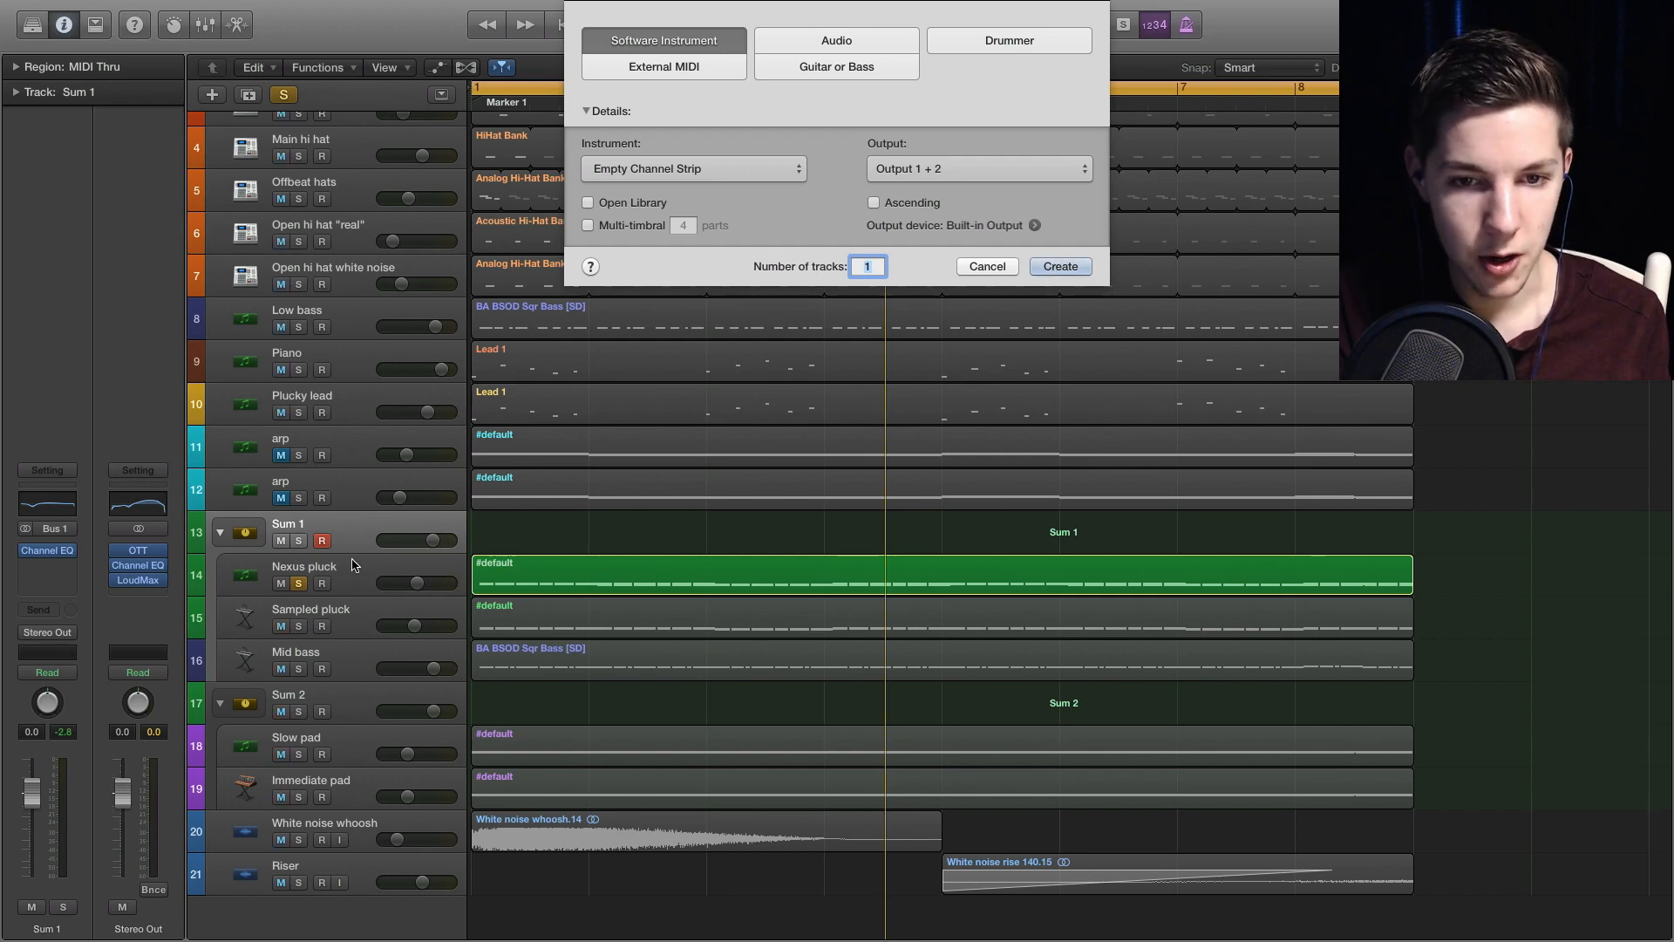
click(1057, 267)
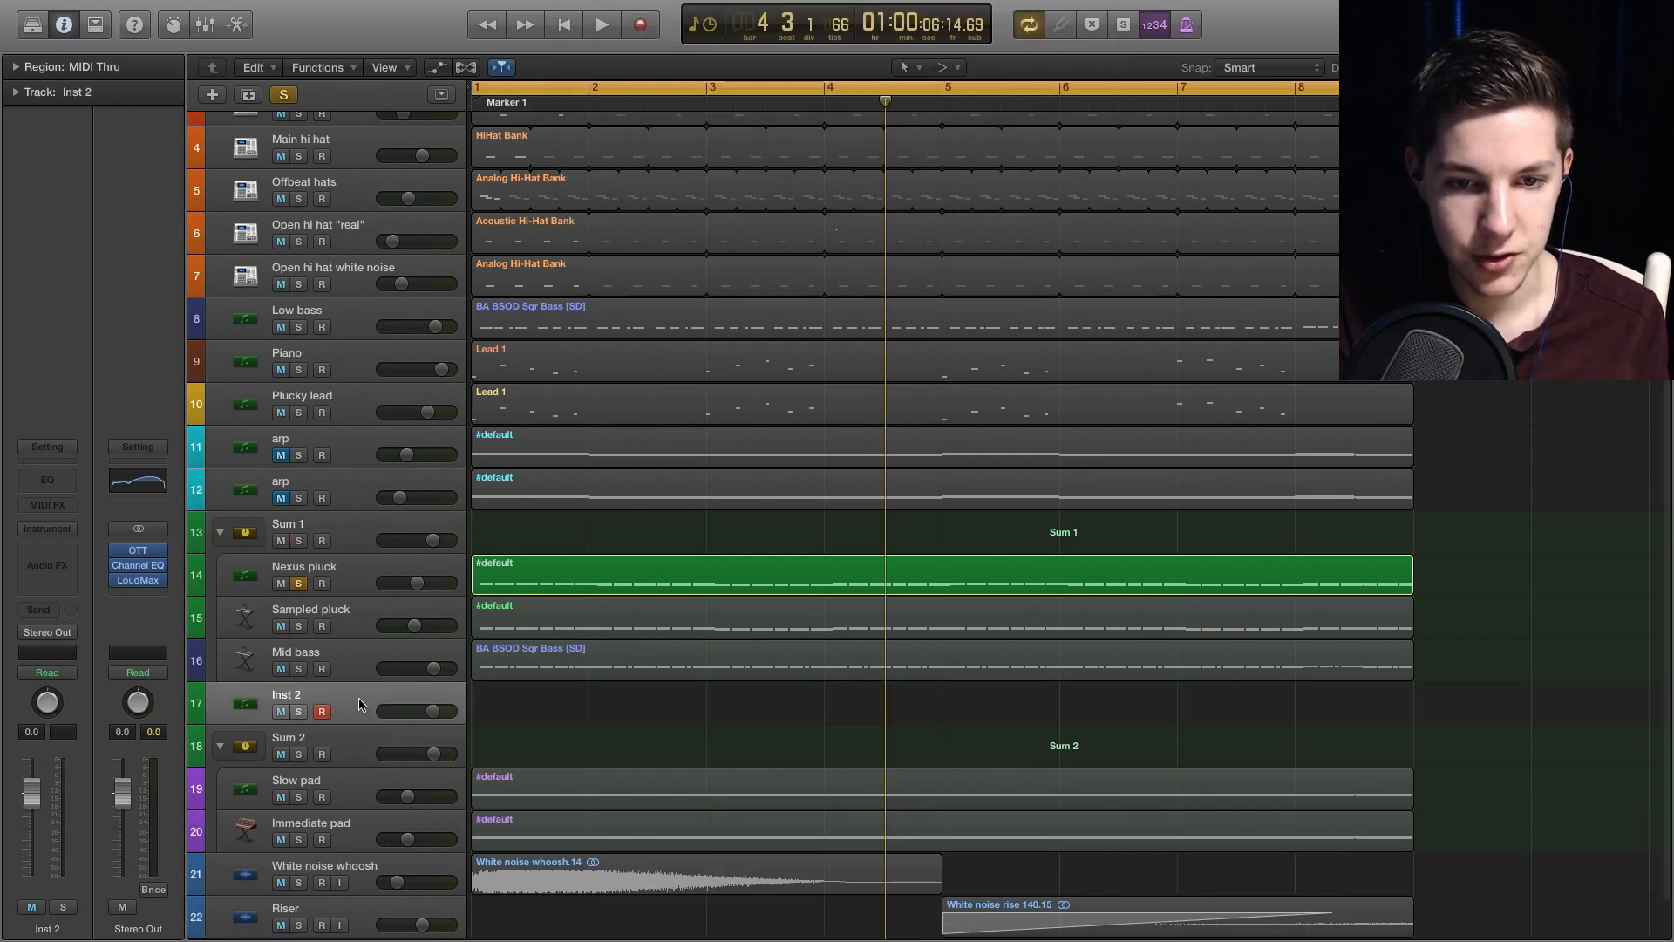
click(48, 527)
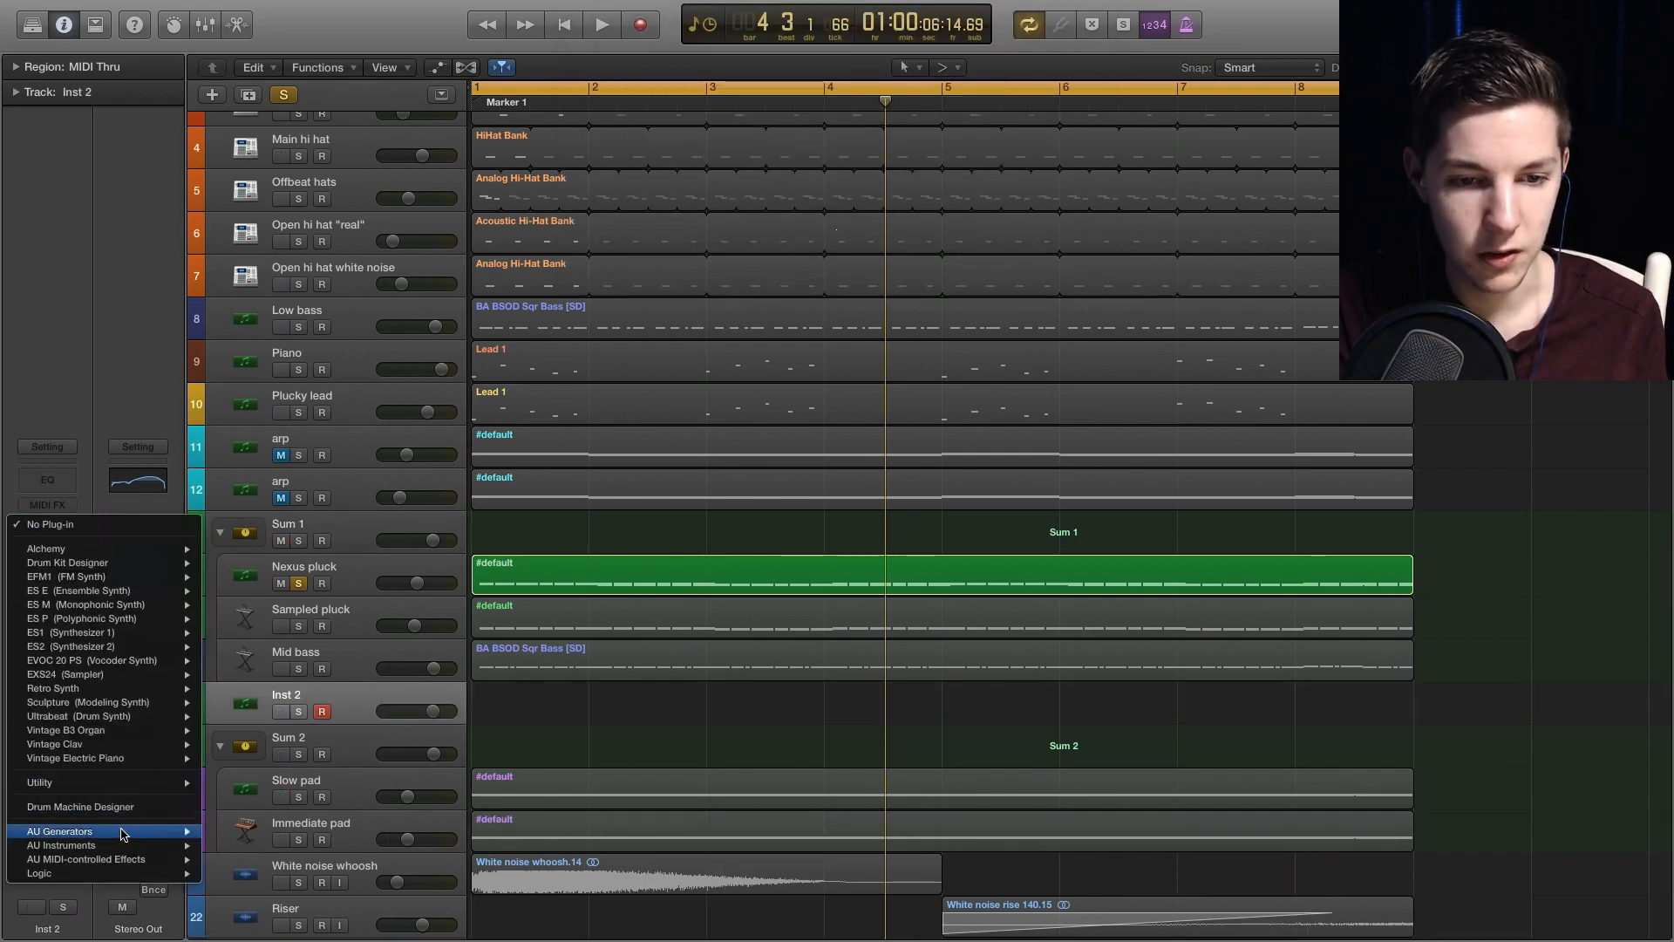
mouse_move(130, 840)
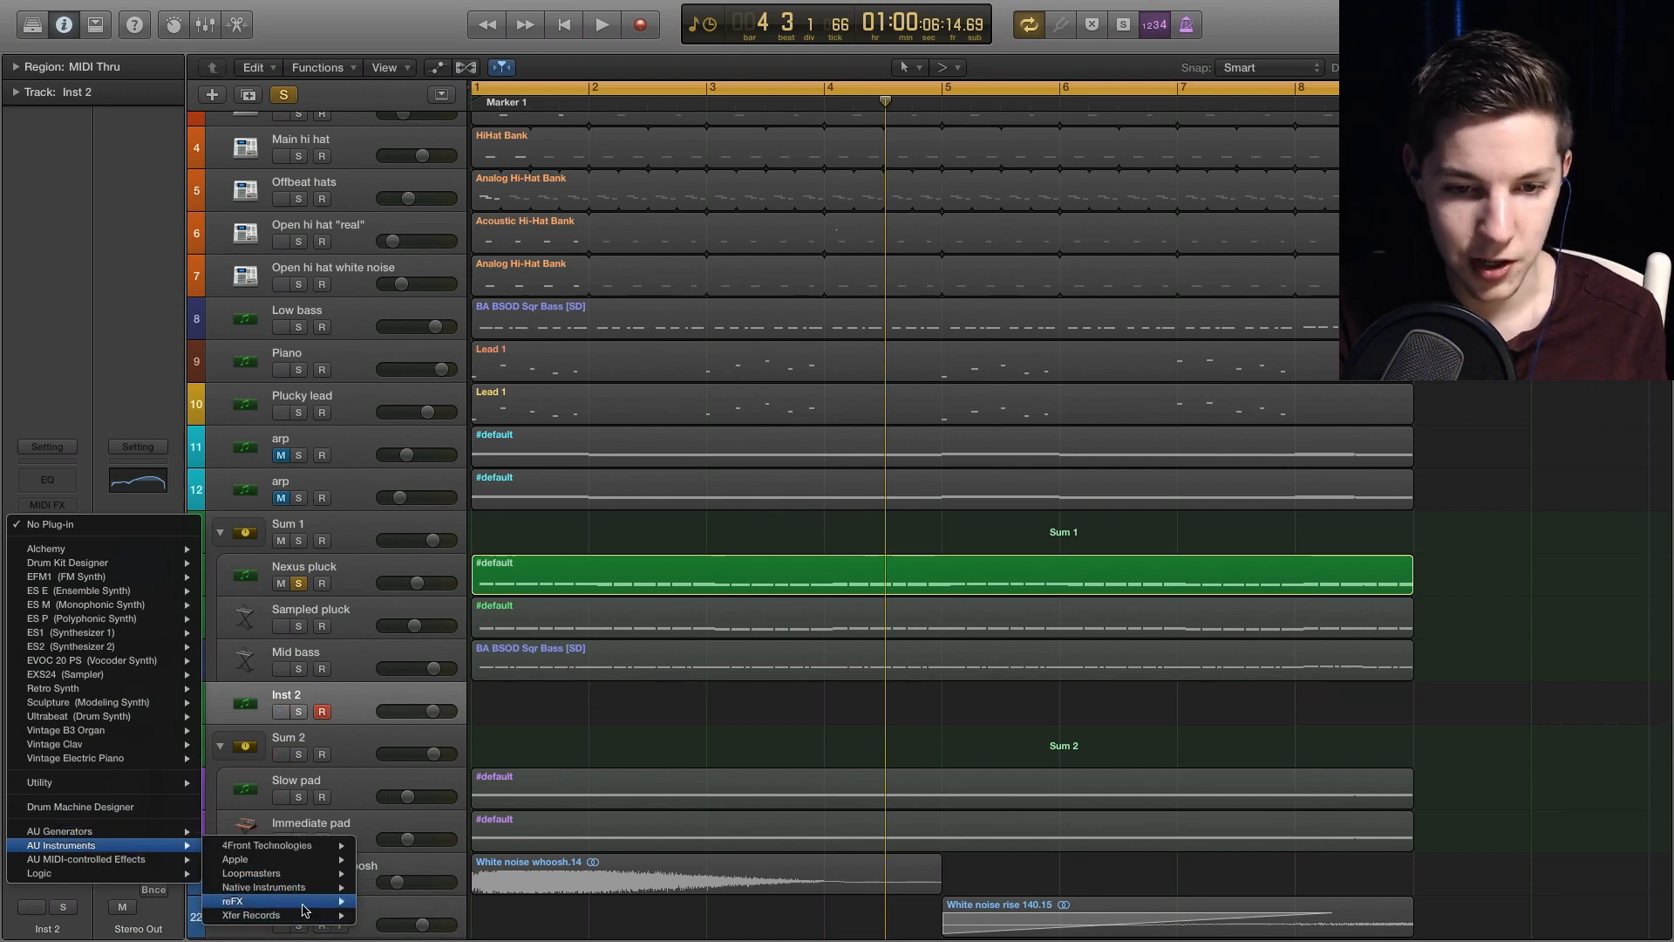
mouse_move(288, 915)
click(471, 926)
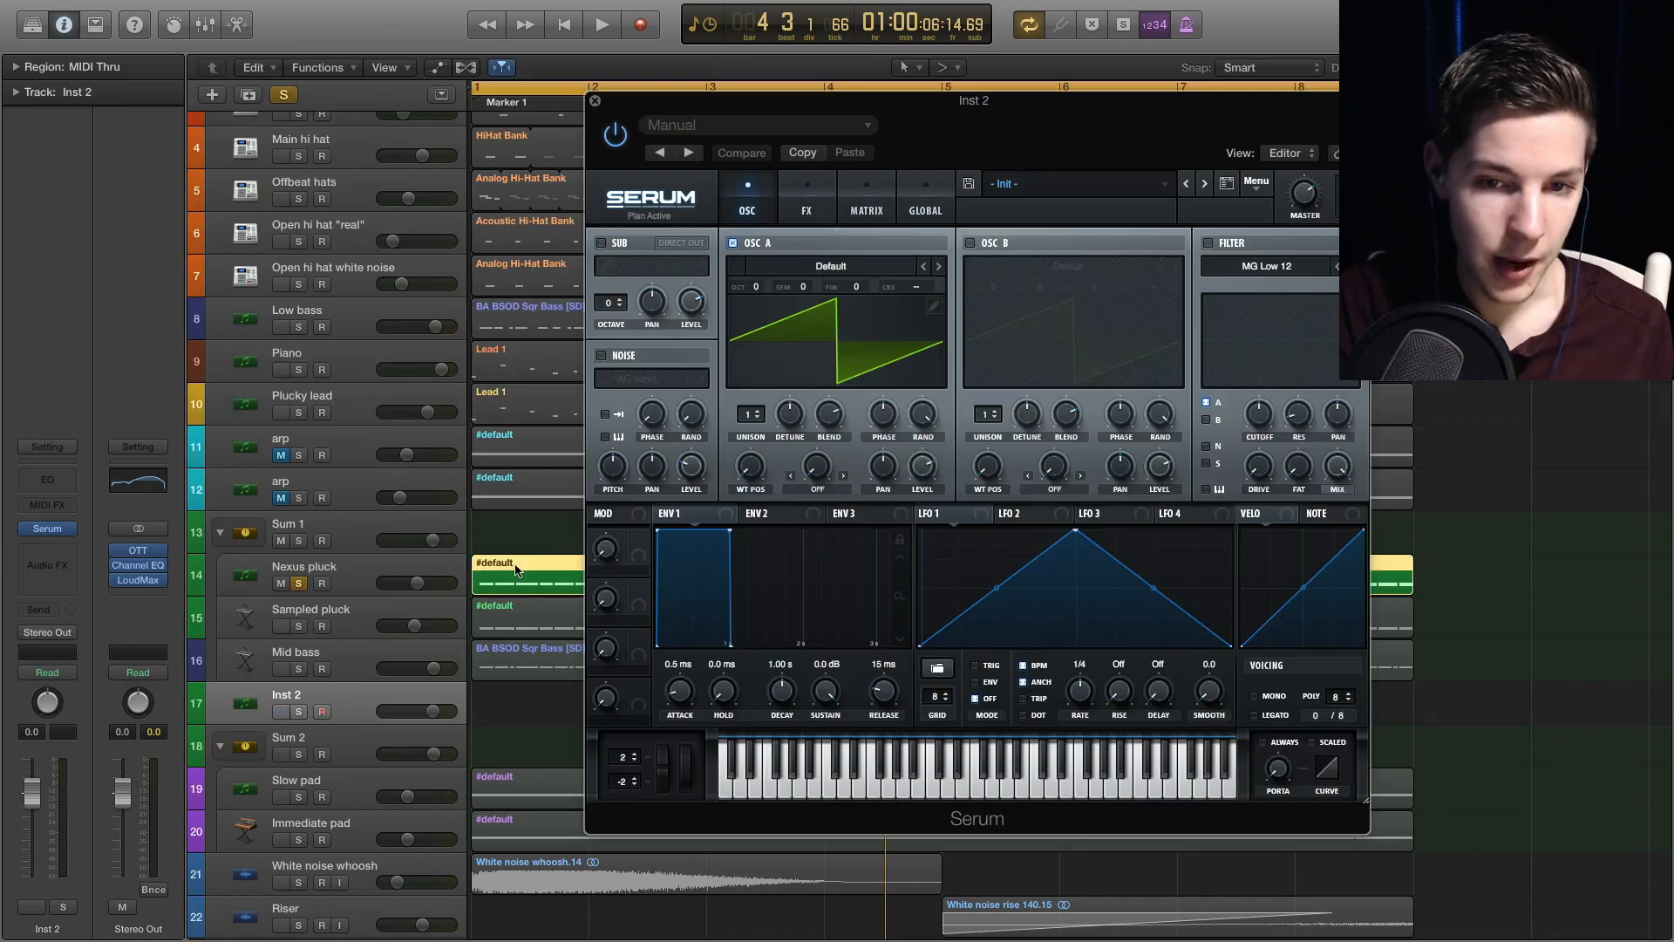
- Copy the Nexus pluck region to the start of the Serum track, solo it, open its notes in the Piano Roll and play it
click(567, 35)
key(super+v)
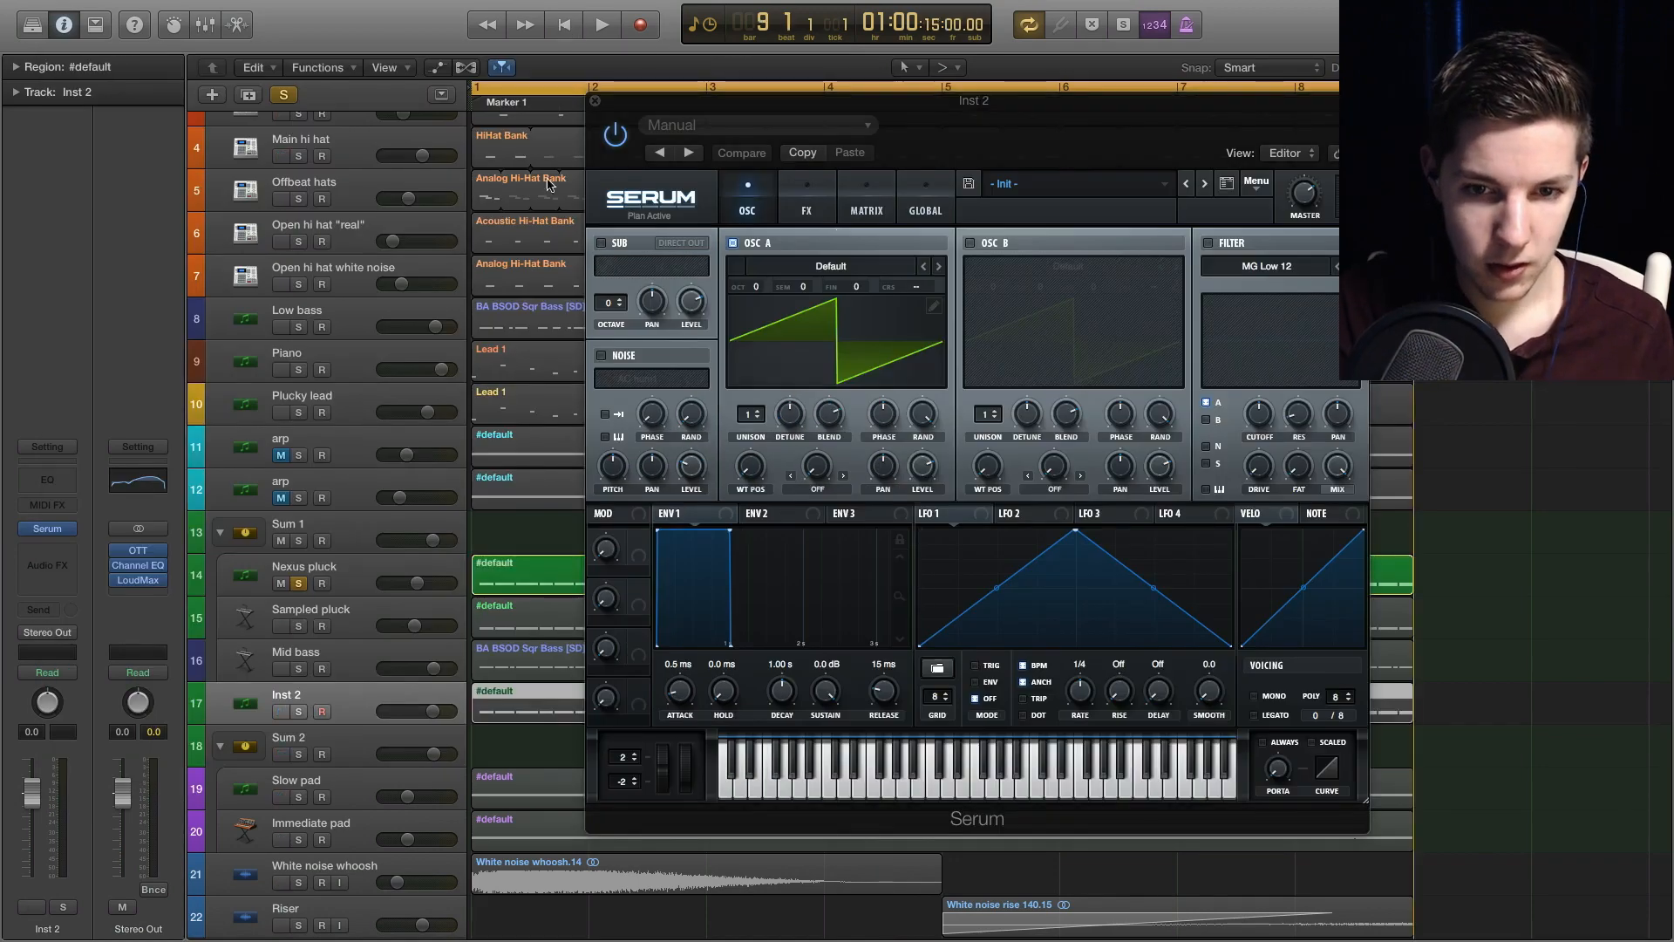
click(294, 711)
double_click(523, 707)
key(space)
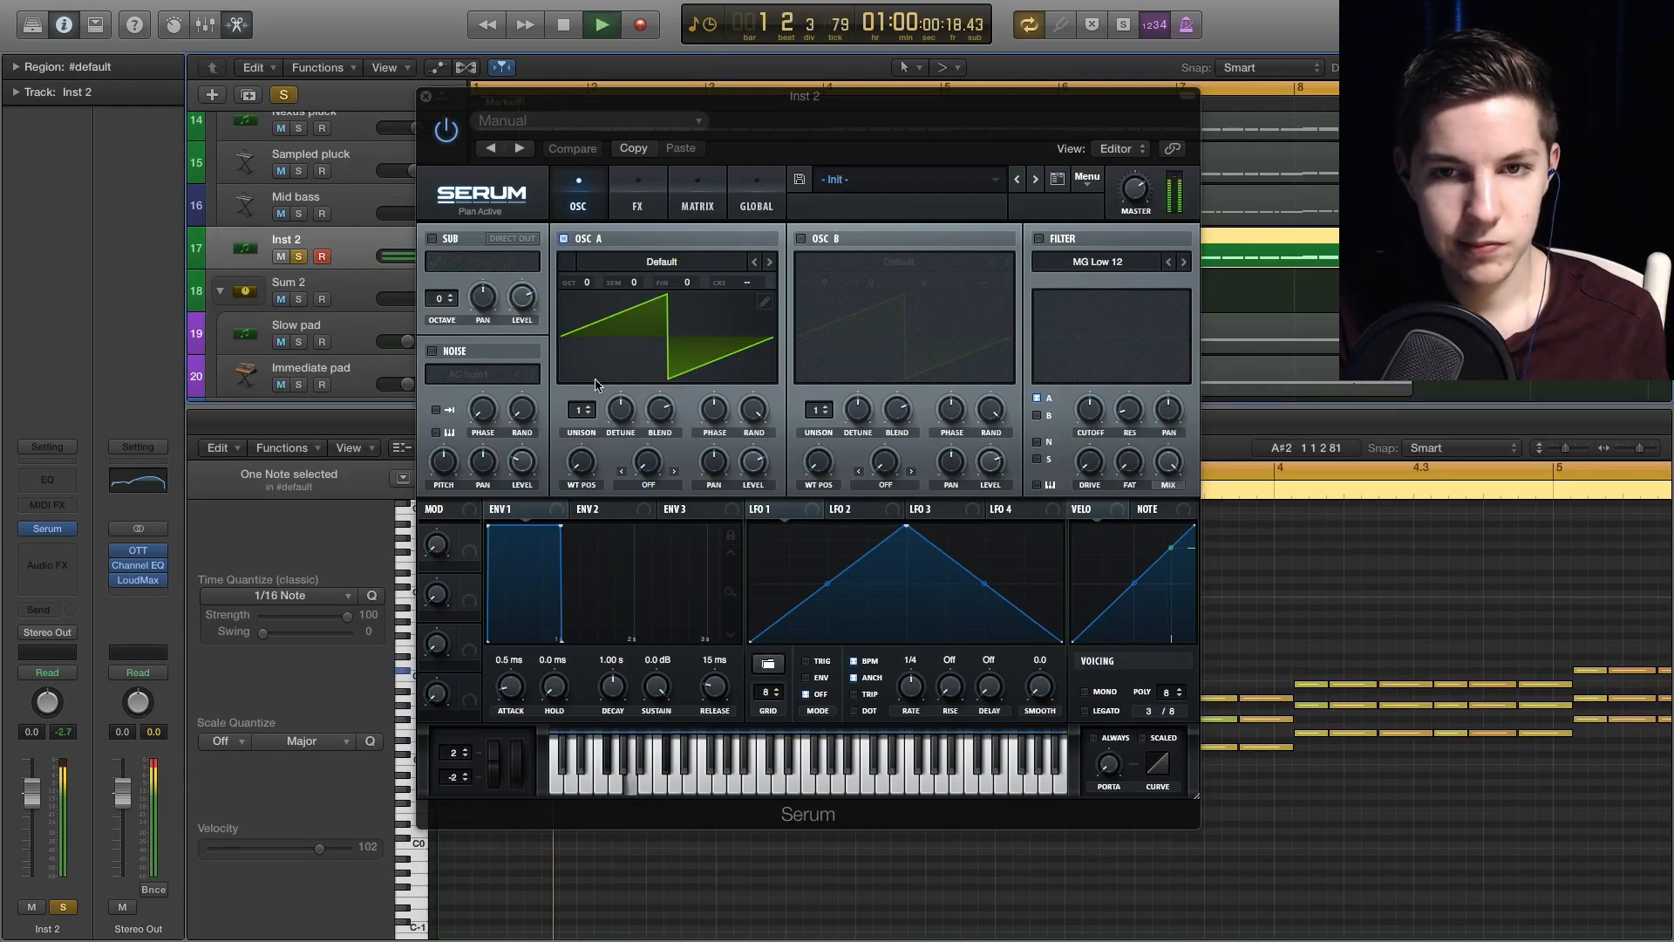
key(space)
- Add the Transposer MIDI effect to the Serum track, set Transpose to 7 semitones, close its window and play the result
click(65, 505)
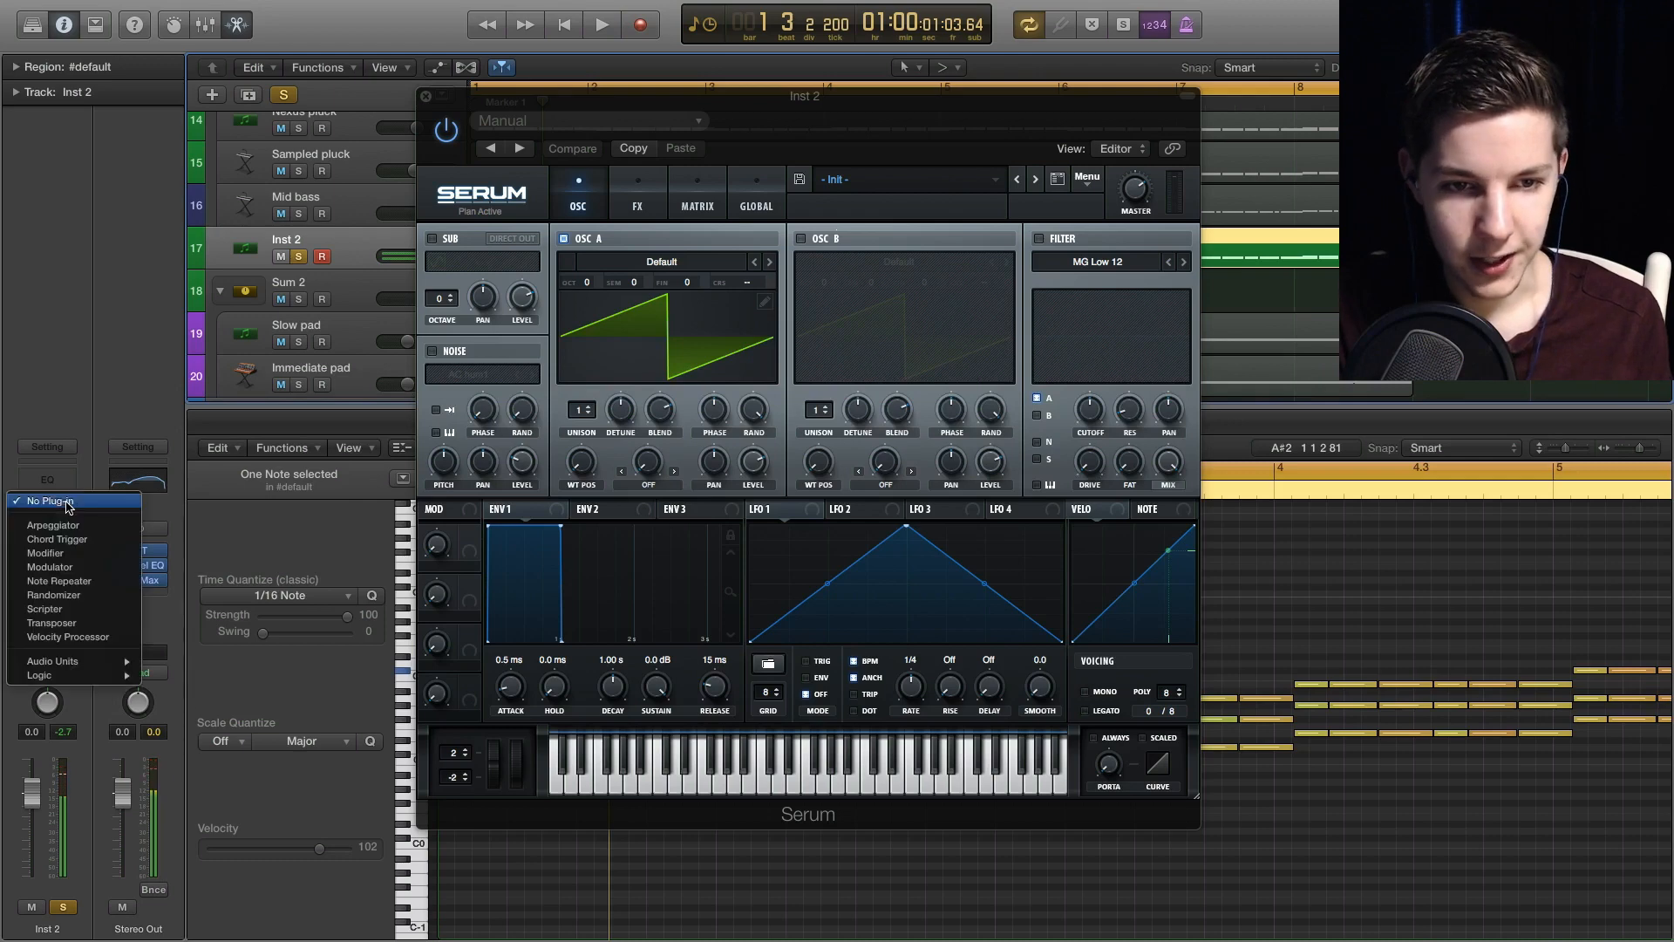
click(91, 623)
drag(224, 206, 258, 206)
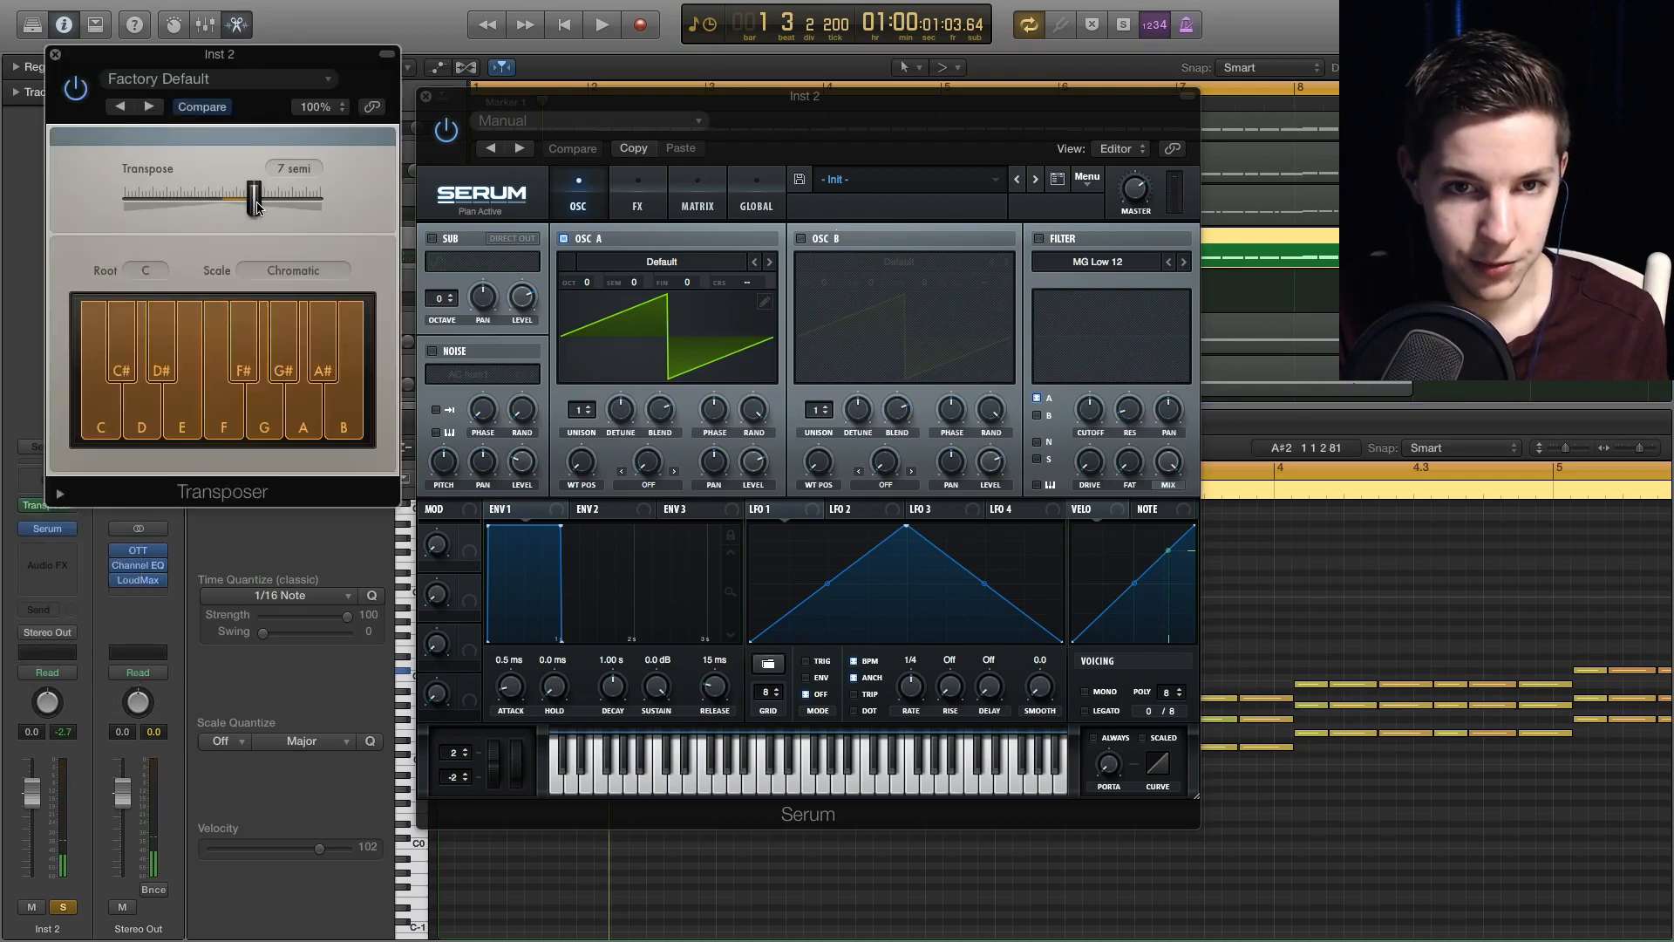
key(space)
key(super+w)
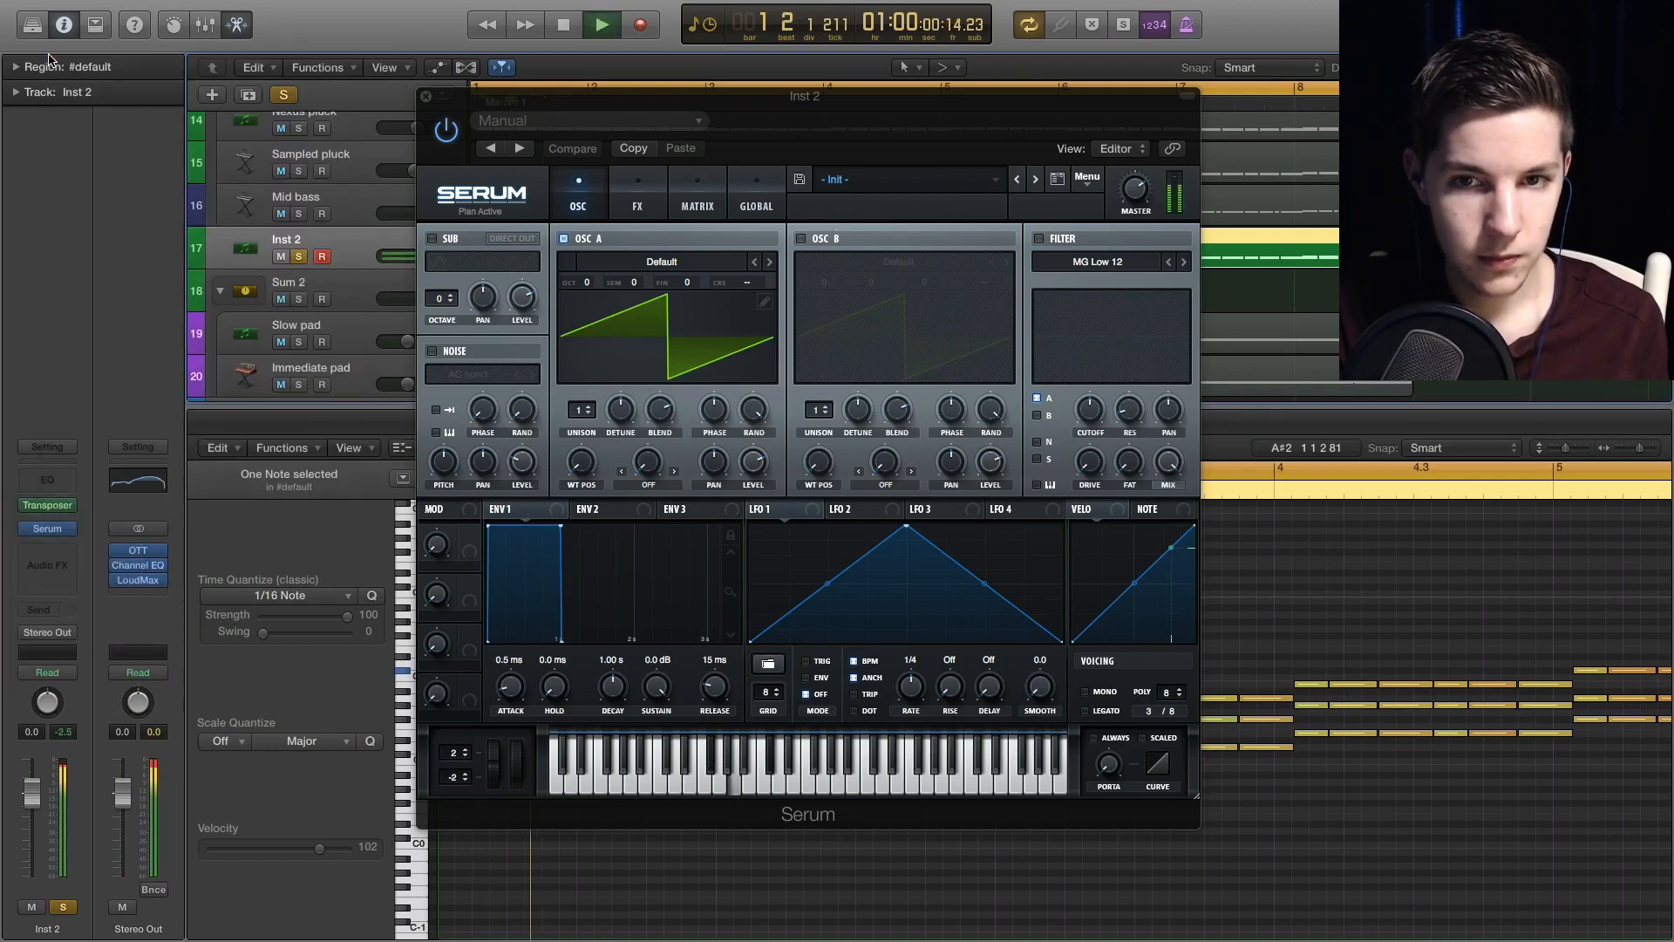
key(space)
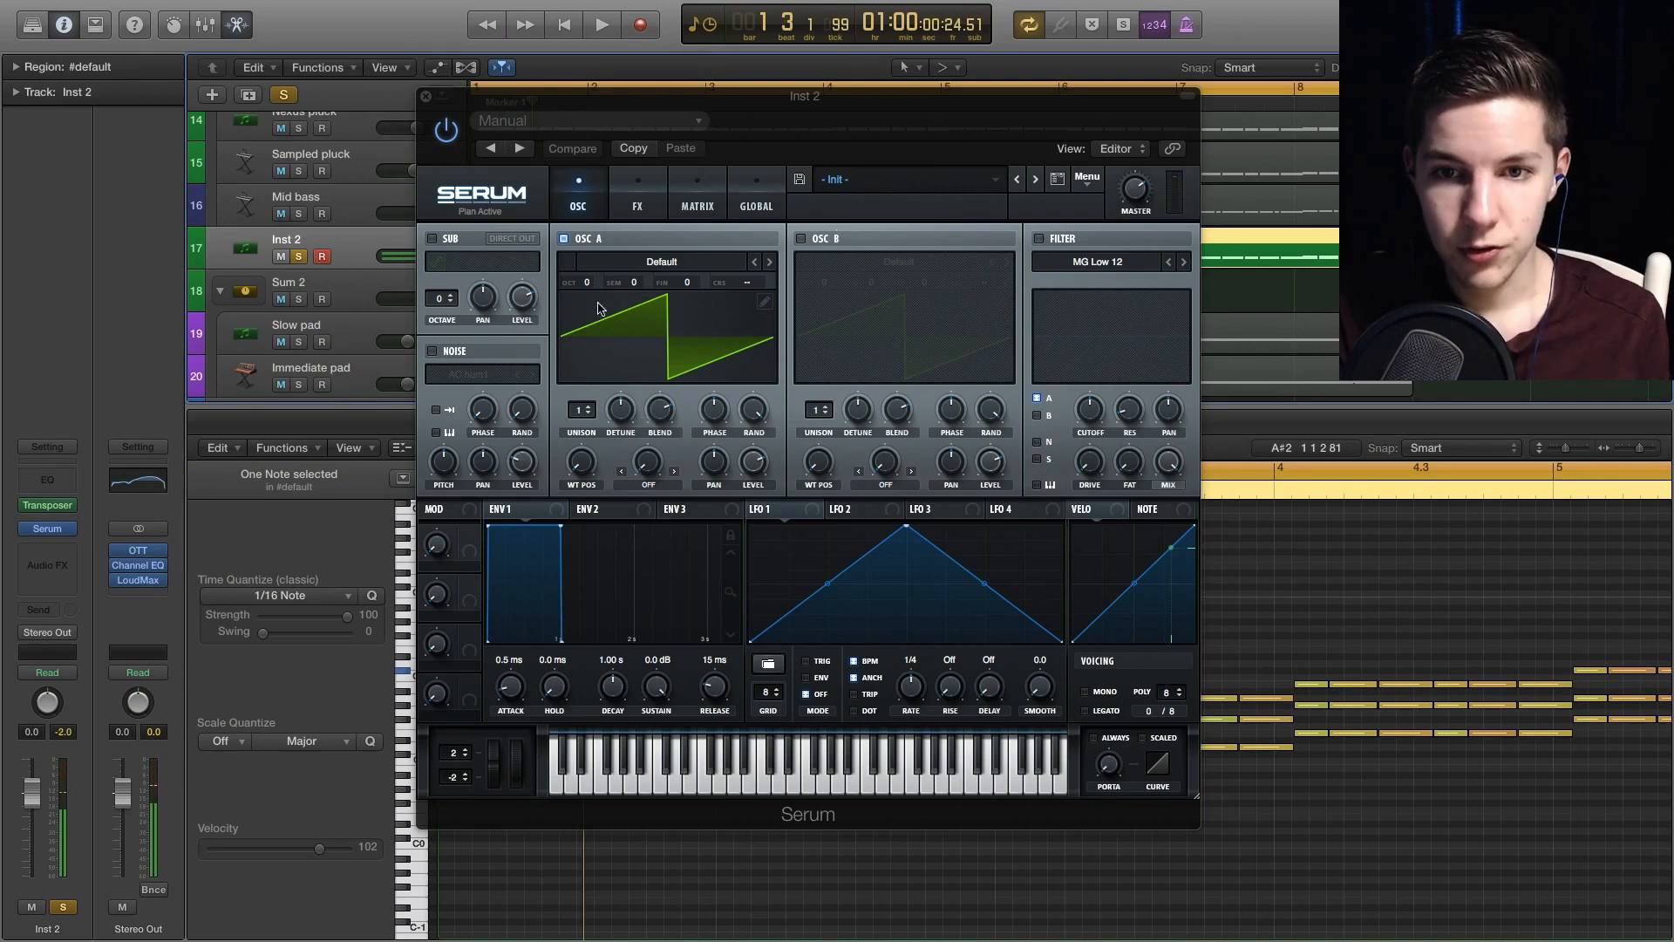
- During playback, set Serum's OSC A unison to 12 voices and lower the track volume to -9.0 dB
key(space)
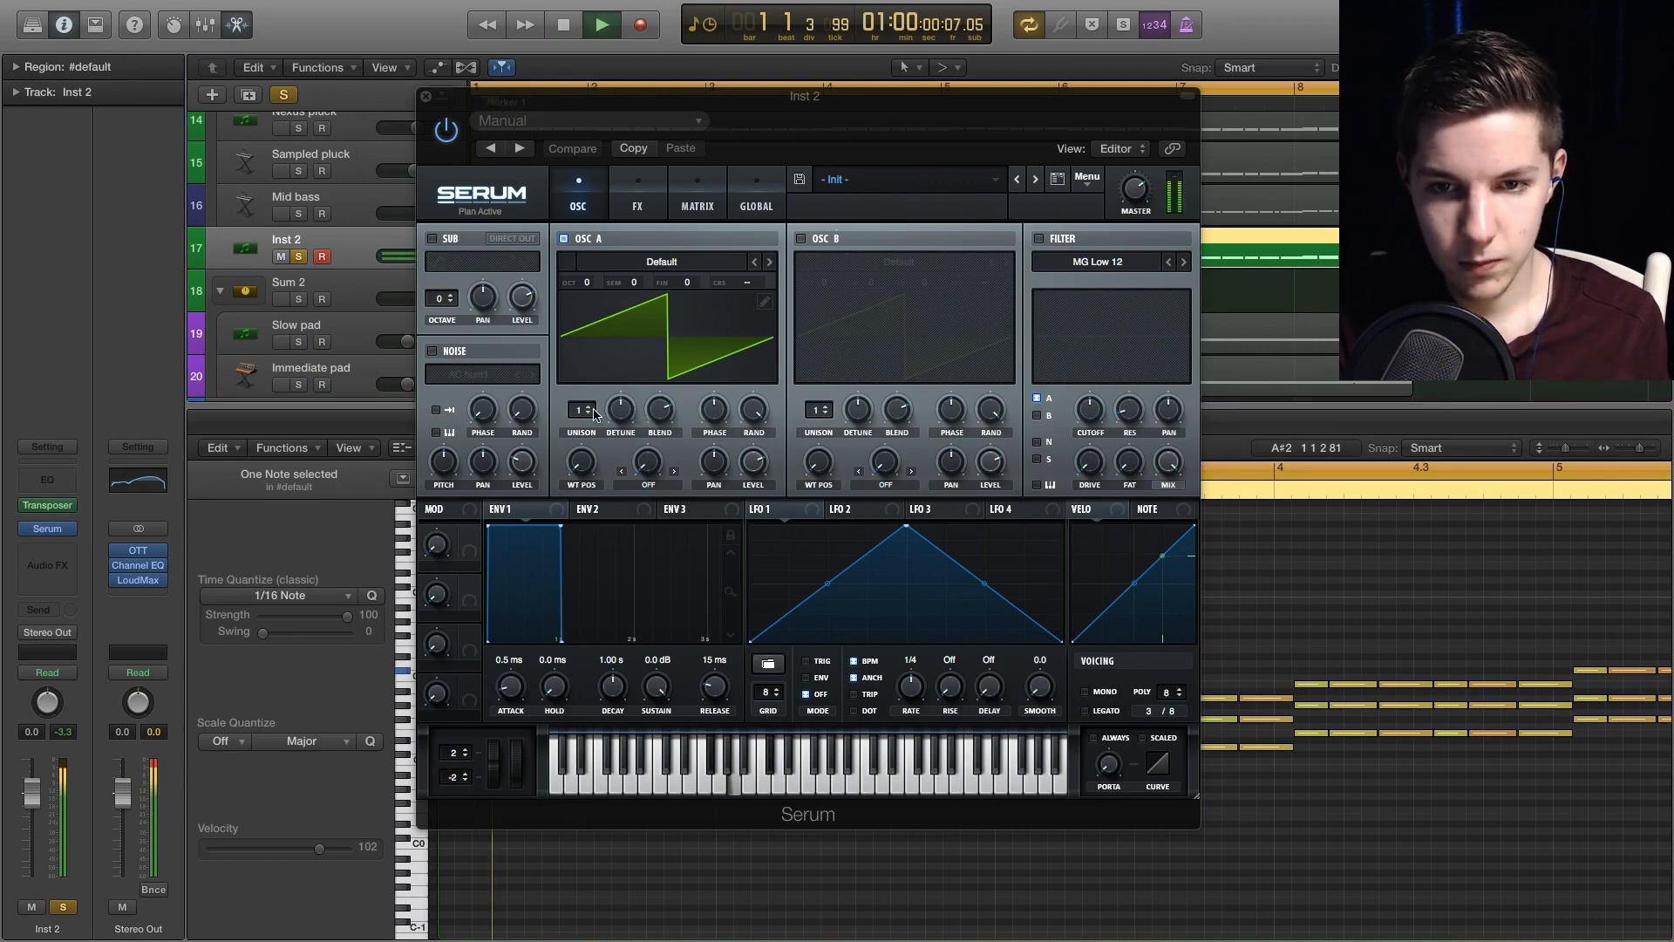
mouse_move(581, 410)
mouse_down()
mouse_move(591, 305)
mouse_move(586, 420)
mouse_up()
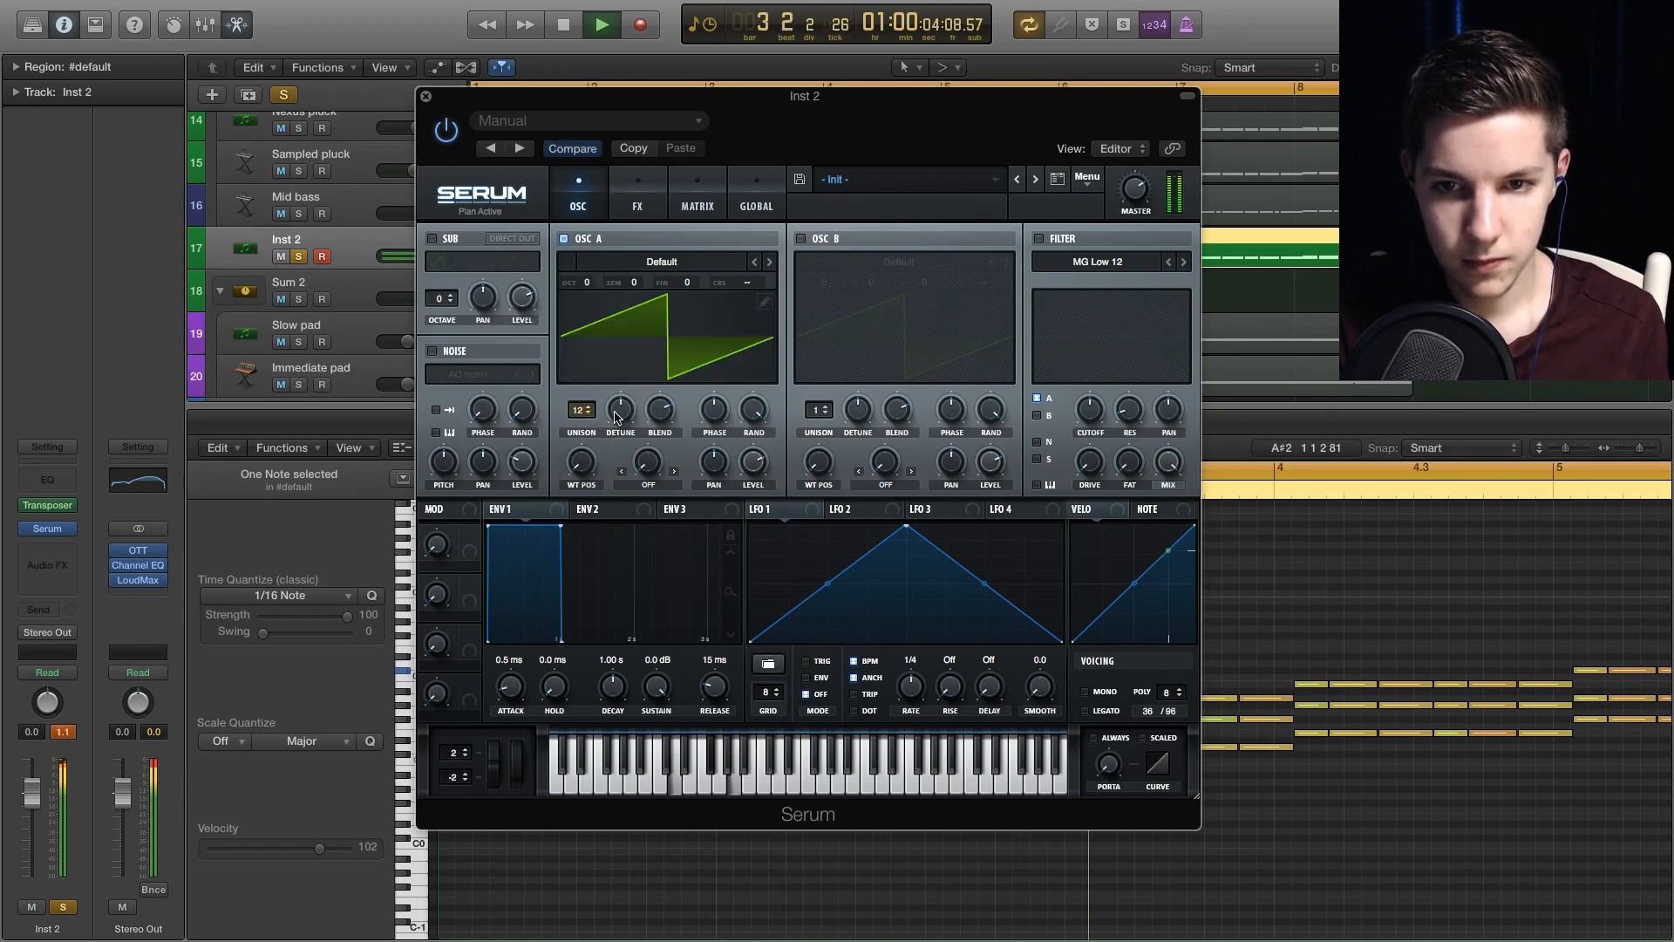
drag(818, 96, 1008, 147)
drag(430, 256, 410, 256)
drag(959, 147, 866, 125)
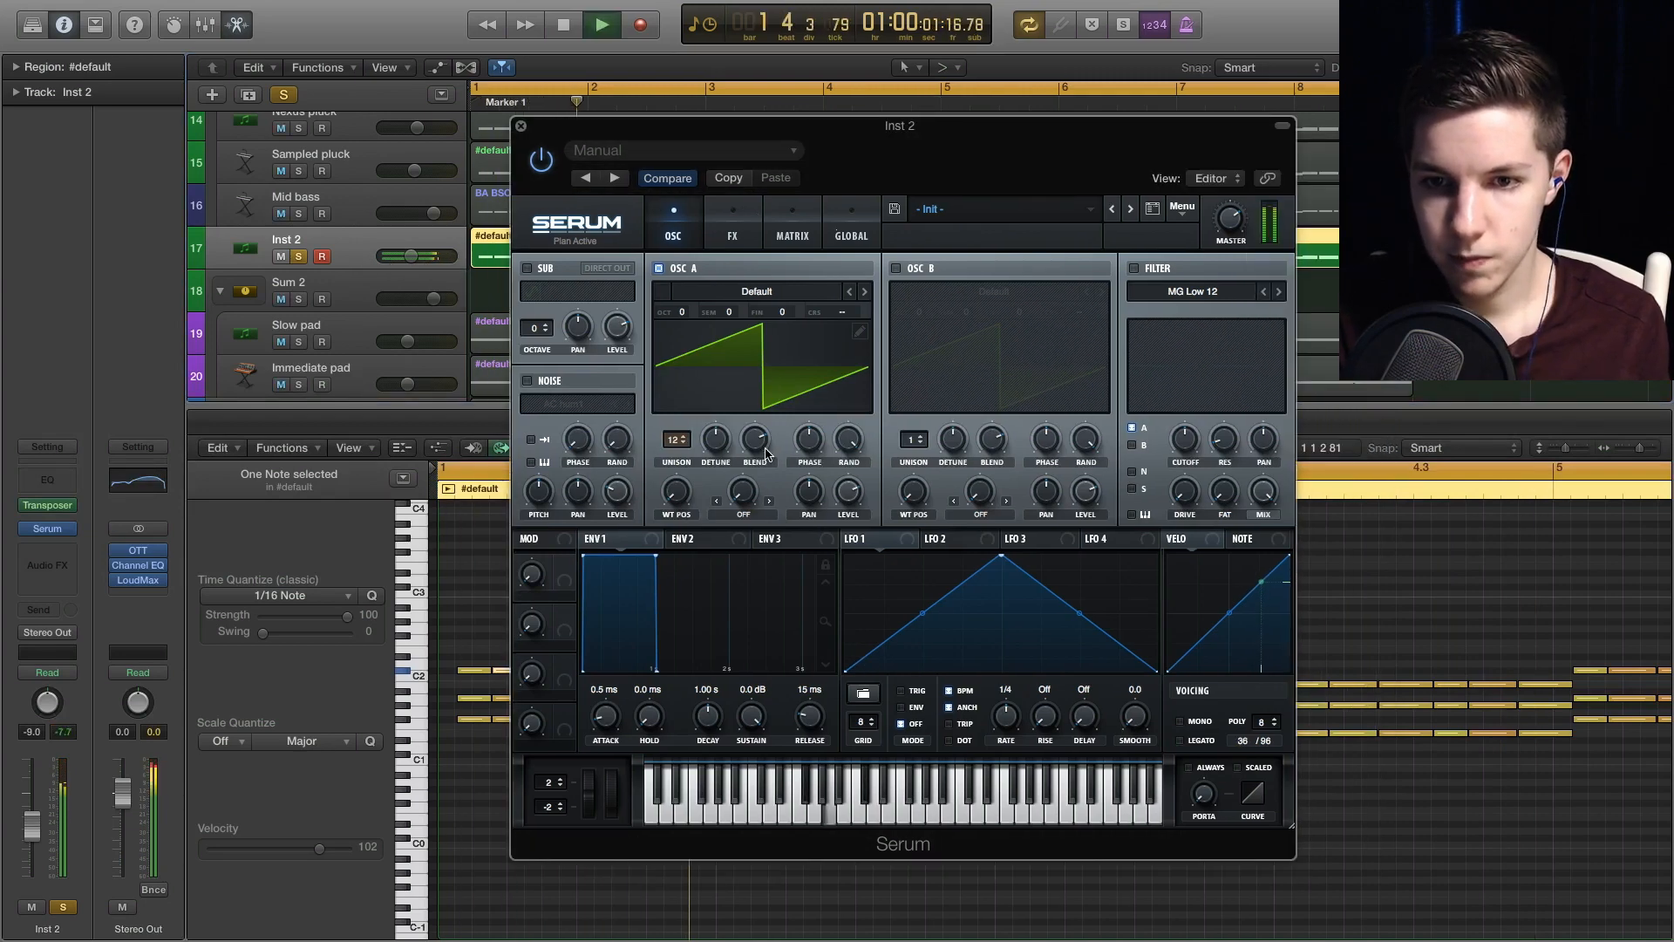
- Adjust the unison detune of Serum's OSC A while playing the Serum track
key(space)
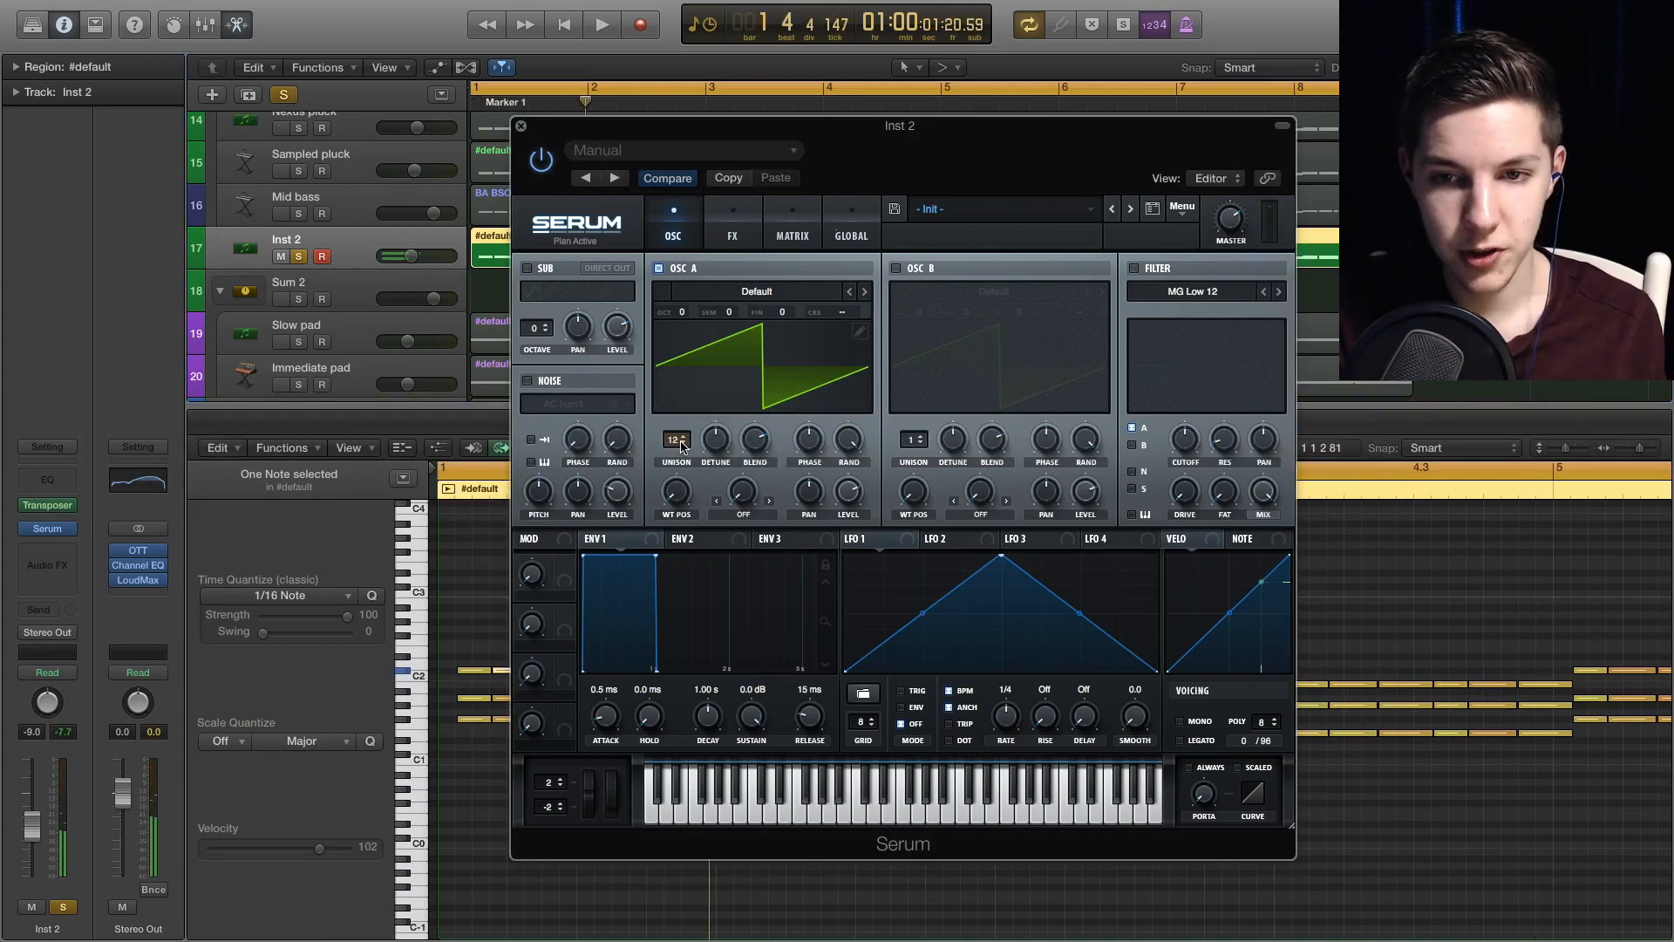
click(779, 366)
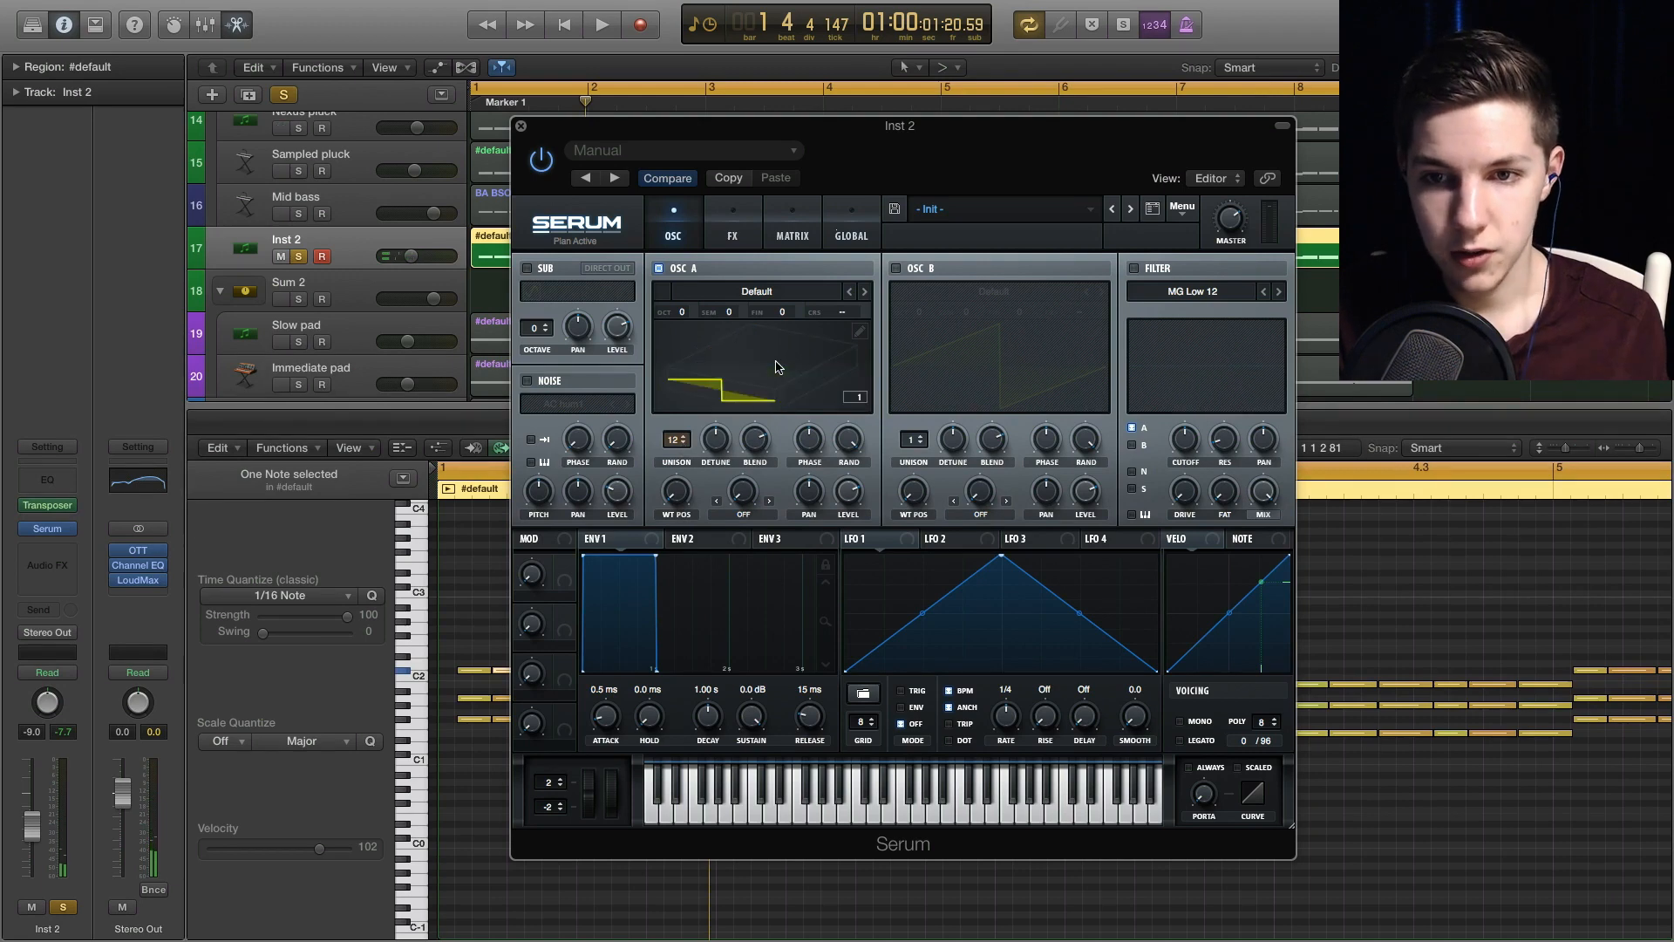
click(730, 393)
click(717, 441)
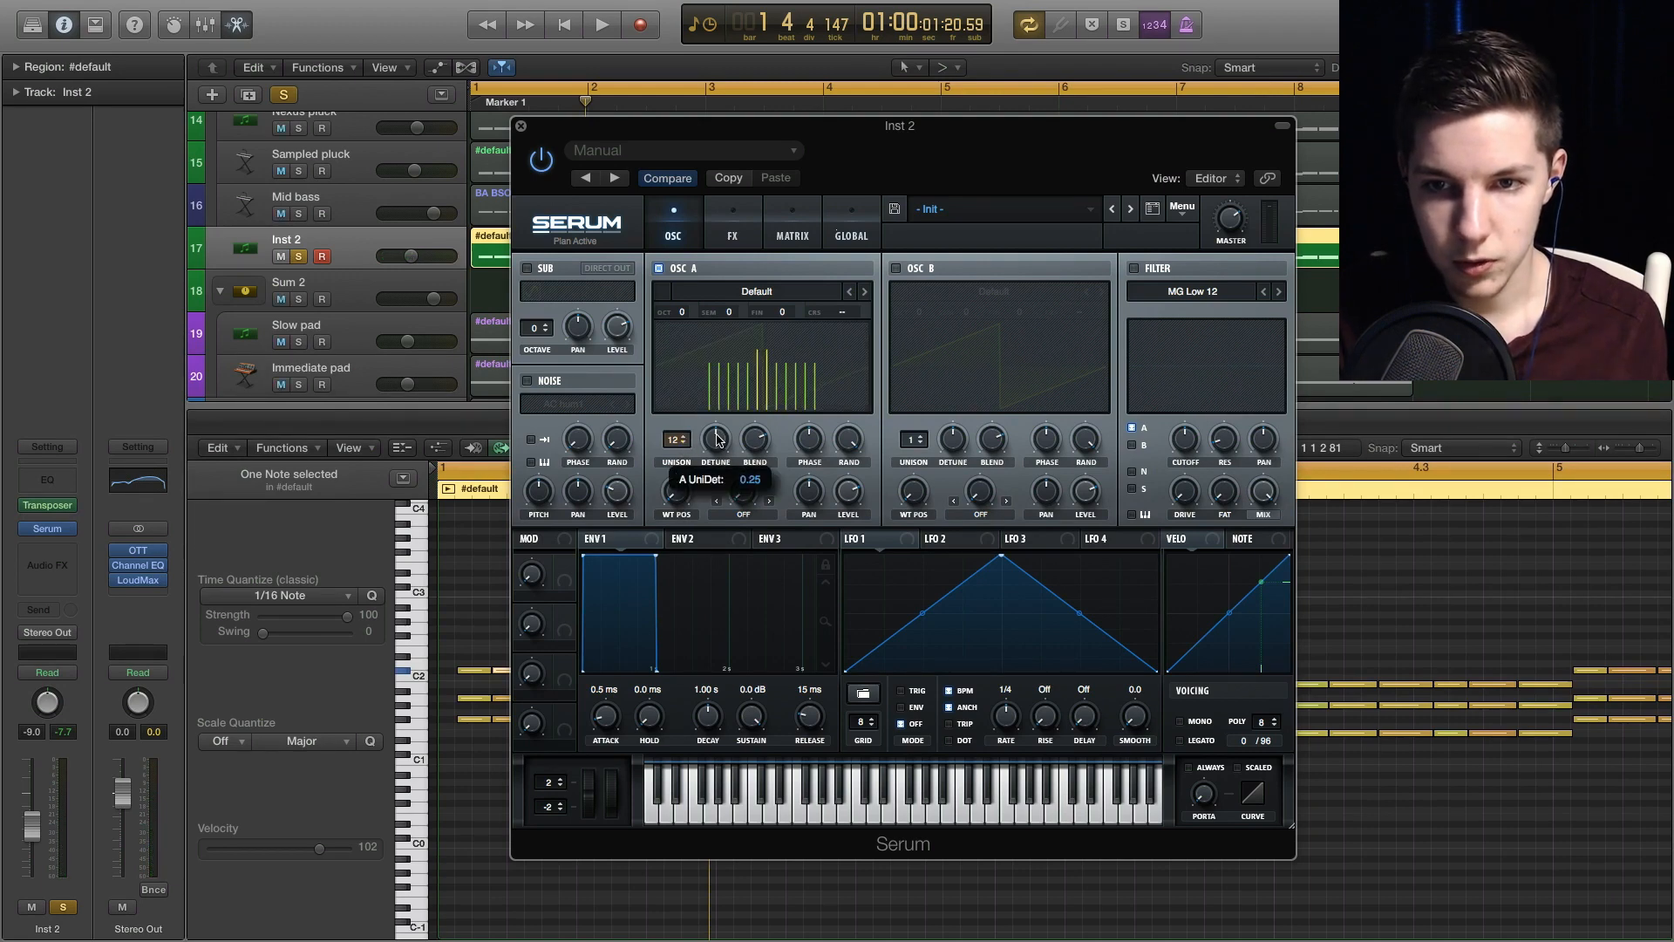
key(space)
drag(717, 441, 717, 447)
key(space)
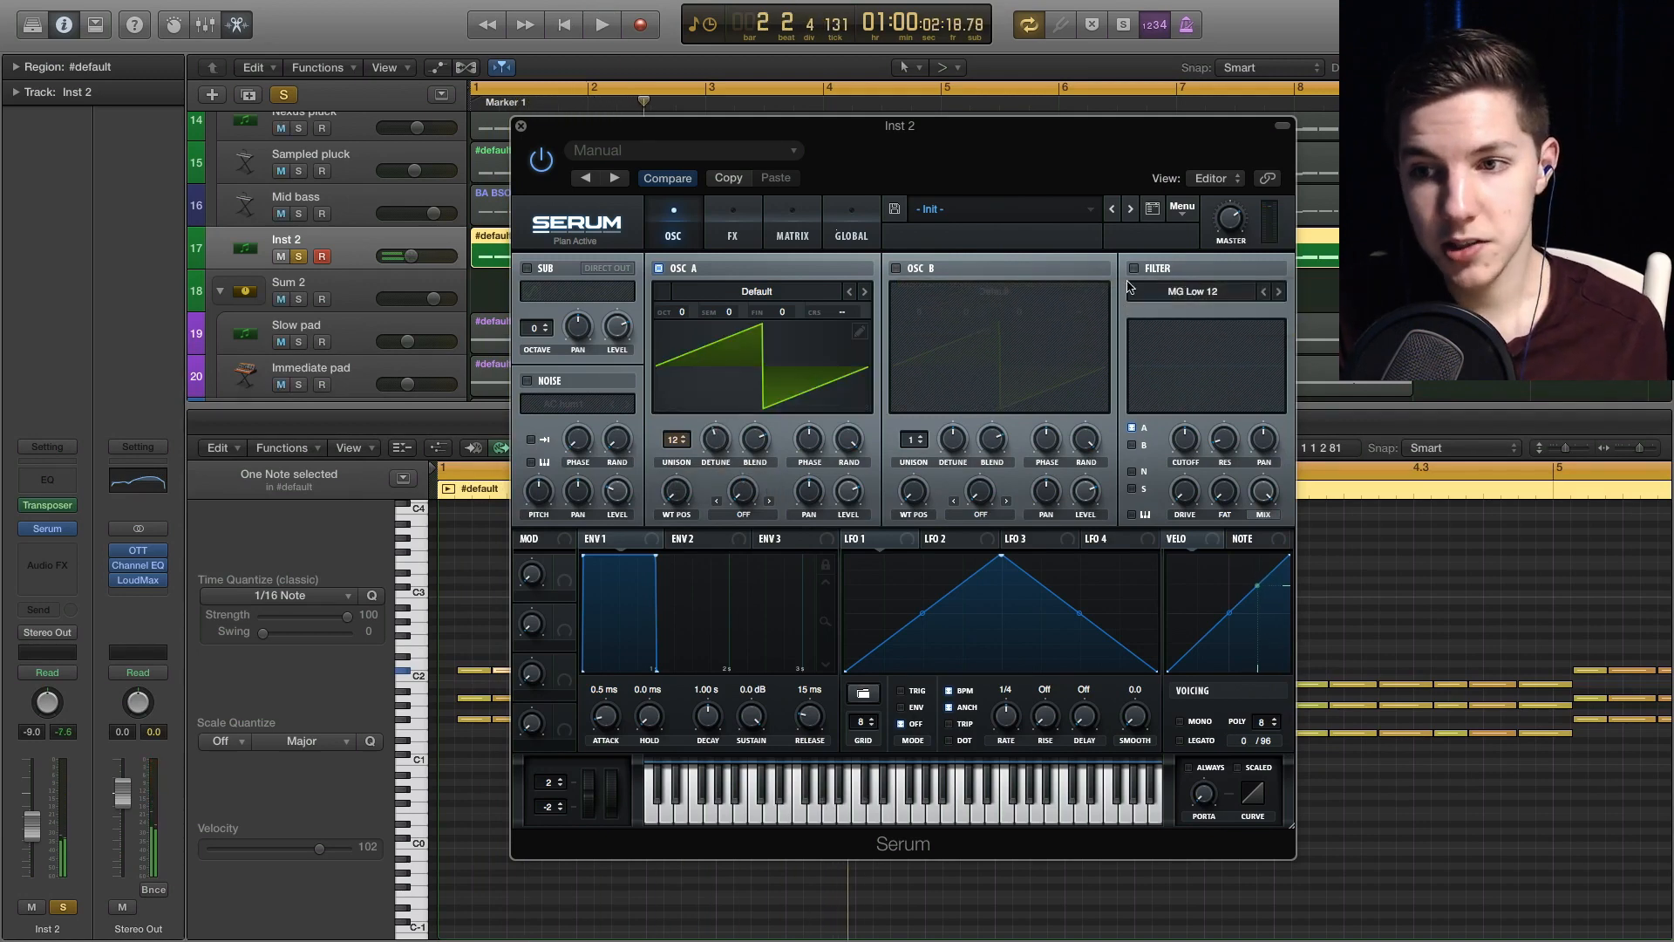
- Turn on Serum's MG Low 12 filter for OSC A and raise its cutoff during playback
click(1134, 269)
key(space)
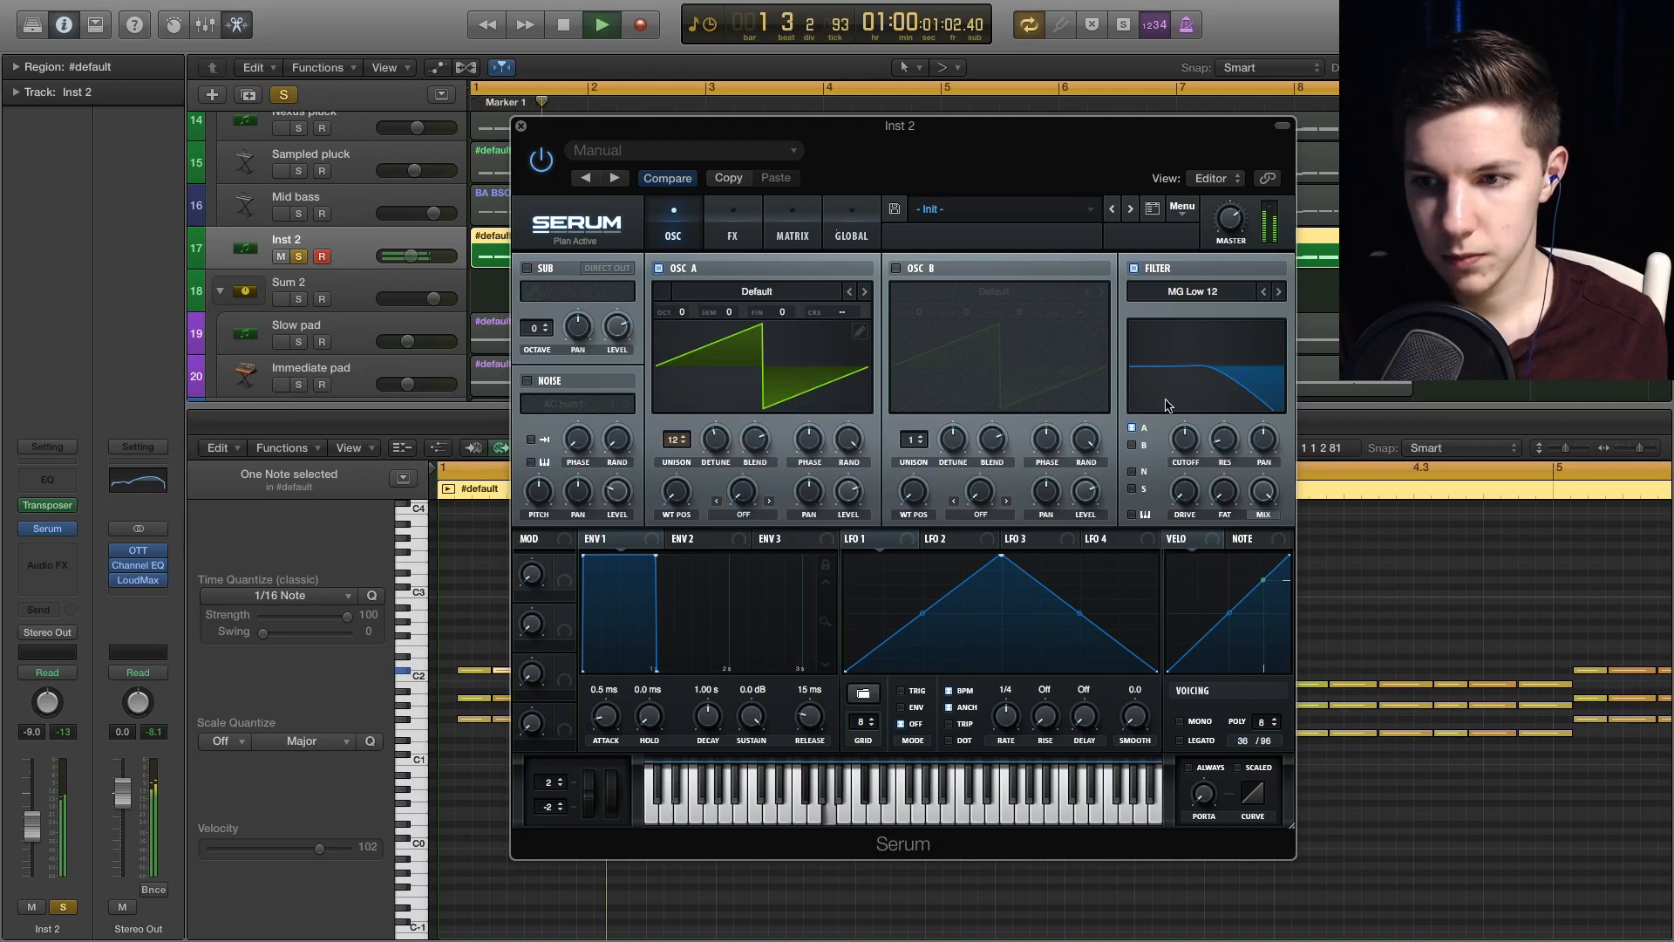
drag(1186, 450, 1194, 384)
key(space)
key(space)
key(space)
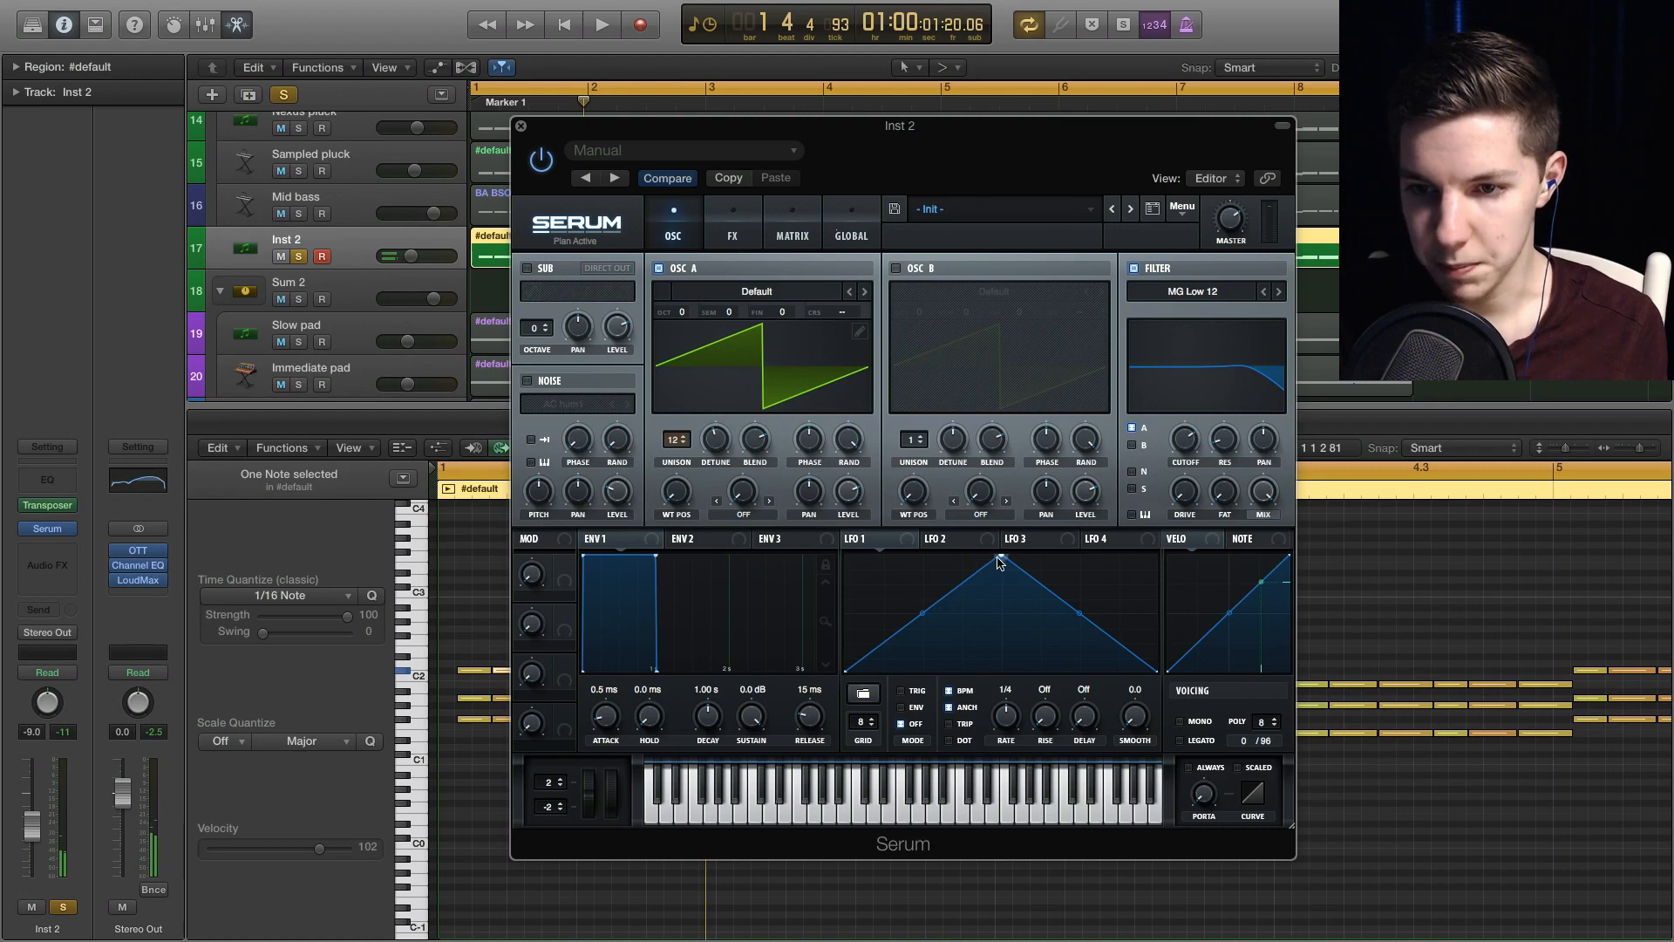
- Reshape LFO 1 into a falling ramp, assign it to the filter cutoff and lower the cutoff during playback
drag(1000, 558, 846, 557)
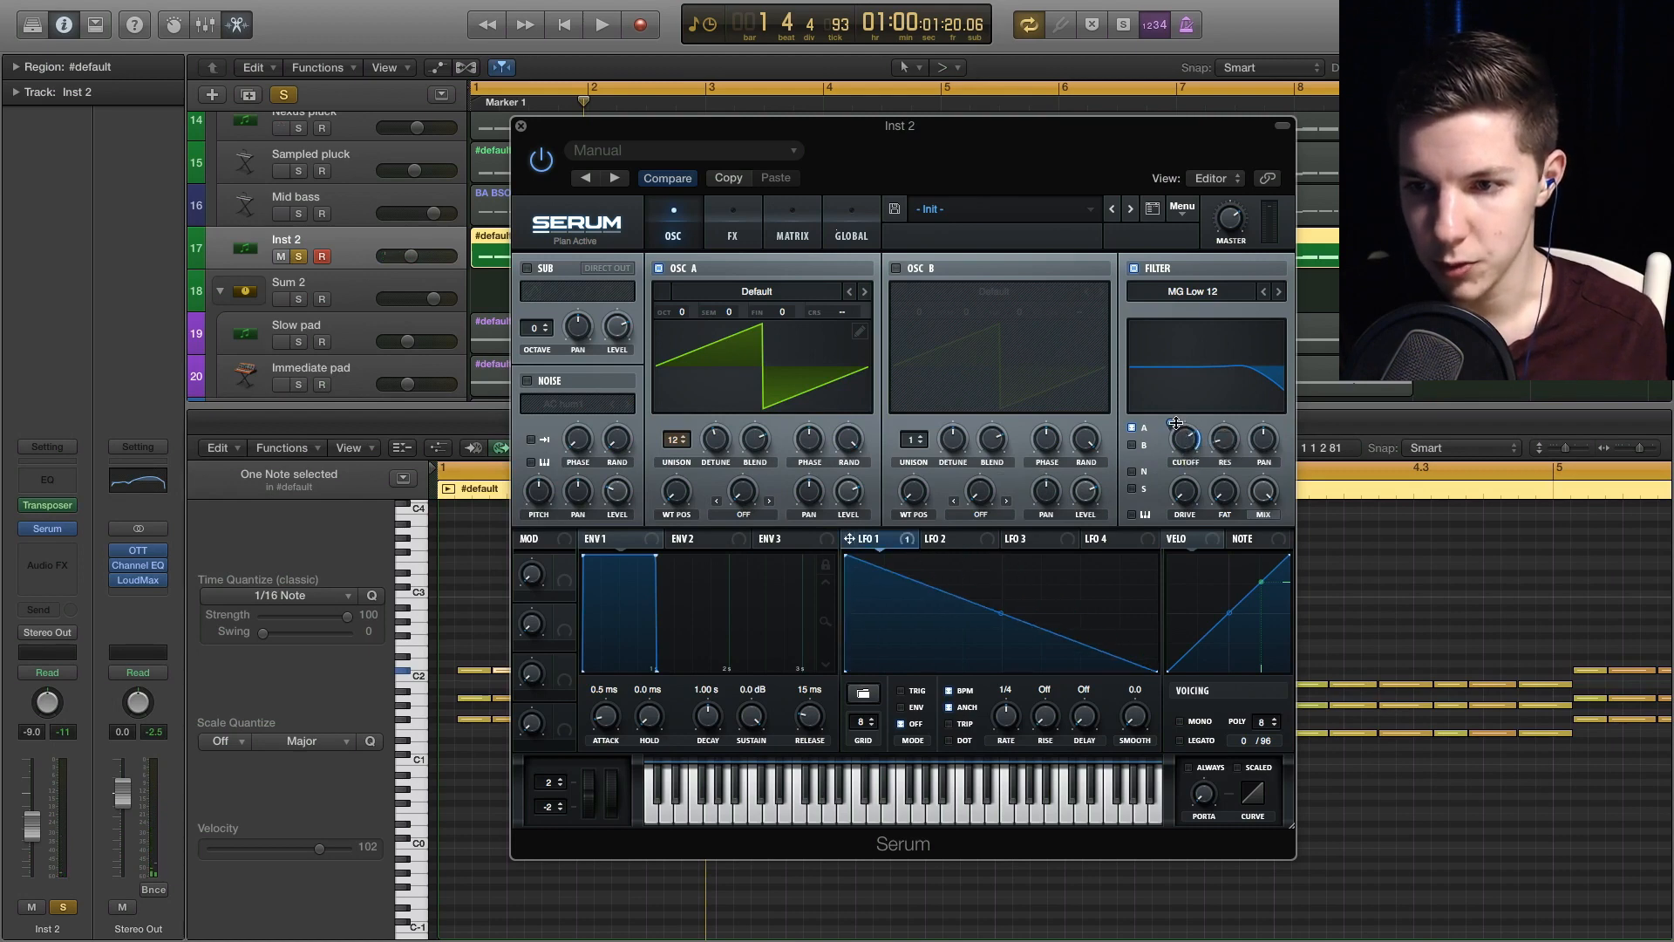
key(space)
drag(1174, 427, 1184, 438)
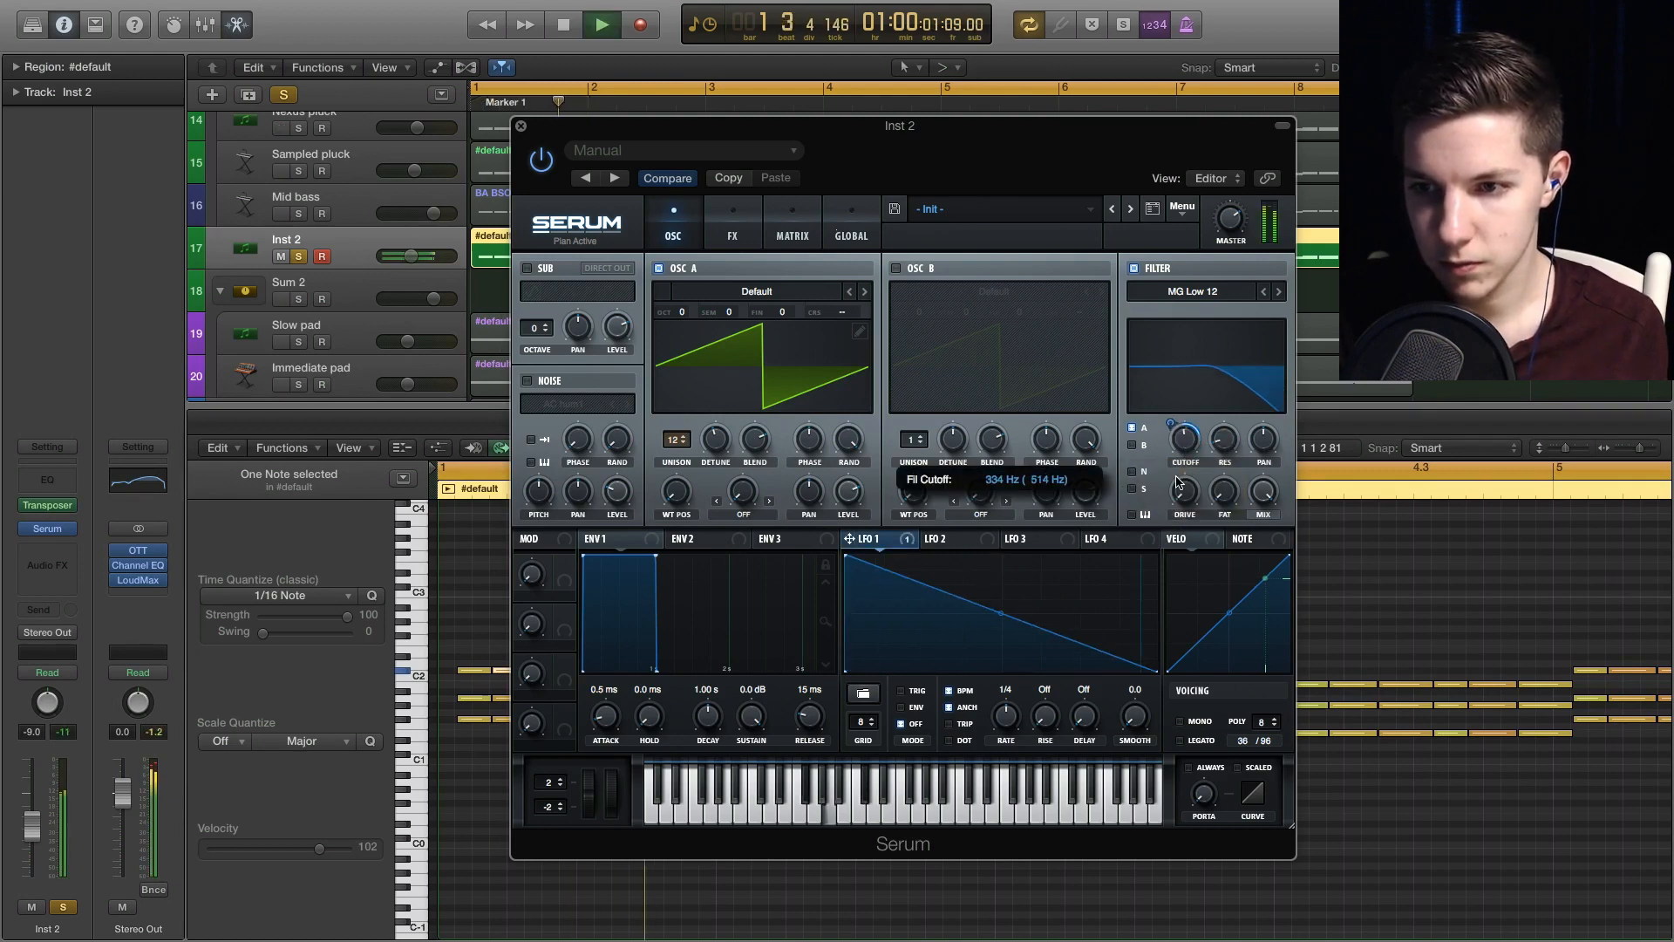
- Set LFO 1 to ENV mode and bend its ramp into a steep concave decay during playback
key(space)
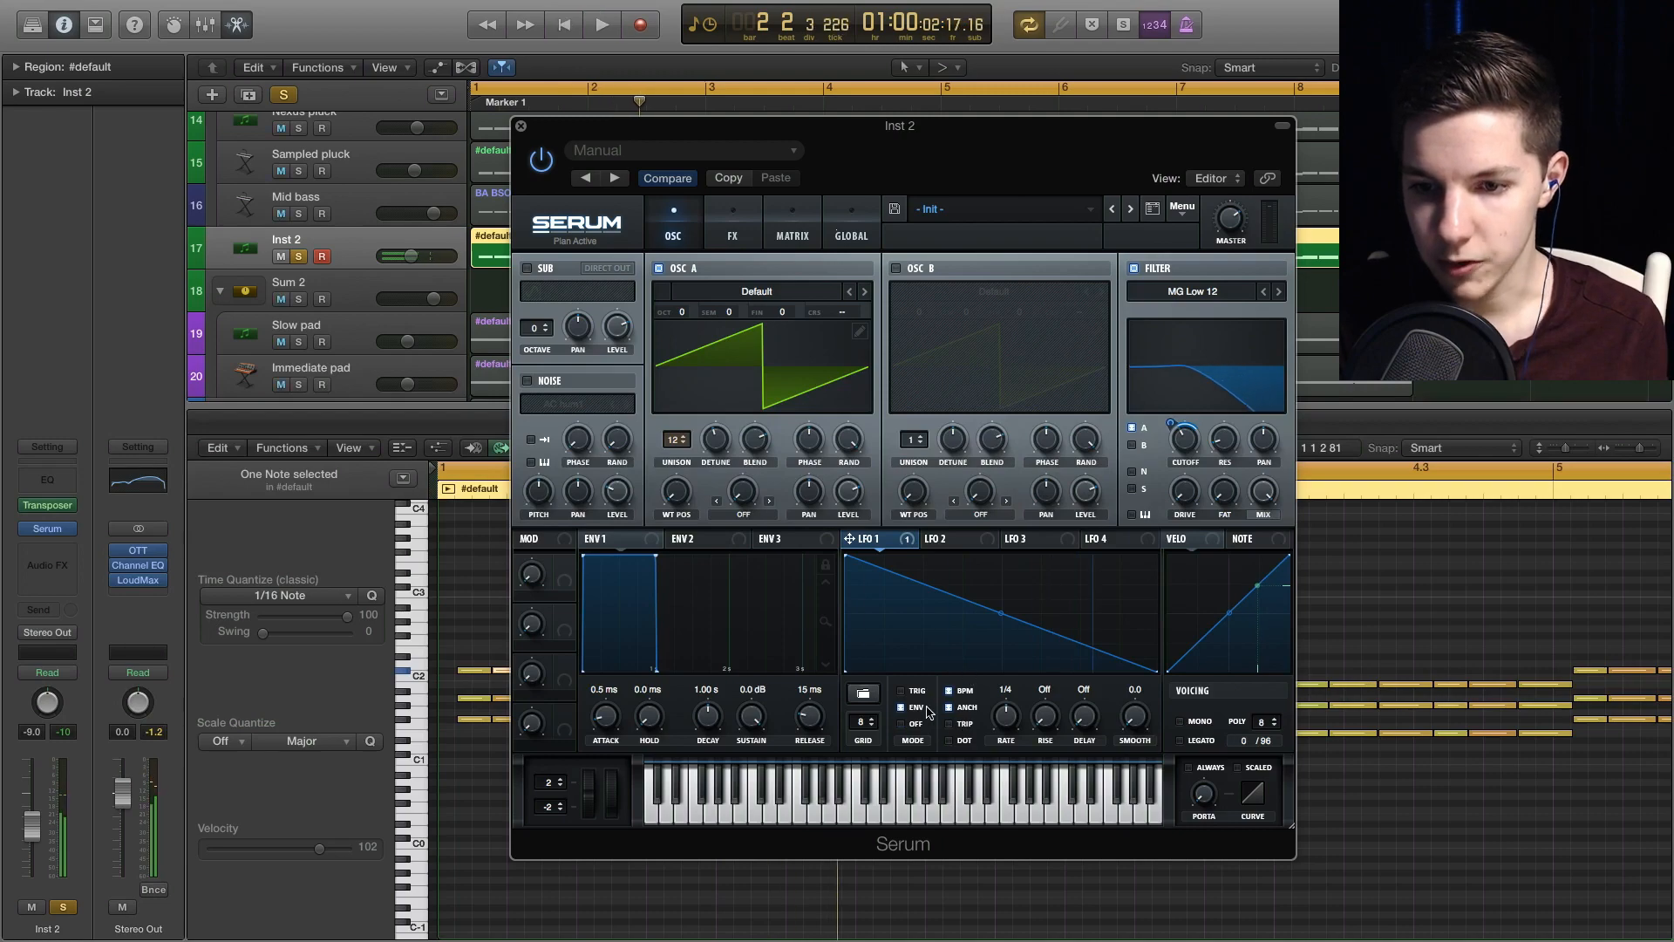
key(space)
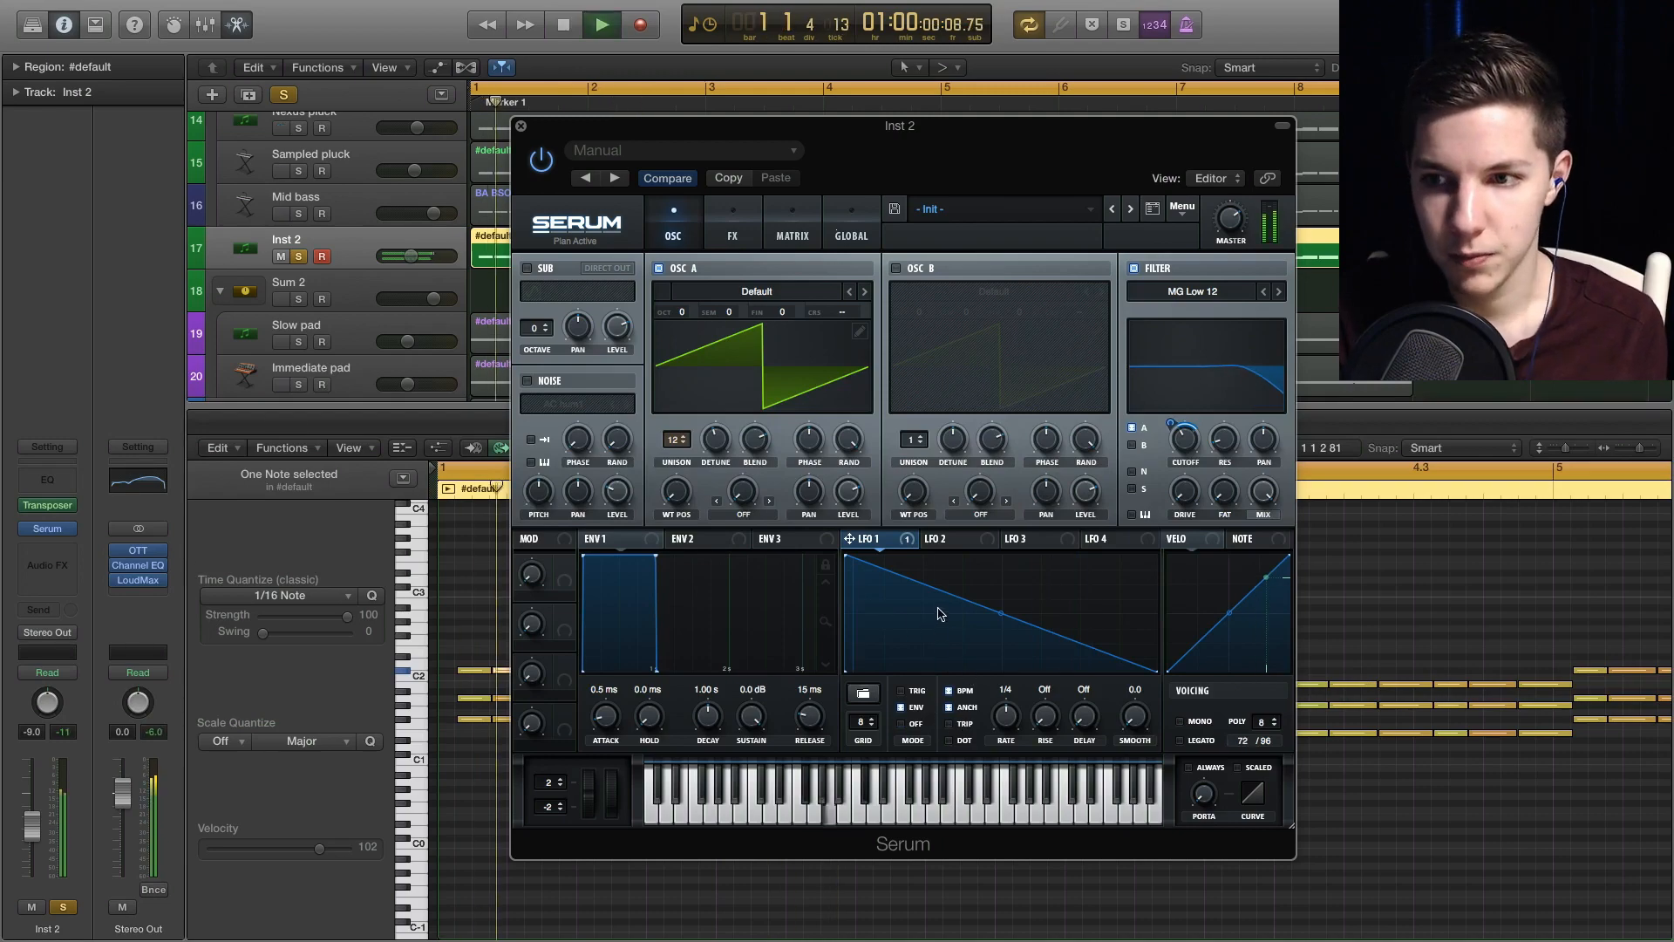
drag(1000, 614, 994, 641)
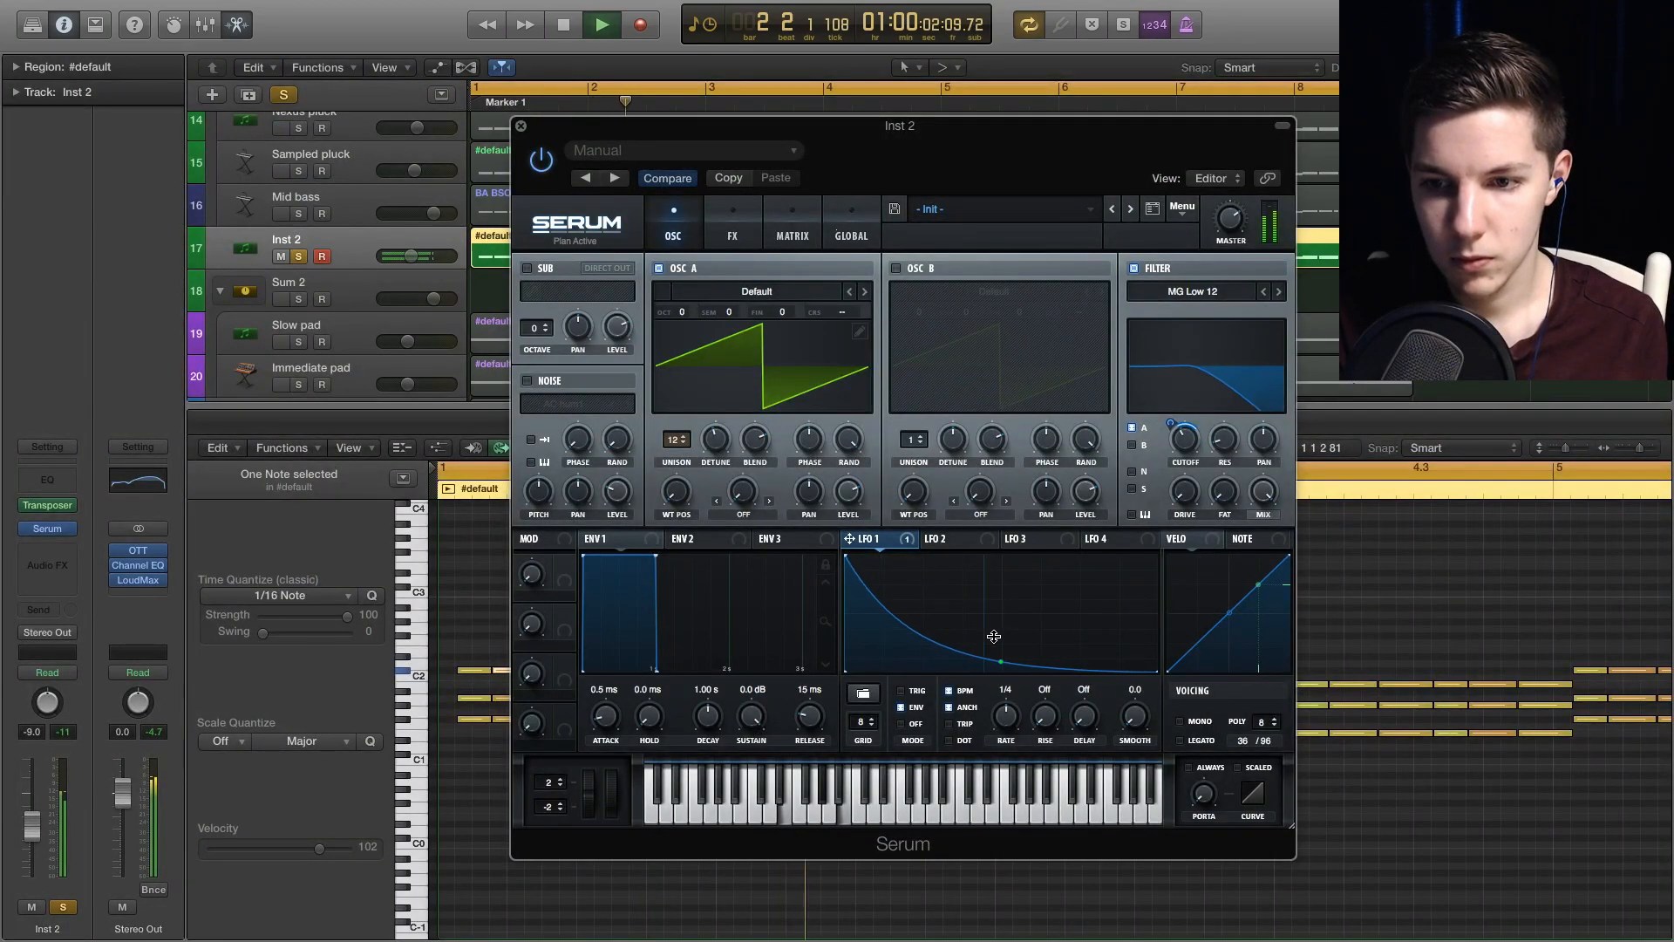
key(space)
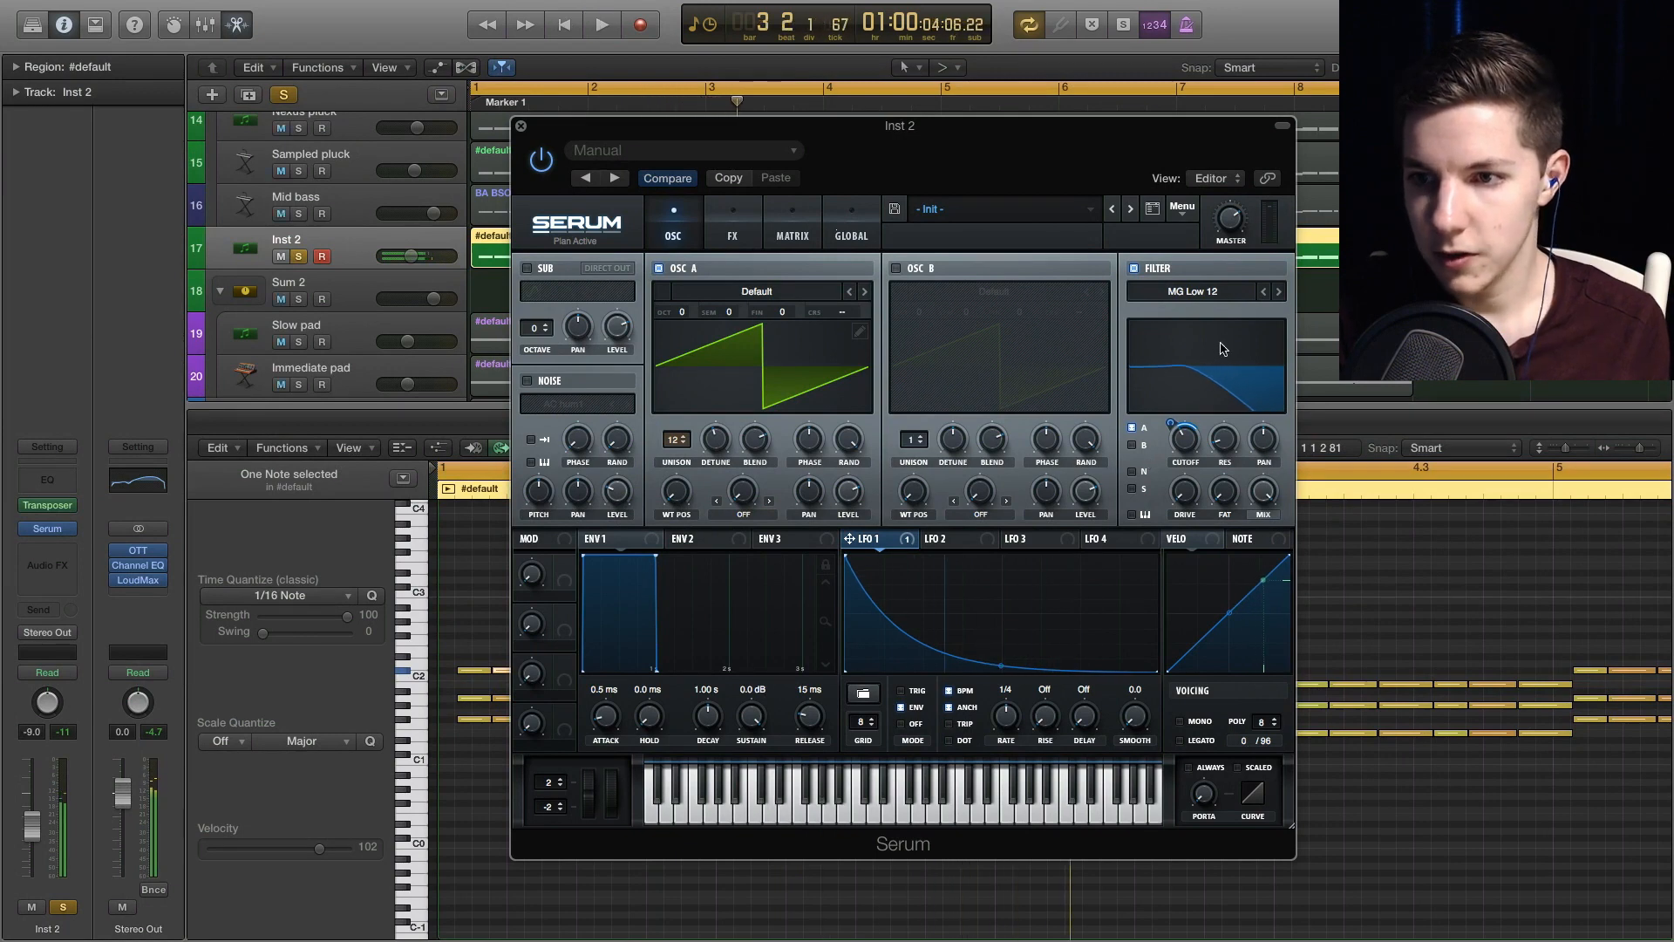
- Lower the filter cutoff to about 114 Hz while playing the Serum track
key(space)
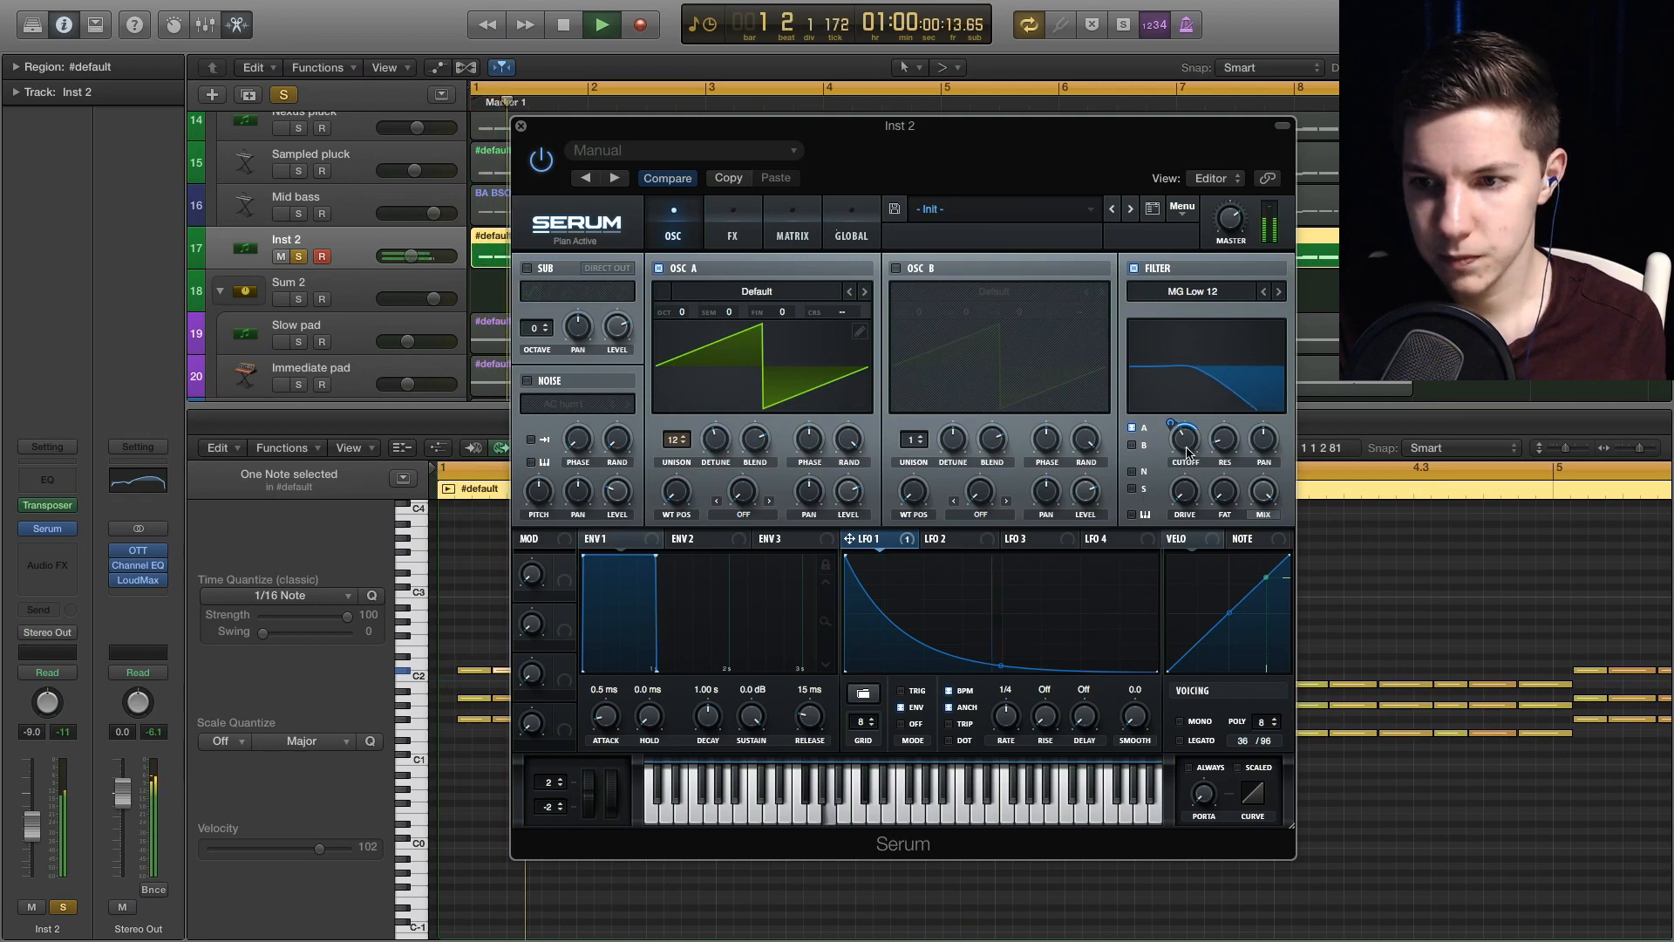
mouse_move(1184, 446)
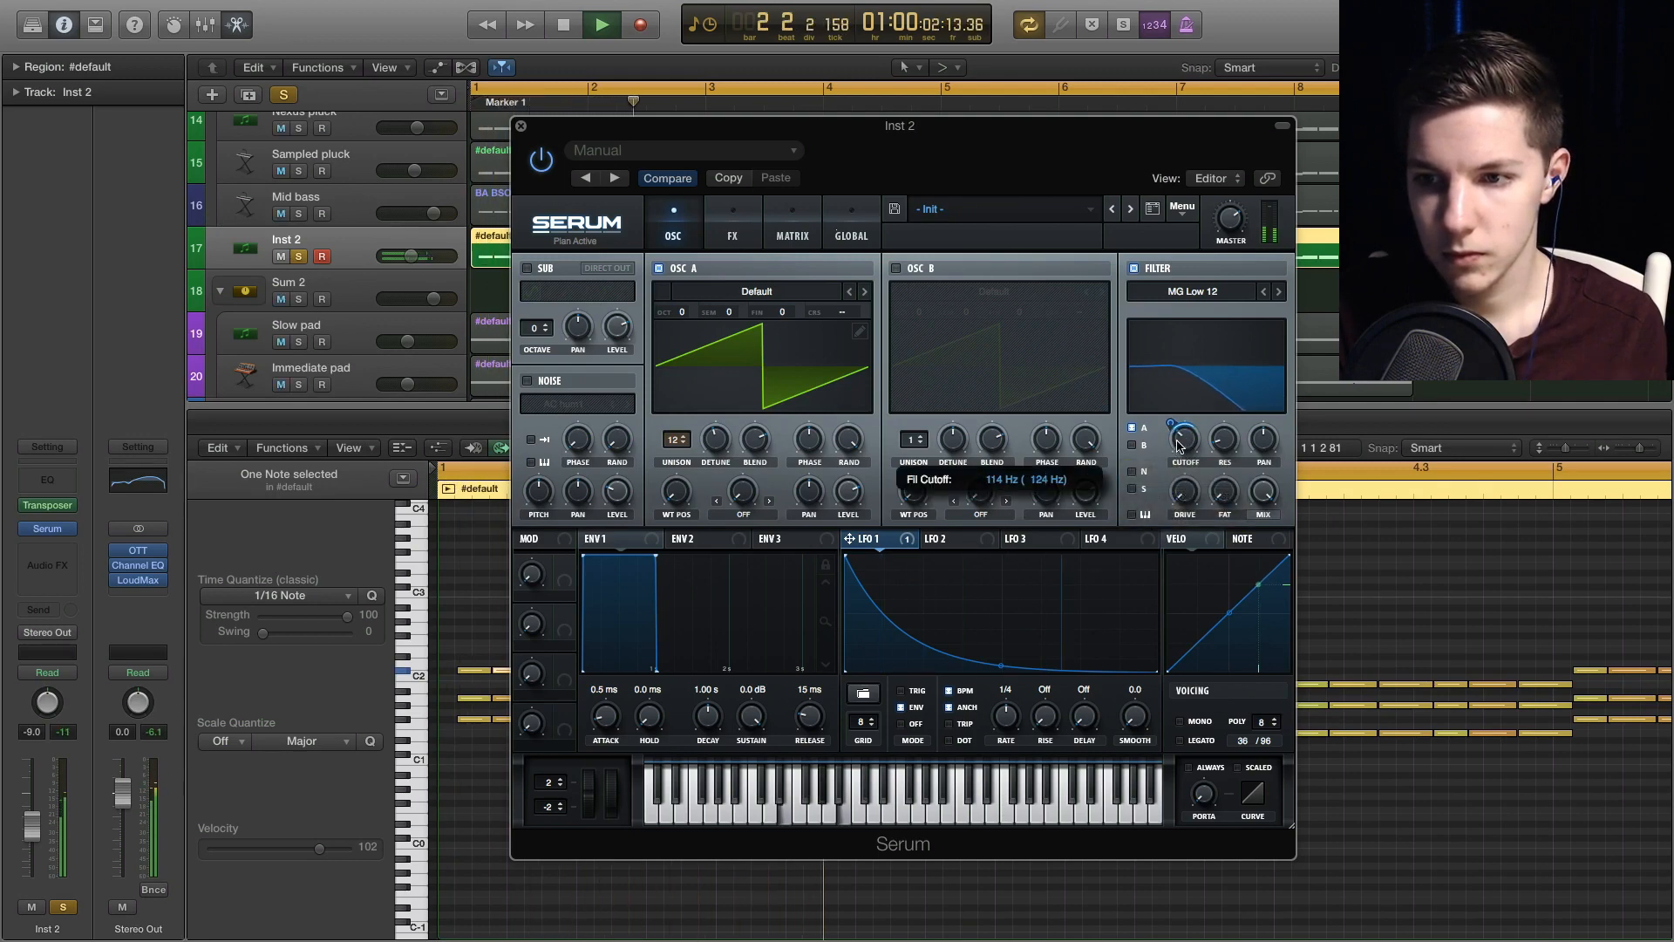
key(space)
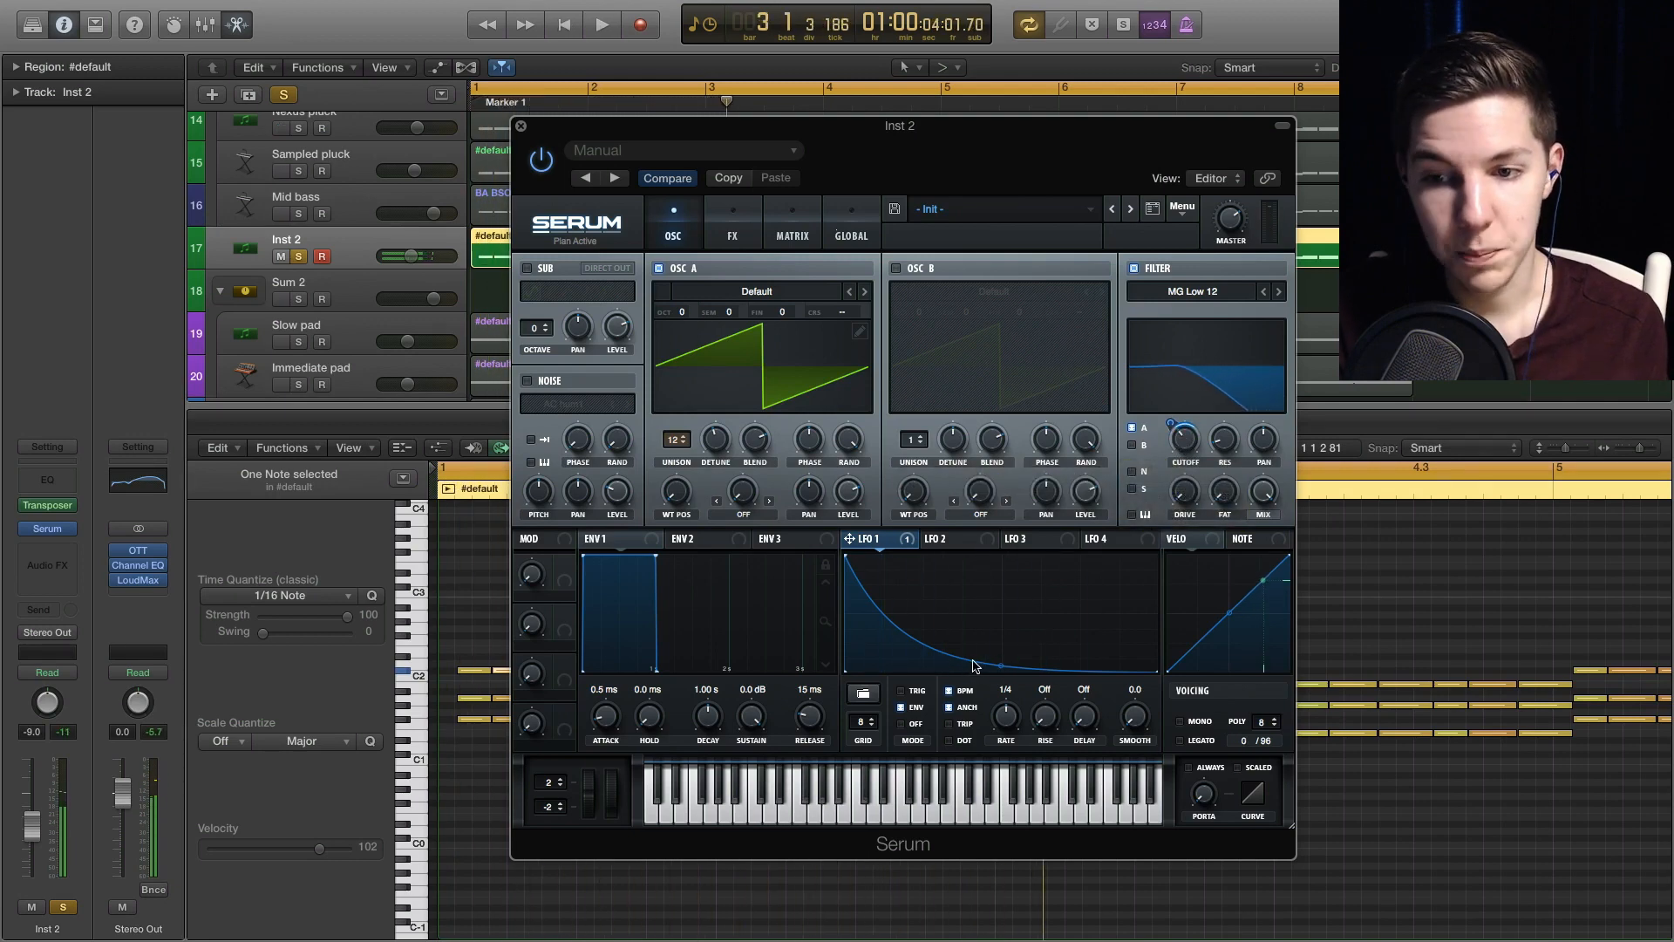
- Bend LFO 1's decay curve to a gentler slope and compare the resulting pluck during playback
drag(997, 662, 983, 620)
key(space)
key(space)
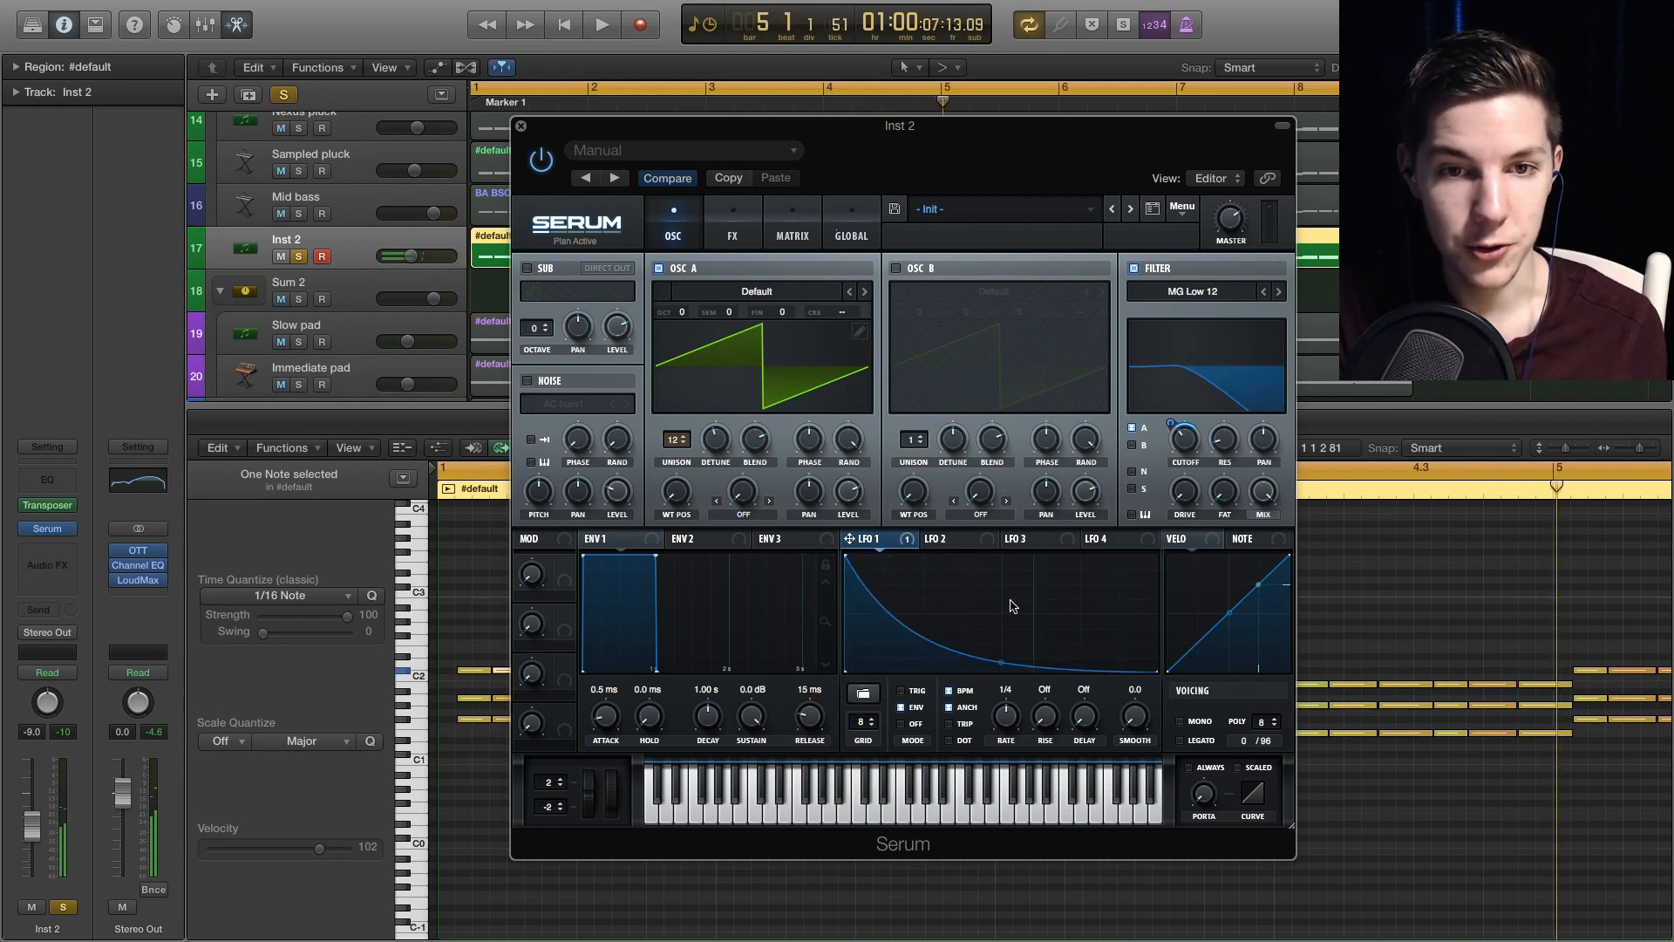
key(space)
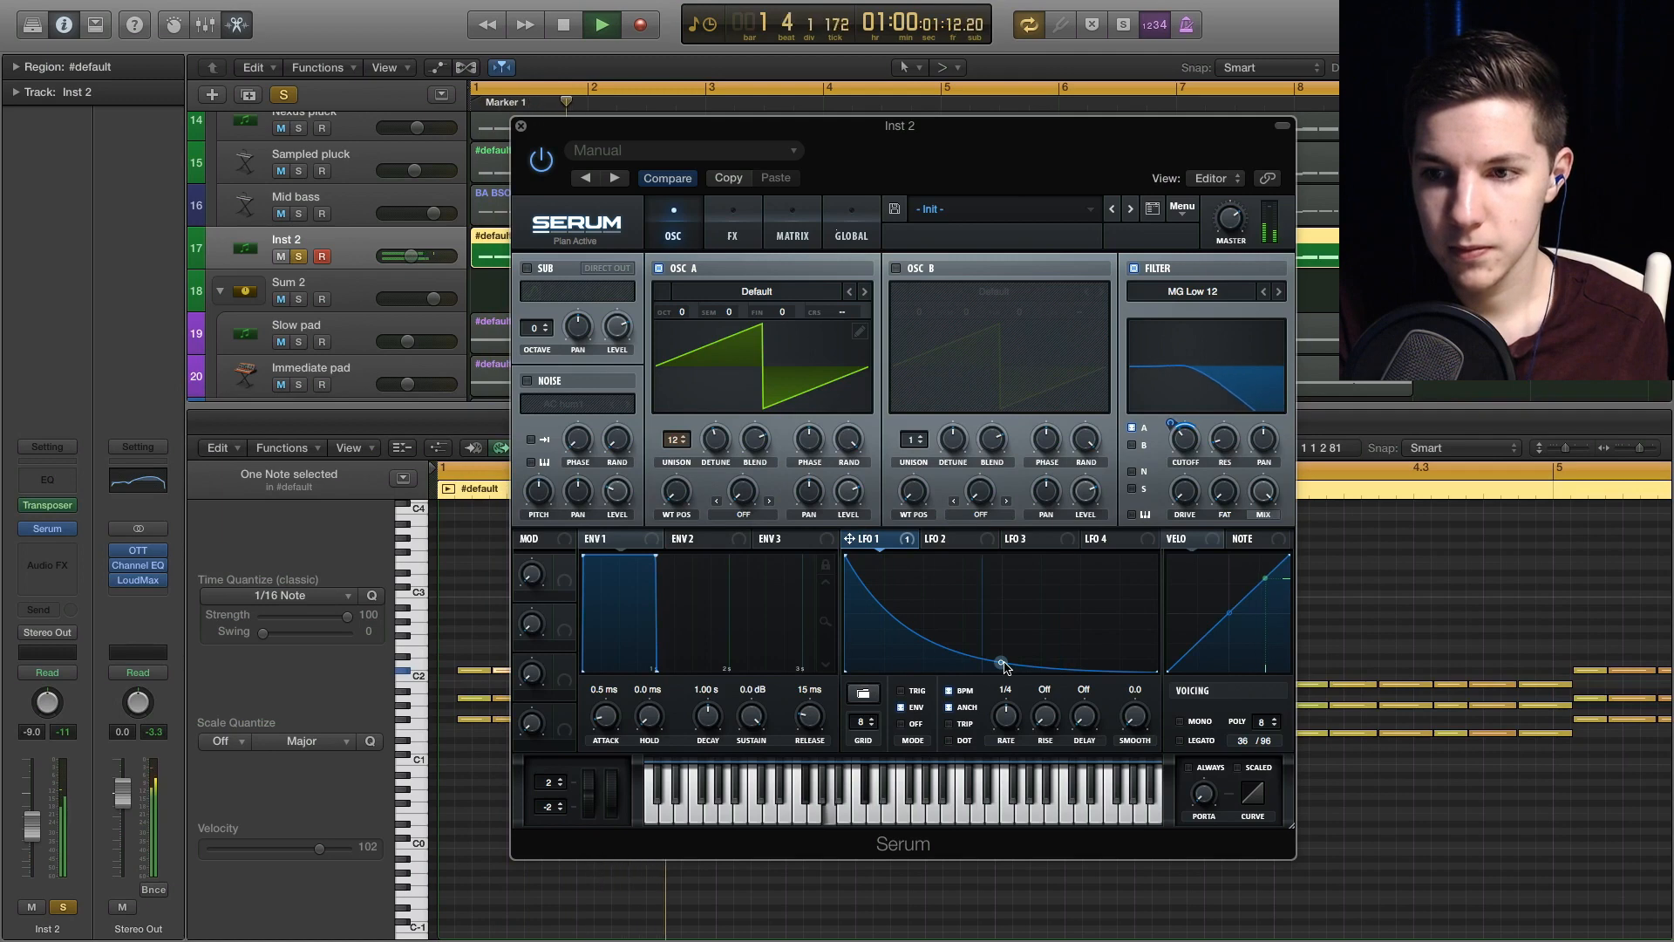
mouse_move(1005, 667)
mouse_down()
mouse_move(1027, 587)
mouse_move(1001, 644)
mouse_up()
key(space)
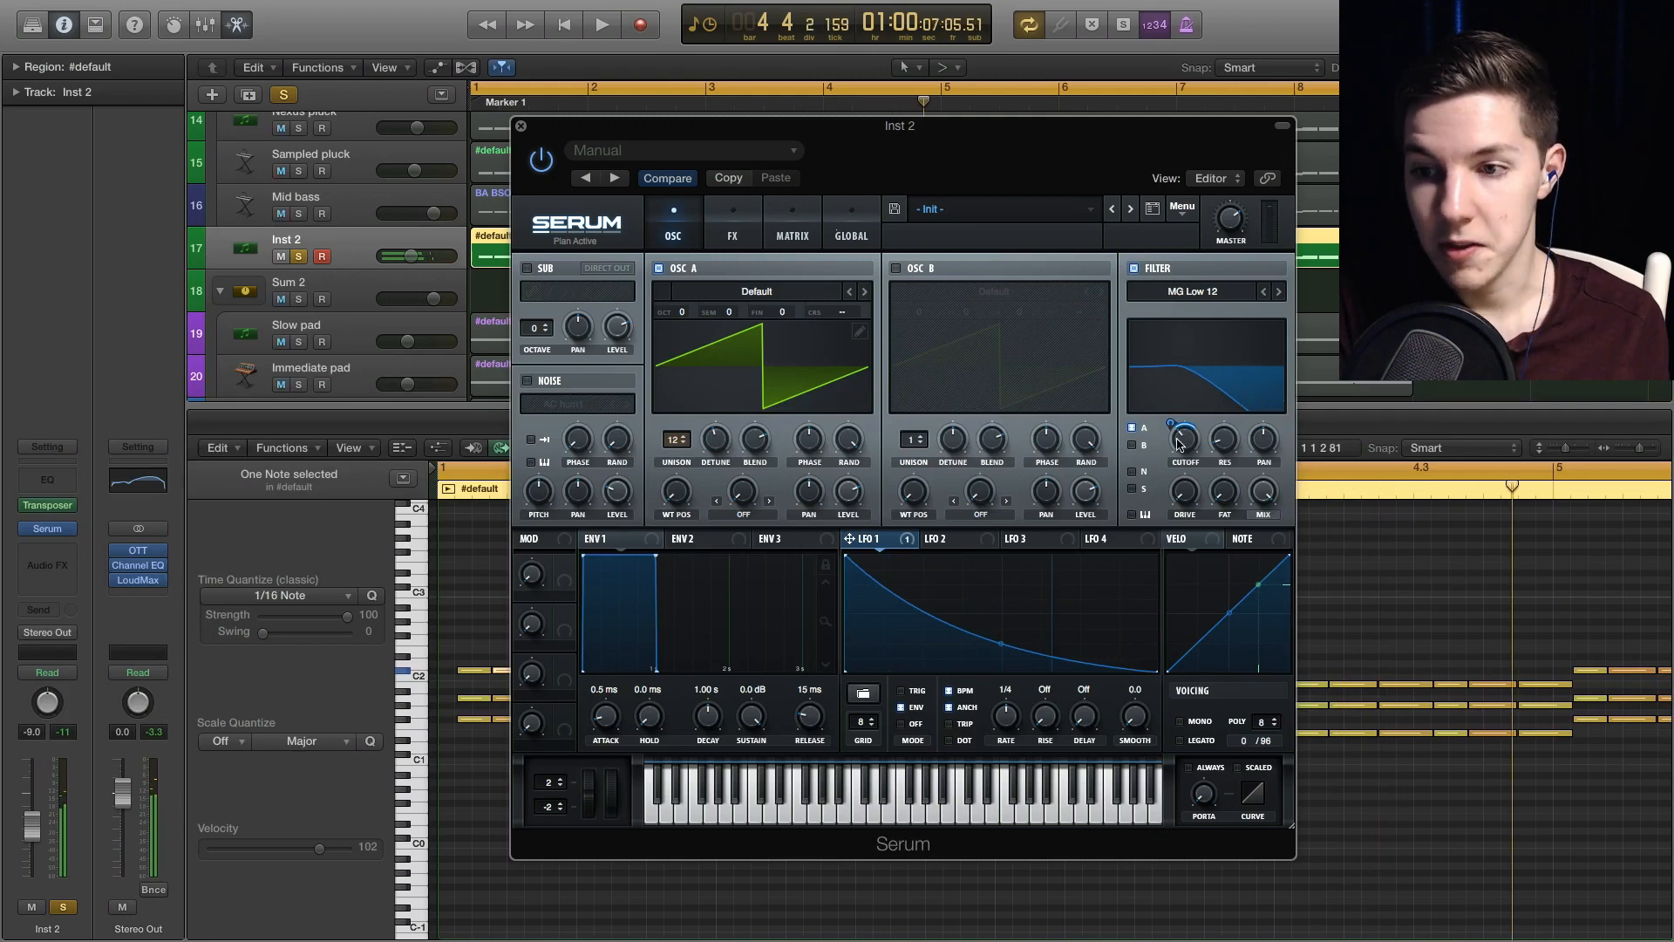
- Demonstrate the filter cutoff by sweeping it from about 17 Hz up to fully open during playback
mouse_move(1180, 445)
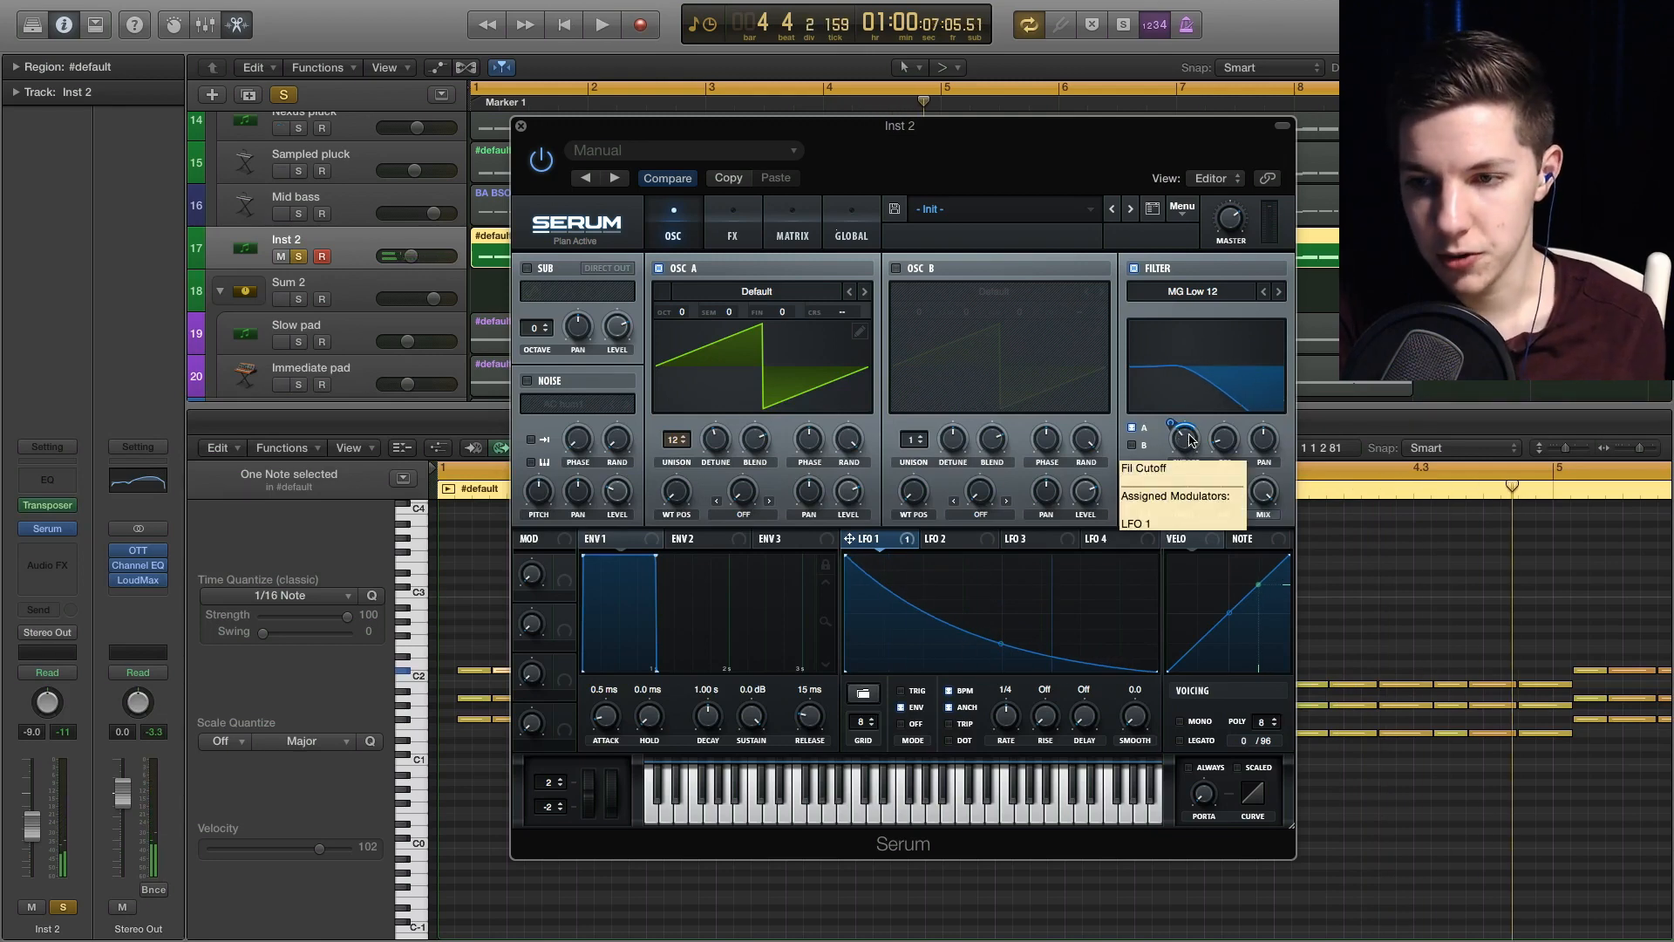
scroll(1189, 441, down, 5)
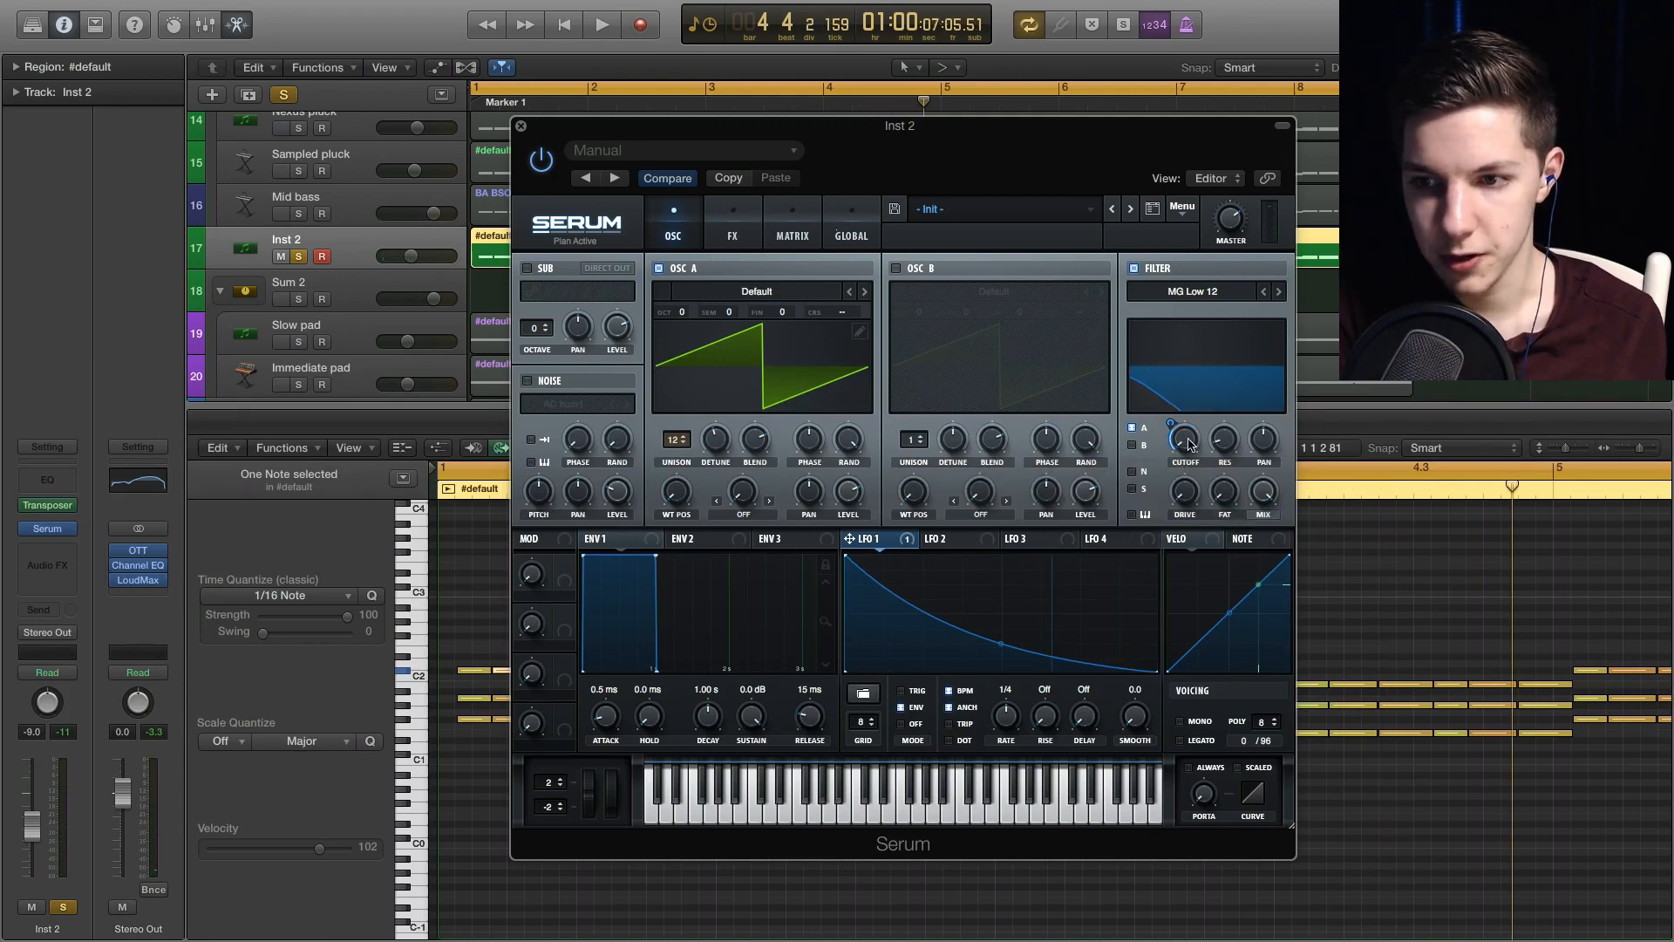
key(space)
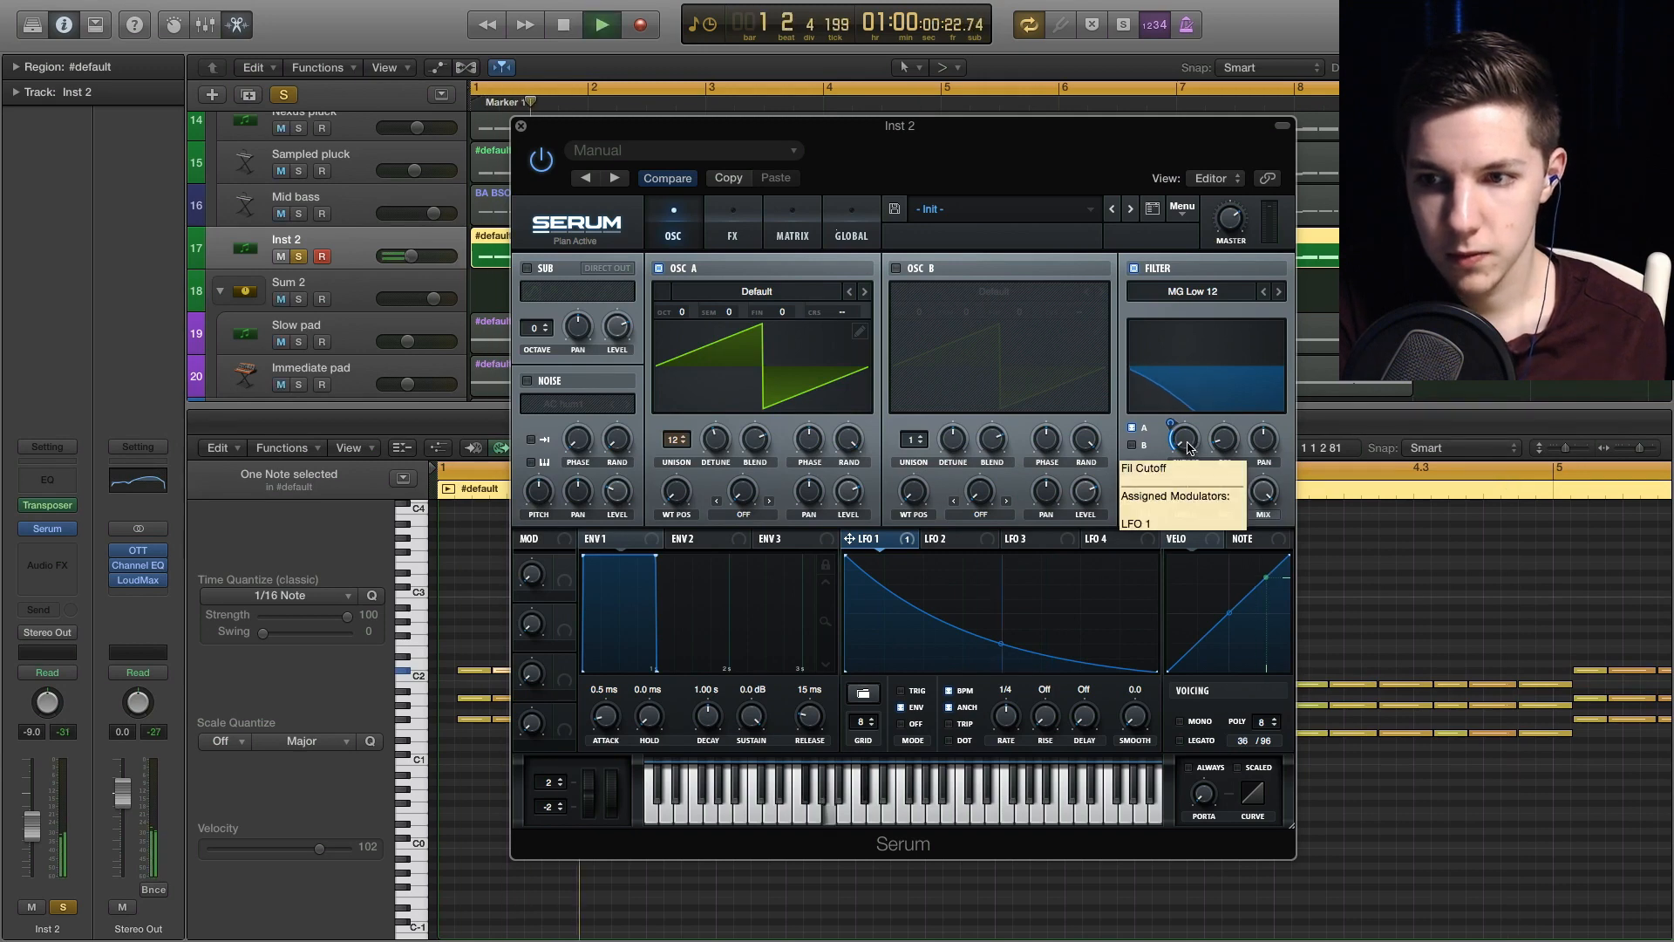
scroll(1189, 443, down, 1)
scroll(1189, 443, up, 1)
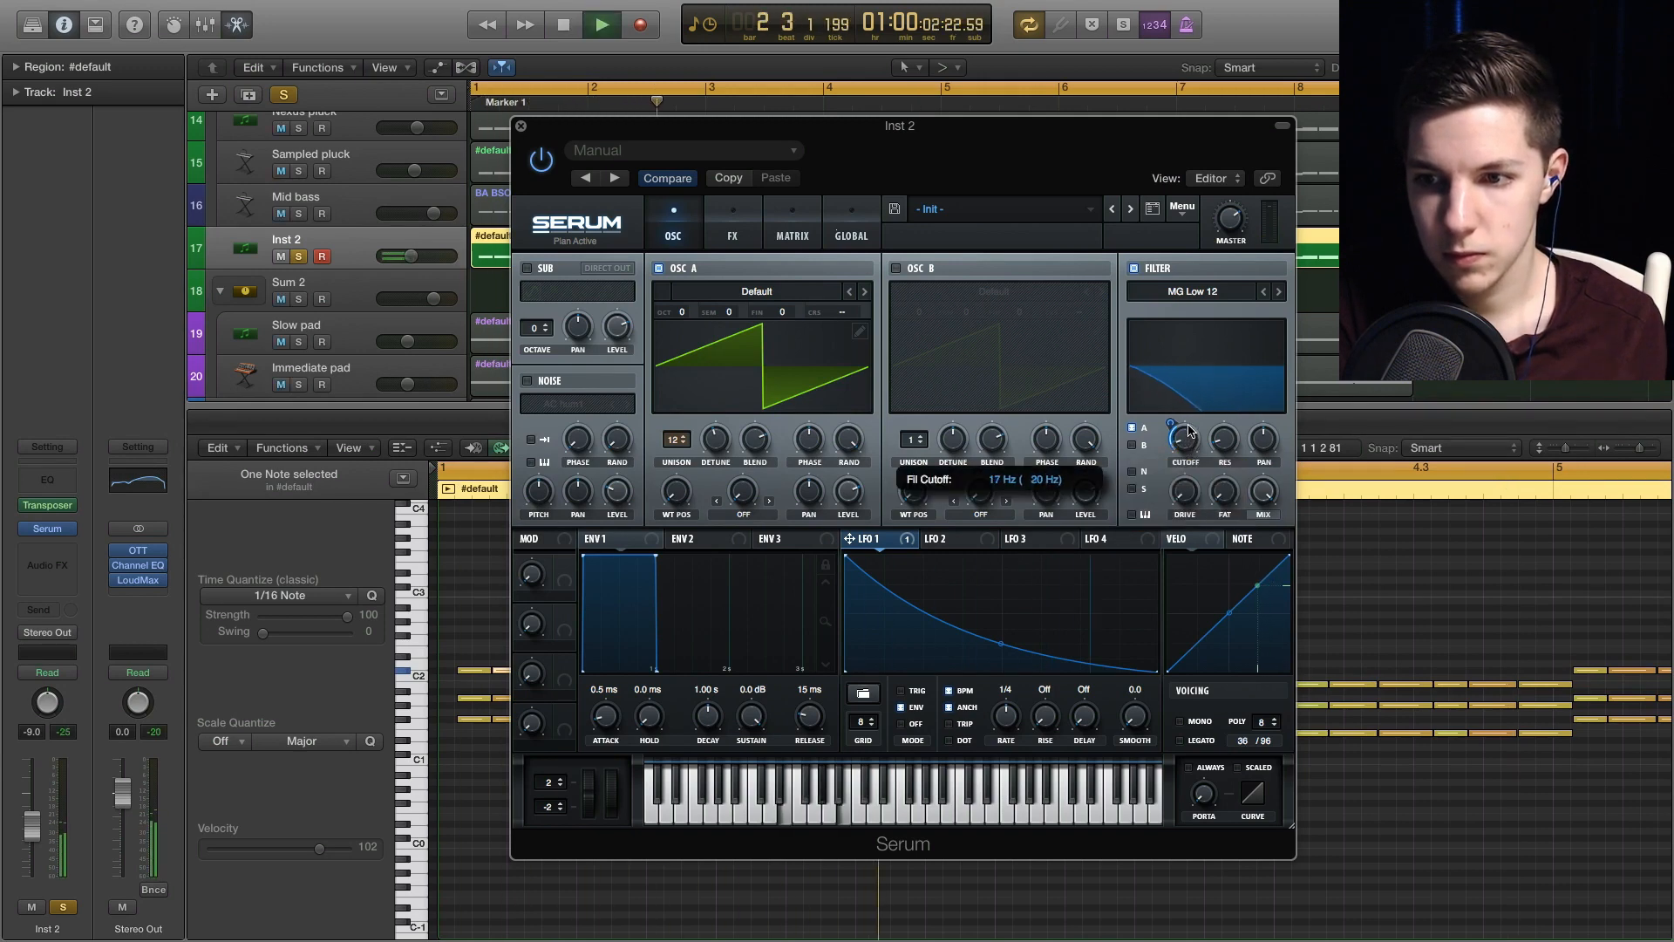
scroll(1186, 434, up, 2)
scroll(1181, 433, up, 1)
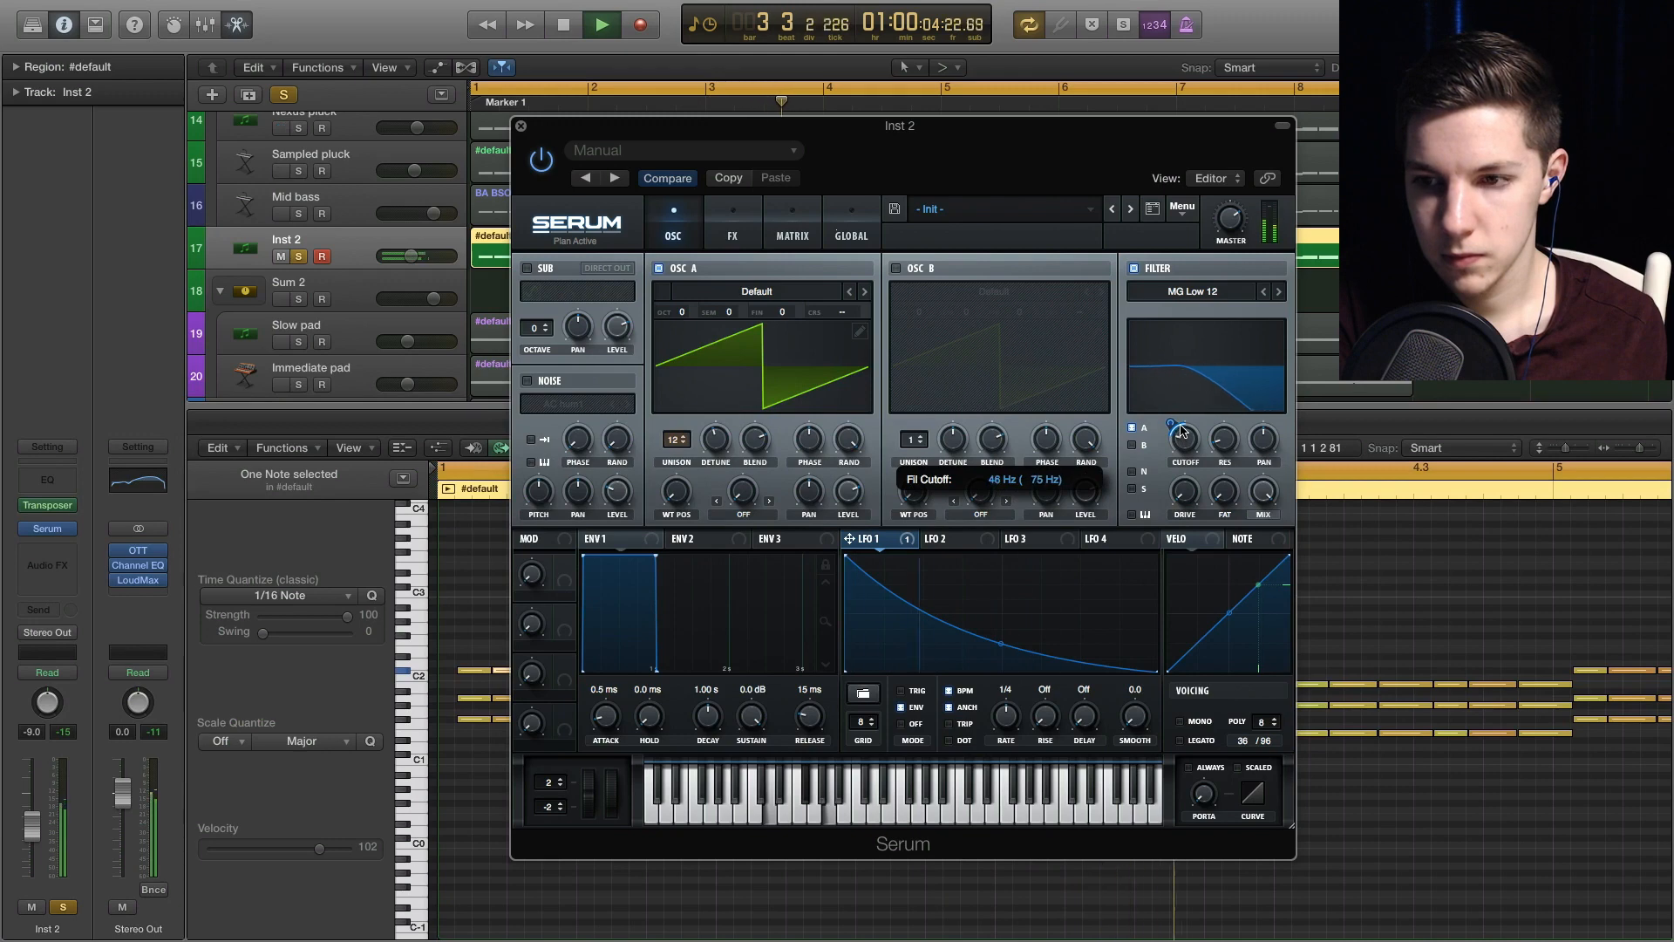
drag(1182, 425, 1188, 392)
scroll(1182, 438, up, 2)
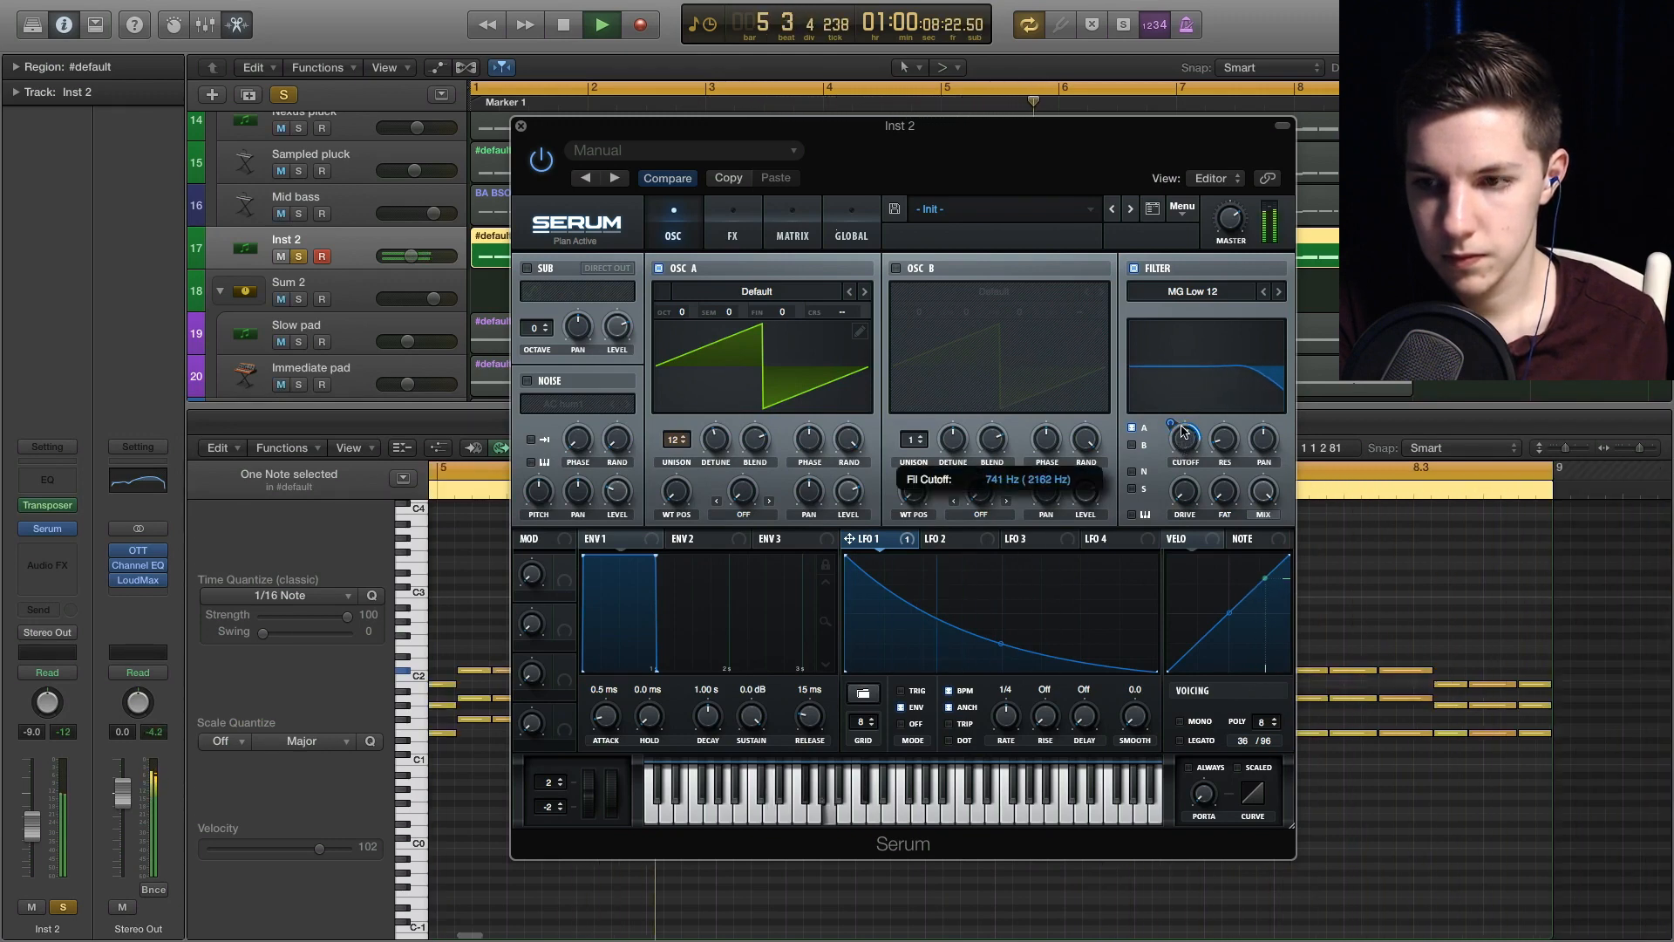
scroll(1182, 423, up, 4)
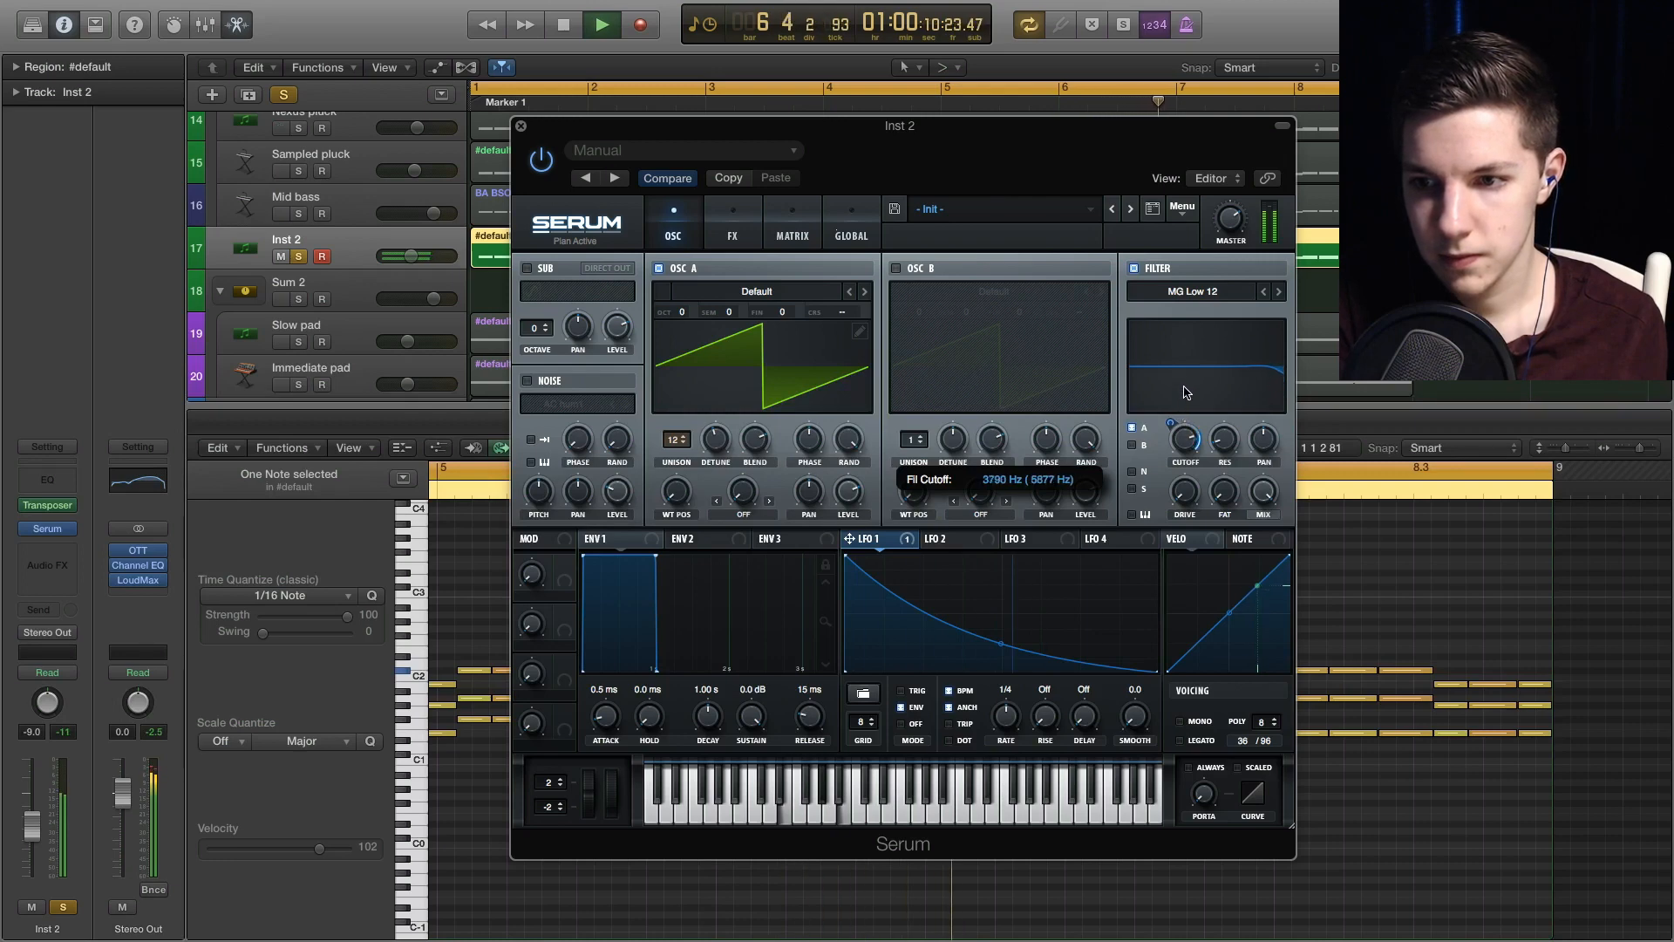
scroll(1184, 438, up, 1)
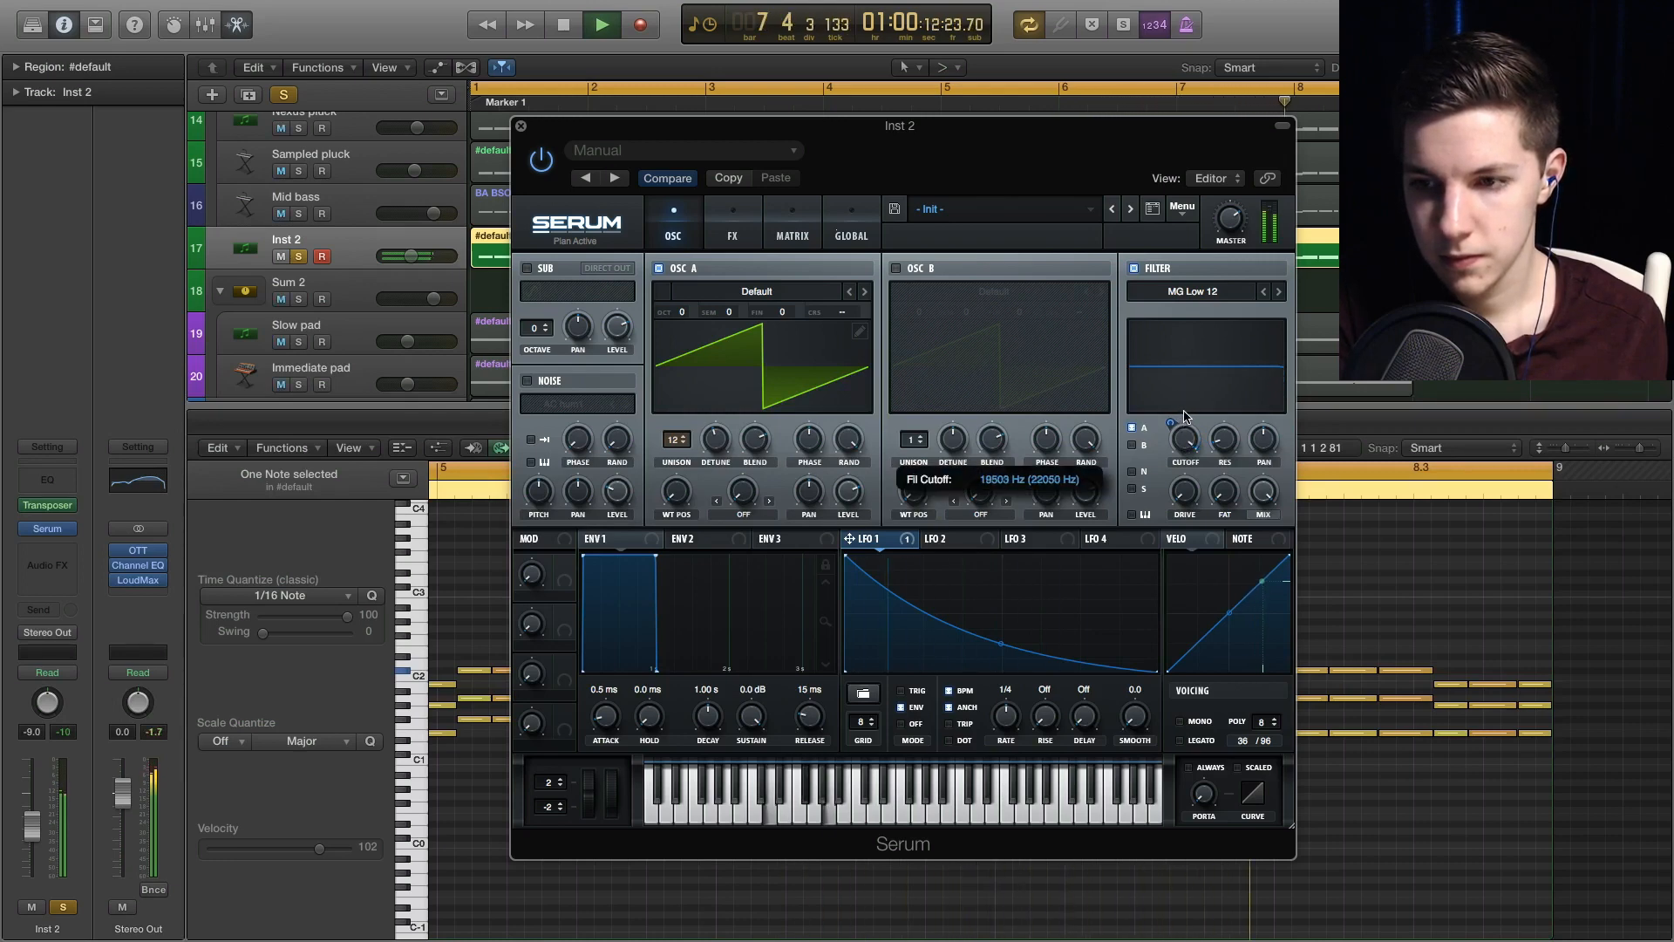
- Bring the filter cutoff back down, save the patch as PROG HOUSE TUTORIAL and close Serum's window
drag(1184, 417, 1179, 559)
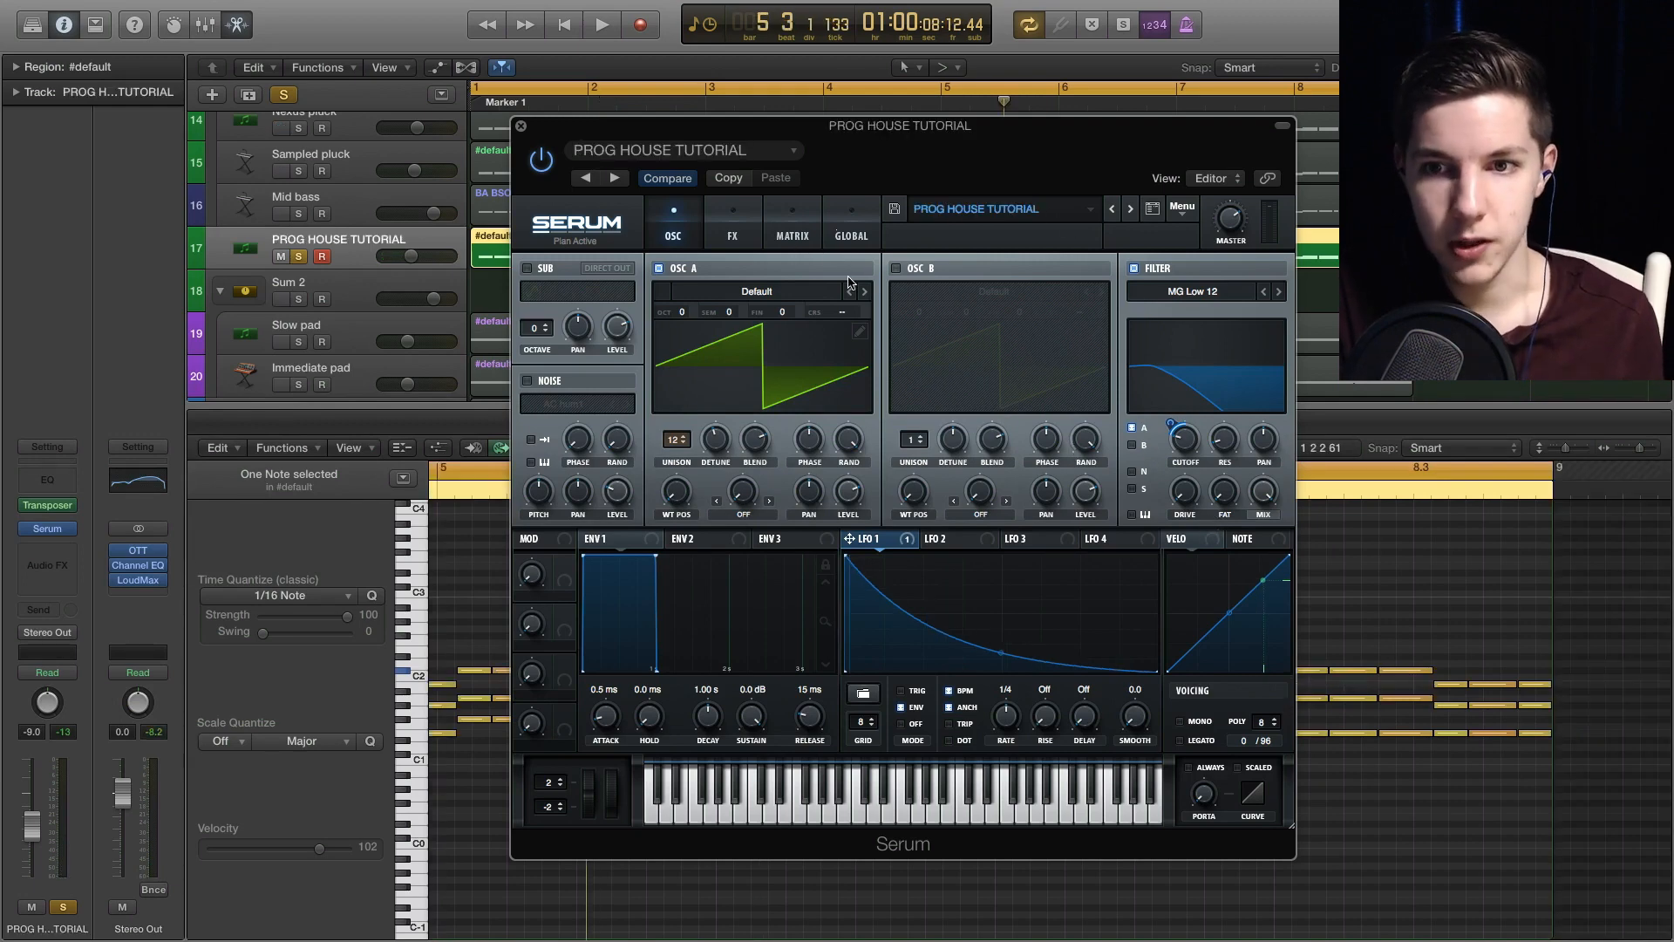
click(521, 124)
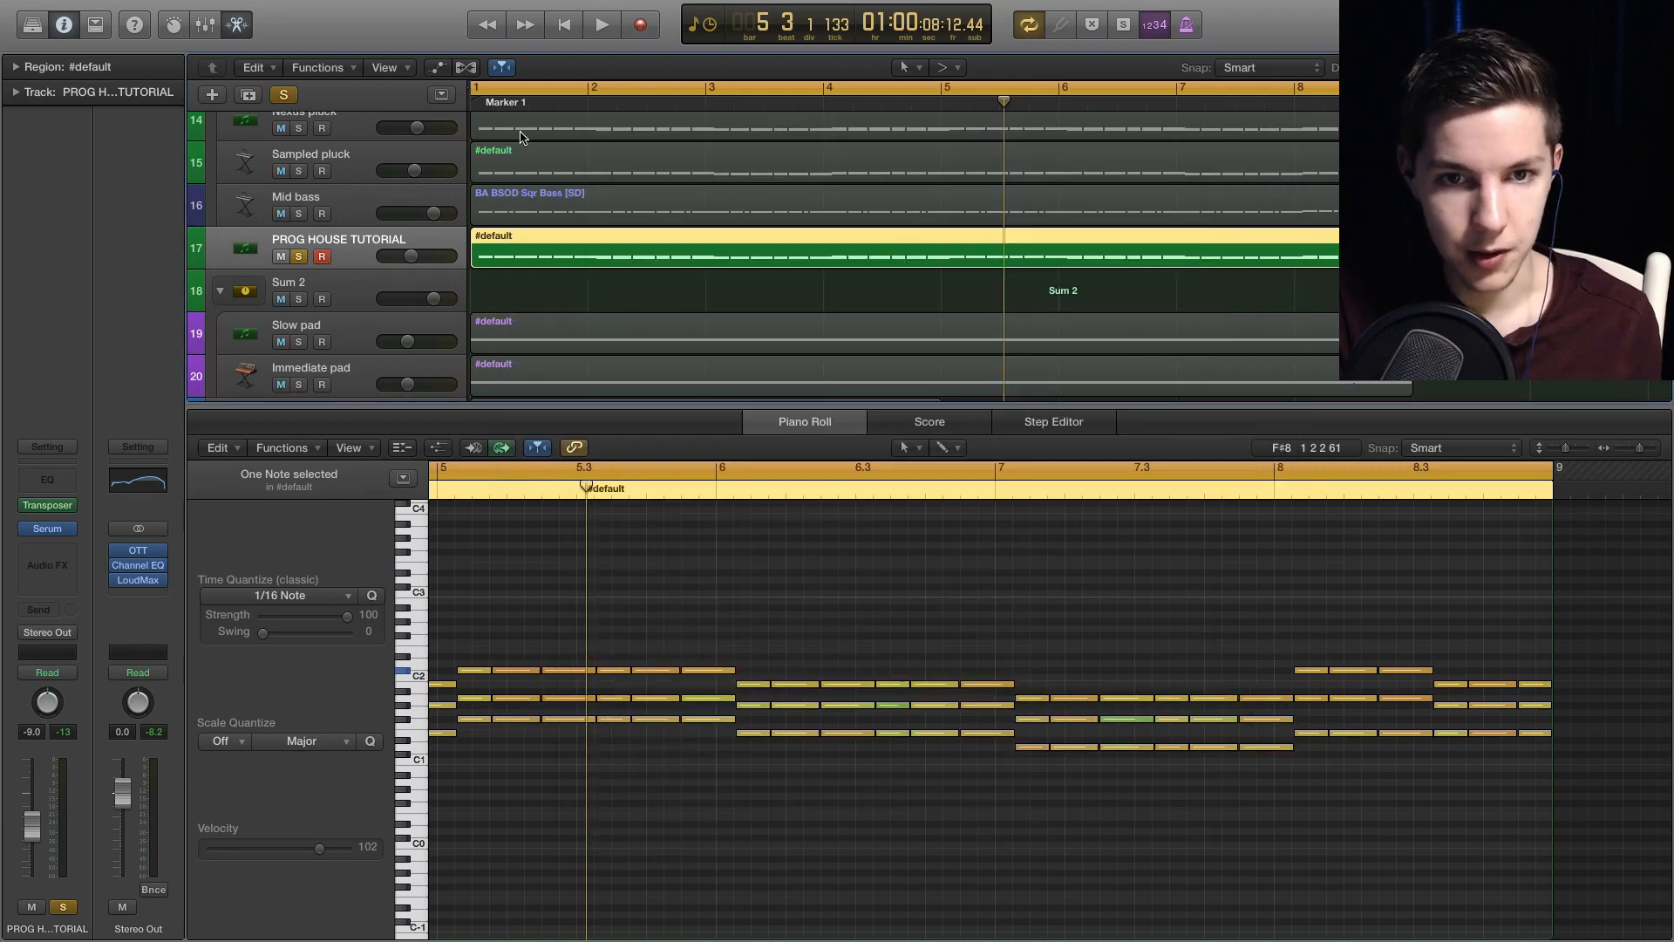
- Play the PROG HOUSE TUTORIAL track, then unsolo and mute it
key(space)
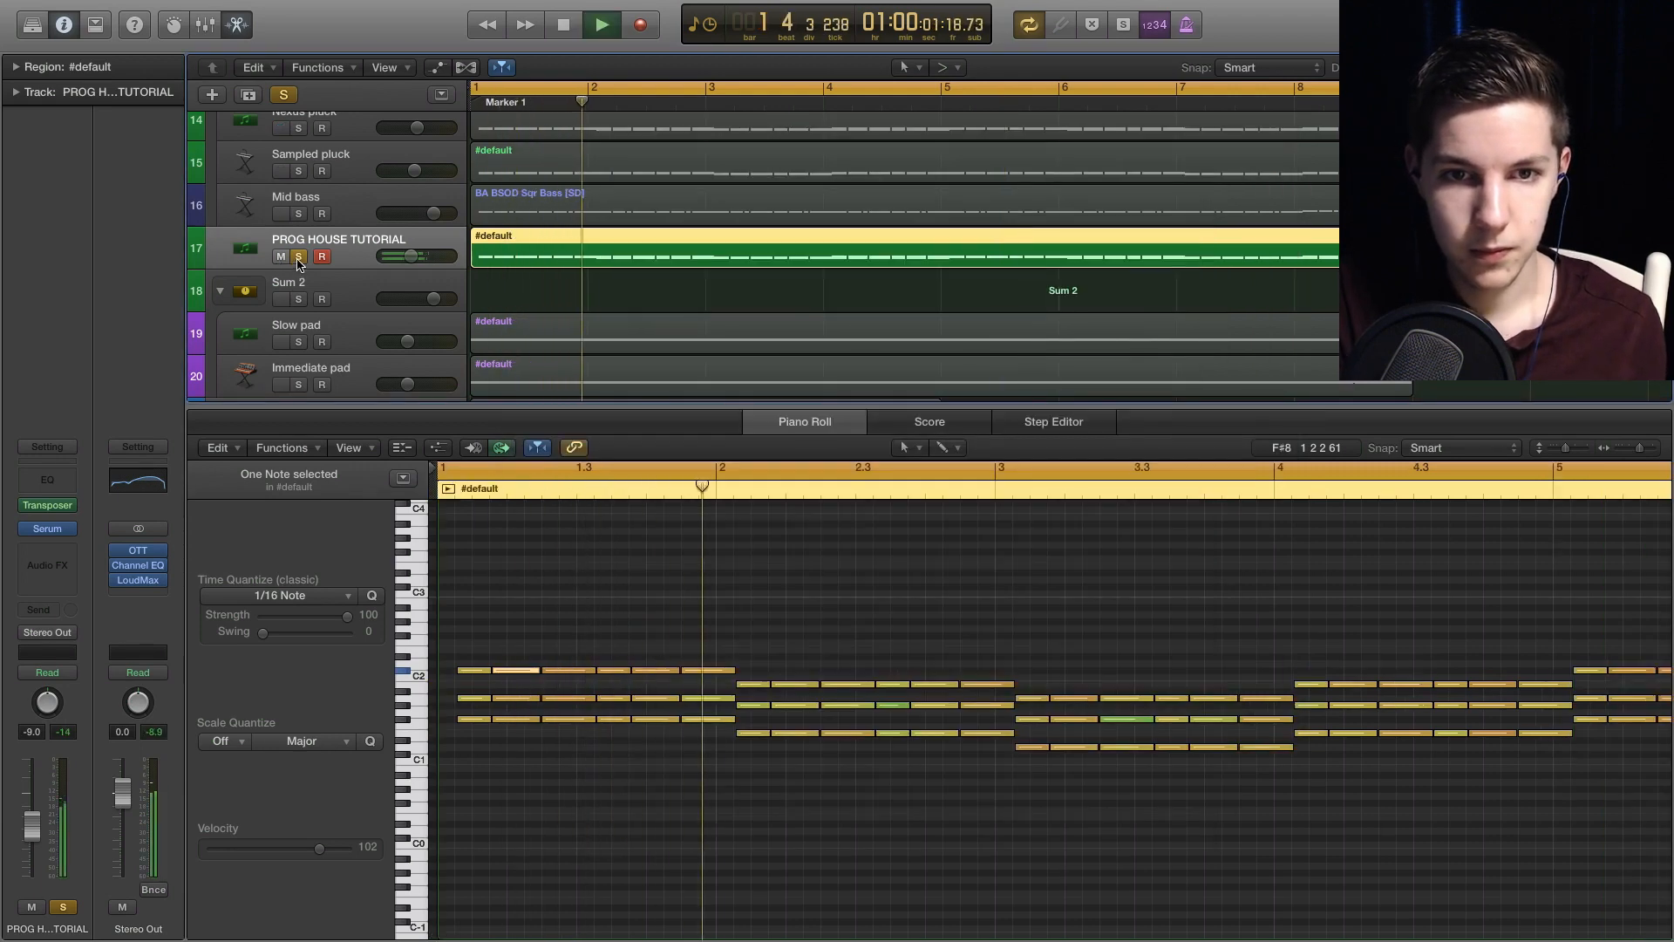
click(298, 257)
click(281, 256)
- Solo the Nexus pluck and Sampled pluck tracks and play them together
scroll(607, 231, up, 3)
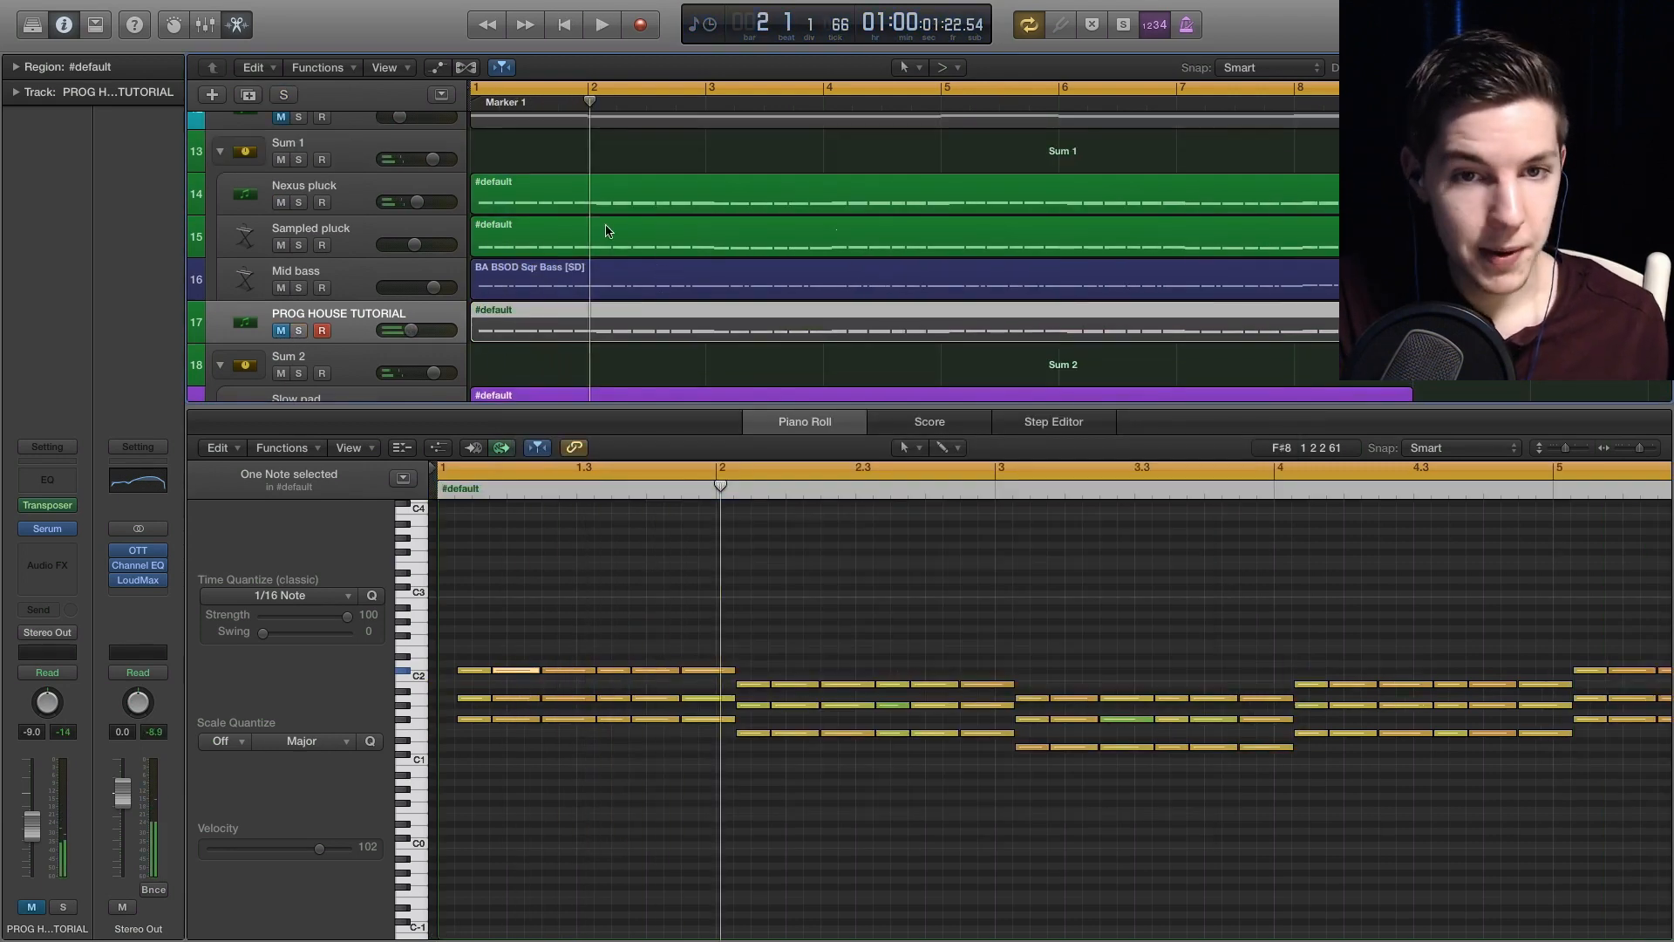
click(298, 202)
click(298, 245)
key(space)
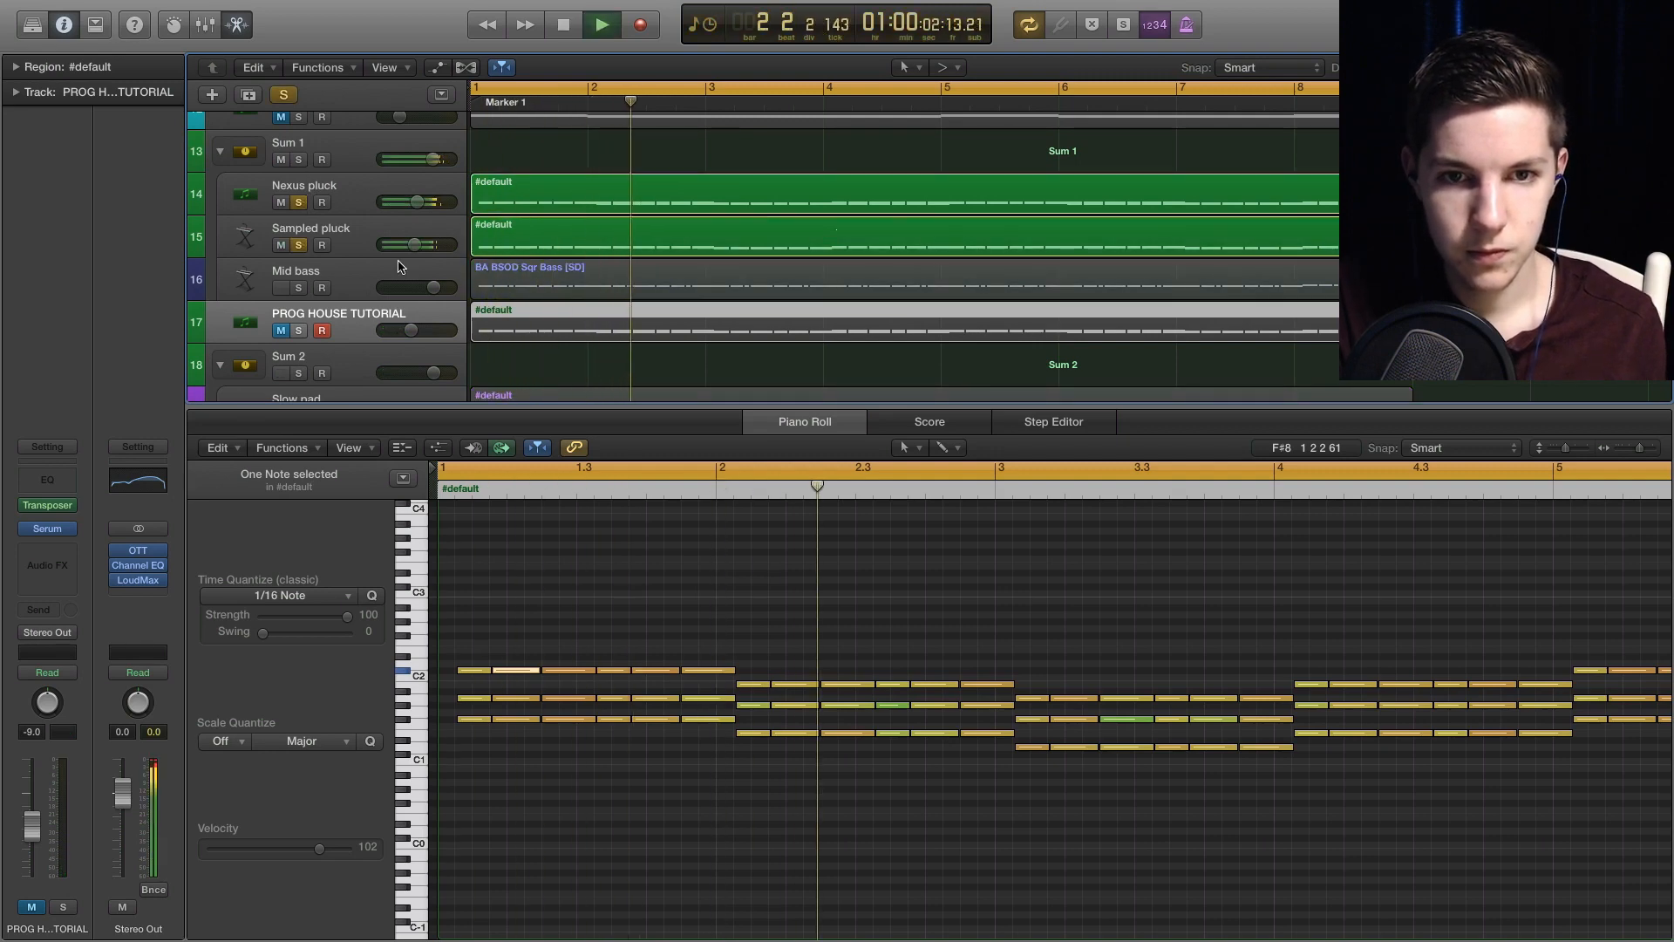
- Hide the Piano Roll, solo Kick through Low bass along with the Sum 1 stack, and play the combination
scroll(541, 239, up, 1)
scroll(545, 240, up, 2)
key(e)
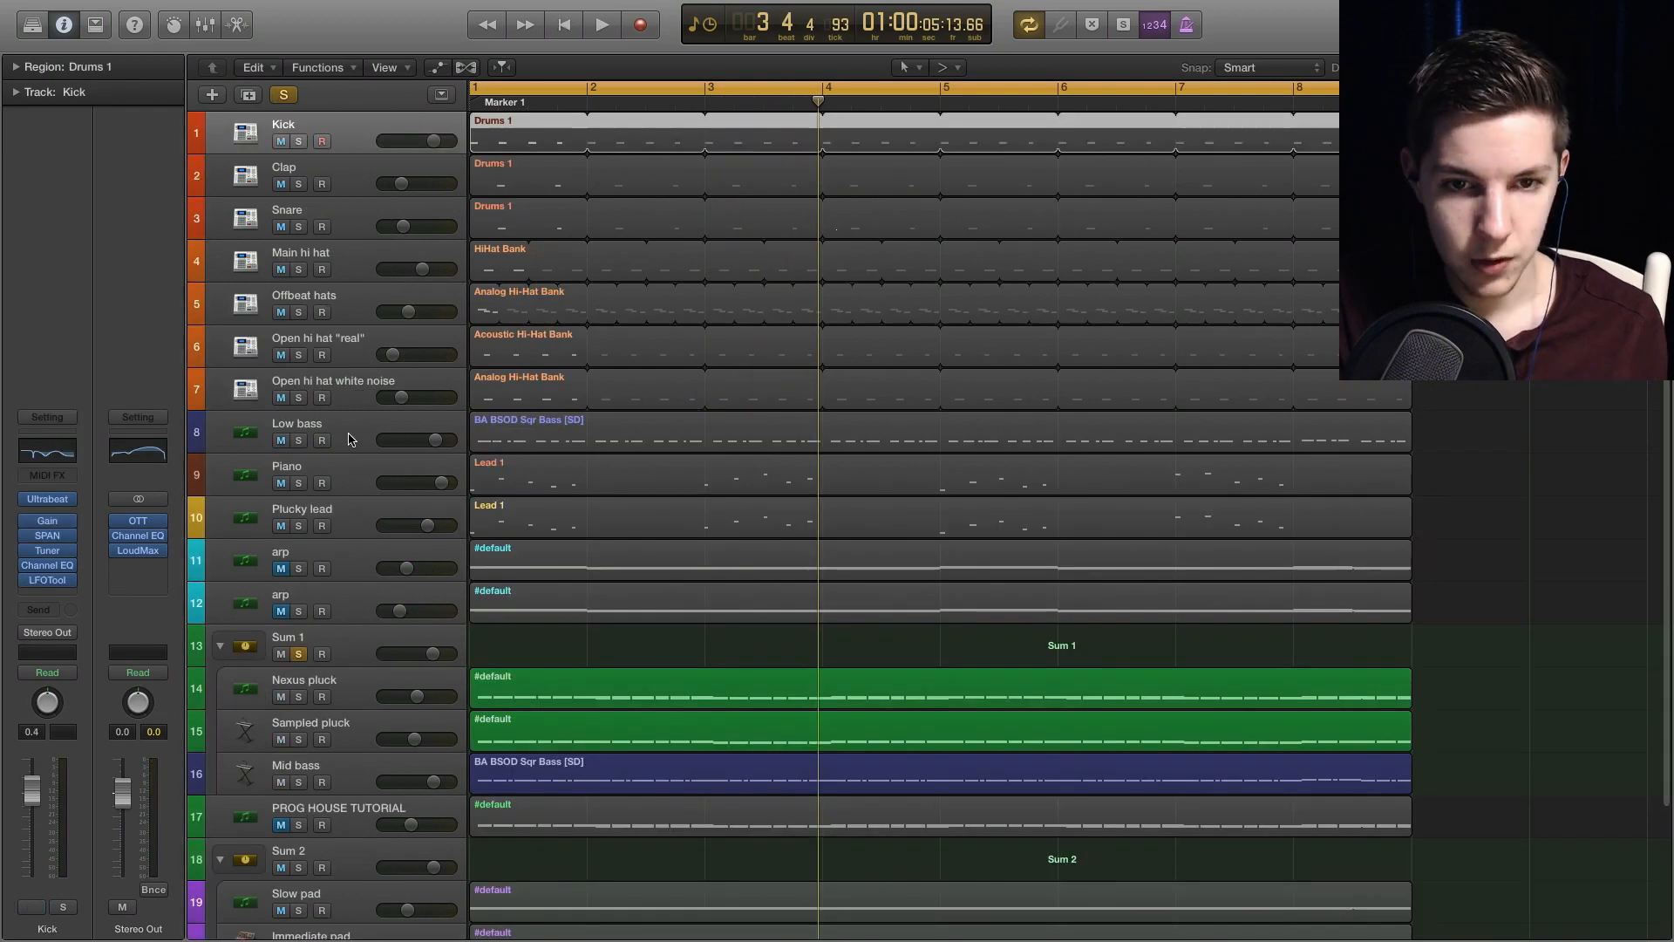
shift+click(349, 439)
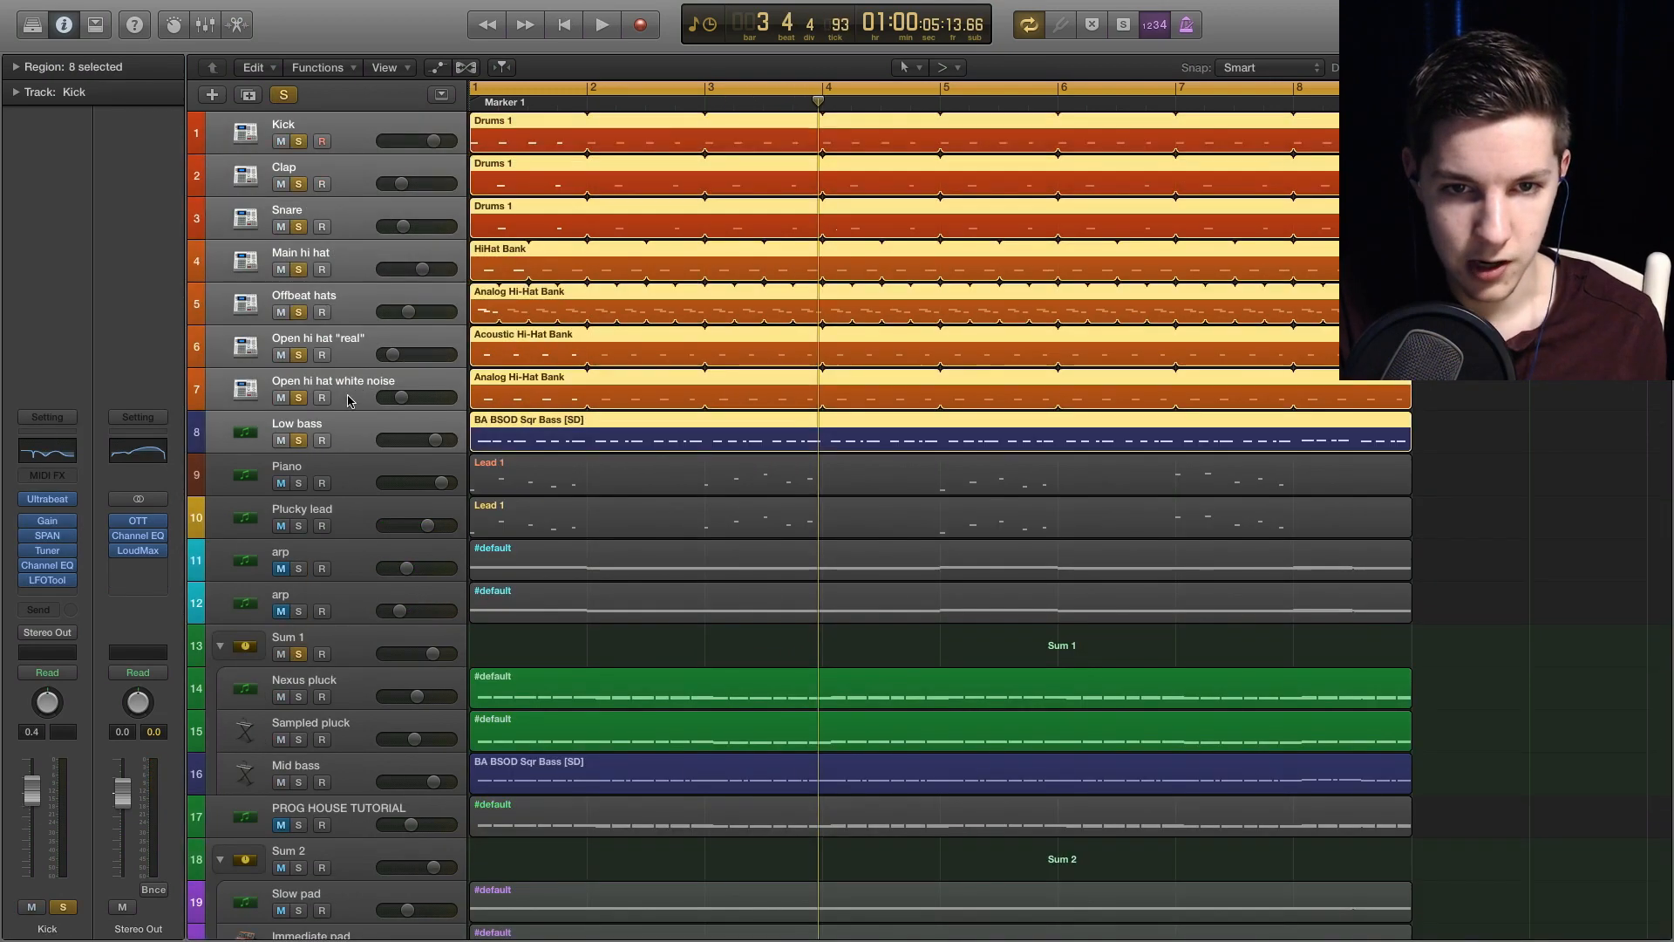
key(s)
key(space)
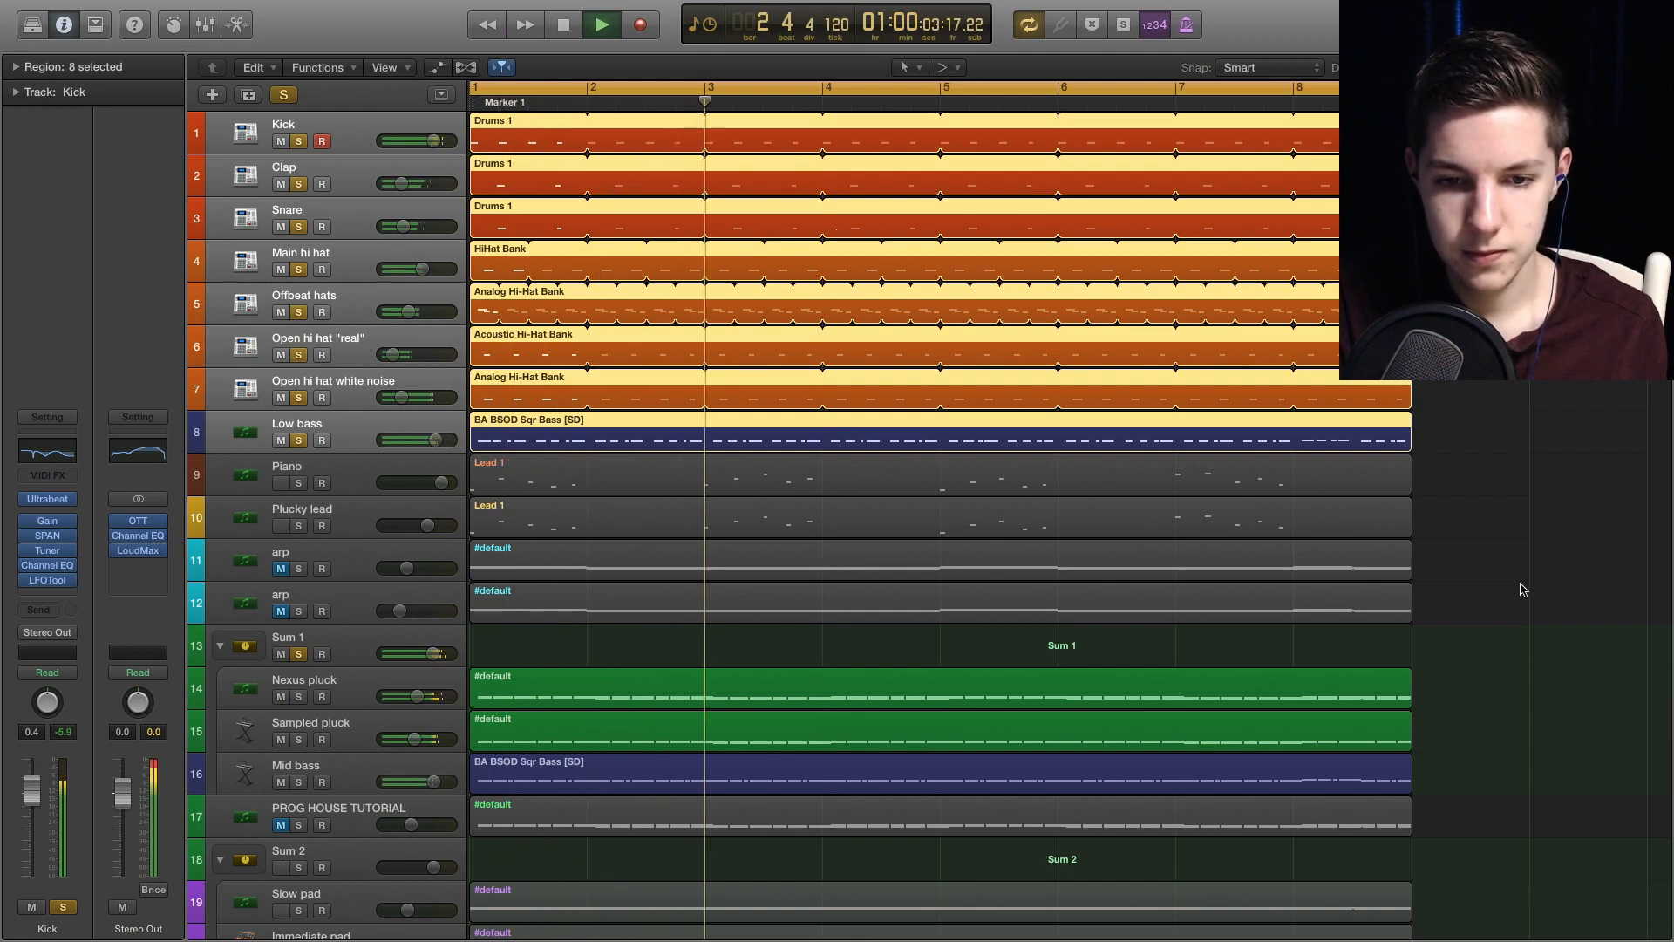
scroll(1522, 589, down, 1)
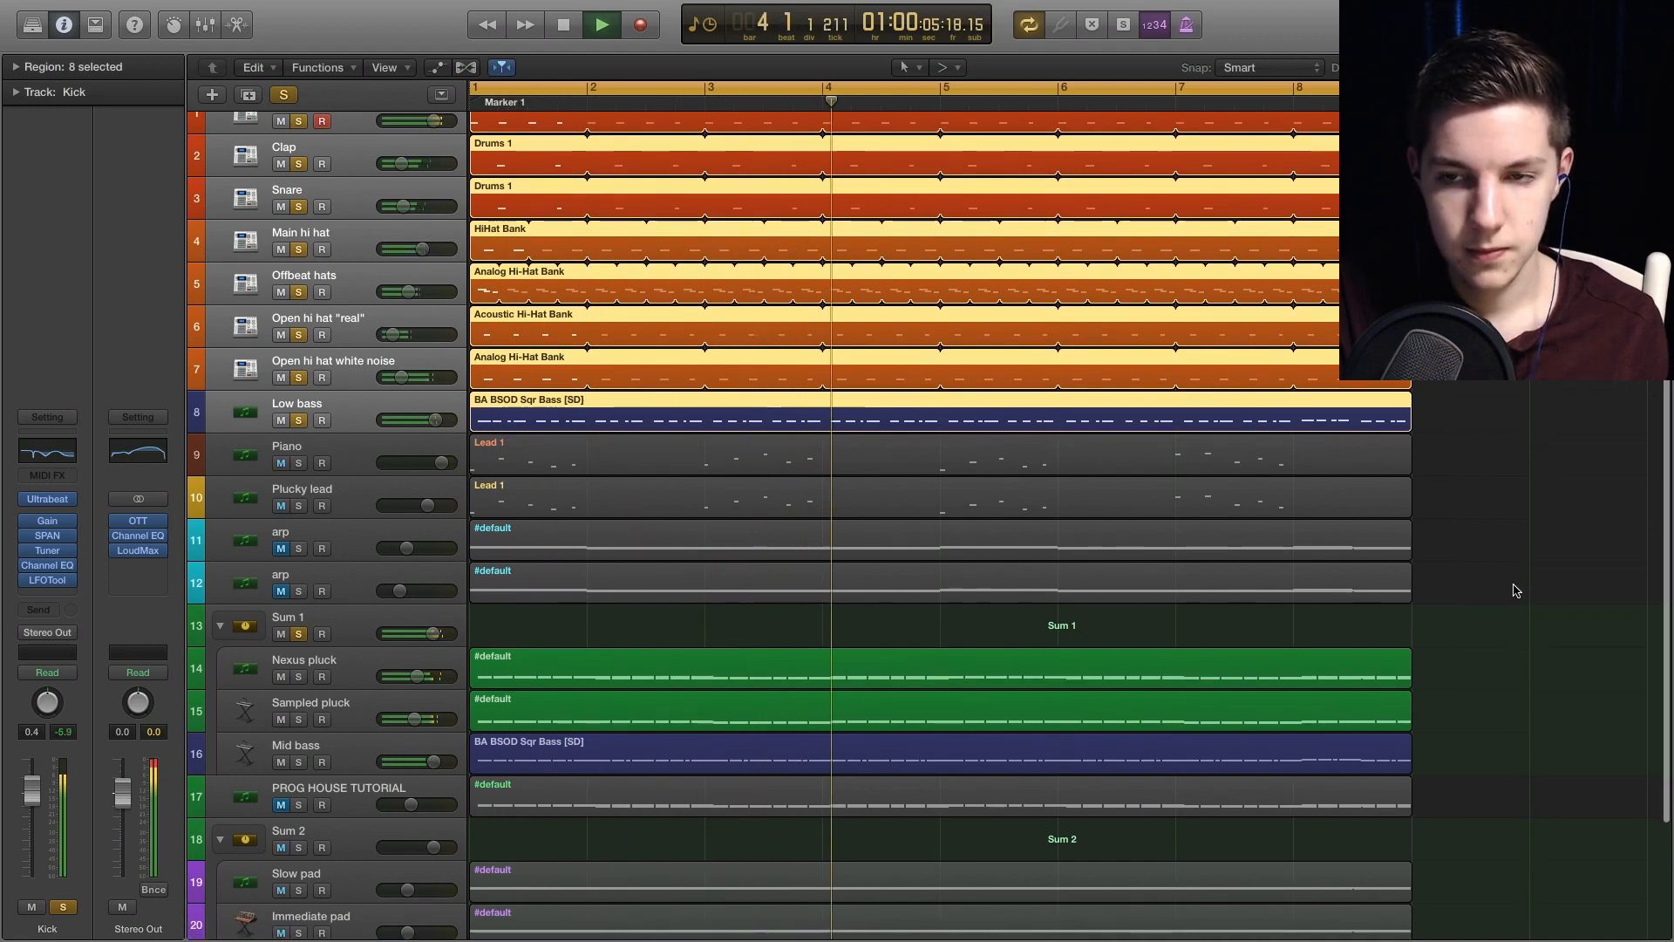
- Stop playback, clear all track solos, and solo and play the Piano track
key(space)
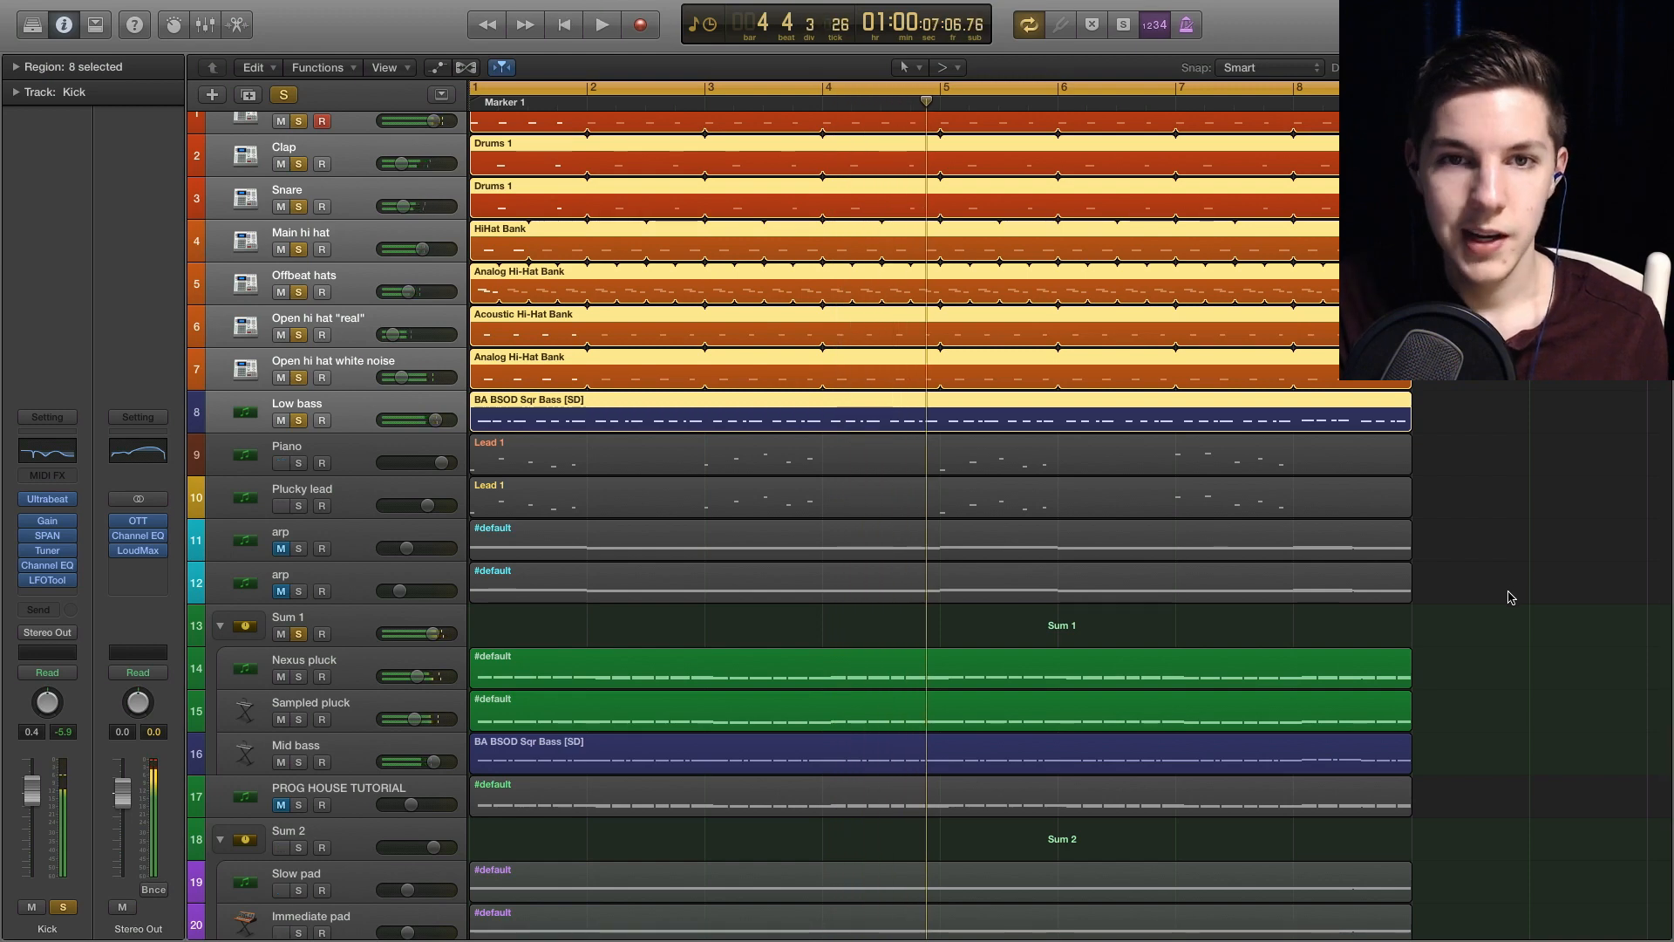
scroll(1511, 593, down, 5)
scroll(1324, 464, up, 1)
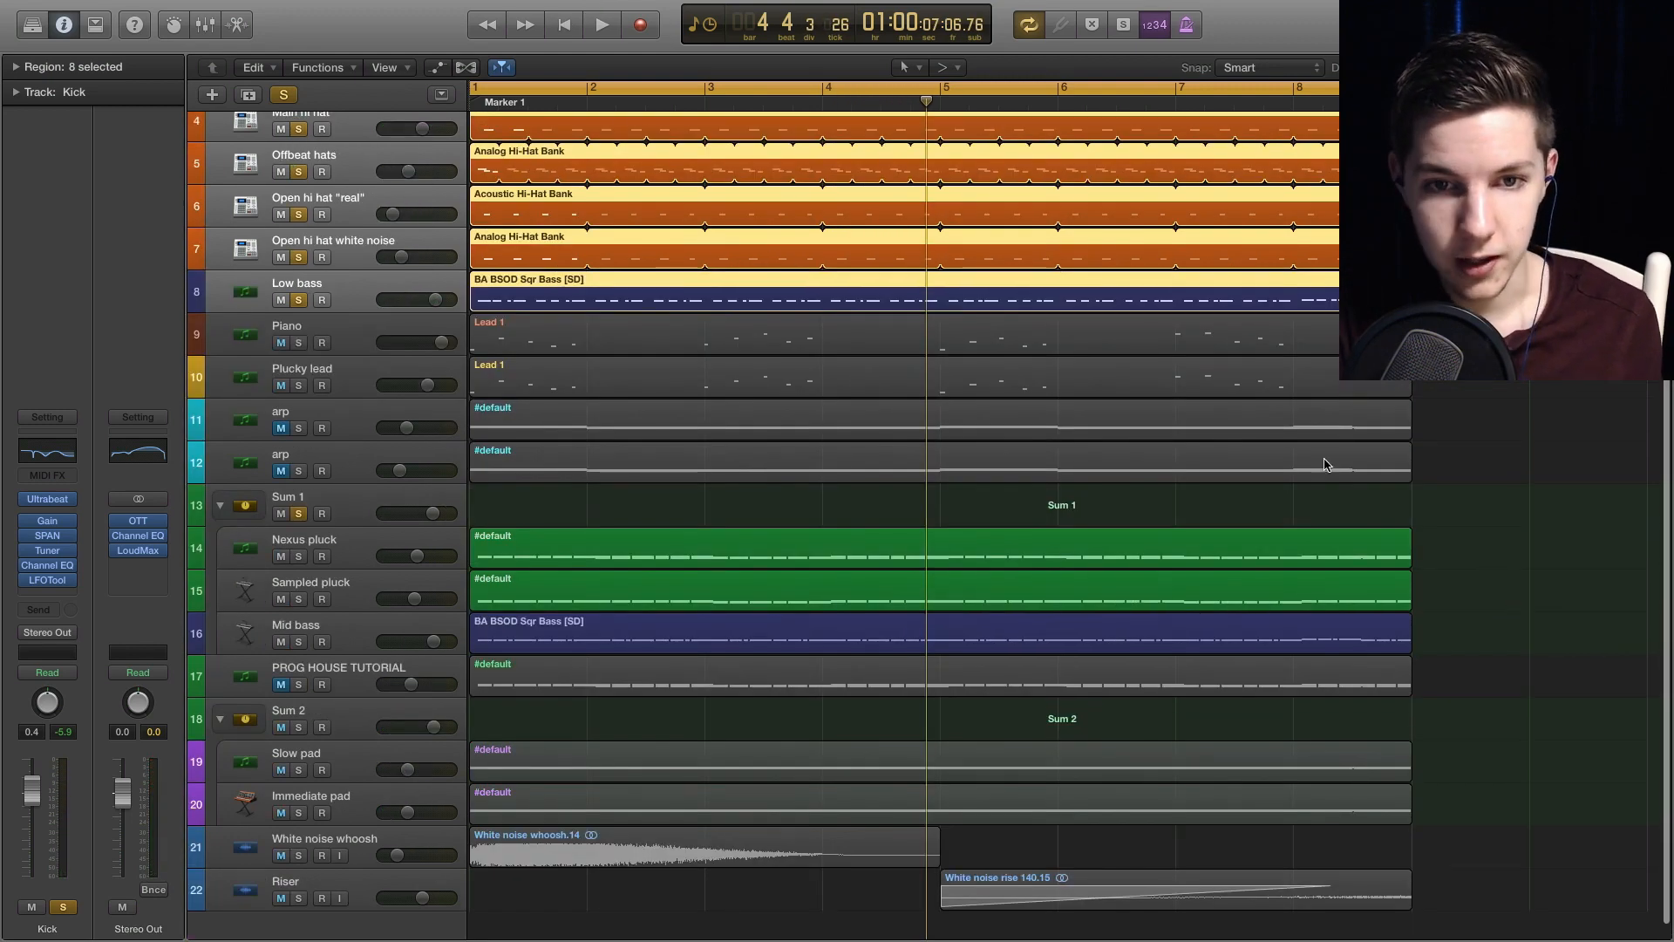
click(285, 93)
click(354, 337)
key(Down)
key(Up)
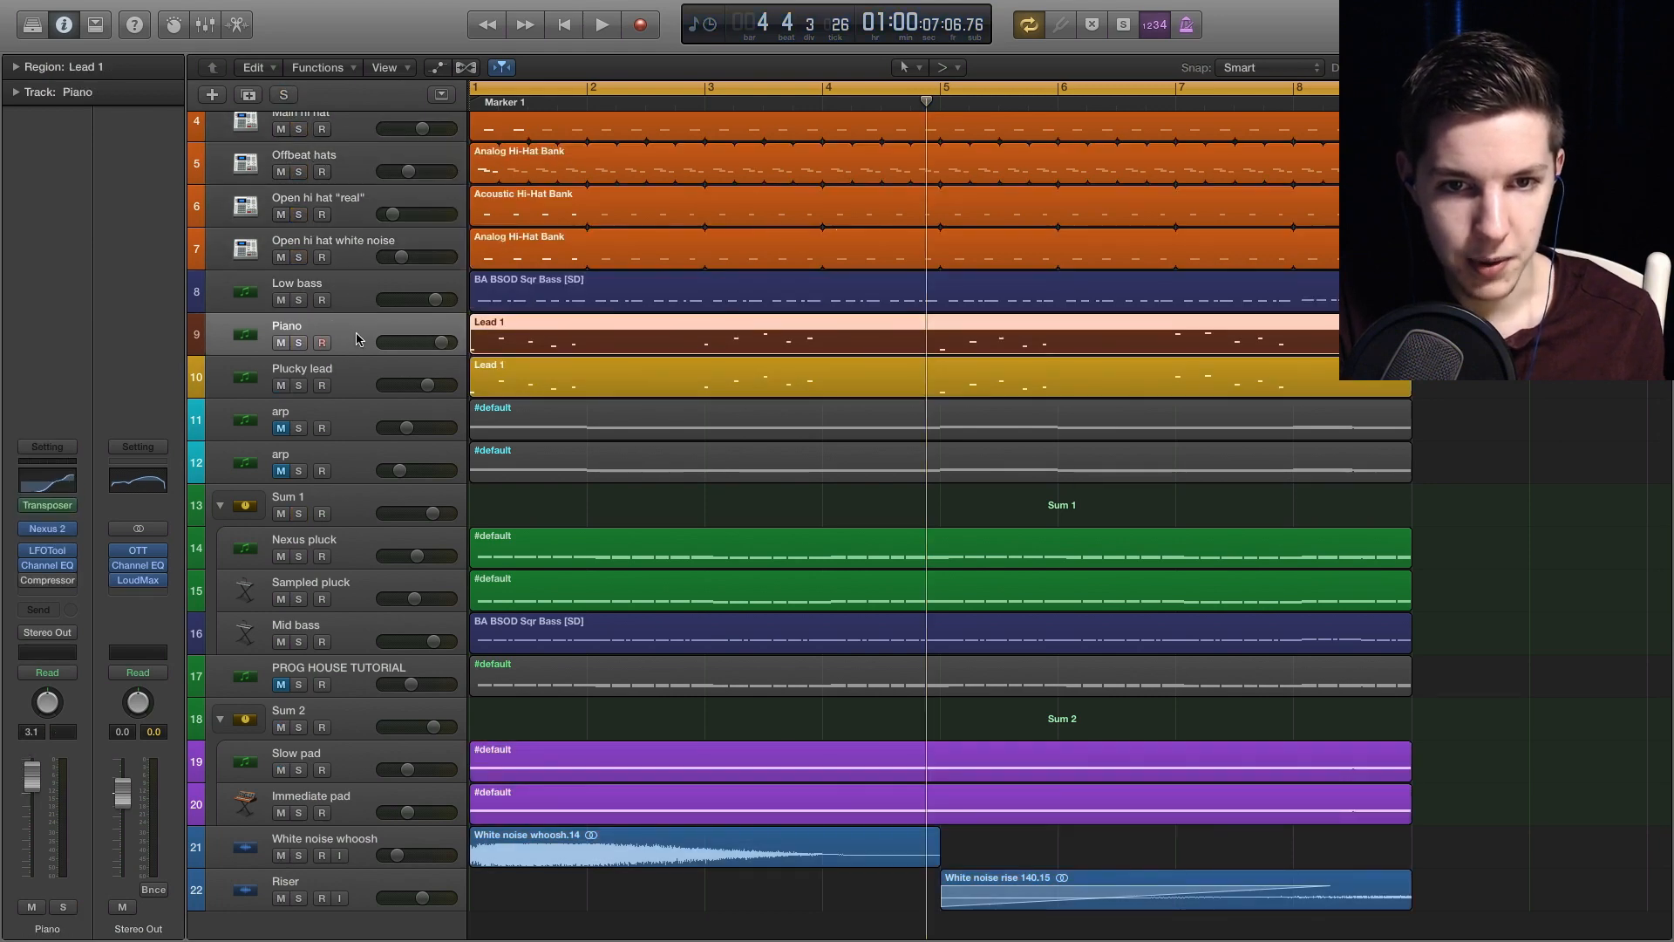
key(s)
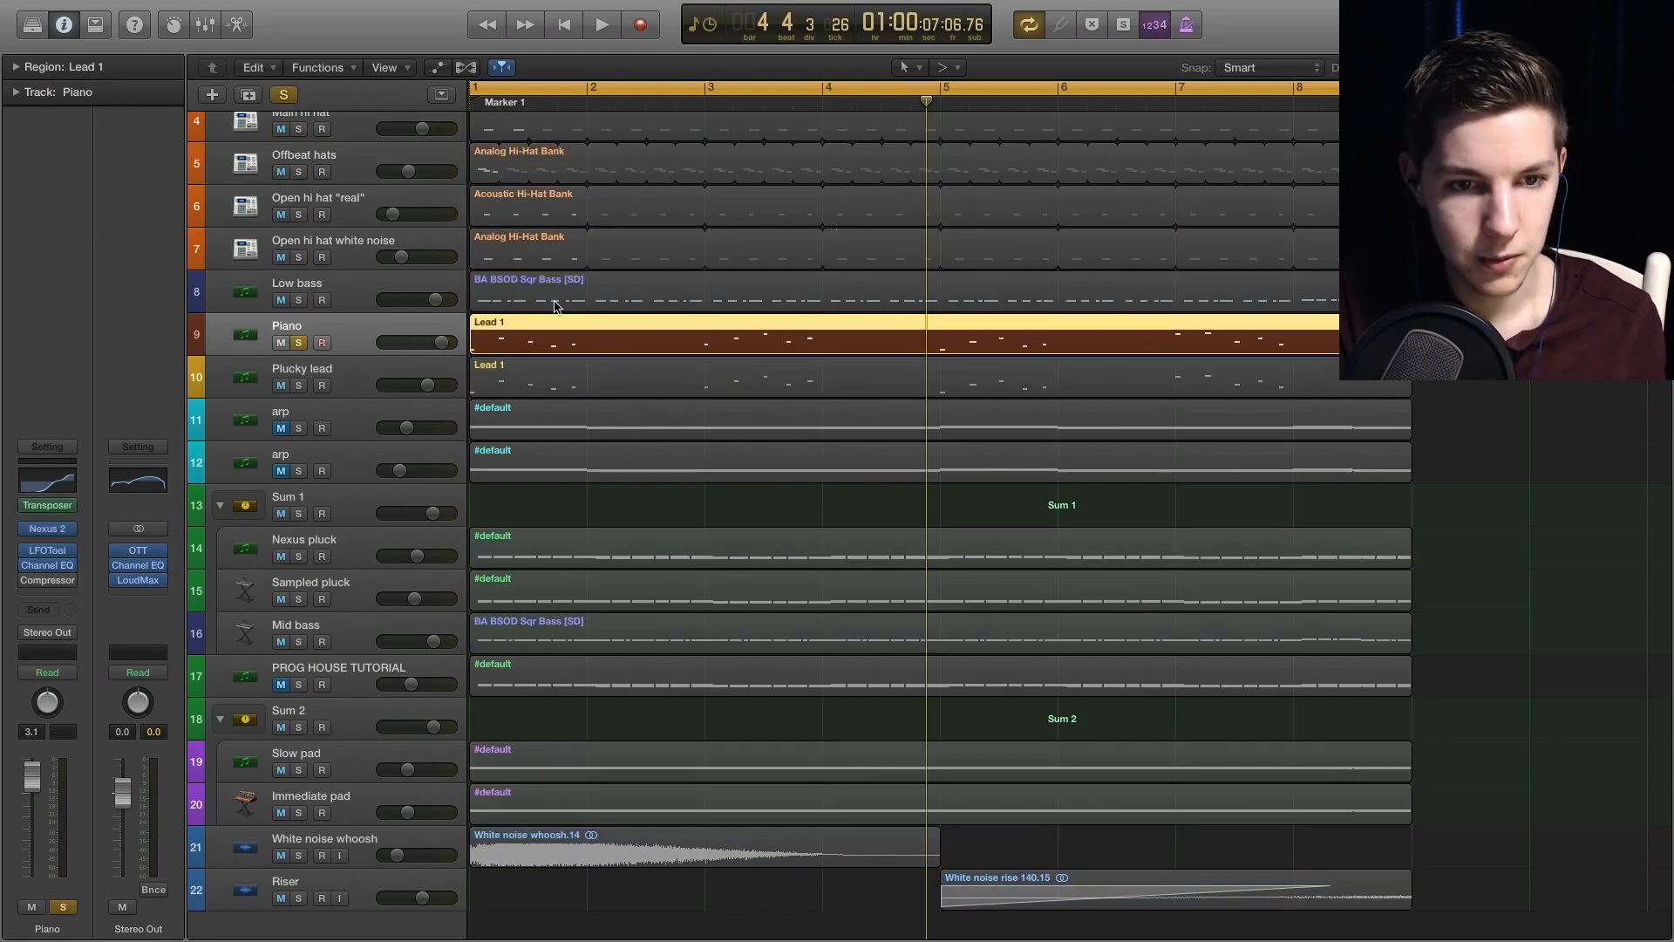
key(space)
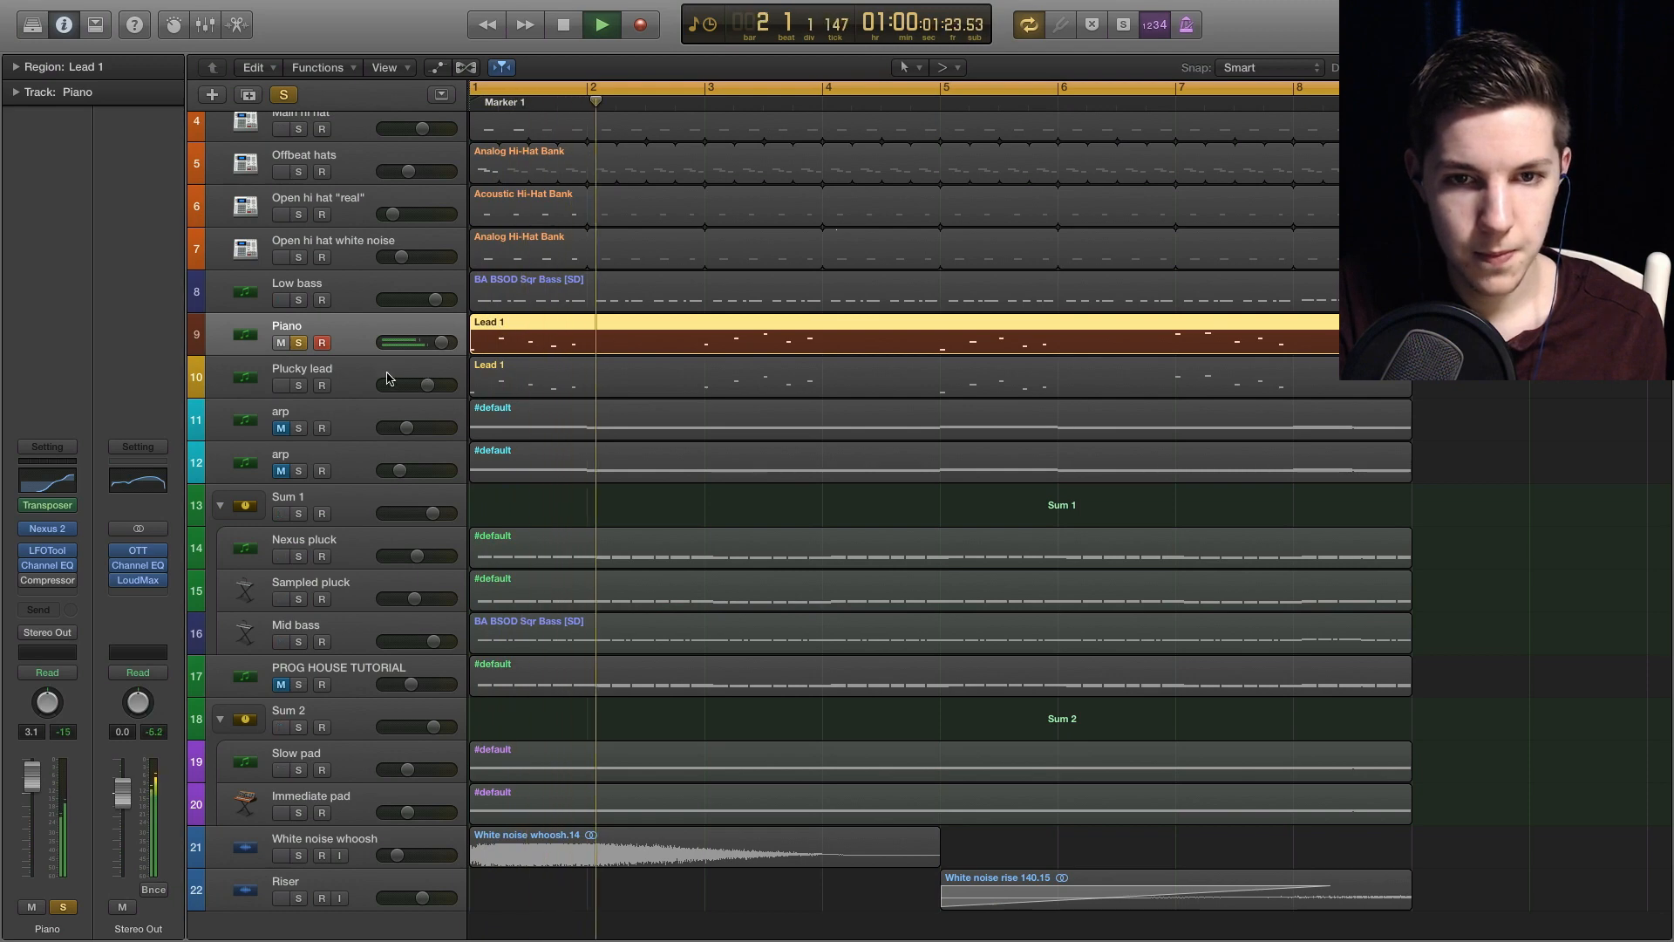
- Solo the Plucky lead alongside the Piano during playback, stop, unsolo it and reselect the Piano track
click(292, 375)
click(303, 385)
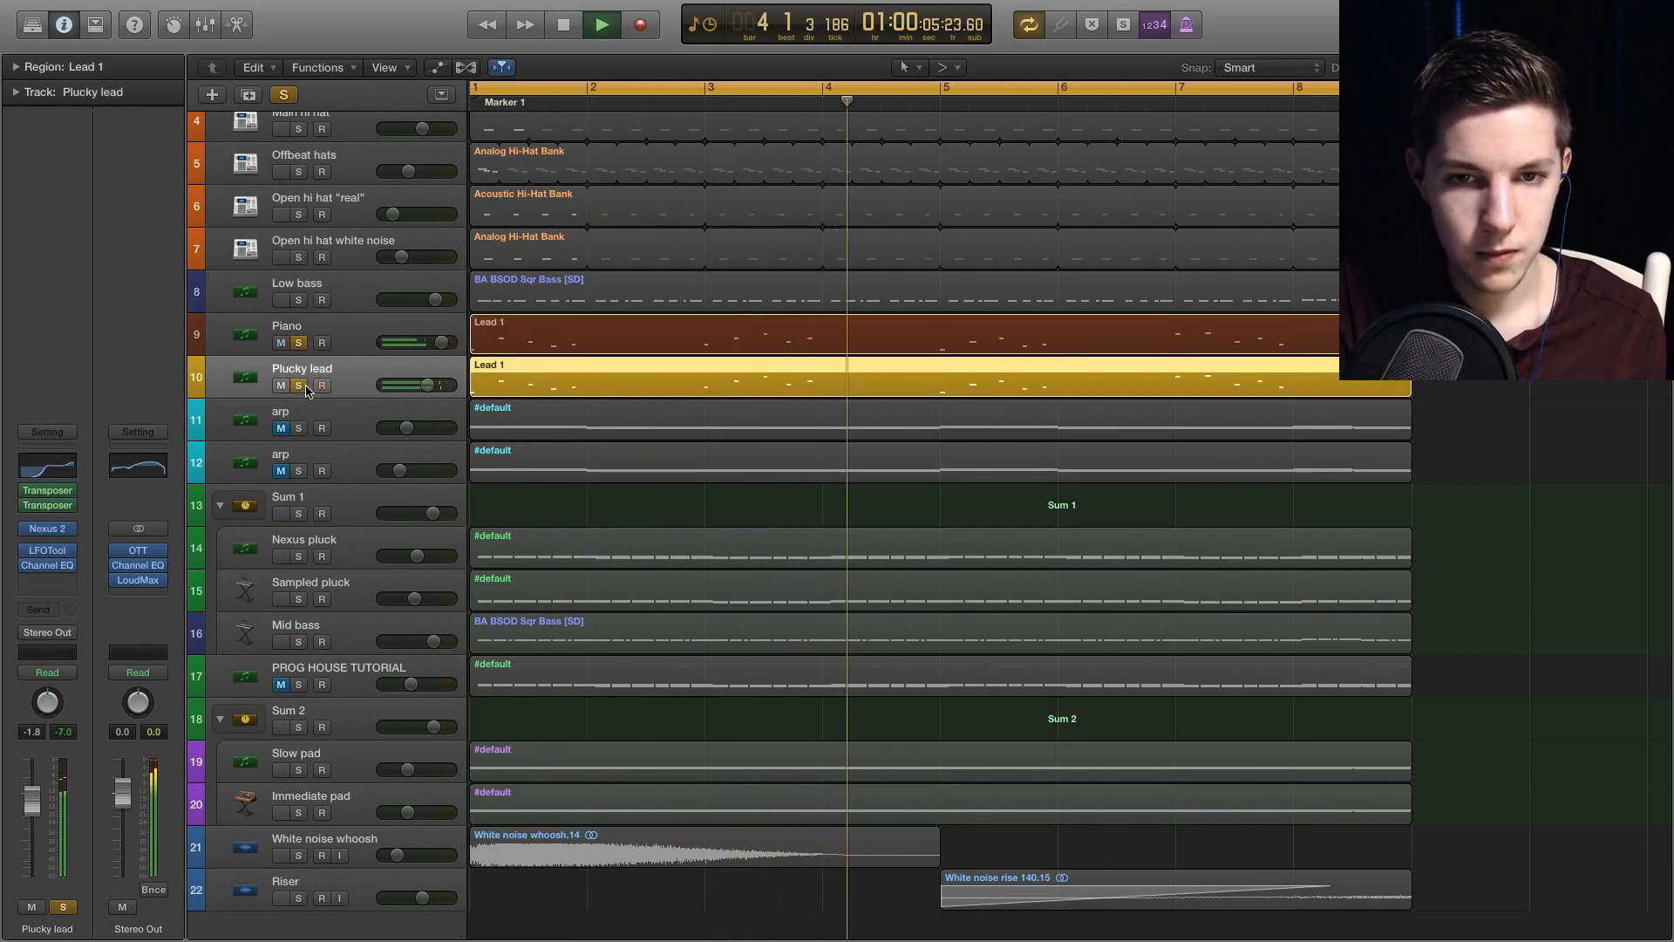
key(space)
click(298, 386)
key(Up)
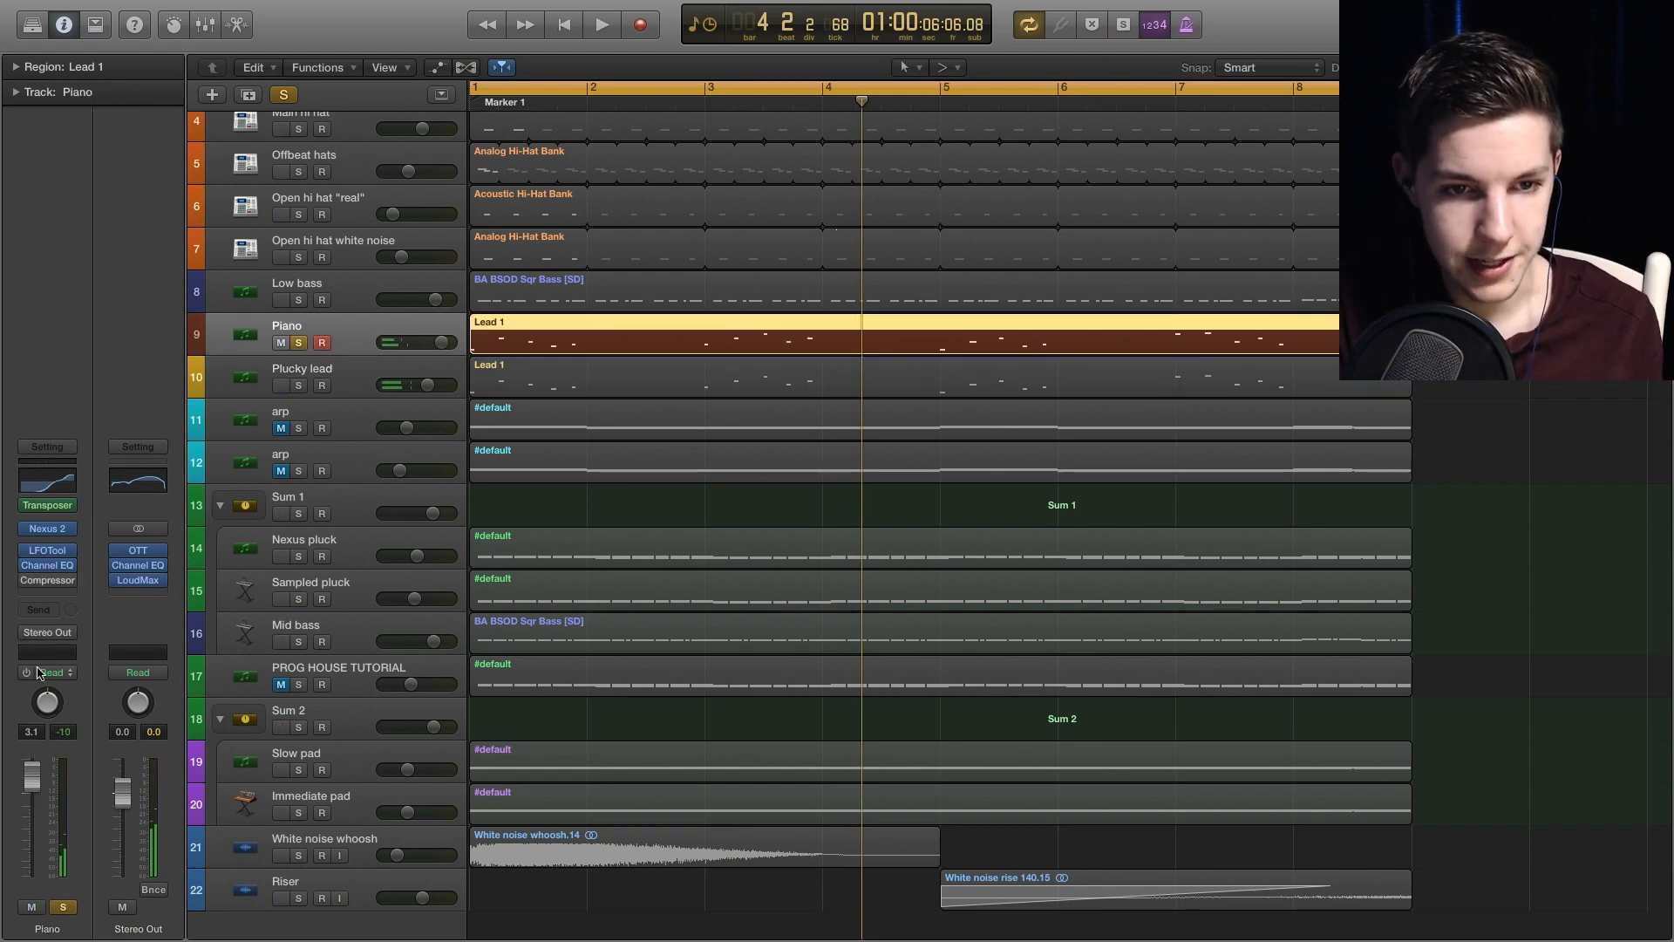
- Examine the Piano track's LFOTool volume curve, play the track with it, and close the plug-in window
click(47, 551)
drag(377, 61, 817, 351)
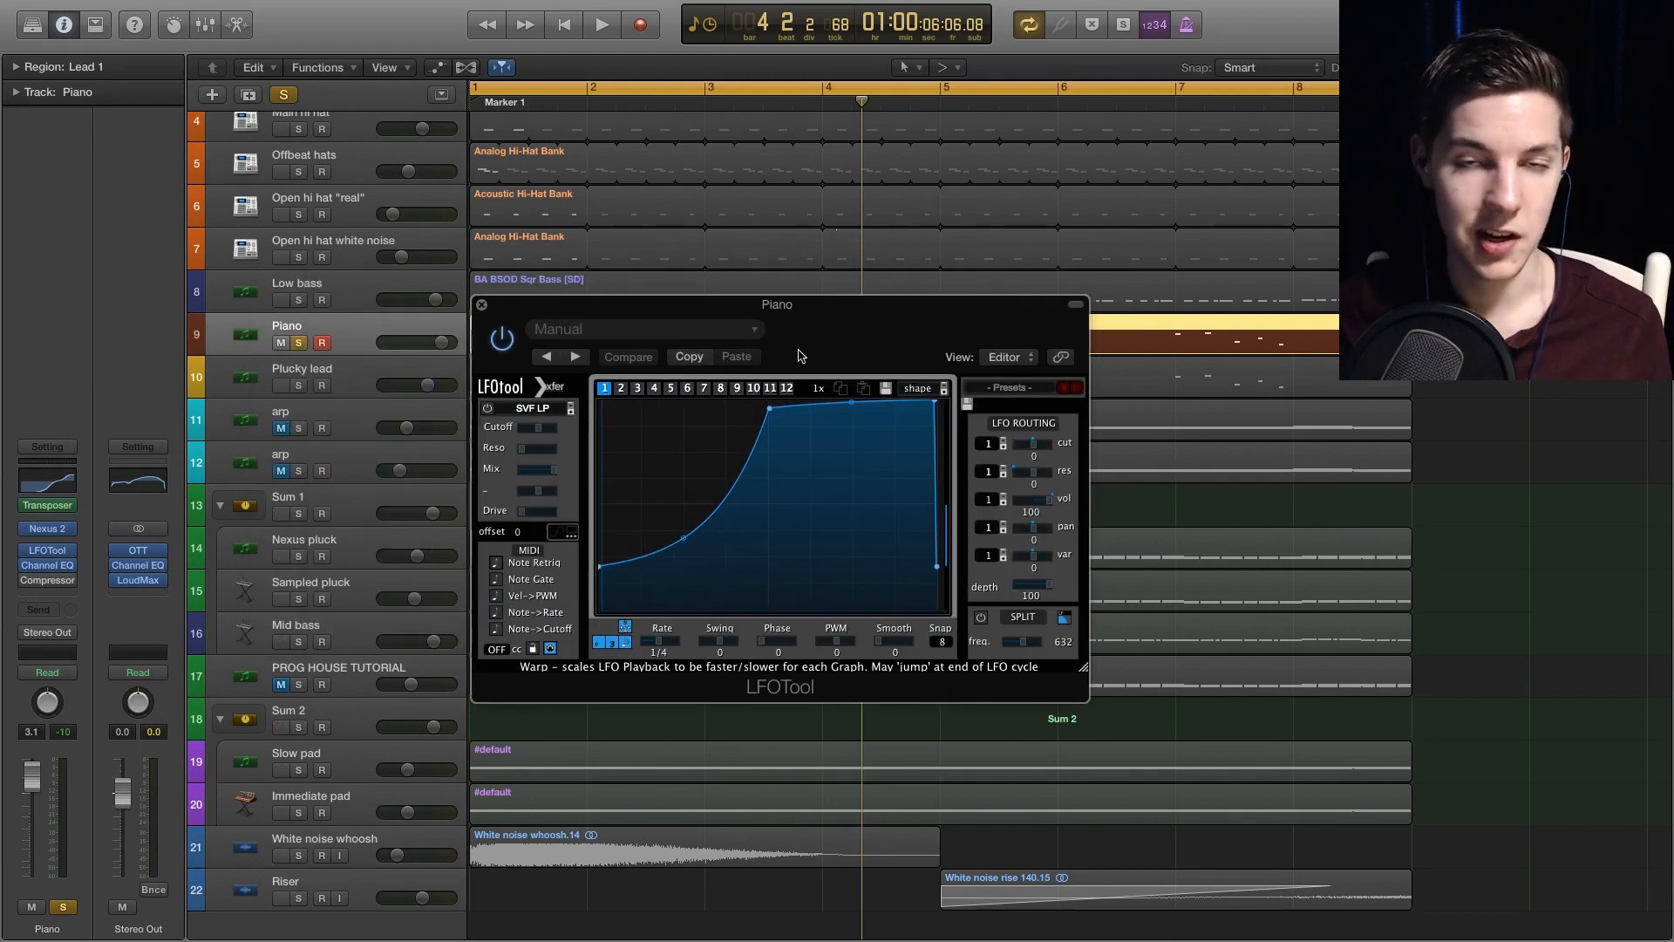
drag(800, 355, 940, 388)
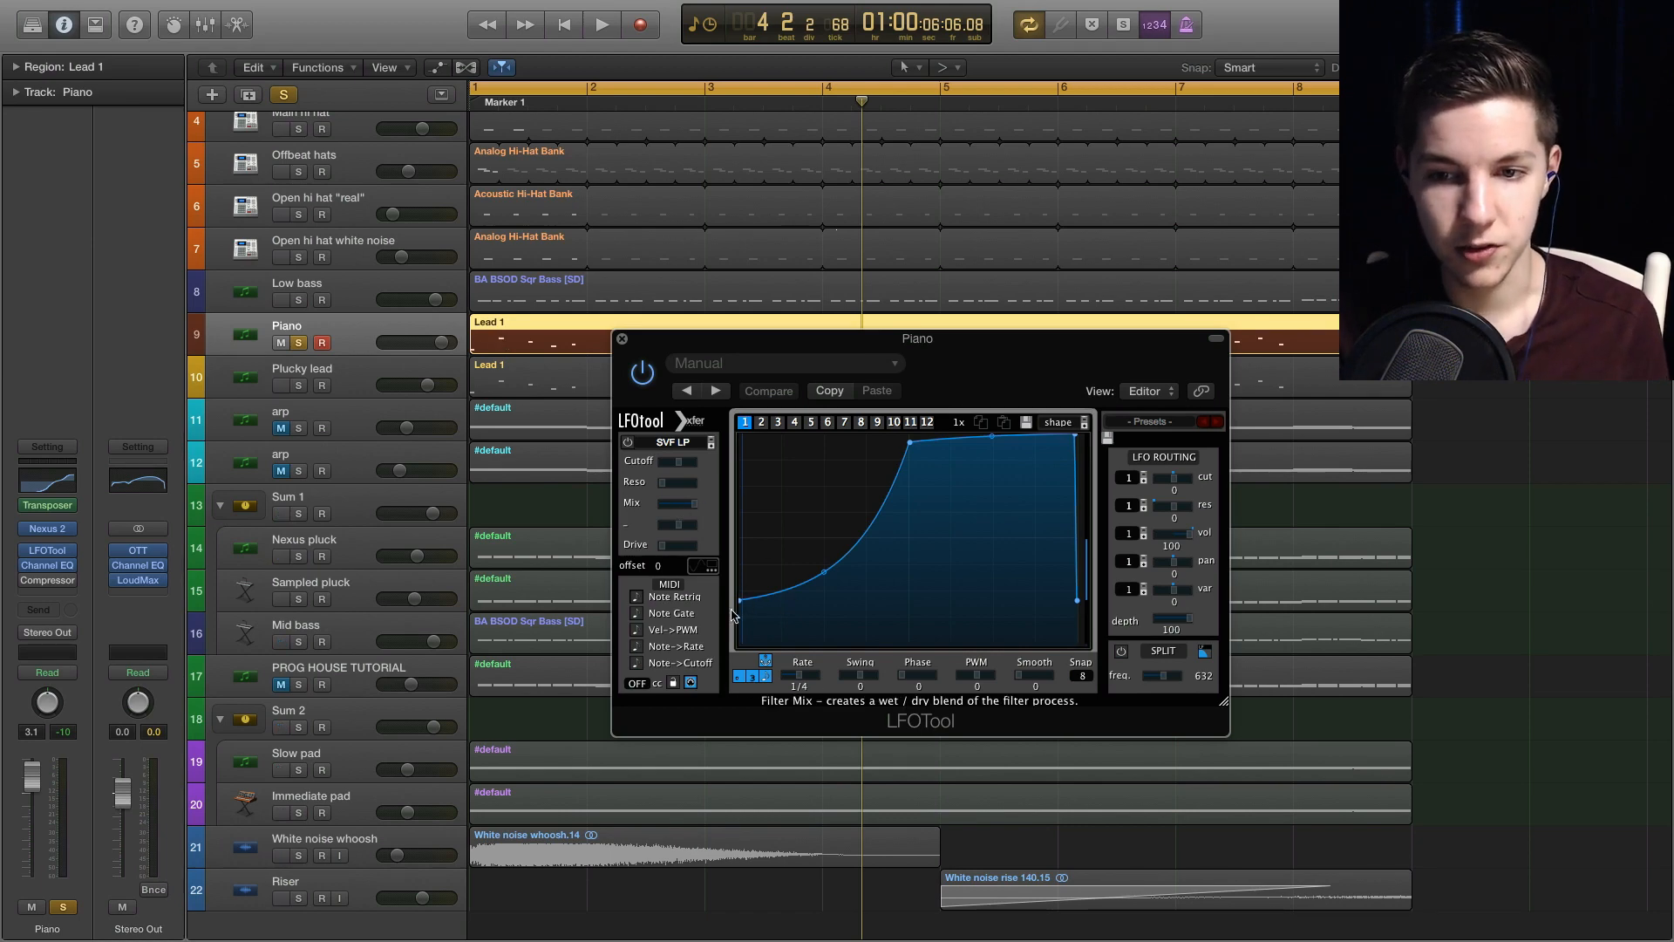
key(space)
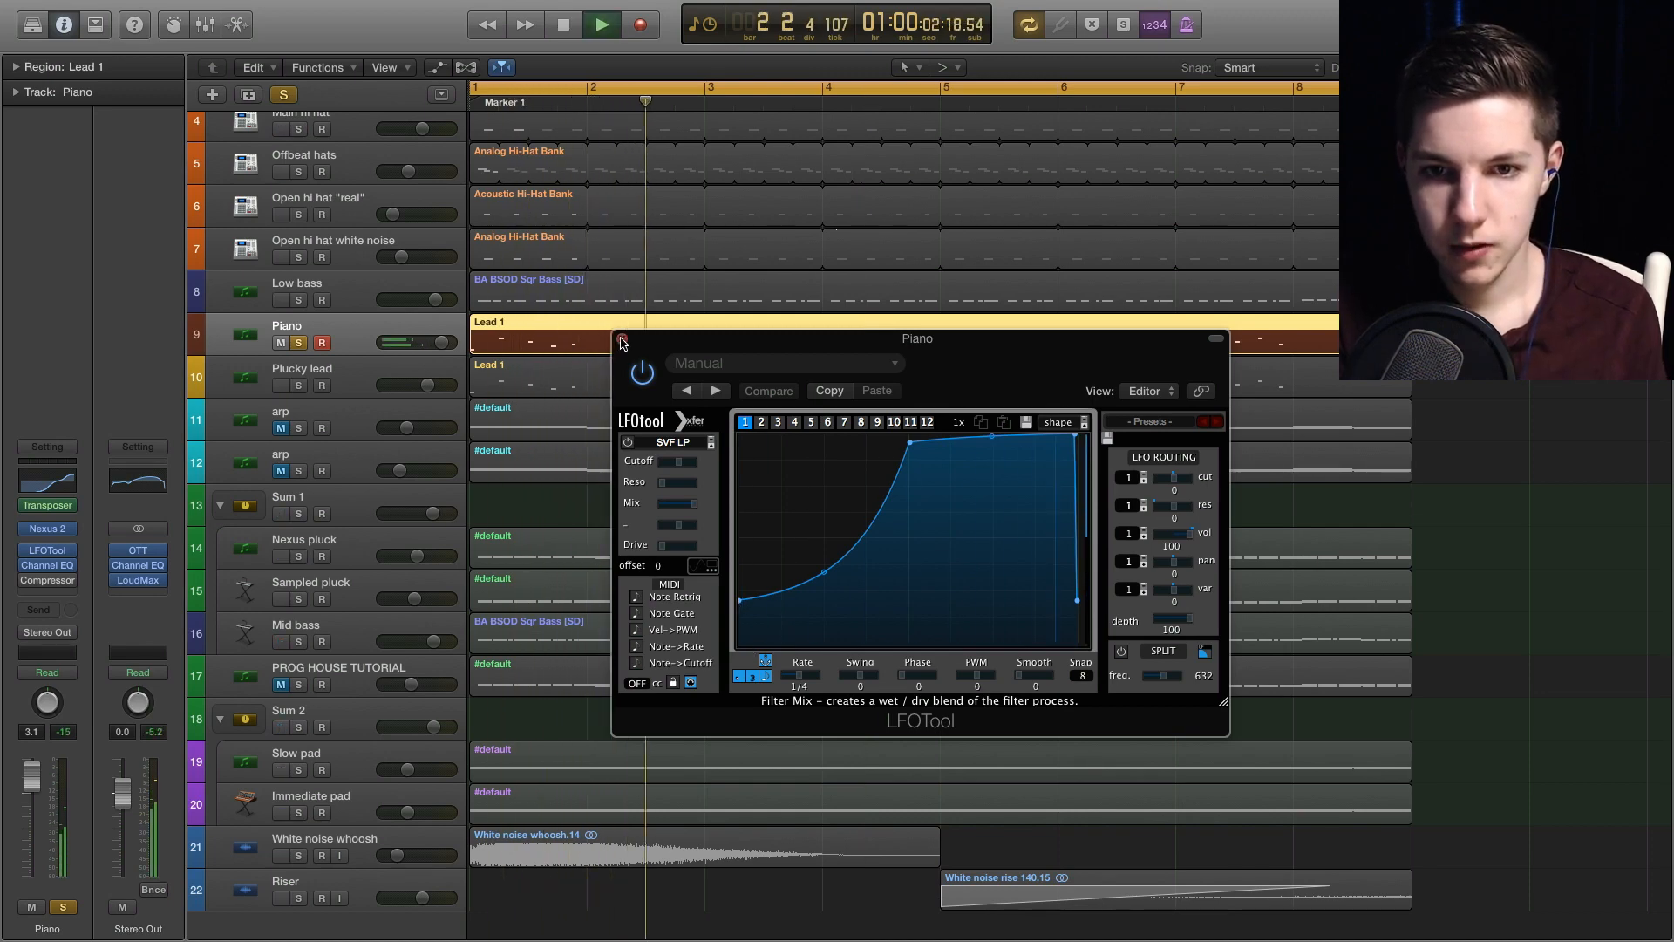
key(super+w)
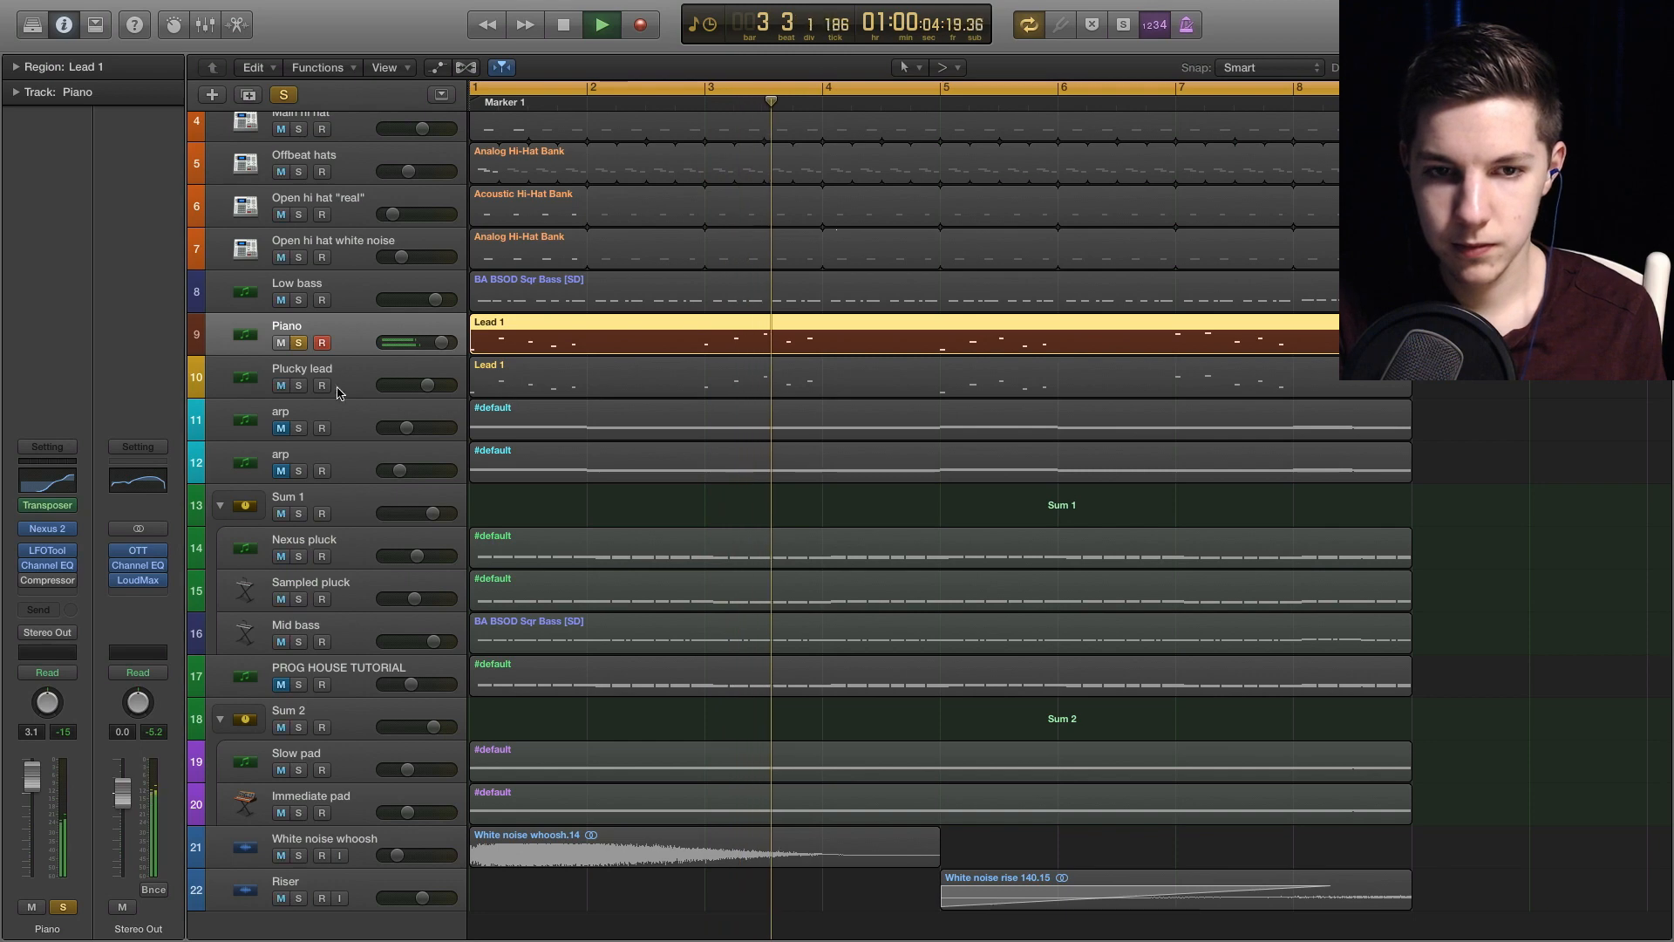
key(space)
- Open the Piano's Nexus 2 instrument to view its preset, and close it again
click(46, 529)
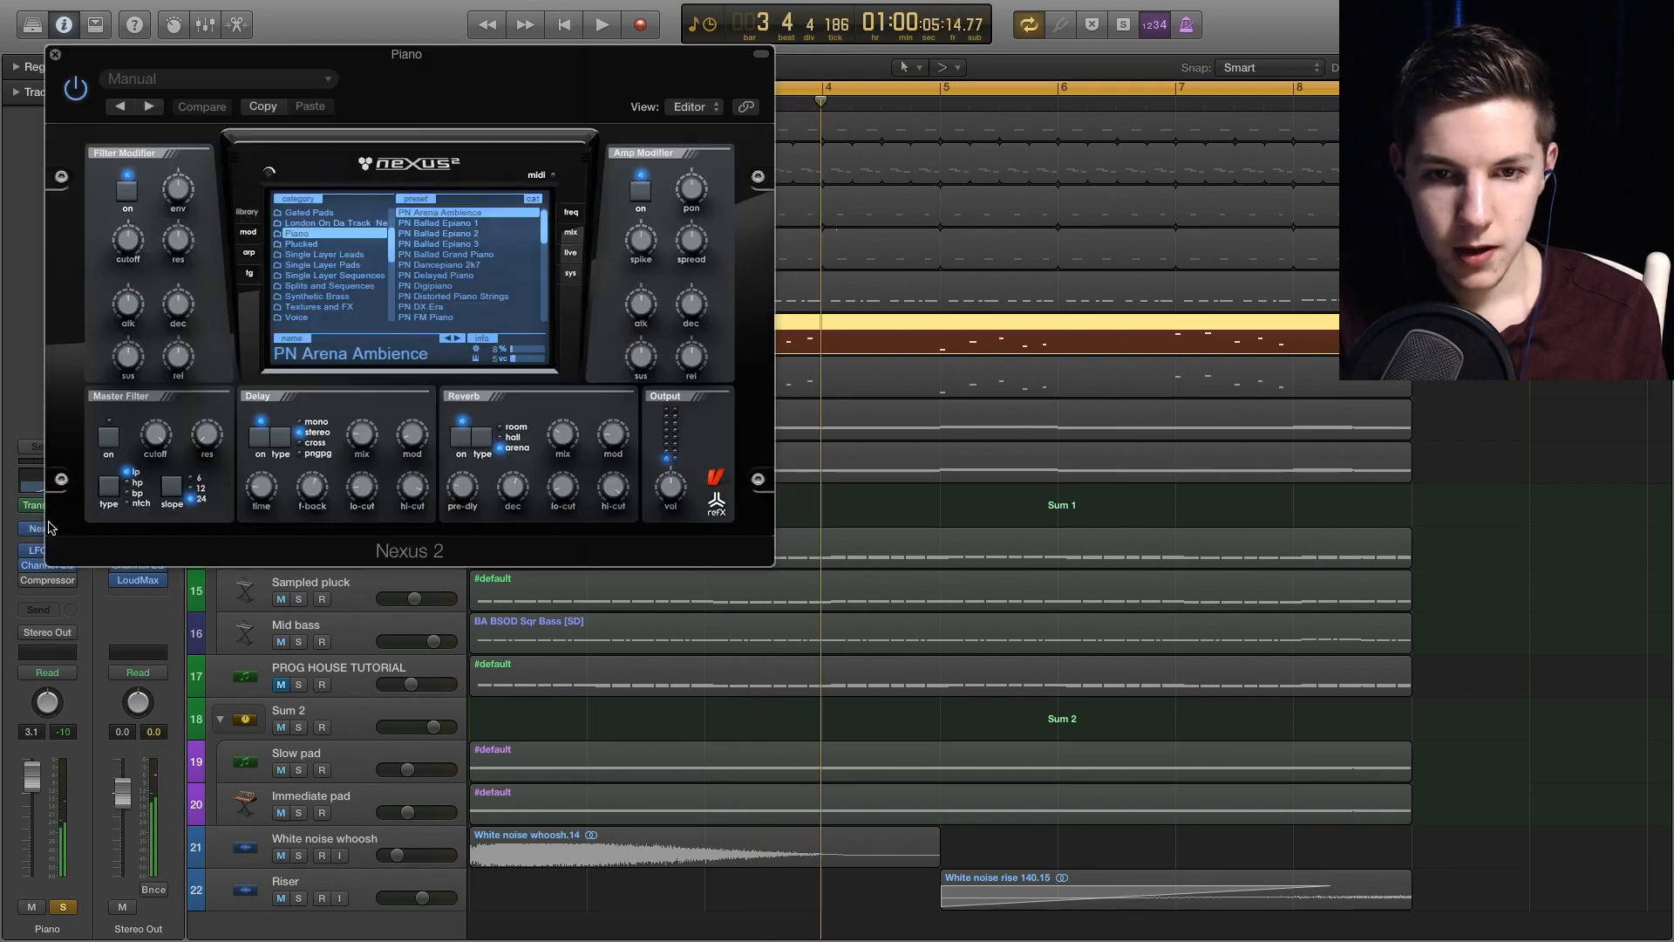
drag(501, 93, 795, 256)
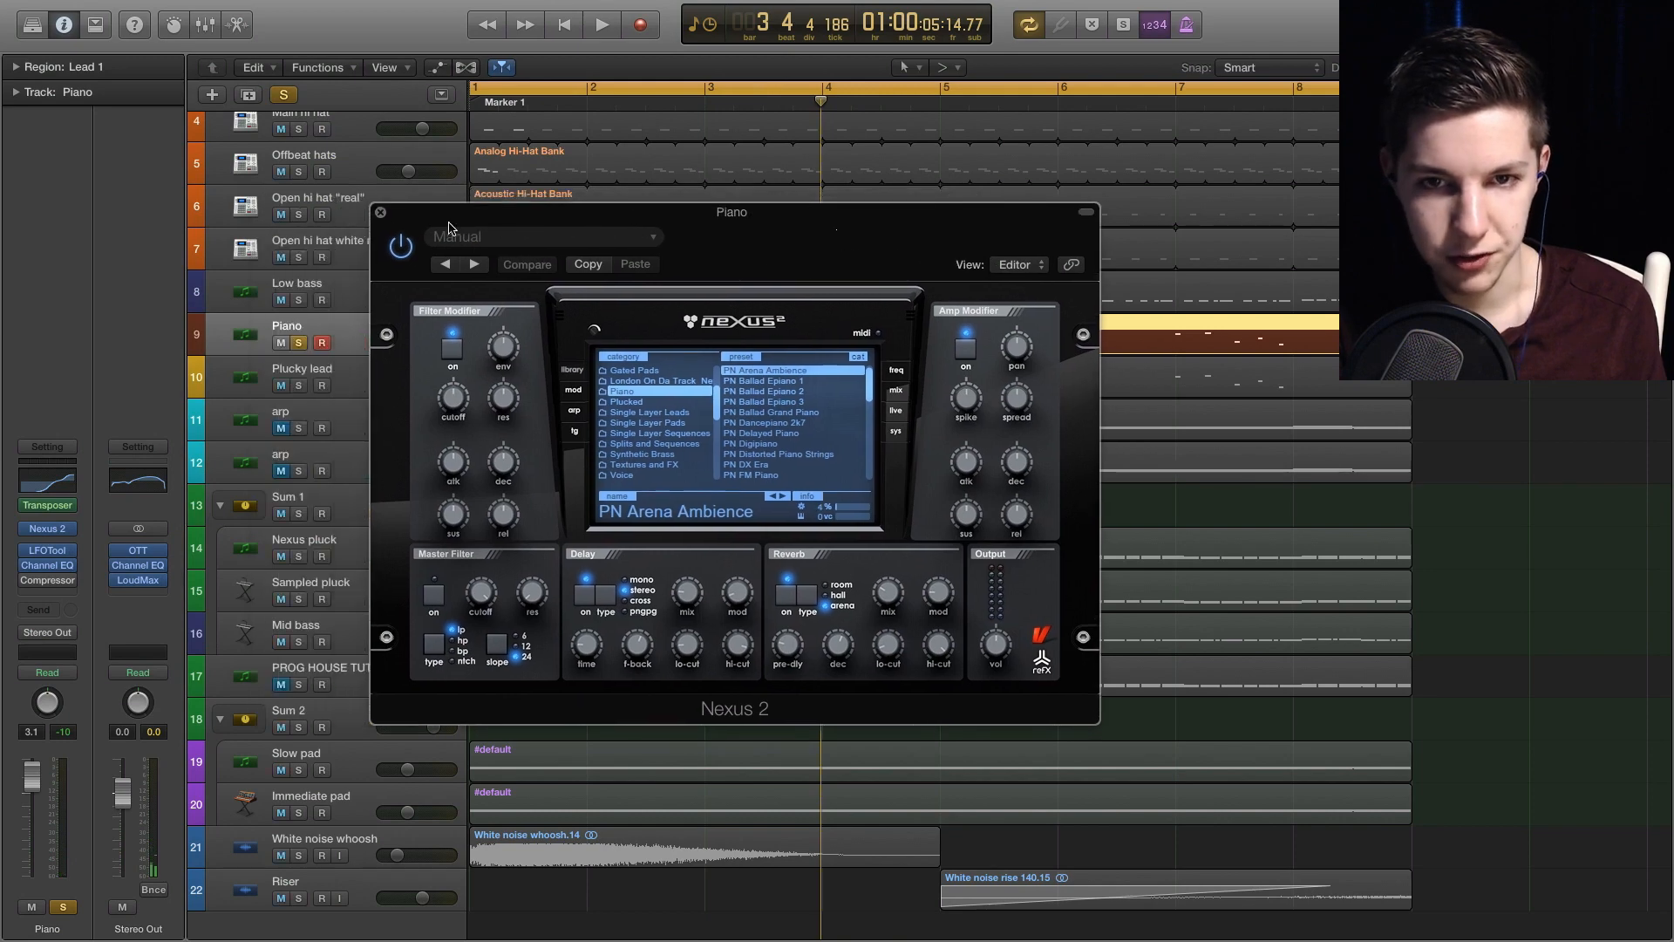
click(384, 214)
- Compare the Piano's sound with its Channel EQ bypassed and re-enabled, examine the curve, and close the EQ
click(71, 484)
drag(547, 81, 857, 332)
key(space)
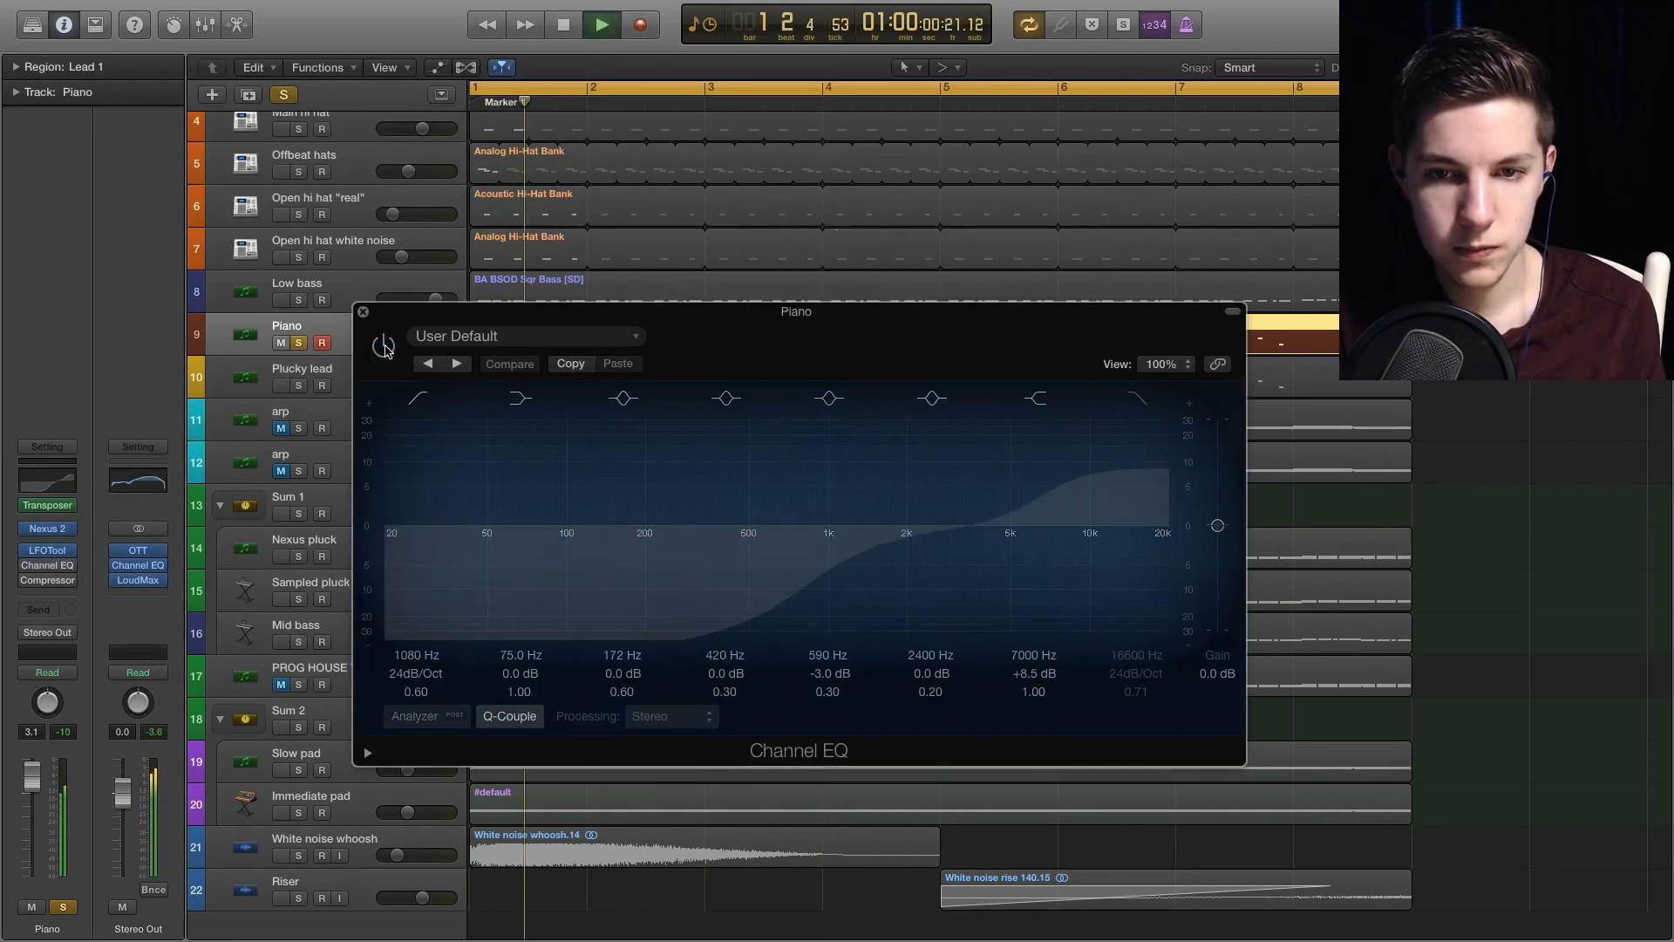
click(383, 347)
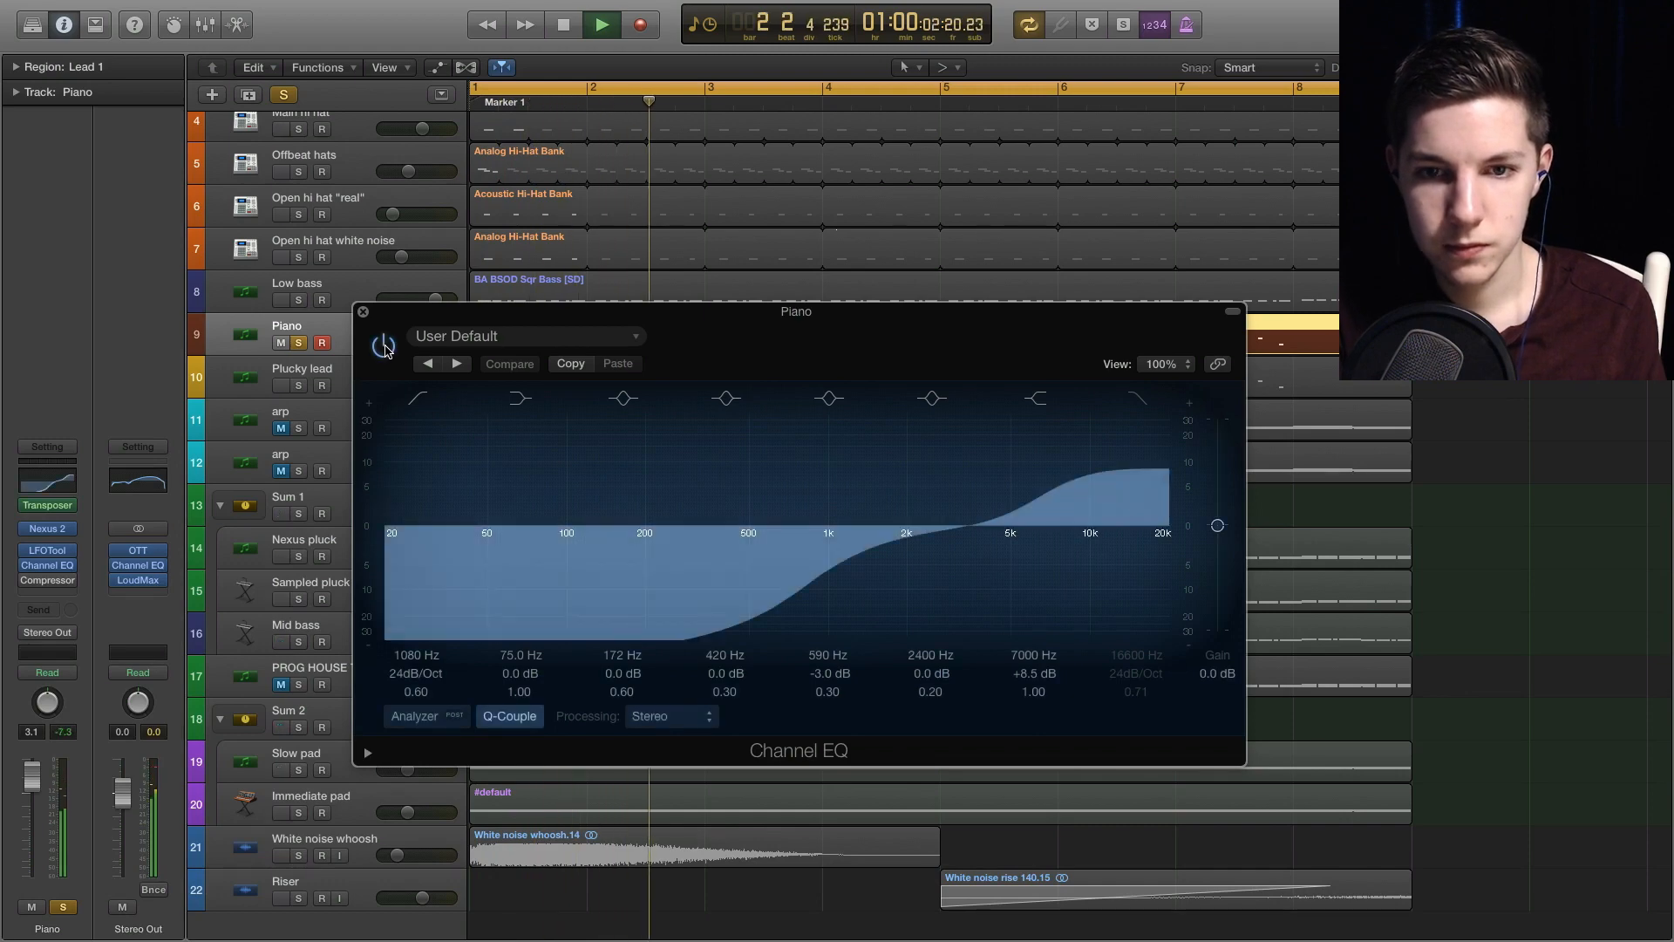
key(space)
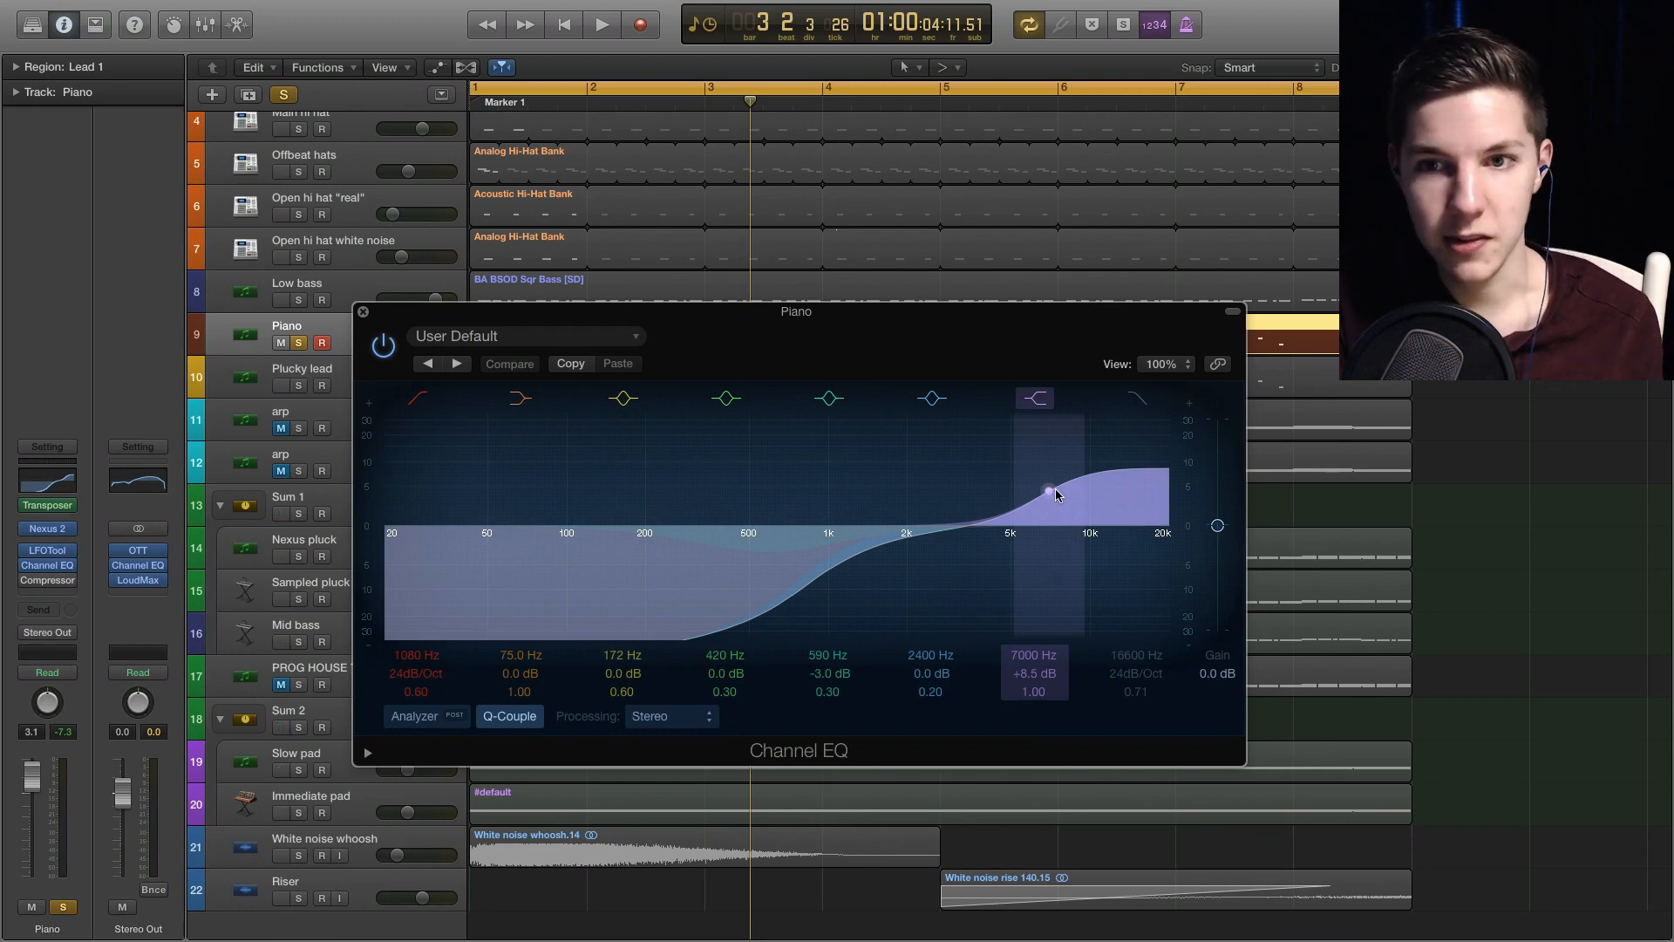
click(363, 314)
key(Return)
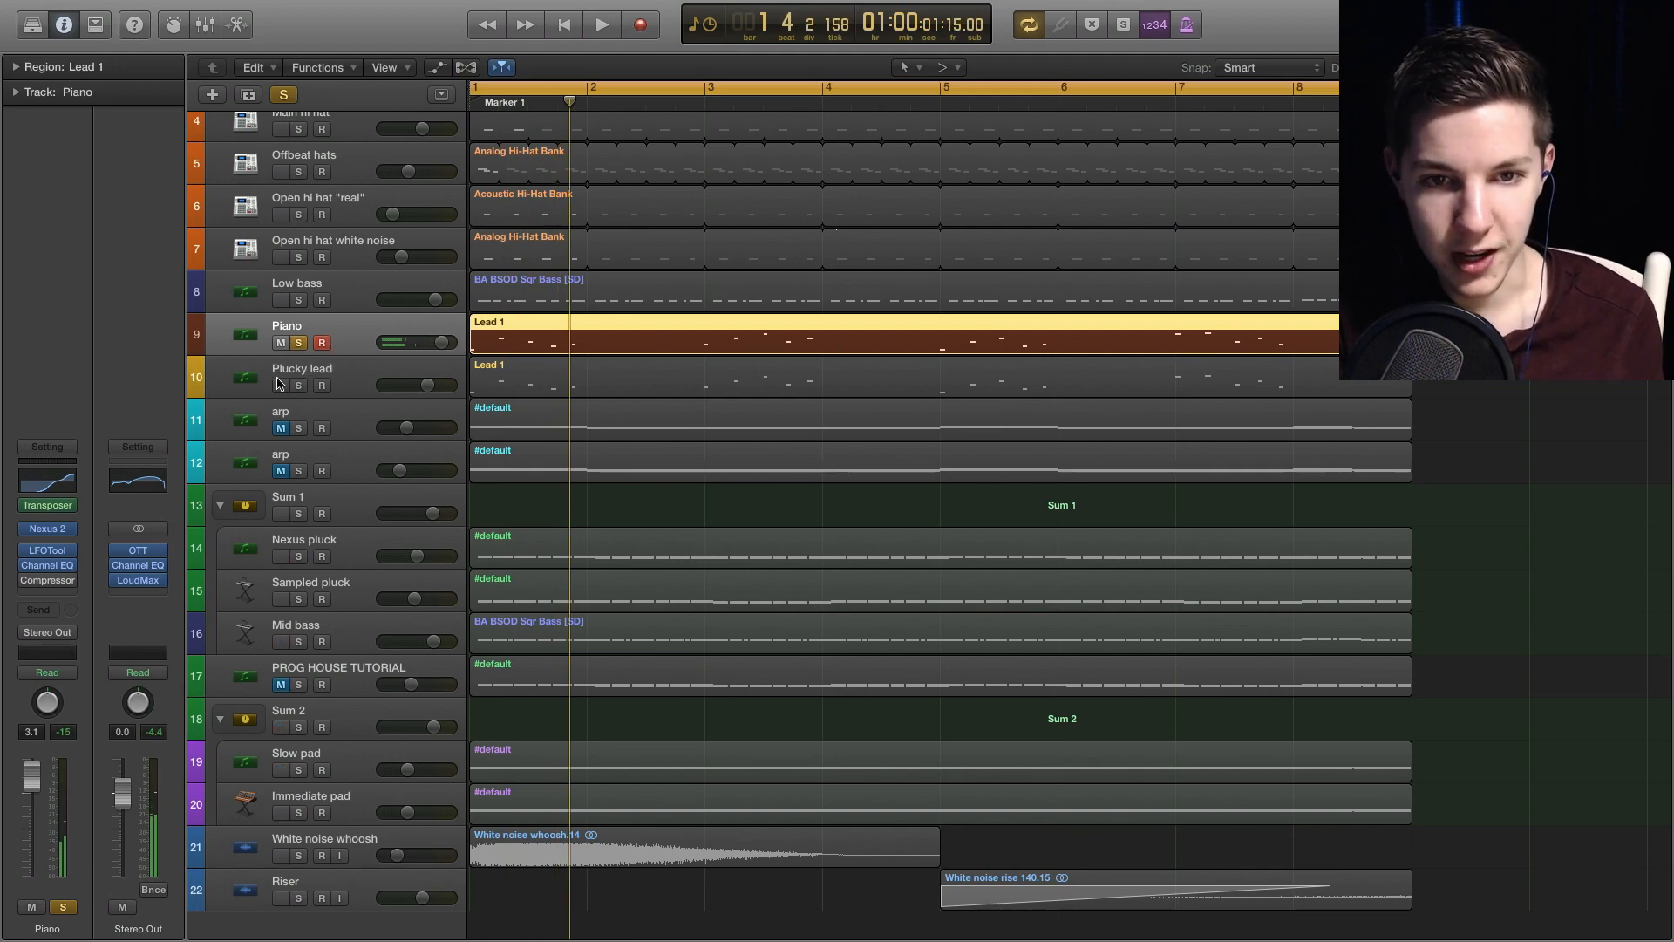
- Mute the Plucky lead, unsolo the Piano, and play the full mix
click(300, 342)
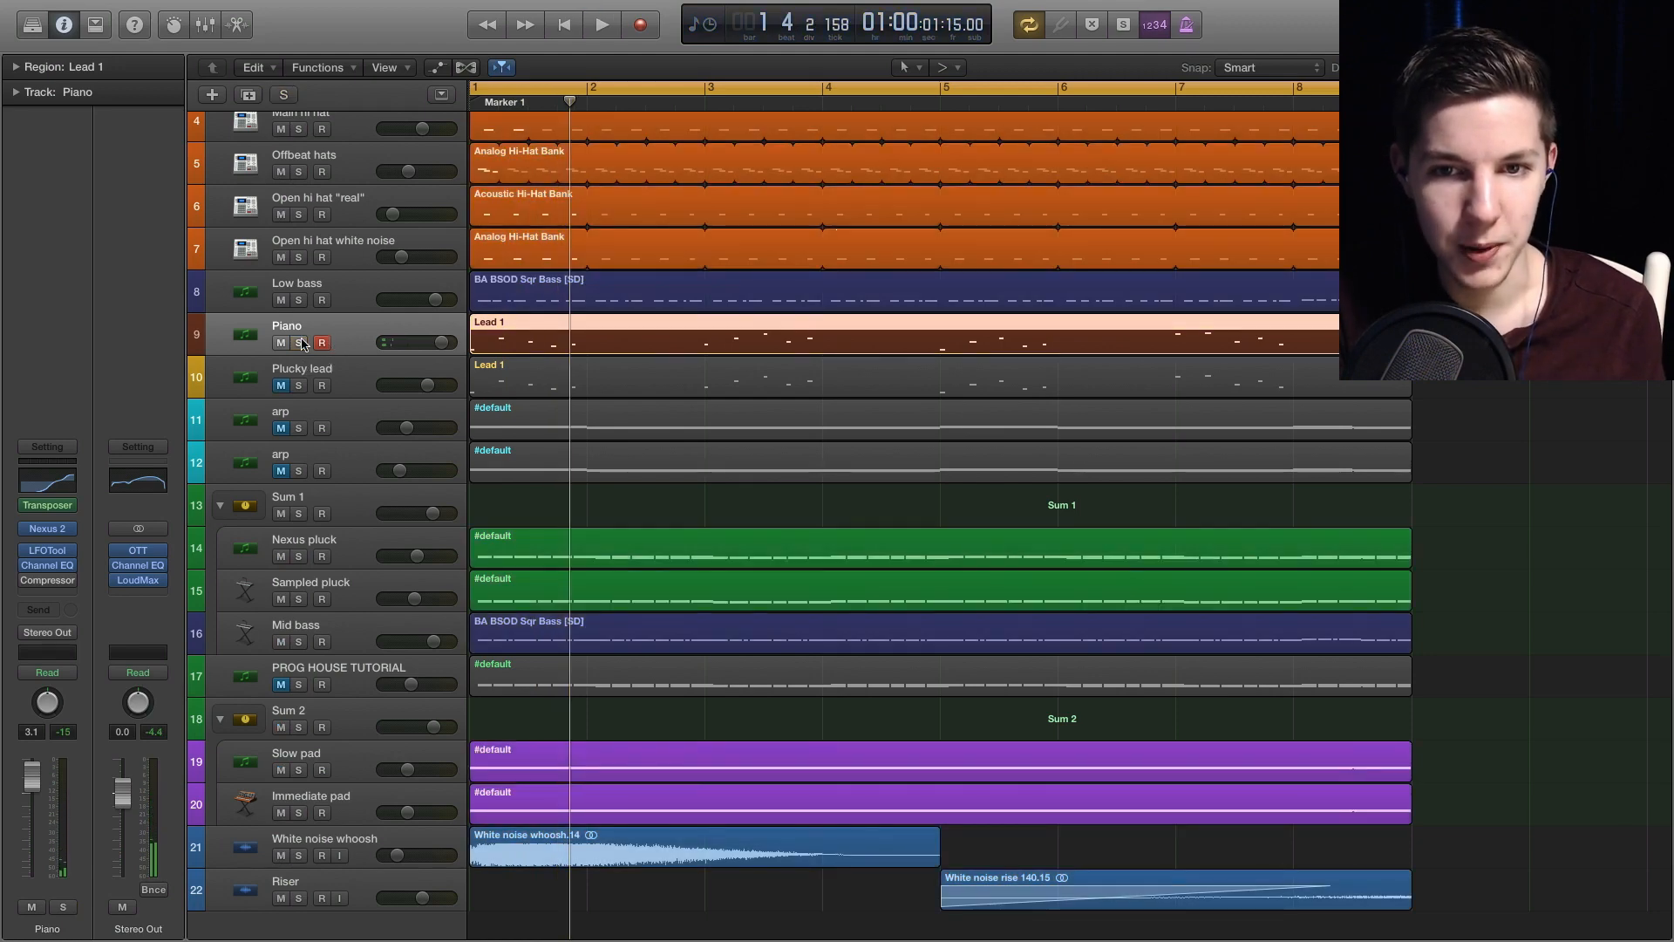
key(space)
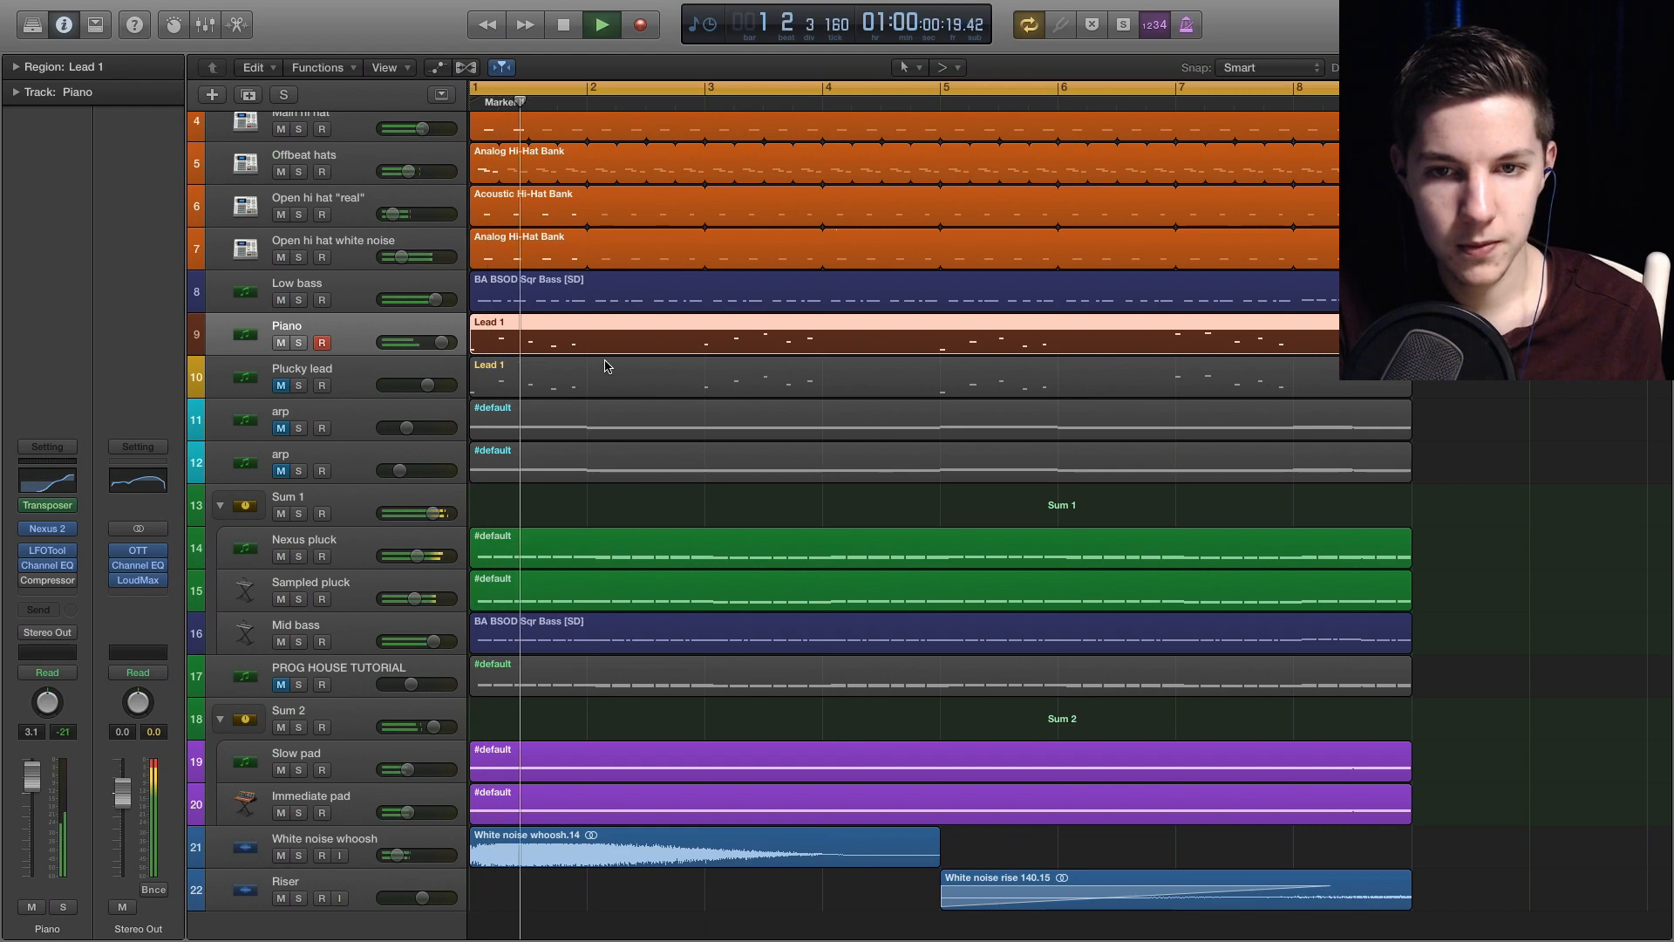
key(space)
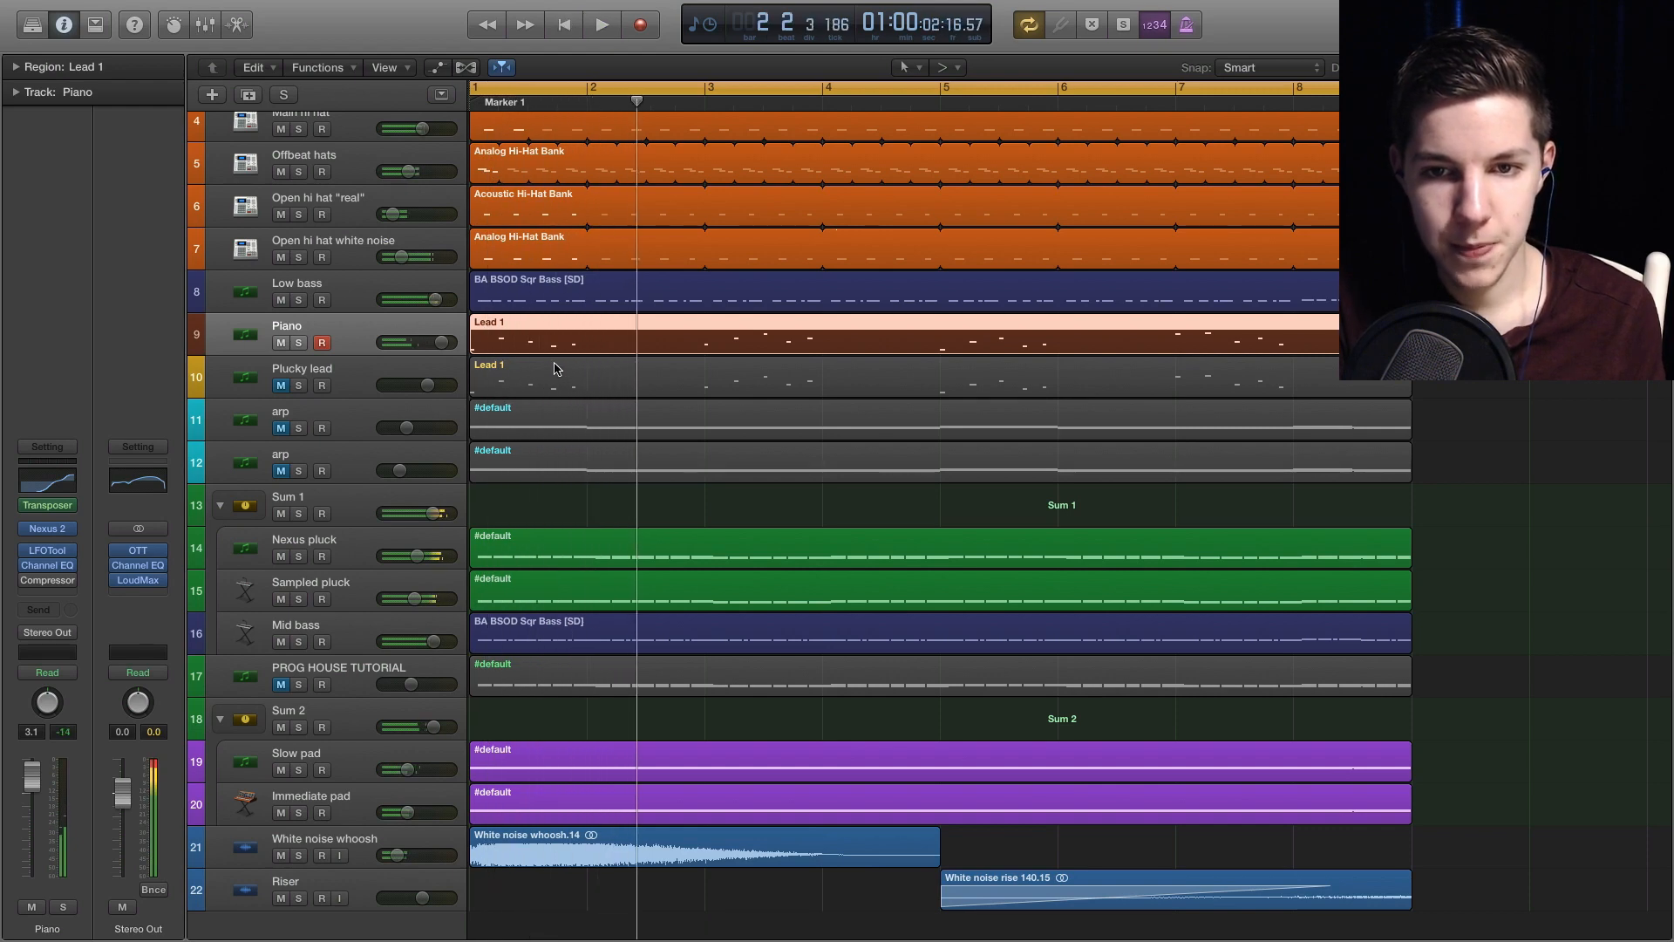
- Unmute and select the Plucky lead, and play the full mix with it
click(281, 386)
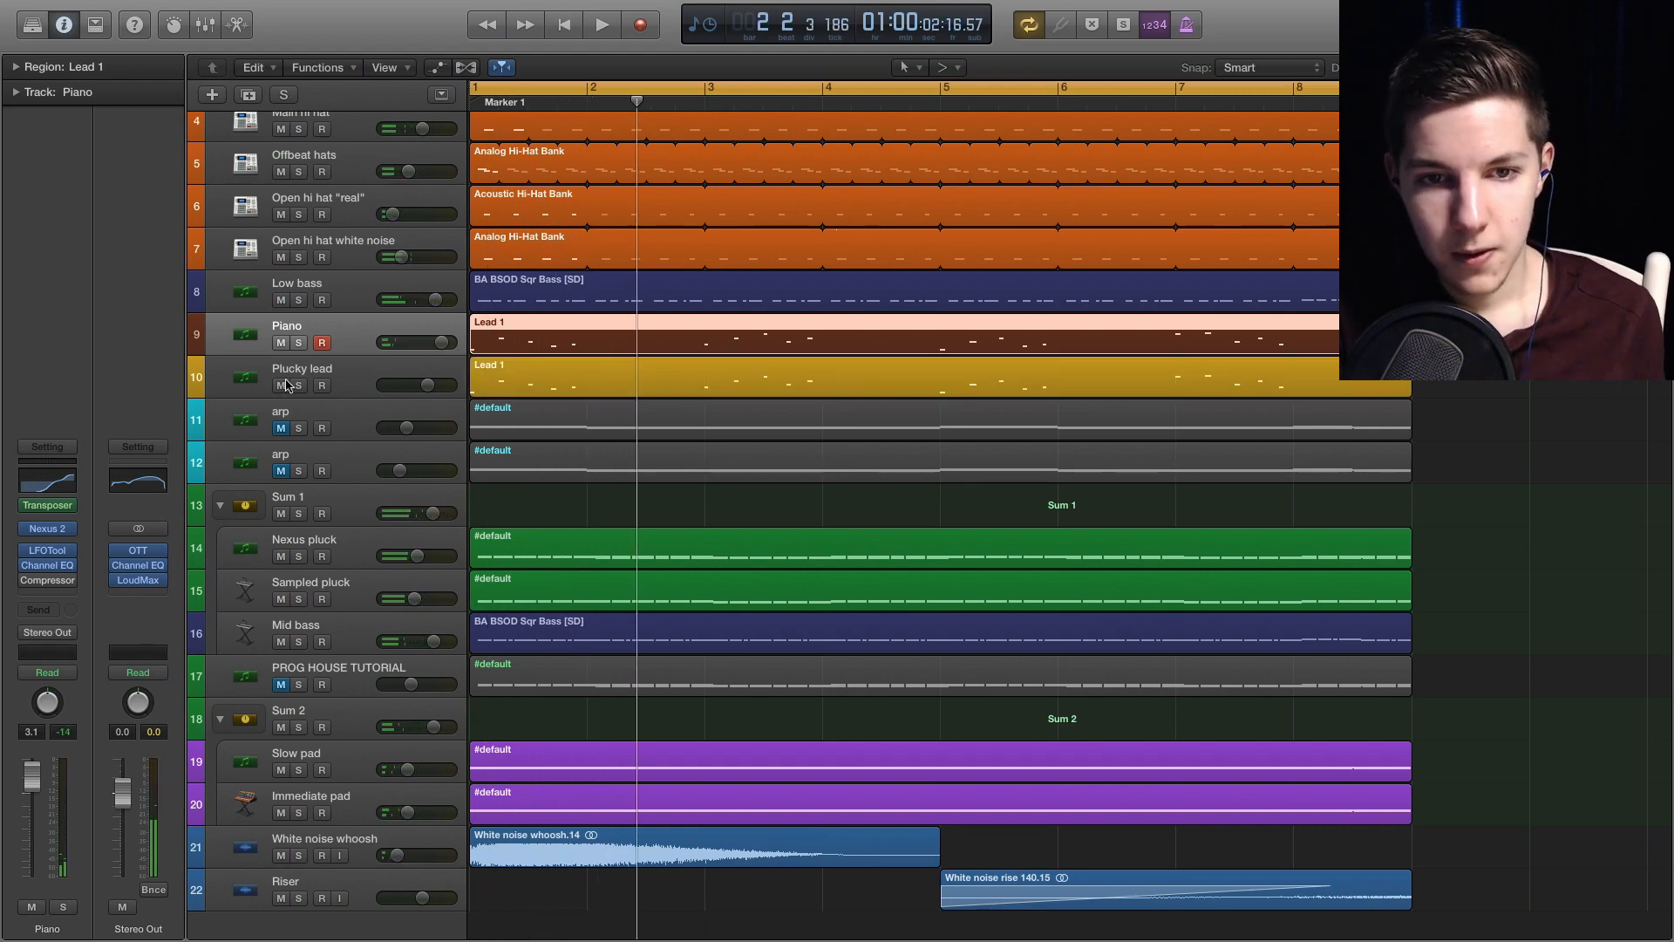
click(346, 373)
key(space)
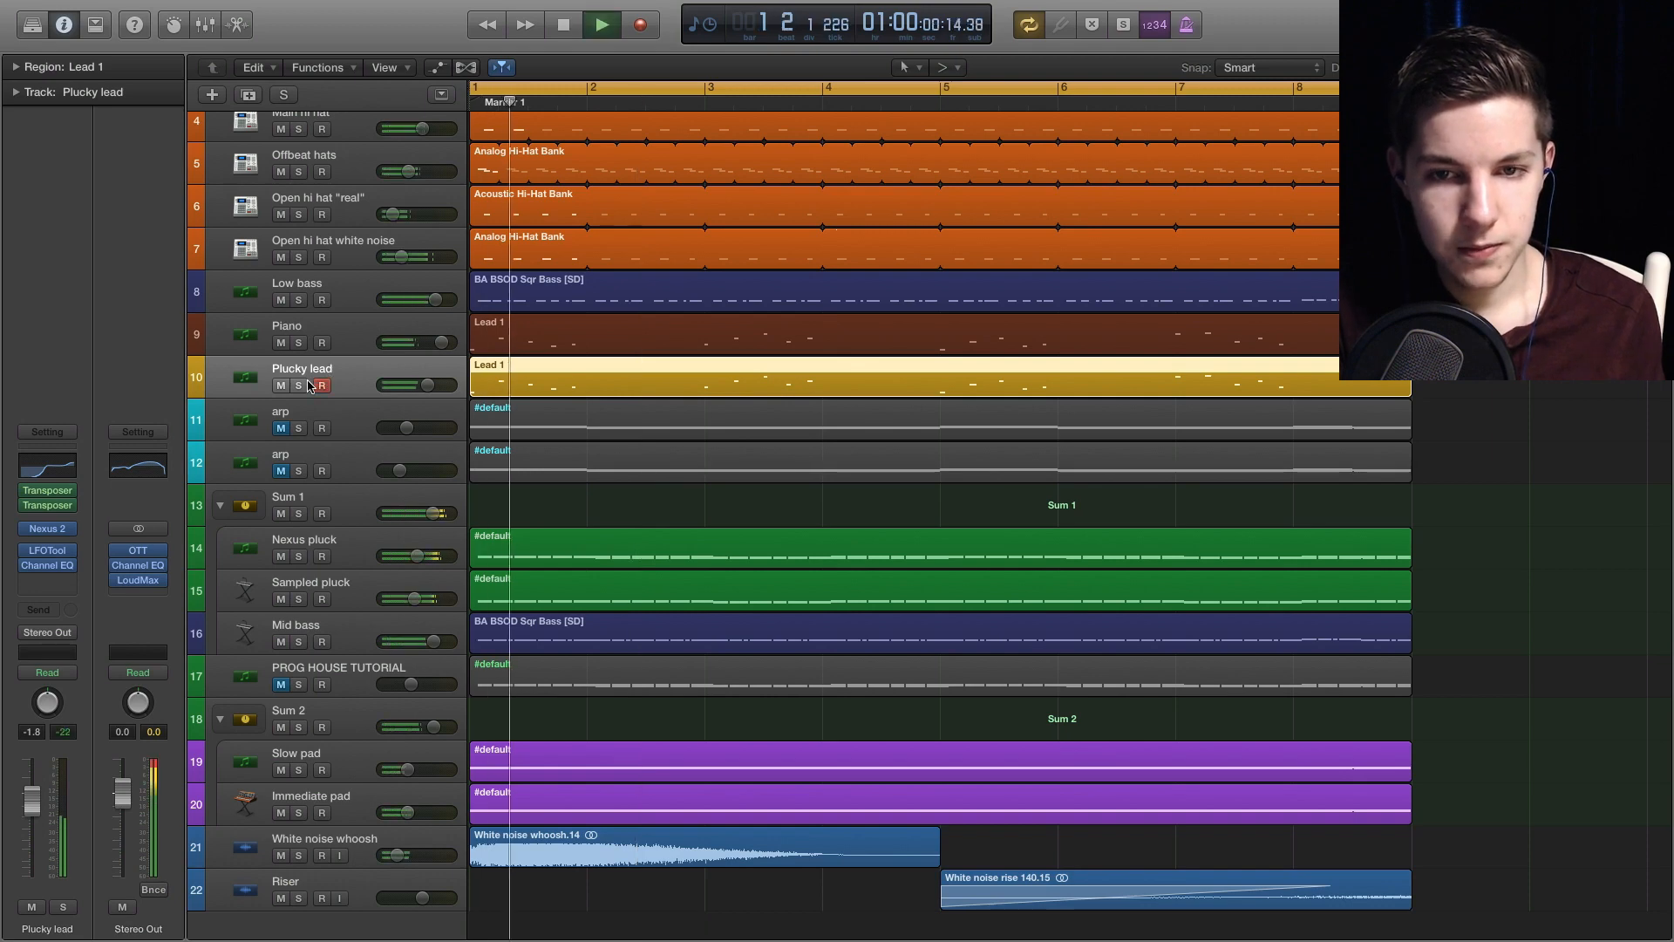
key(space)
- Solo and play the Plucky lead, and examine its LFOTool volume curve before closing the plug-in
click(299, 386)
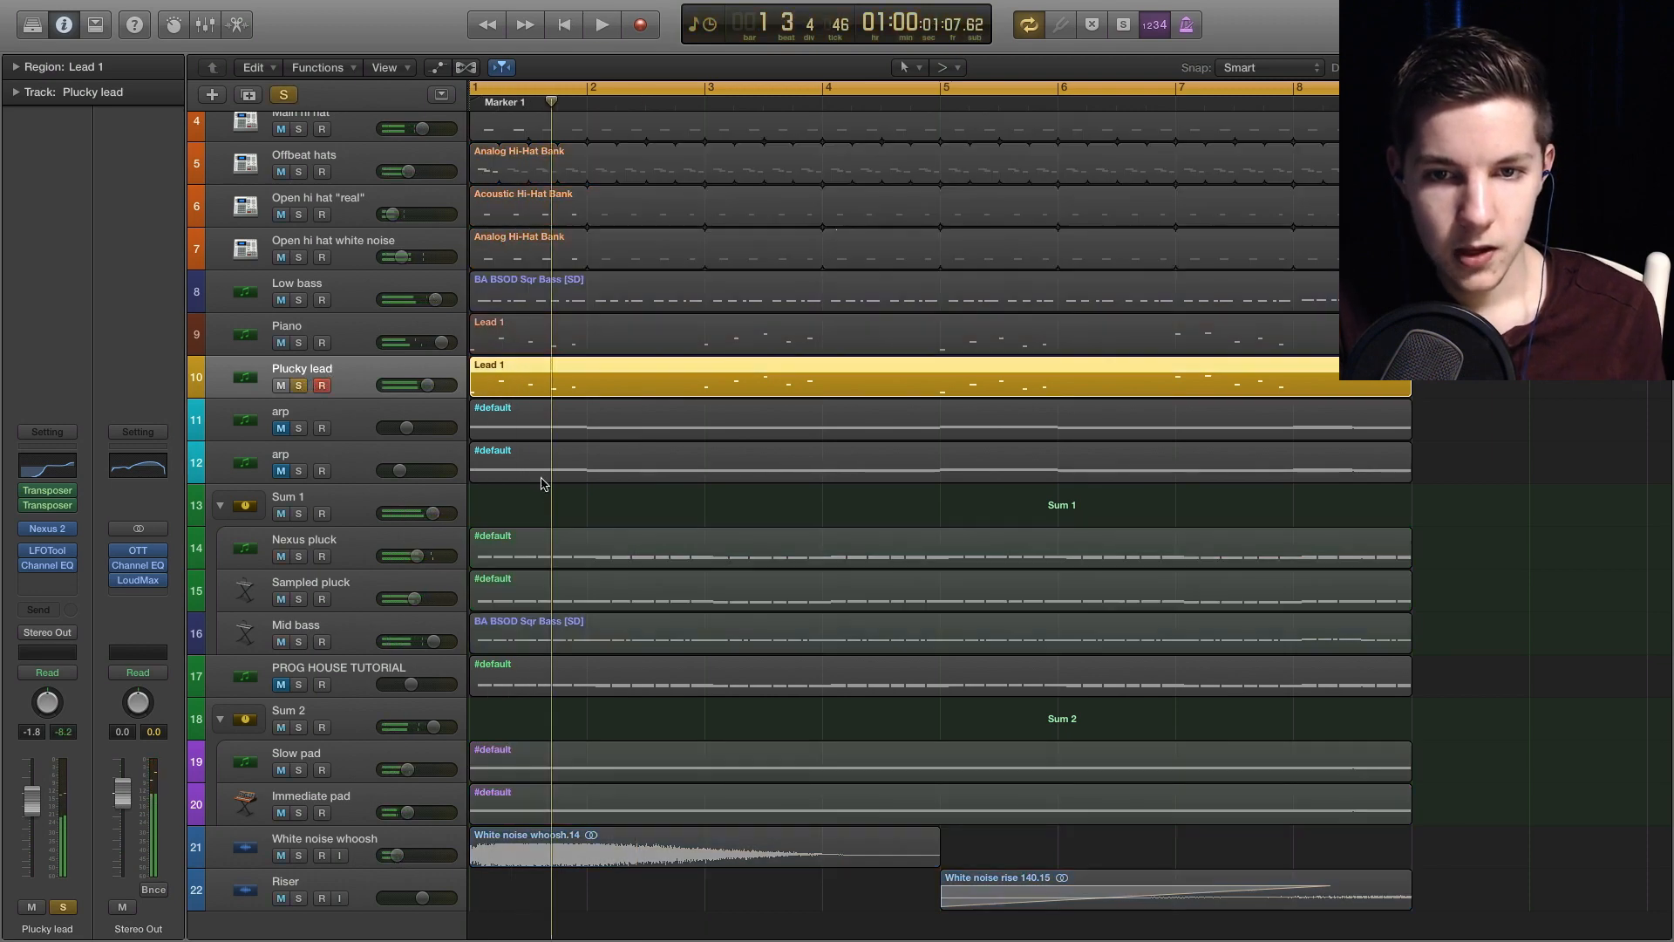
key(space)
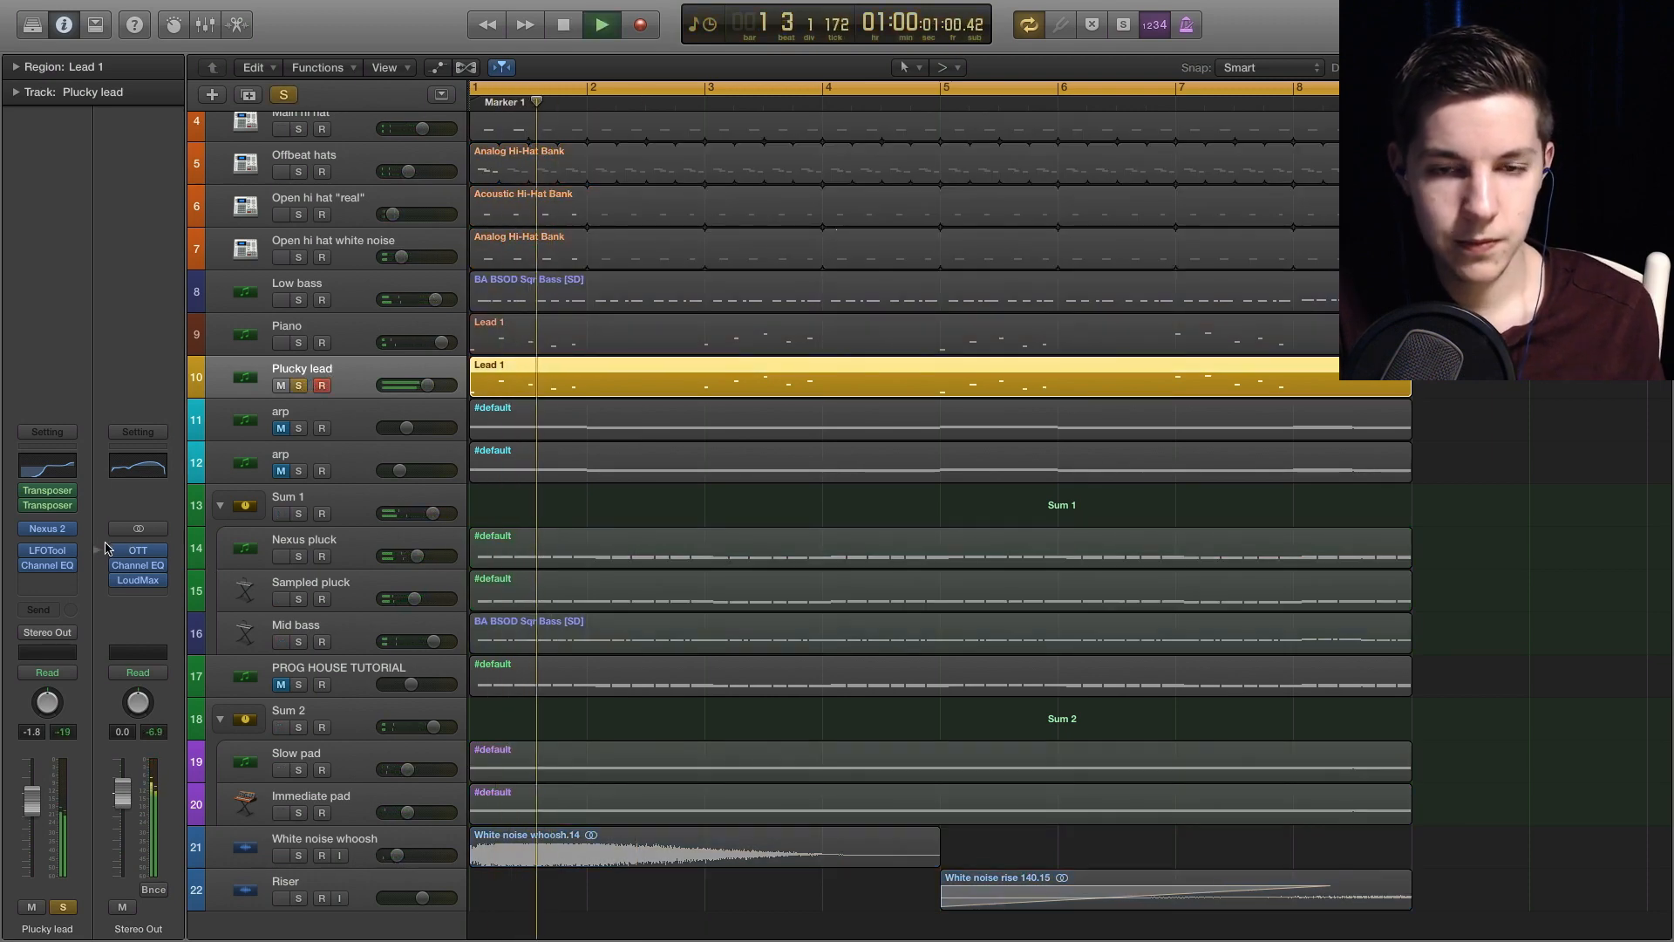
key(space)
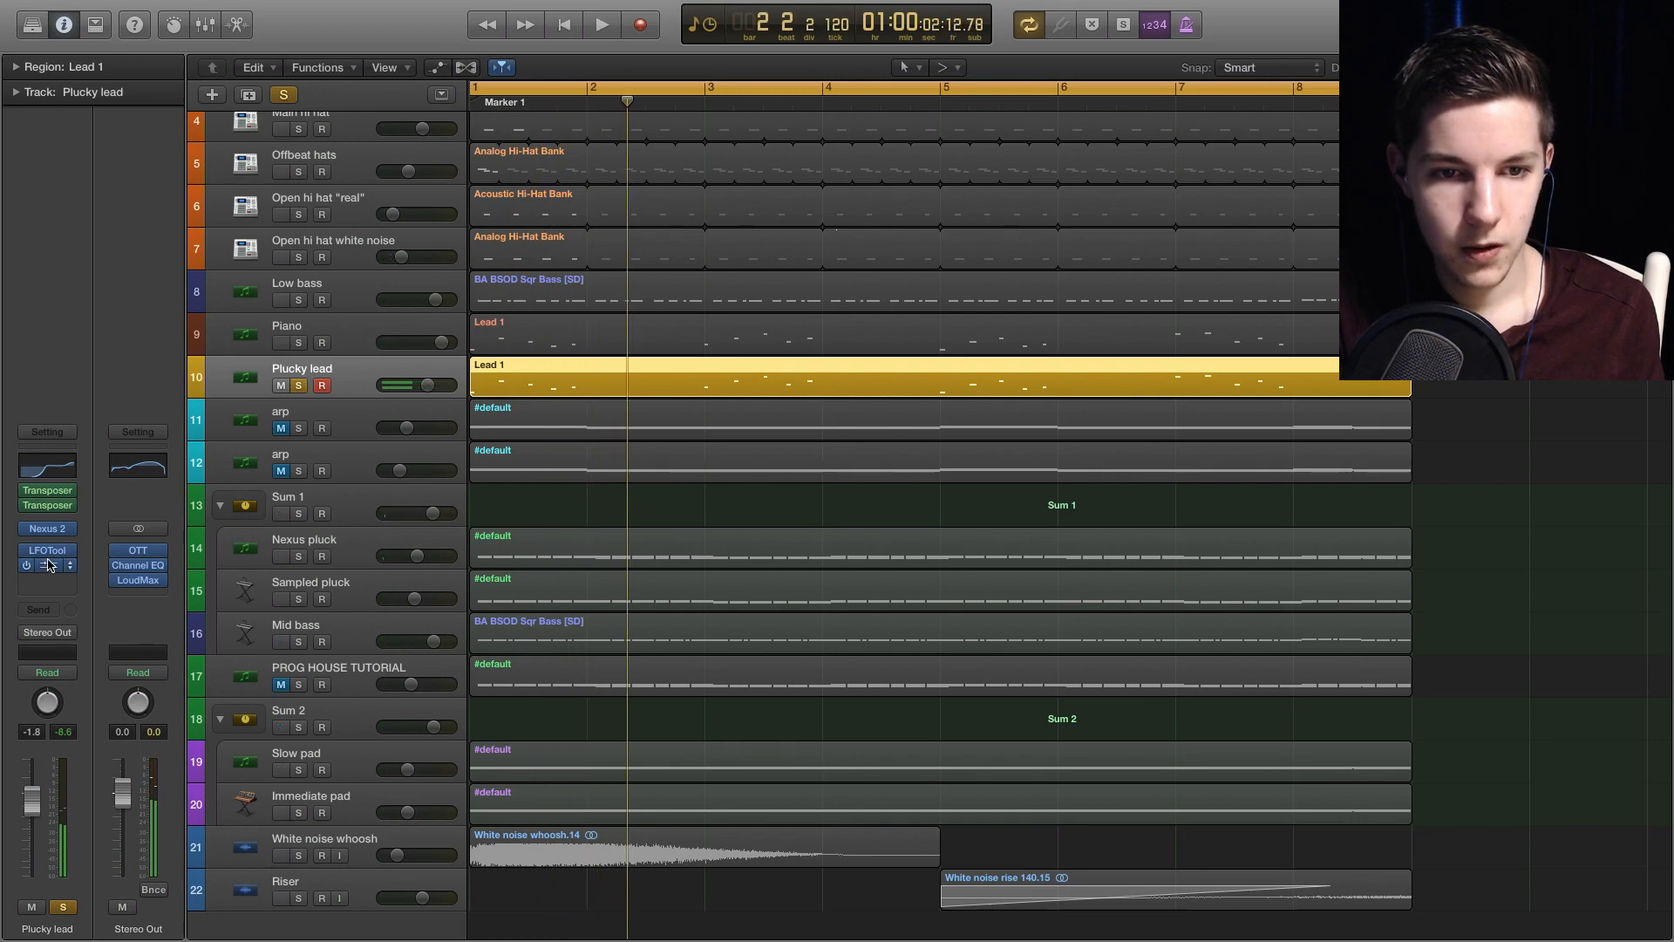
click(47, 550)
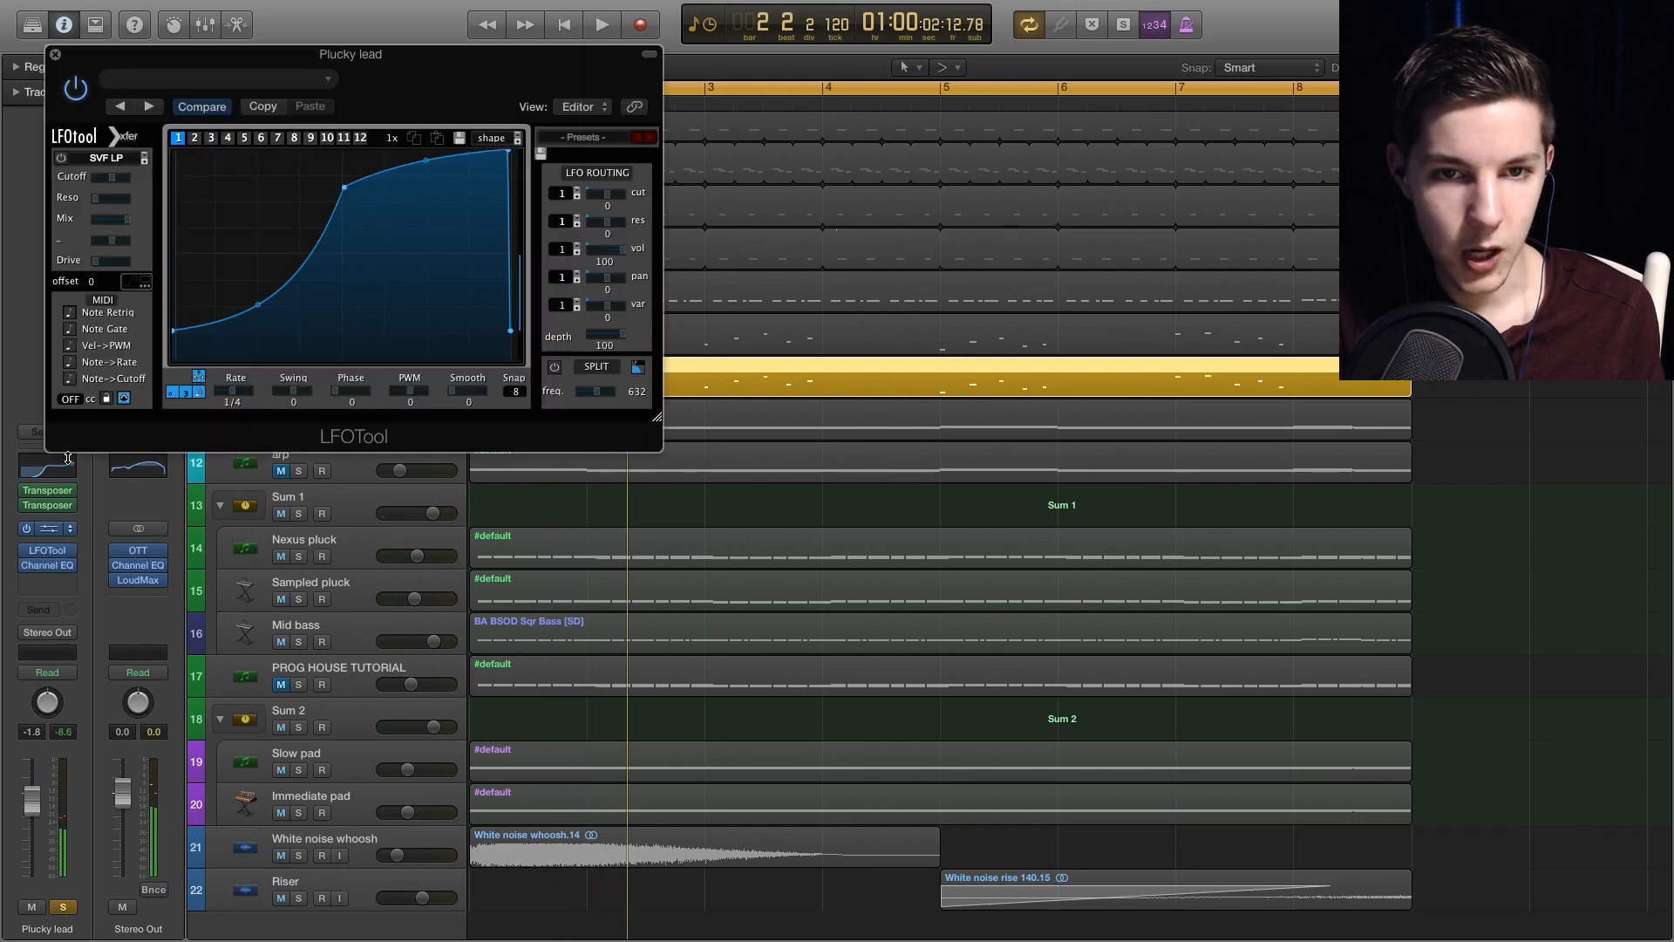
click(54, 55)
- Compare the Plucky lead's sound with its Channel EQ bypassed and re-enabled, and close the EQ
key(space)
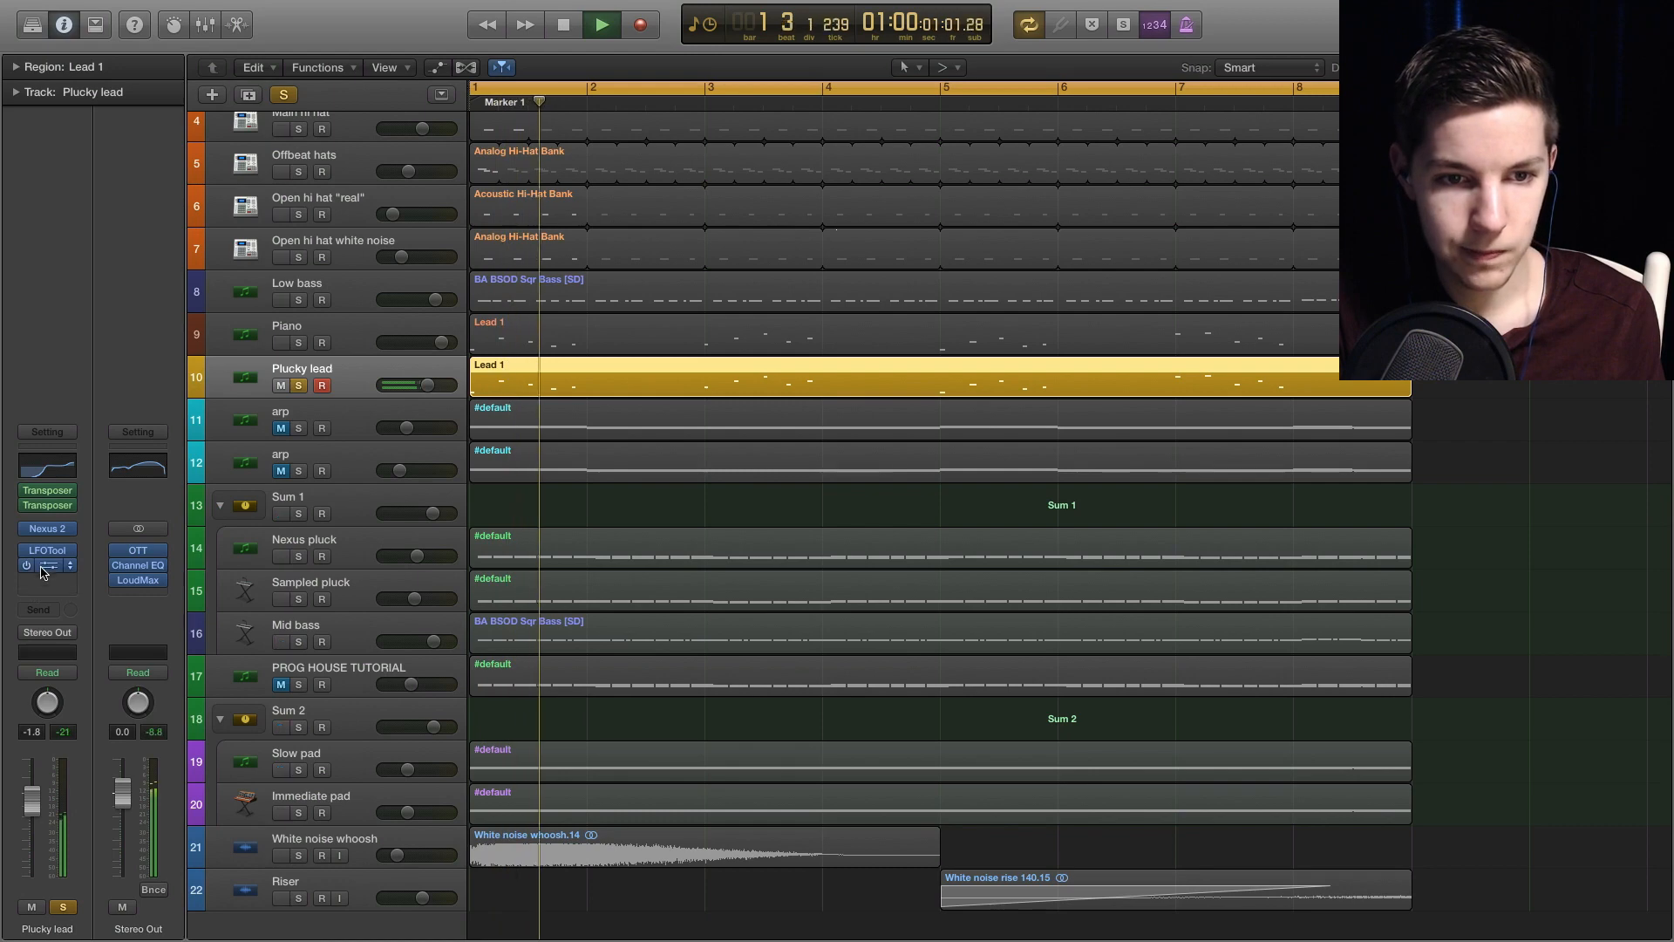
click(42, 567)
key(space)
drag(502, 73, 645, 314)
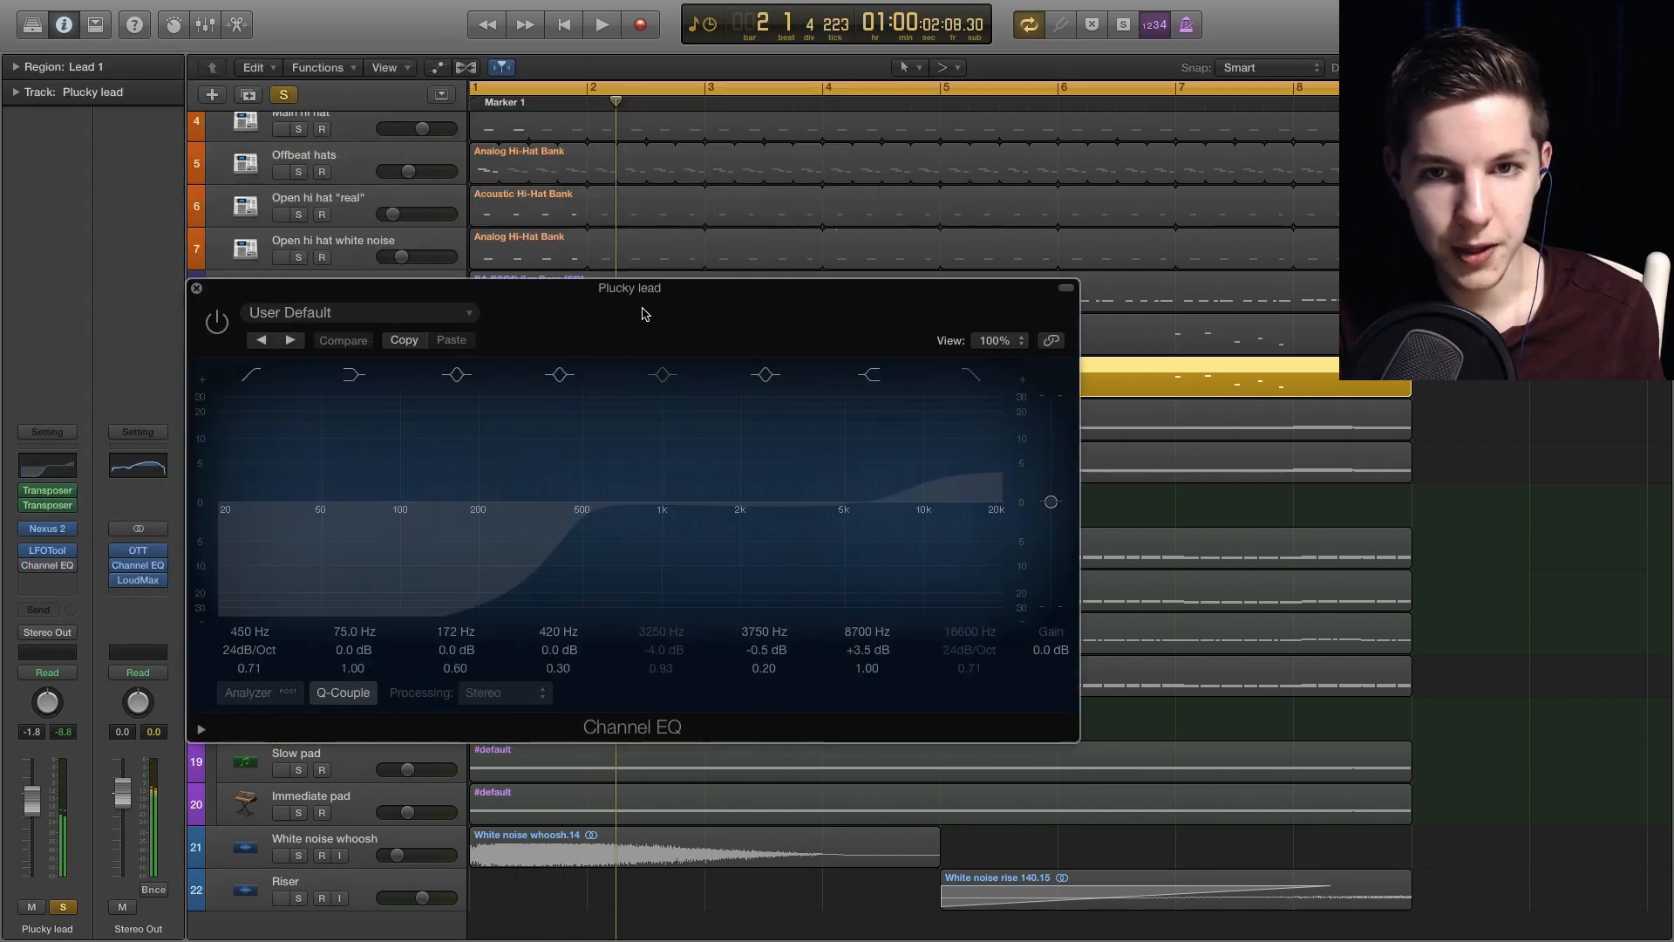
key(space)
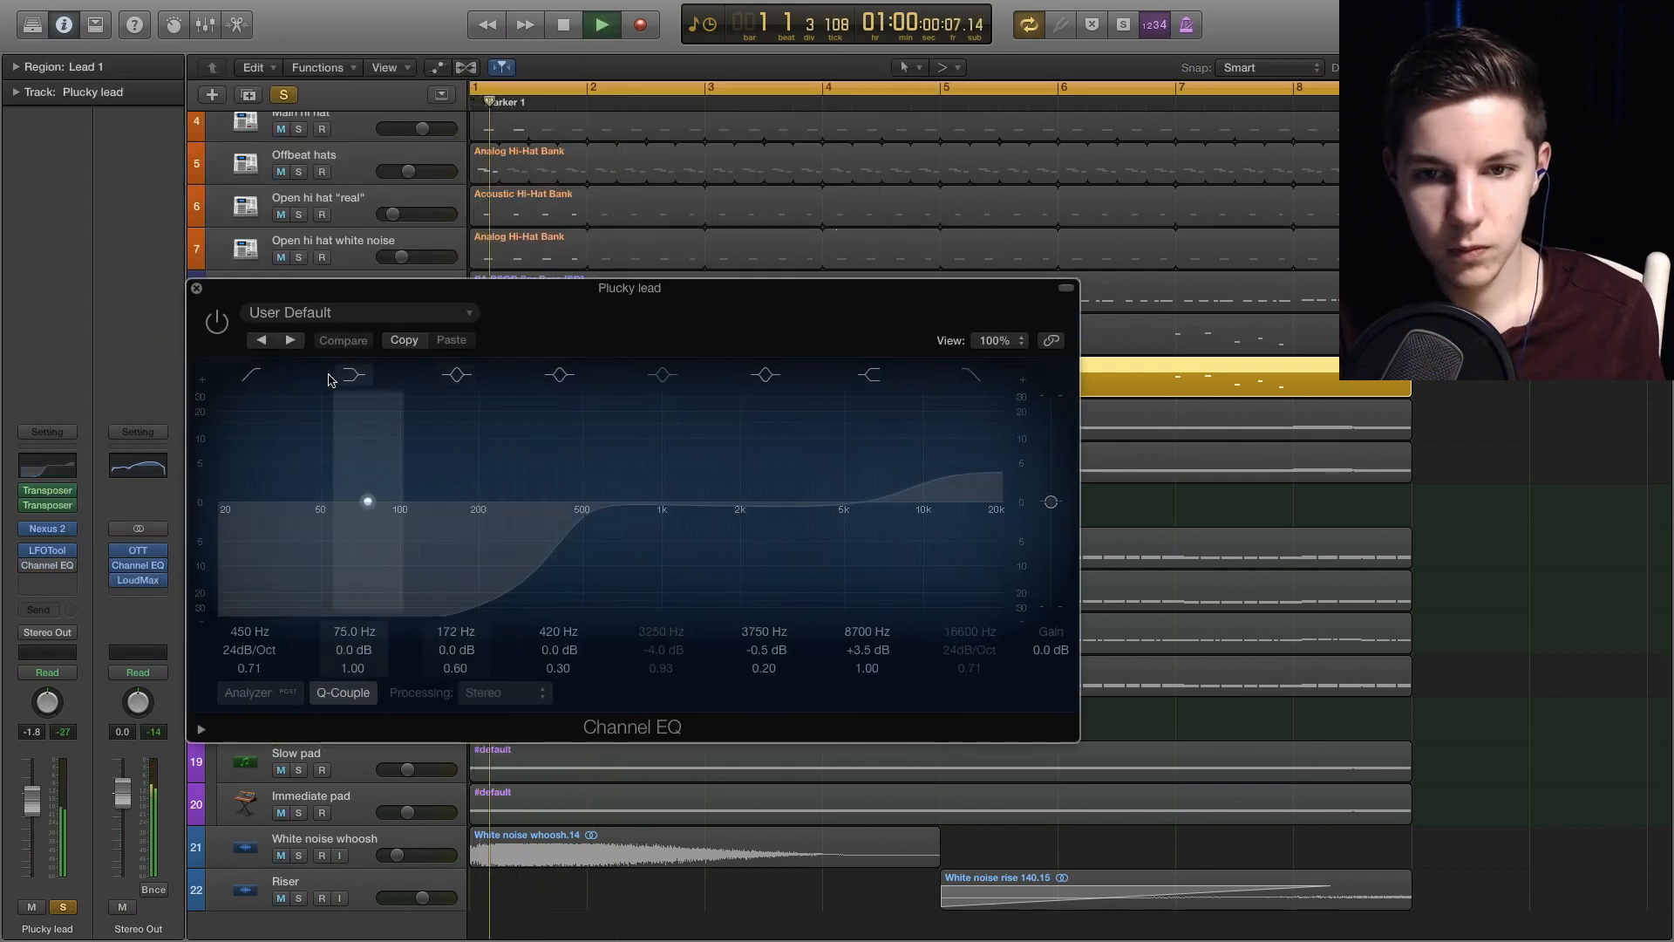
click(218, 321)
key(space)
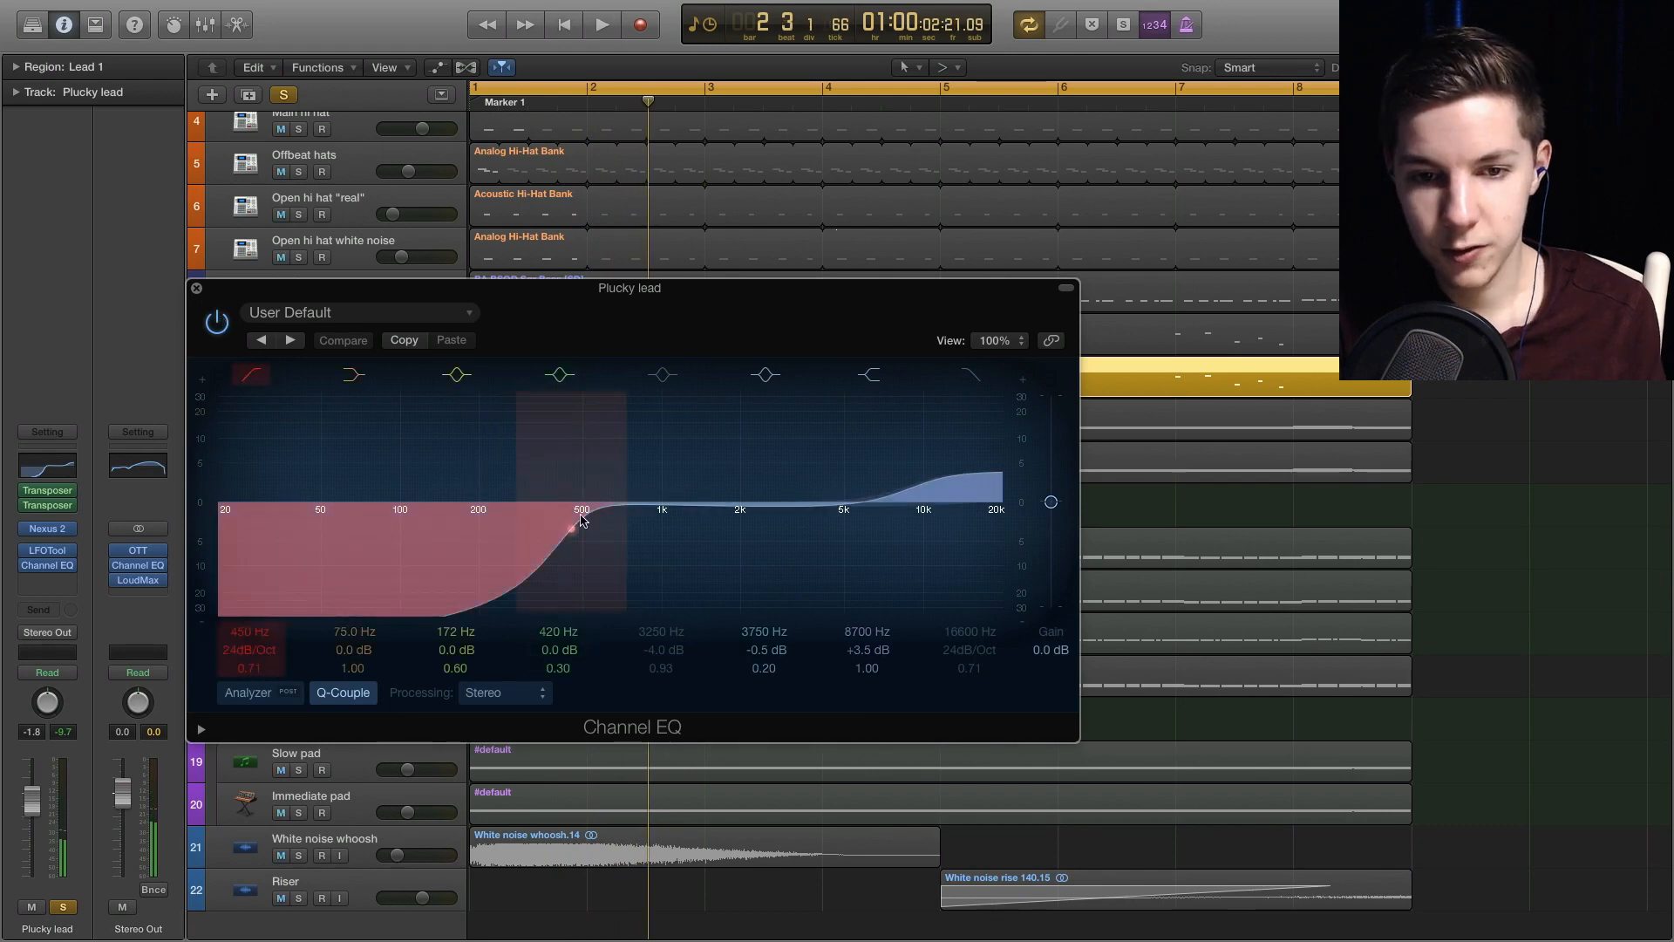
key(space)
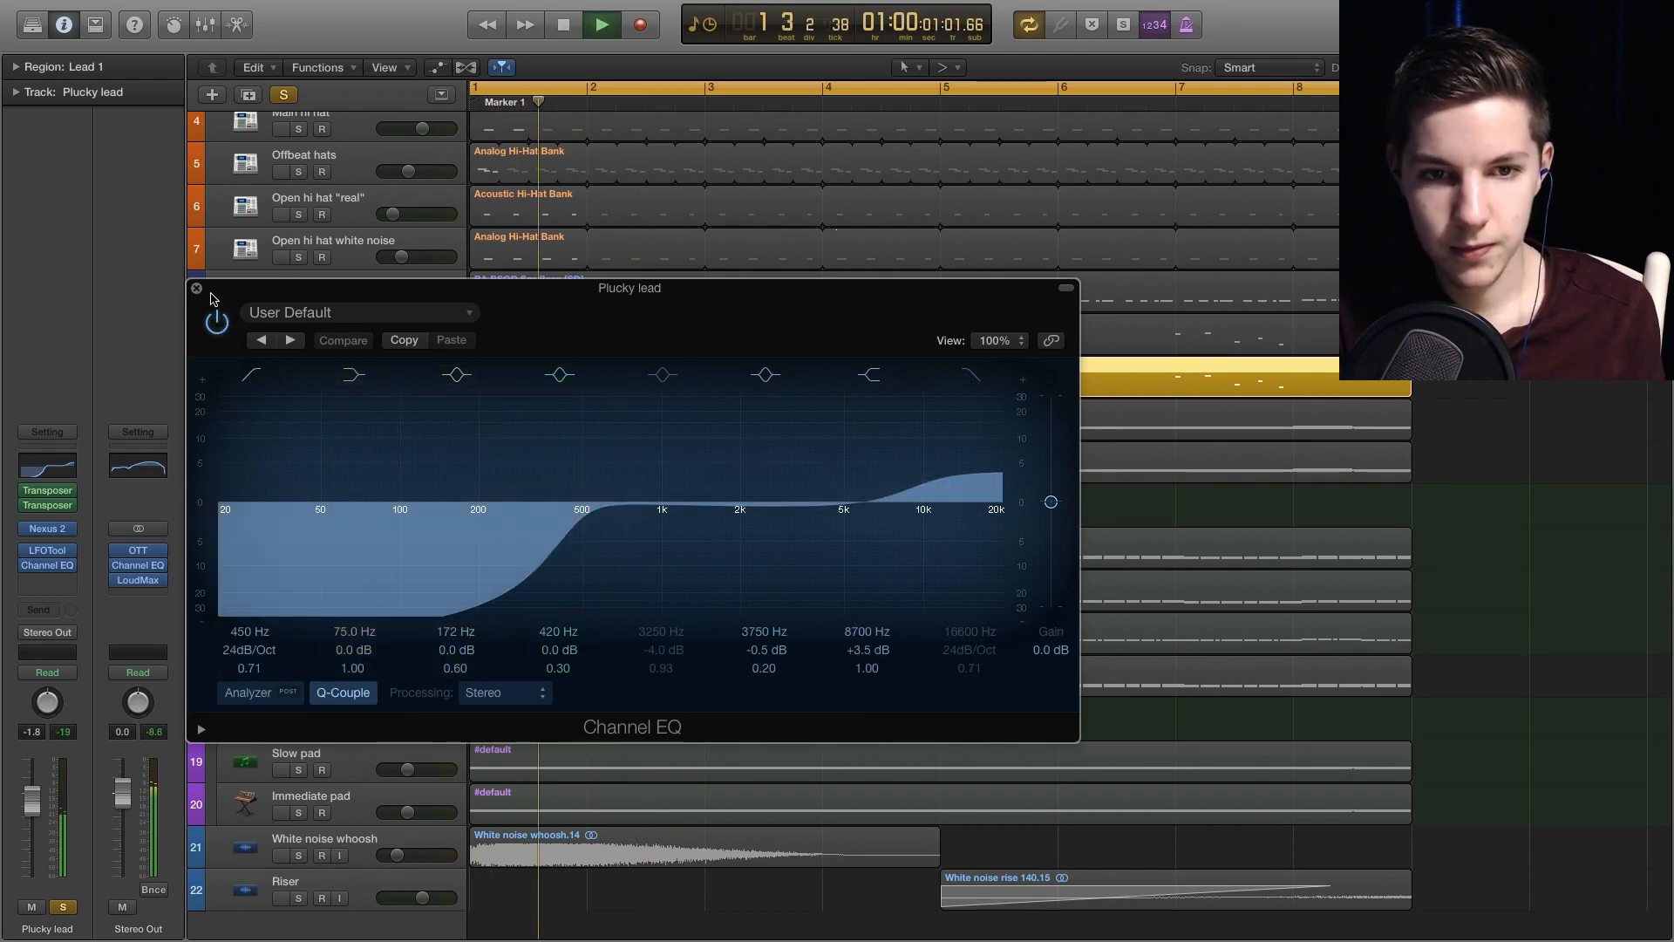
click(196, 288)
key(space)
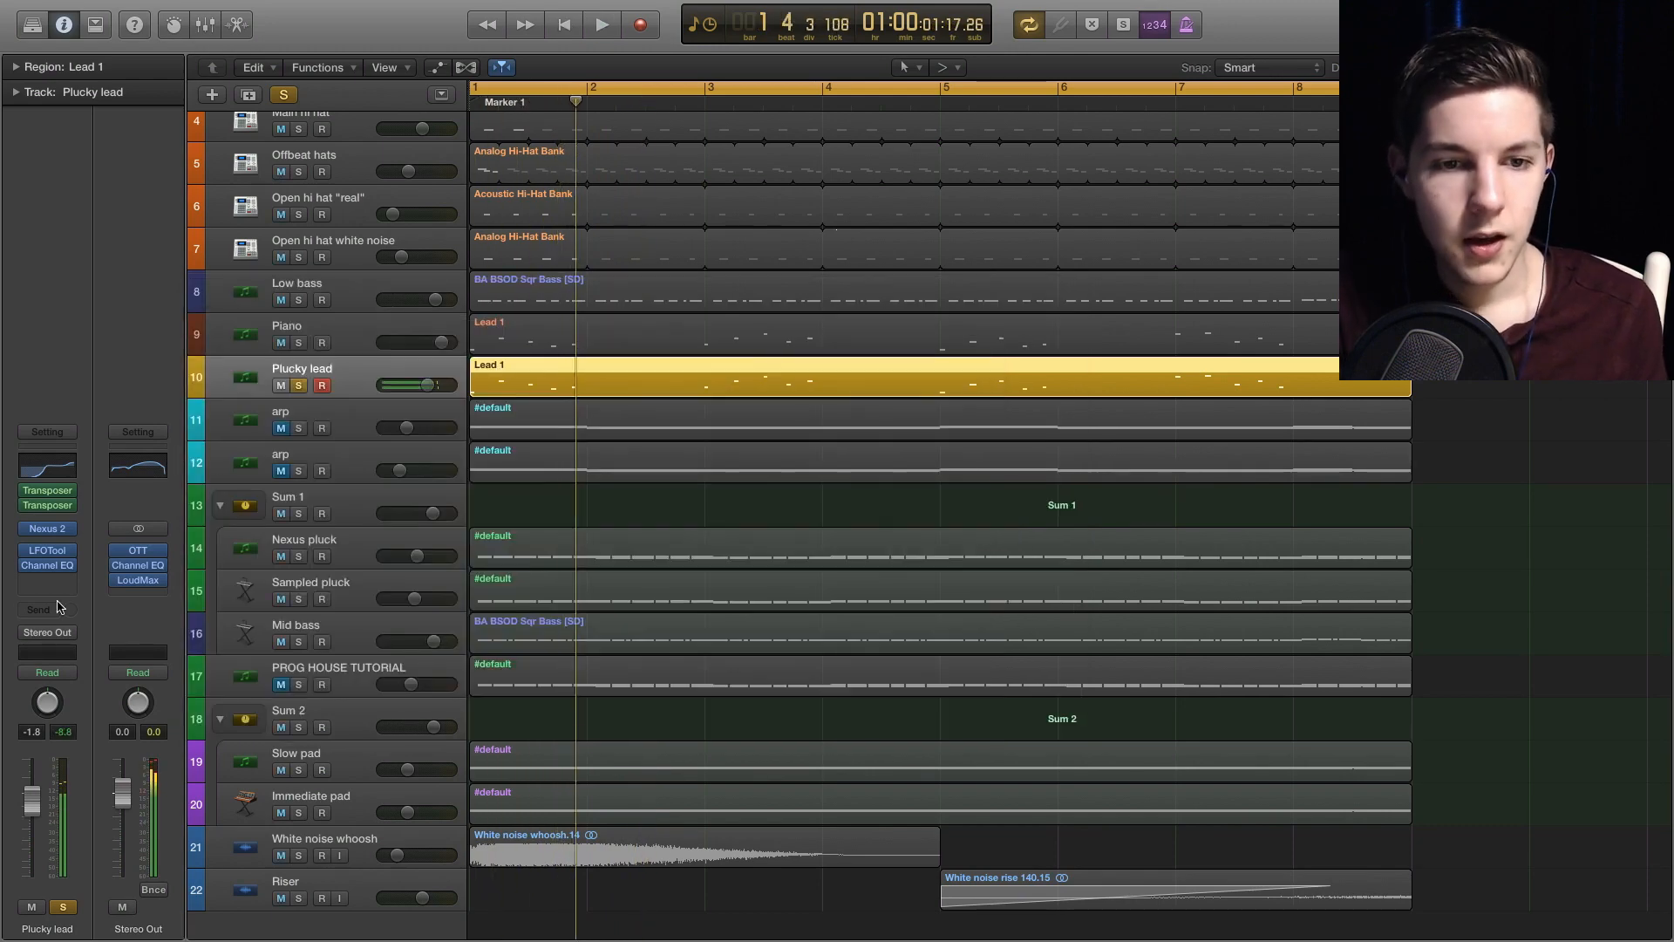
- Open the Plucky lead's Nexus 2 instrument and play the soloed track with the plug-in window moved clear
click(56, 529)
key(space)
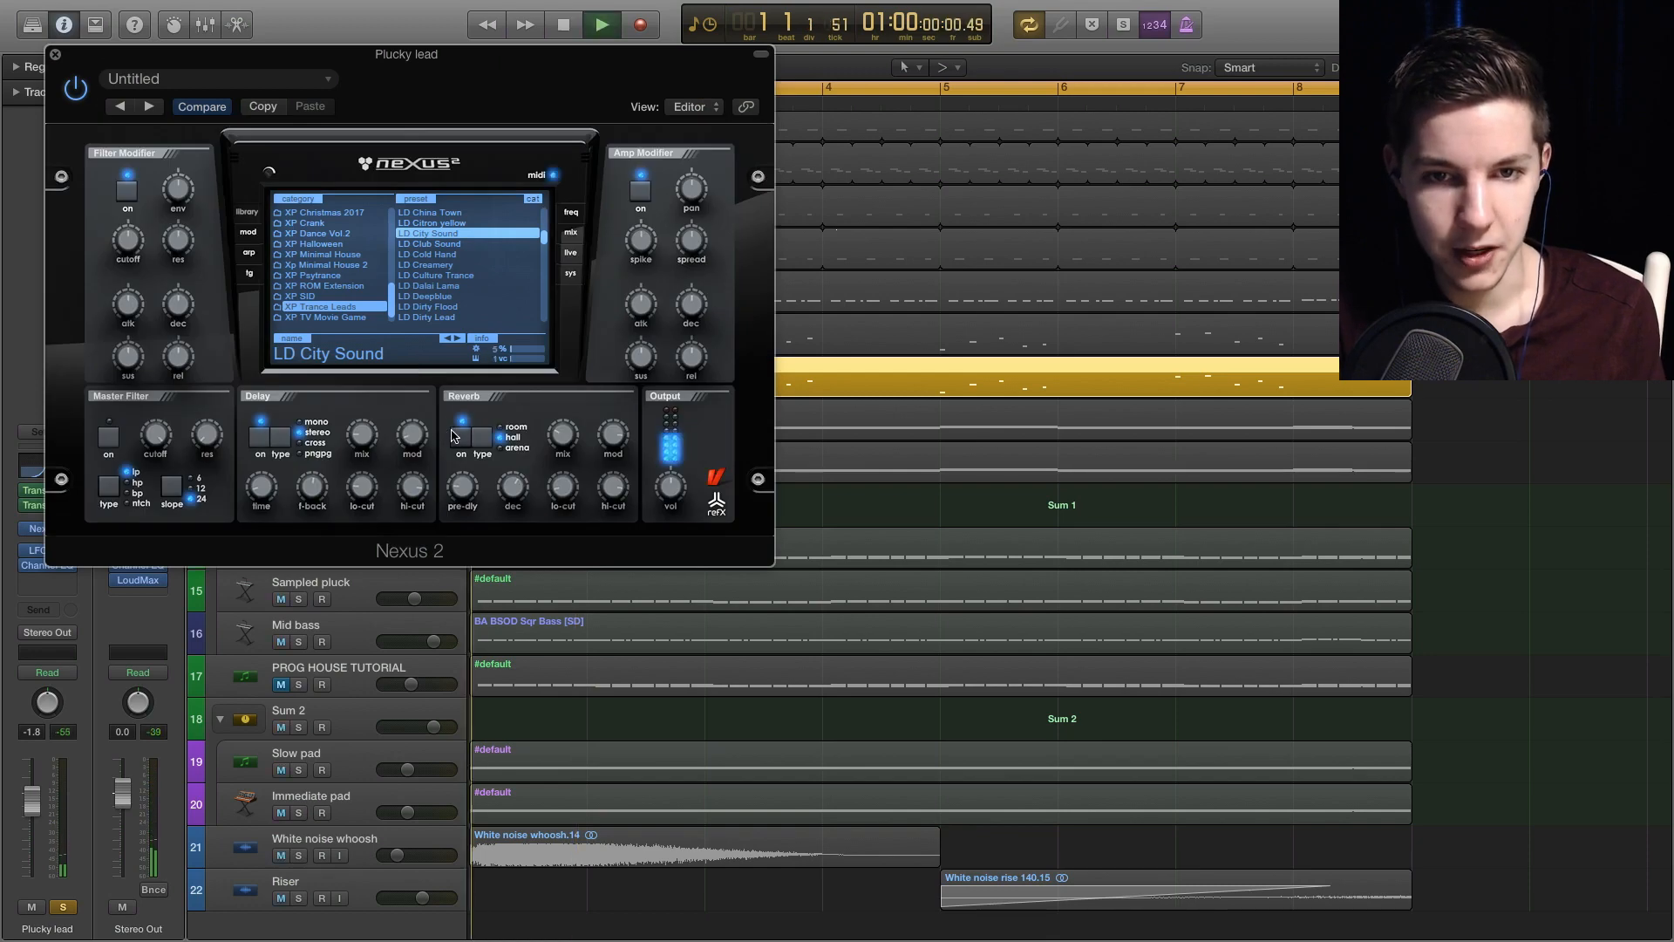
drag(354, 85, 1033, 119)
key(space)
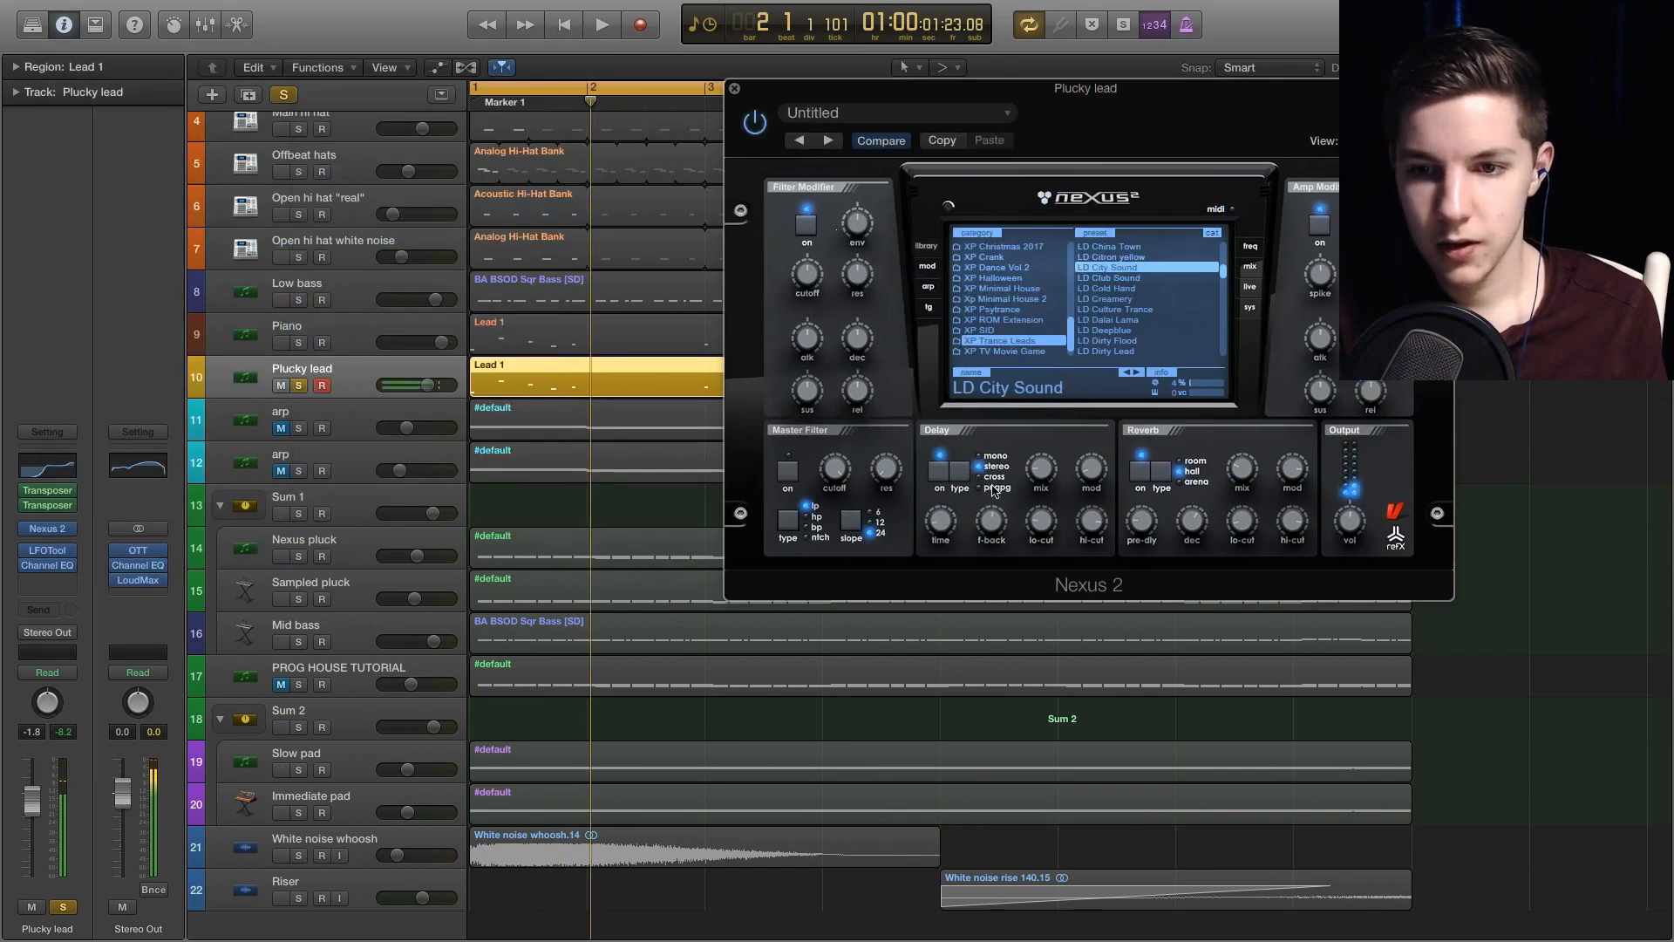
- Compare the Plucky lead's sound with the Nexus 2 delay switched off and back on, and close the plug-in
key(space)
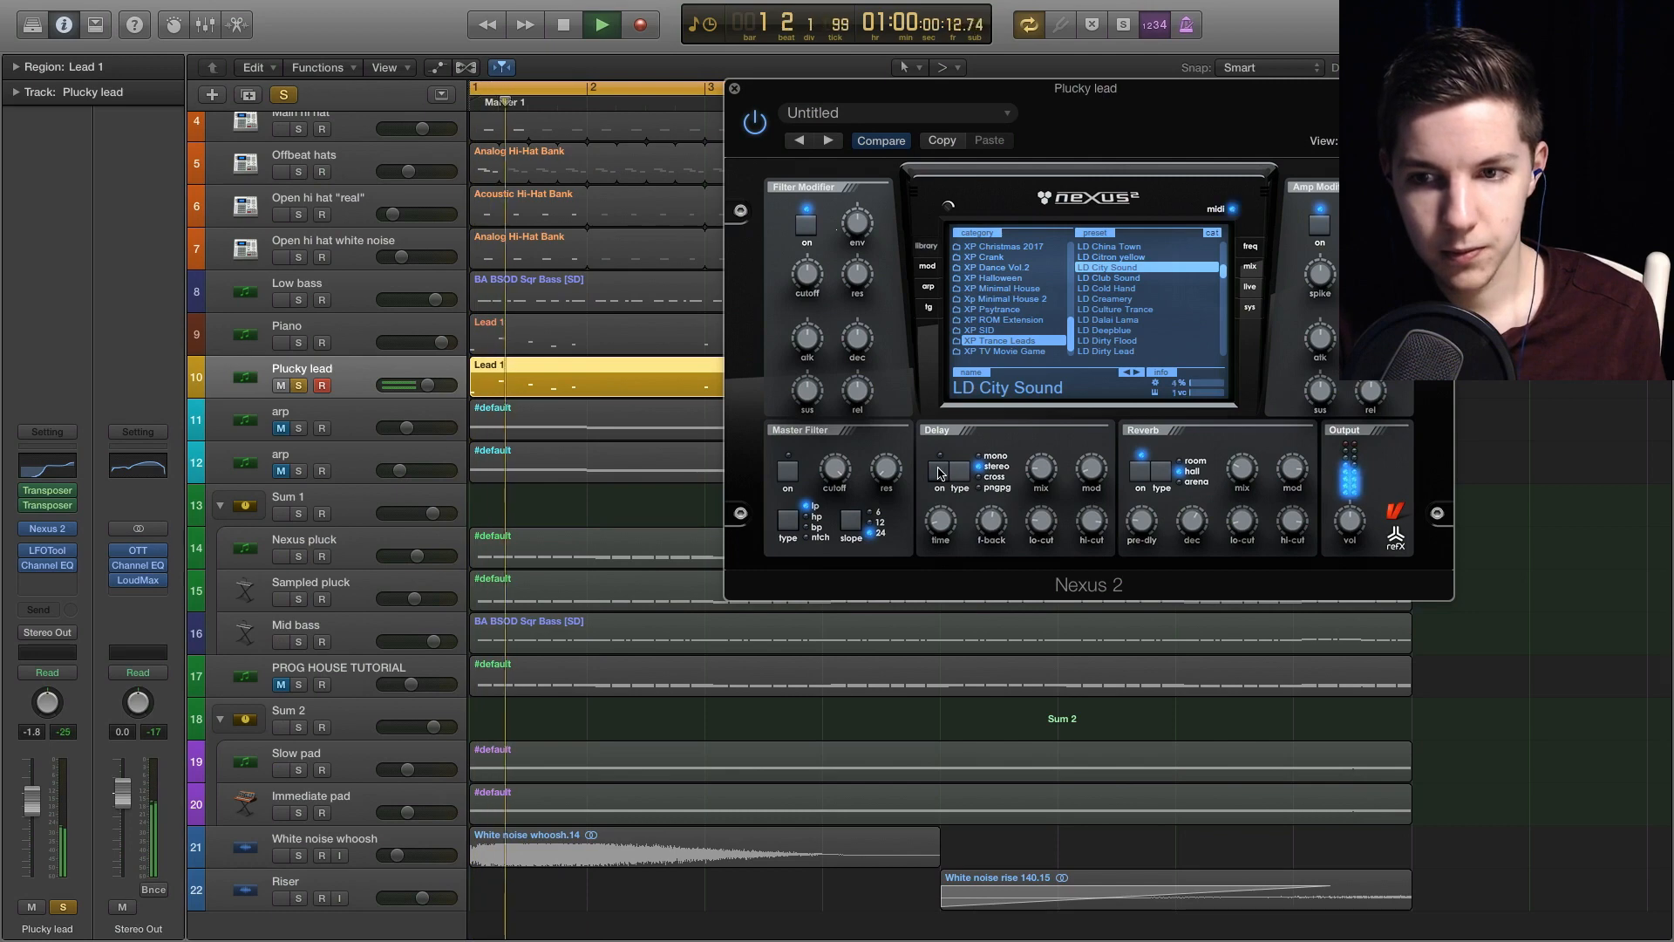
key(space)
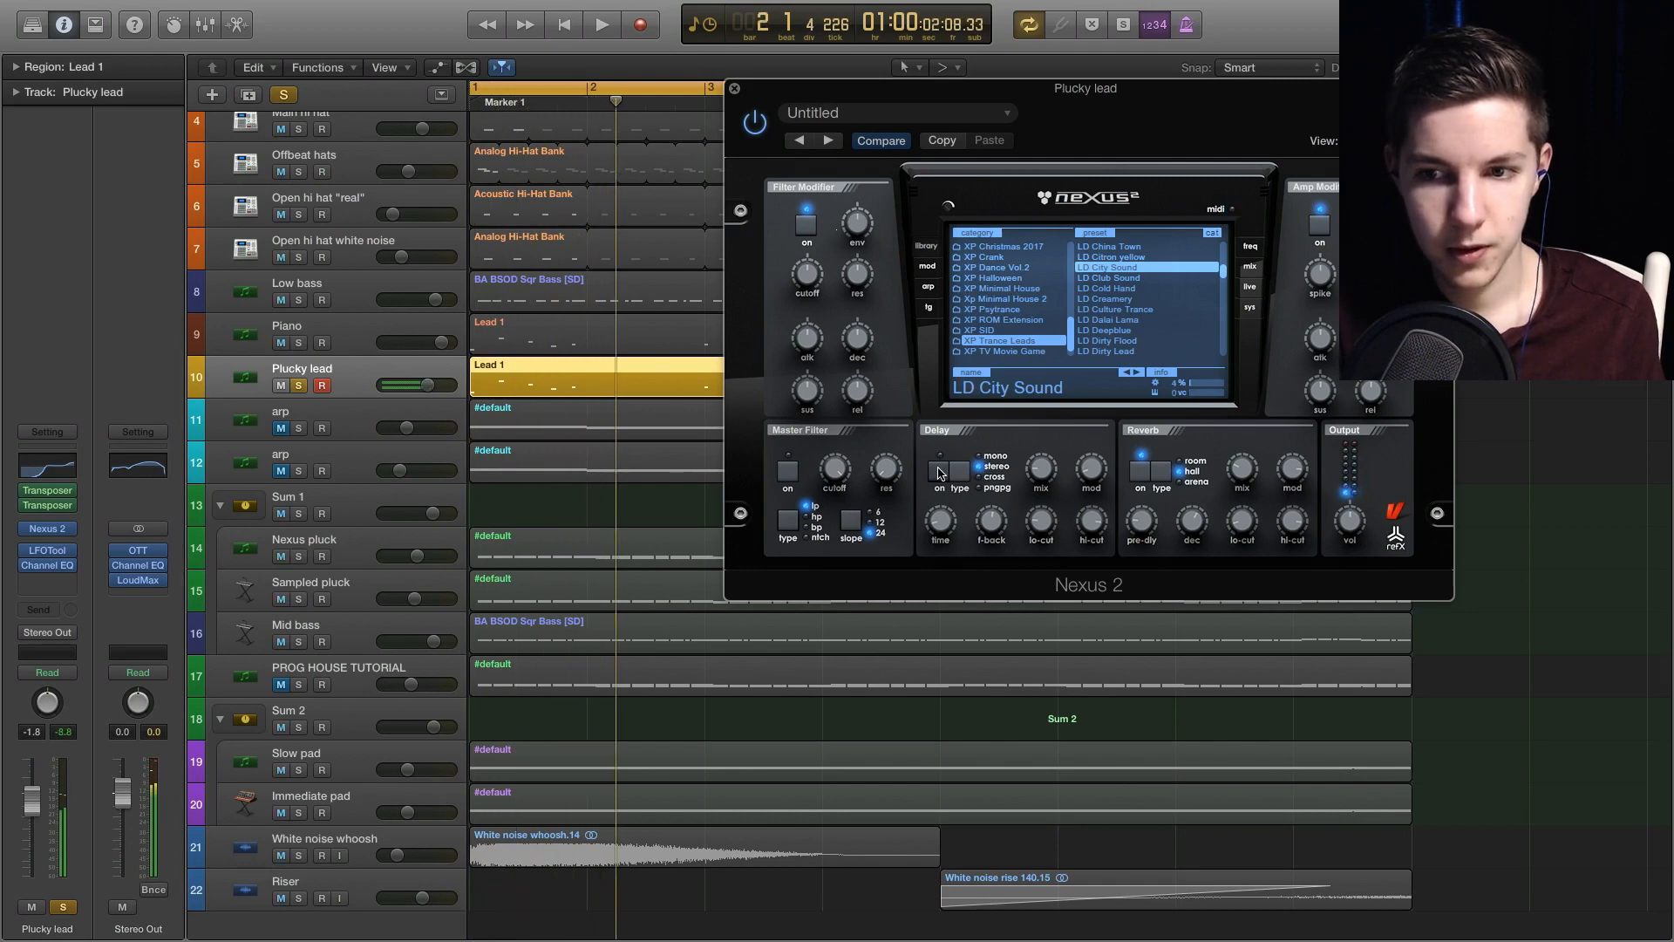
key(space)
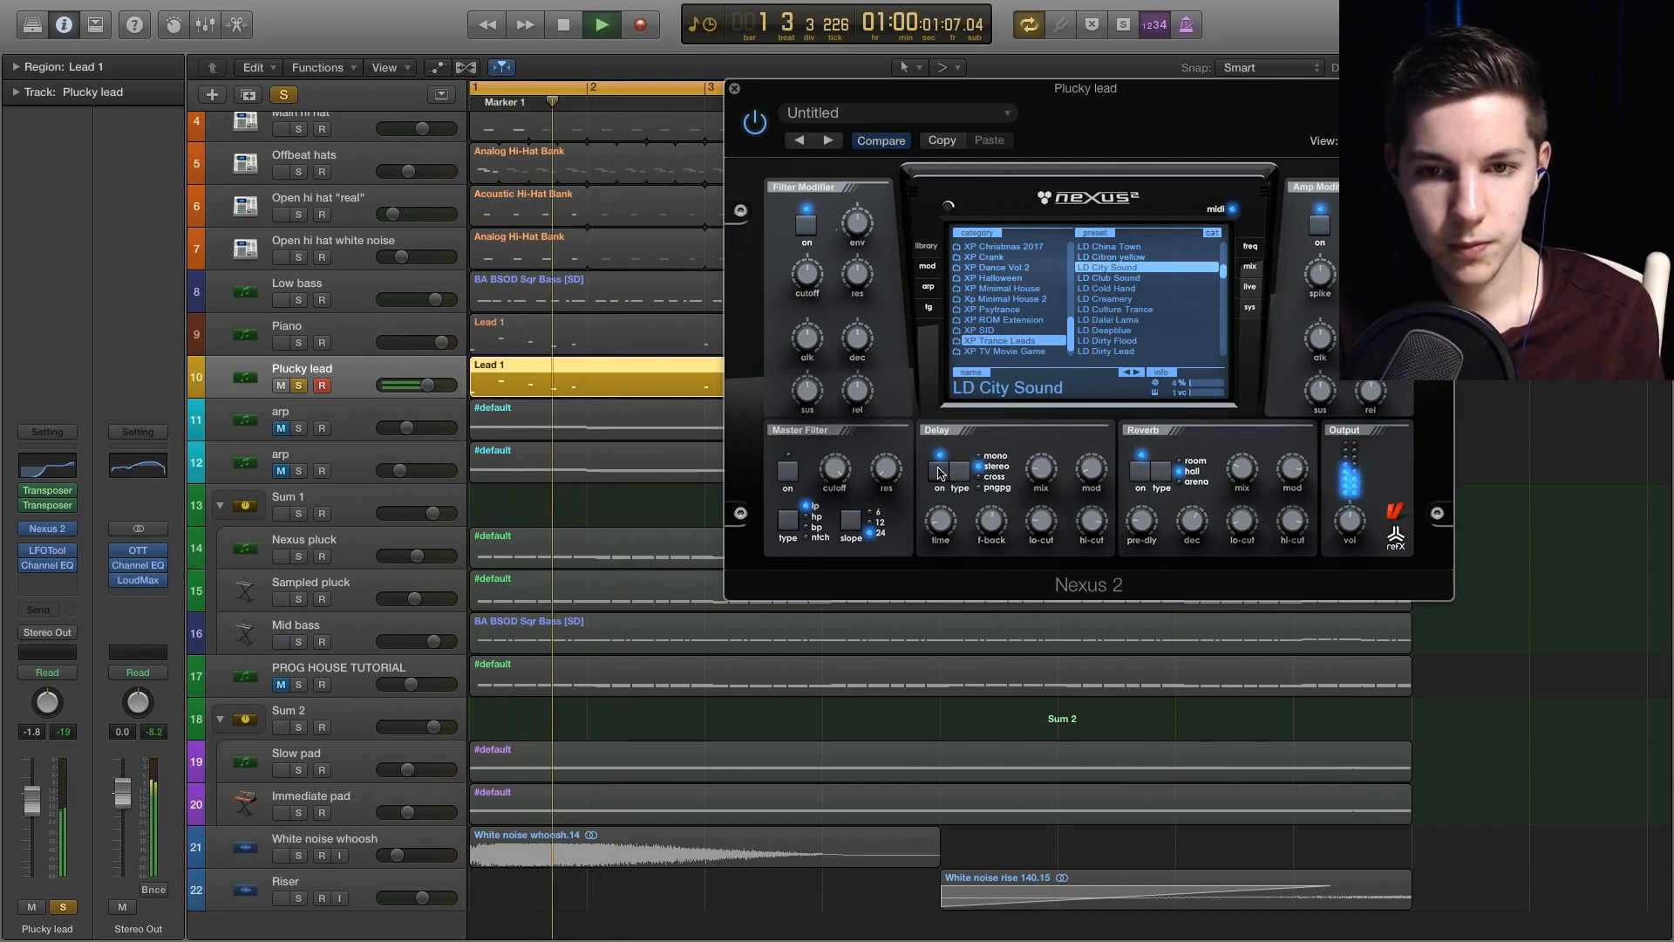
key(space)
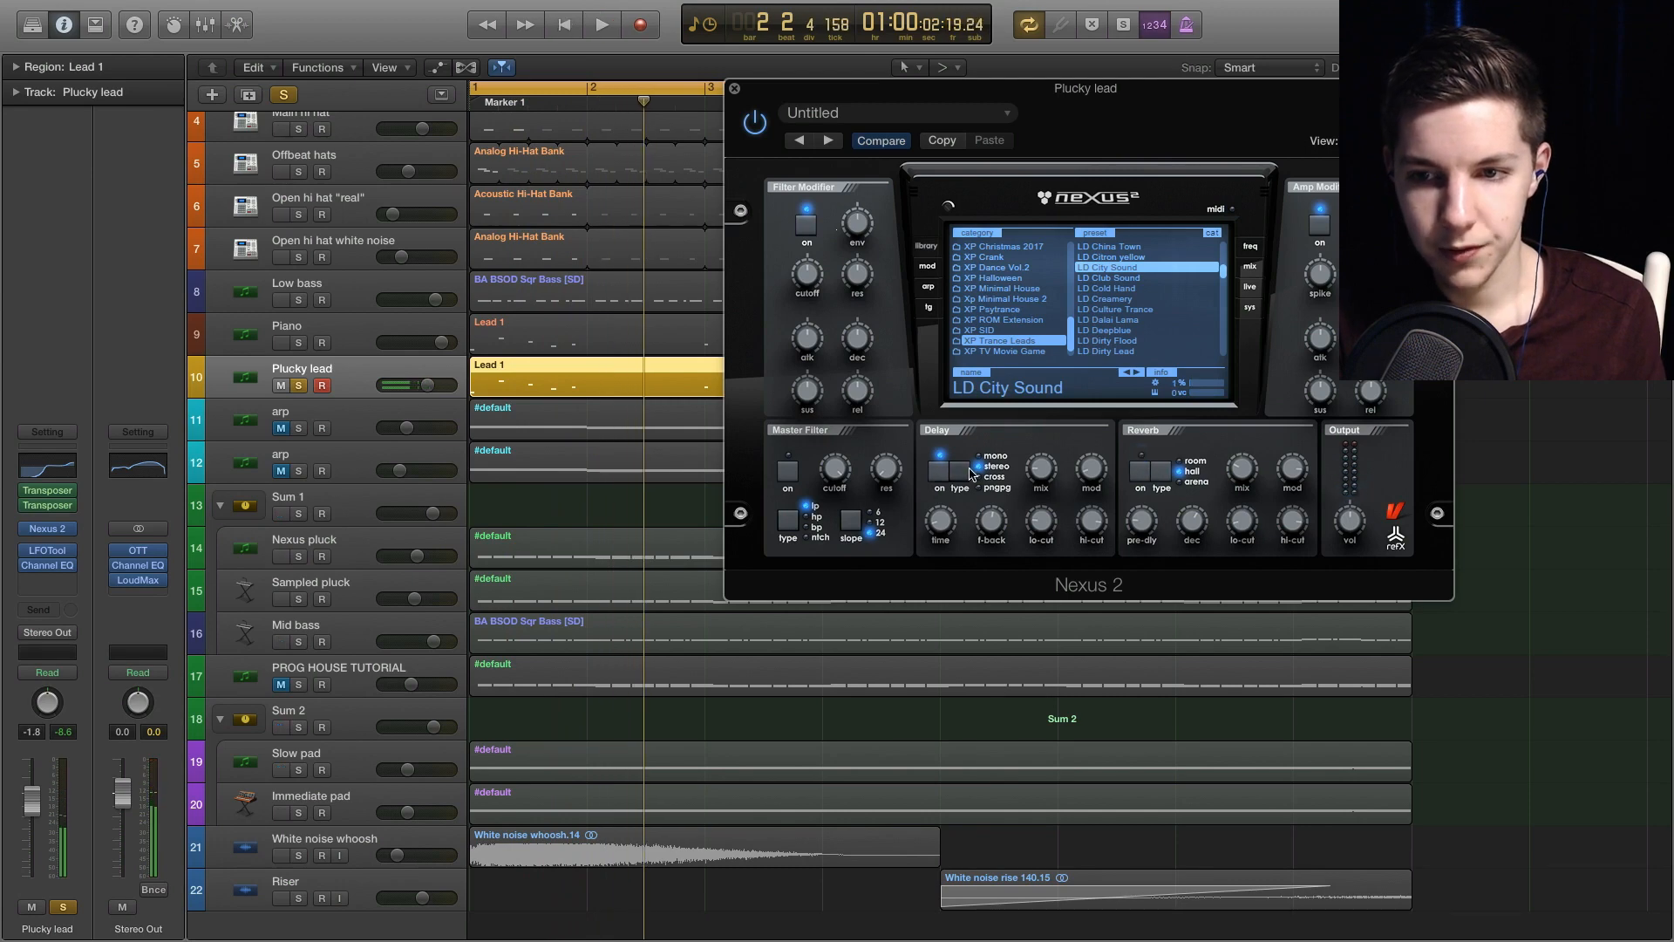
key(space)
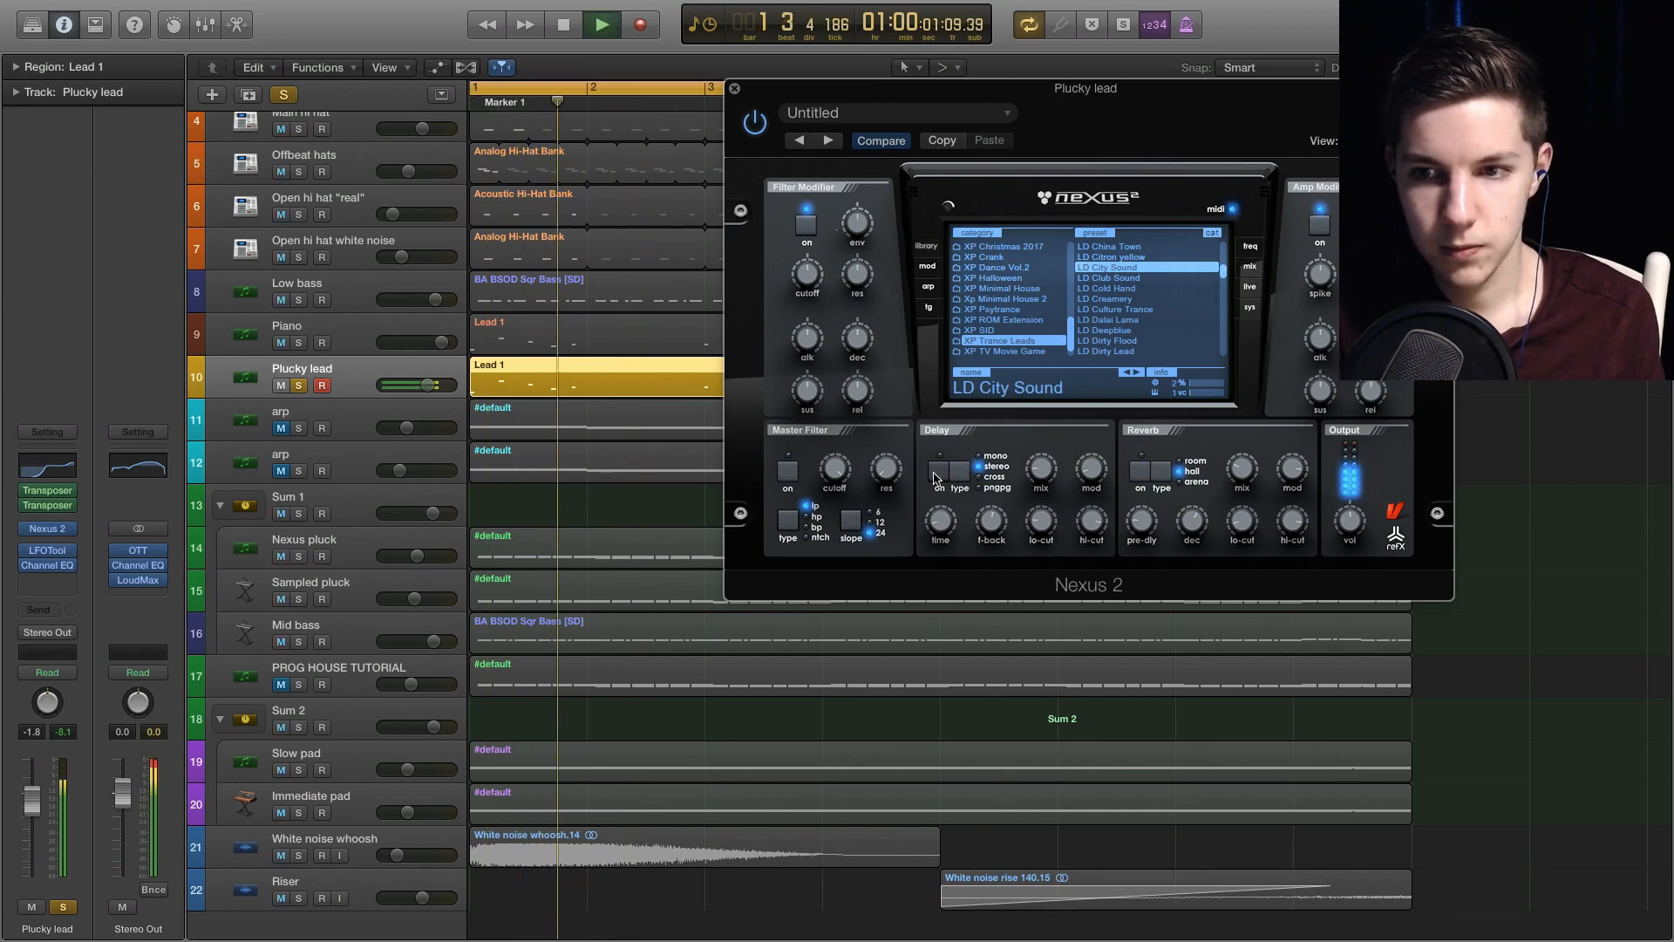
drag(1097, 144, 534, 267)
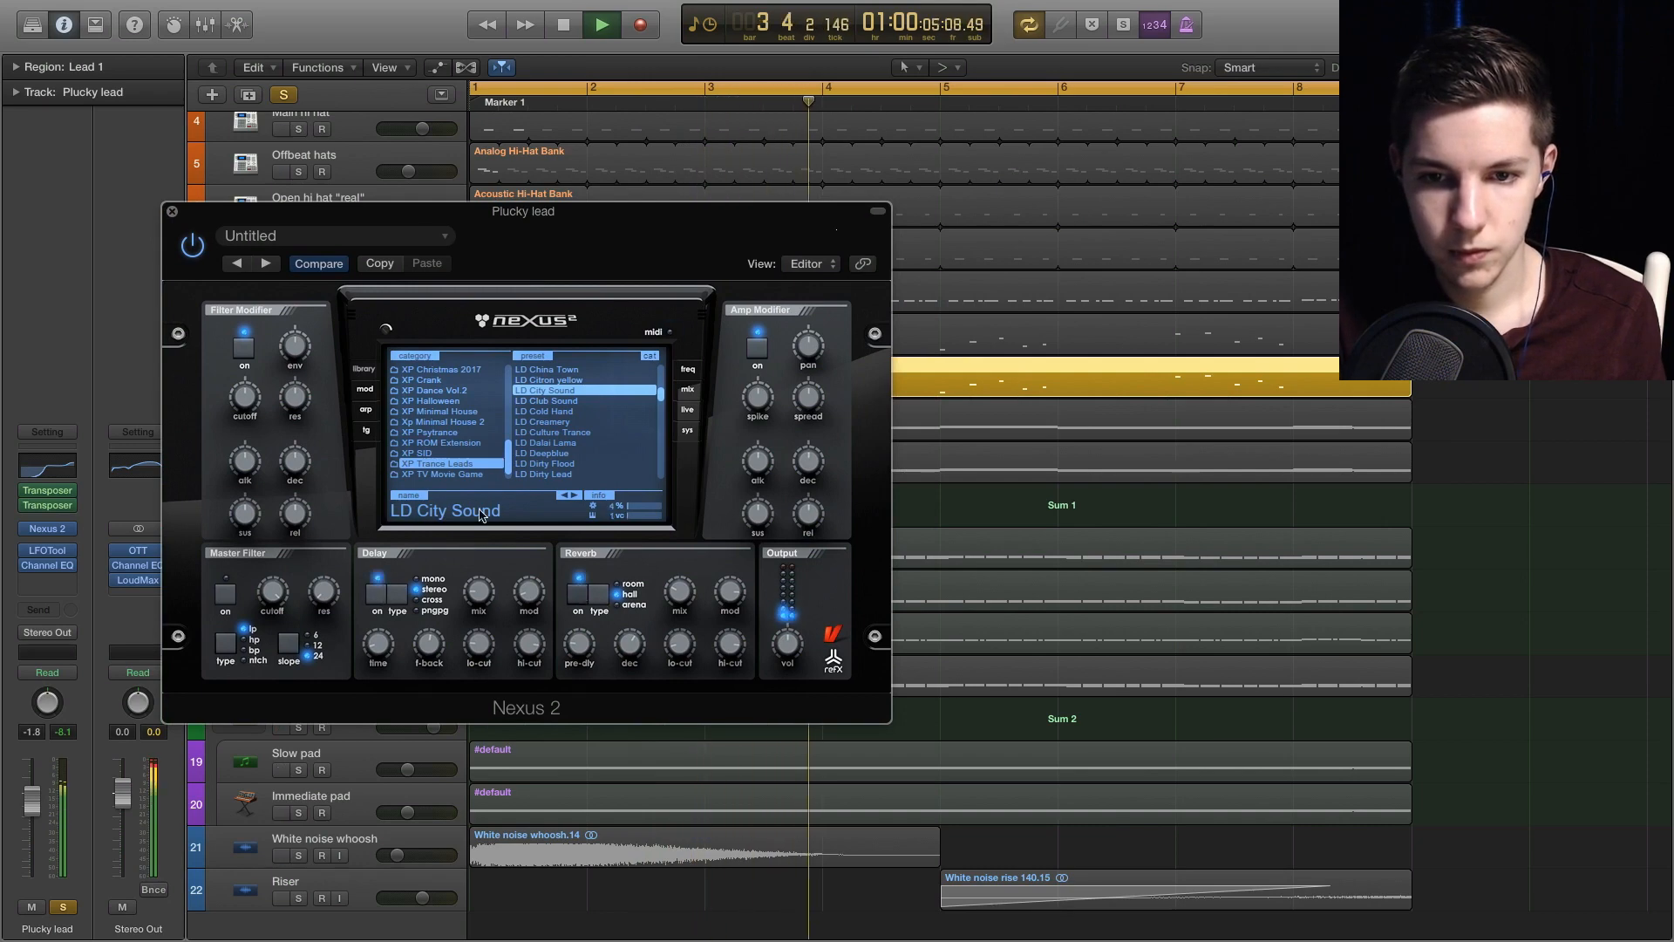
key(space)
click(173, 213)
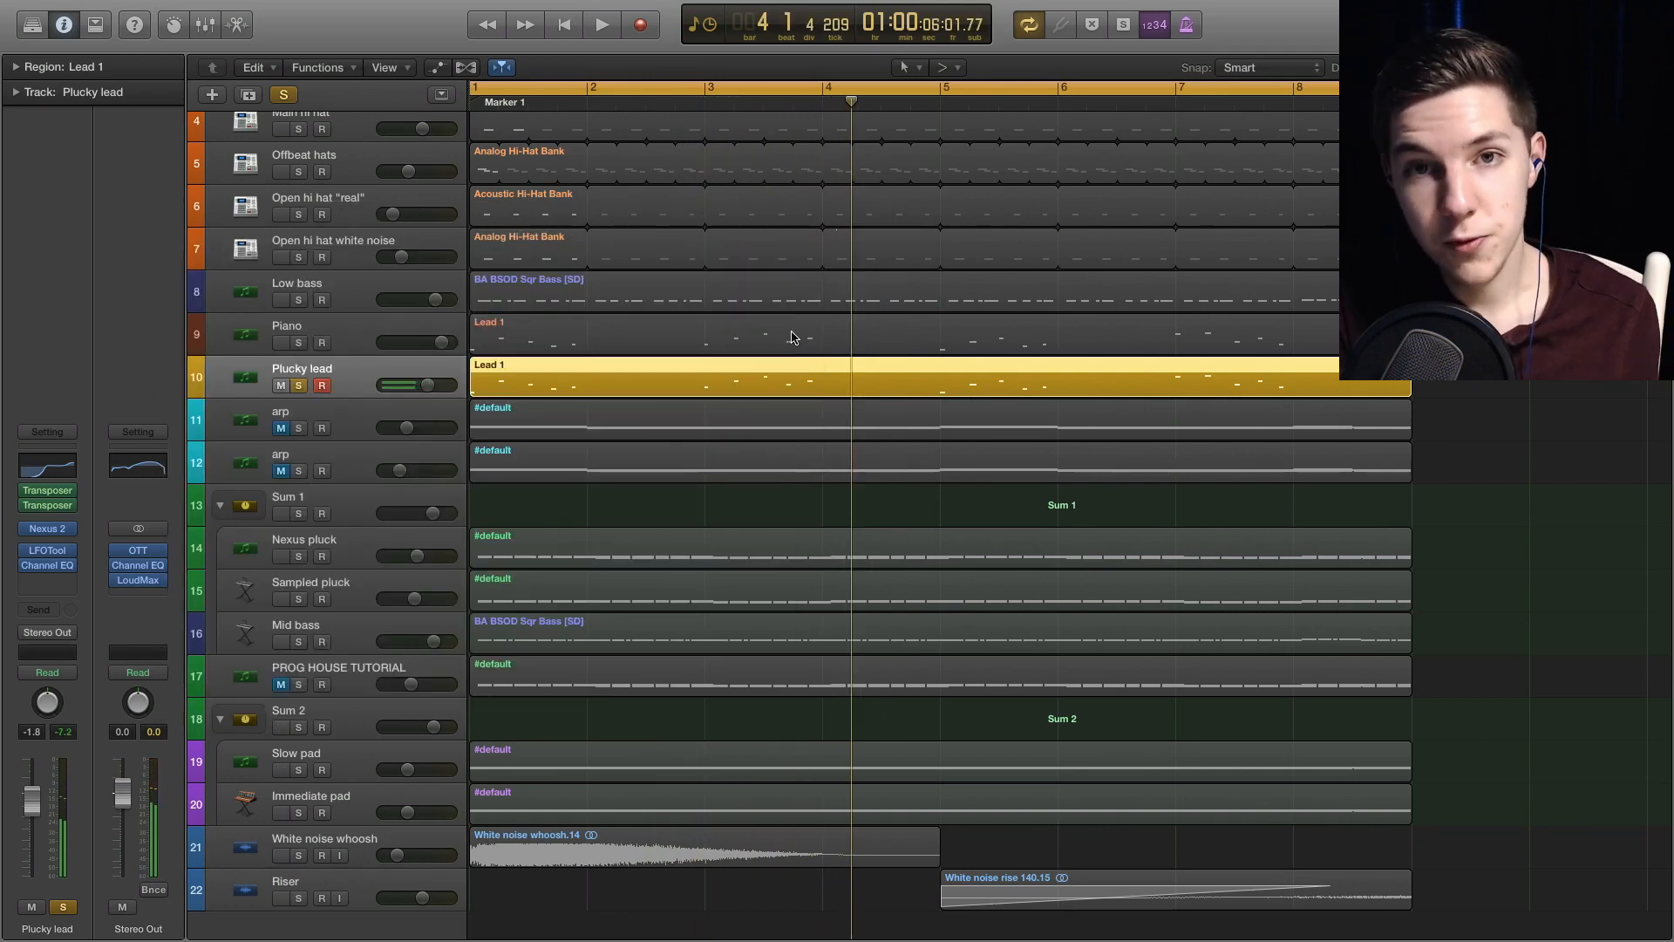
- Play the Piano soloed together with the Plucky lead, and clear all solos to hear the full mix
click(1493, 403)
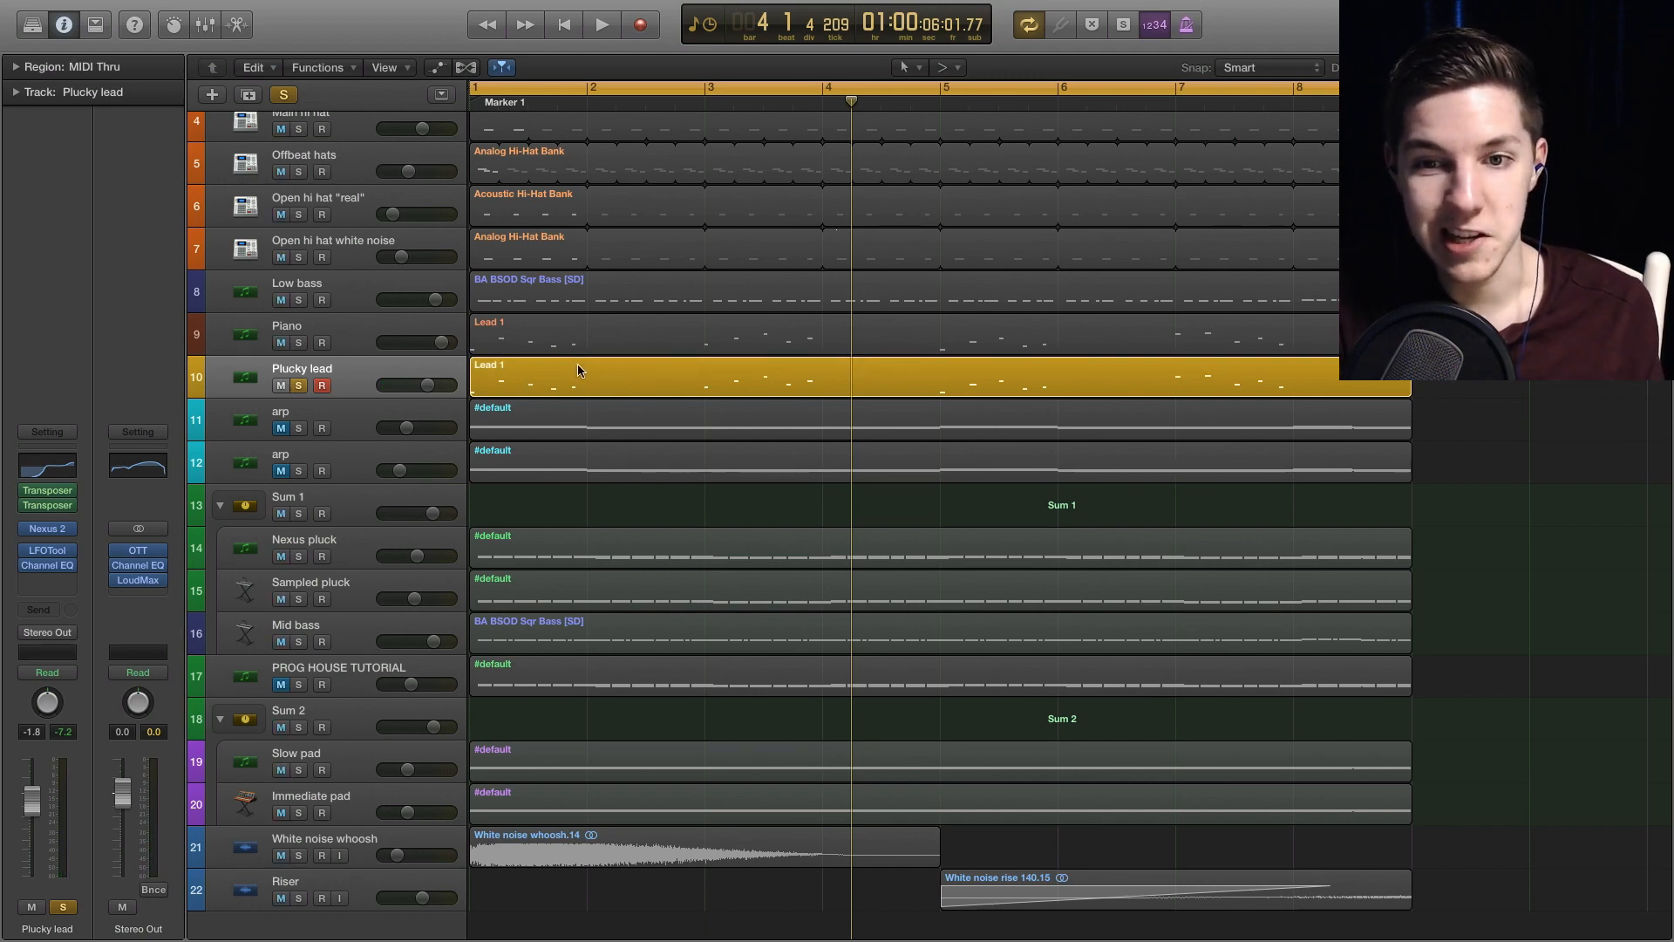
click(601, 25)
click(298, 343)
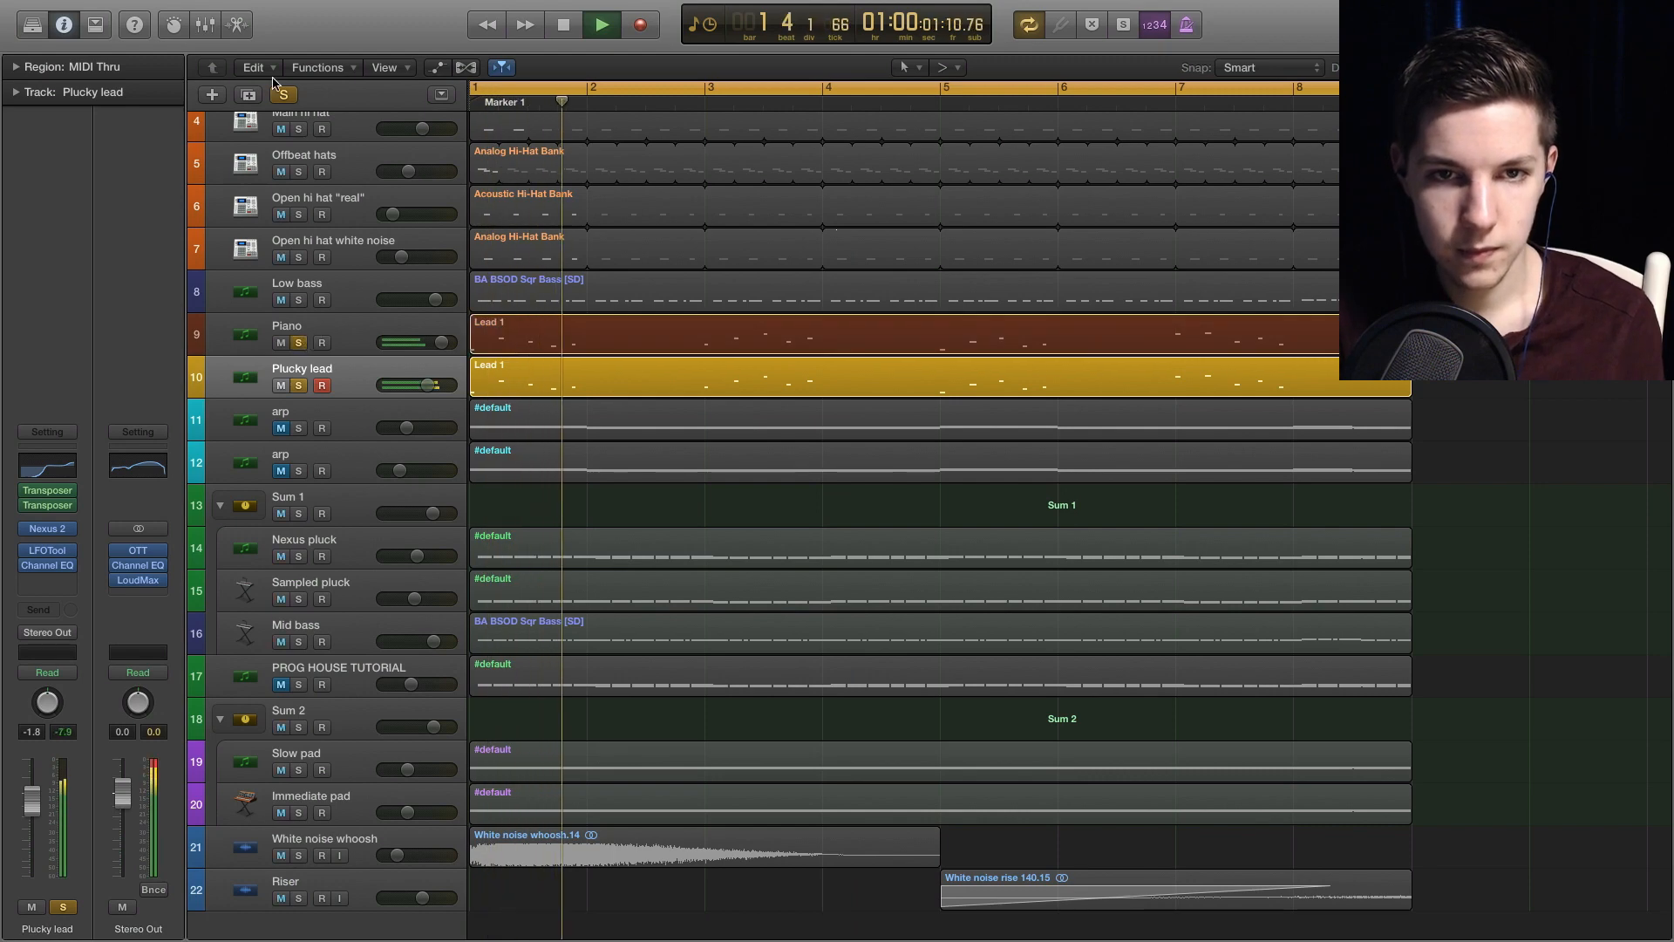
click(283, 94)
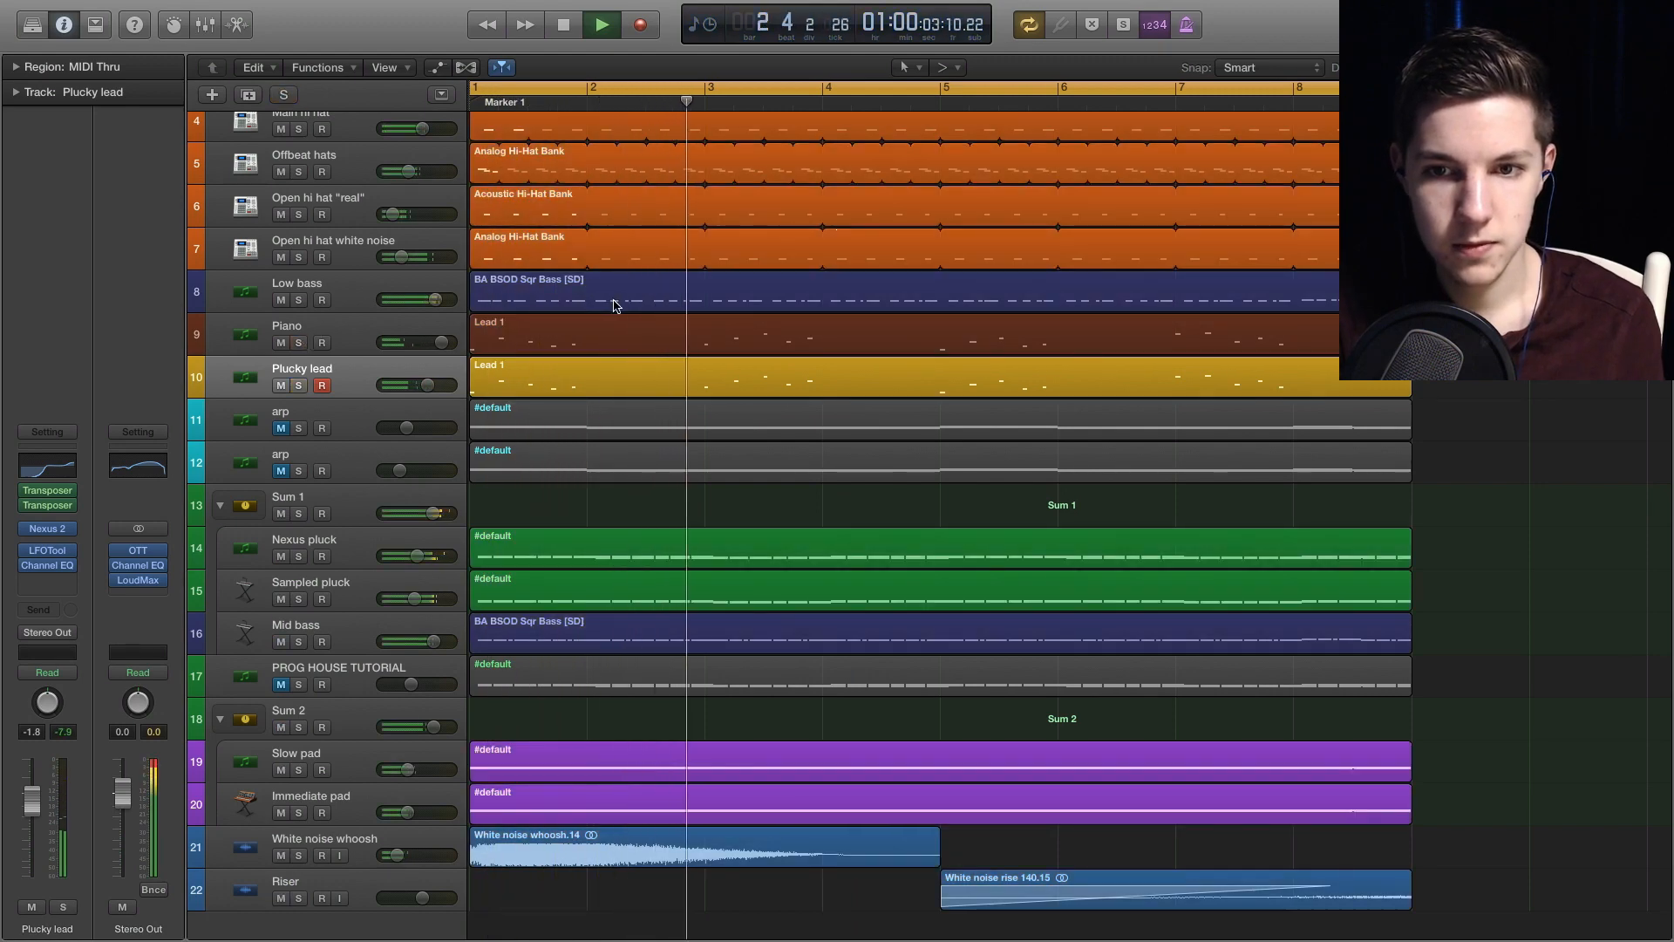
key(space)
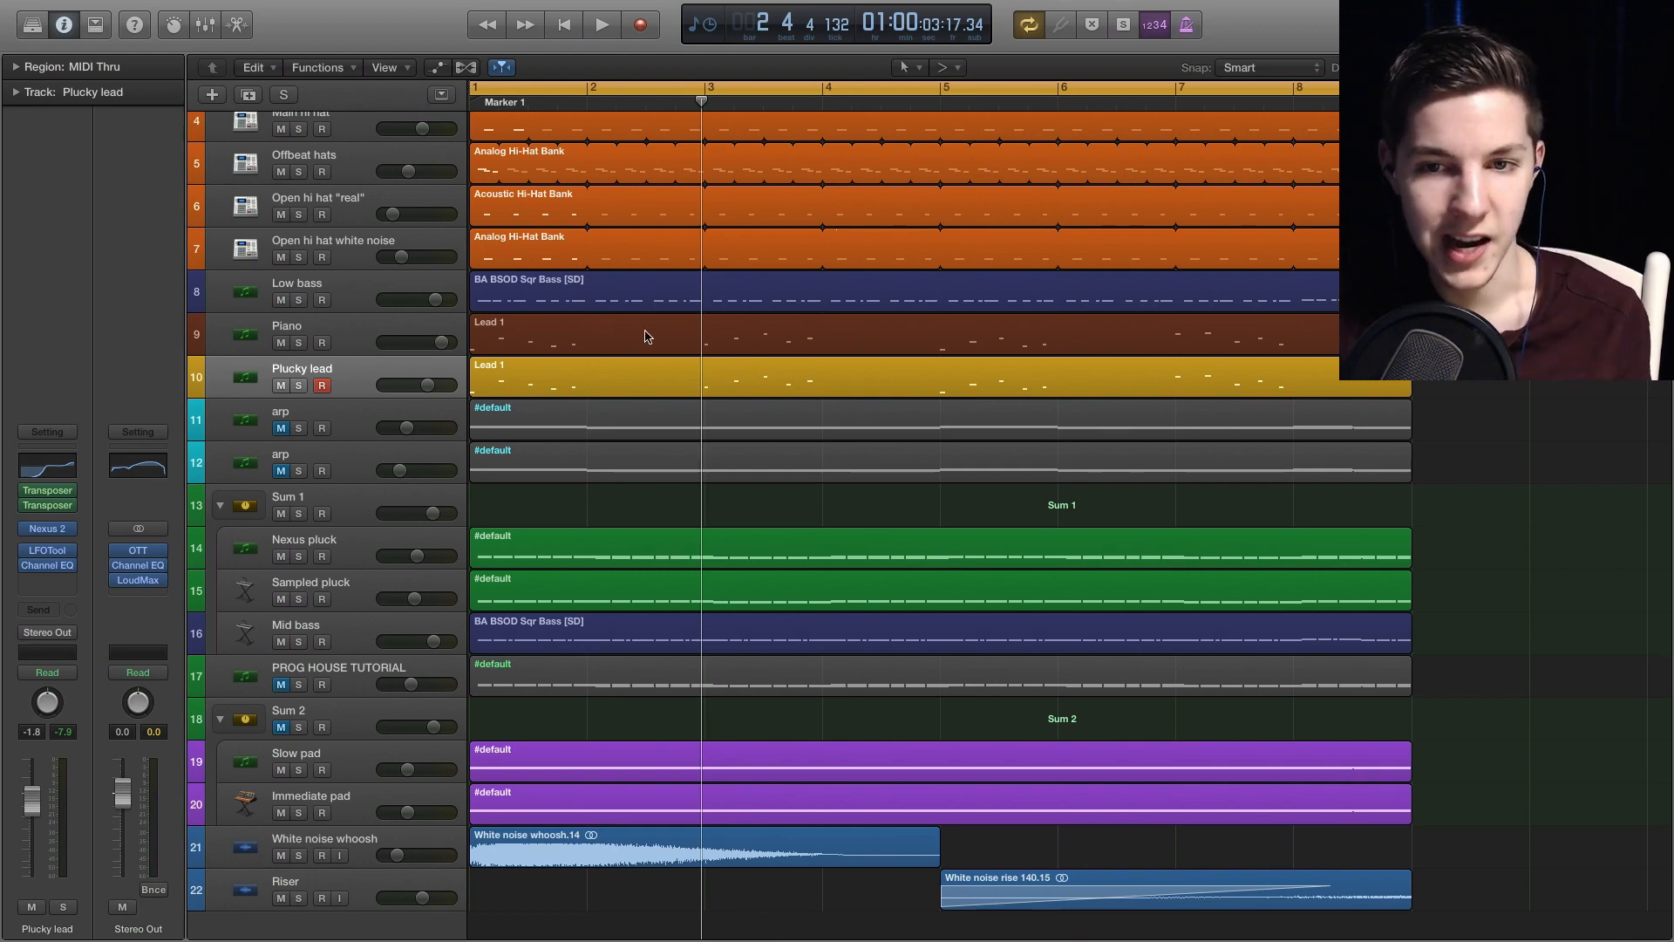
- Mute the Sum 2 and White noise whoosh tracks and play the mix without them
key(ctrl+m)
key(Return)
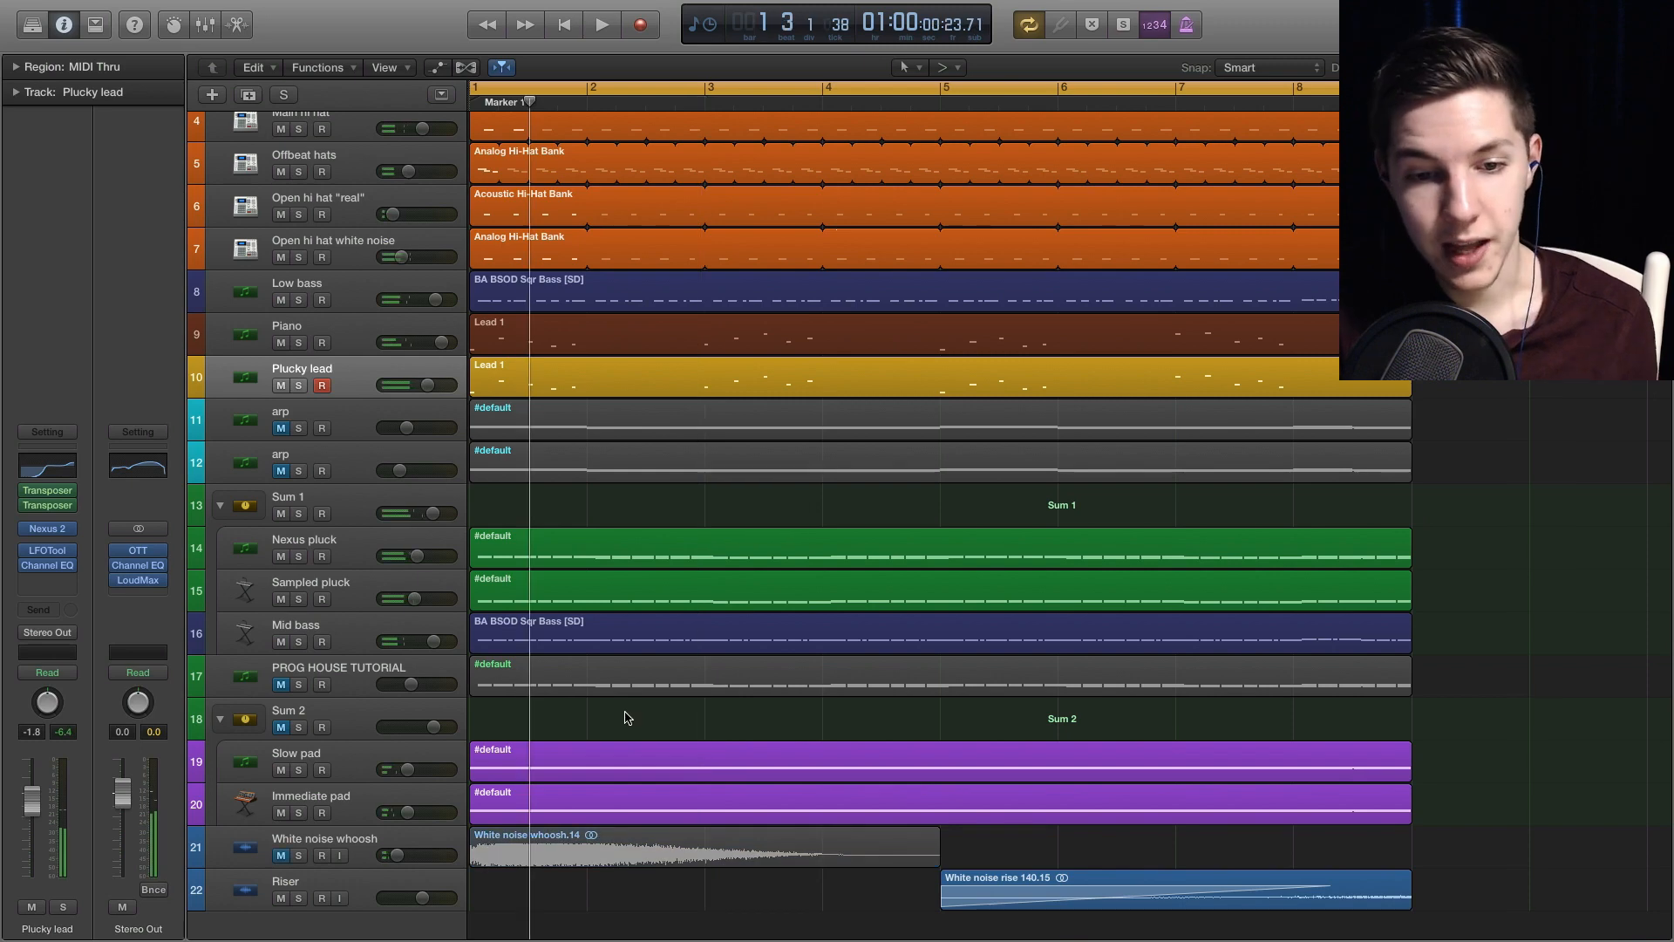
key(space)
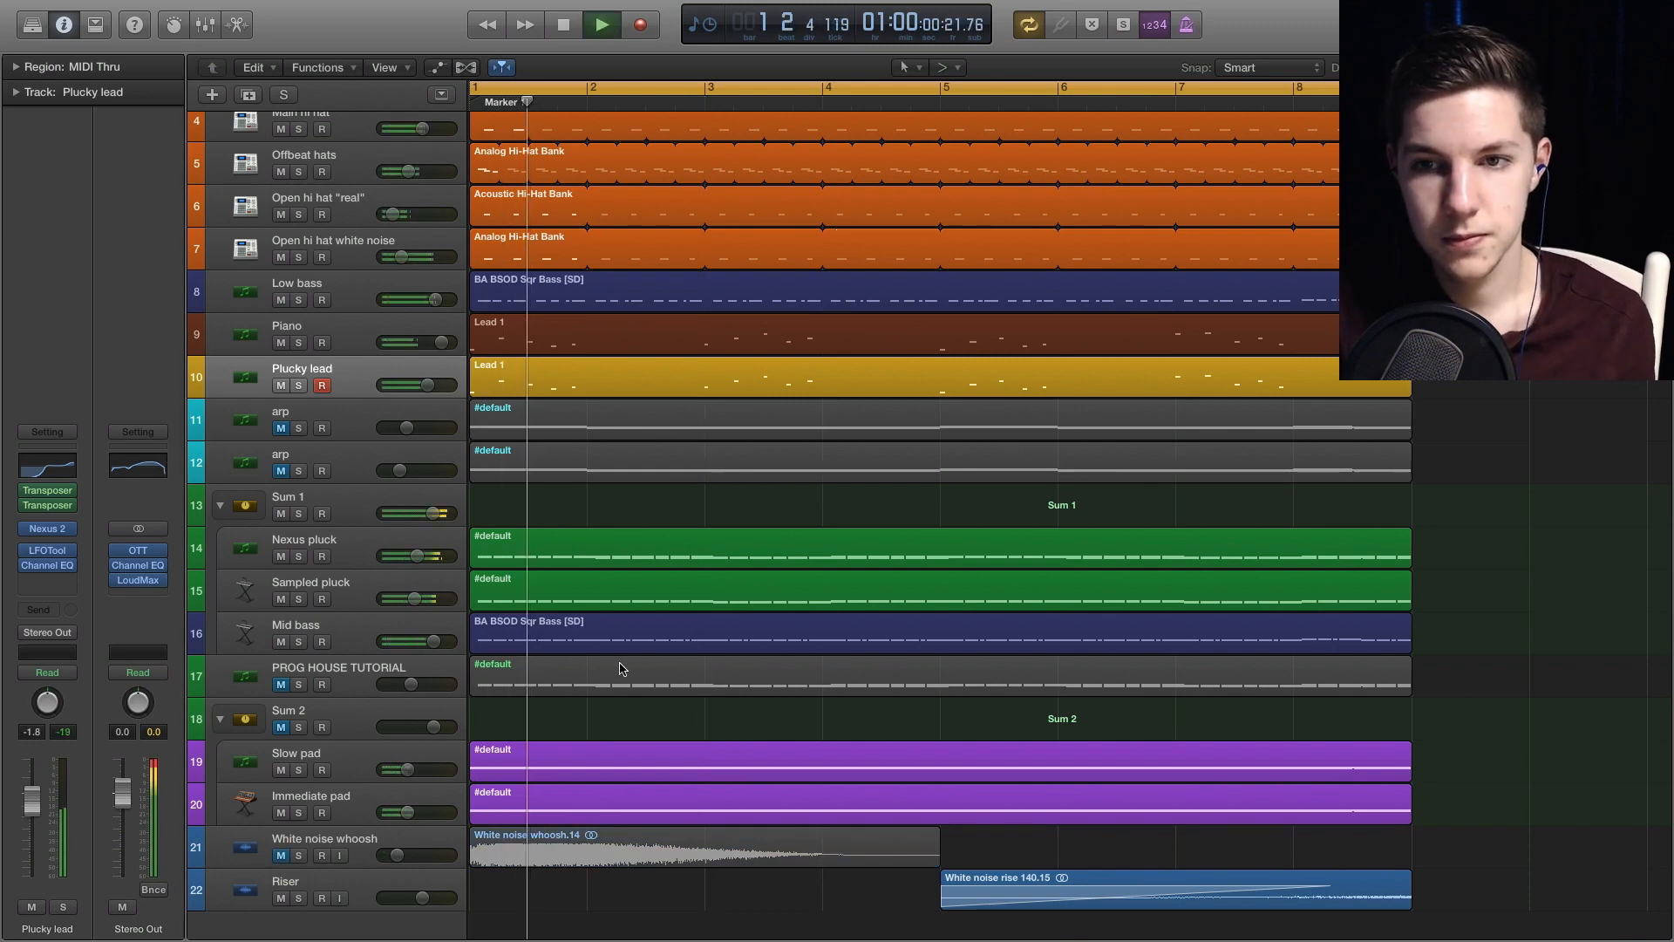
scroll(622, 668, up, 5)
scroll(623, 669, down, 5)
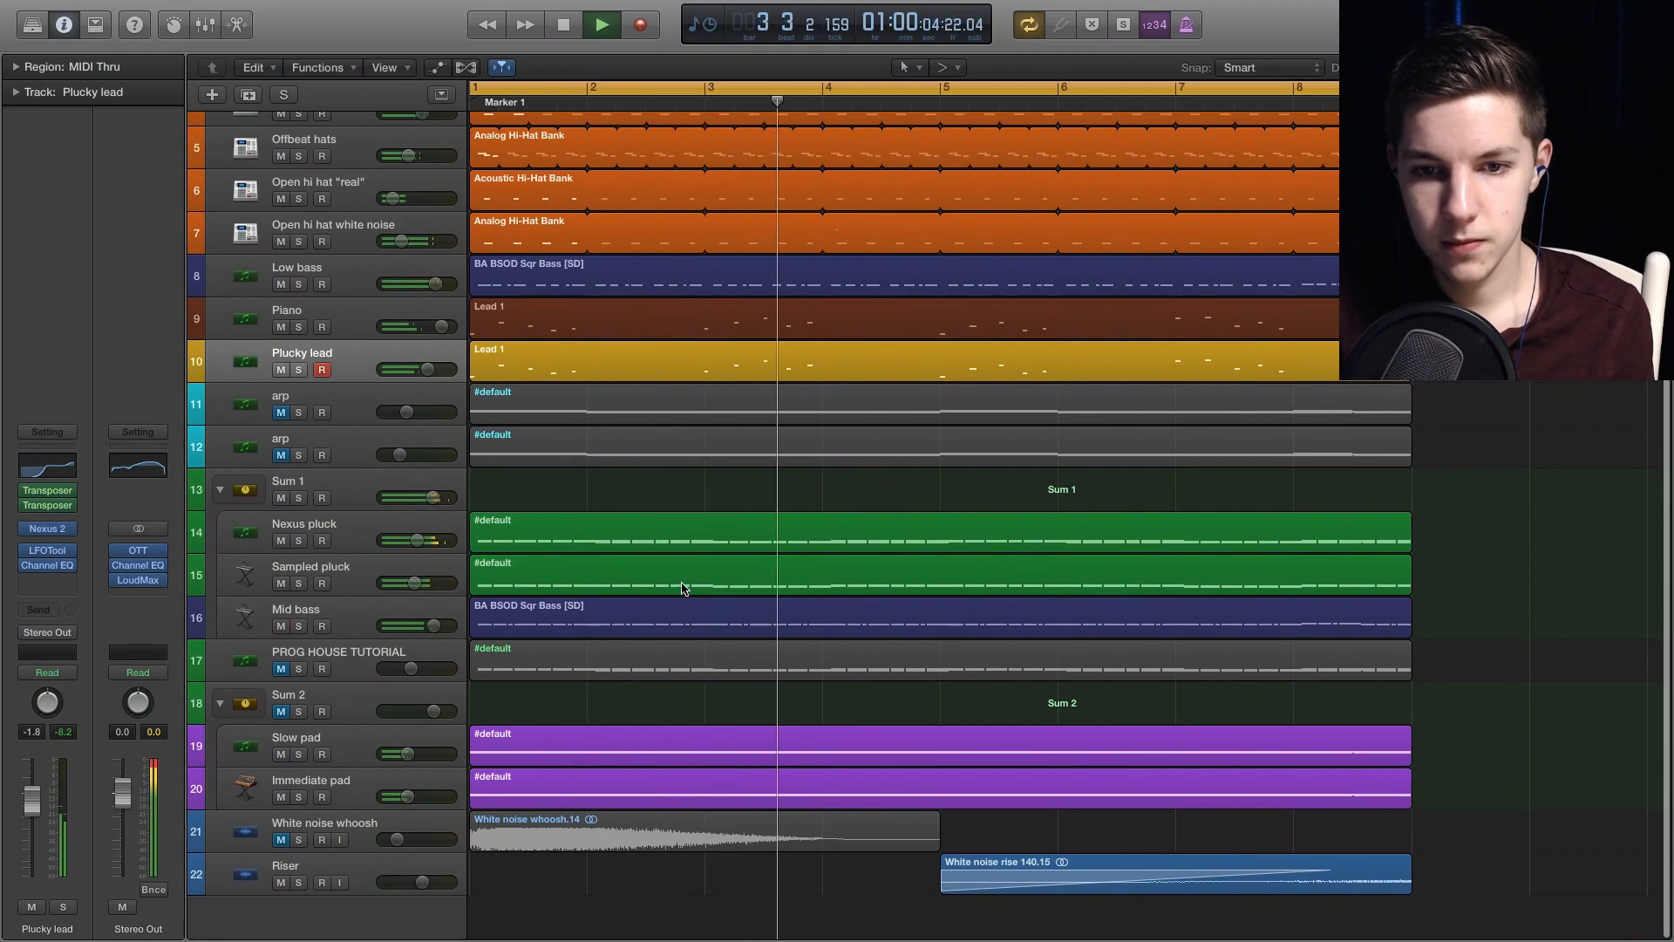
key(space)
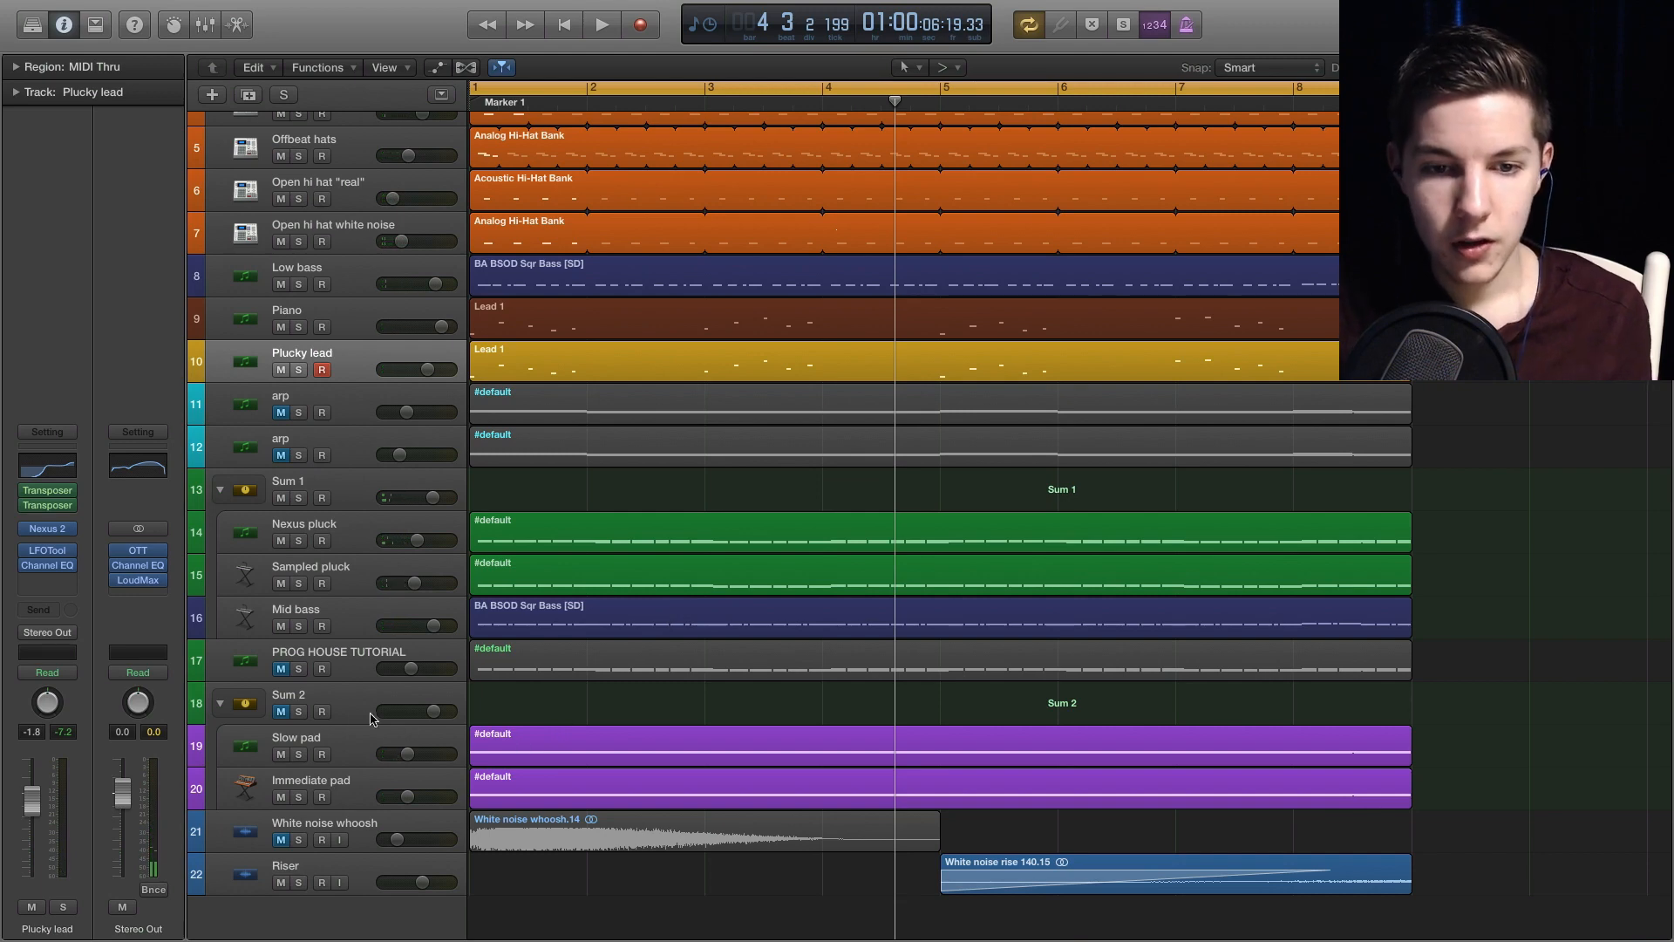
- Unmute the Sum 2 pad stack, play it soloed, and unsolo it
click(339, 704)
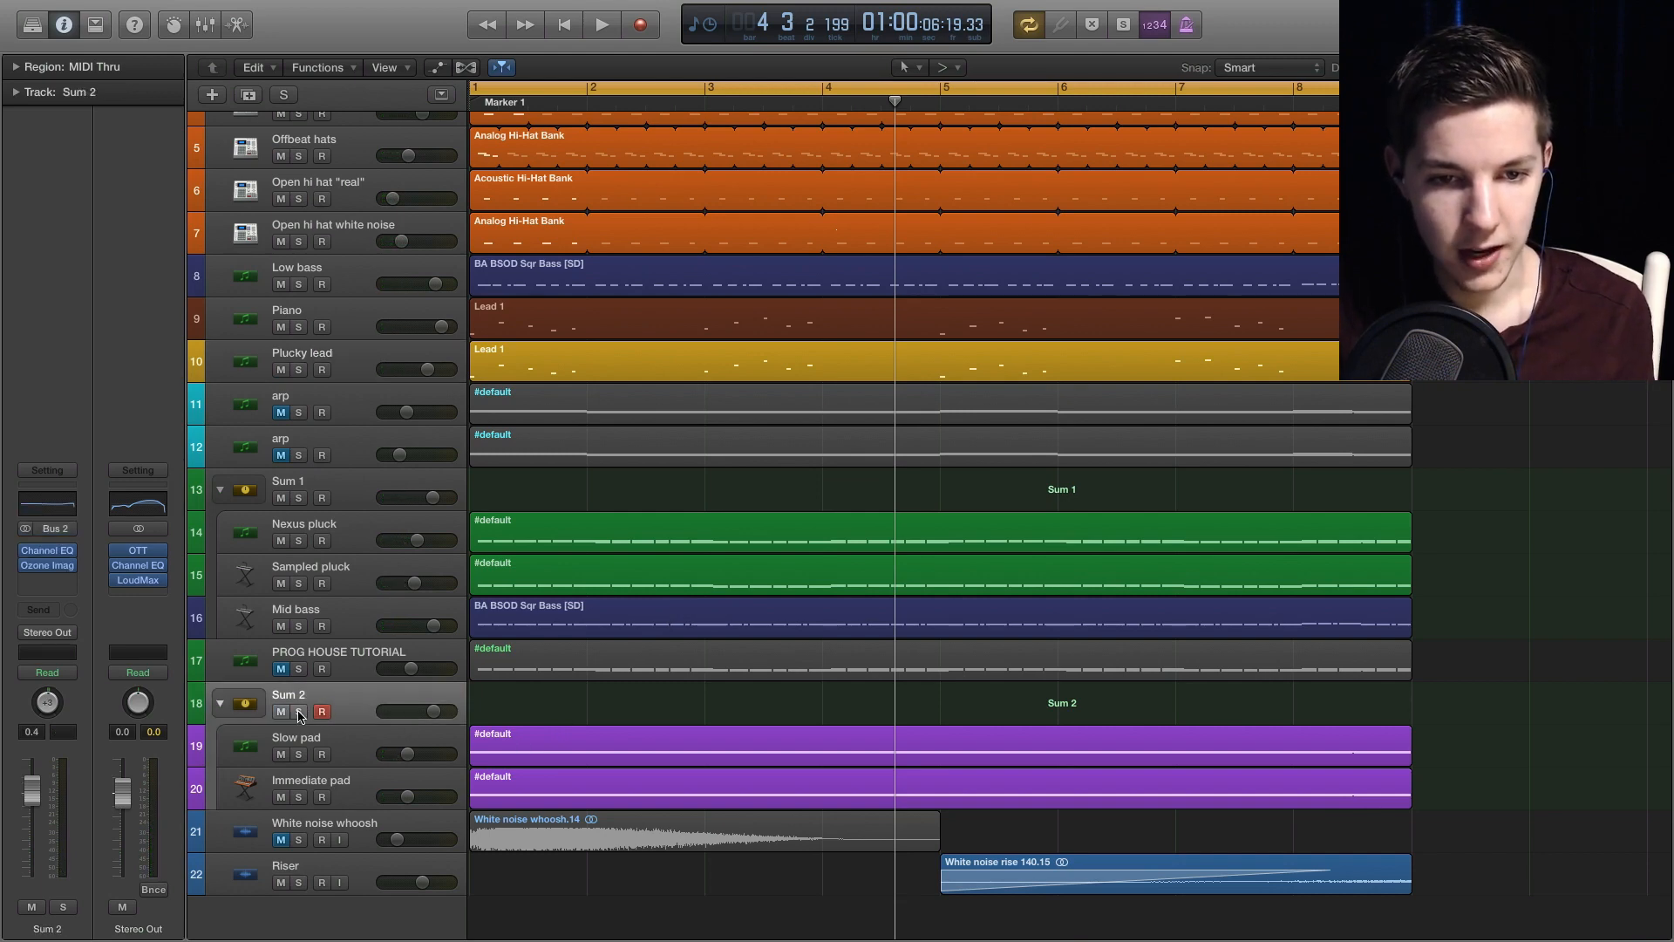
click(299, 713)
key(space)
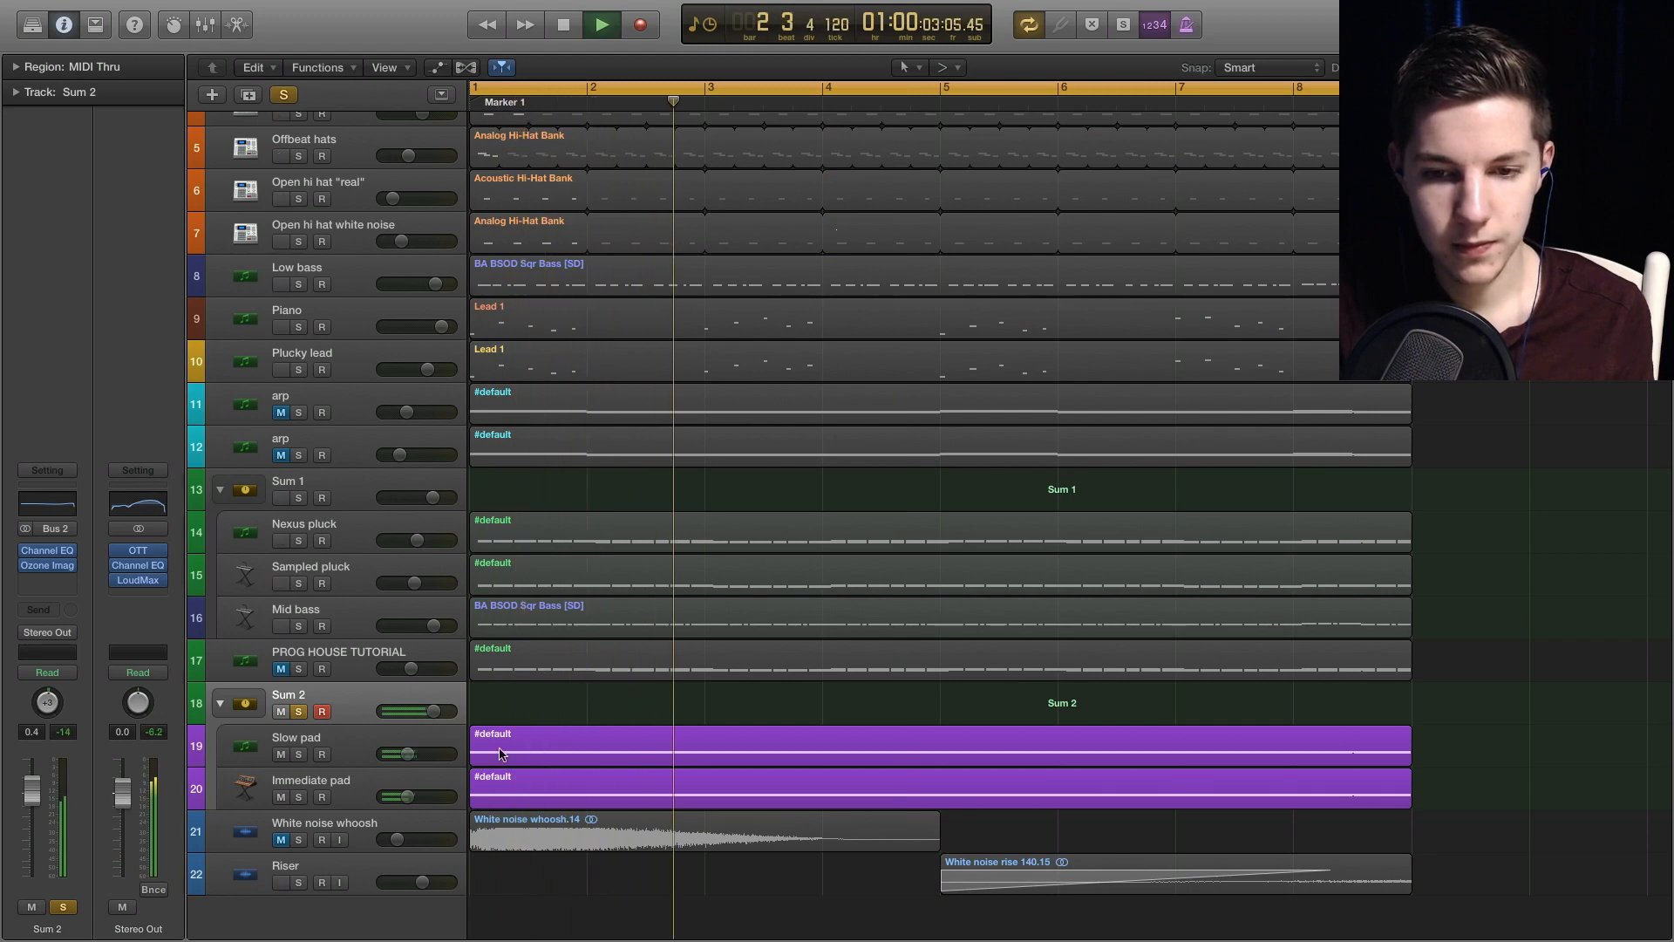
key(space)
click(300, 713)
- Solo the Slow pad track and play it
click(349, 746)
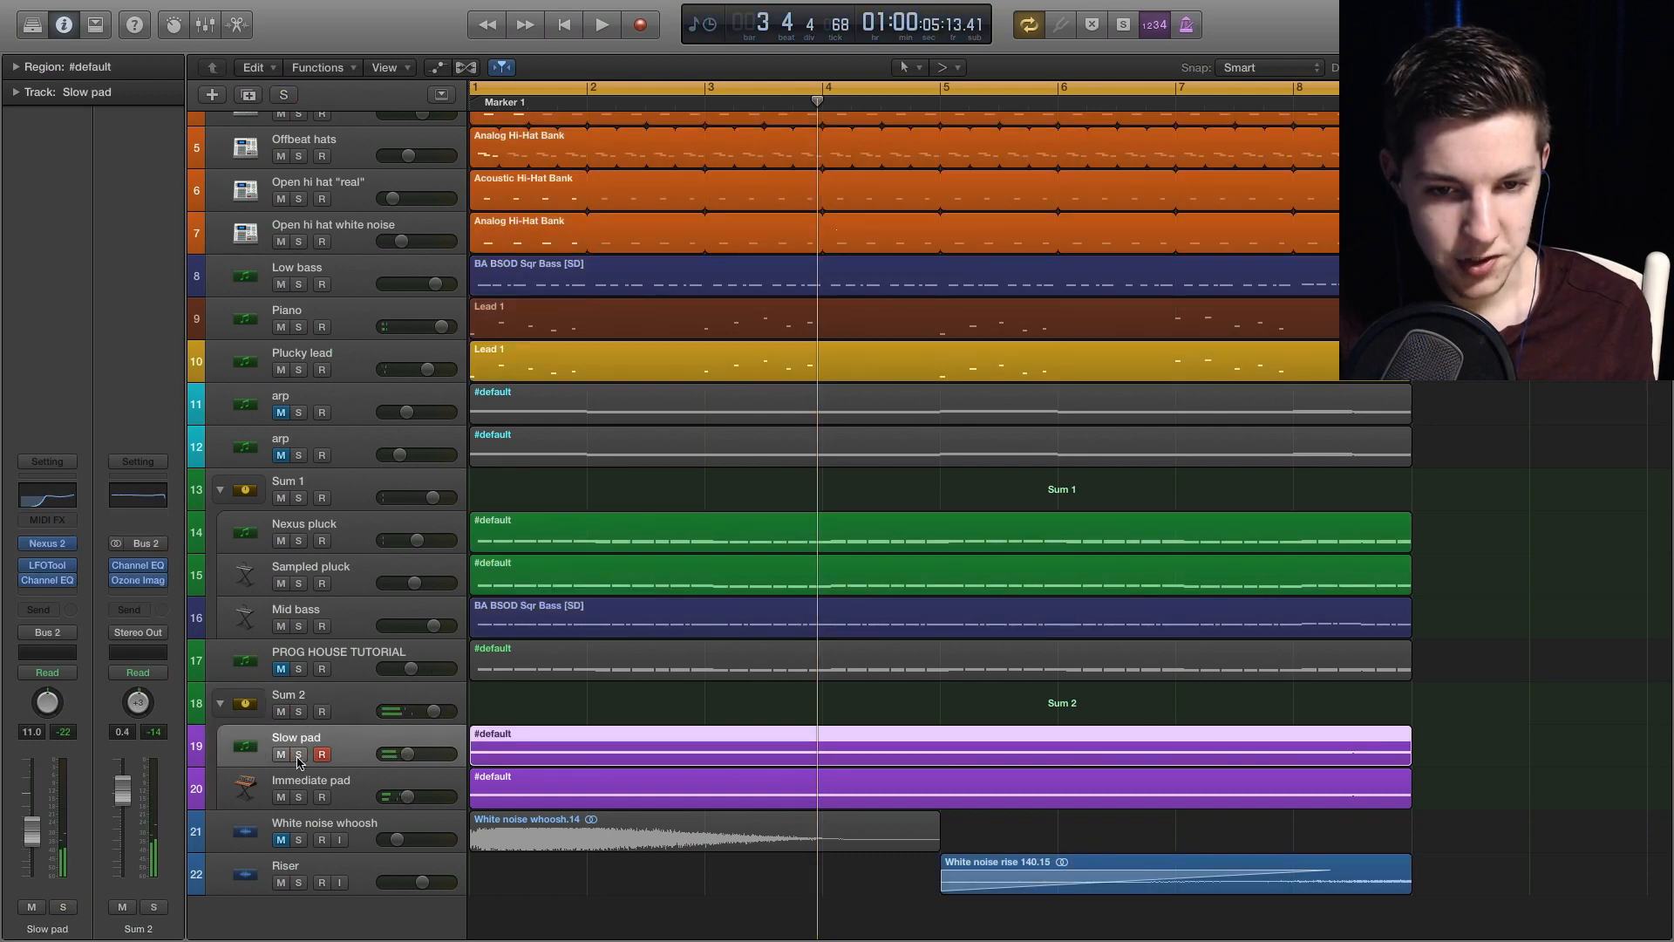
click(298, 754)
key(space)
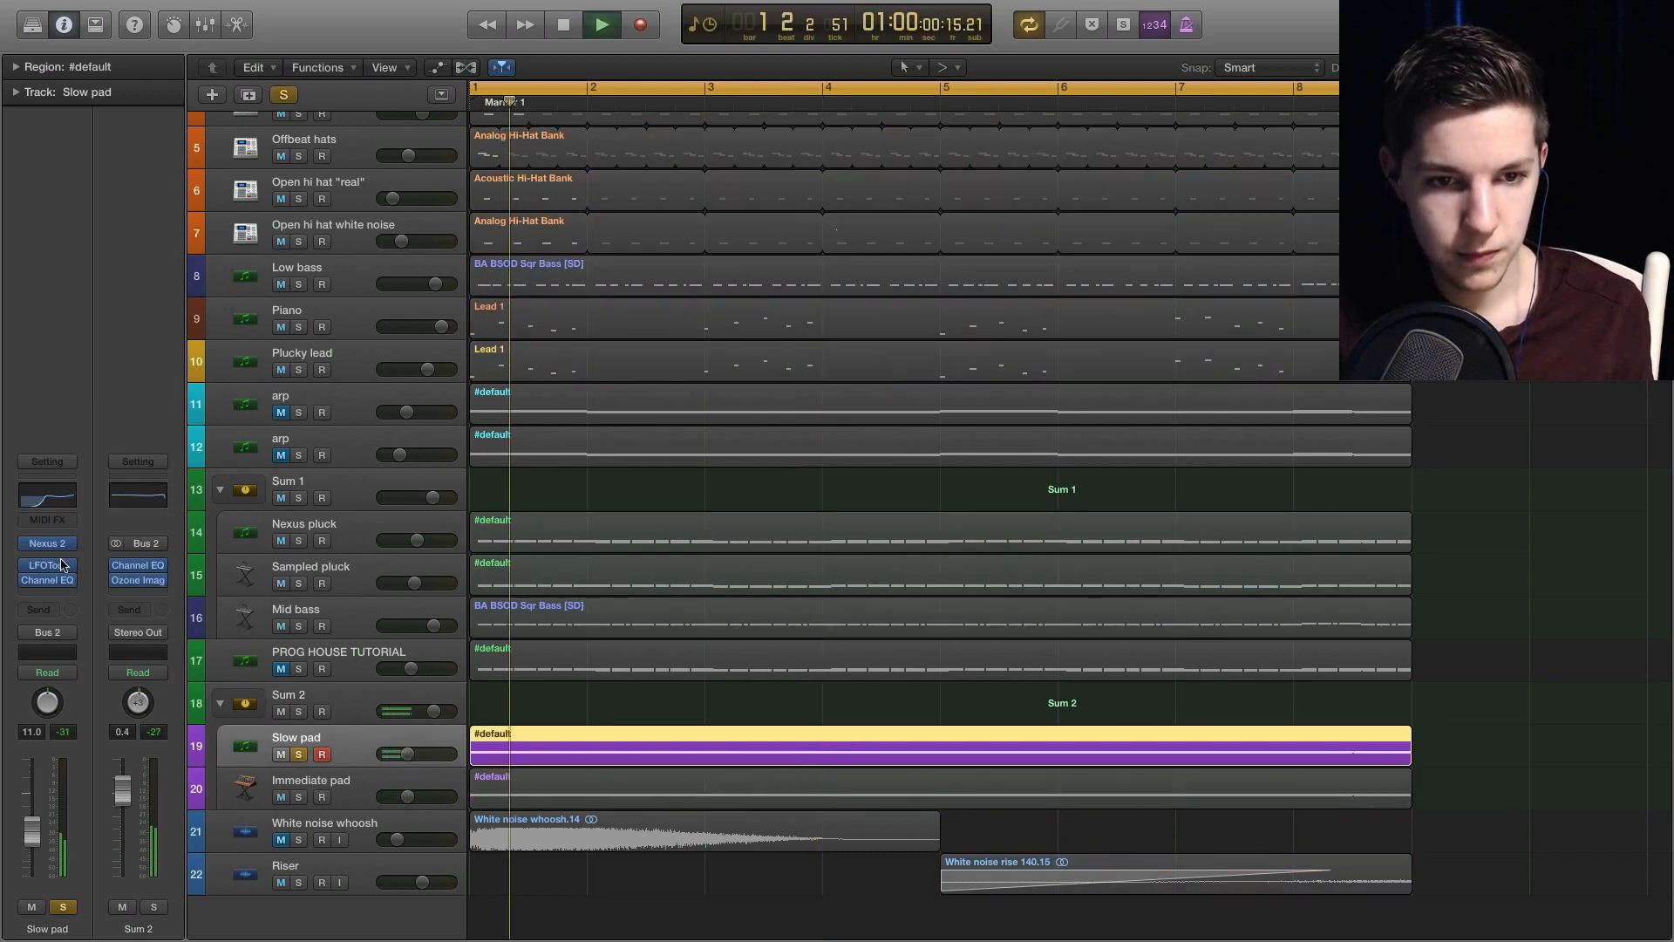
- Examine the preset in the Slow pad's Nexus 2 instrument, play it, and close the plug-in
click(47, 543)
key(space)
drag(436, 53, 583, 214)
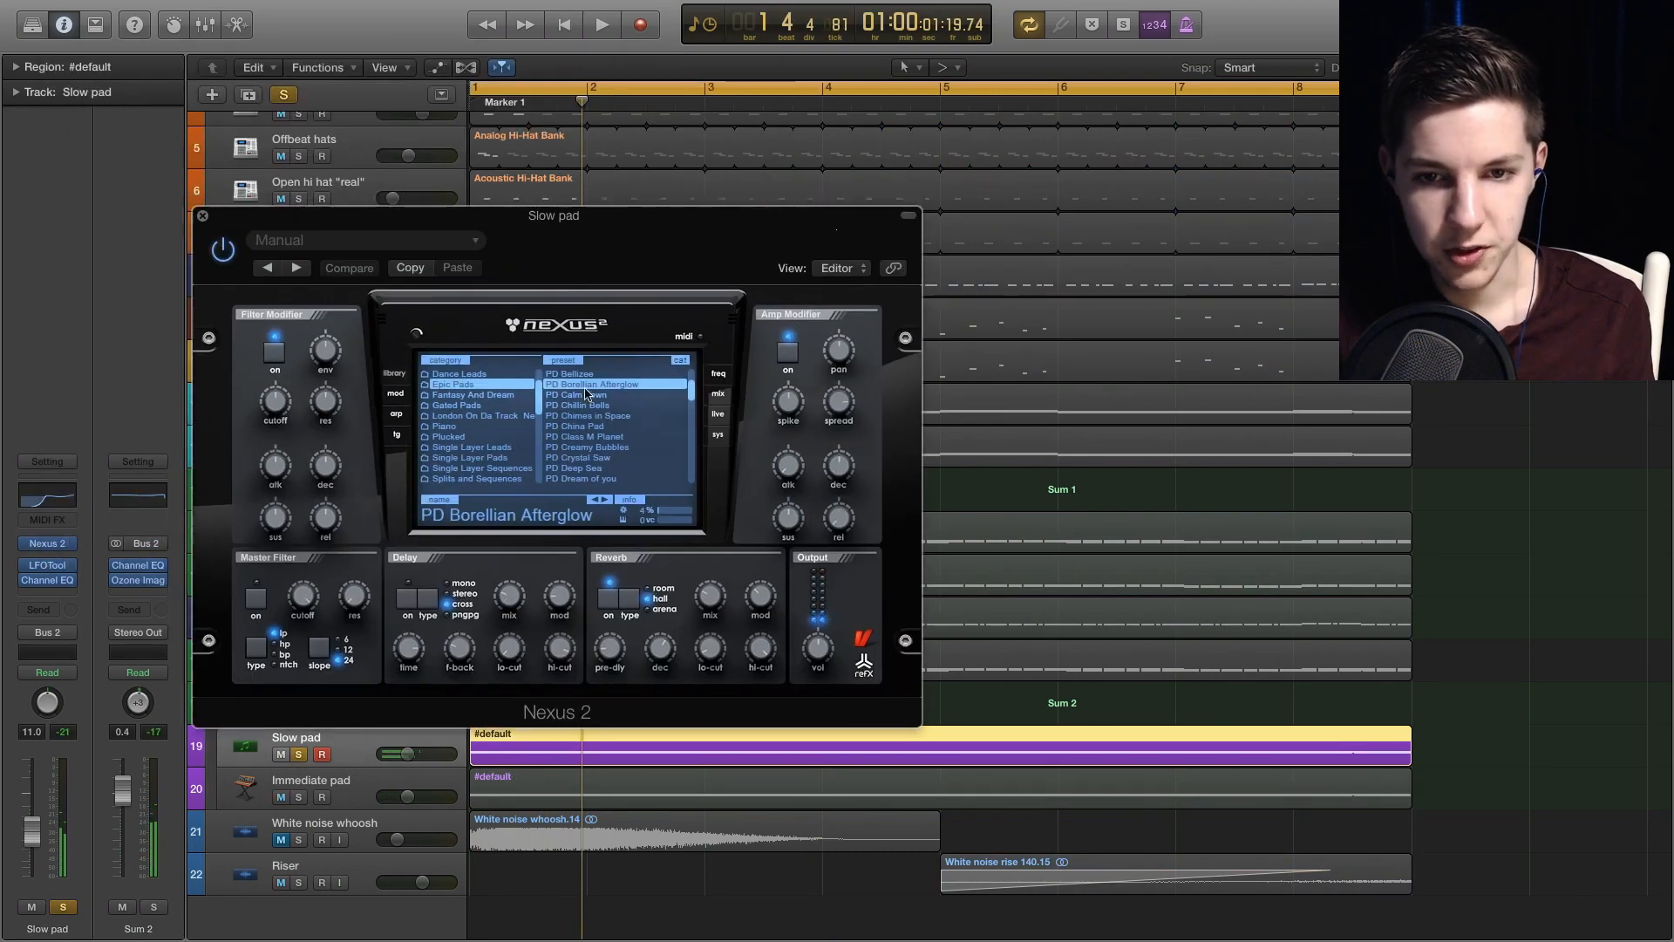
key(space)
click(202, 215)
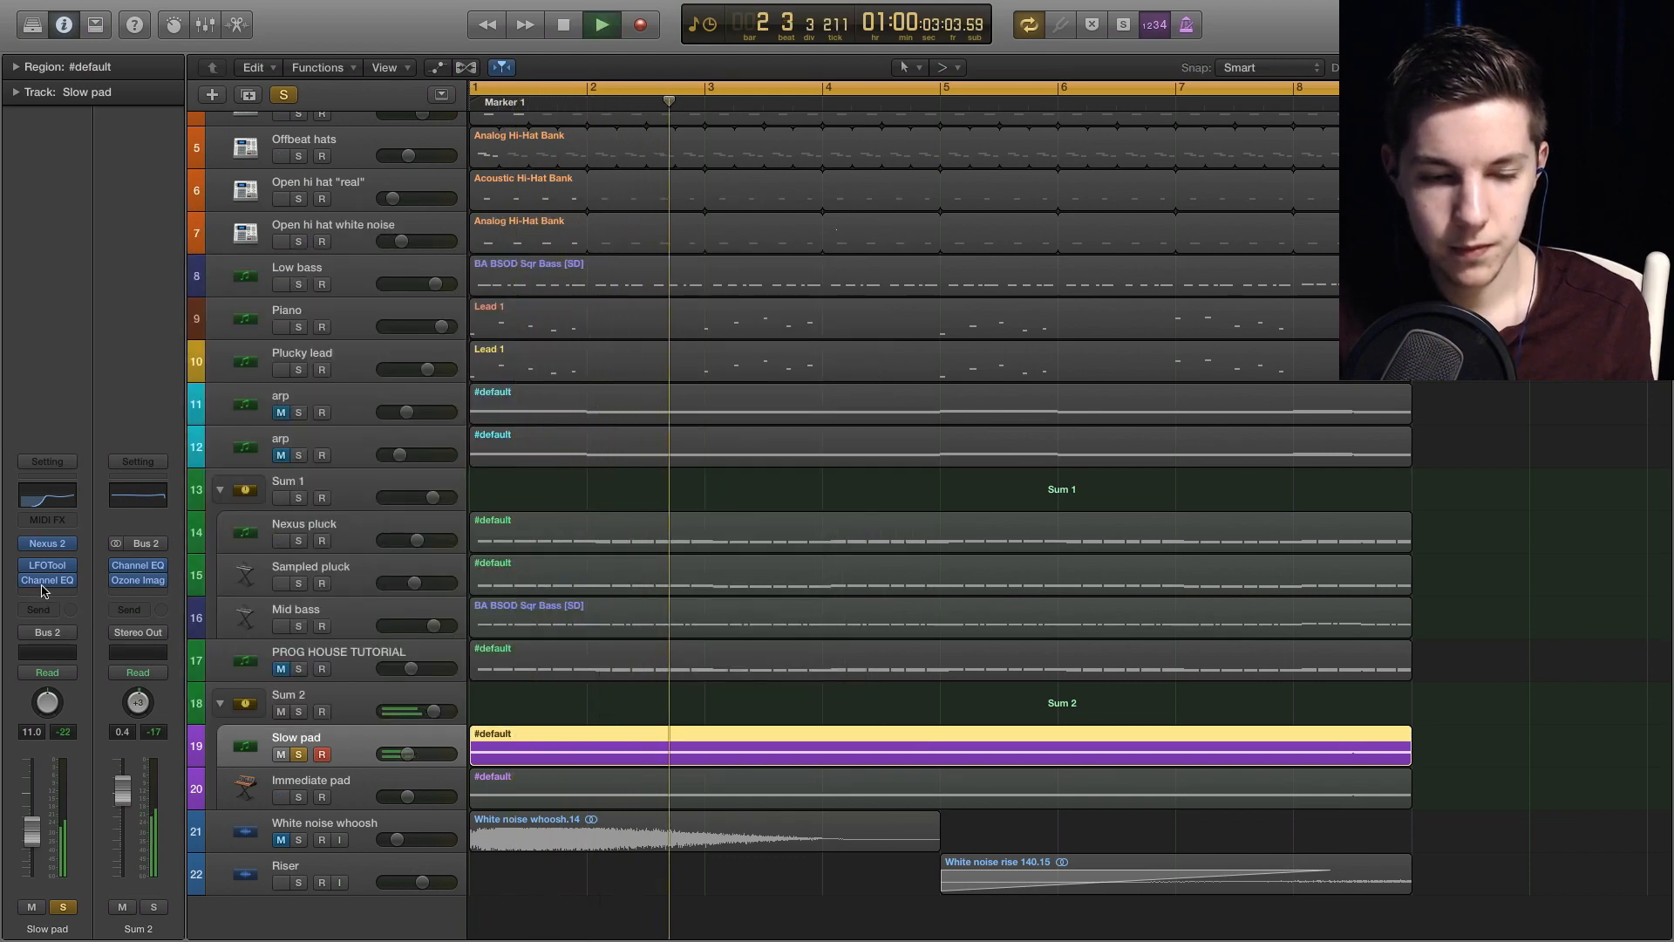
- Compare the Slow pad's sound with its Channel EQ bypassed and re-enabled, examine the EQ curve, and close it
key(space)
key(space)
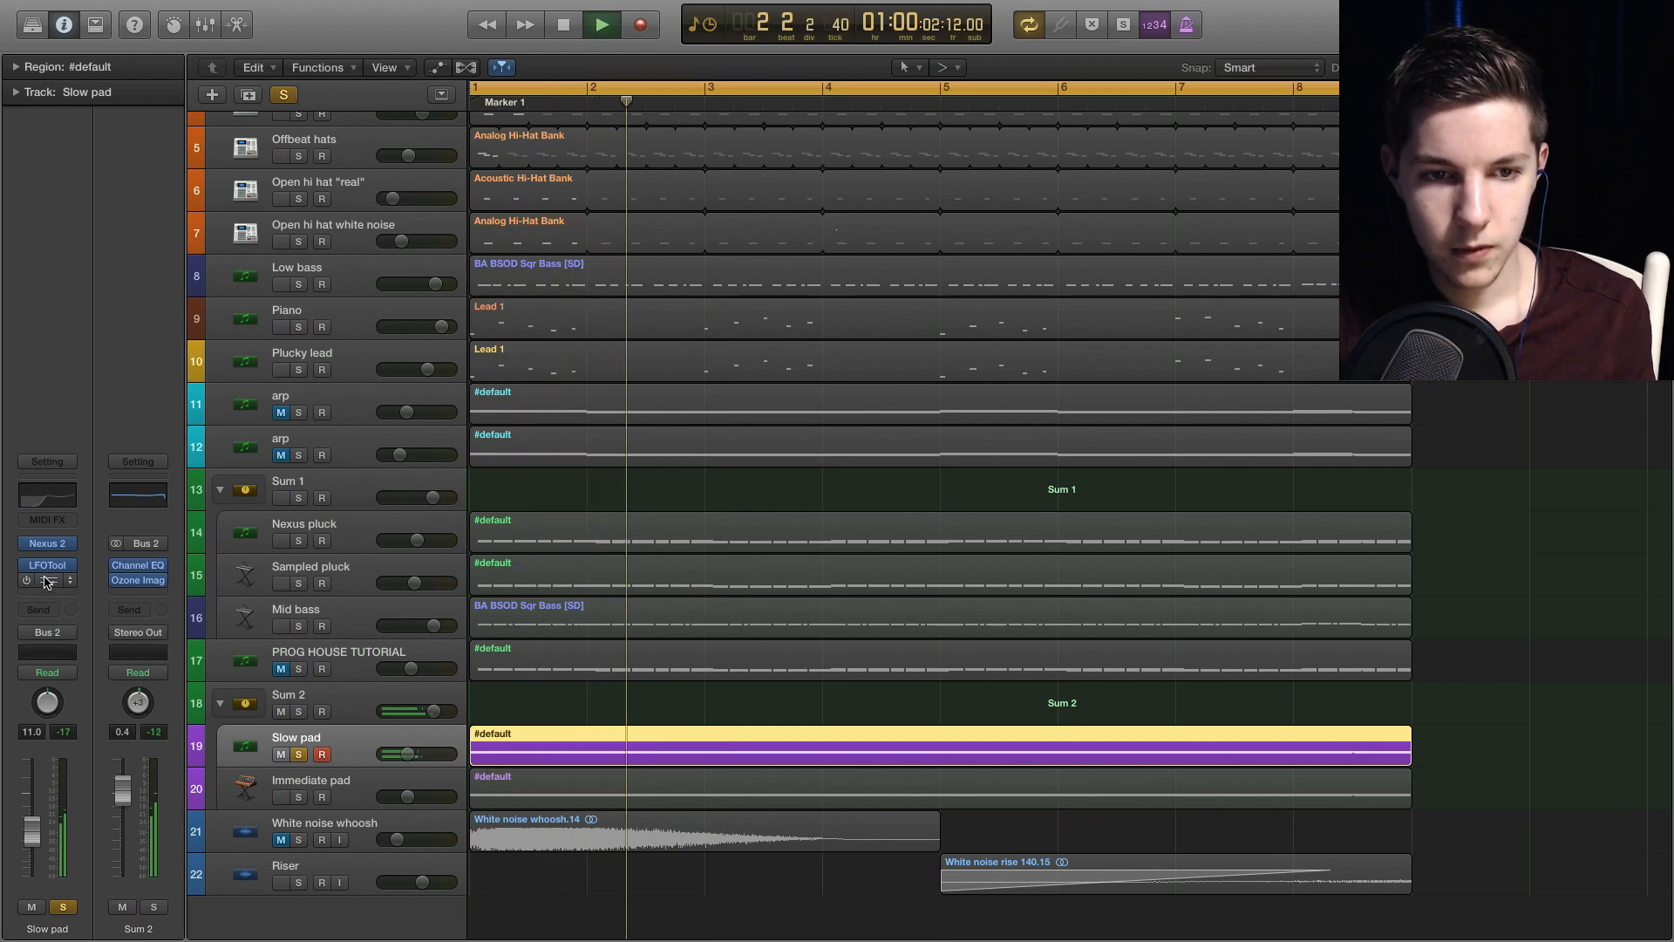
click(47, 580)
drag(506, 90, 751, 418)
click(307, 420)
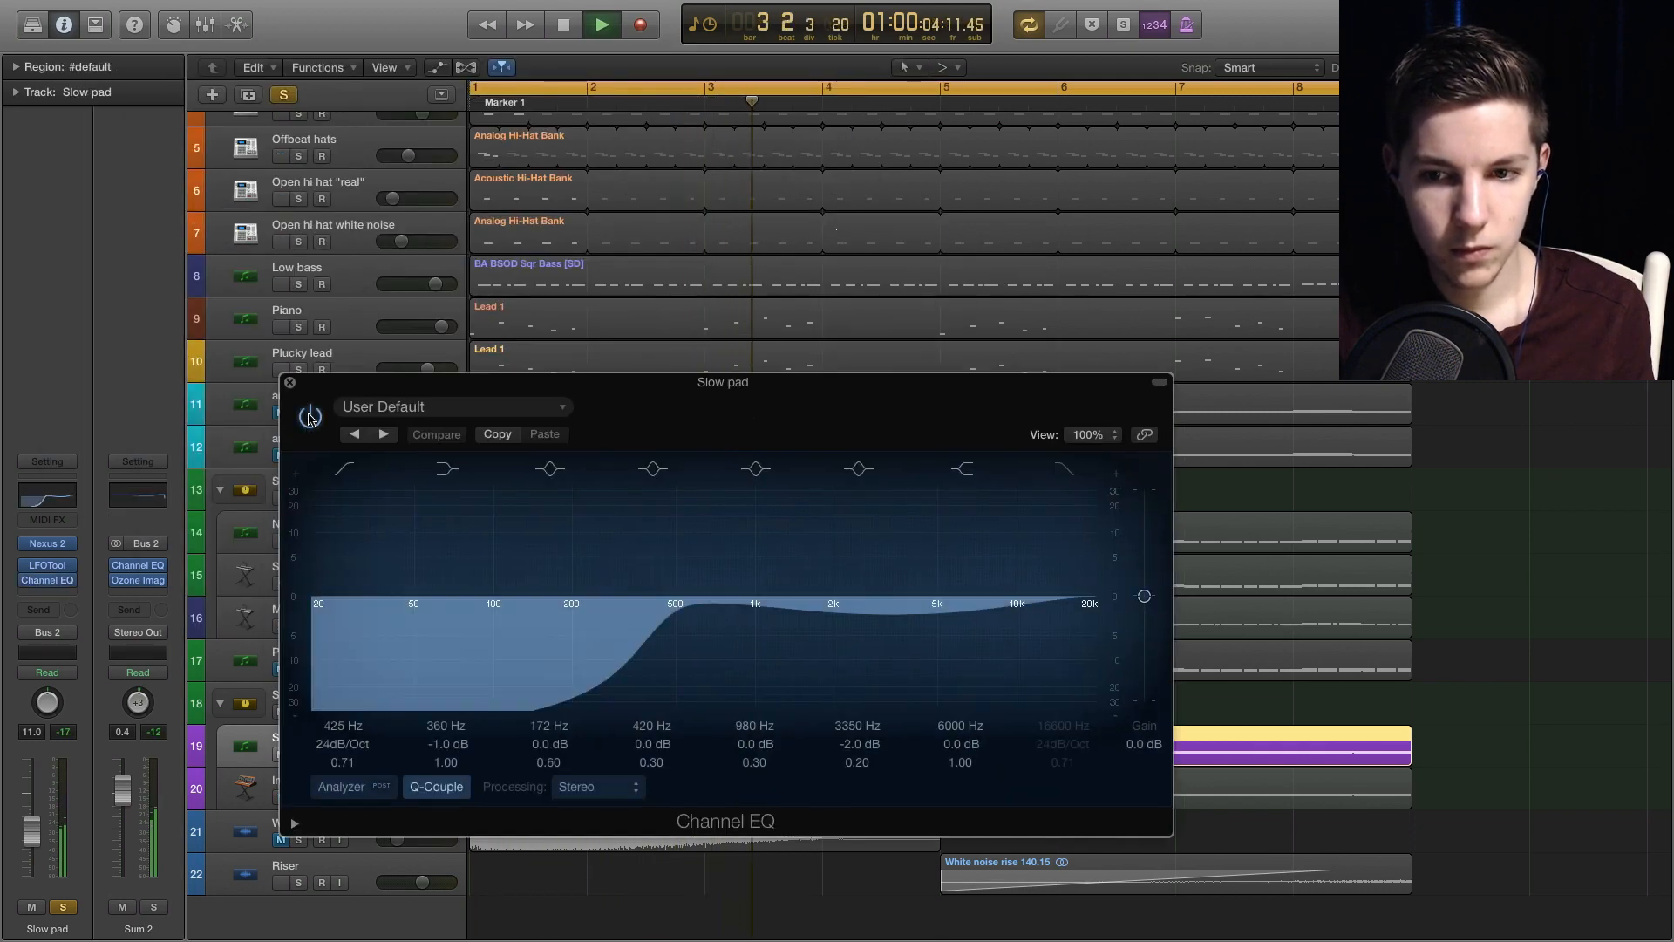
key(space)
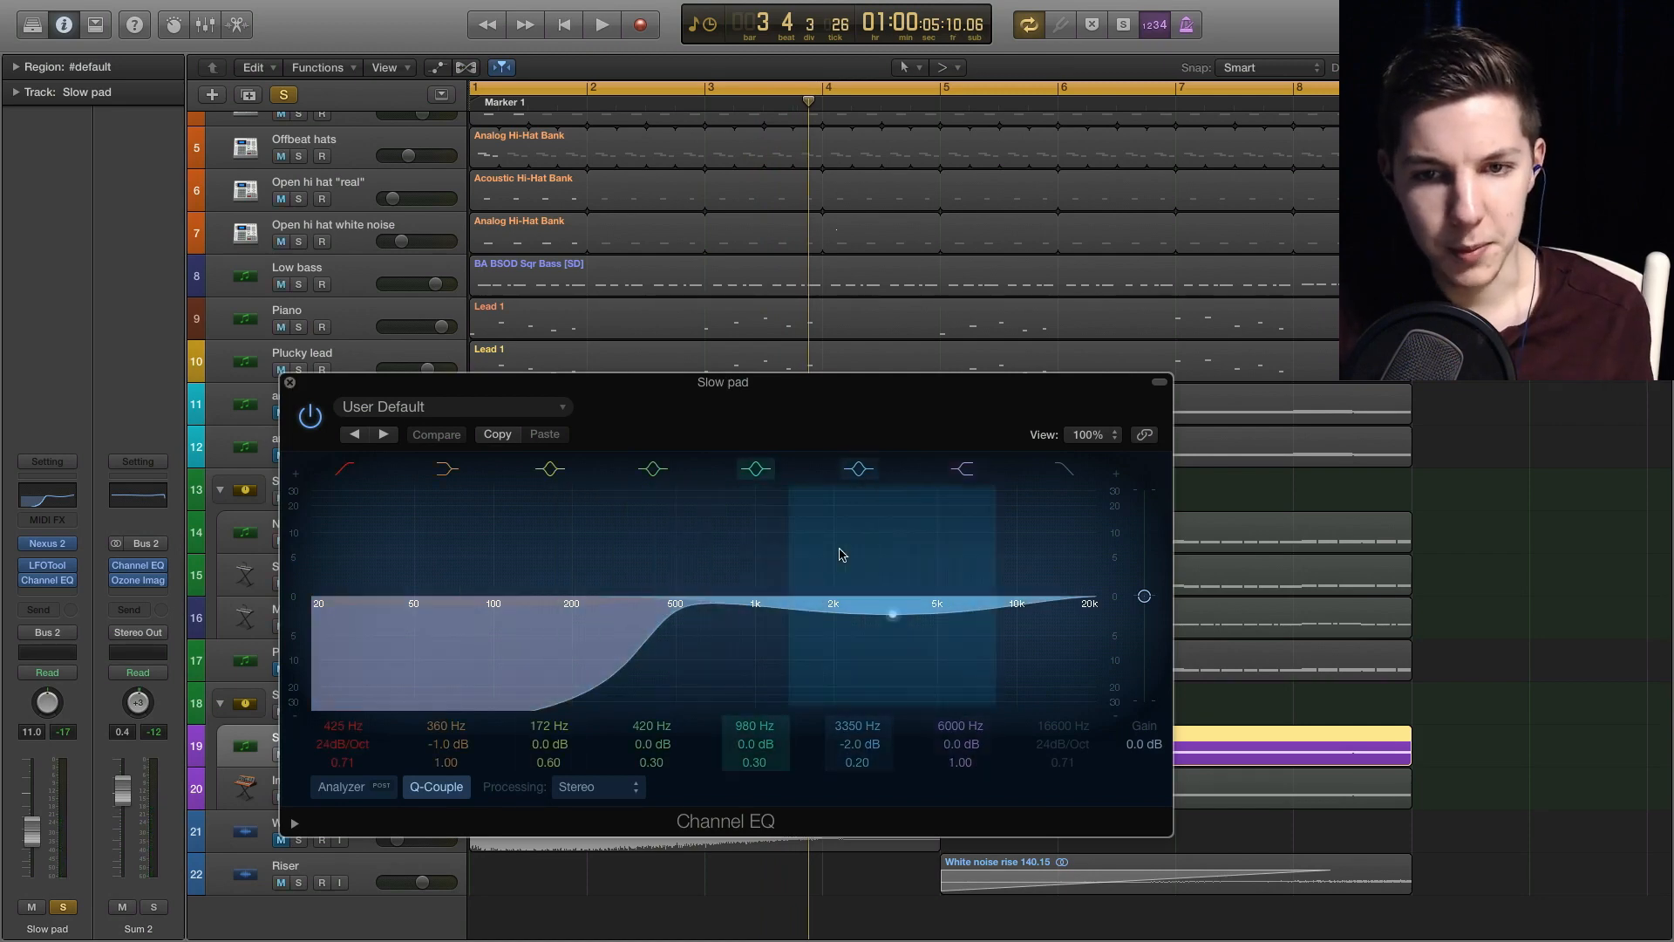
click(857, 578)
key(space)
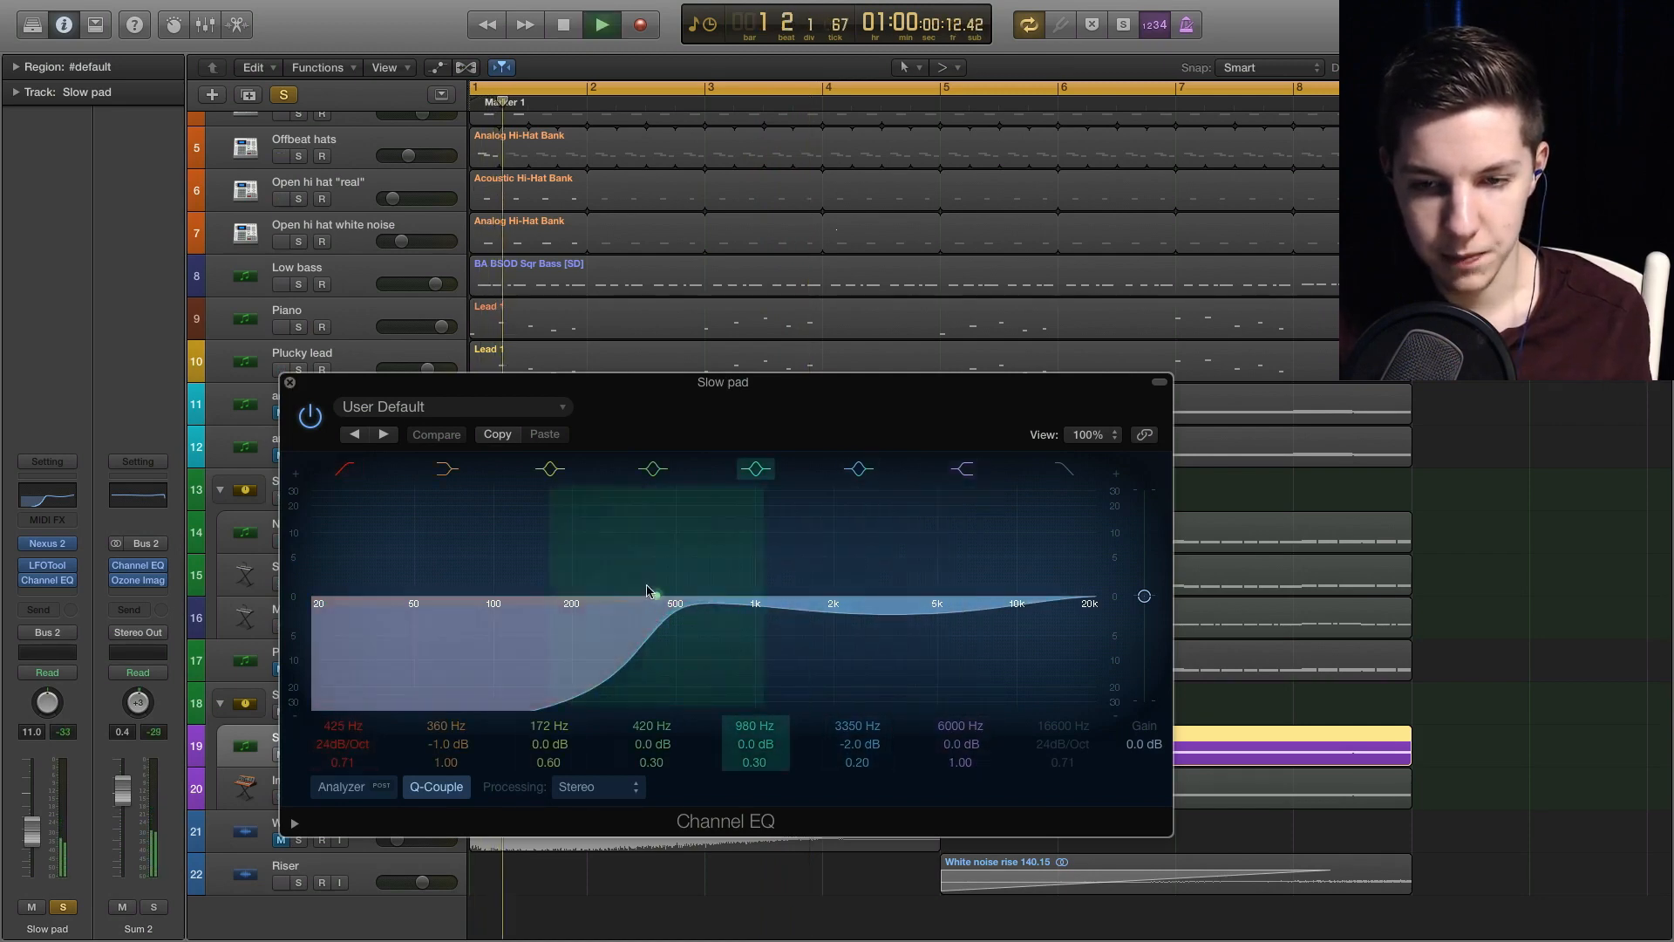
click(289, 382)
- Examine the Slow pad's LFOTool volume curve while playing the soloed track, and close the plug-in
click(61, 558)
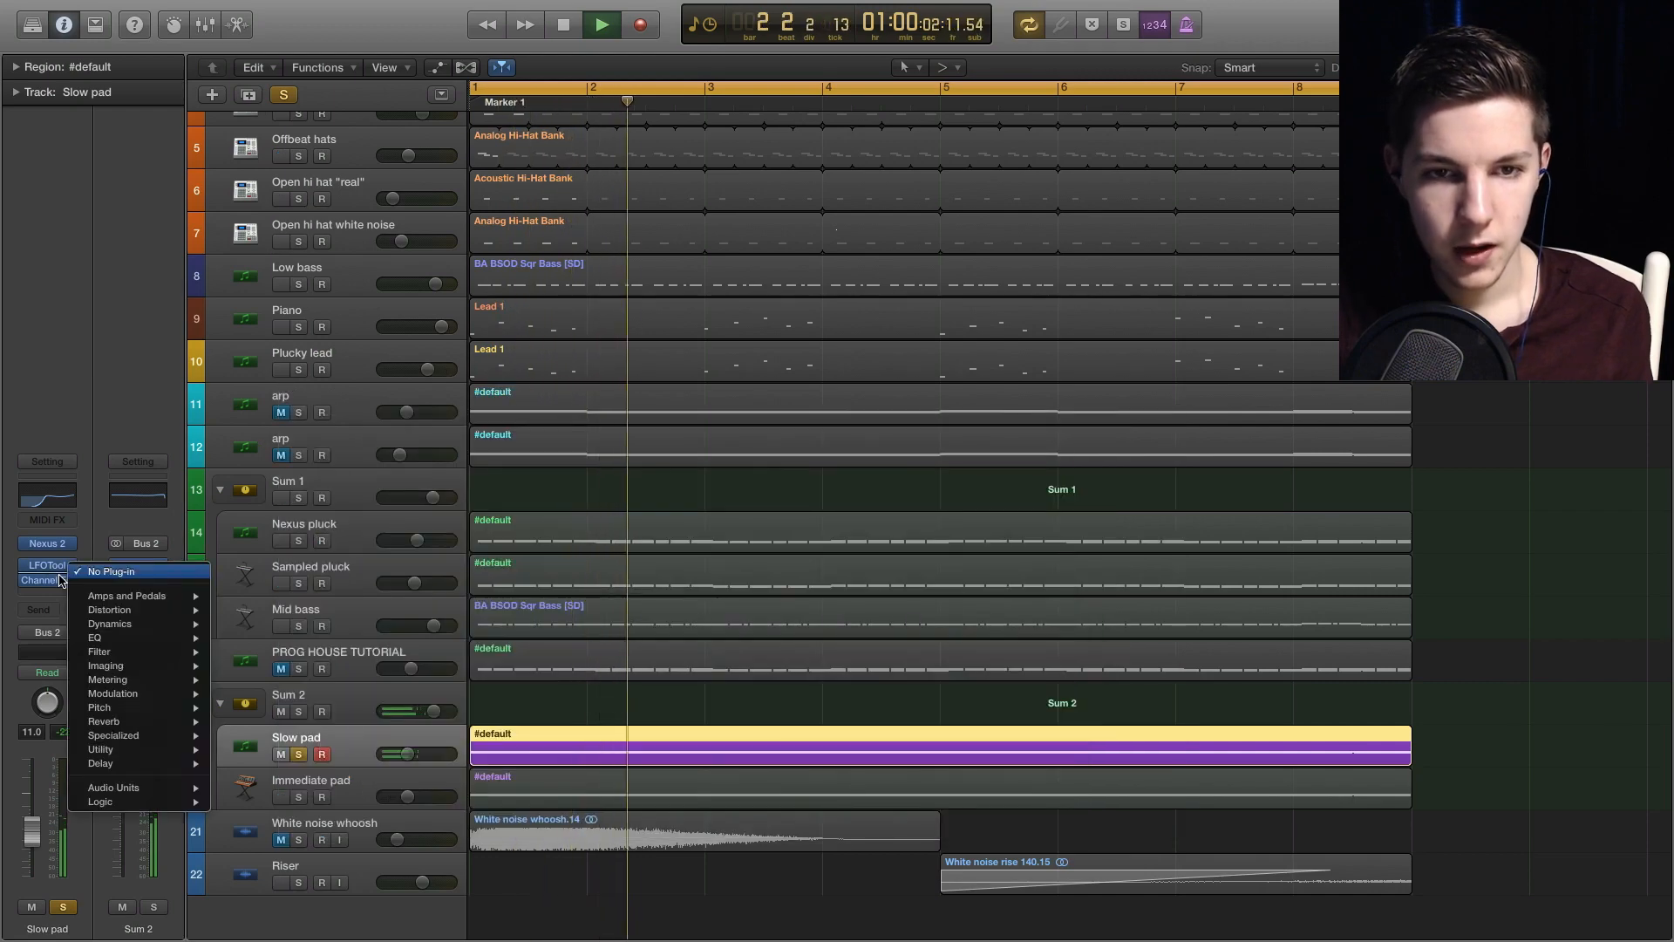
click(61, 558)
key(space)
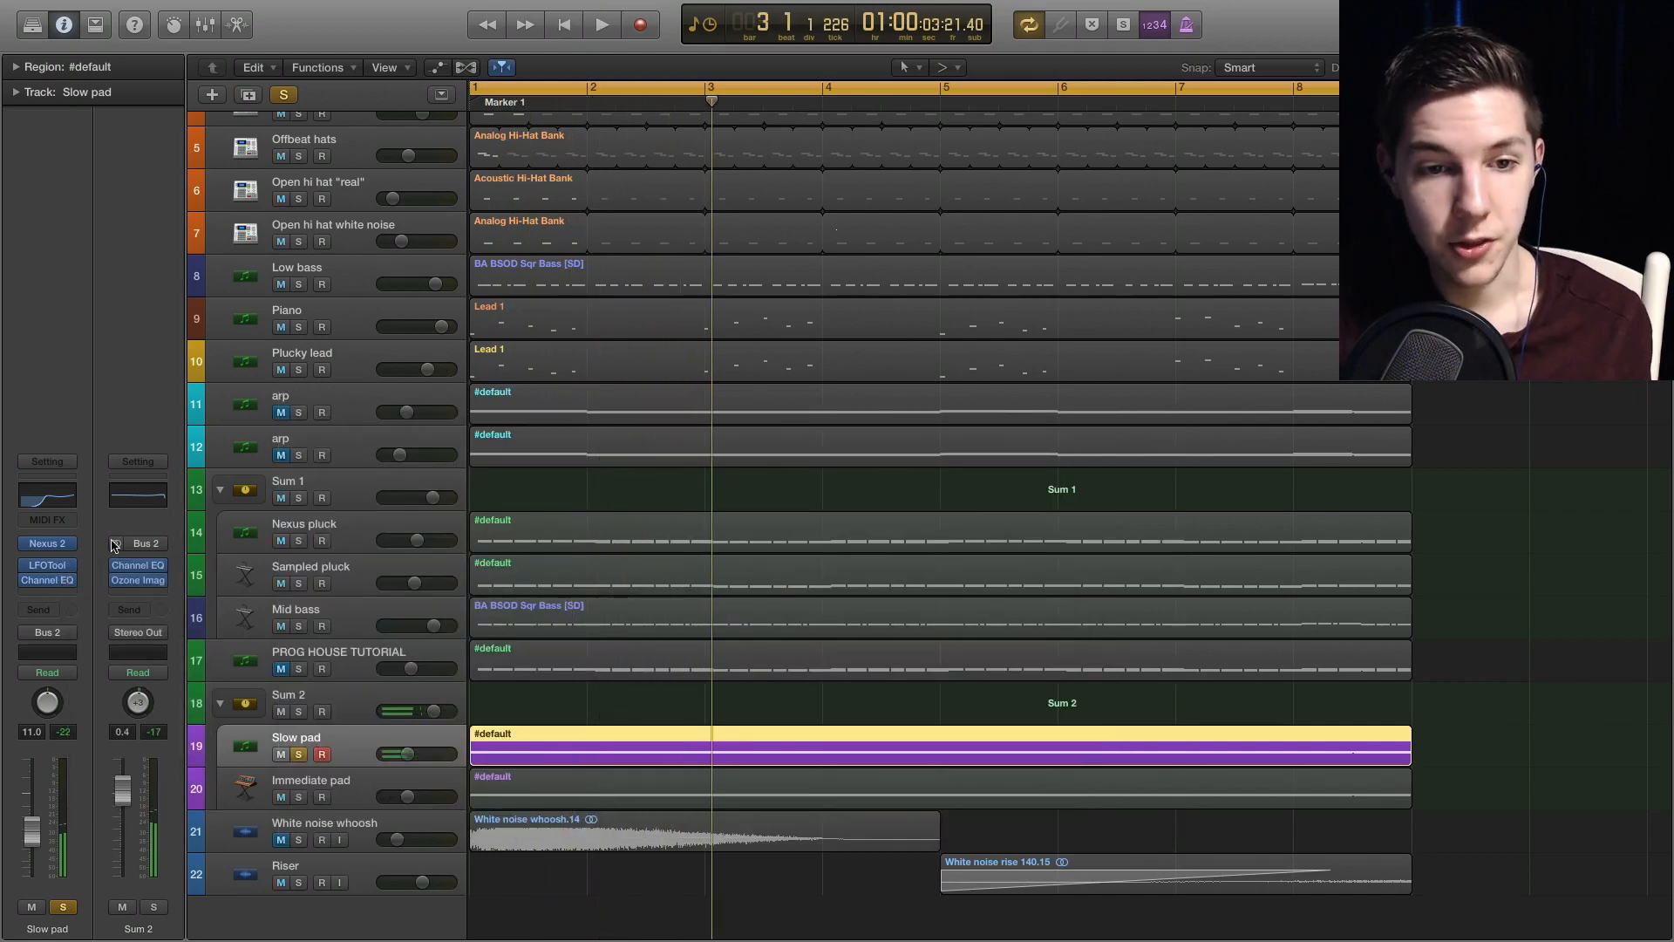
click(48, 567)
drag(223, 373, 714, 528)
key(space)
key(space)
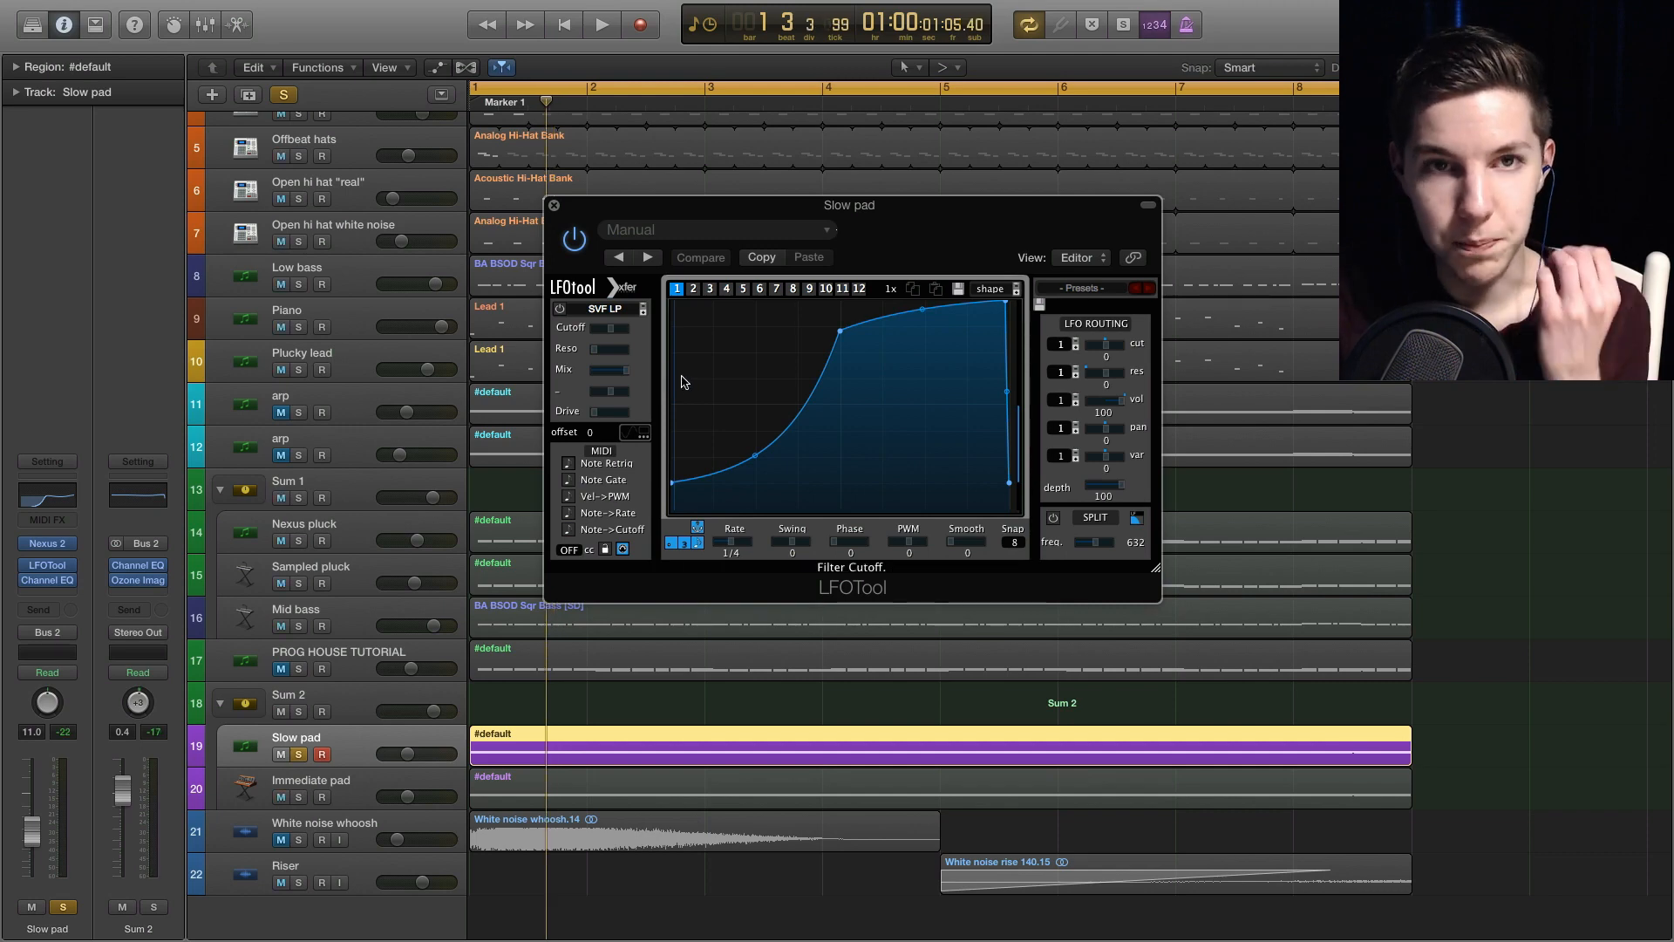
key(space)
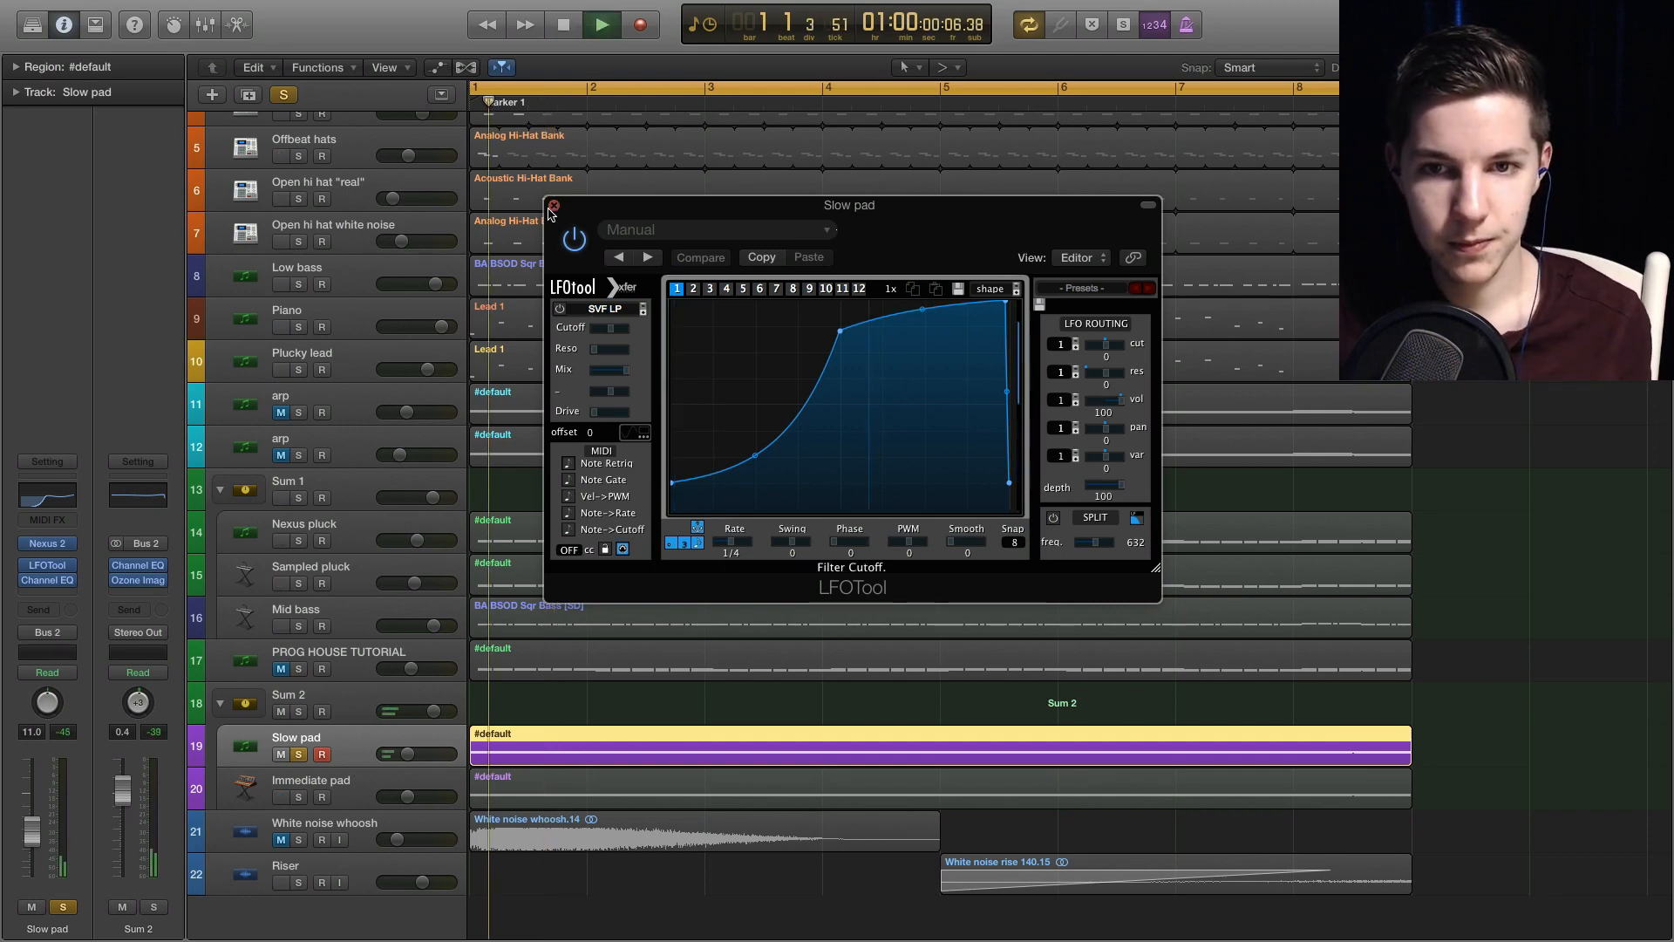
key(v)
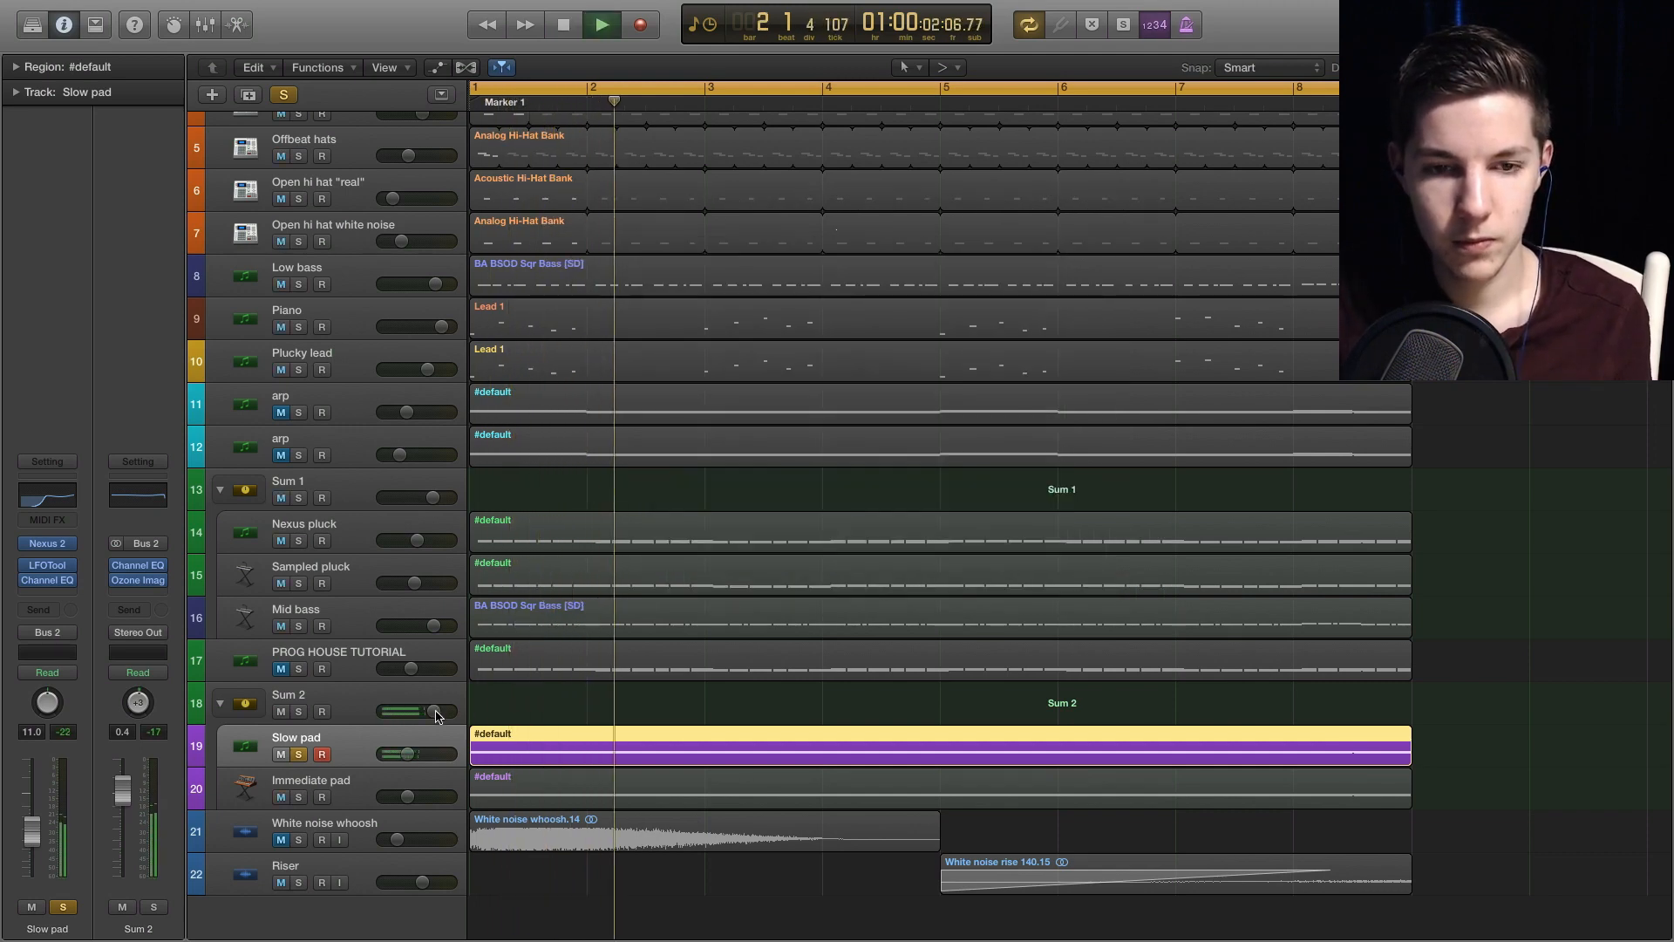
key(space)
- Reopen the Slow pad's Nexus 2 instrument and play the soloed pad with the plug-in in view
click(63, 540)
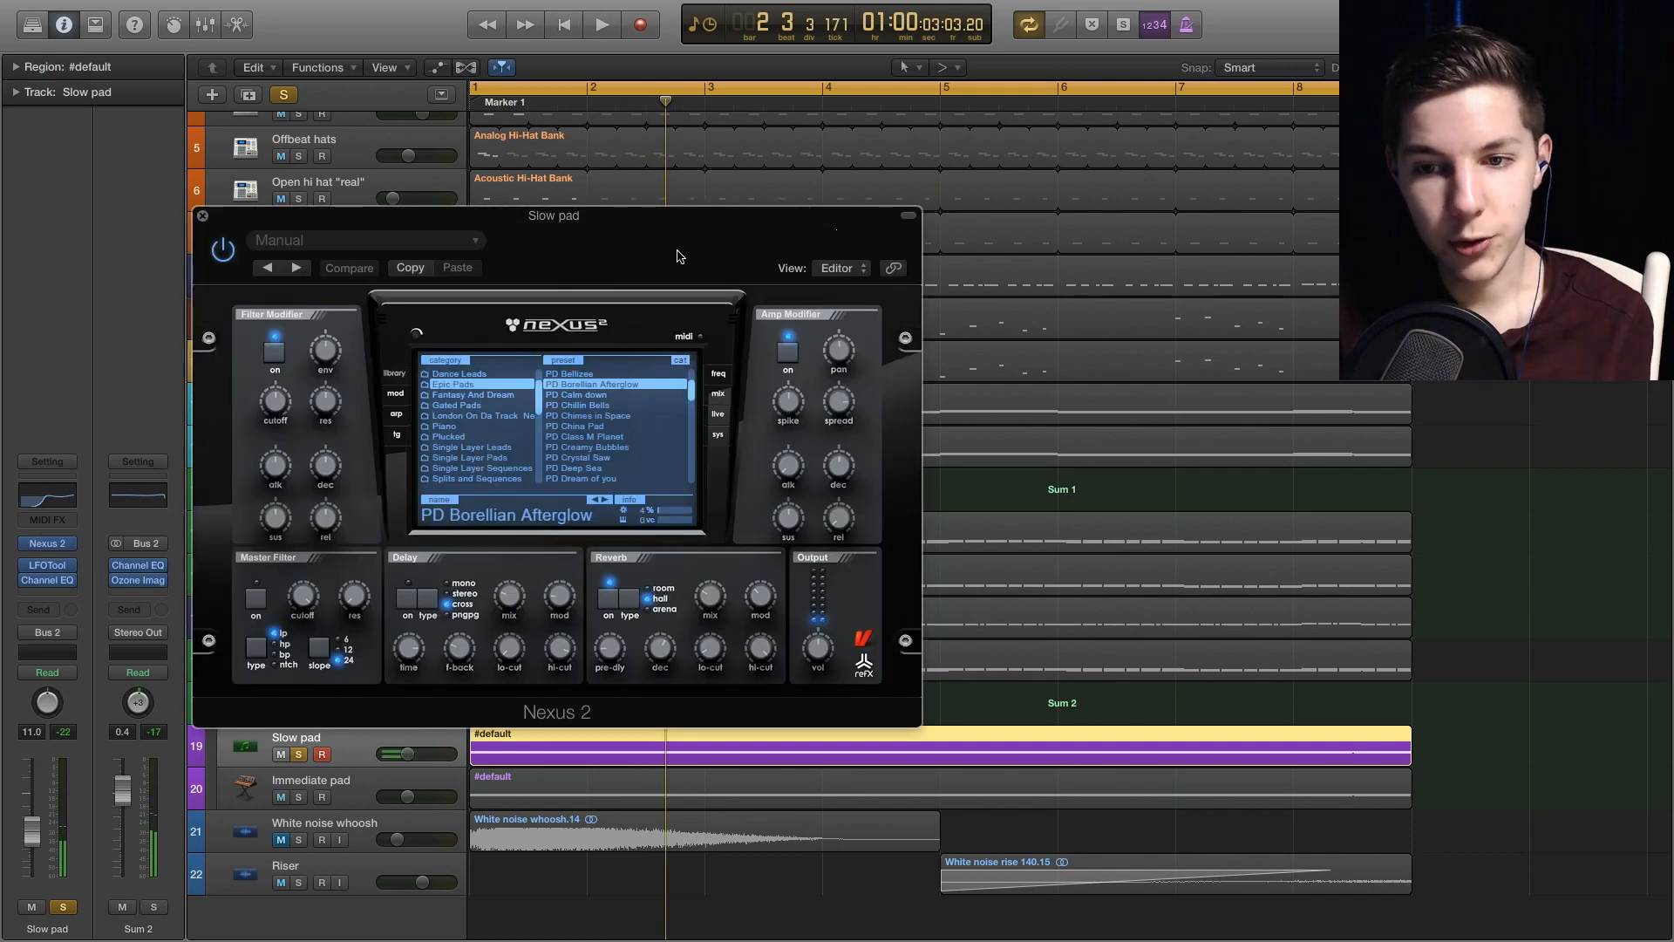
drag(680, 257, 1095, 319)
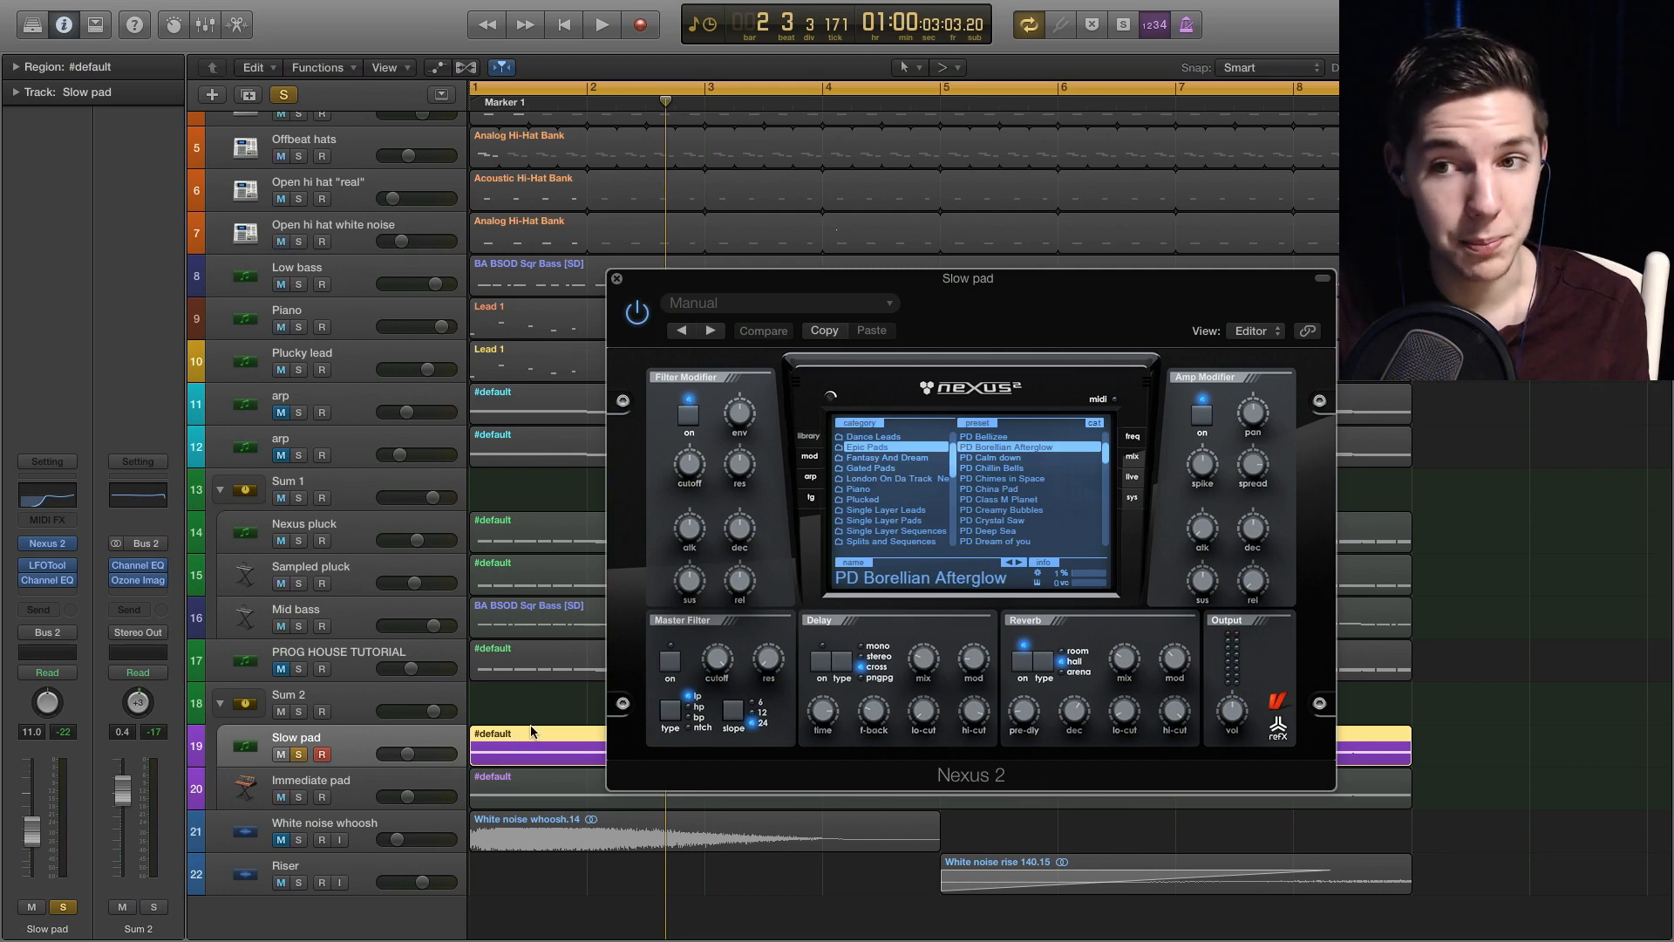
key(space)
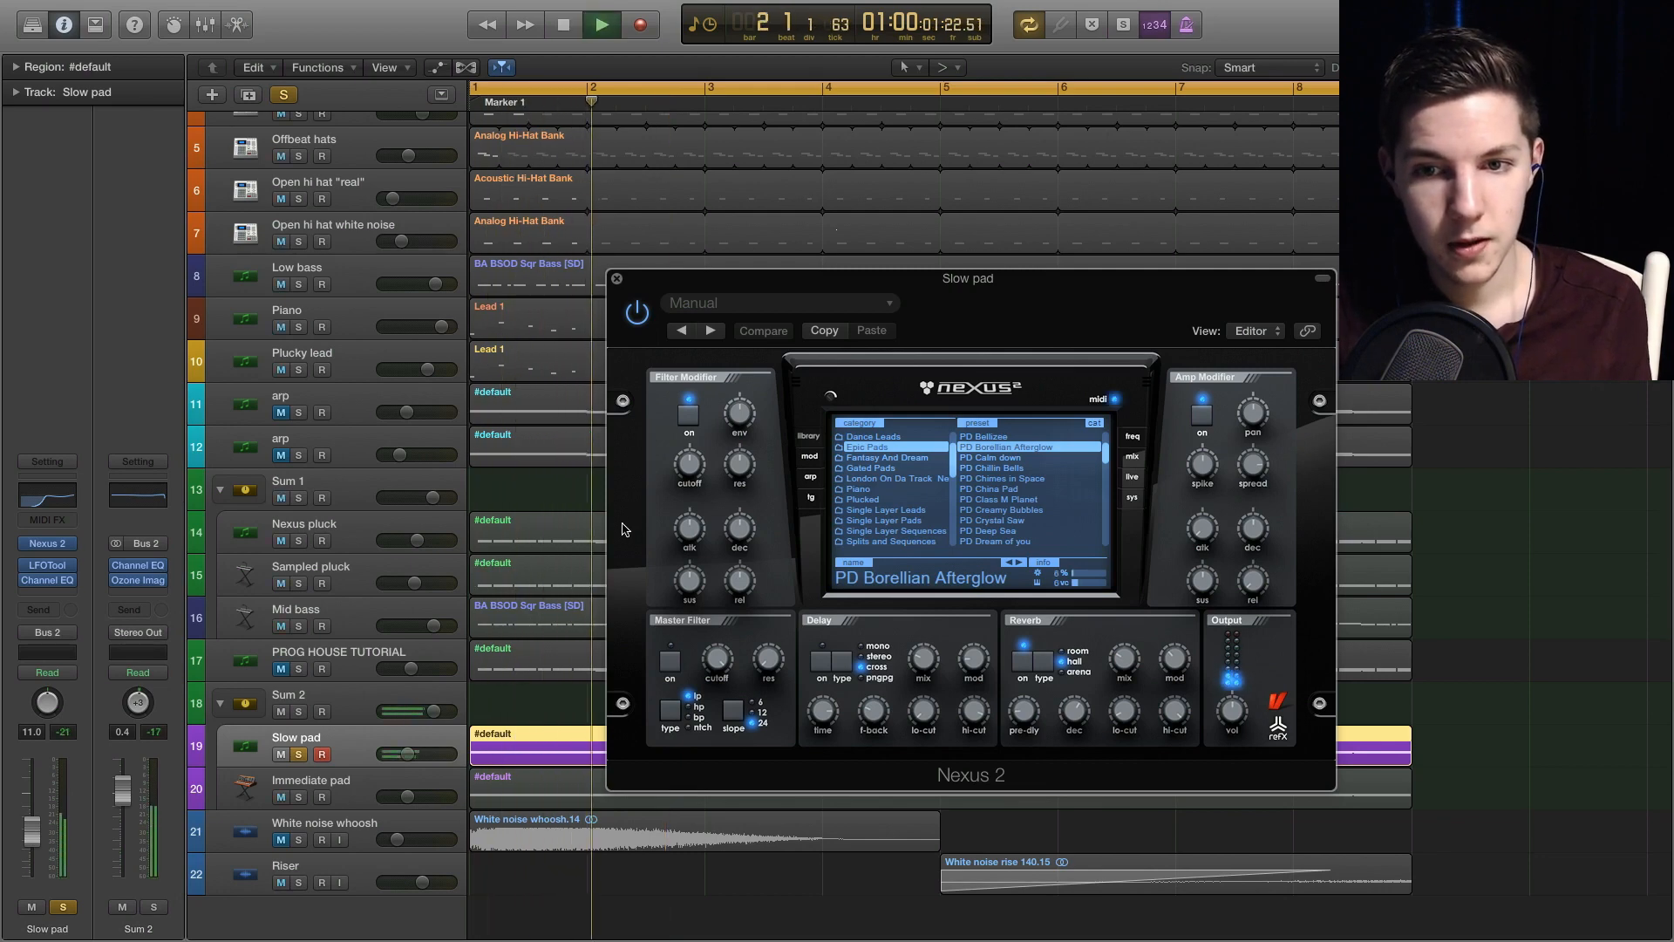
- Close the Slow pad's instrument plug-in and play the Immediate pad soloed in its place
key(space)
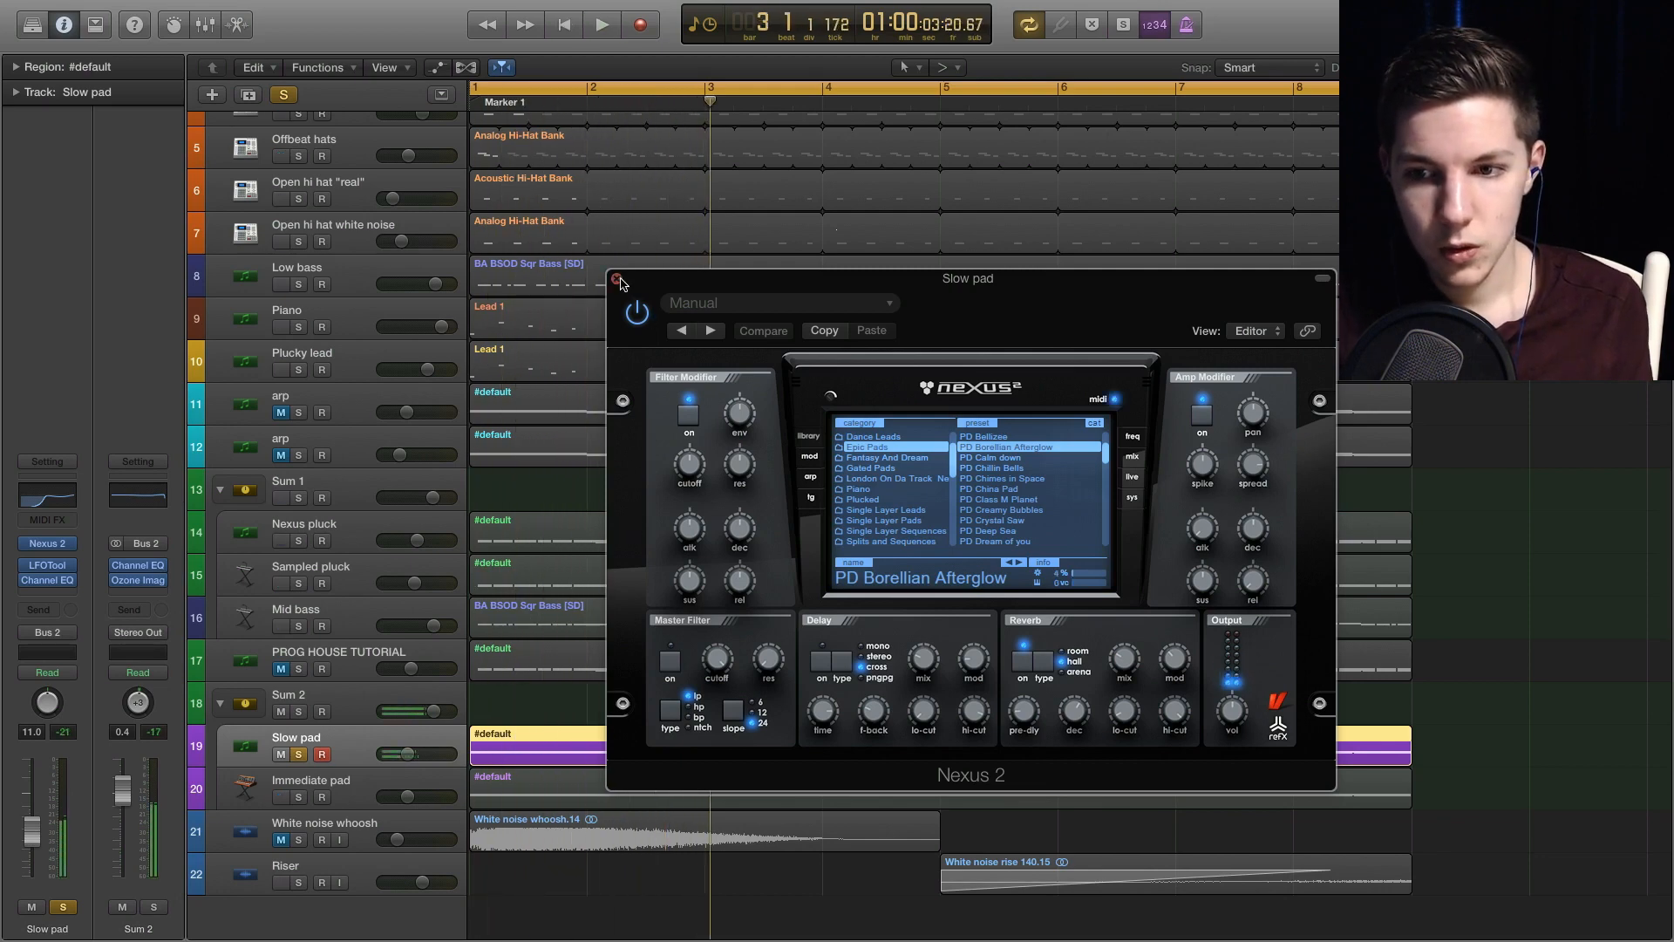
click(617, 280)
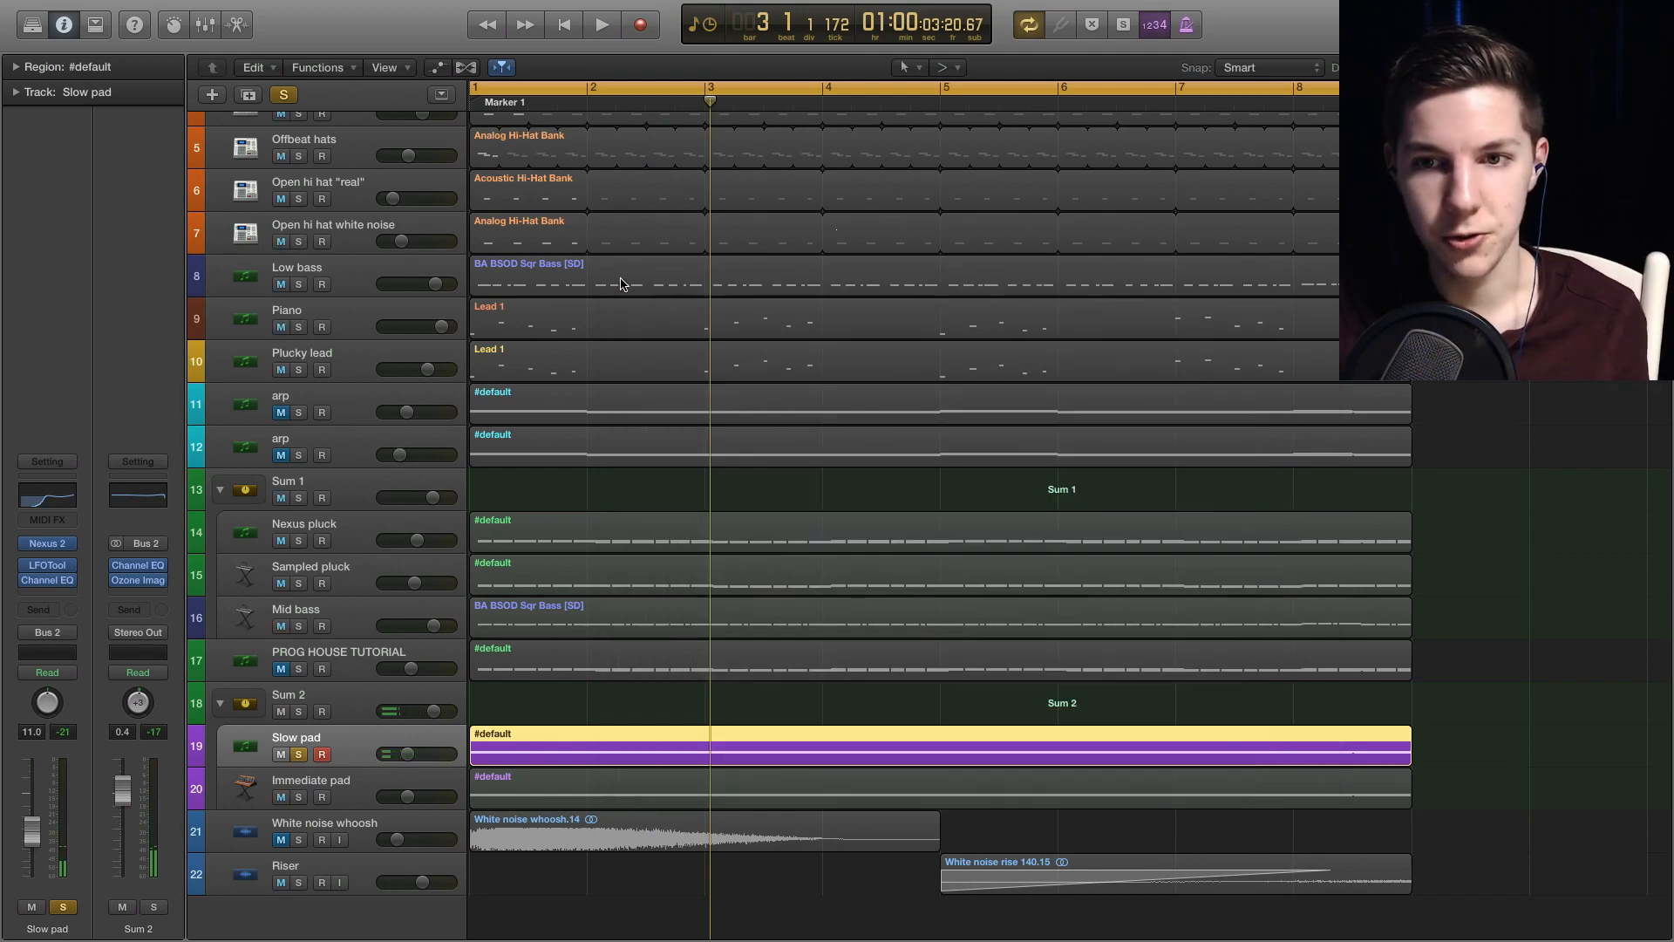
click(298, 794)
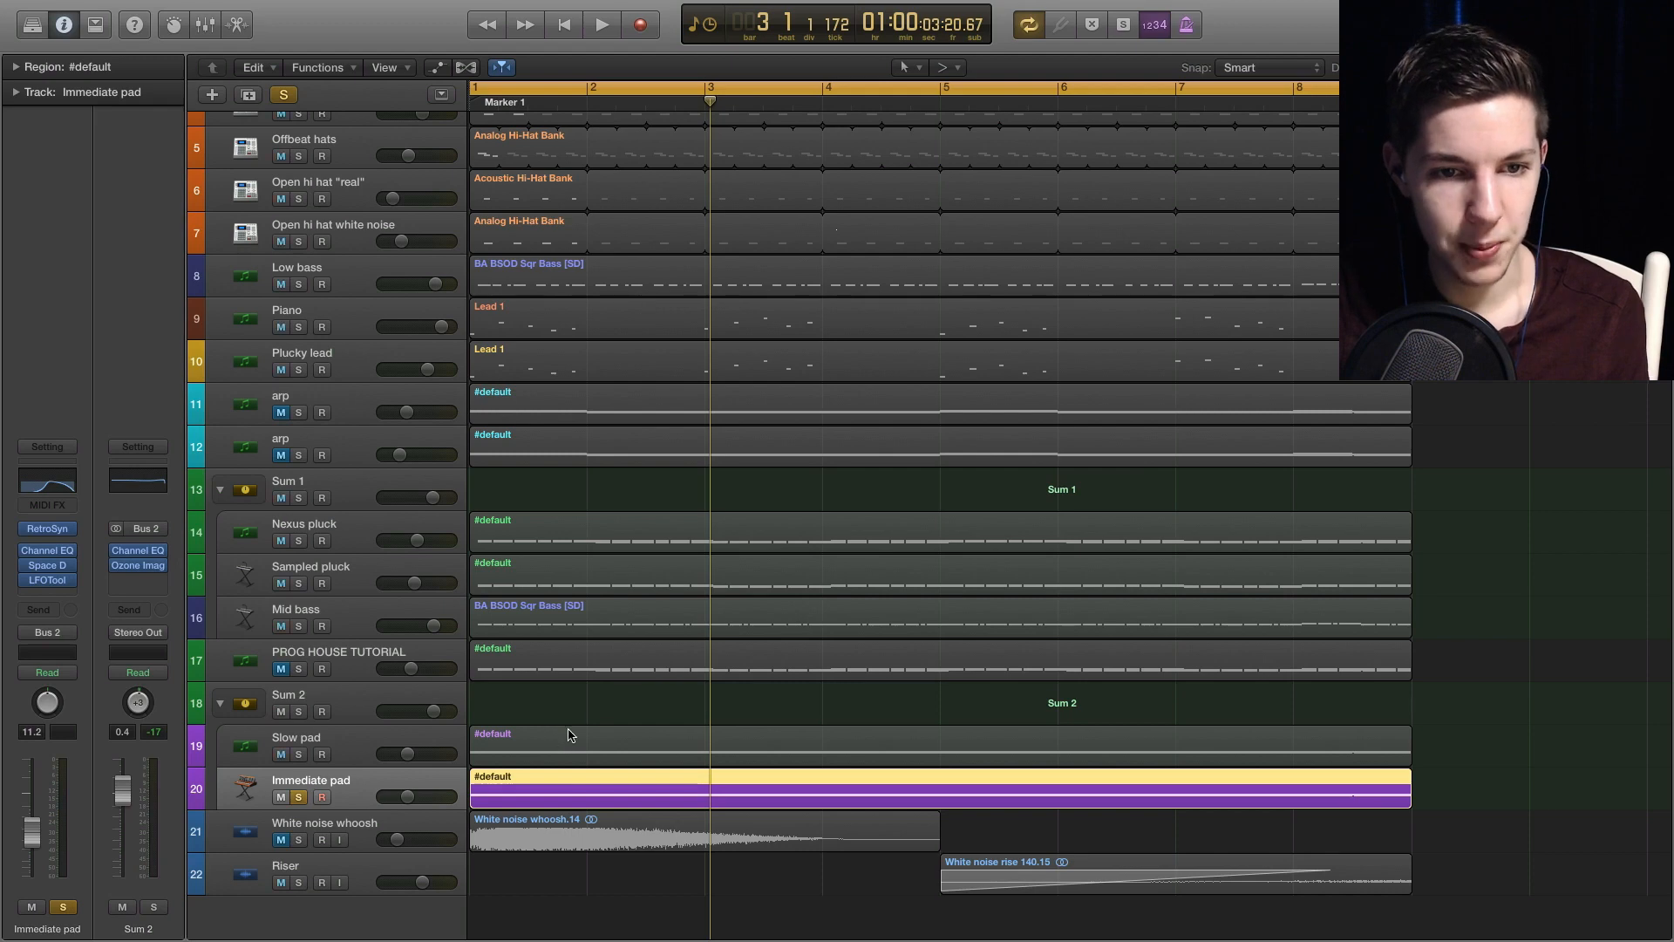
key(space)
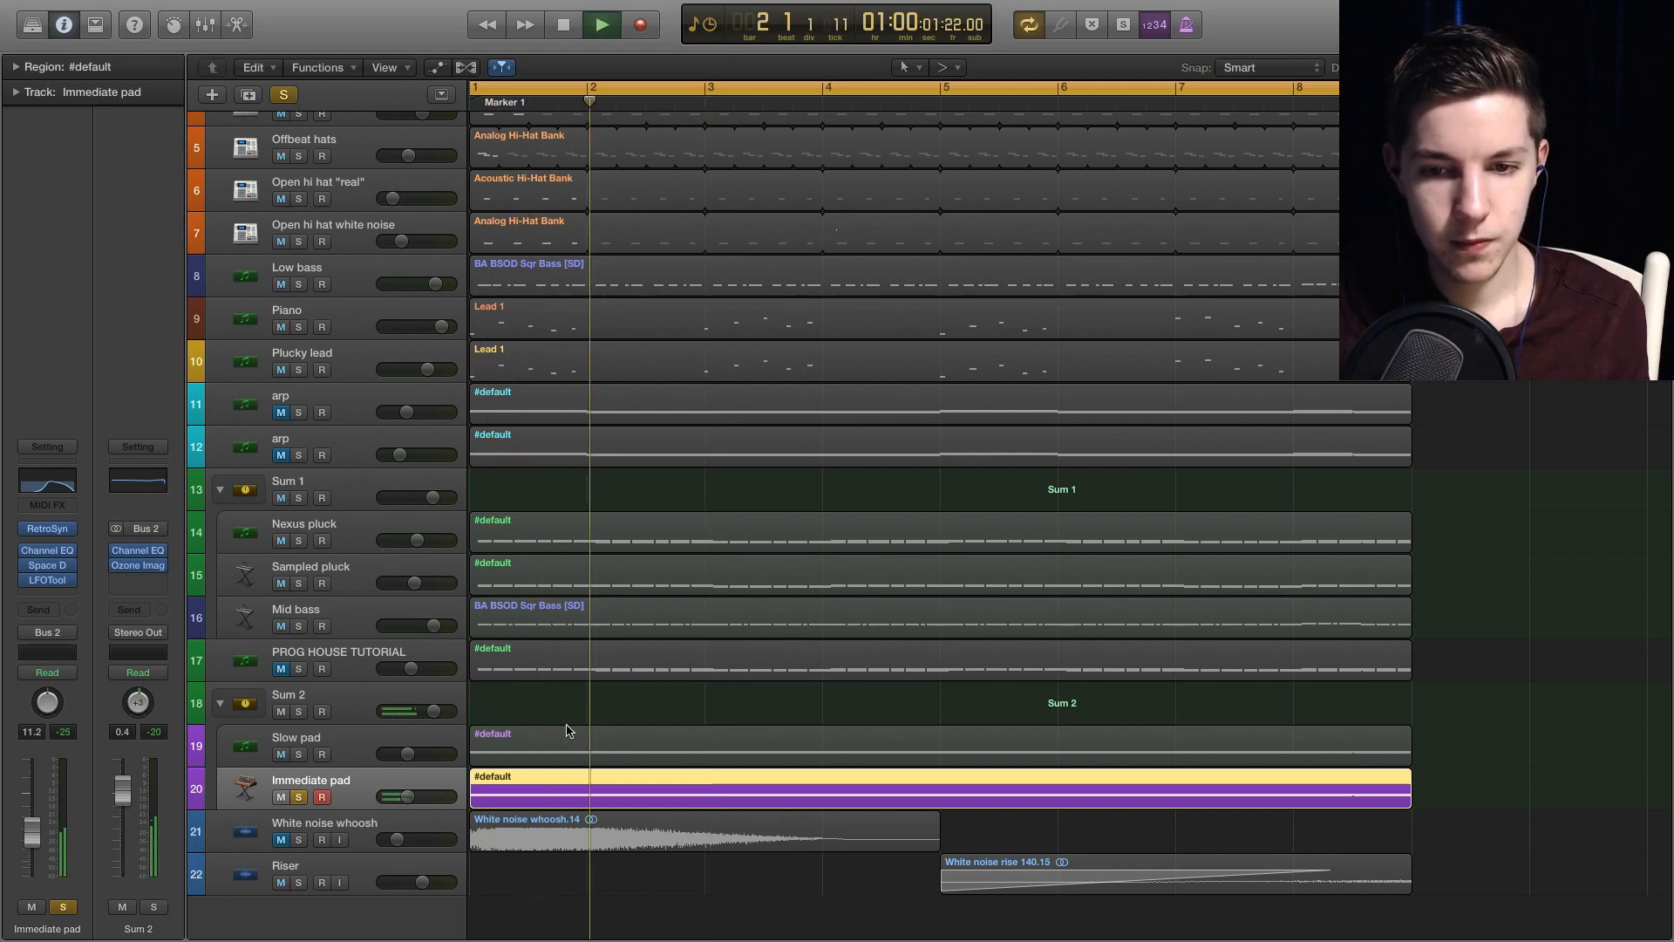
key(space)
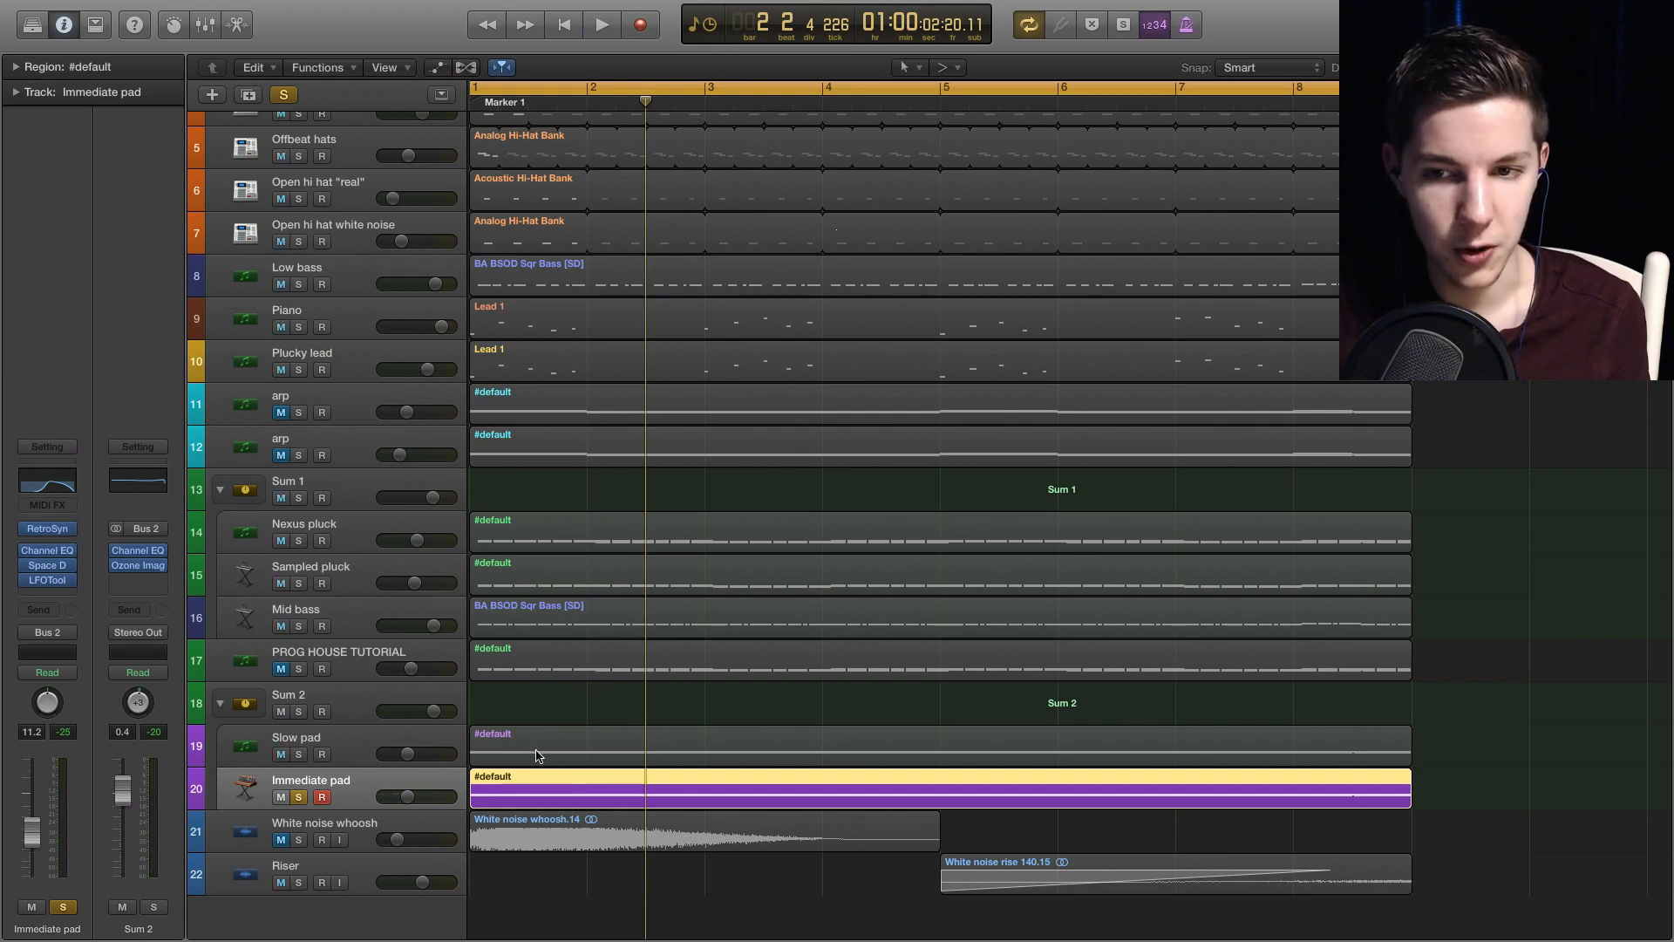
- Play the soloed Immediate pad with its Channel EQ, Space Designer and LFOTool bypassed
key(space)
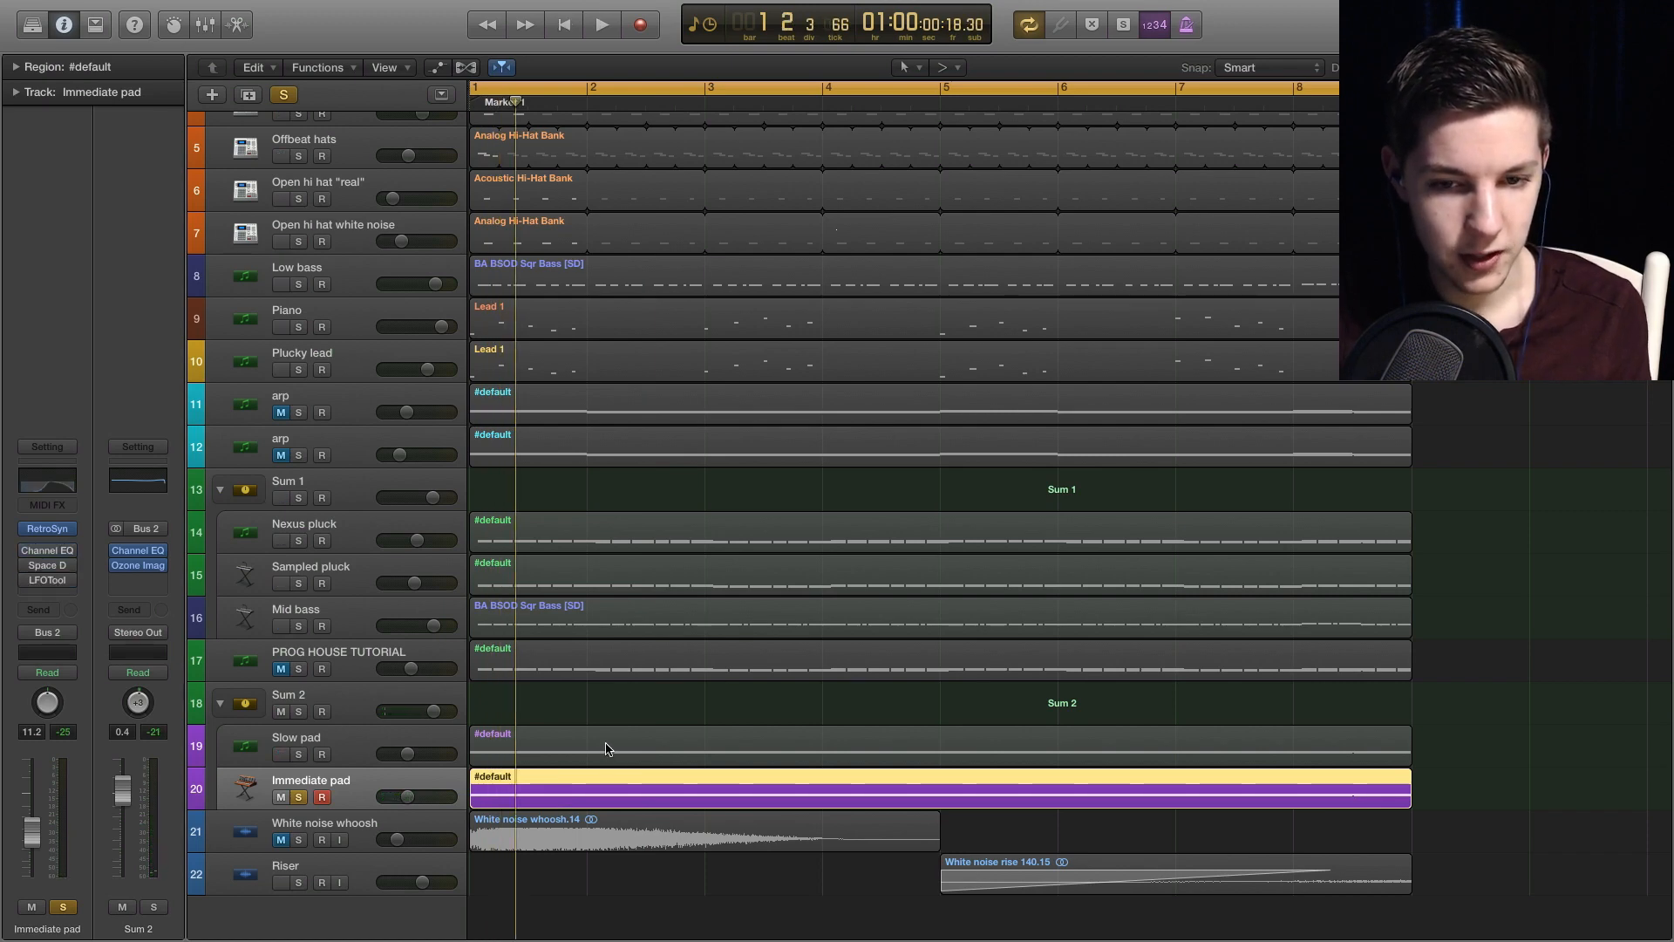
key(space)
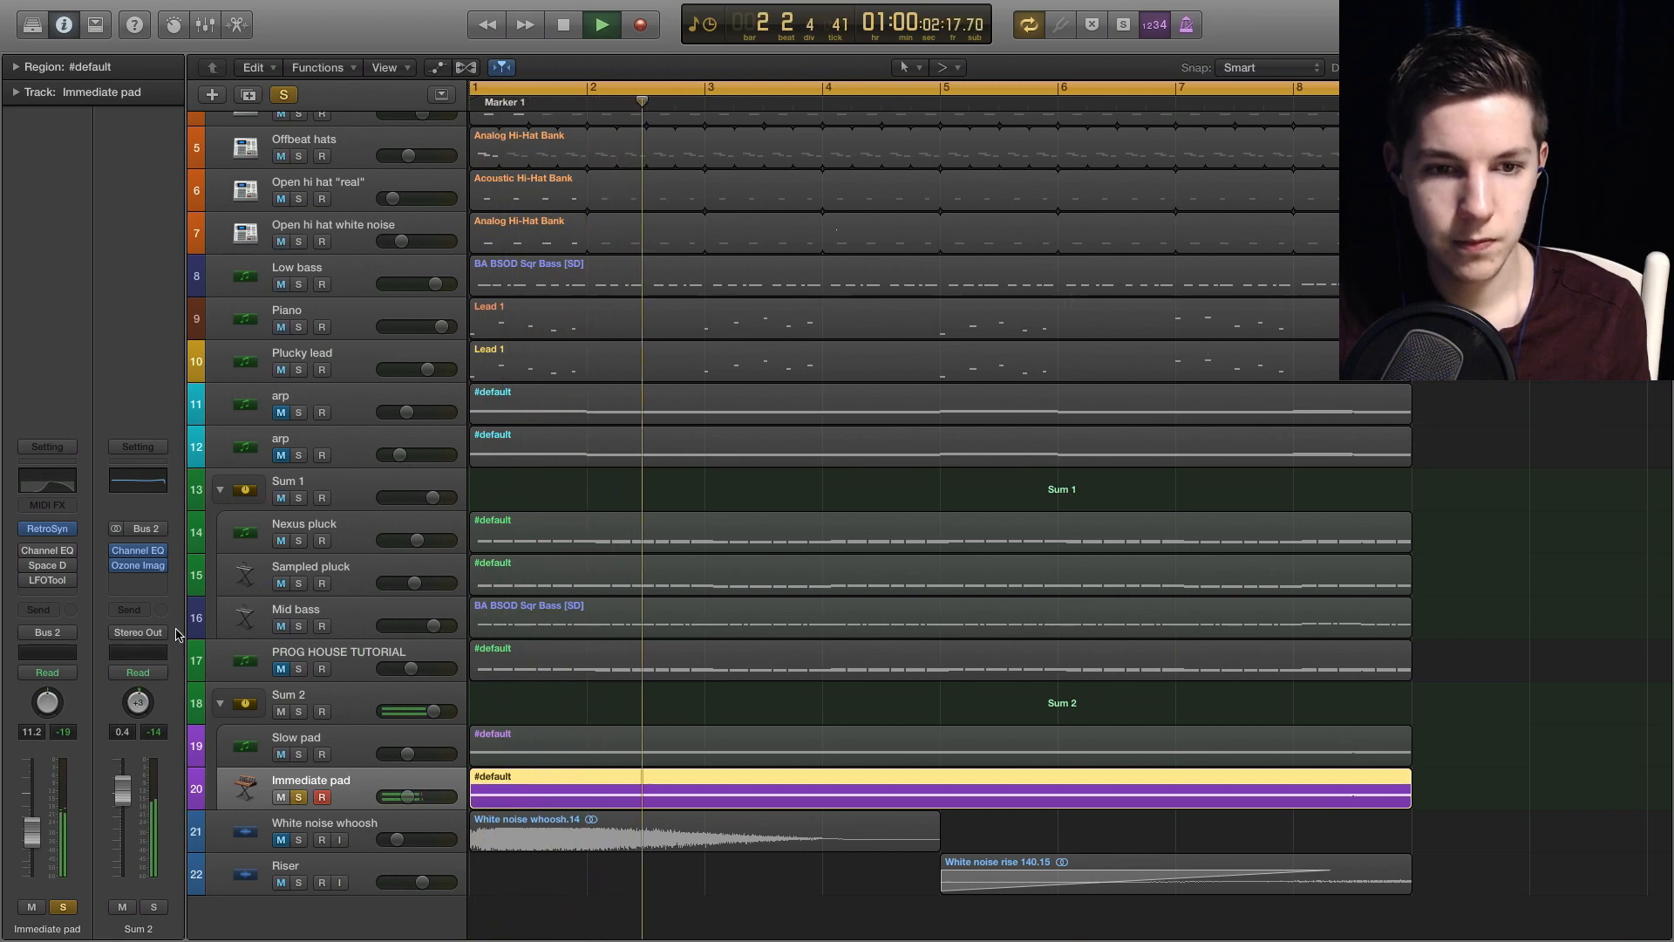
key(space)
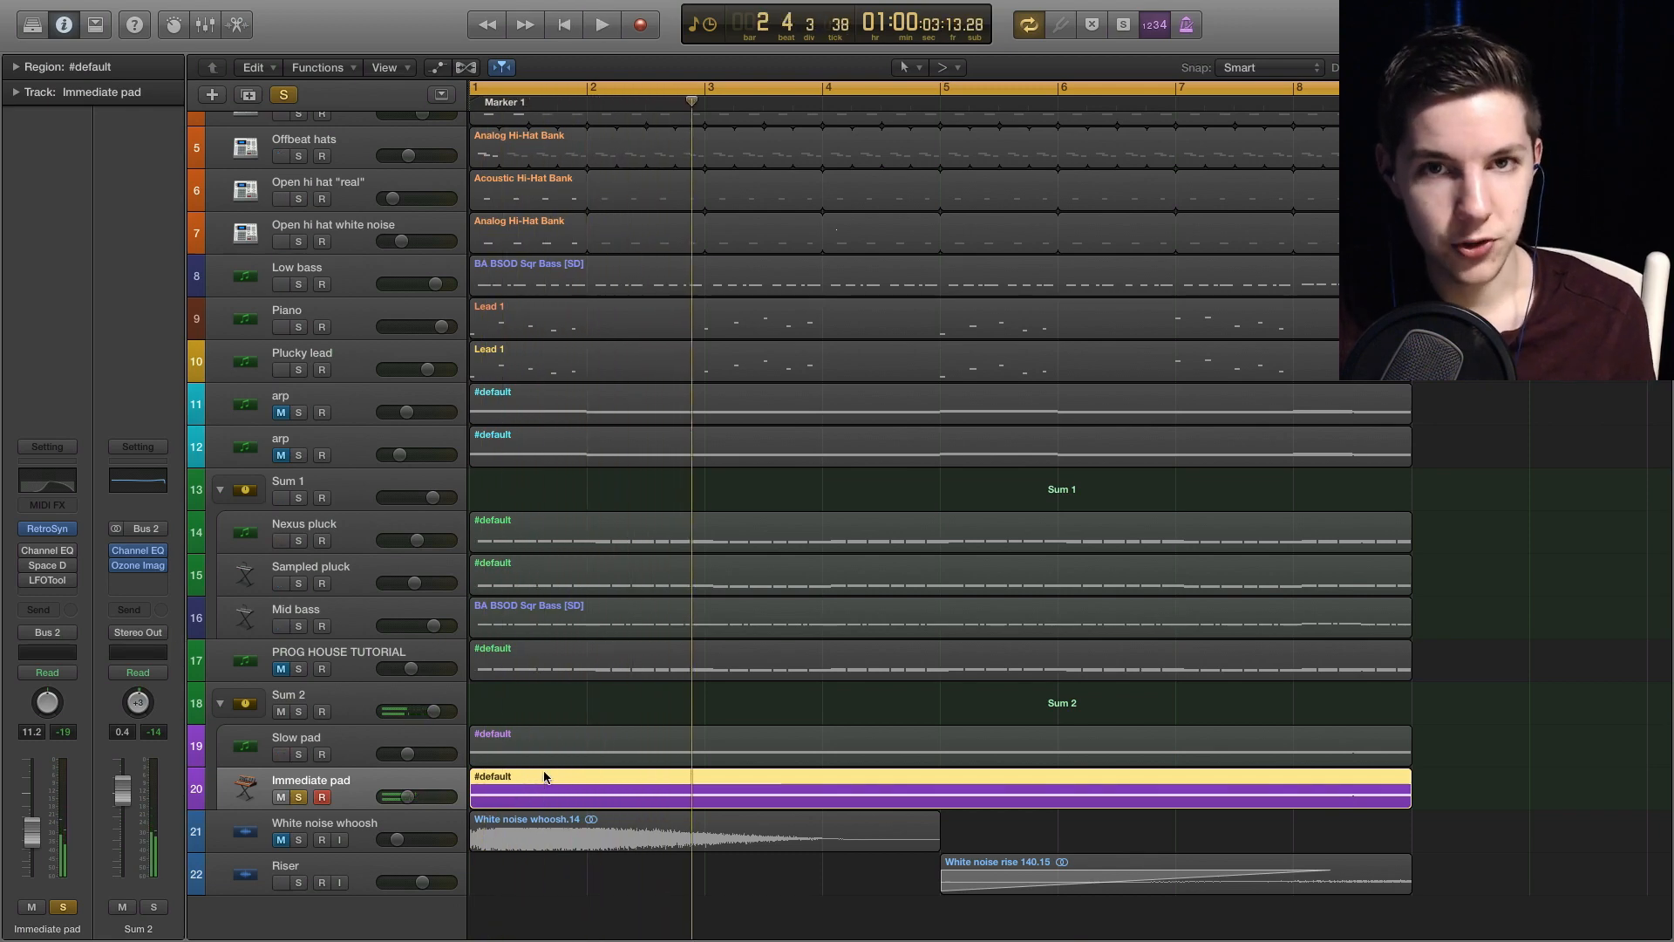
key(space)
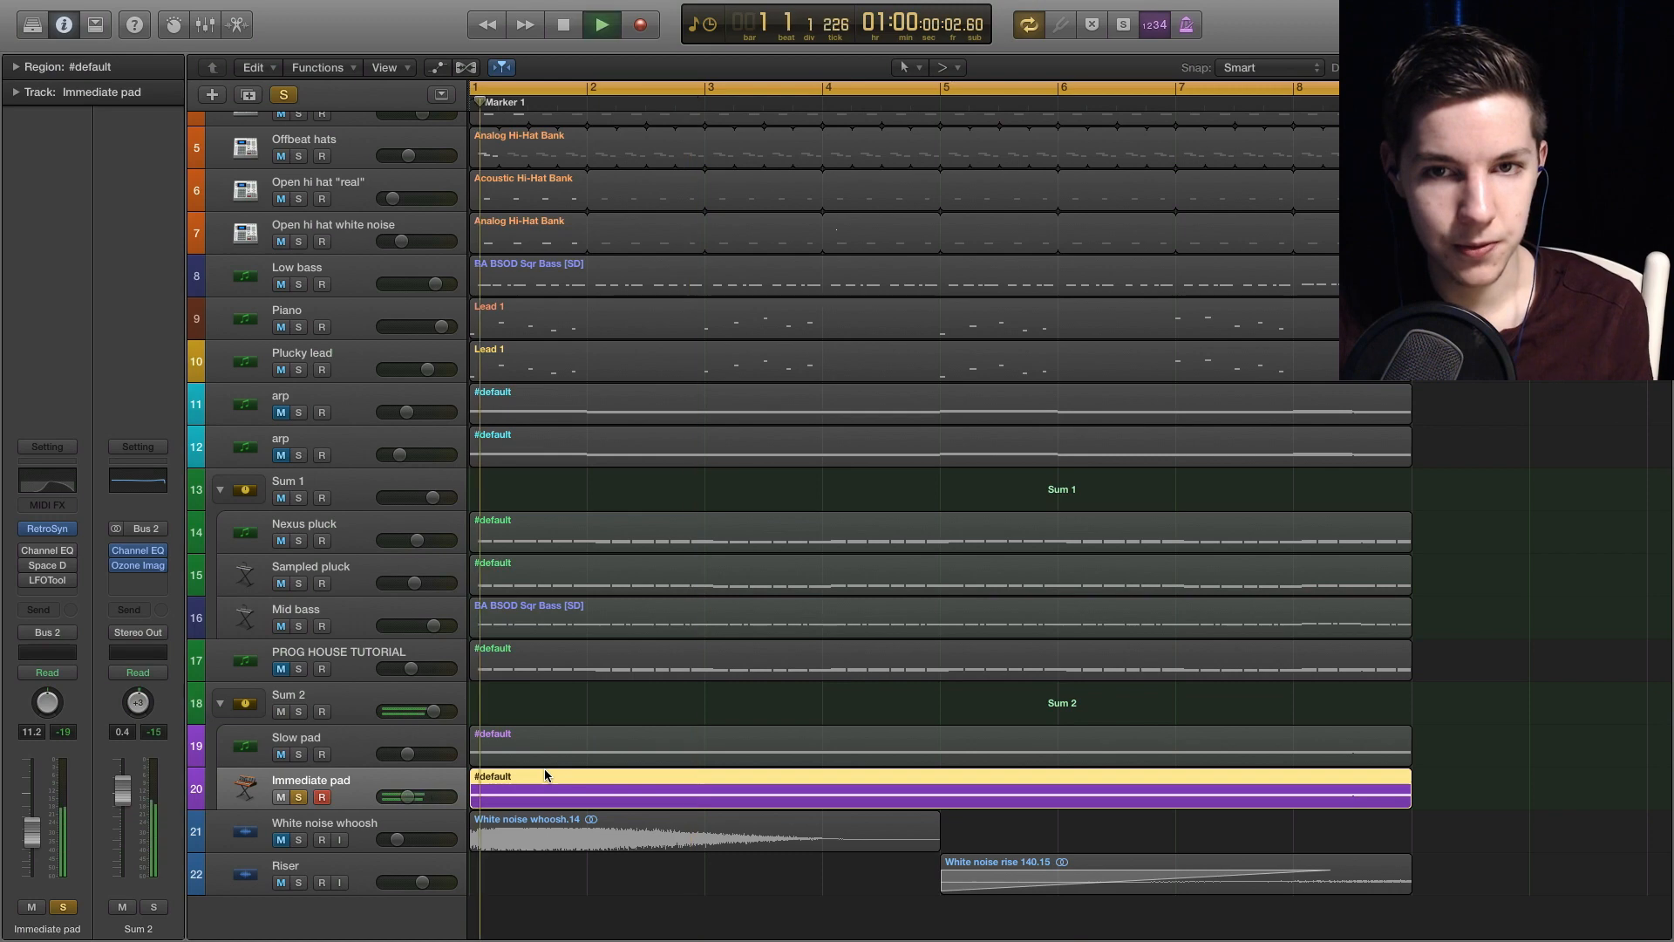
- Enable the Immediate pad's Channel EQ, compare the sound with and without it, examine its curve, and close the plug-in
click(26, 552)
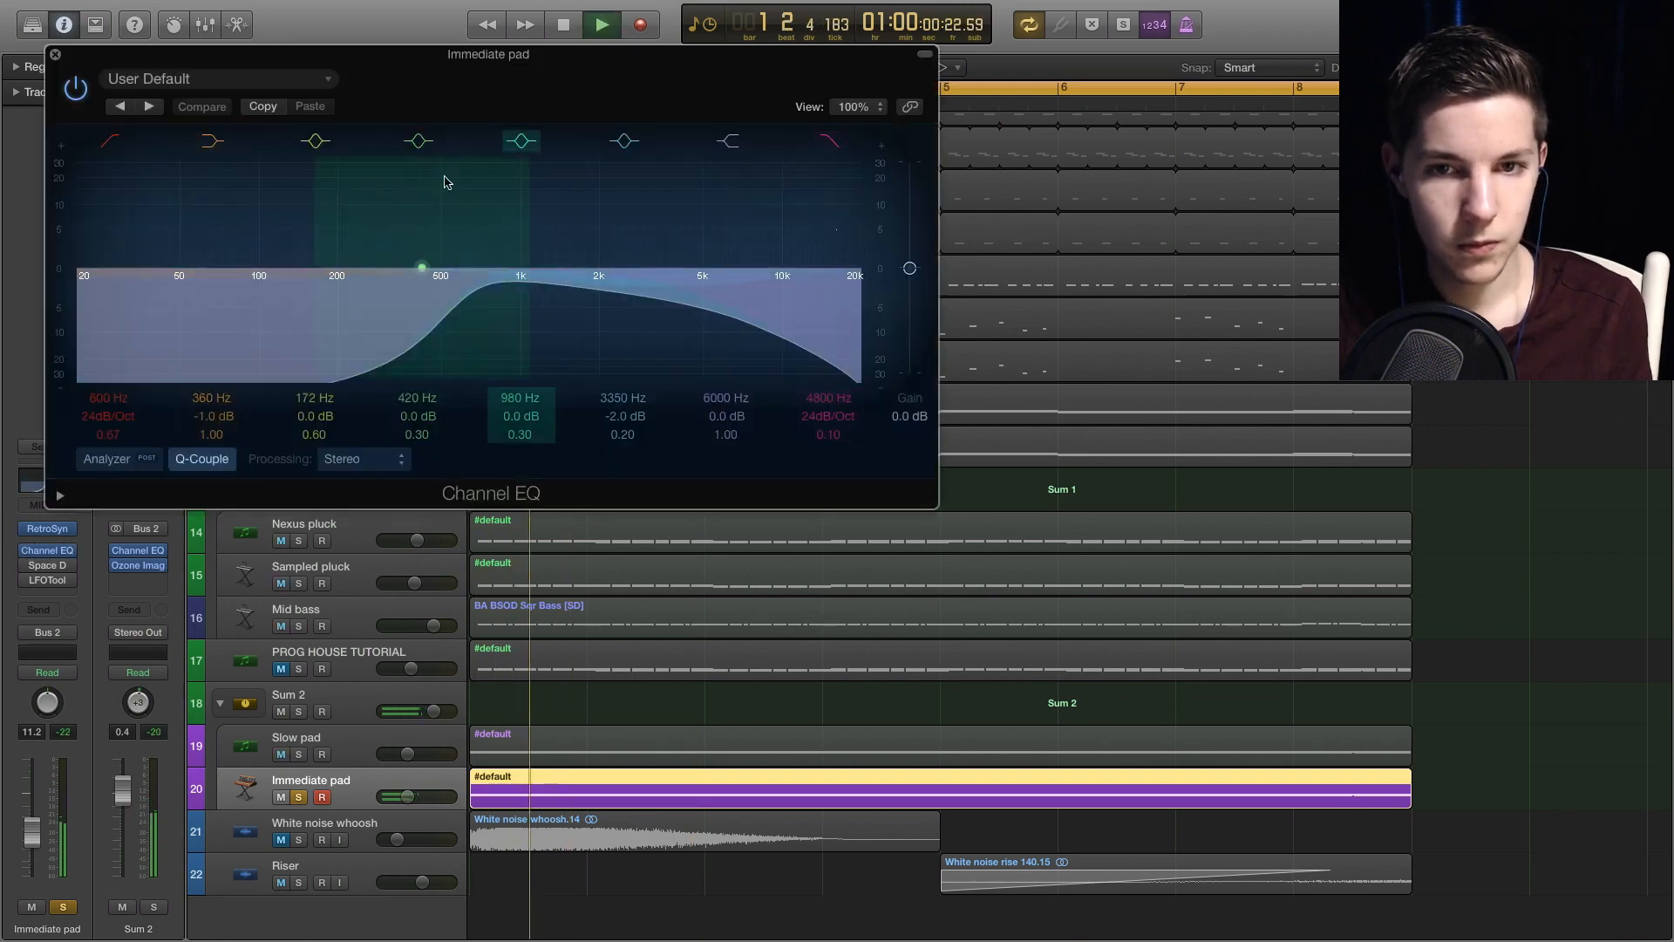
drag(446, 55, 536, 251)
click(166, 286)
click(165, 286)
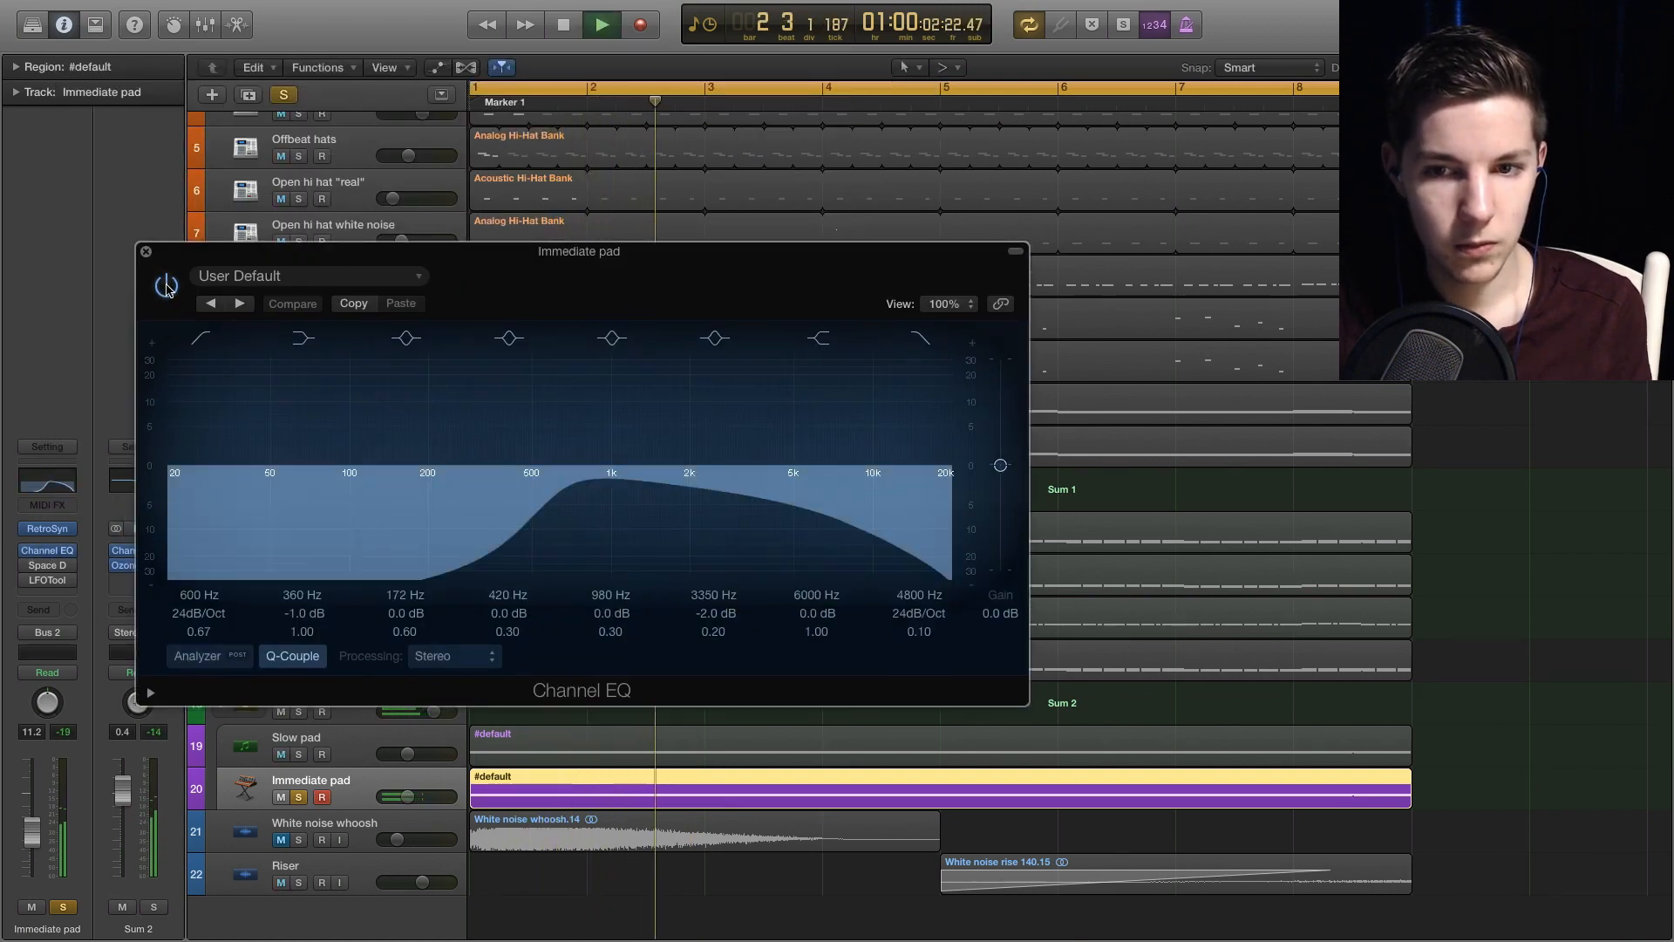
key(space)
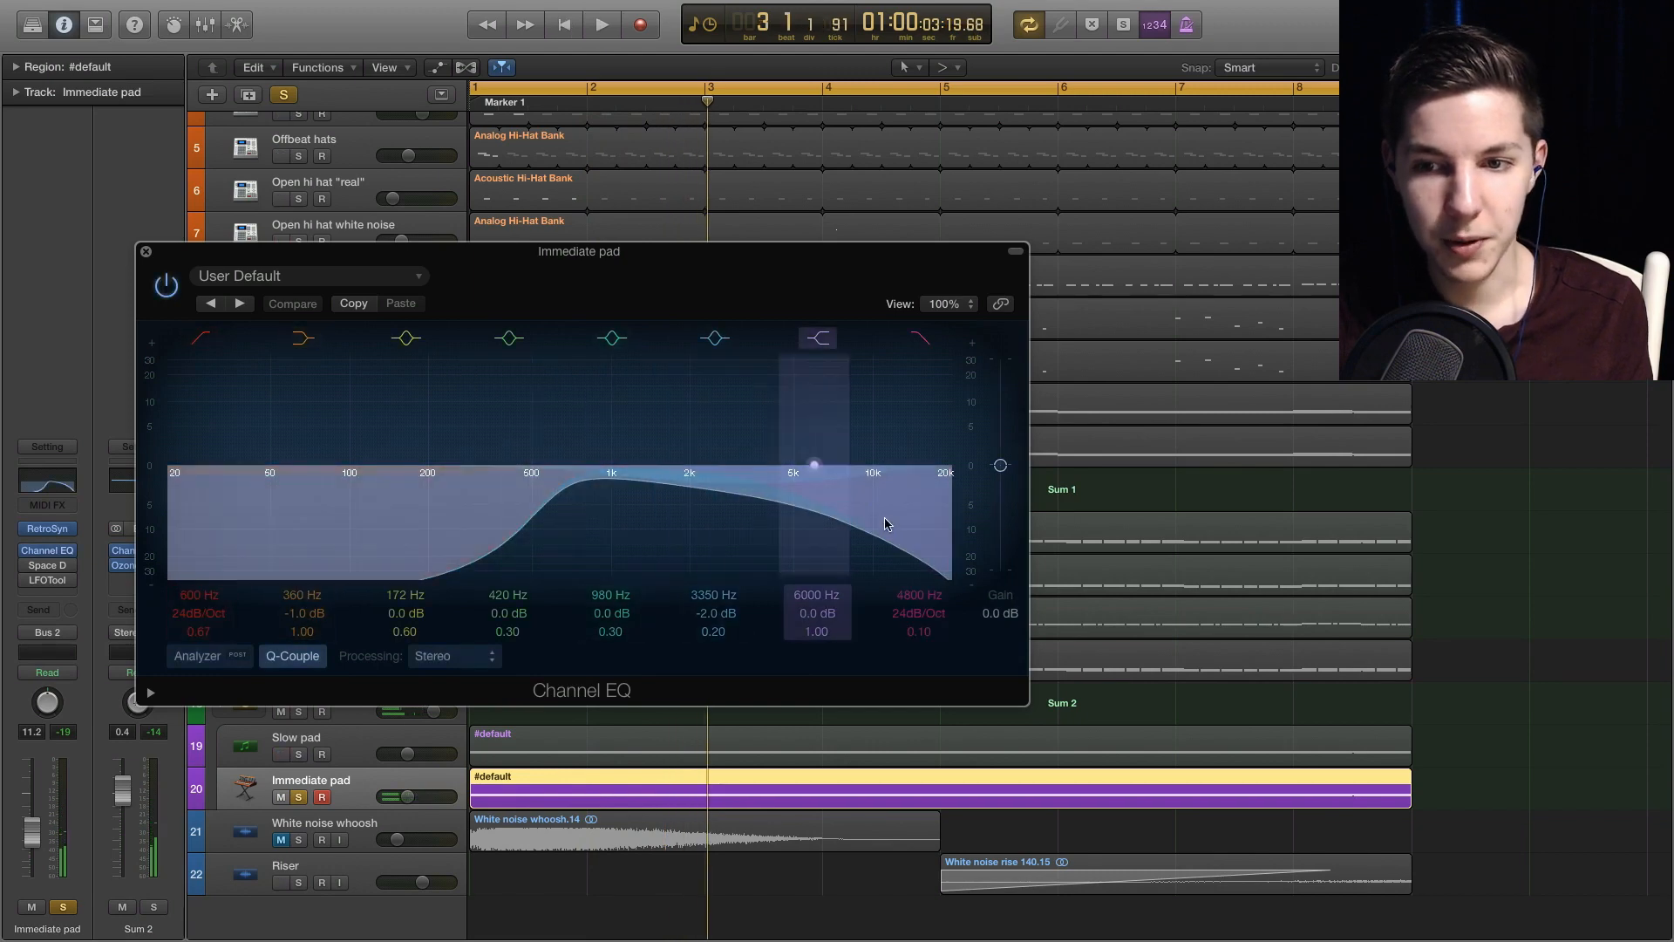
click(146, 254)
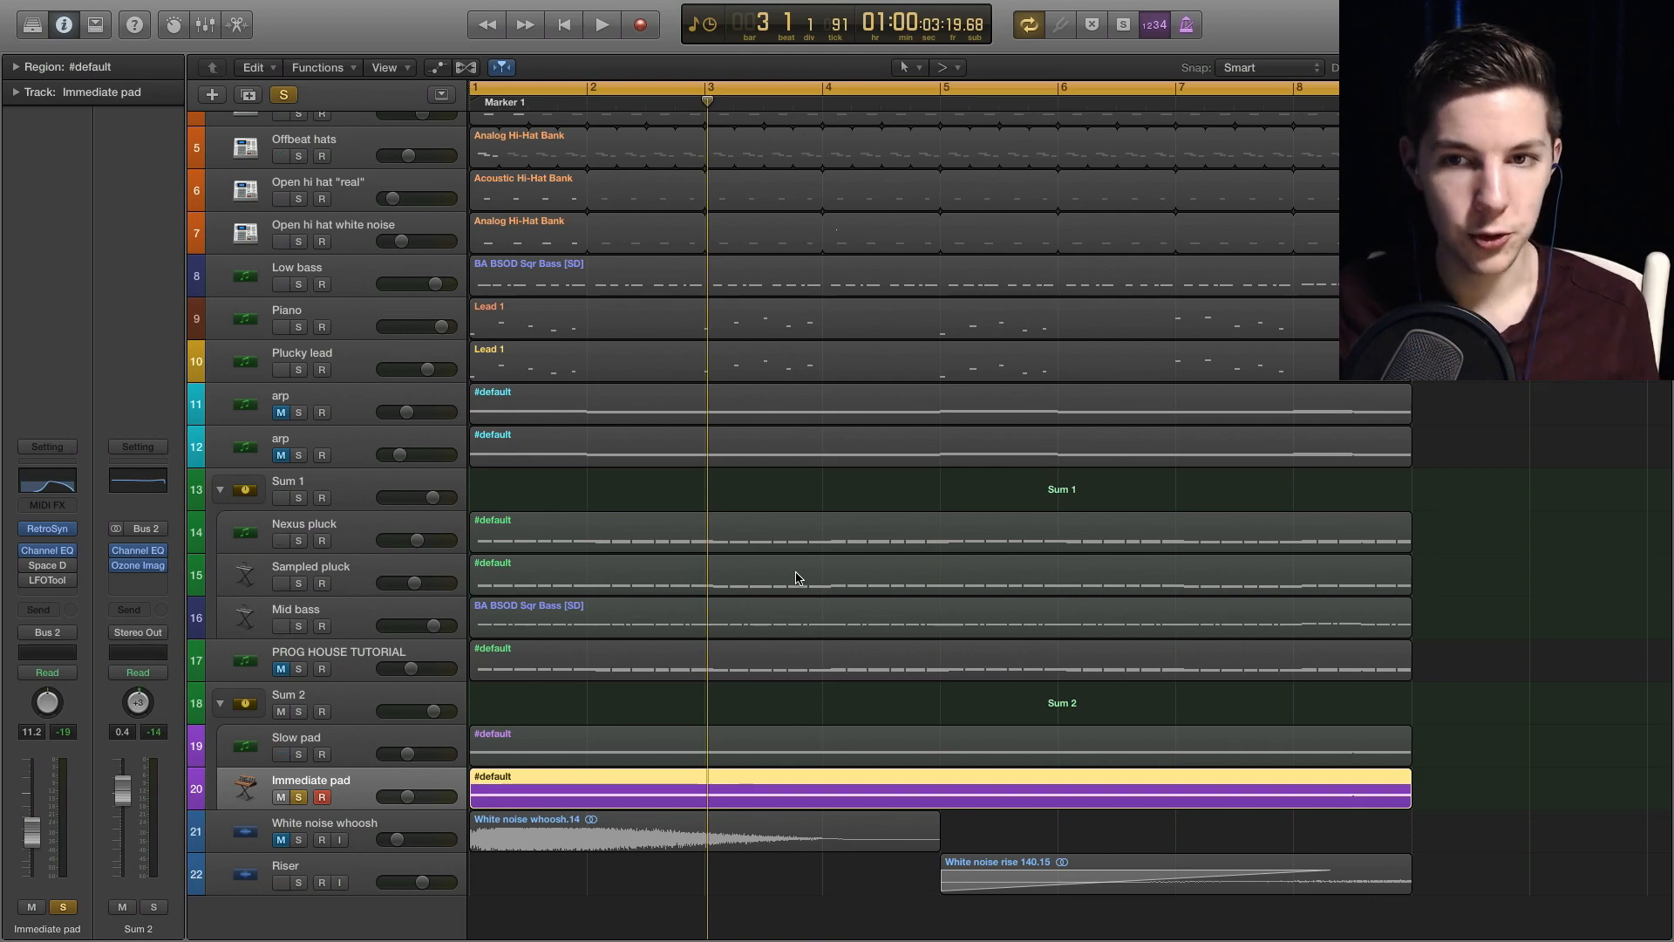
- Enable the Immediate pad's Space Designer reverb, examine its reverb level and settings during playback, and close the plug-in
key(space)
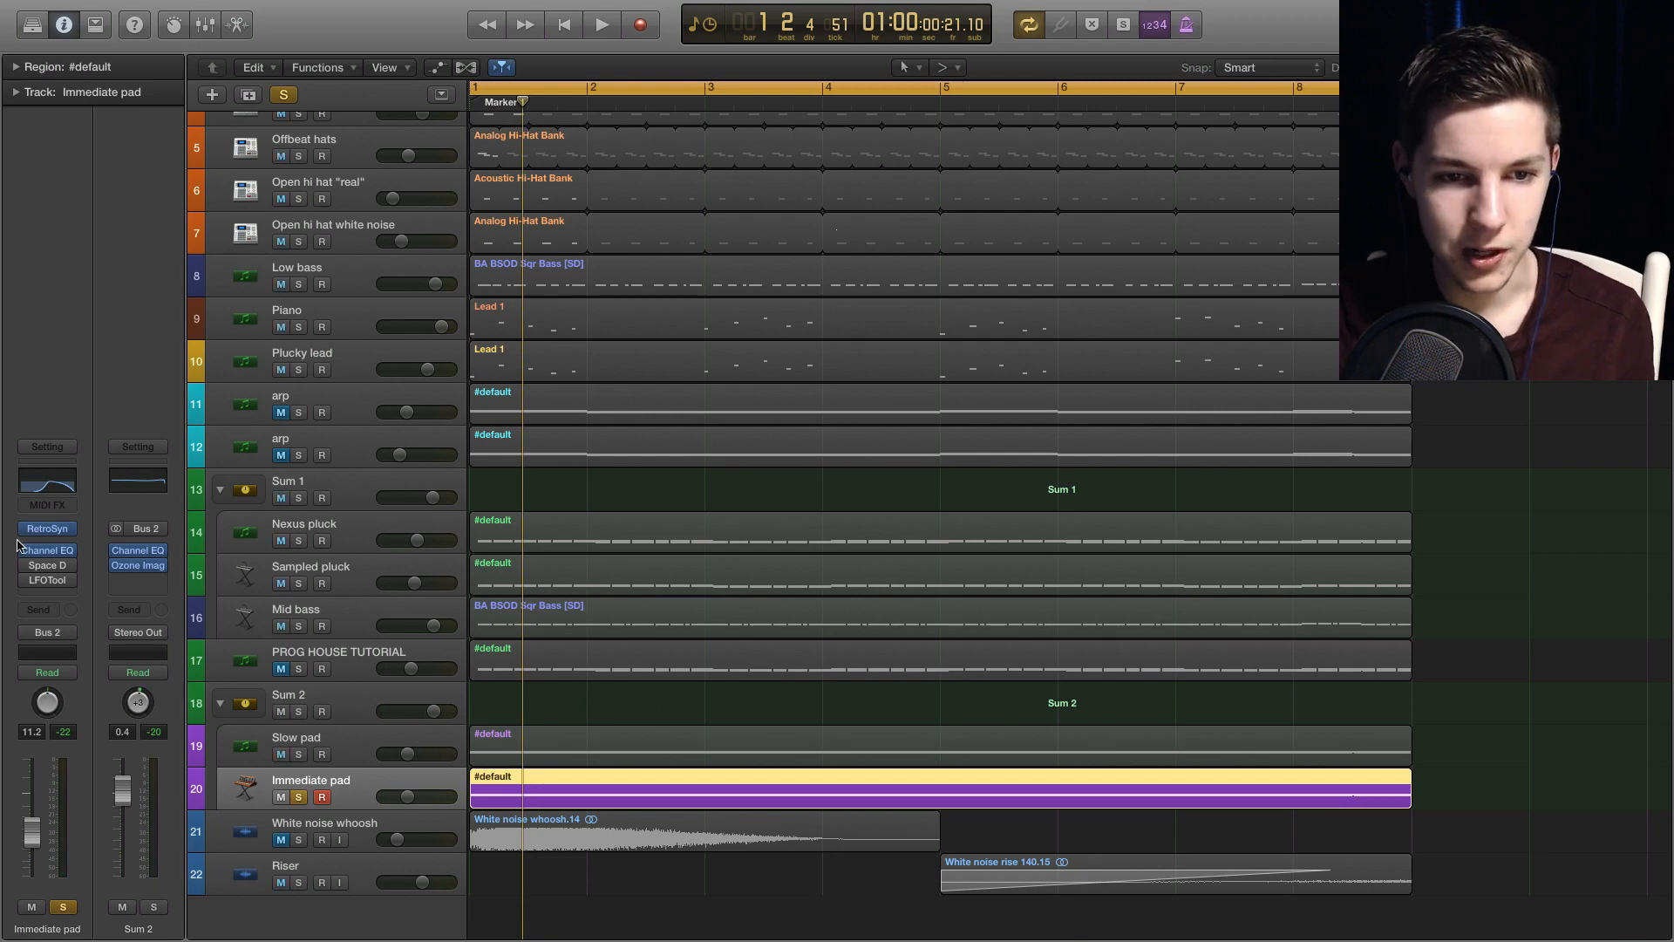
click(47, 565)
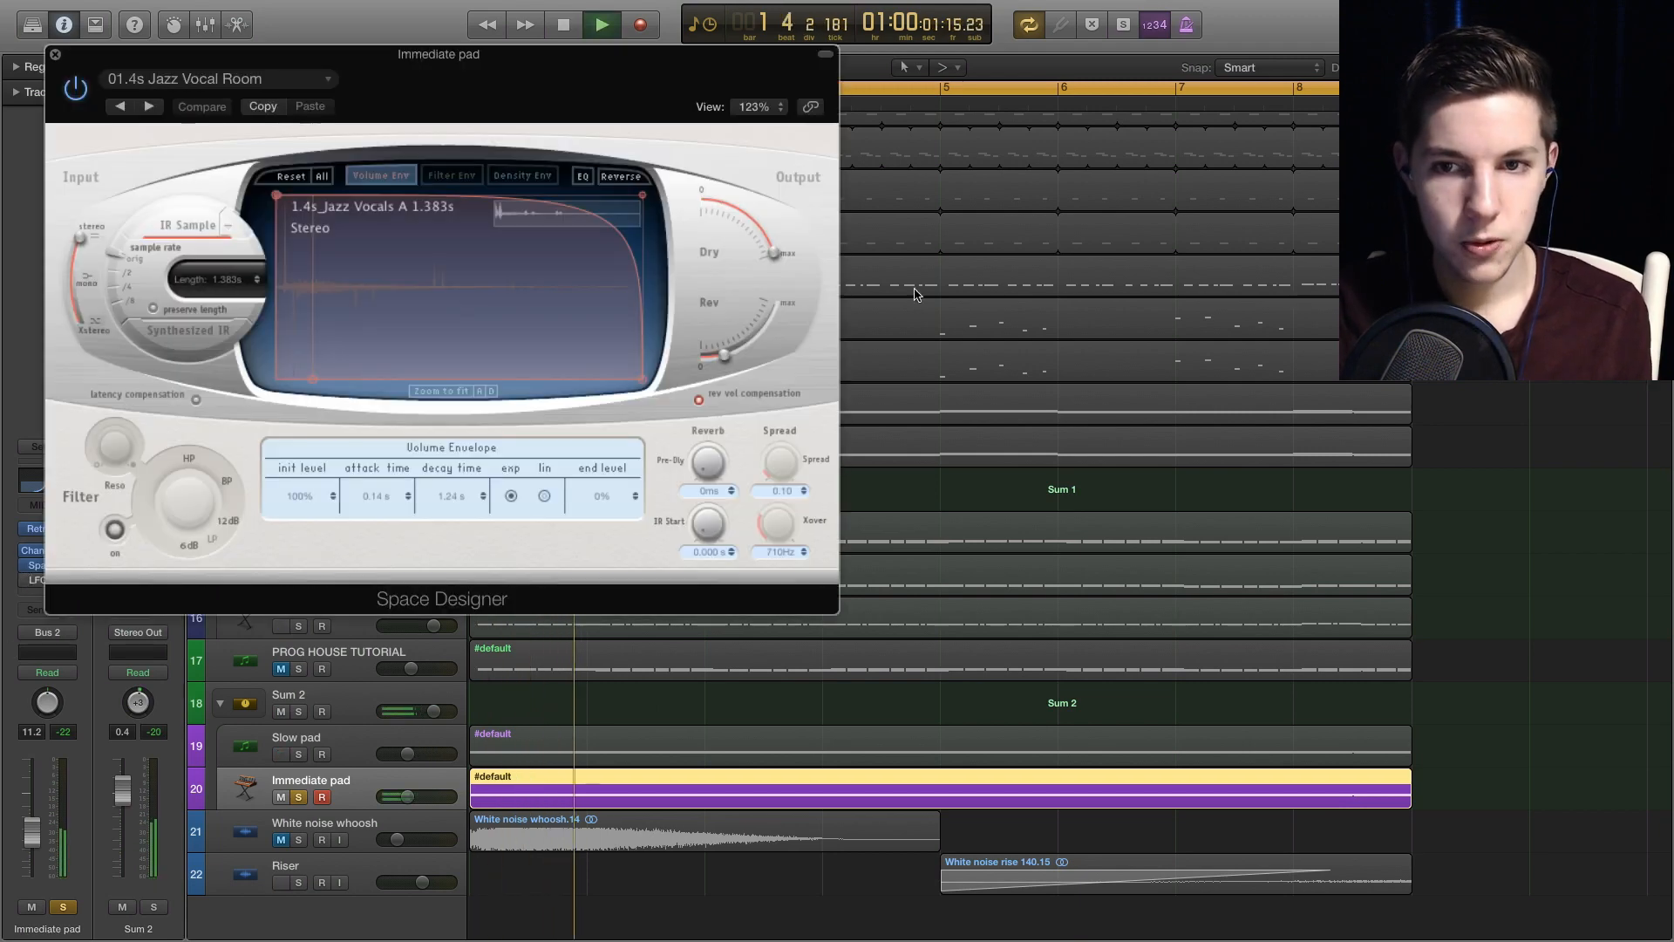
key(space)
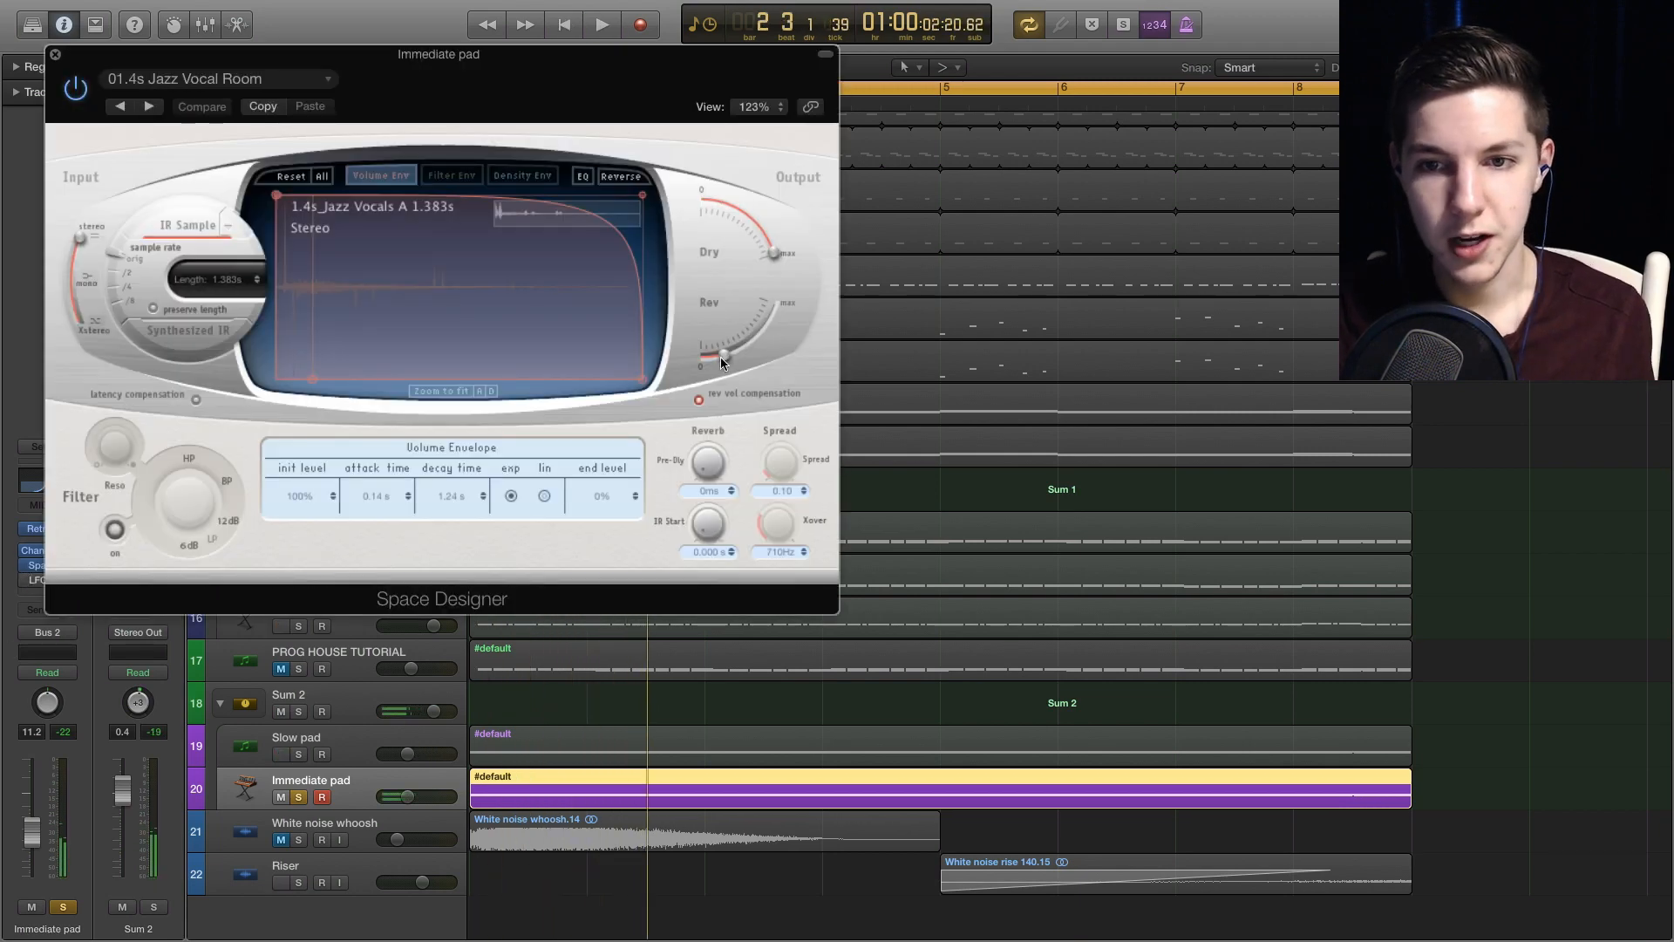
key(space)
key(super+w)
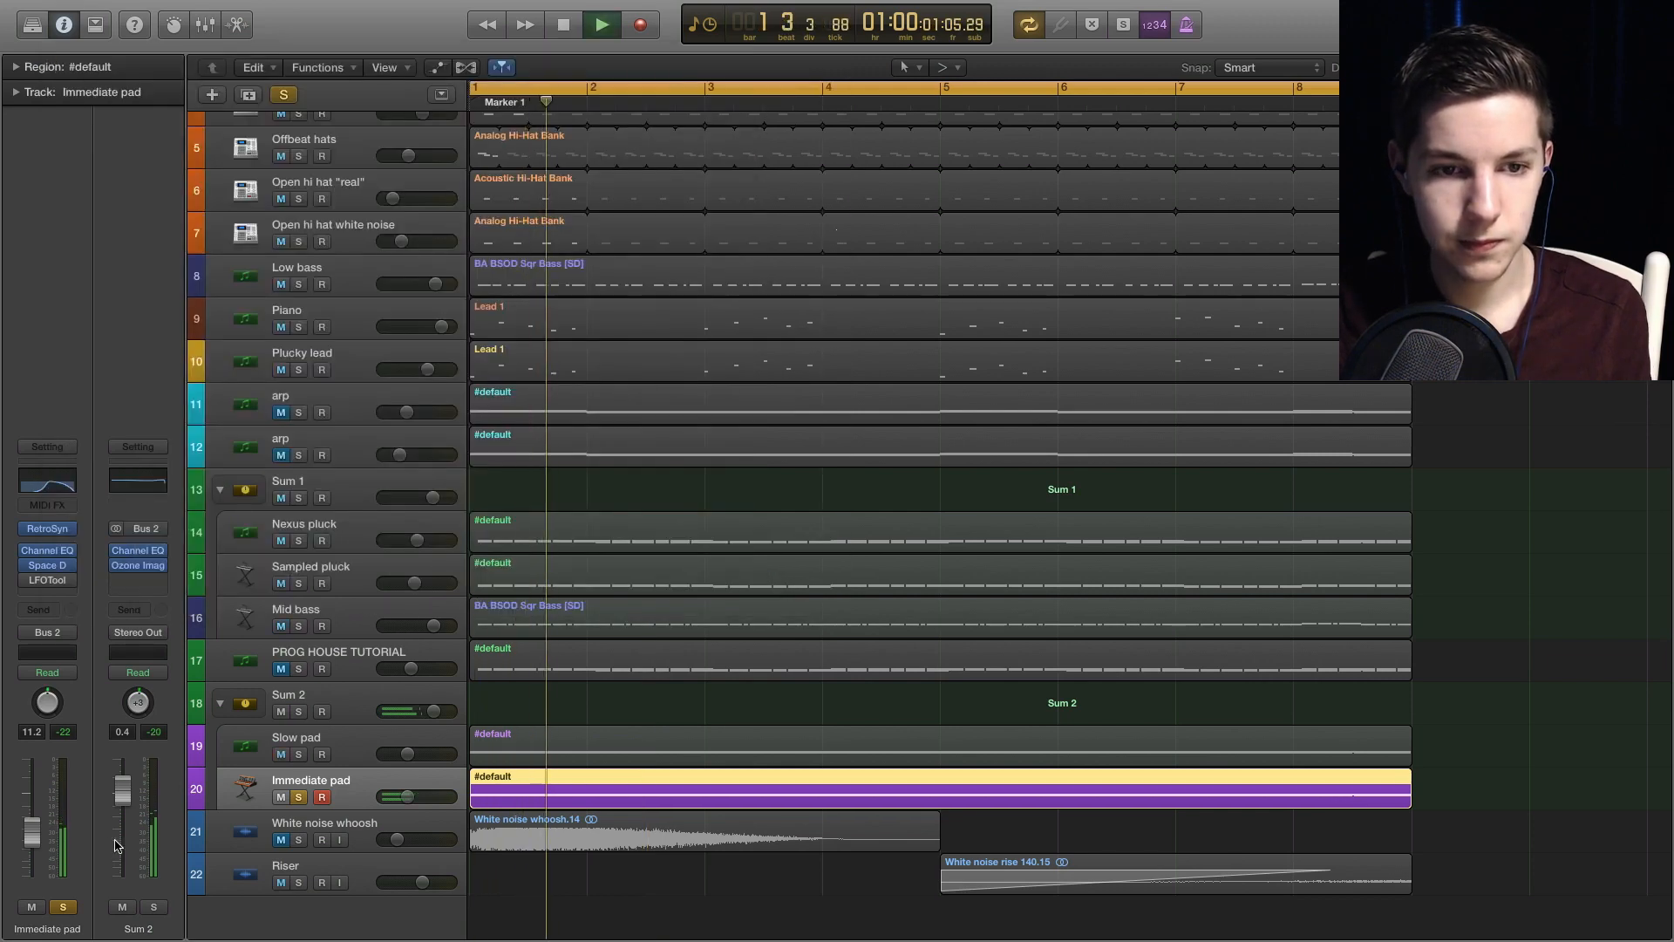
- Enable and examine the Immediate pad's LFOTool volume curve, and play the pad together with the Slow pad also soloed
click(38, 582)
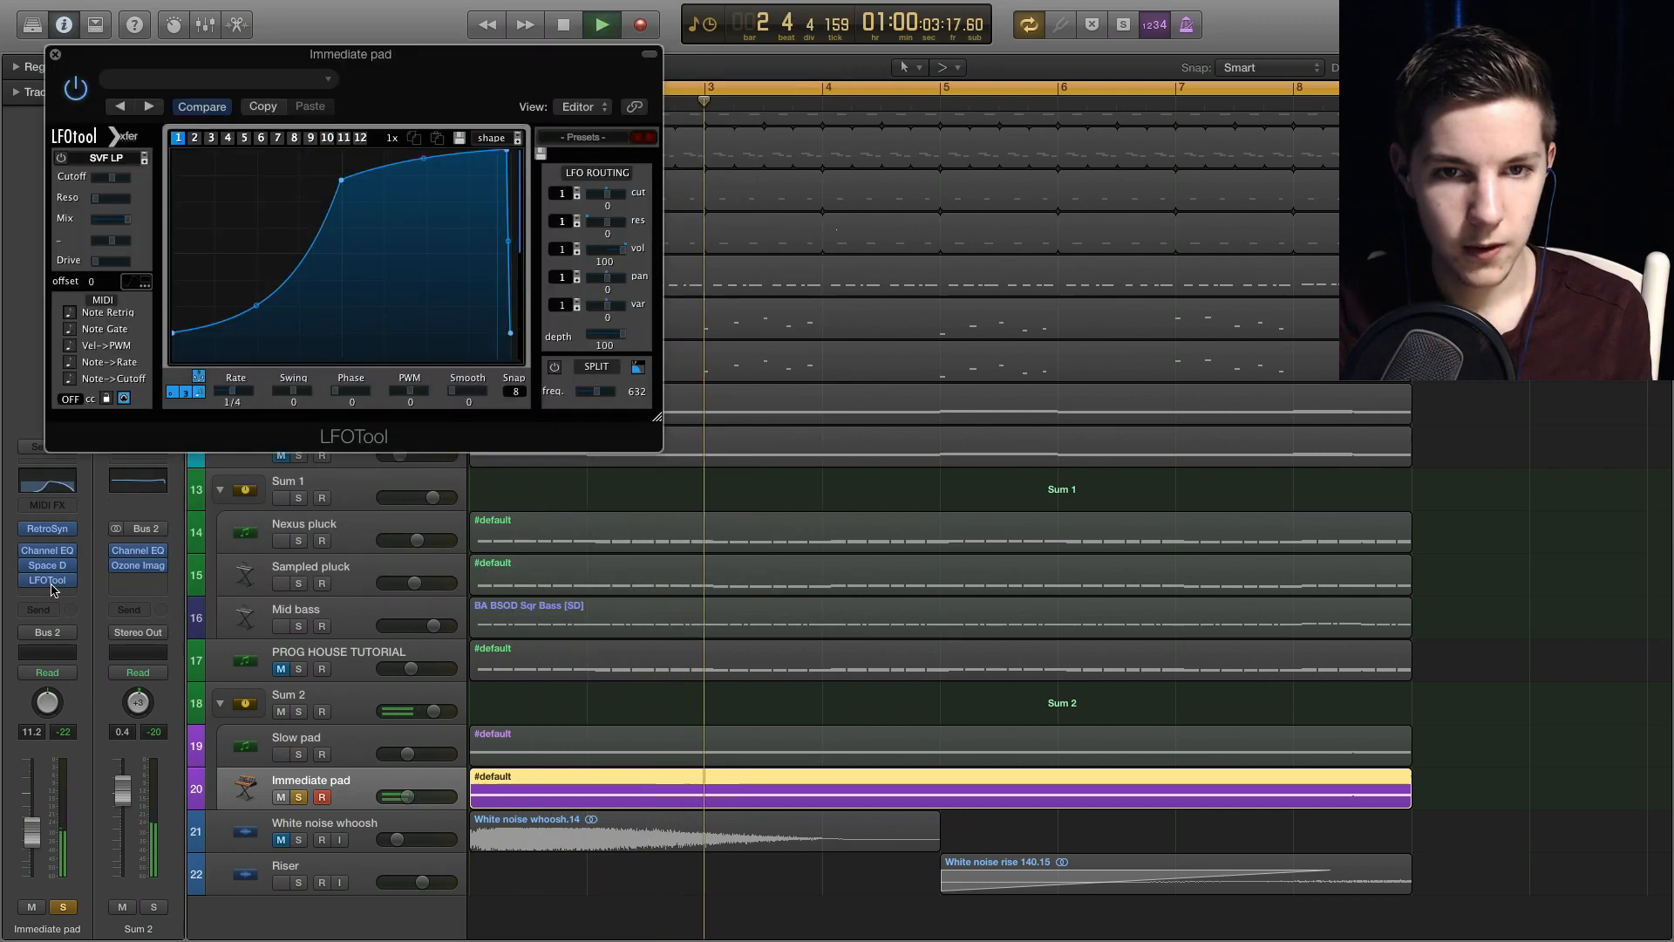
click(56, 56)
click(299, 754)
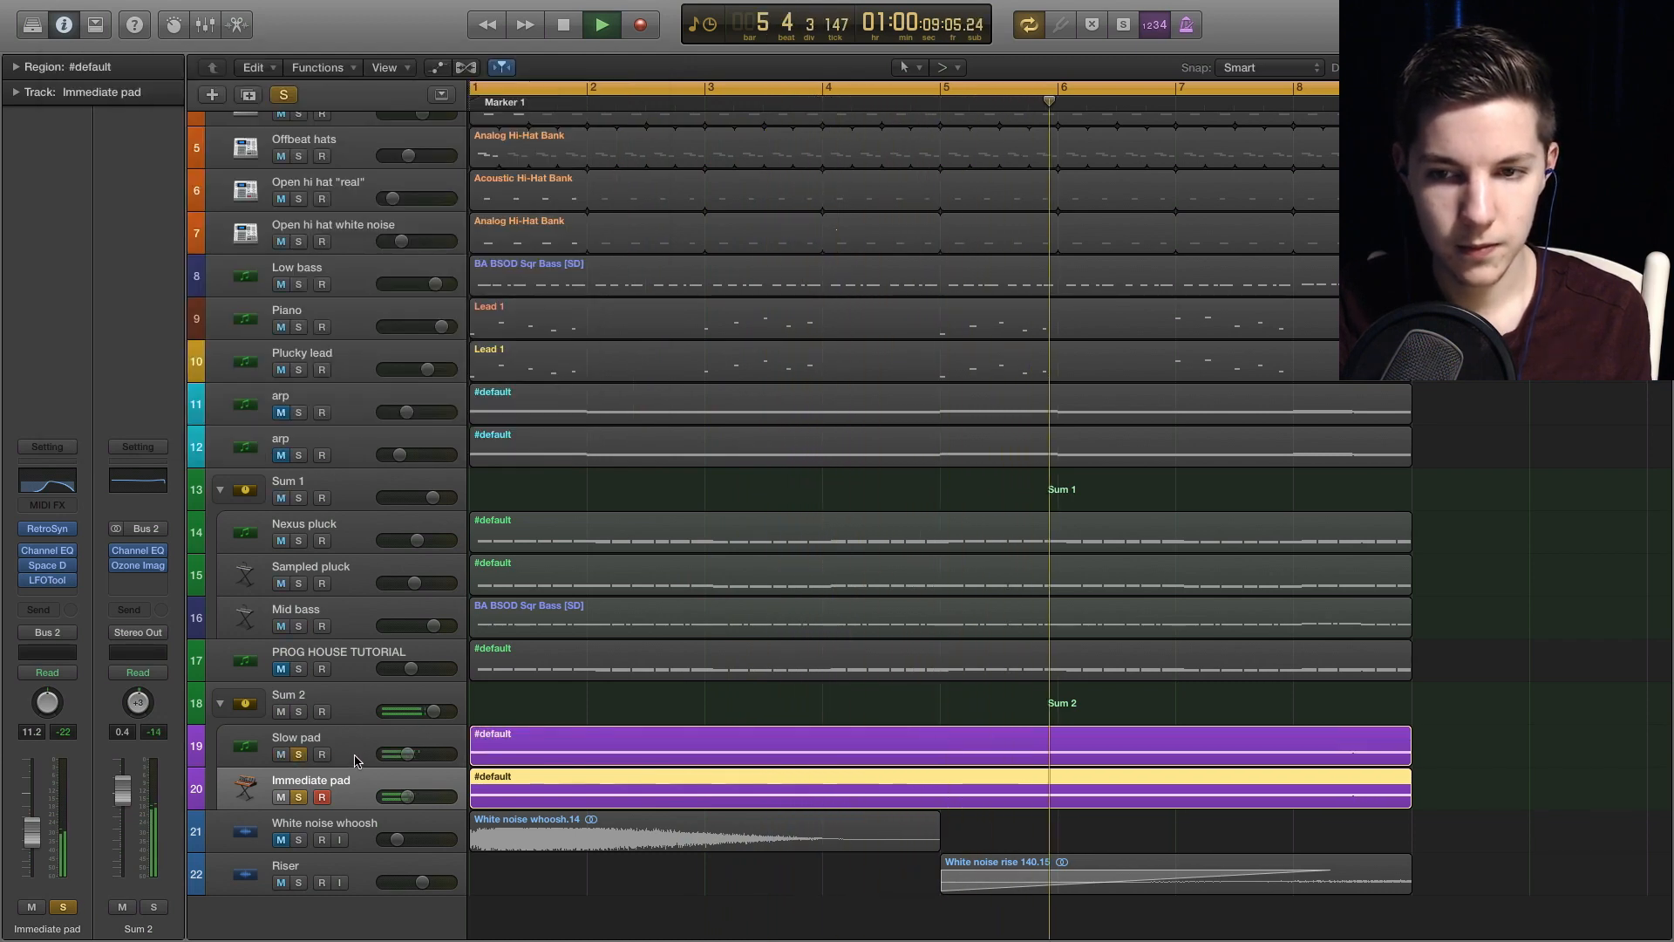
key(space)
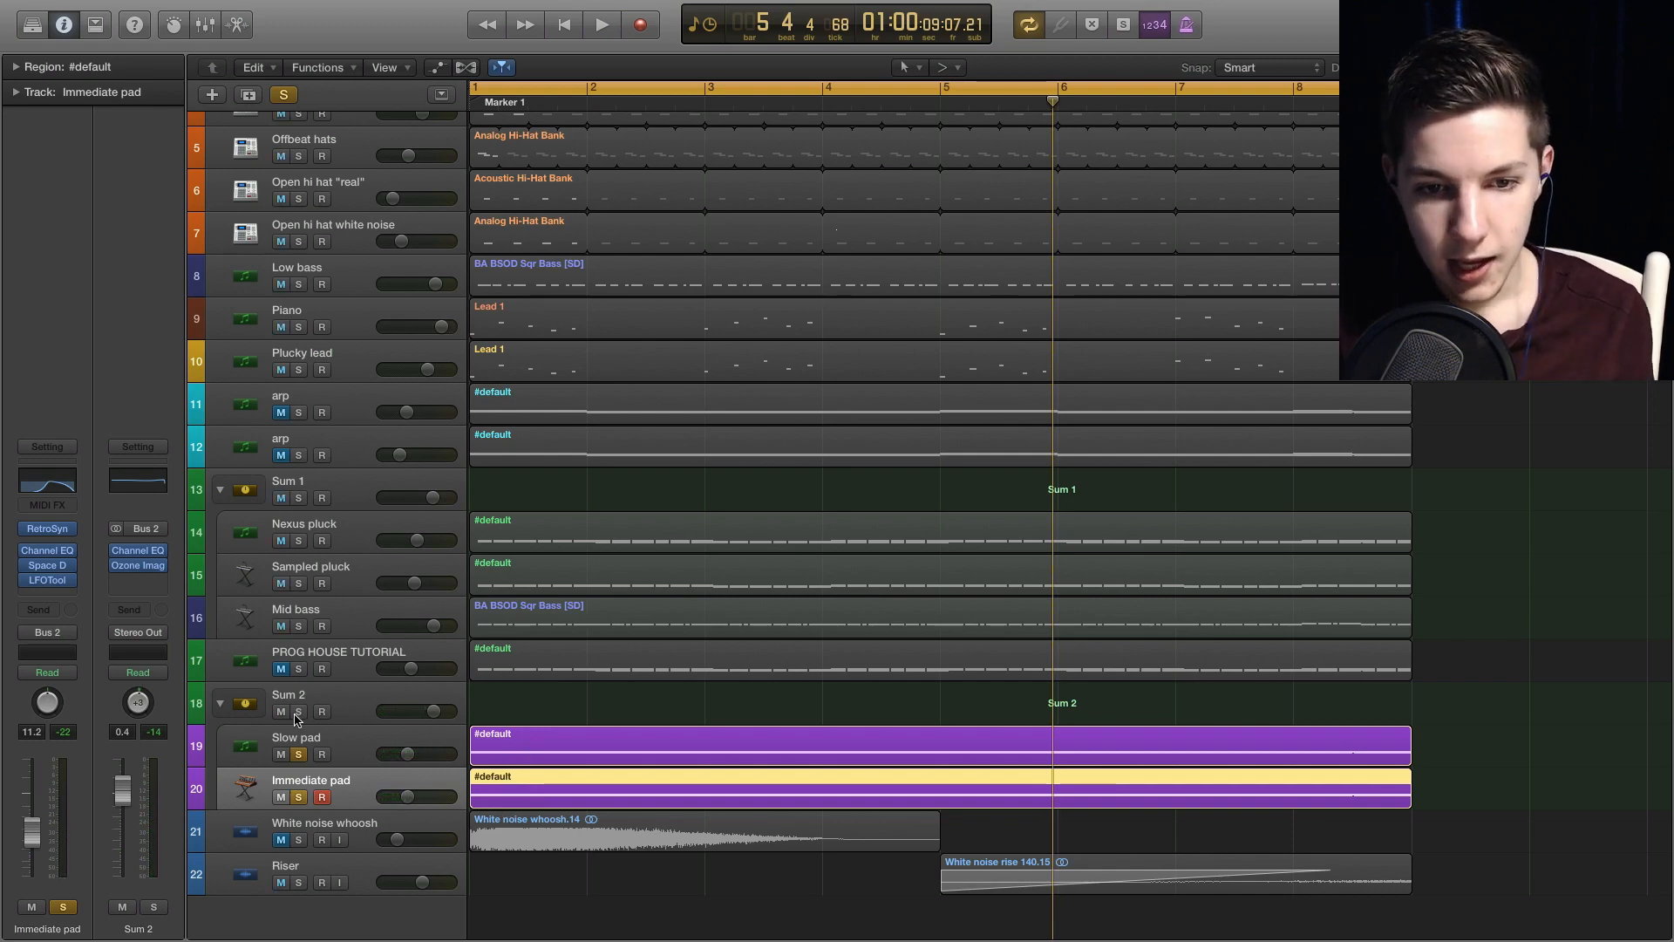
key(space)
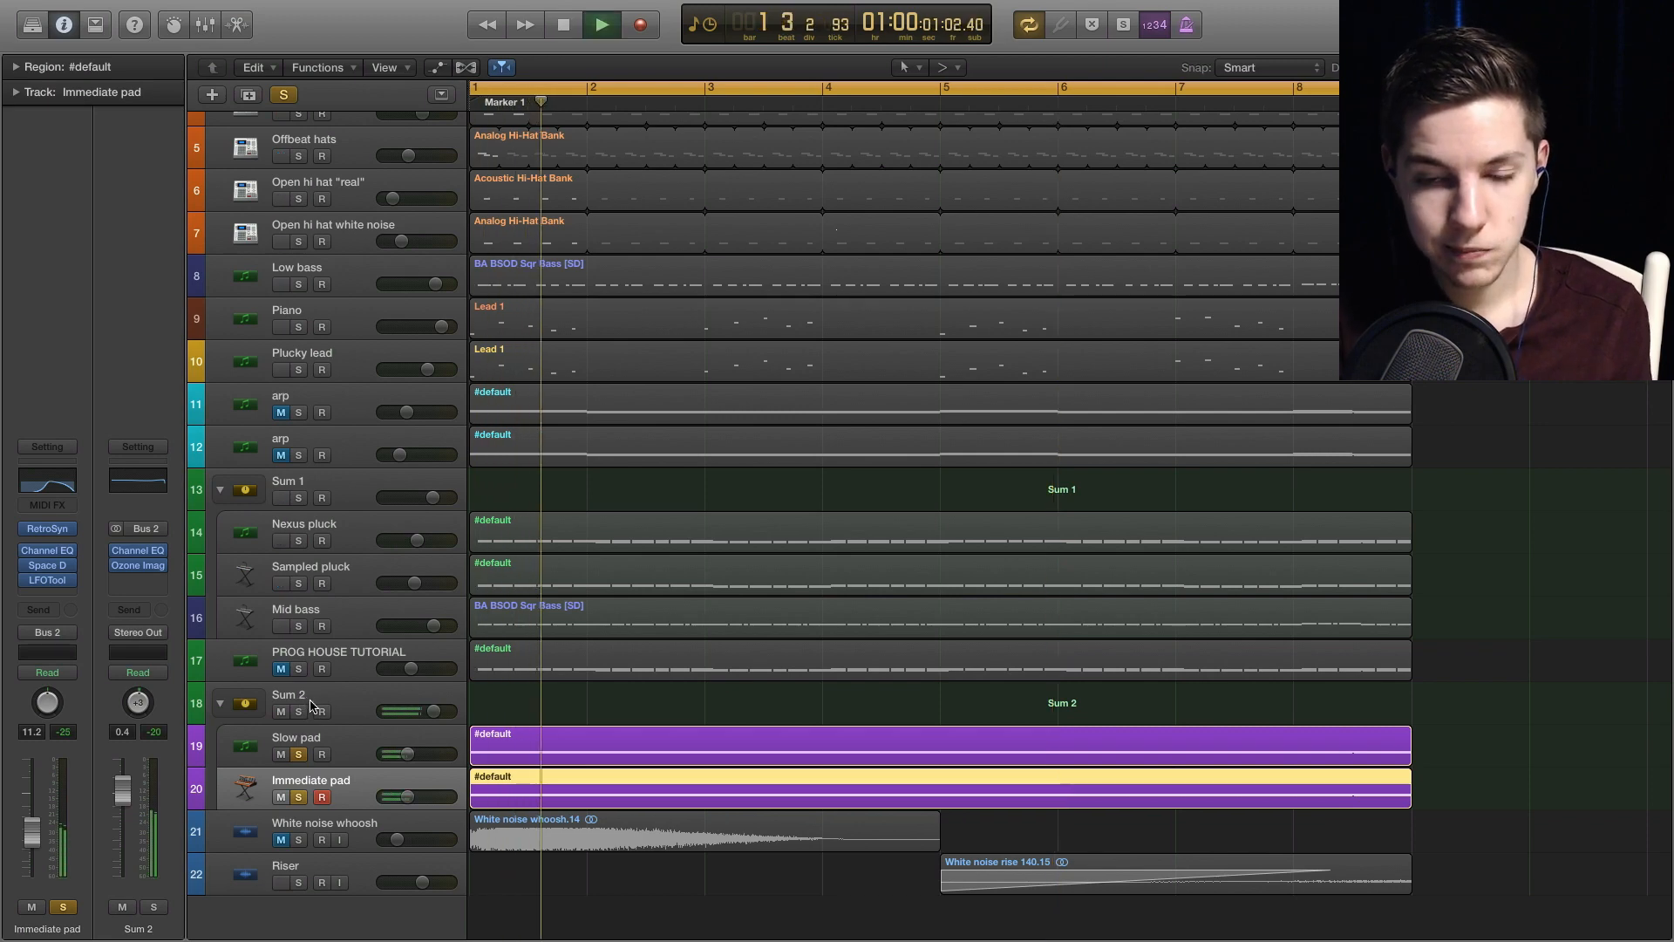
key(space)
- Select the Sum 2 stack, open its Ozone Imager, and compare the pads' stereo width with the plug-in bypassed and enabled
click(312, 706)
click(48, 565)
drag(543, 238, 574, 274)
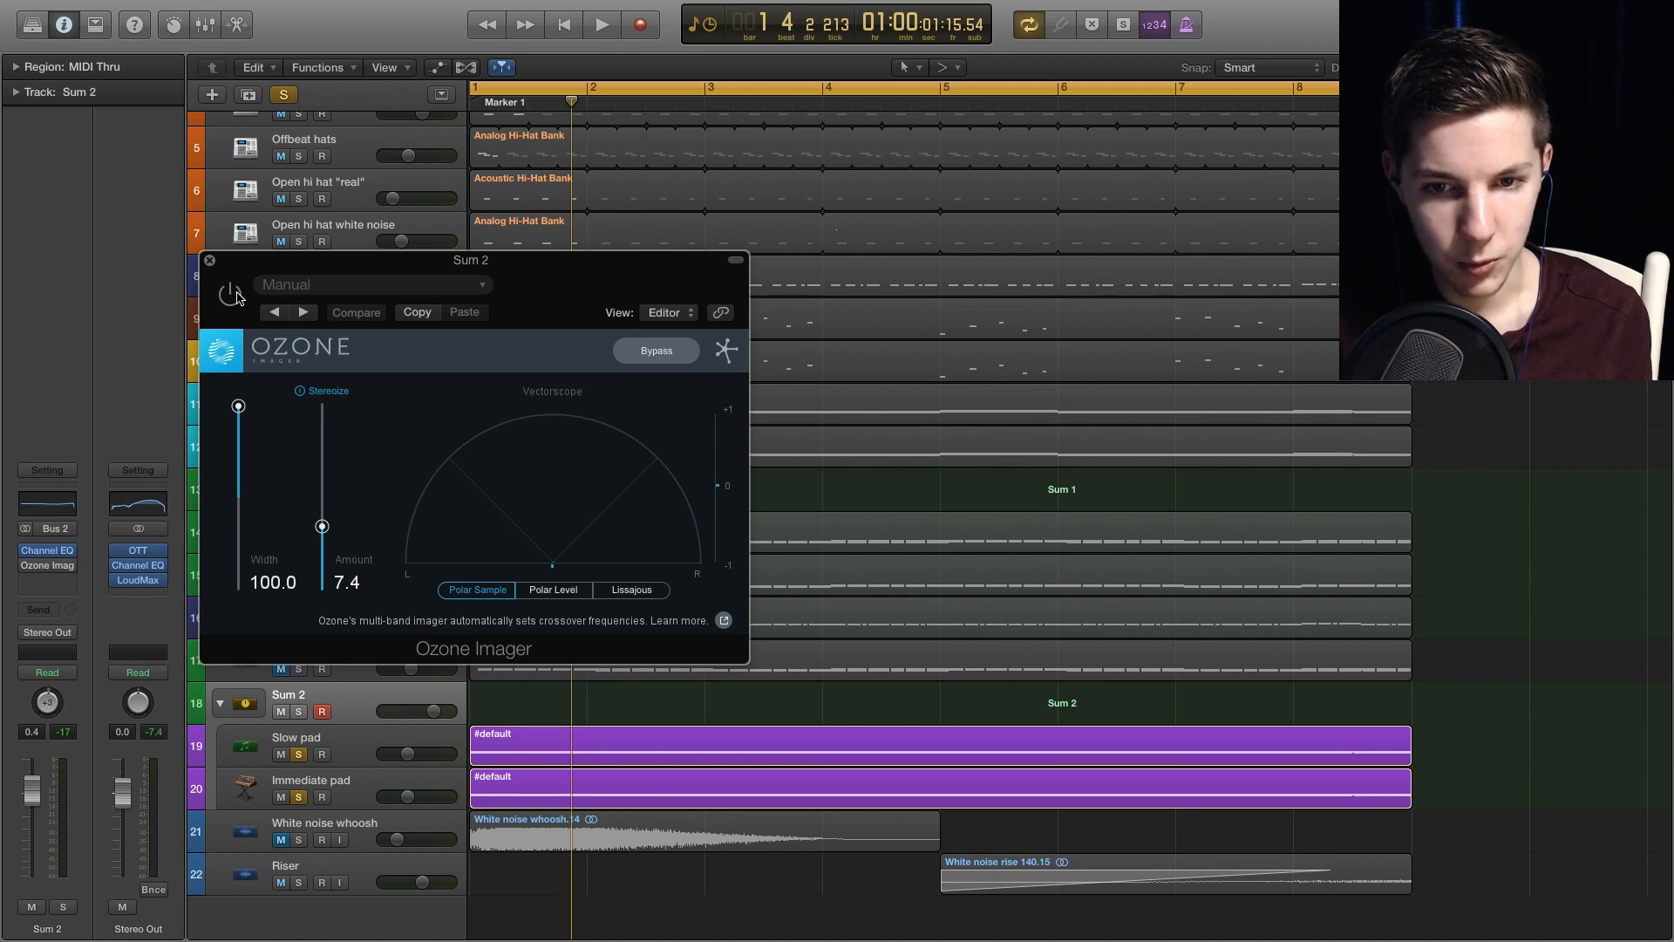
key(space)
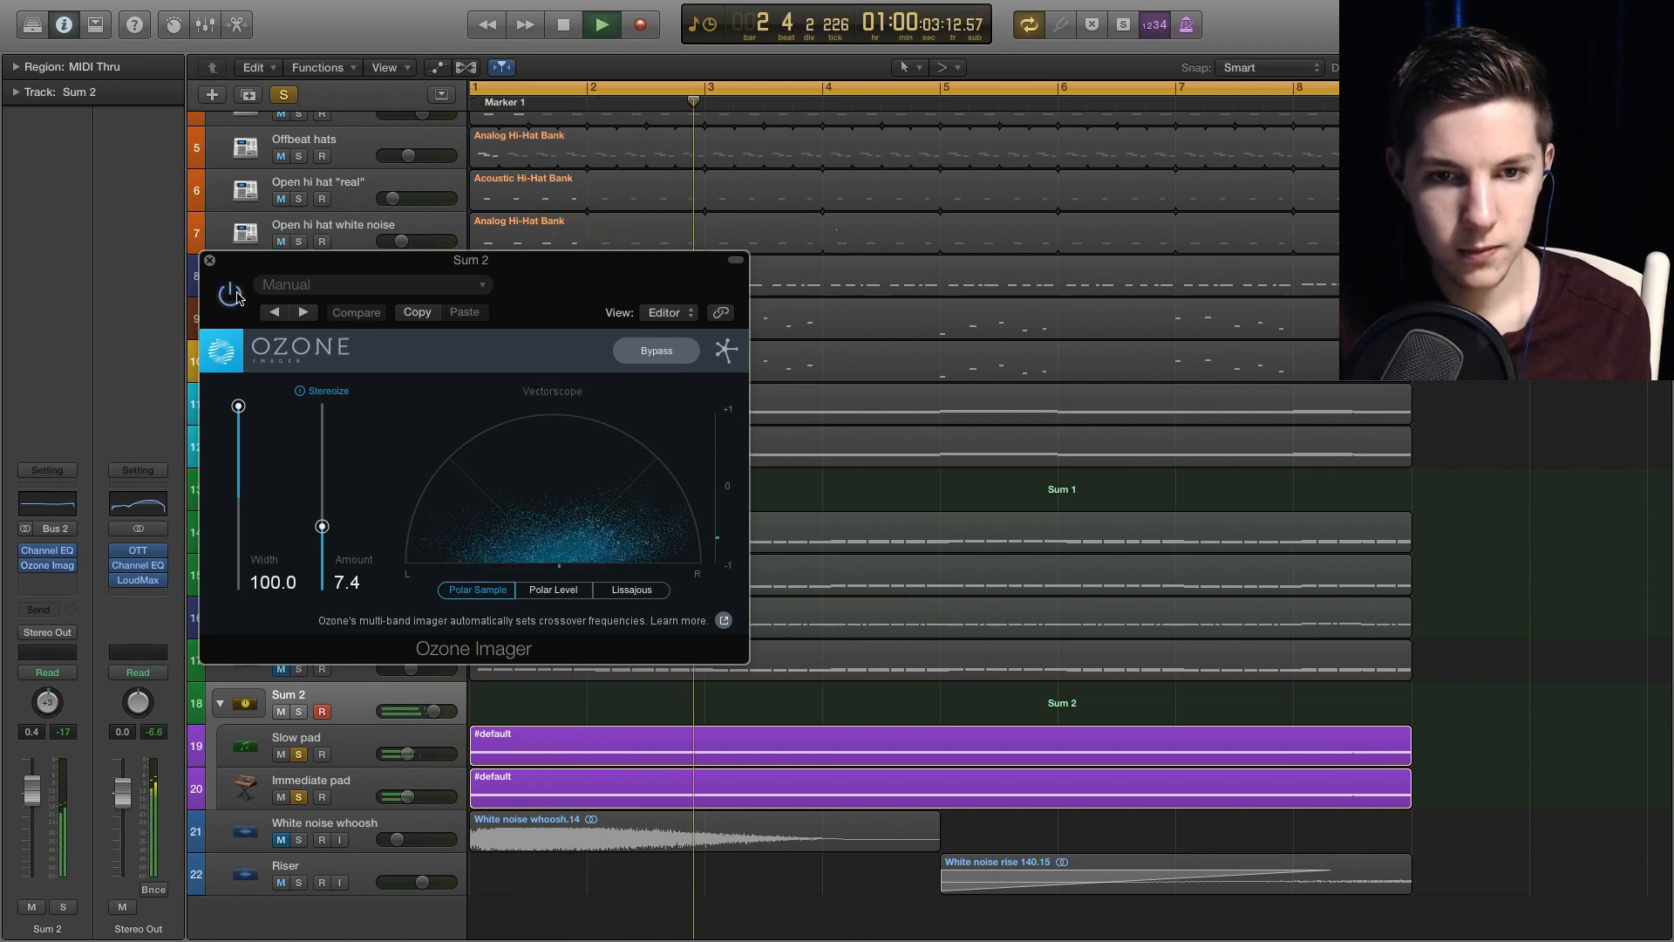
key(space)
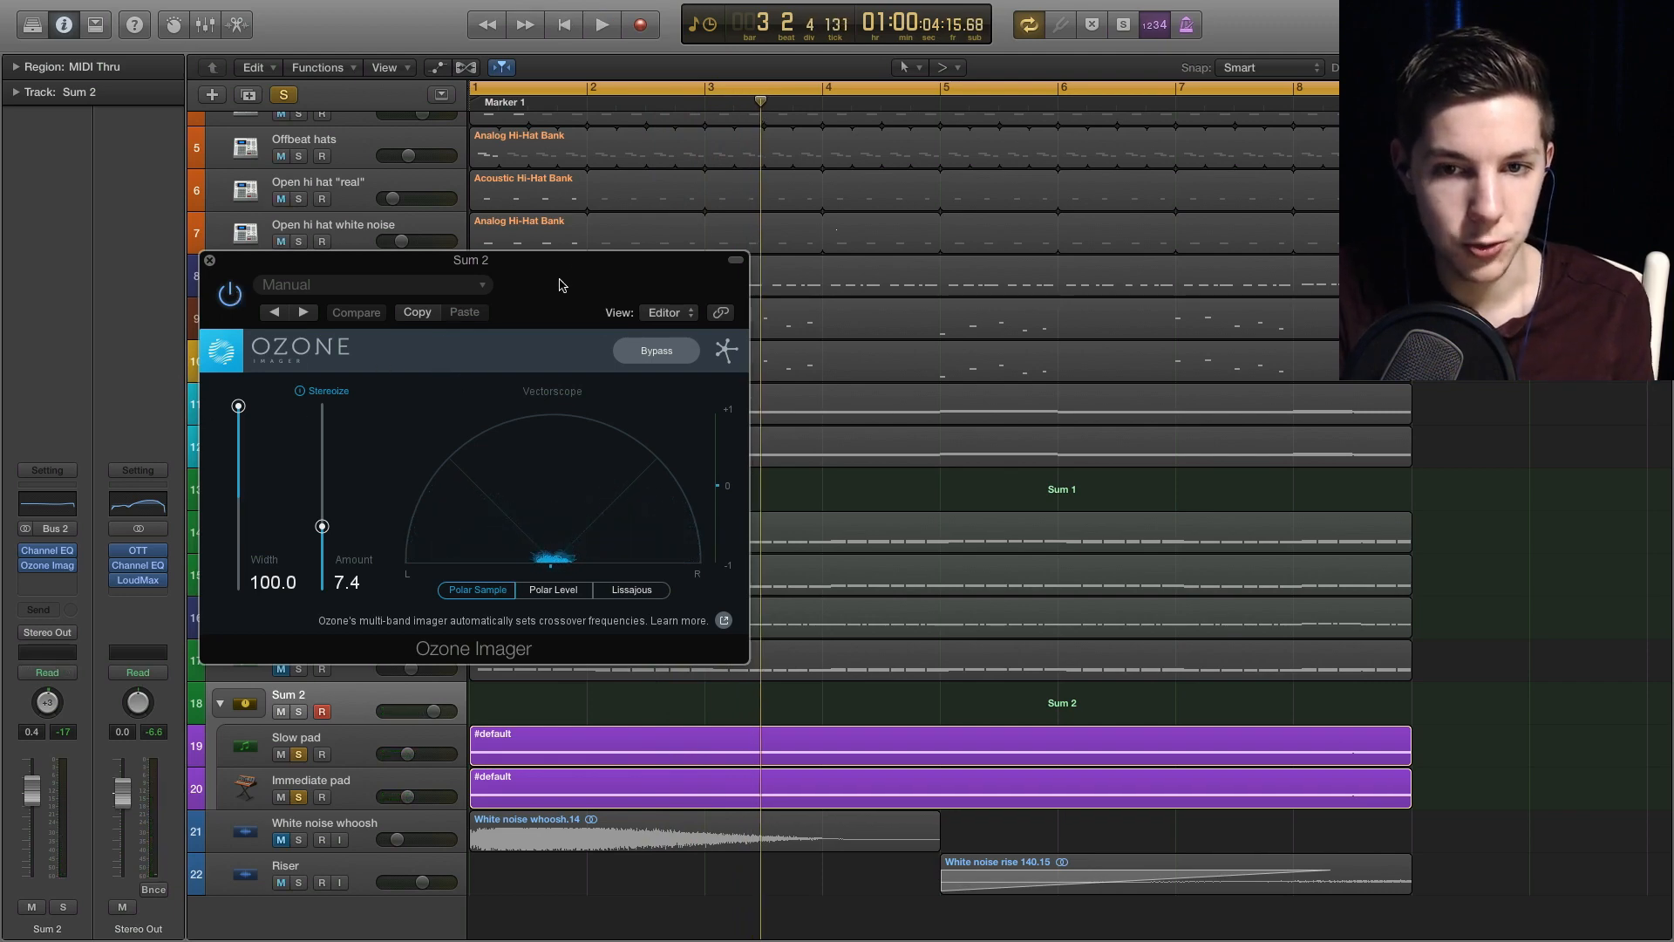
- Examine the Ozone Imager's Stereoize amount and vectorscope on Sum 2 while playing the pads, and close the plug-in
drag(559, 285, 555, 341)
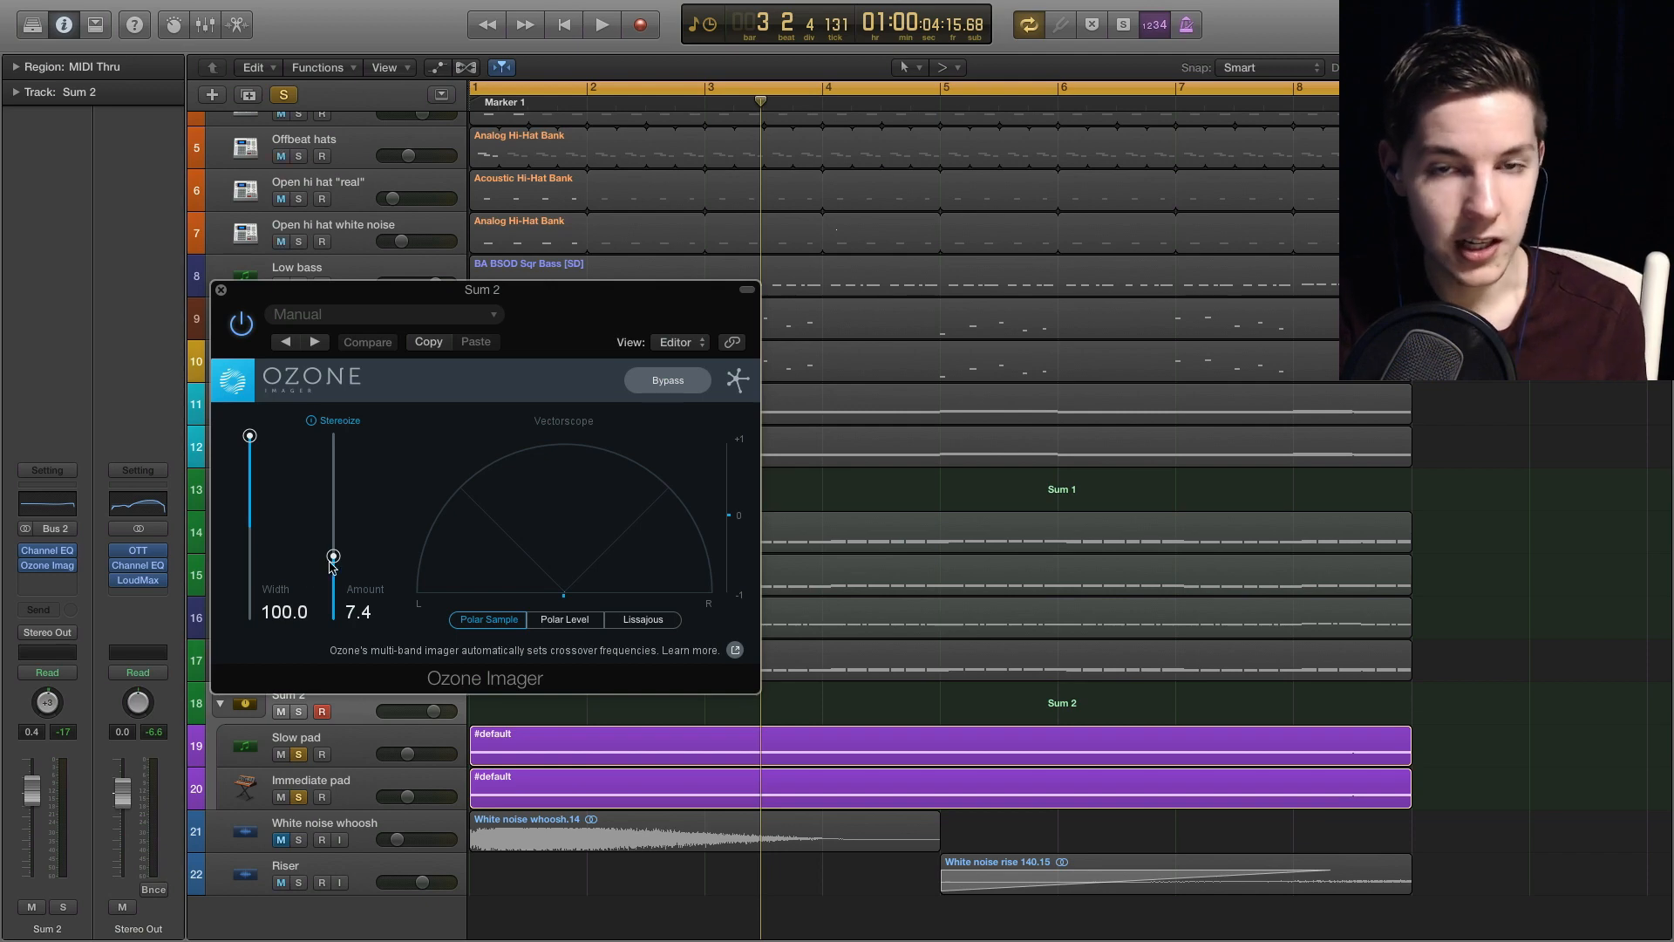
key(space)
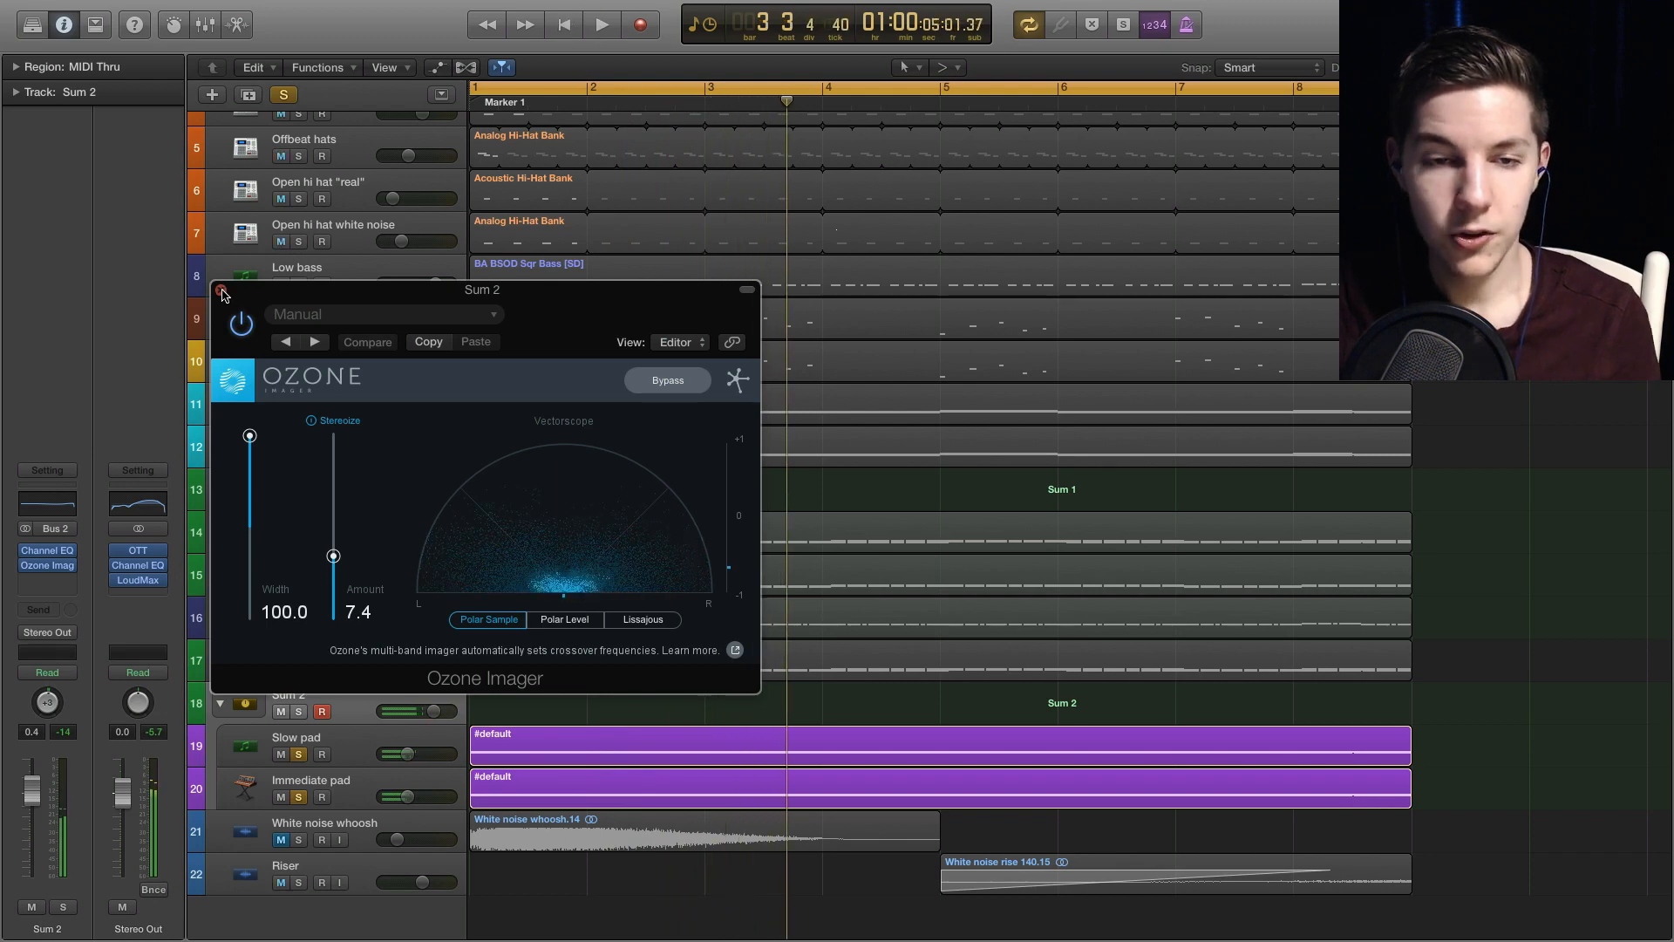
click(222, 290)
key(space)
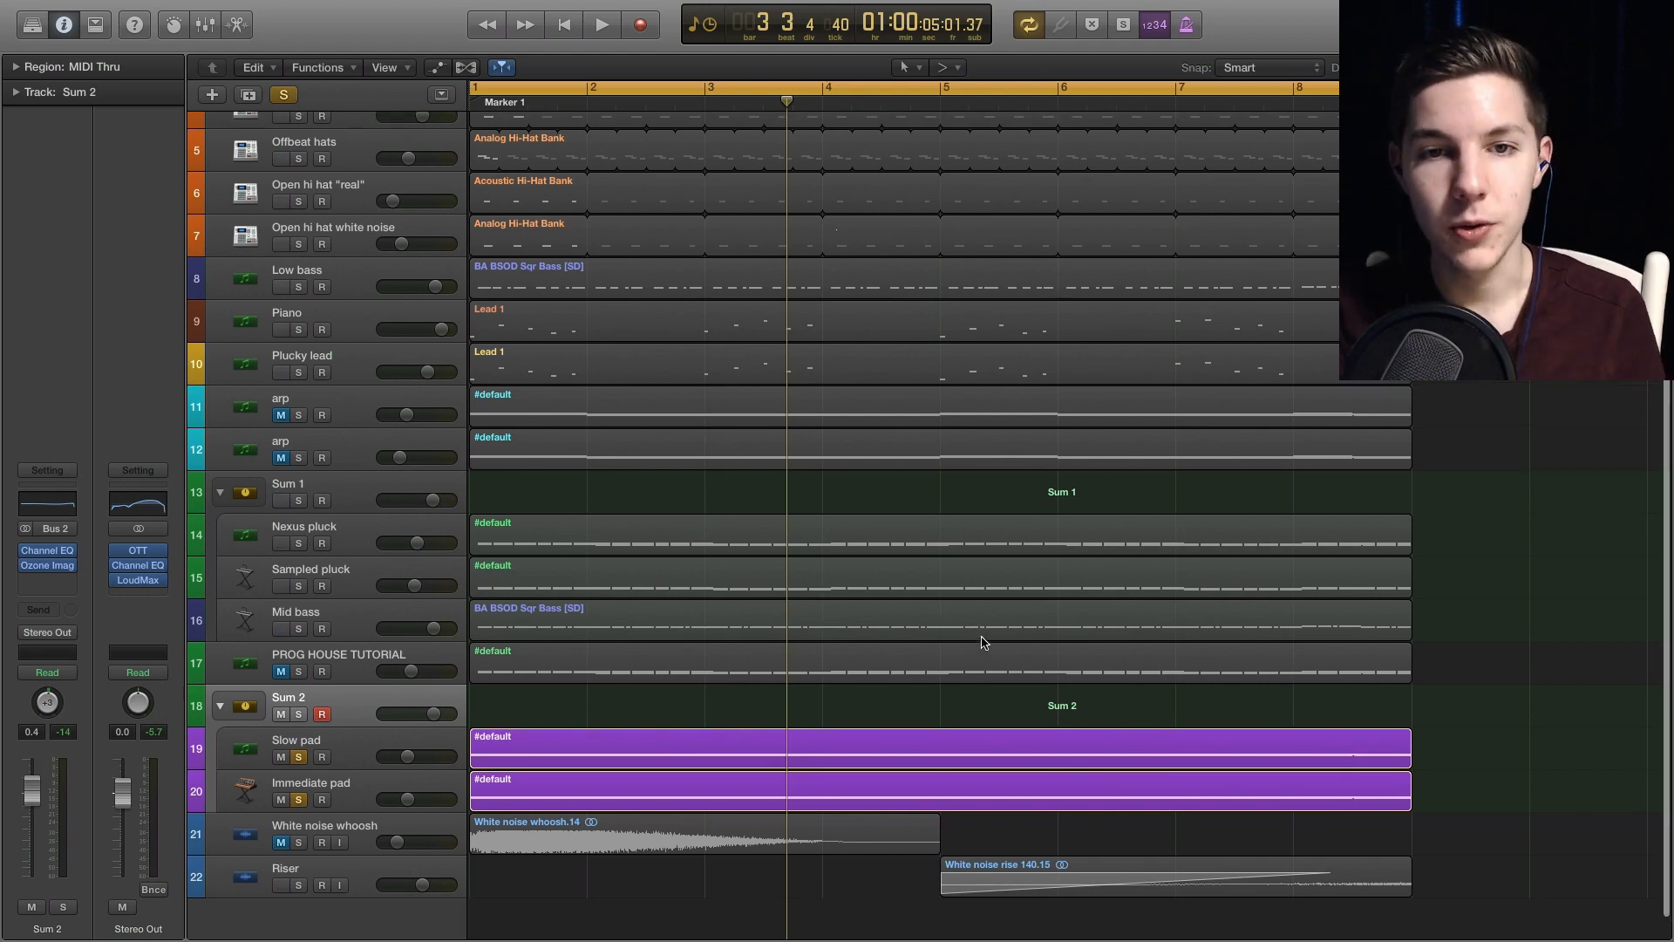
scroll(983, 643, up, 4)
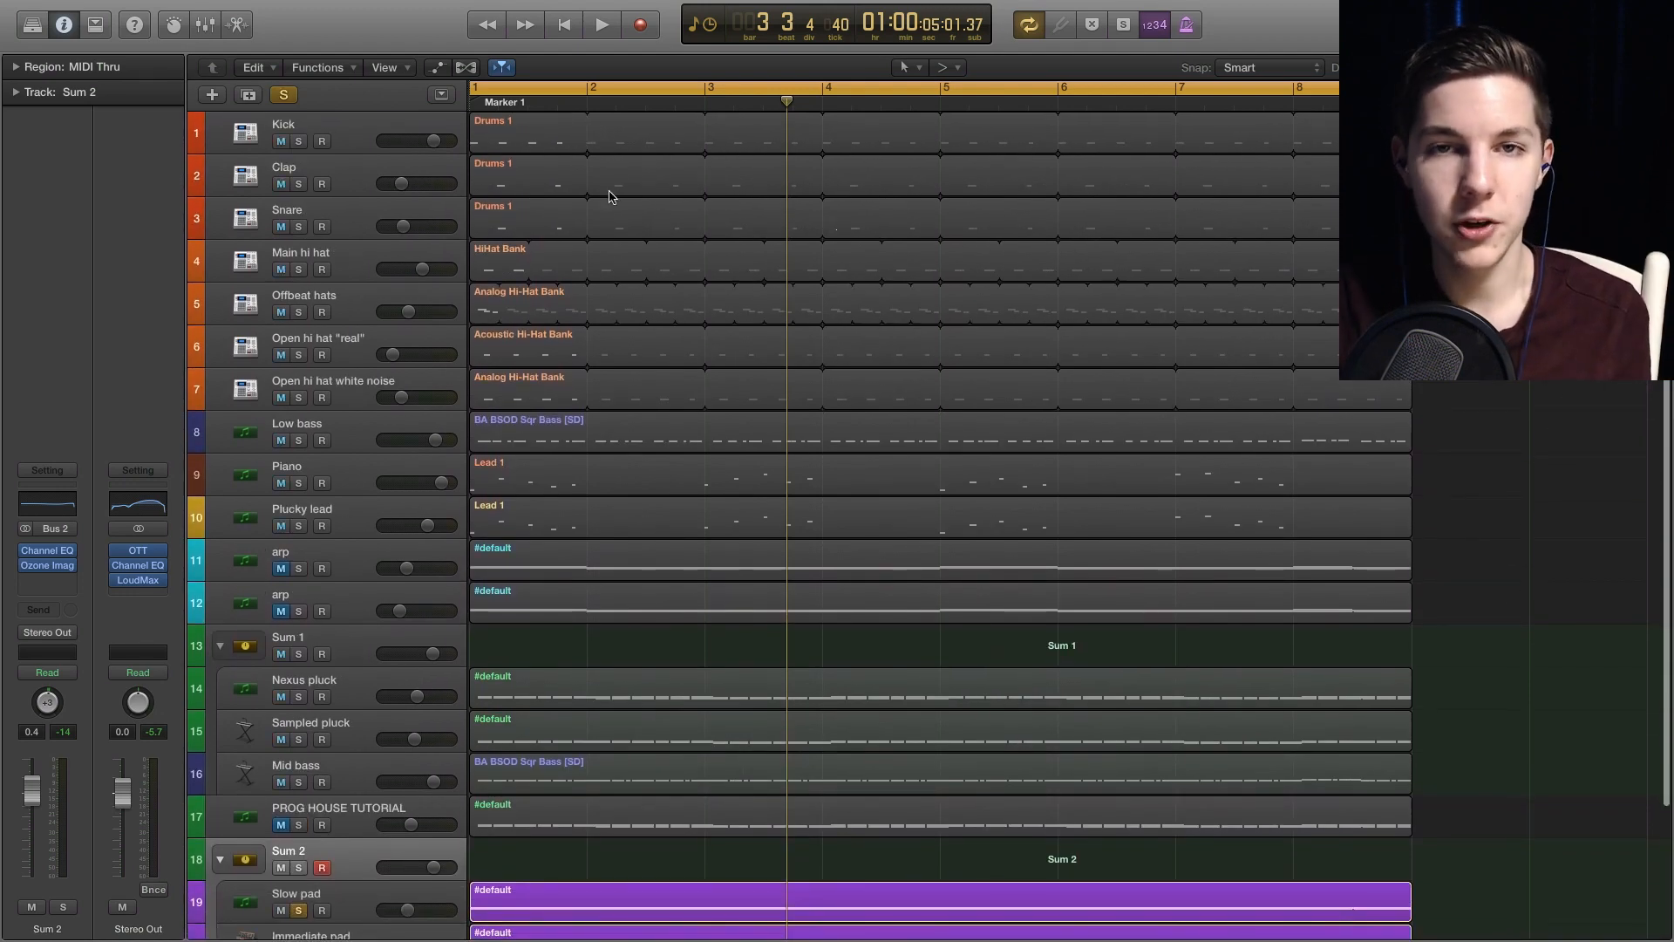
key(super+z)
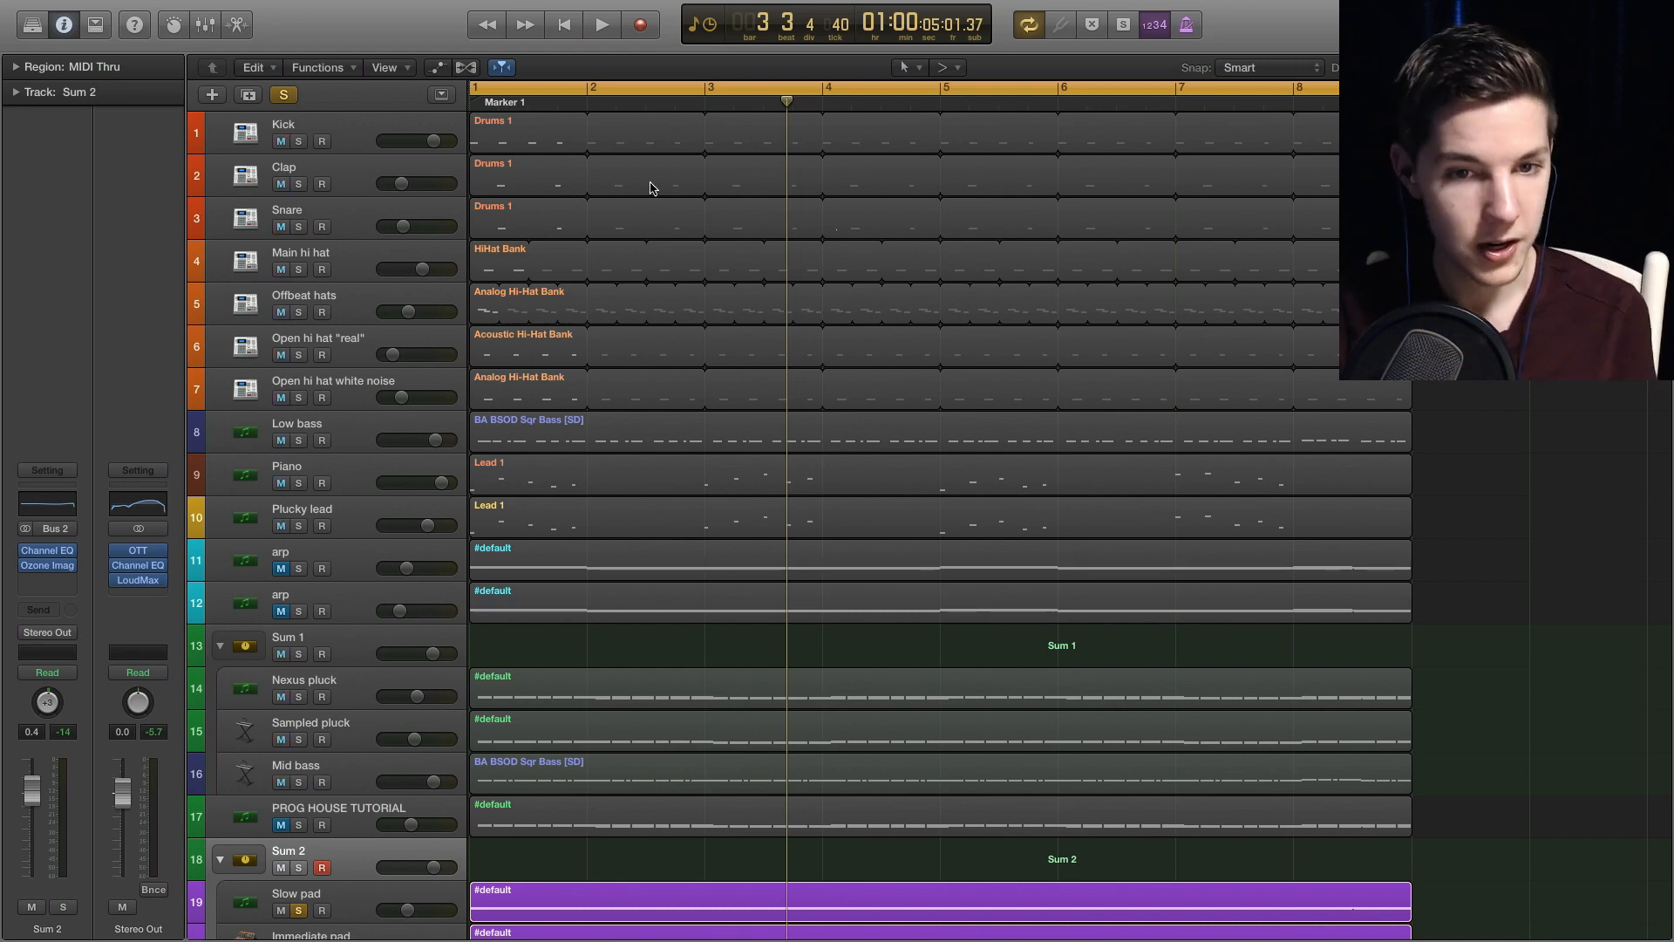
scroll(627, 410, down, 1)
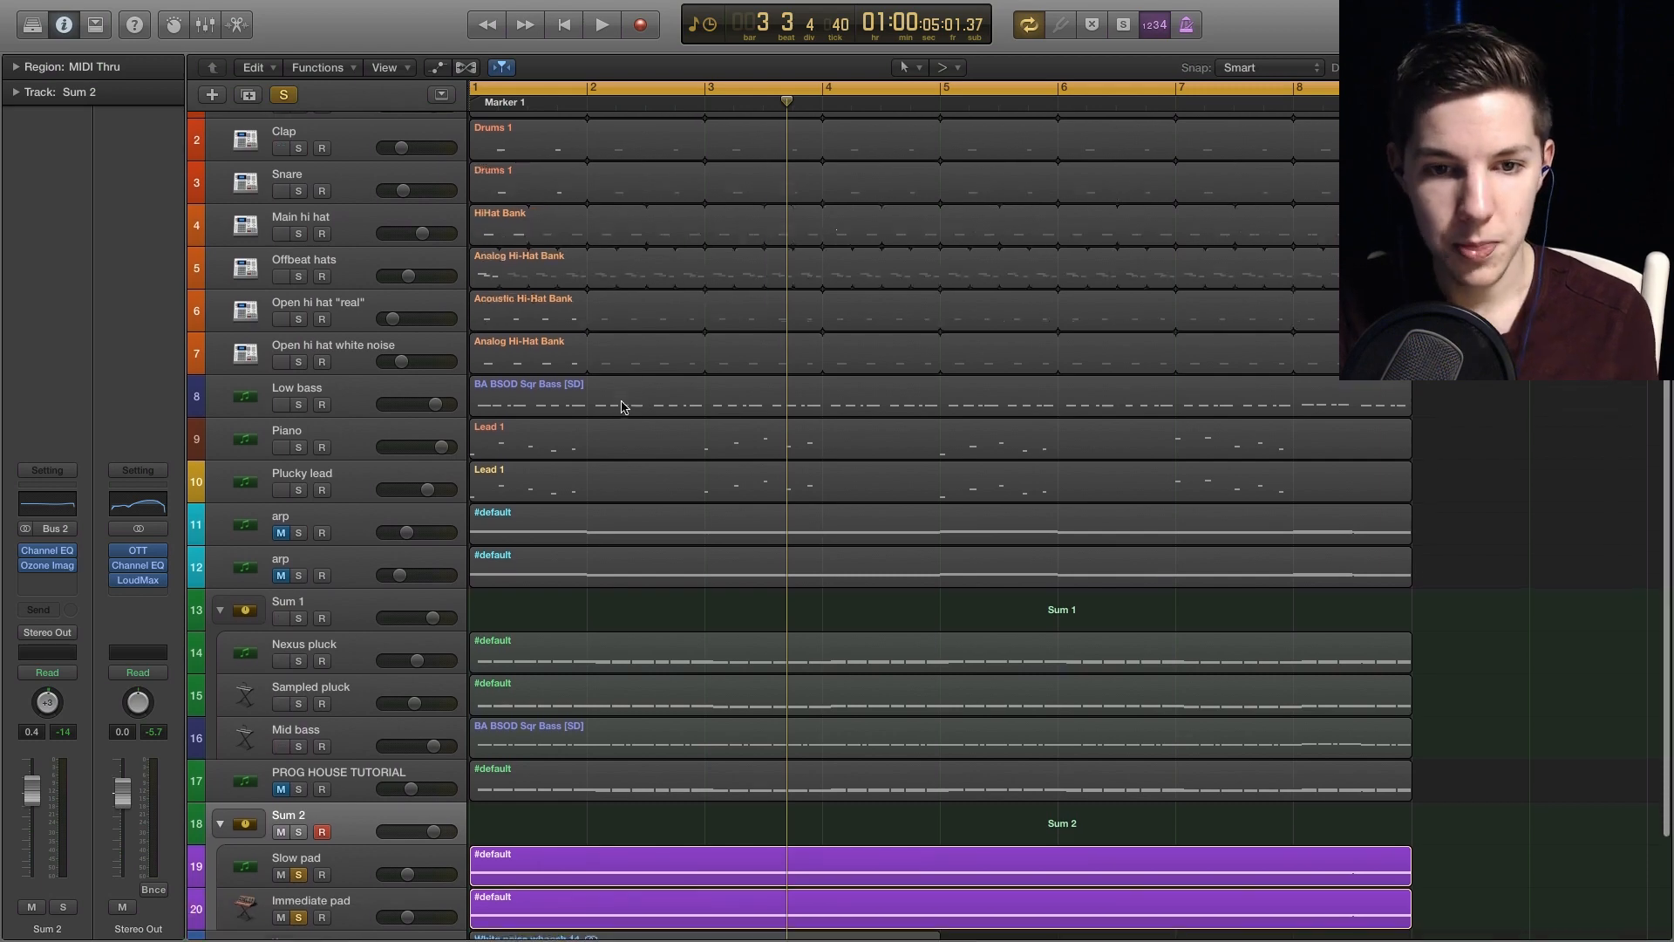
scroll(562, 613, down, 1)
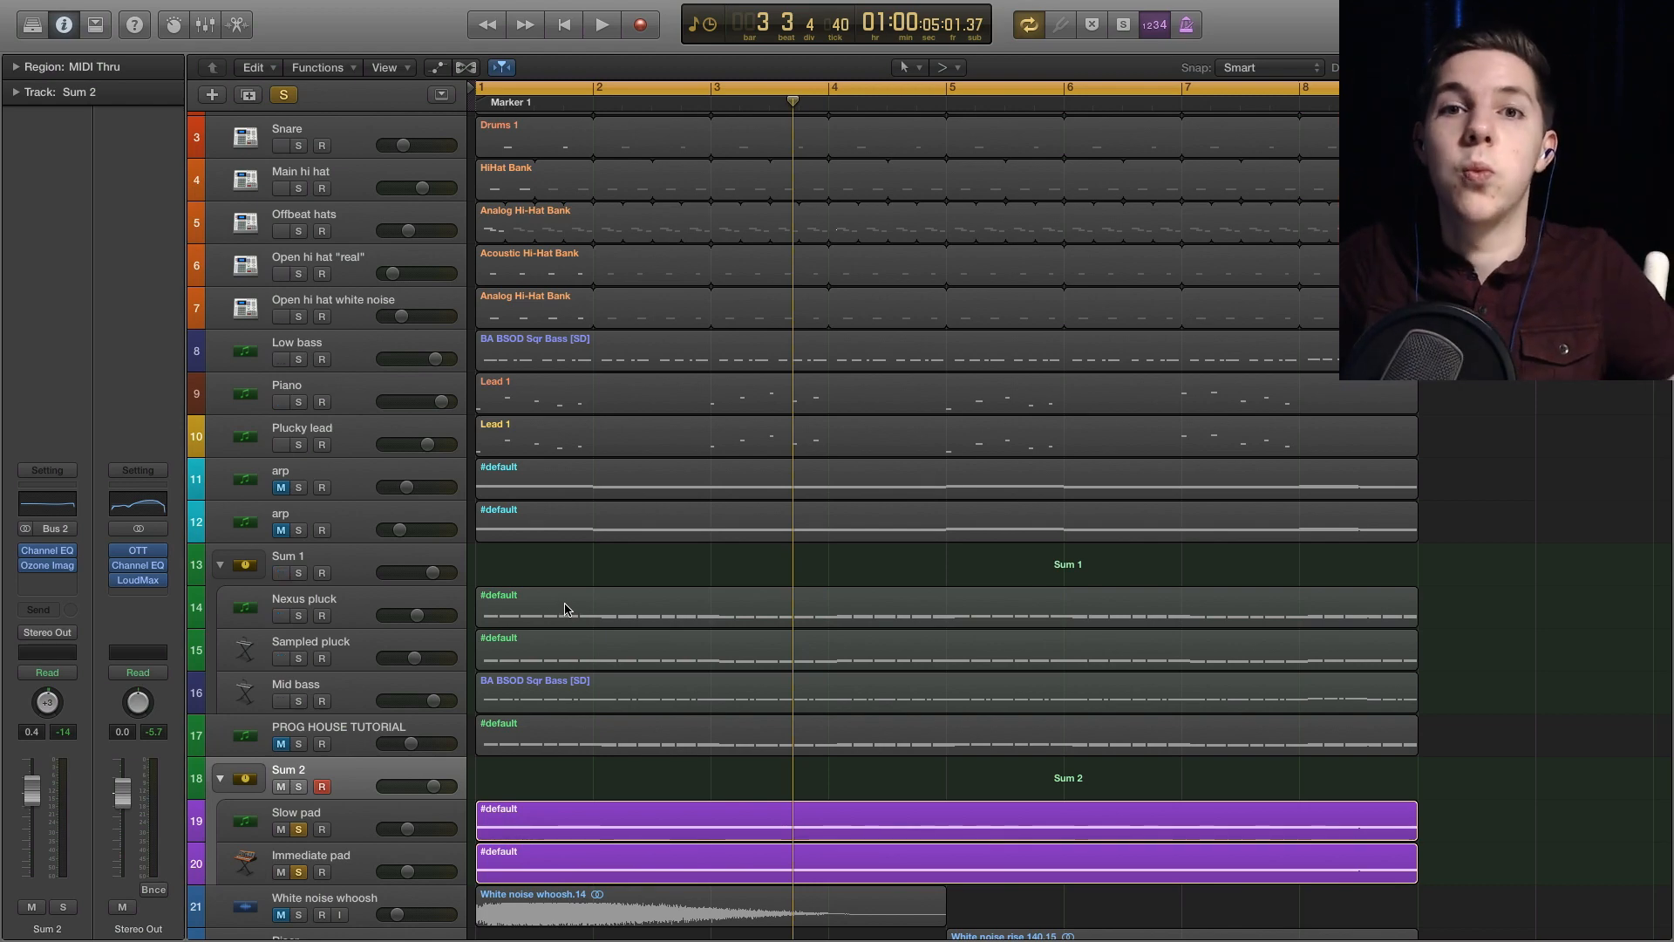
scroll(683, 512, down, 3)
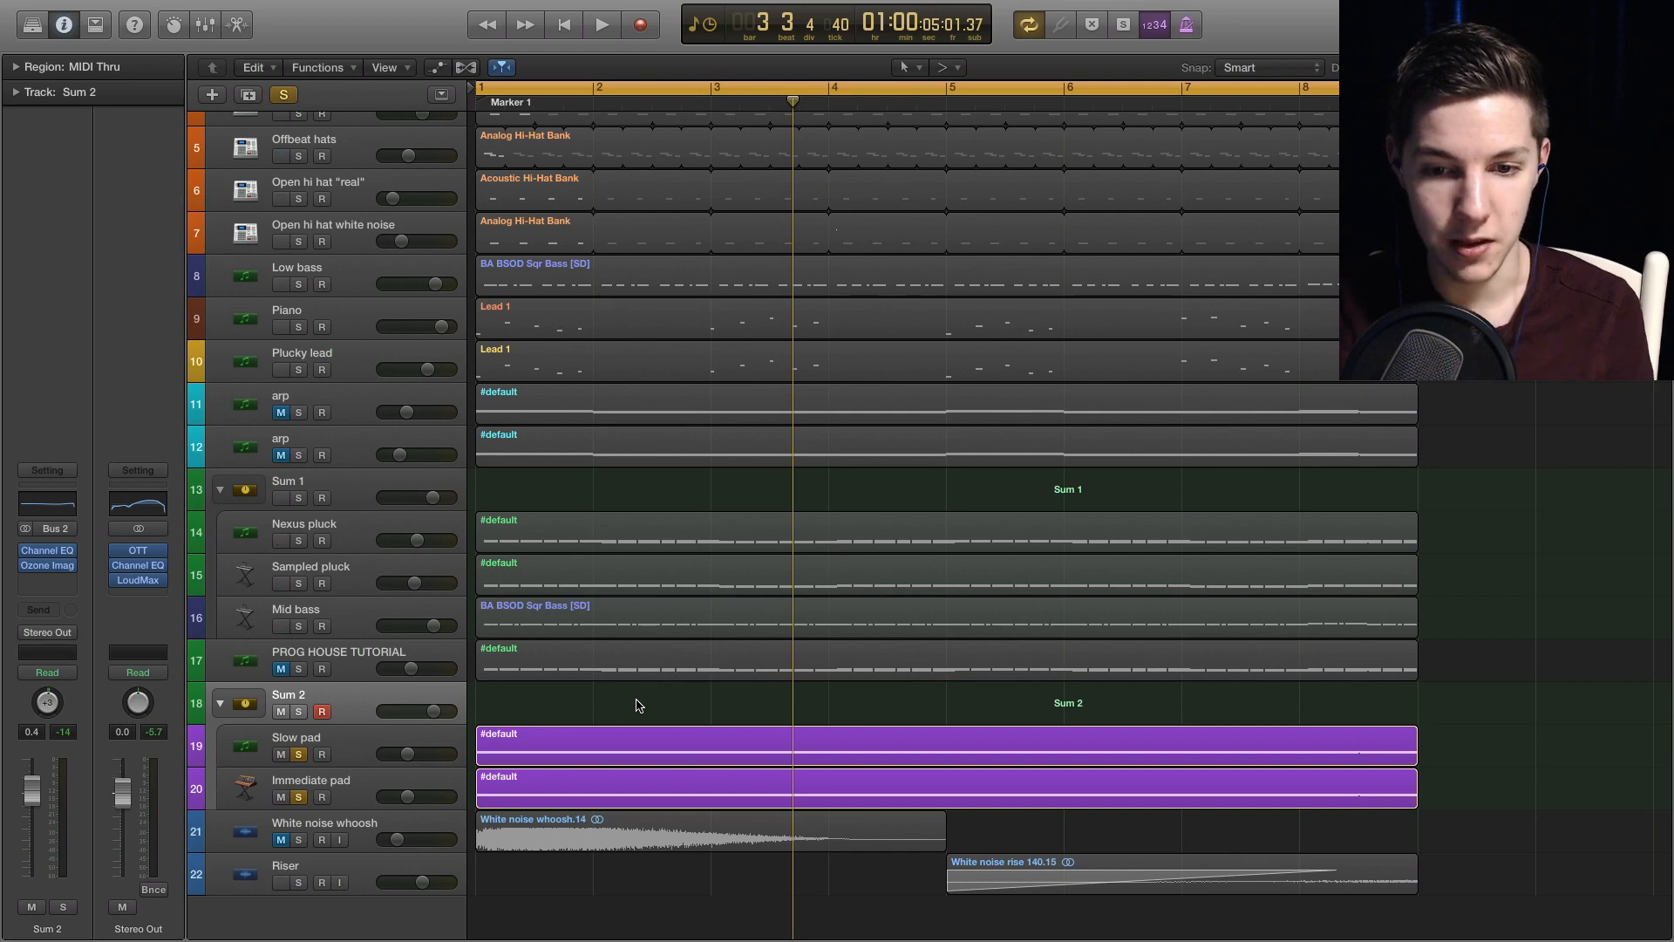
- Play the two soloed pads once more, clear all track solos, and mute the Sum 2 stack
key(space)
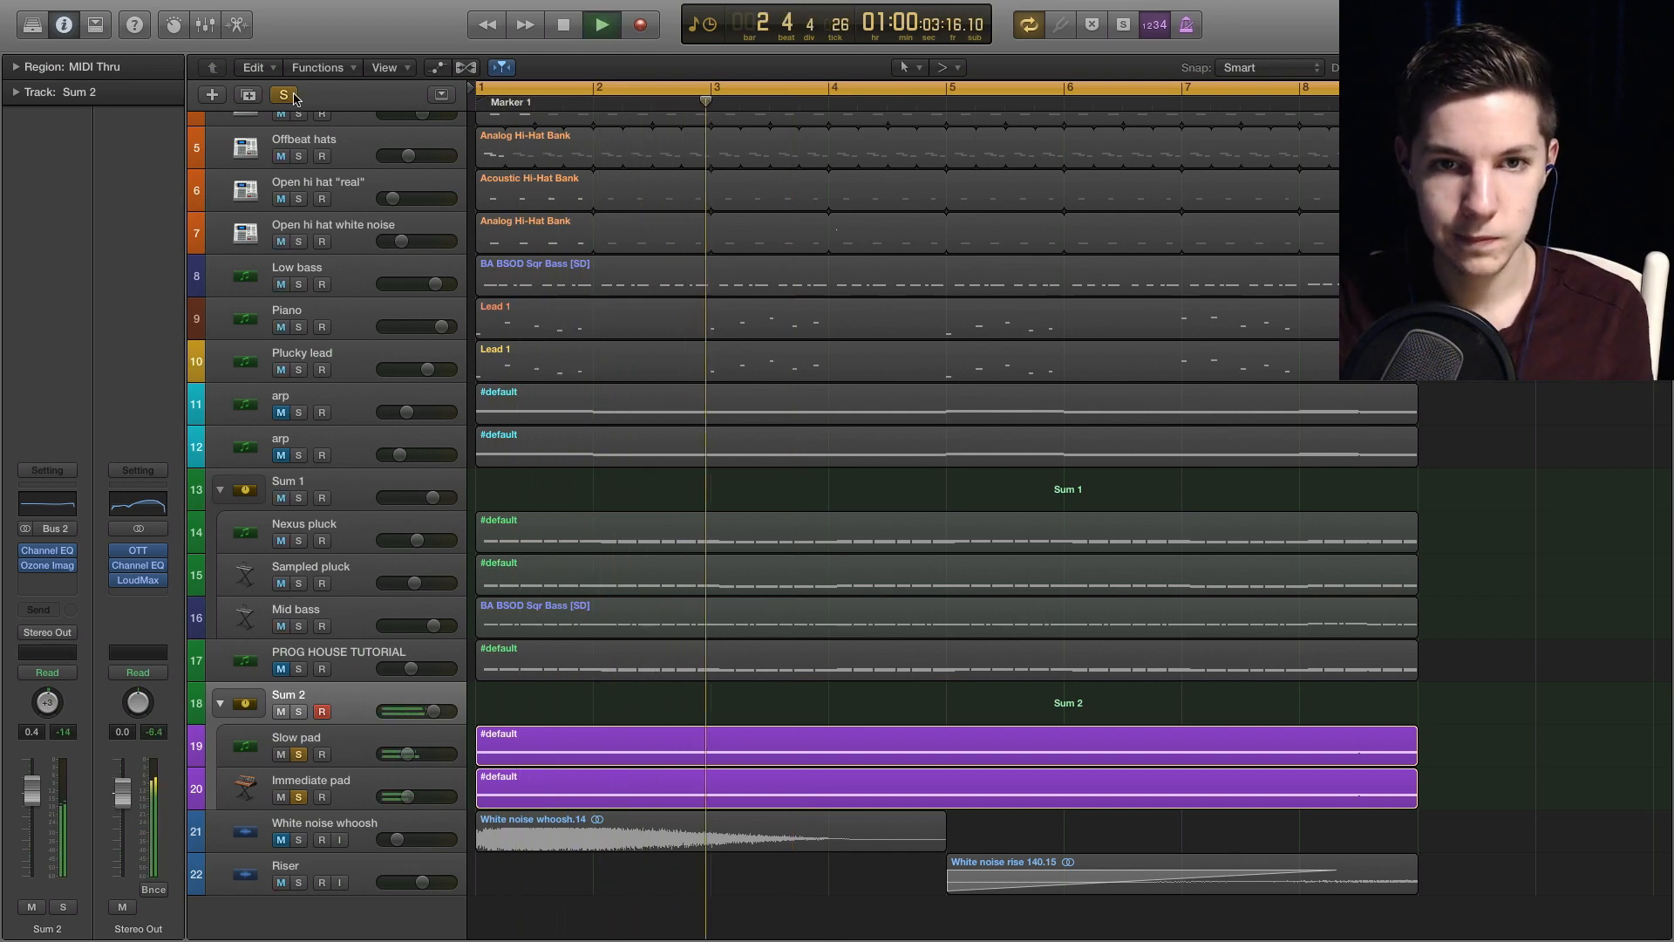
key(space)
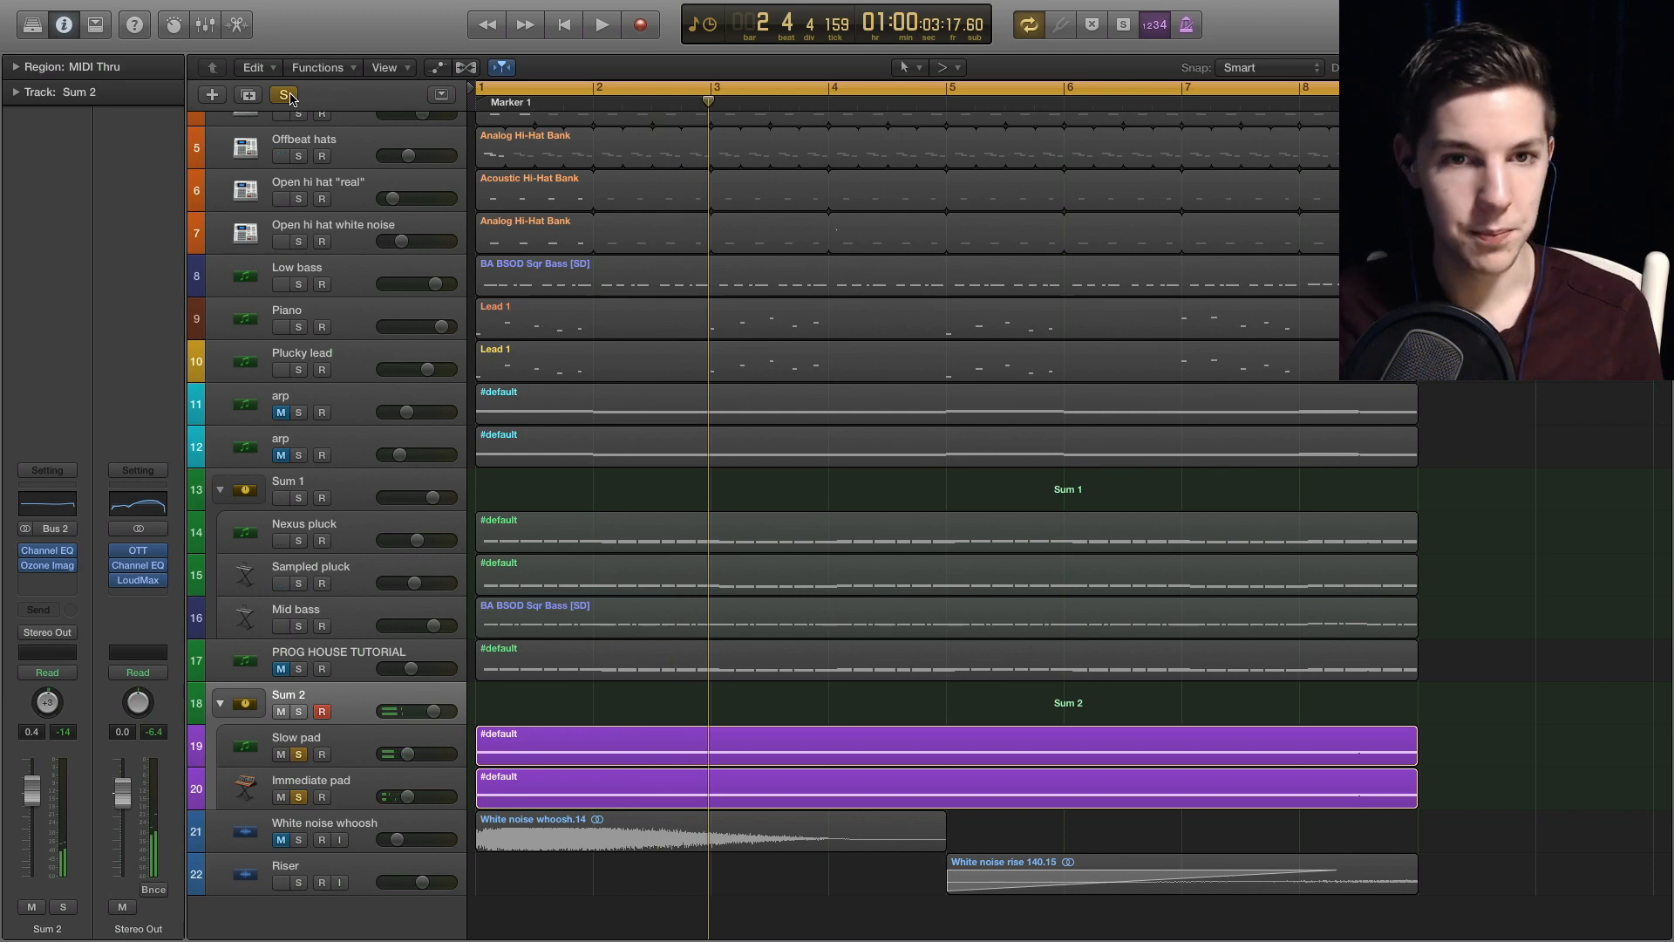
click(288, 95)
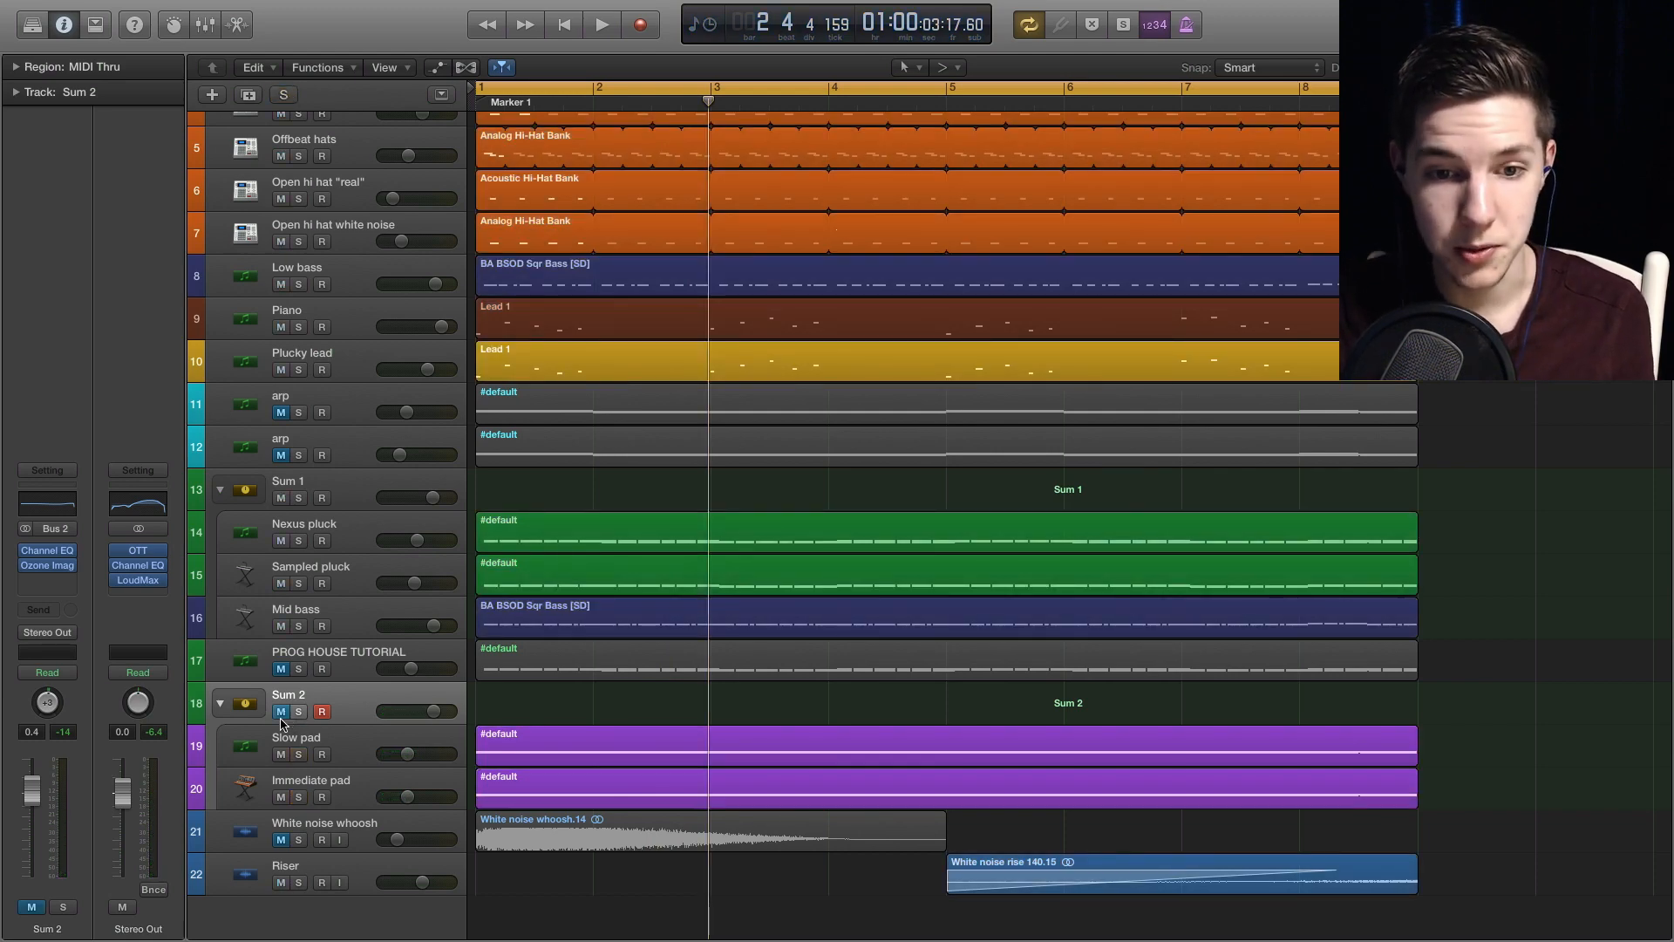
- Play the full mix from the start, unmute the Sum 2 stack during playback to compare, and stop
key(Return)
key(space)
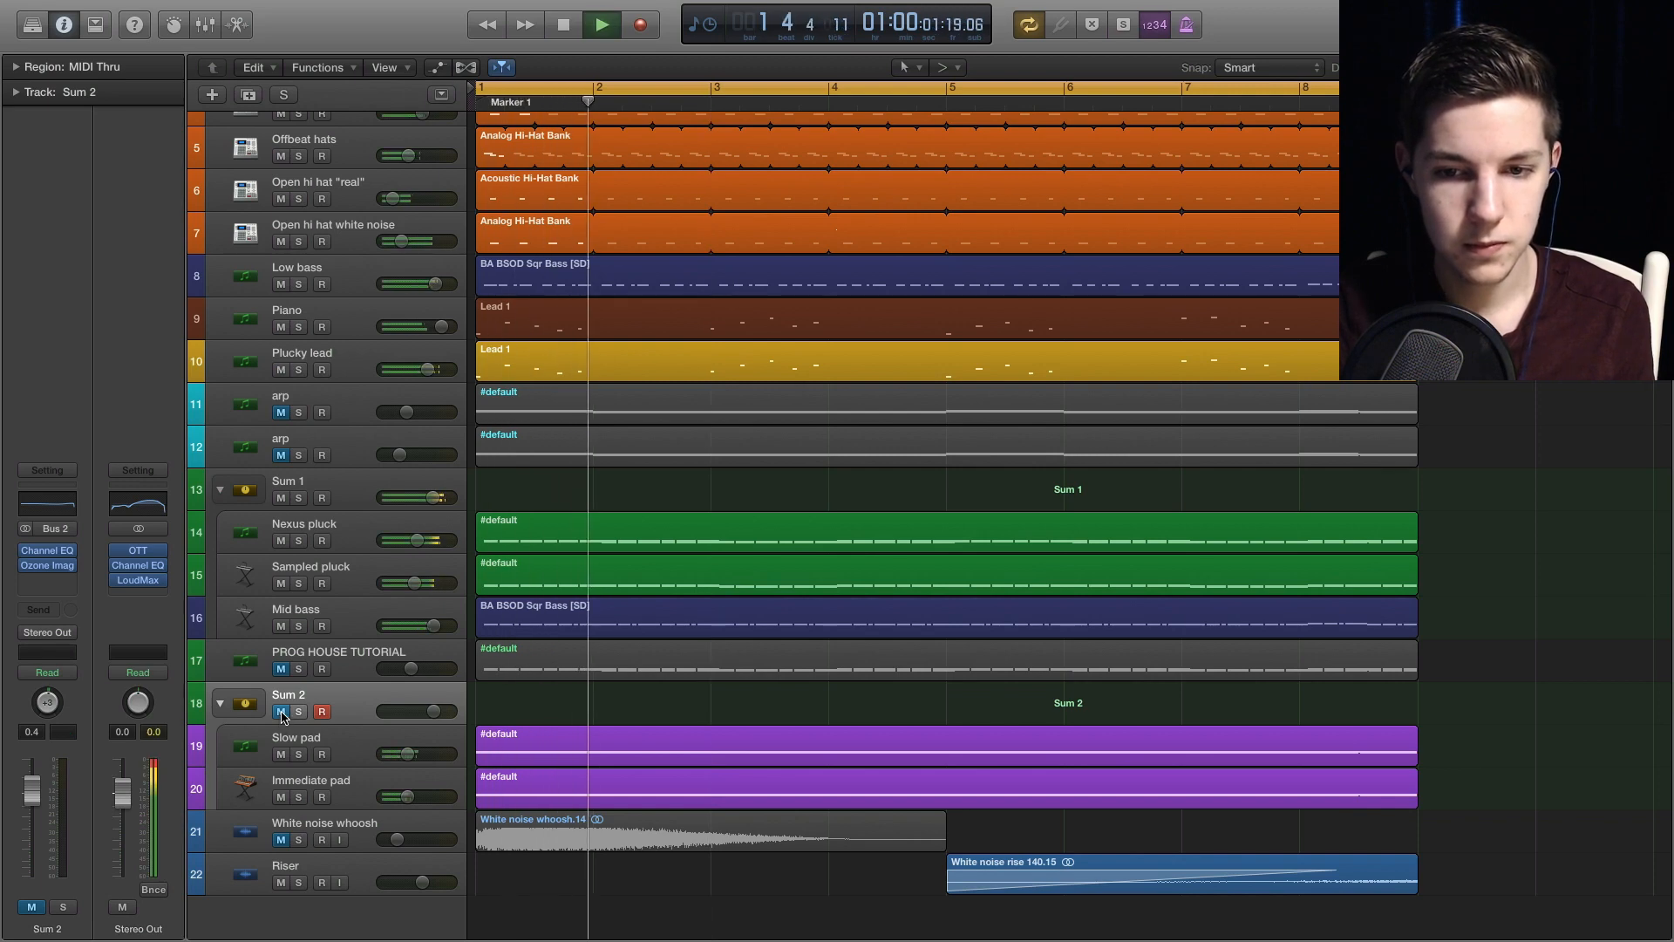
click(280, 712)
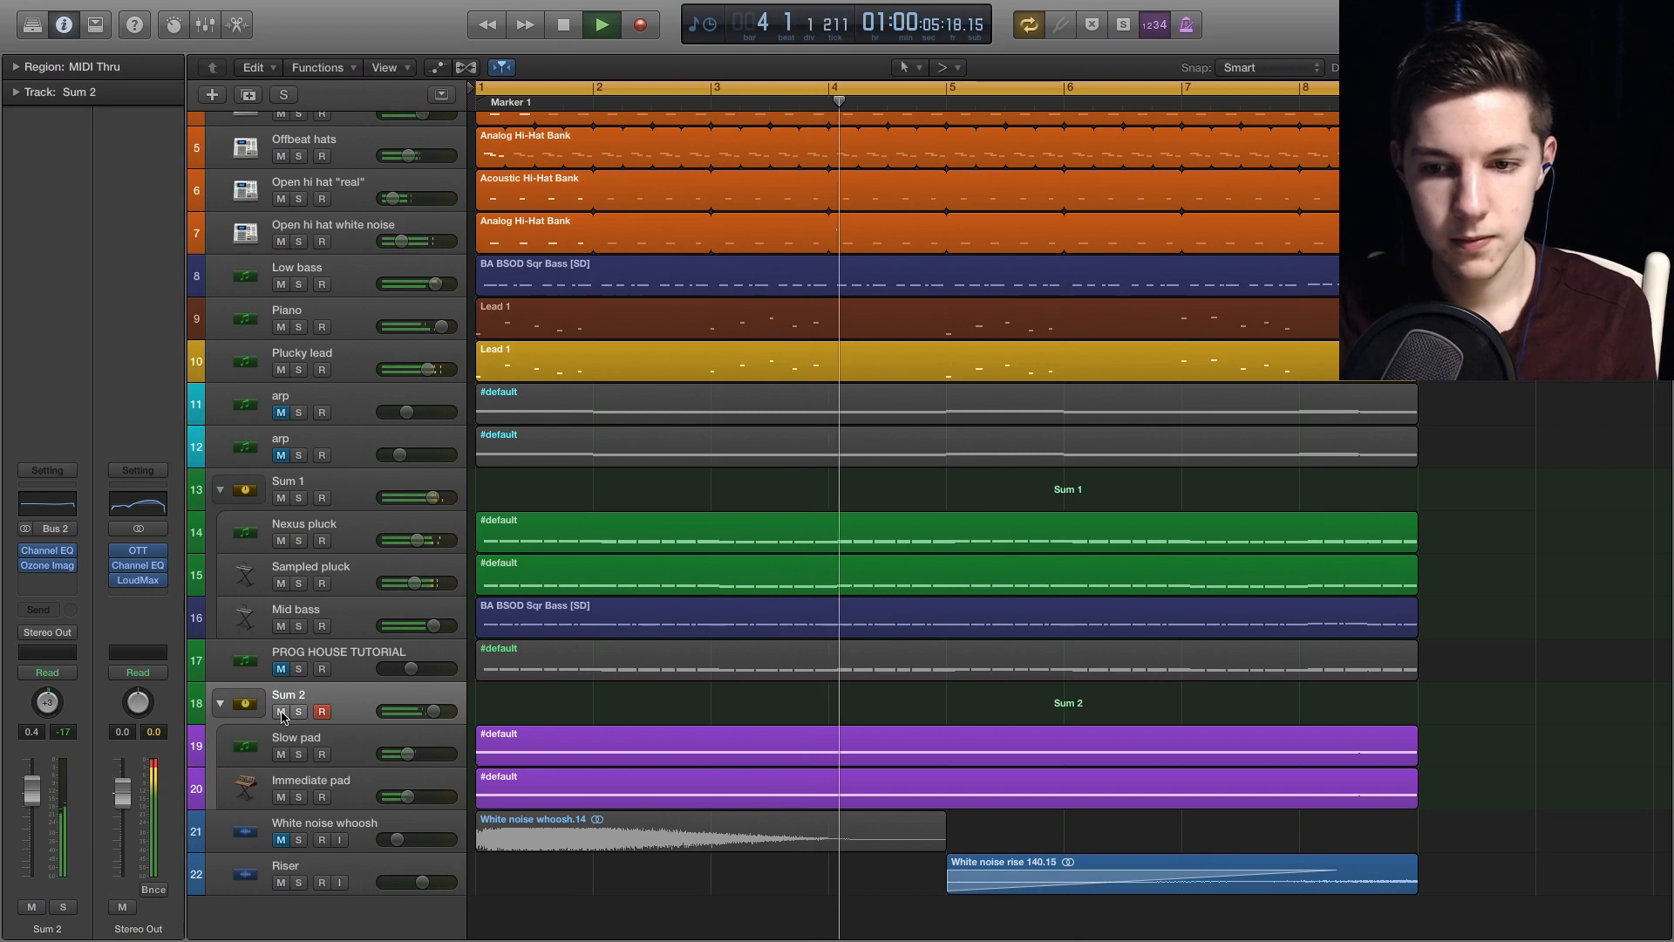
key(space)
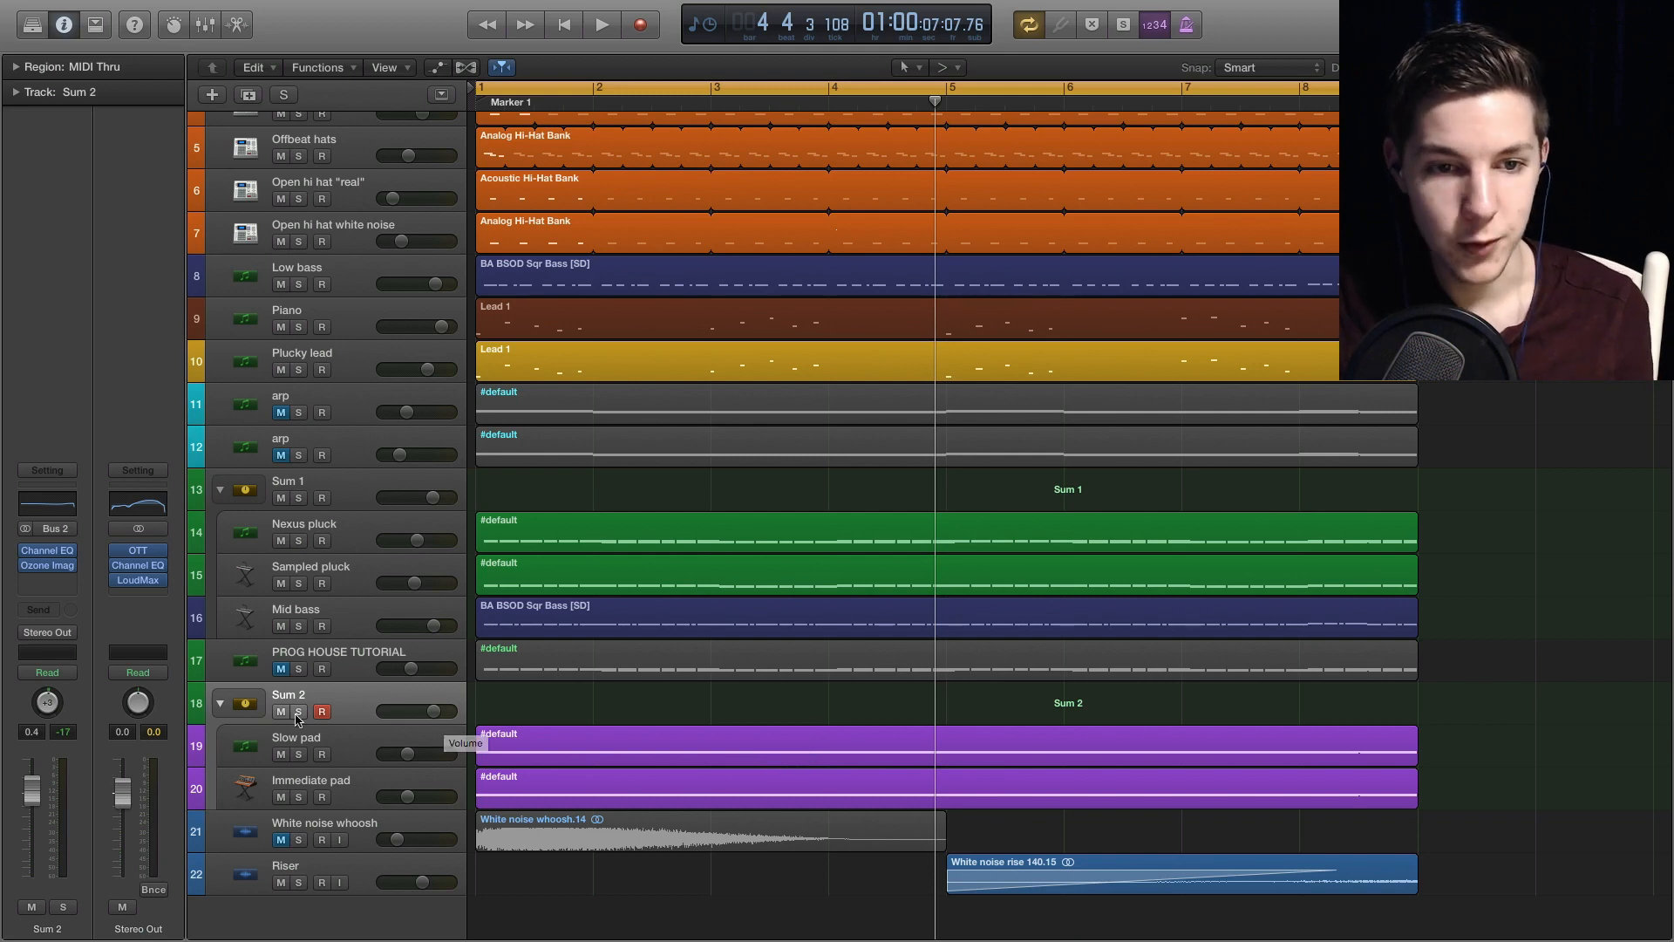
- Open the Channel EQ on Sum 2, examine its curve, and close the plug-in
click(45, 504)
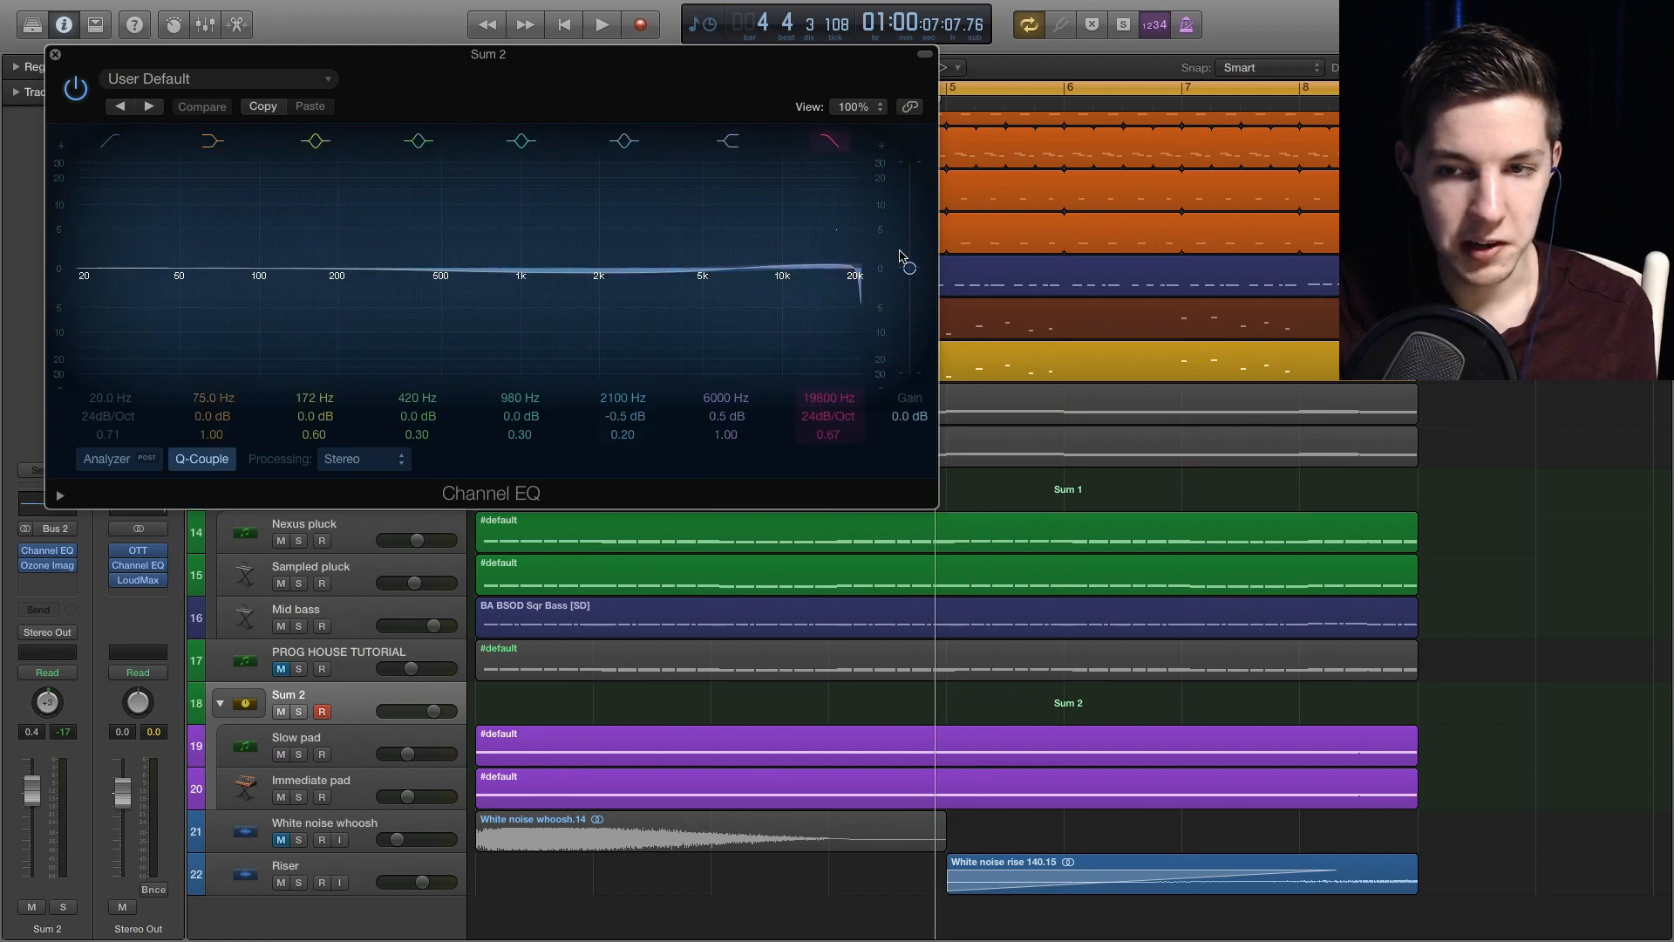
click(55, 56)
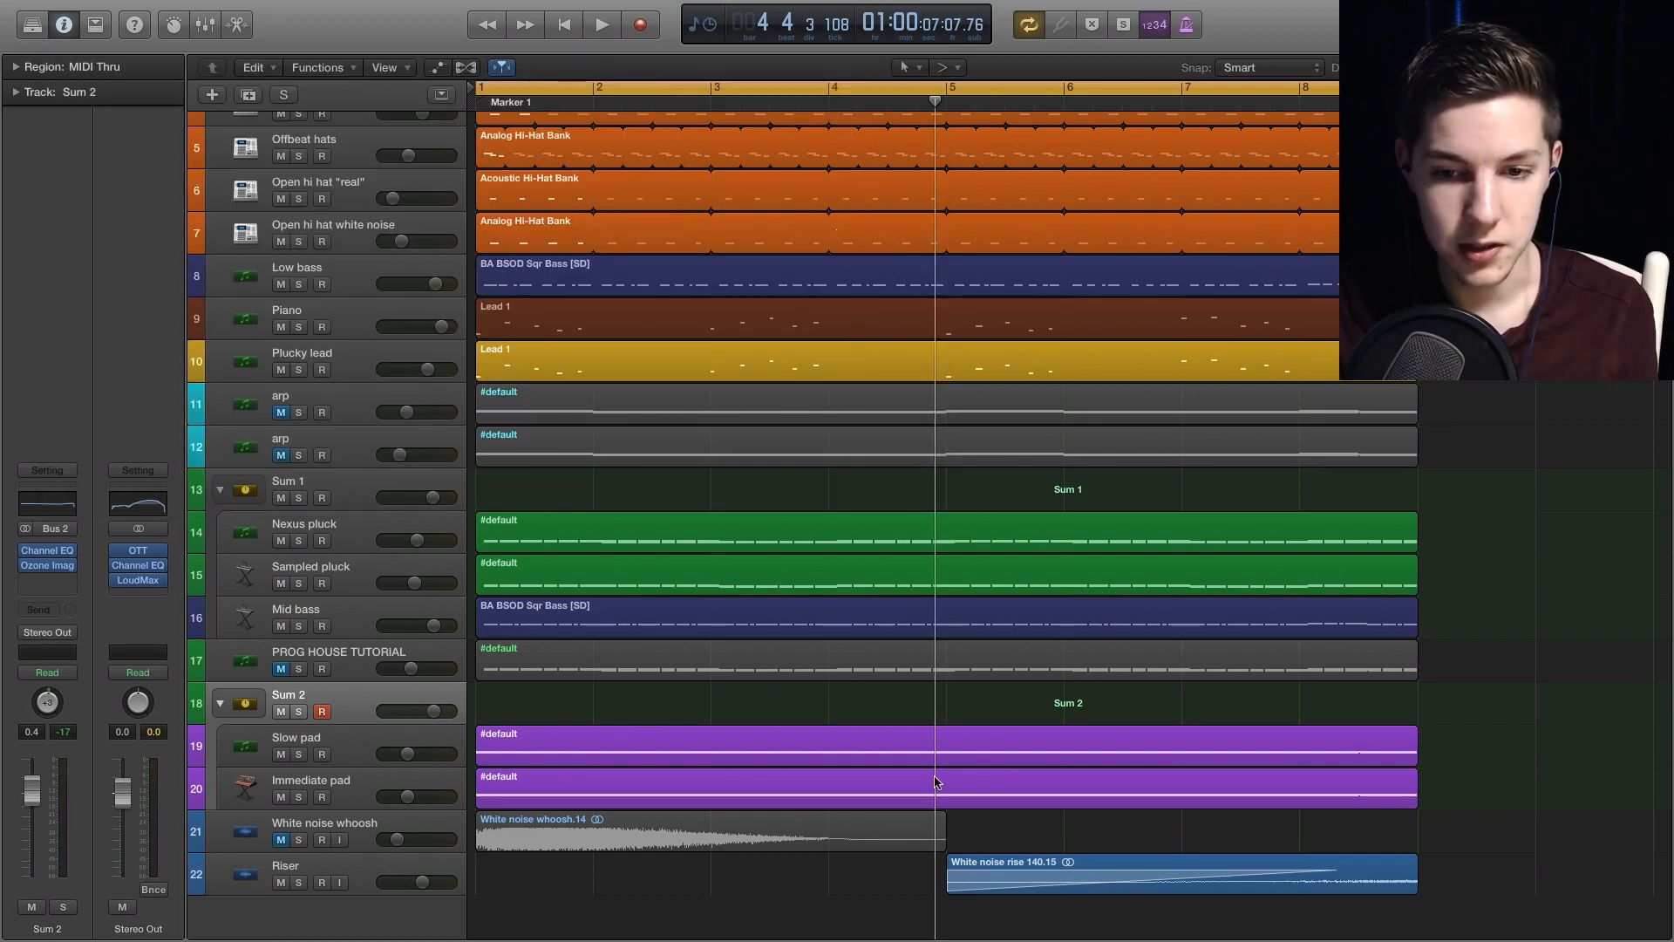
scroll(841, 885, up, 4)
scroll(777, 867, down, 4)
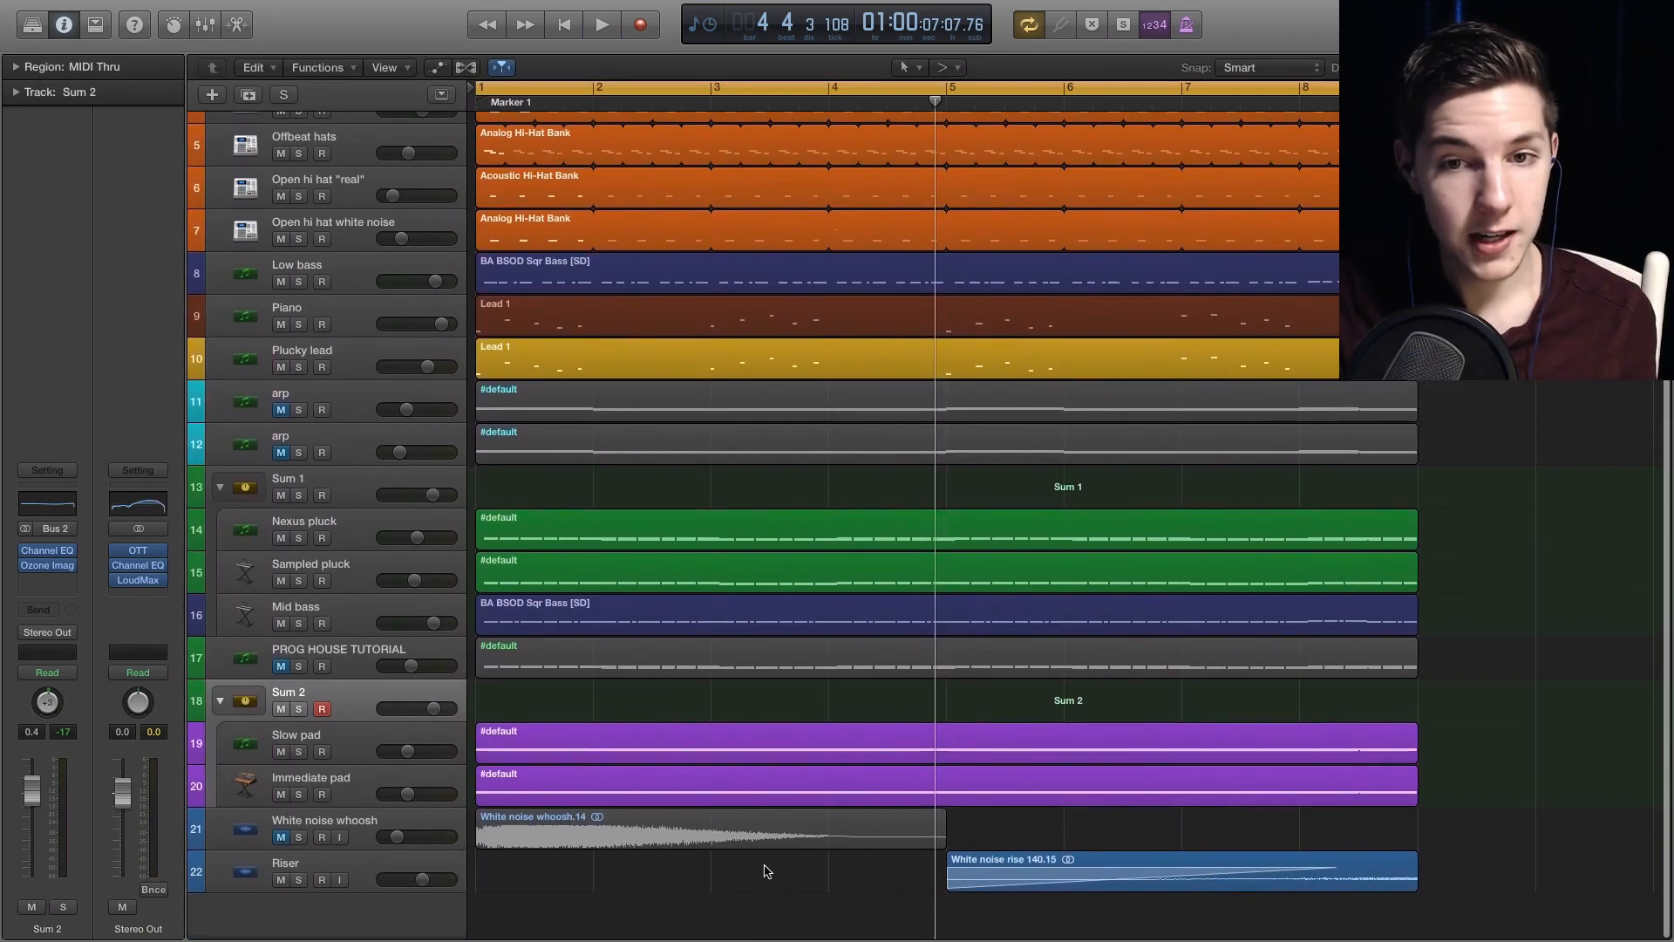
- Unmute the White noise whoosh track, select and solo it, and start playback
click(280, 839)
click(351, 821)
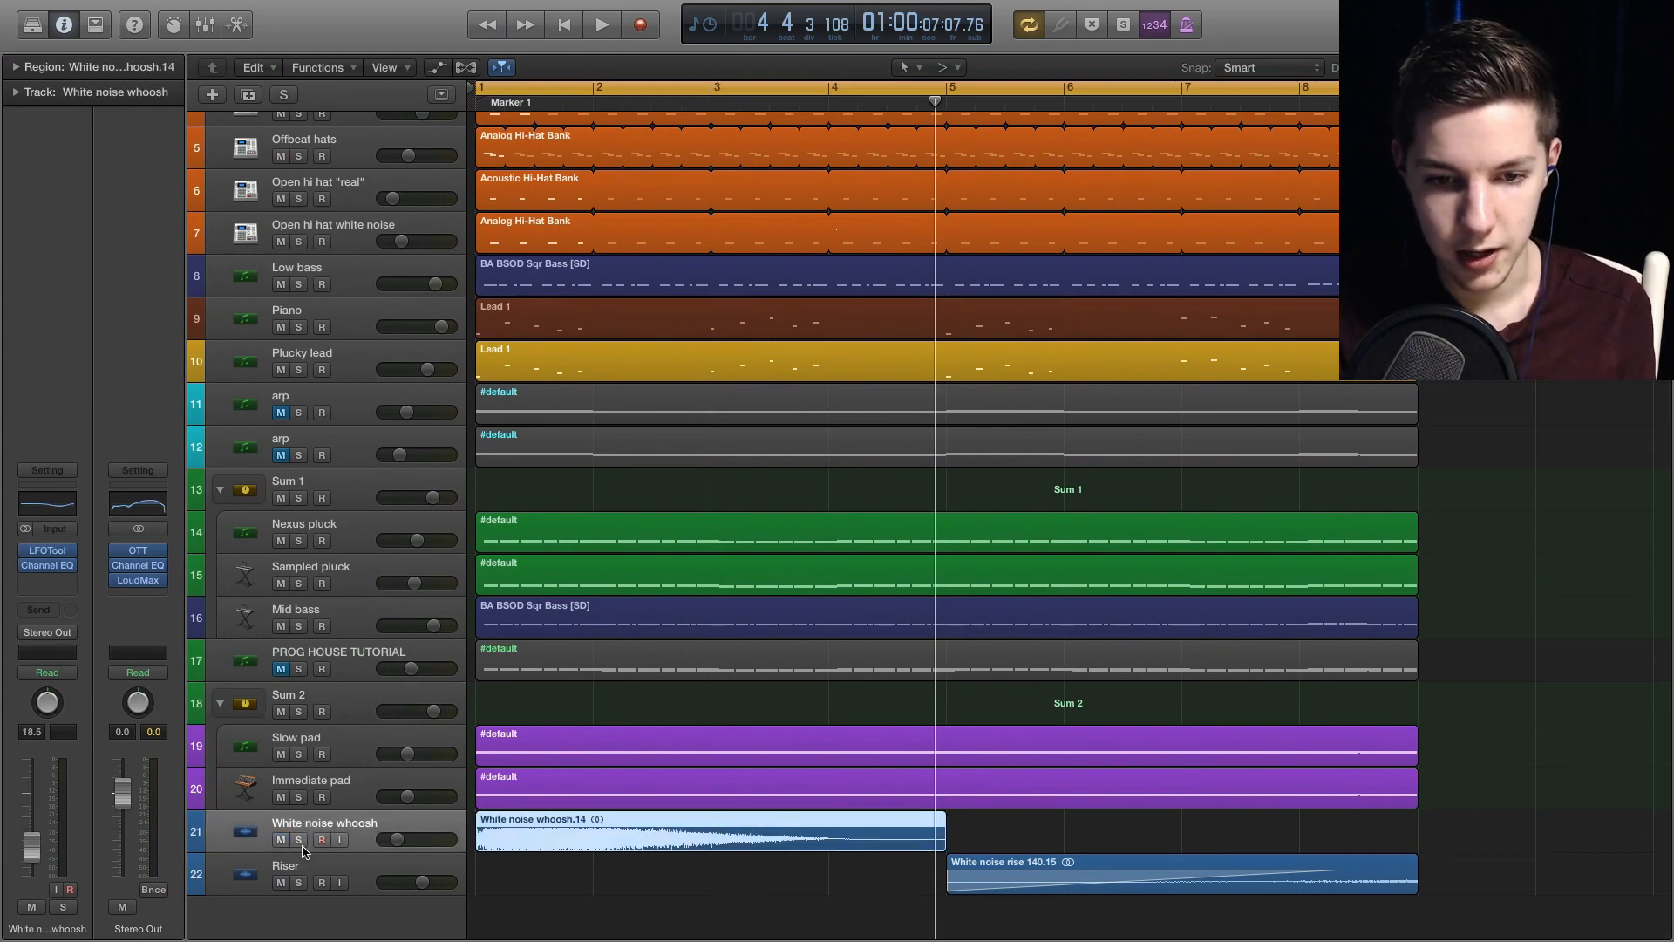
click(299, 839)
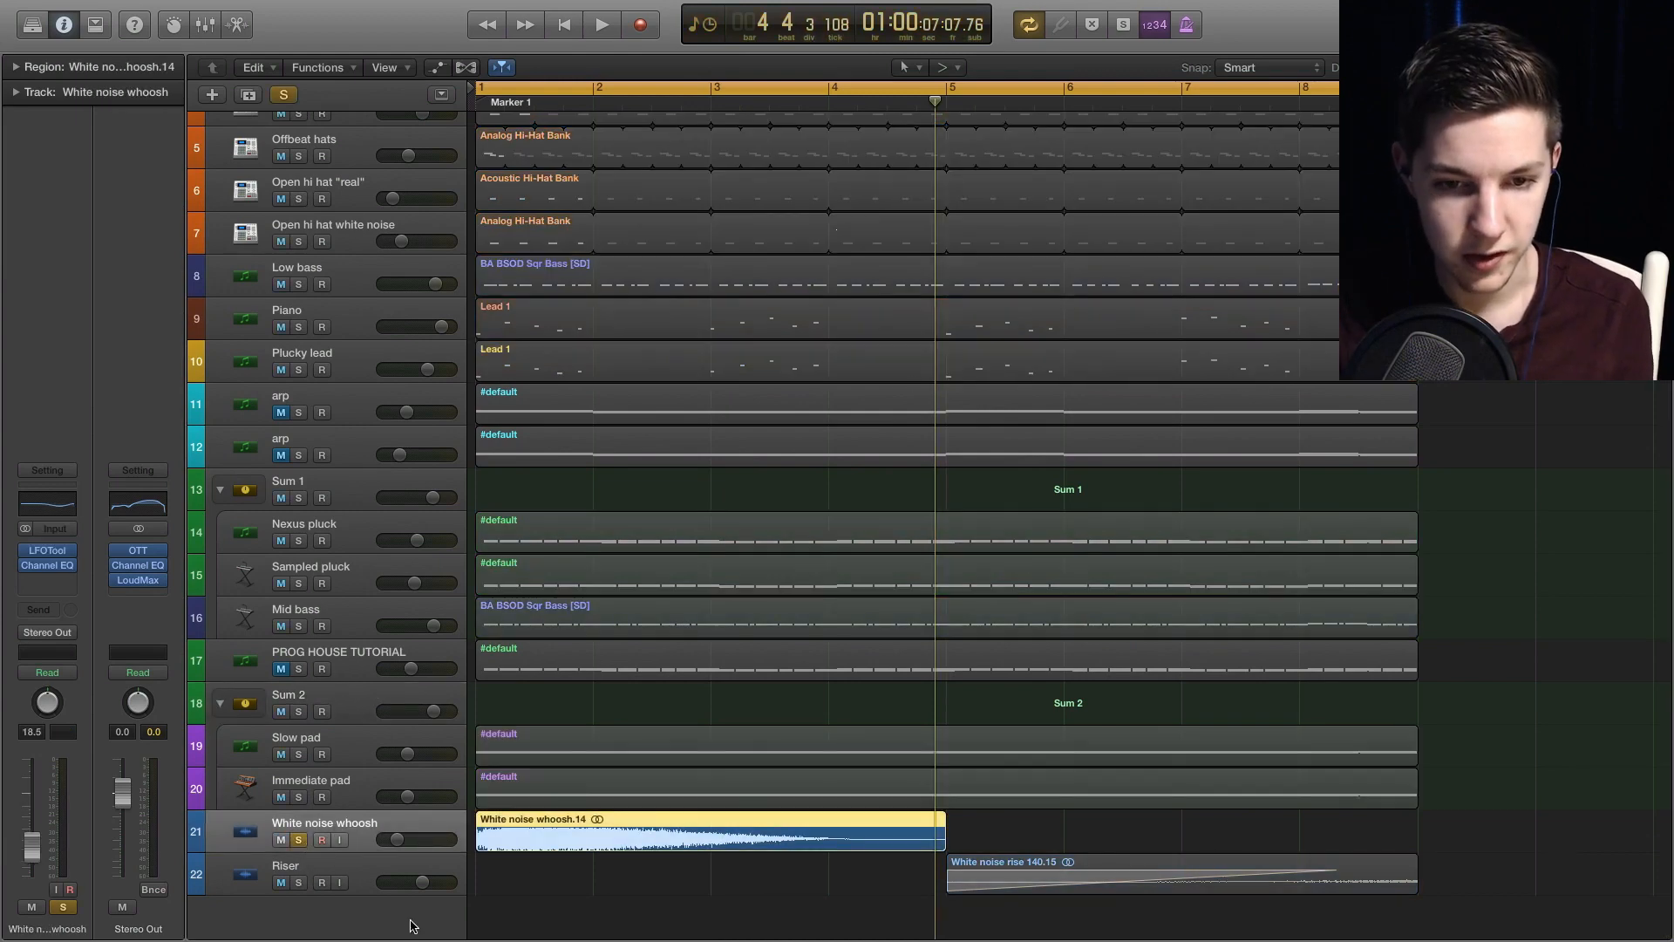
key(space)
- Examine the LFOTool and Channel EQ plug-ins on the White noise whoosh while playing the soloed track
click(47, 550)
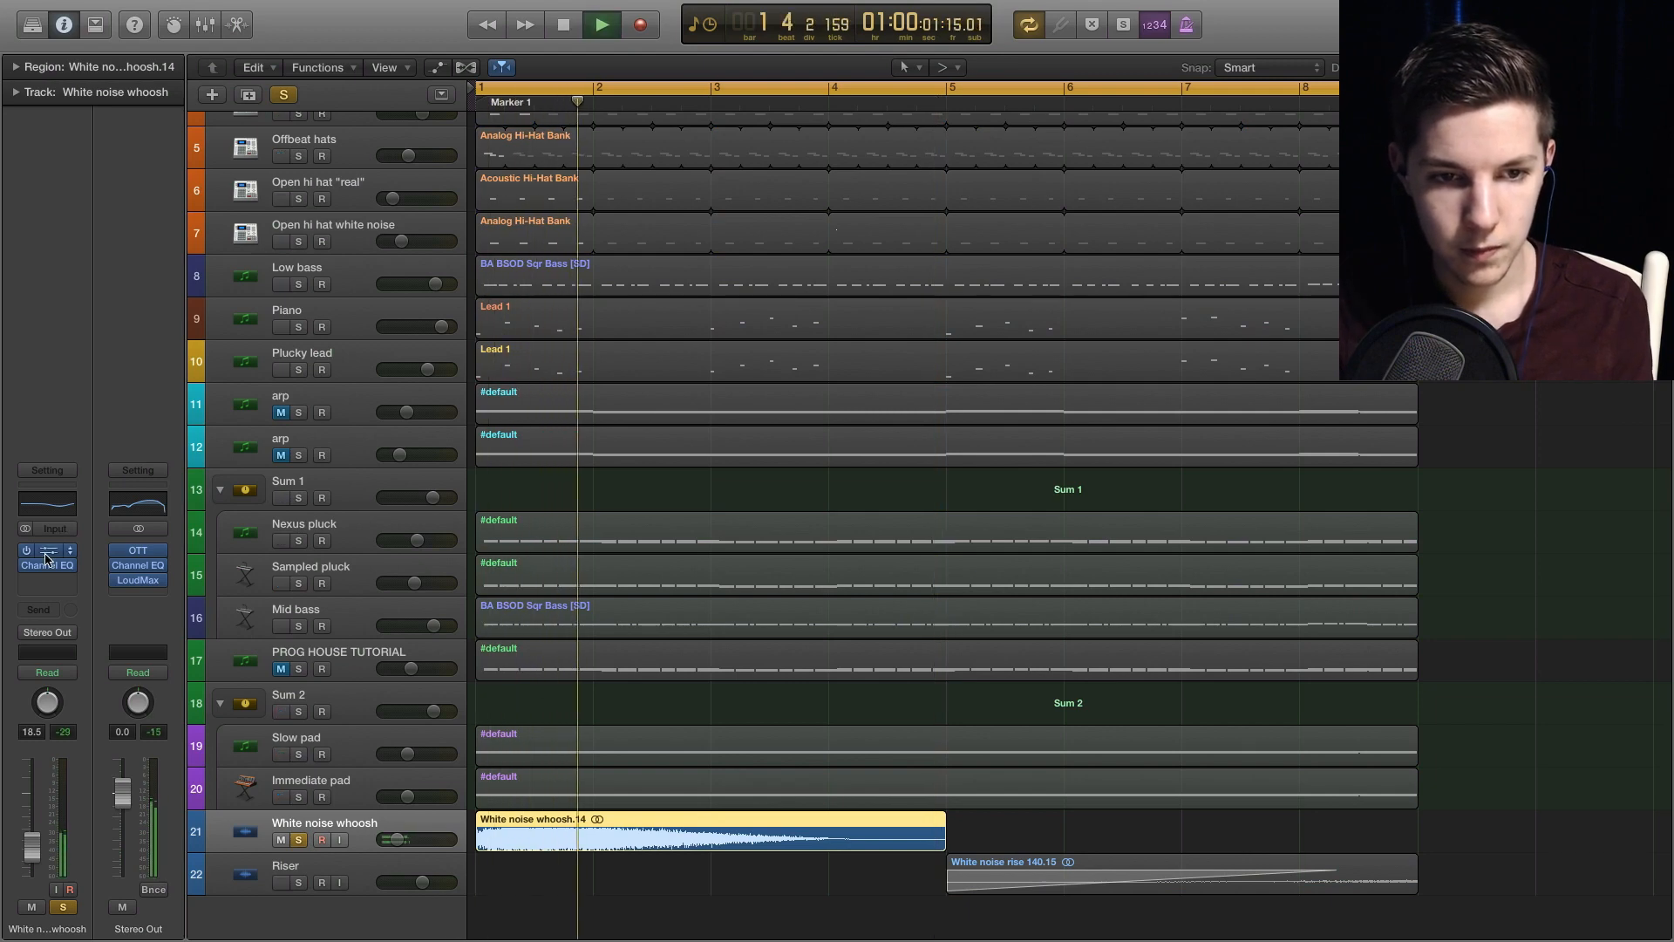
click(39, 550)
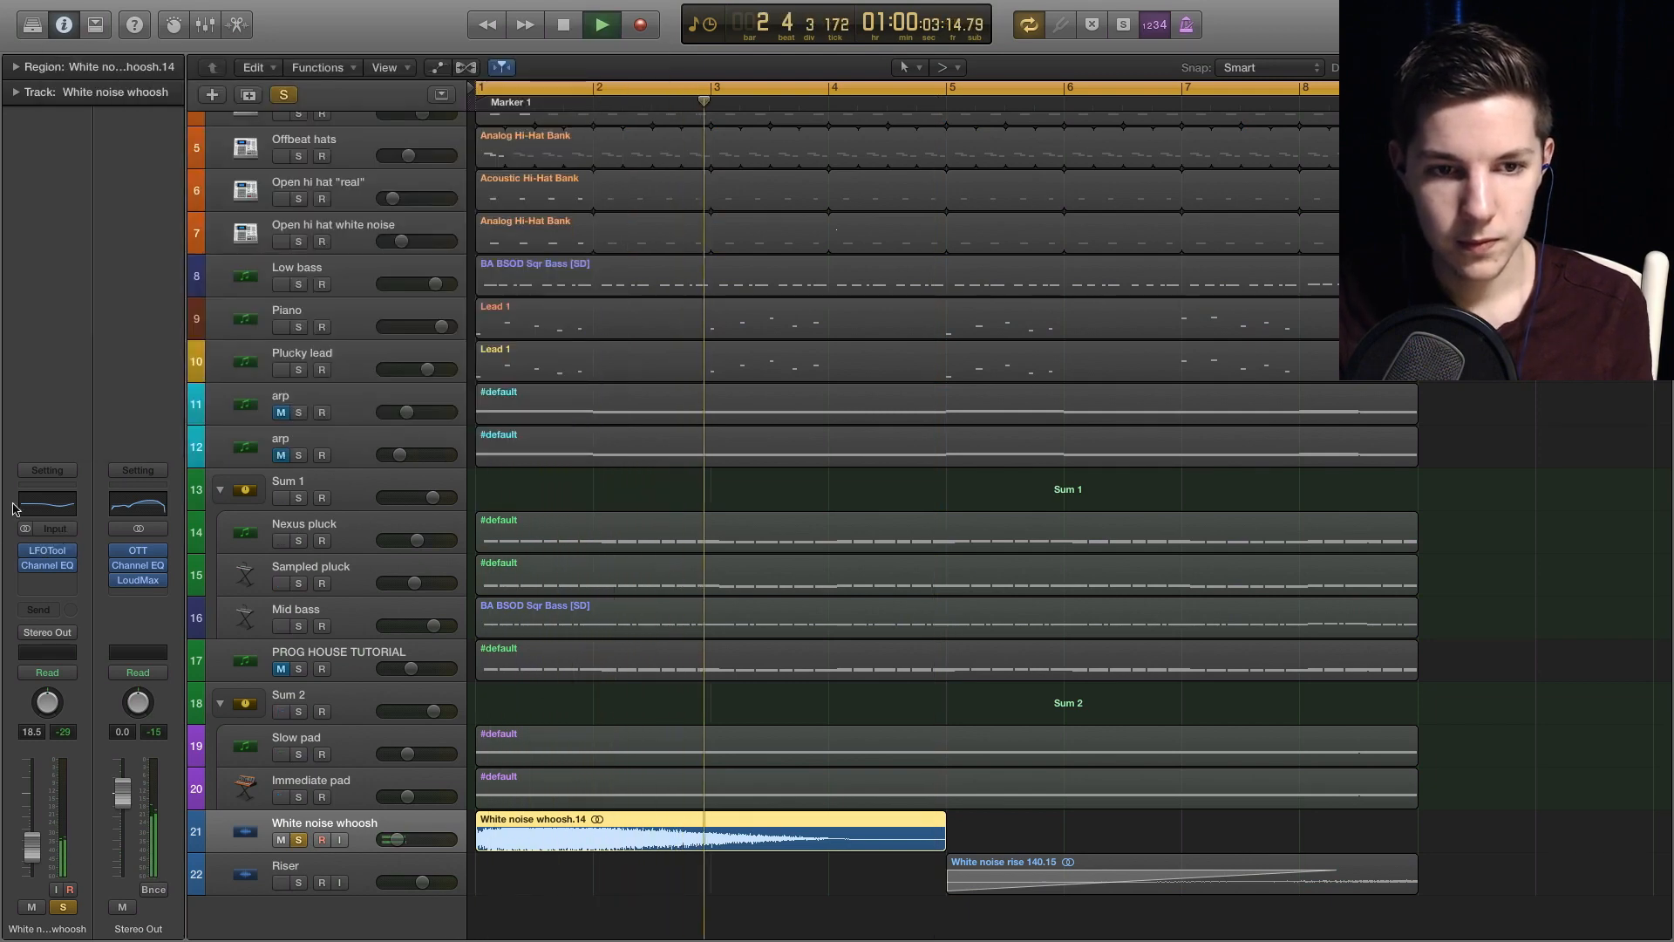
click(33, 566)
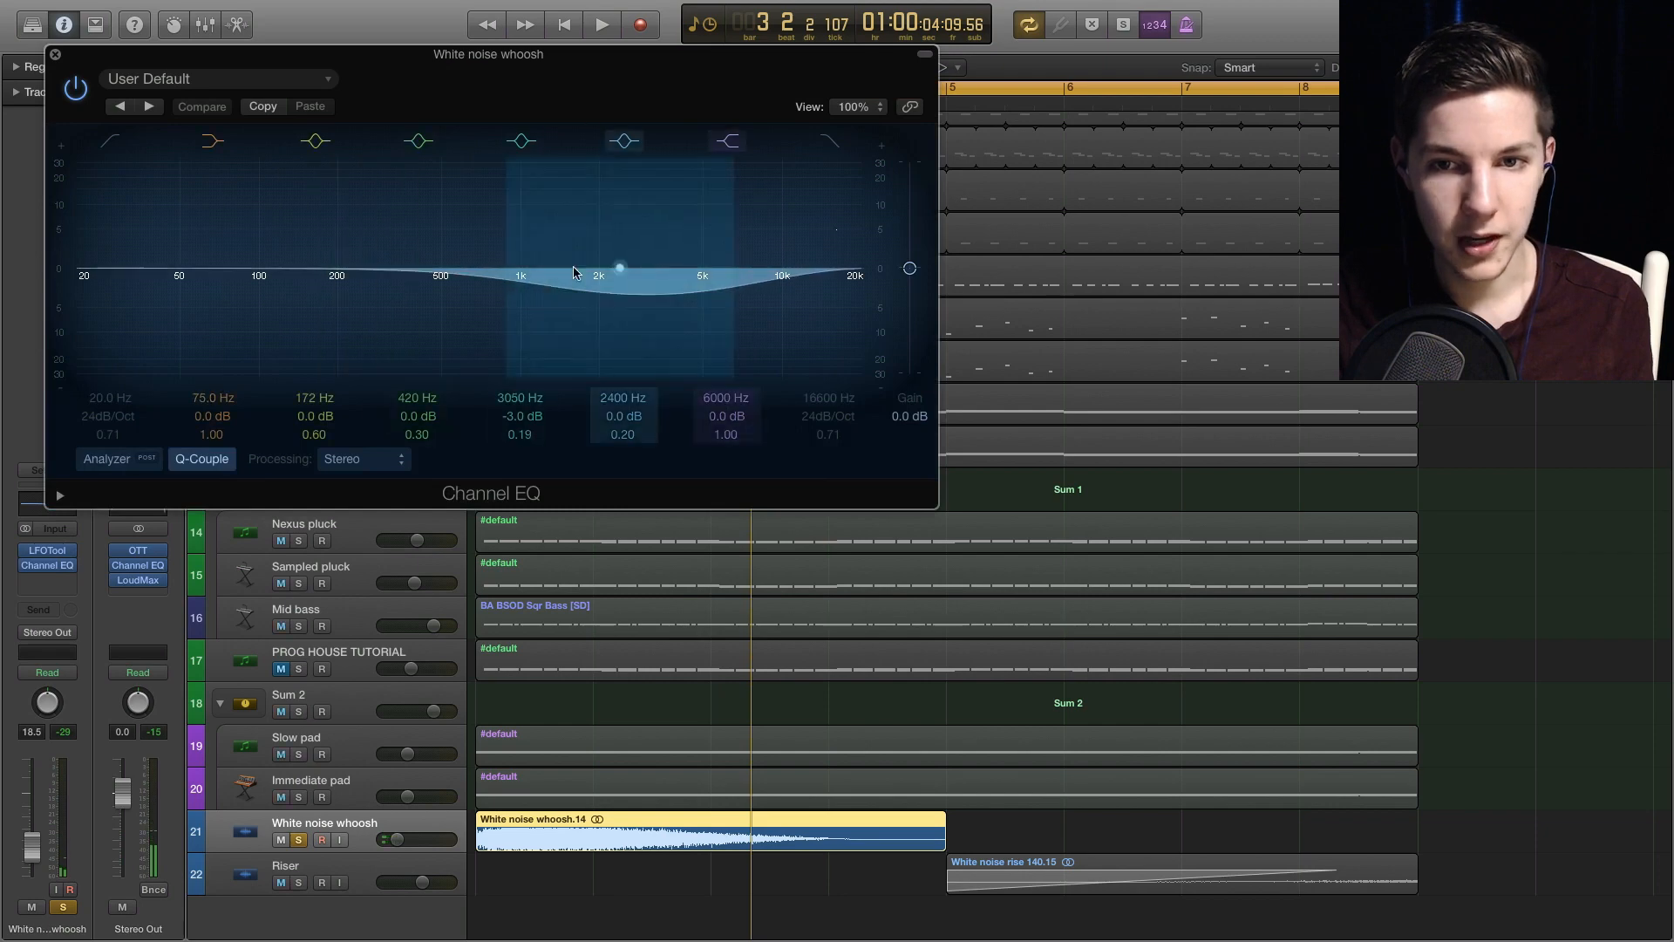
key(space)
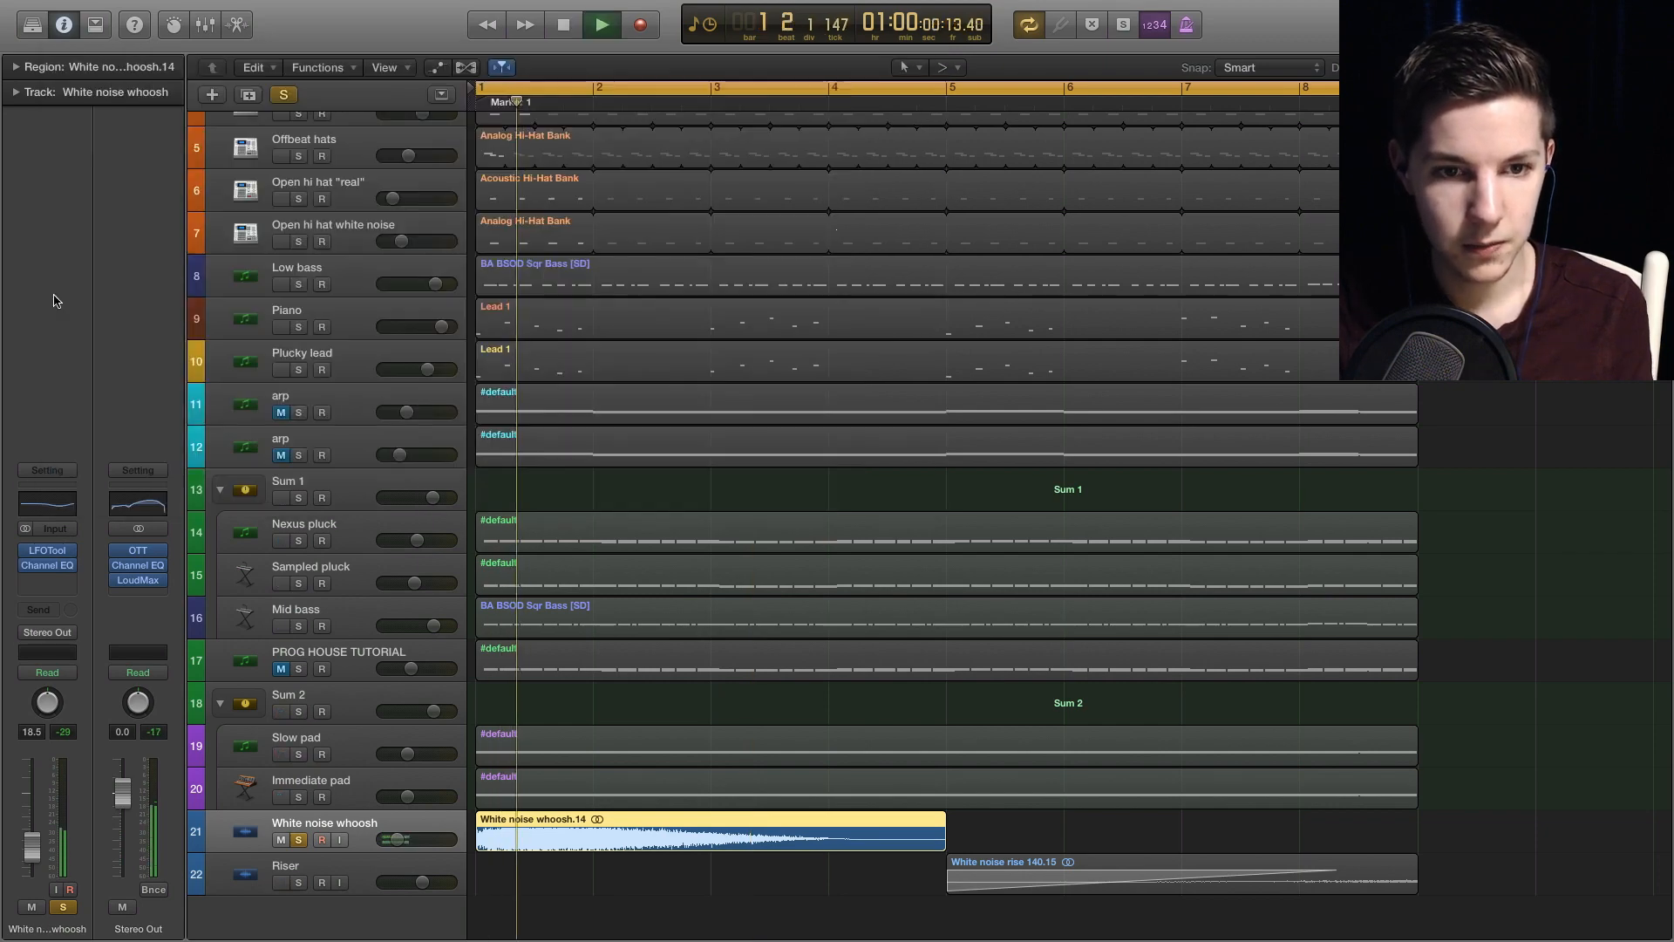
click(26, 563)
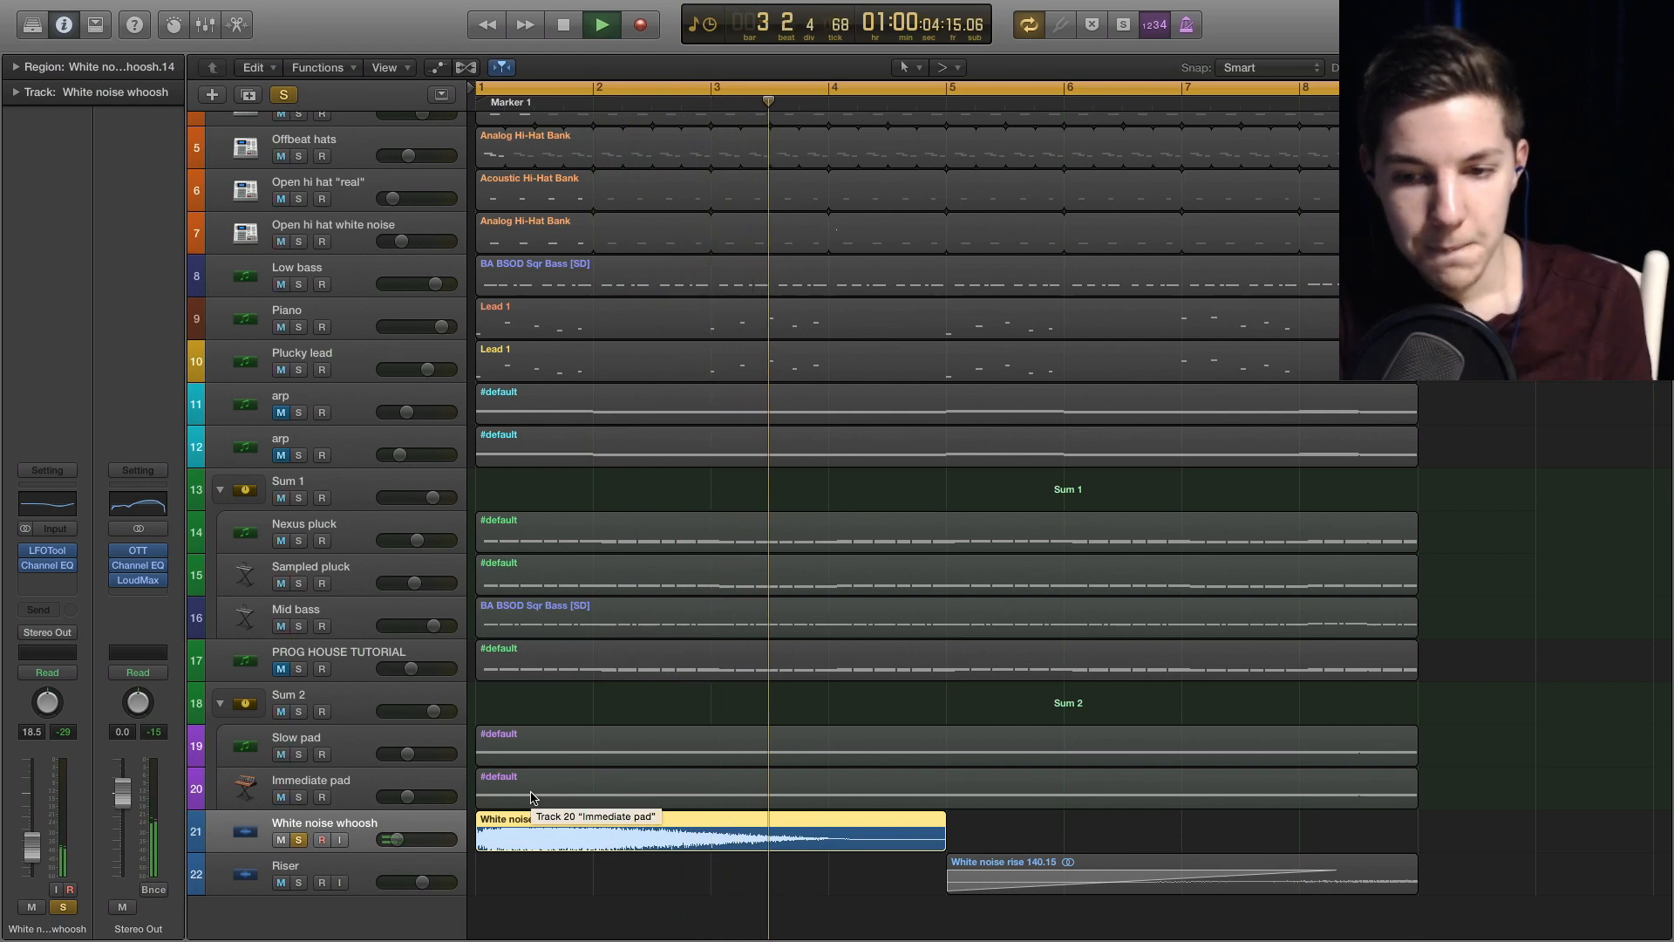
- Solo the Riser together with the white noise whoosh, play the end of the loop from about bar 7, and stop
click(298, 882)
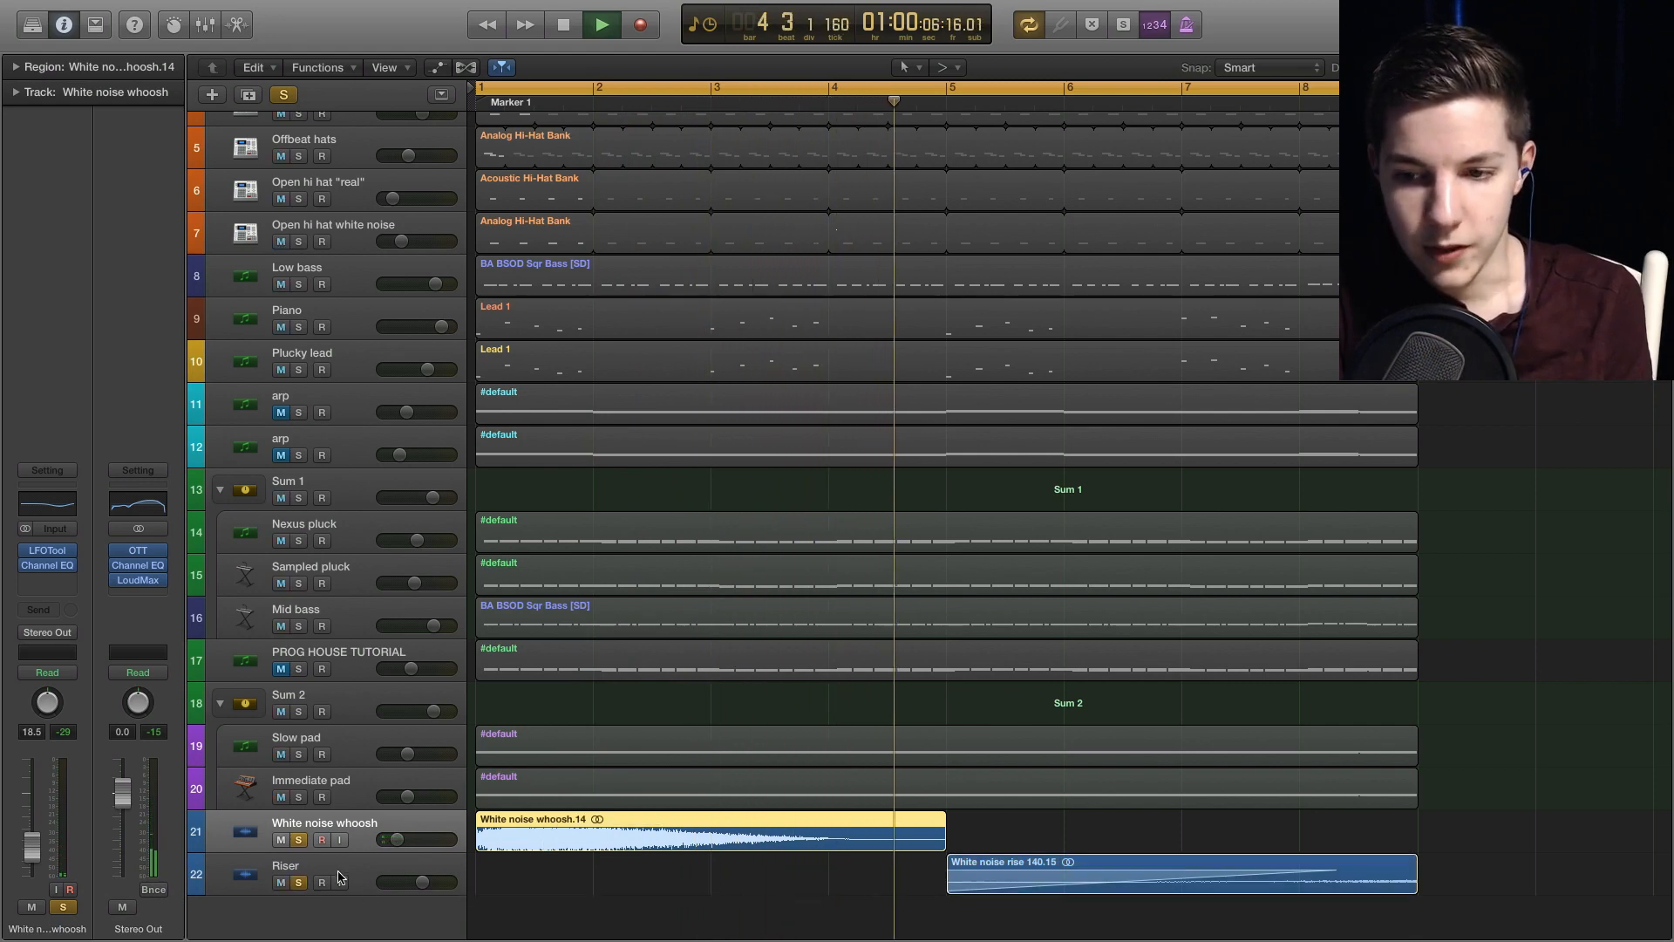
click(1185, 94)
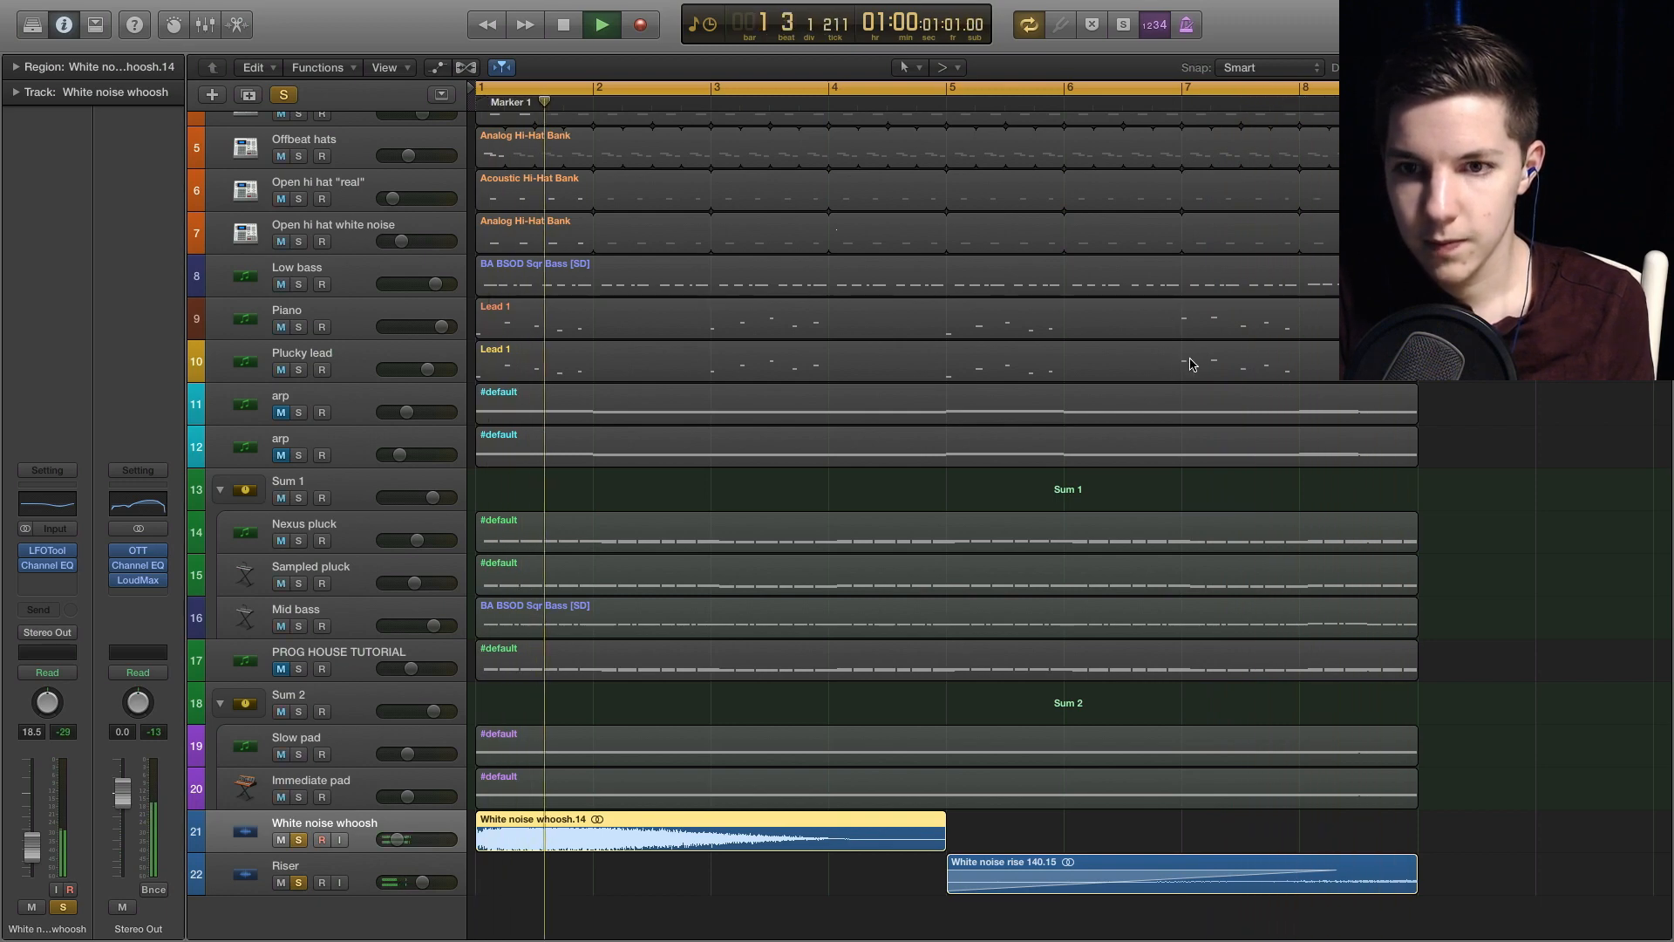
key(space)
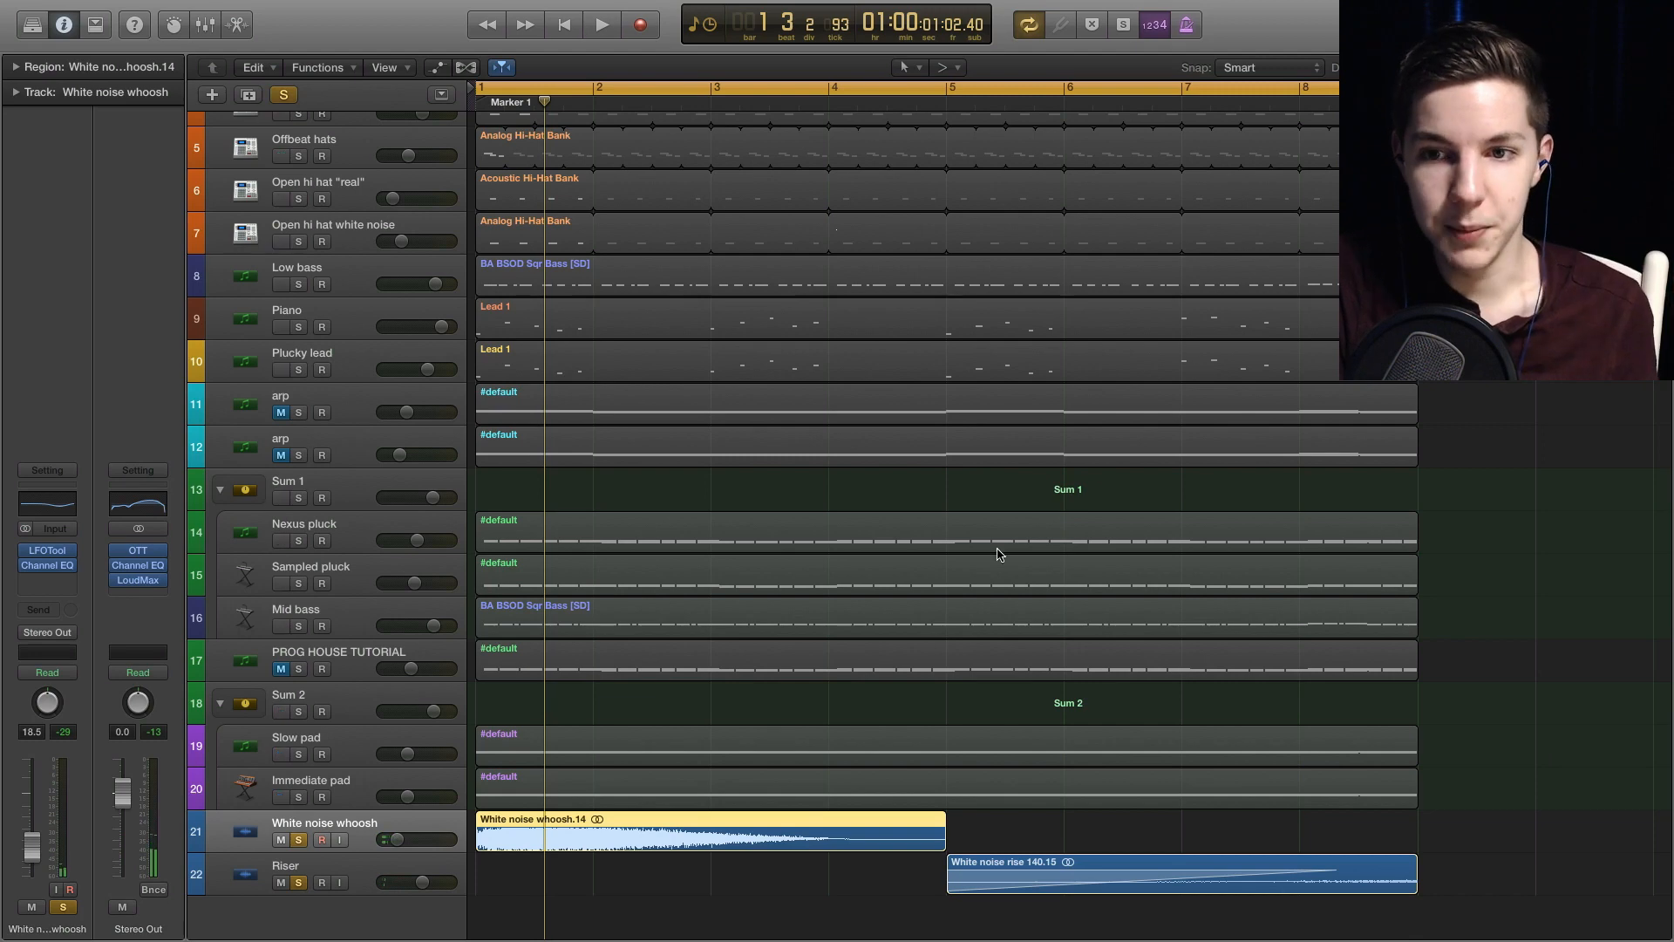
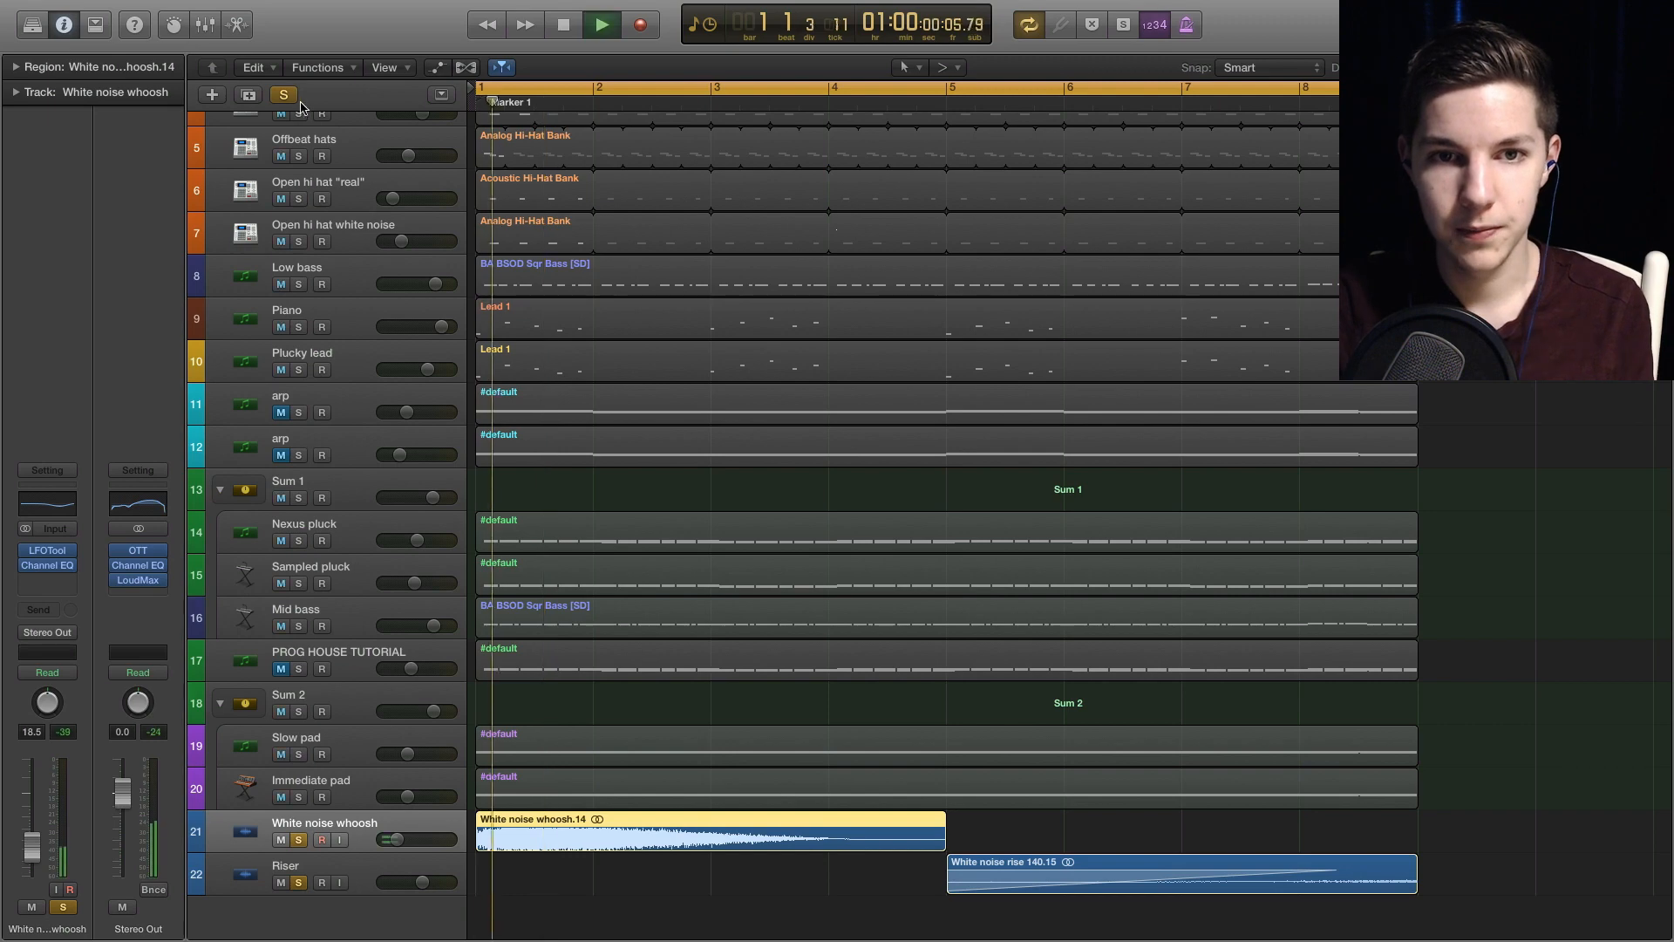
- Clear all track solos, play the full mix with the whoosh and riser included, and stop
key(ctrl+alt+super+s)
click(580, 527)
key(space)
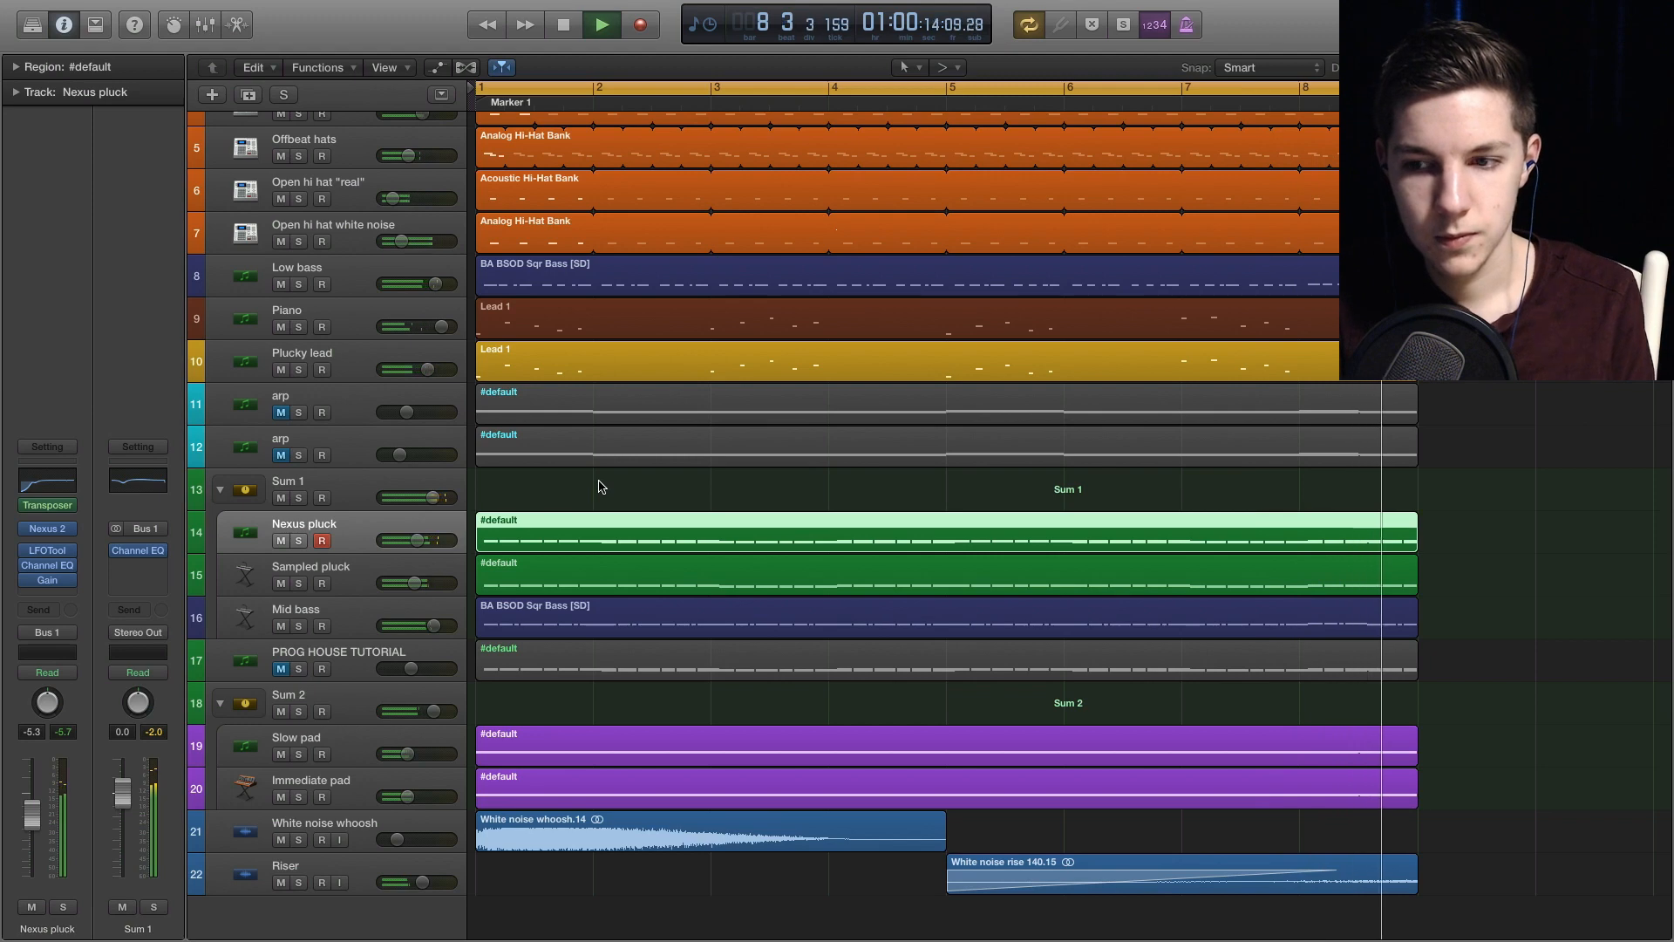
key(space)
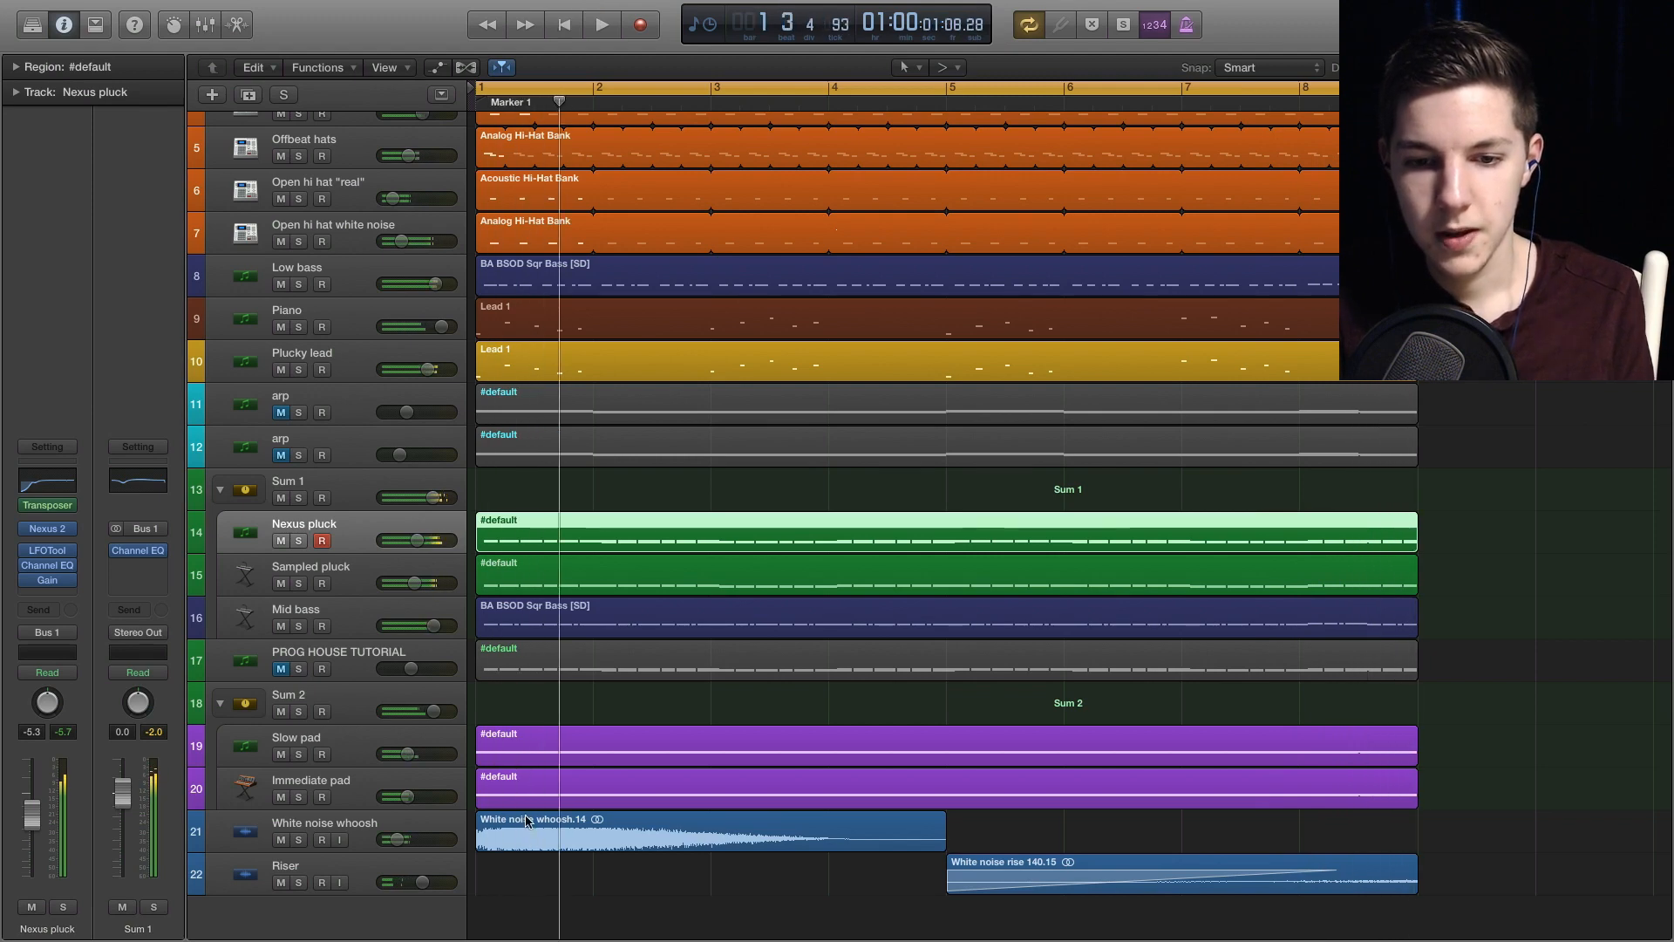
- Clear the region selection, mute the Piano, Plucky lead and Sum 2 tracks, and play the reduced mix
scroll(523, 784, up, 4)
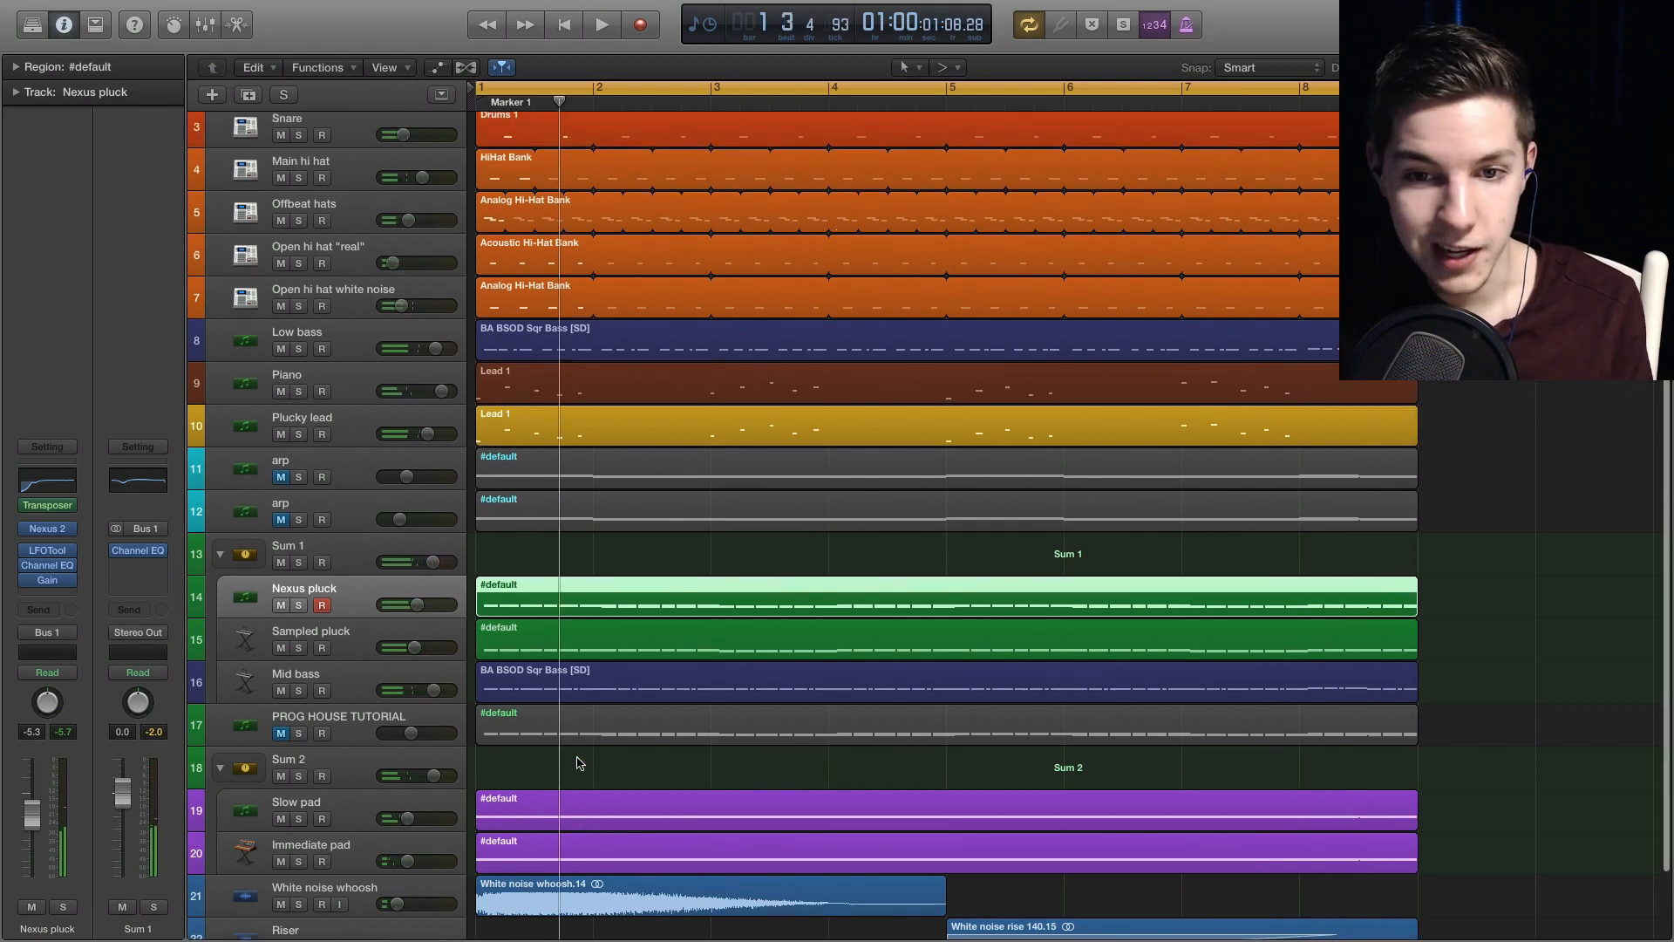
click(710, 644)
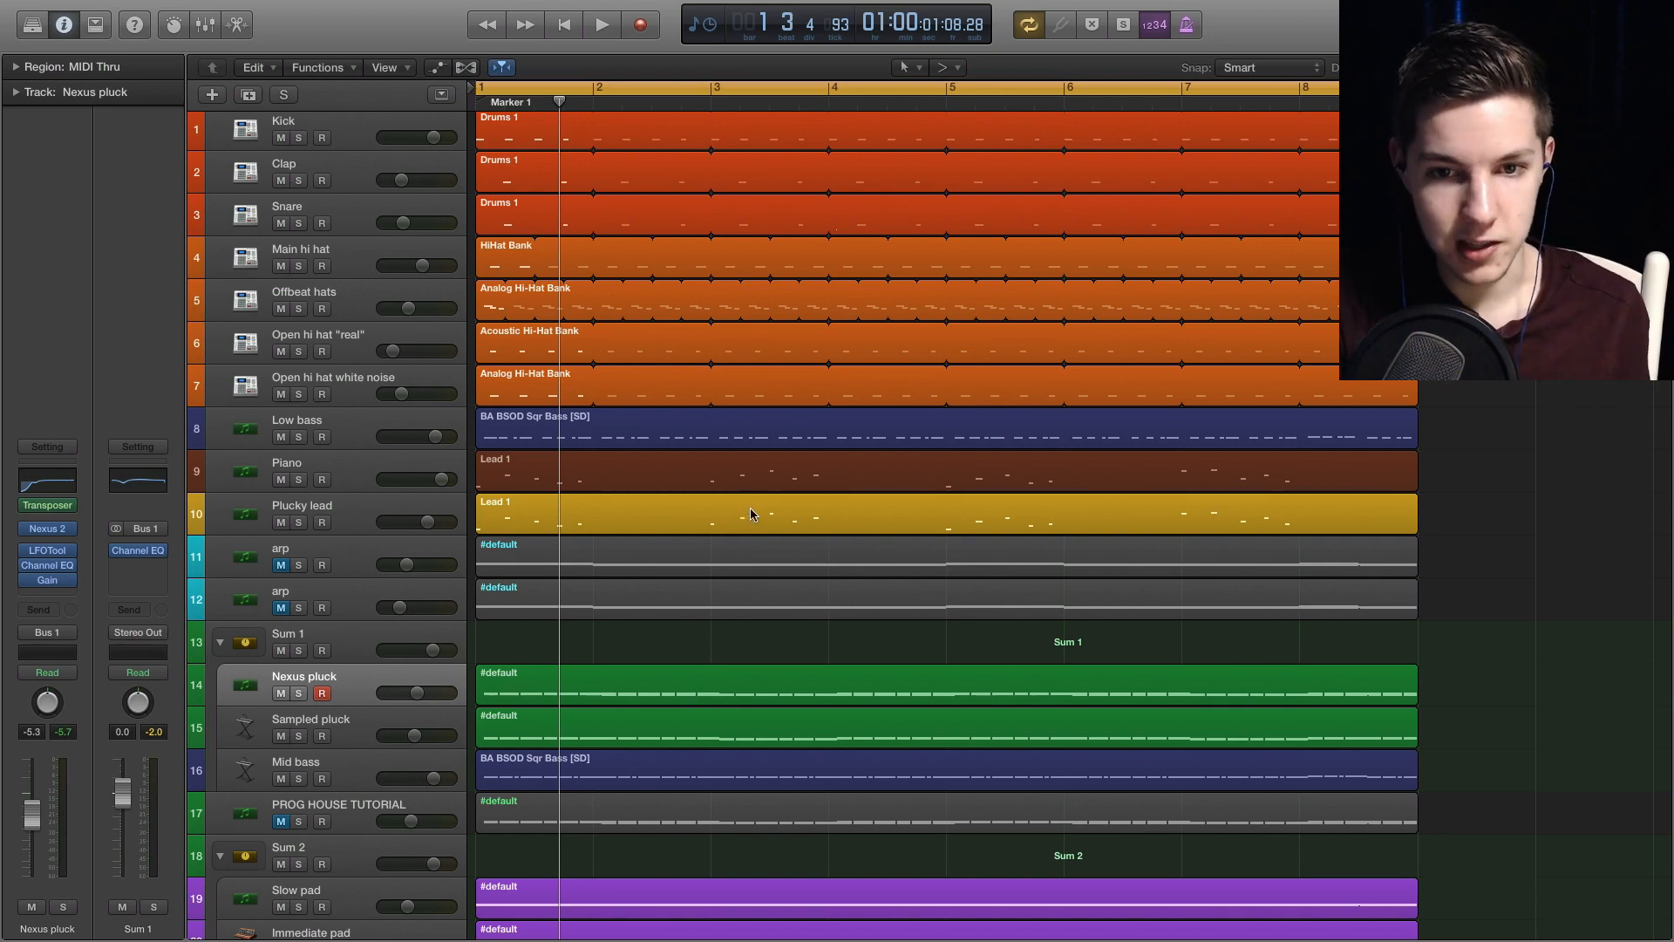
scroll(745, 523, up, 1)
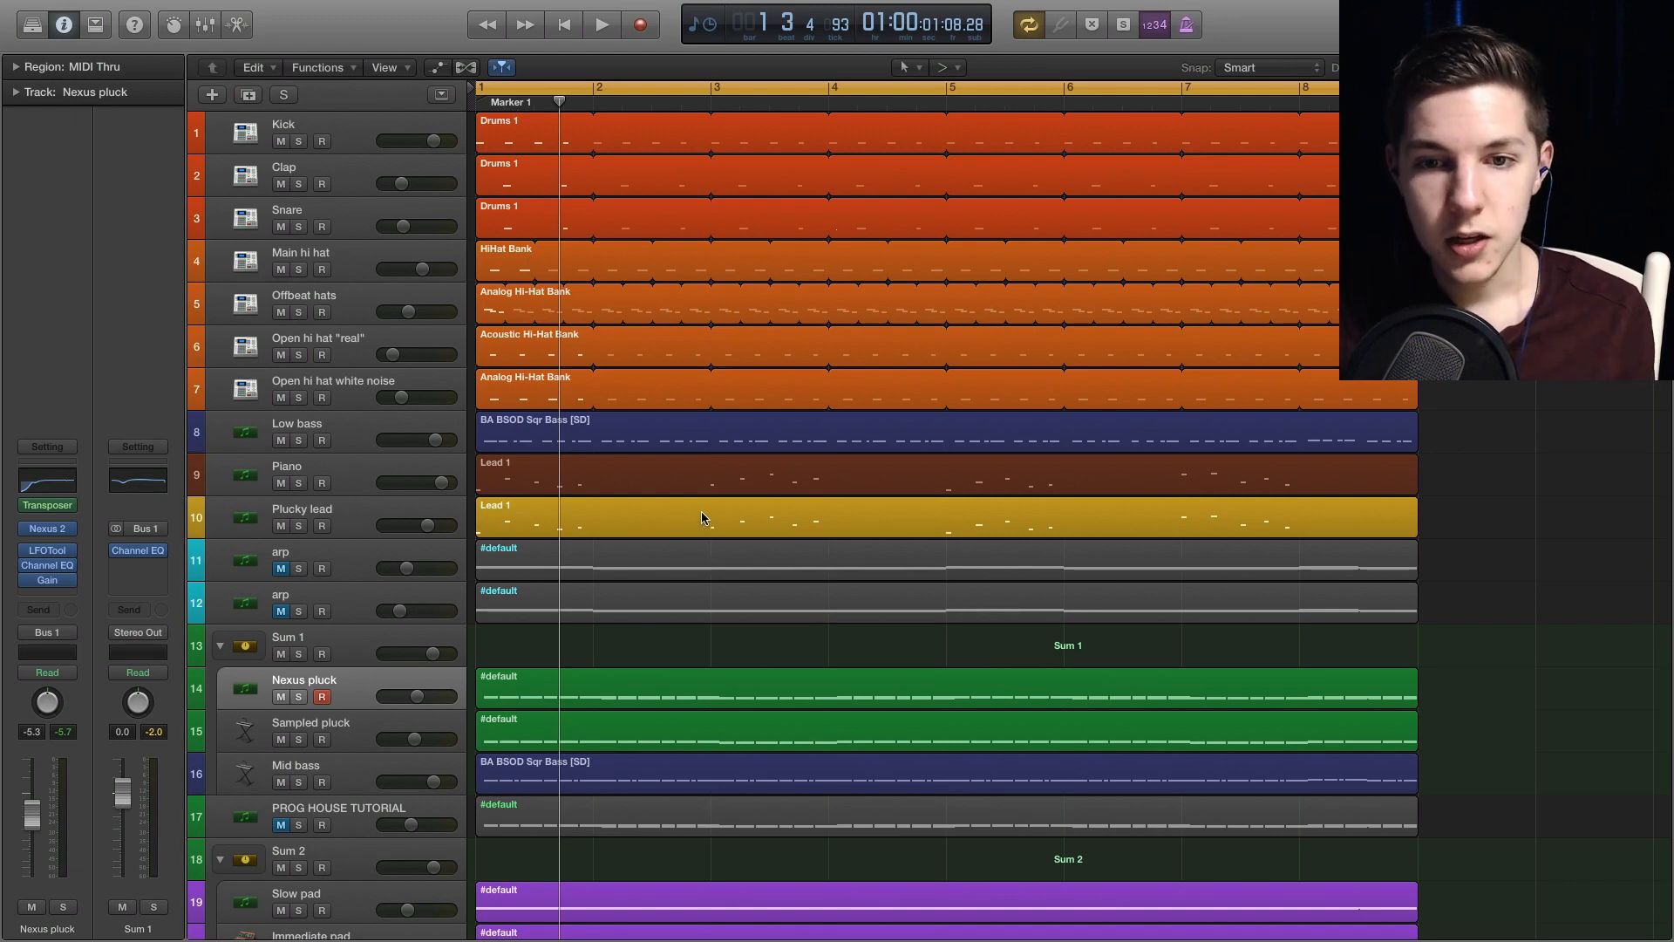
scroll(701, 511, down, 5)
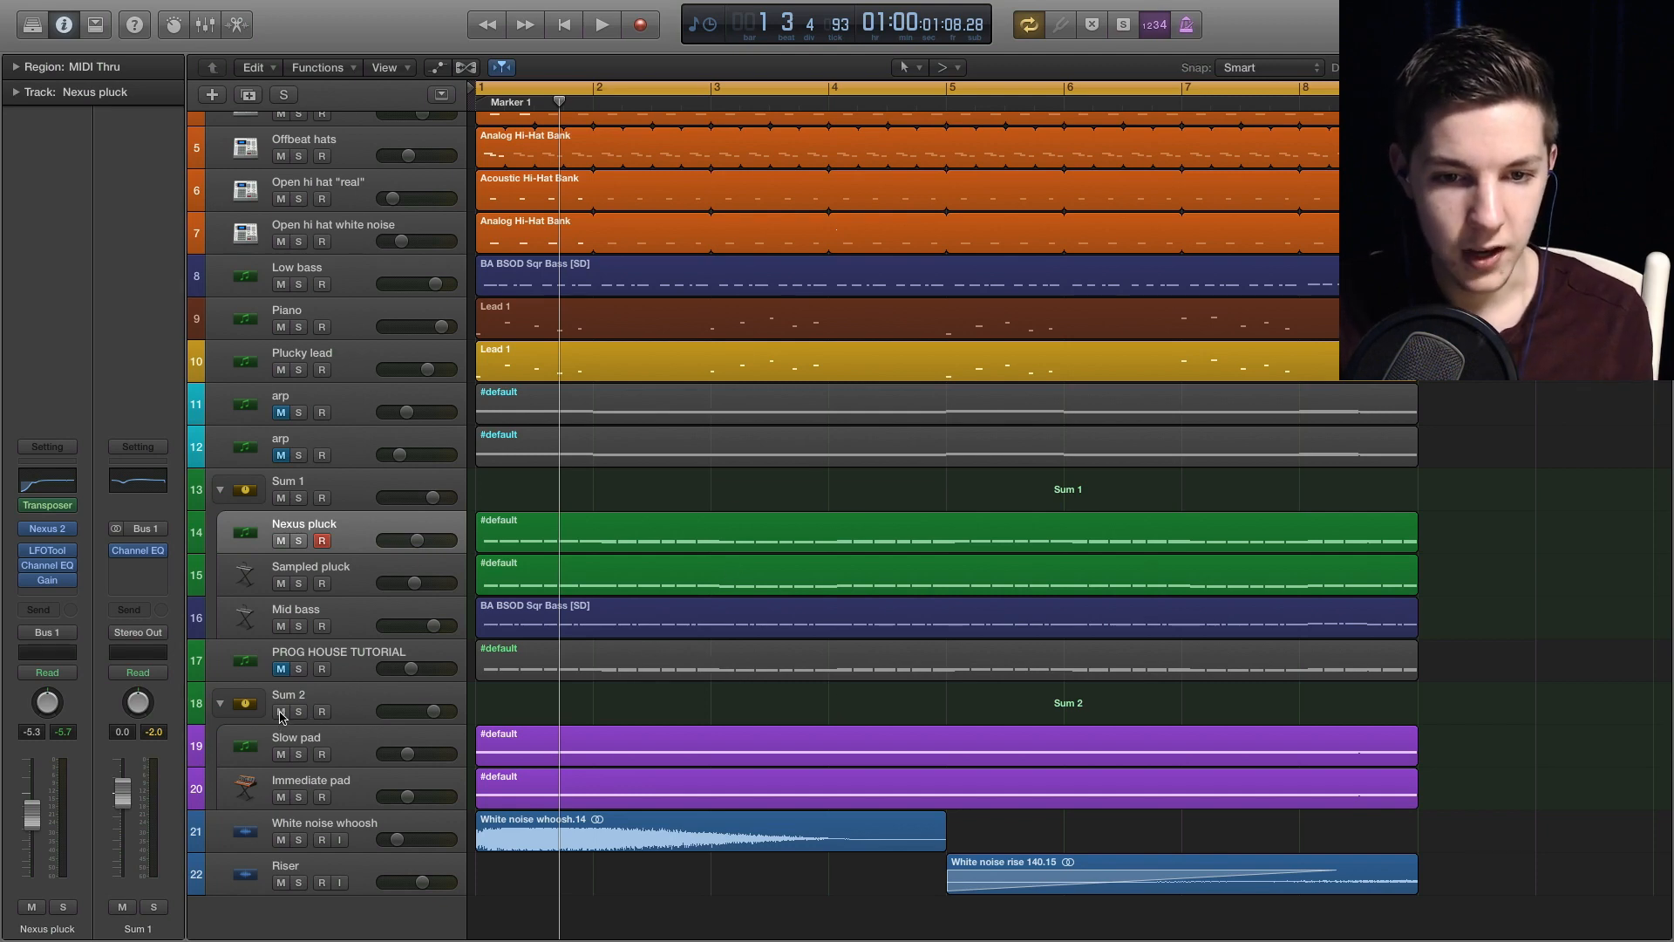
drag(281, 327, 280, 370)
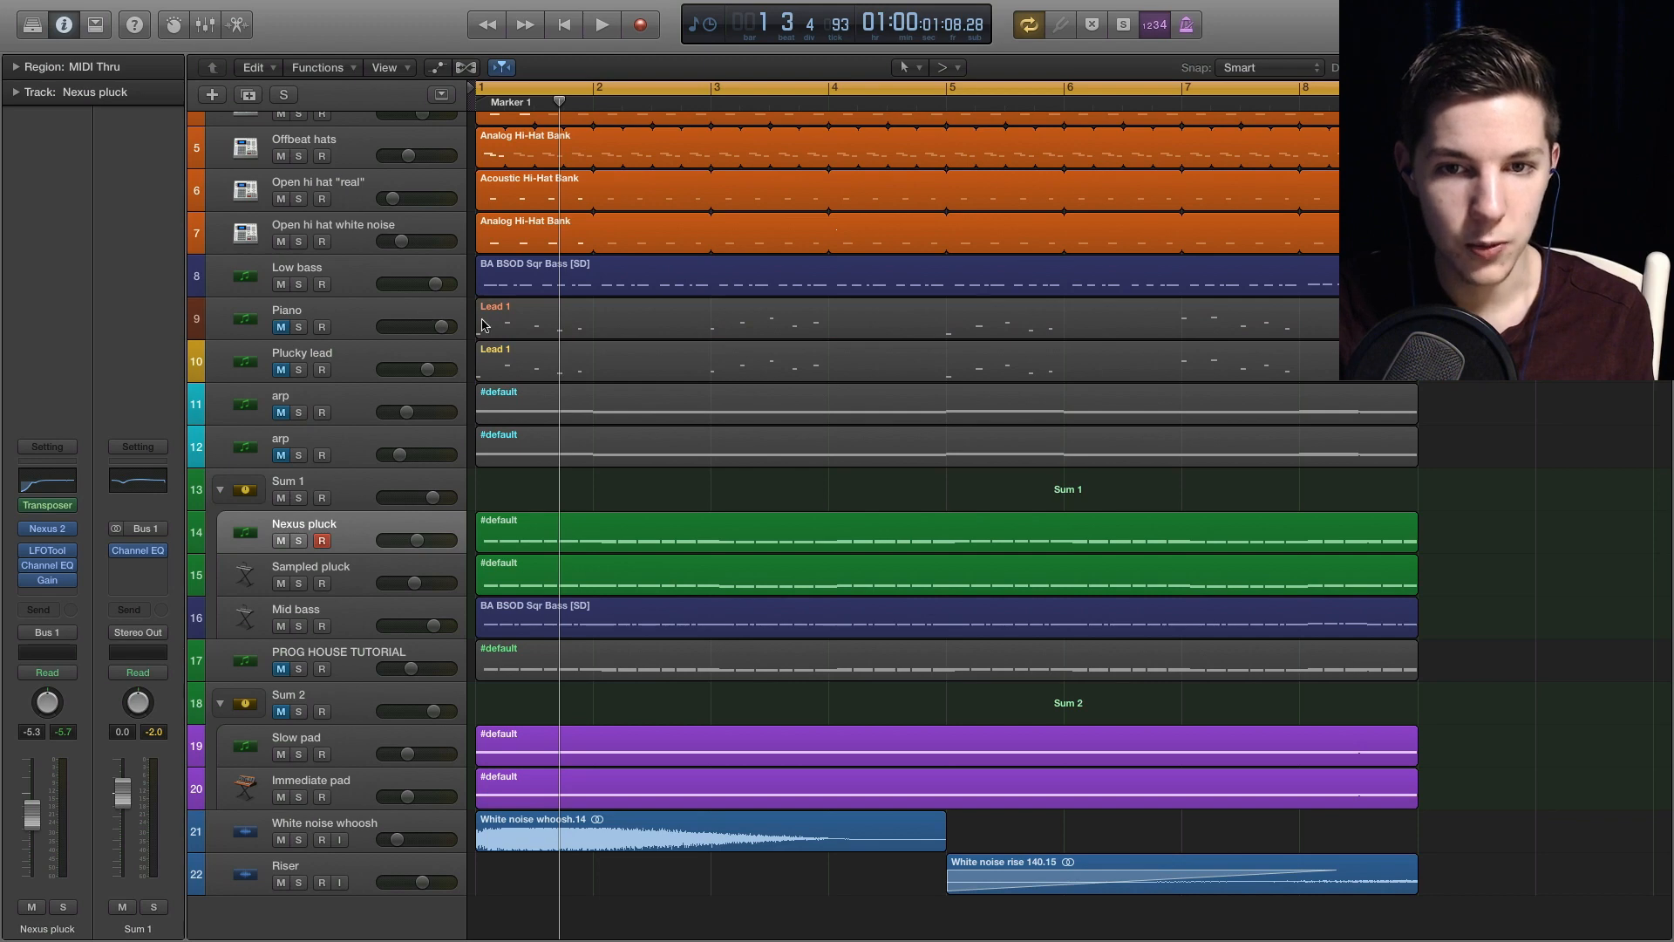
key(space)
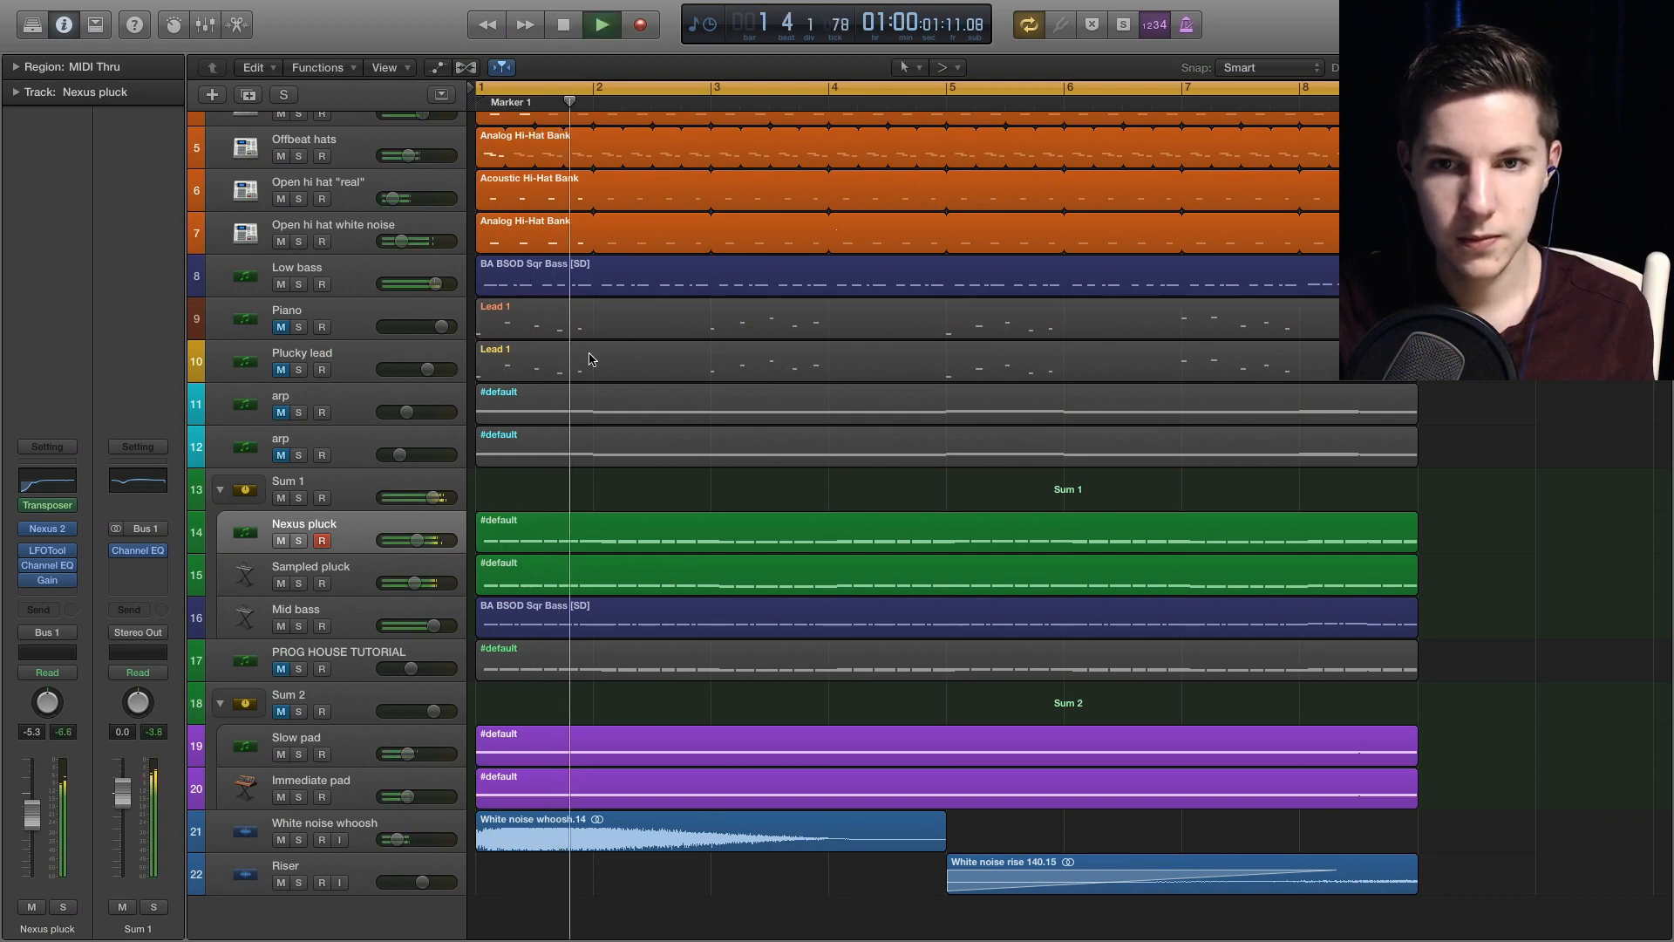
- Mute both open hi-hat tracks during playback, keep the Main hi hat and Offbeat hats audible, and stop
scroll(277, 381, up, 3)
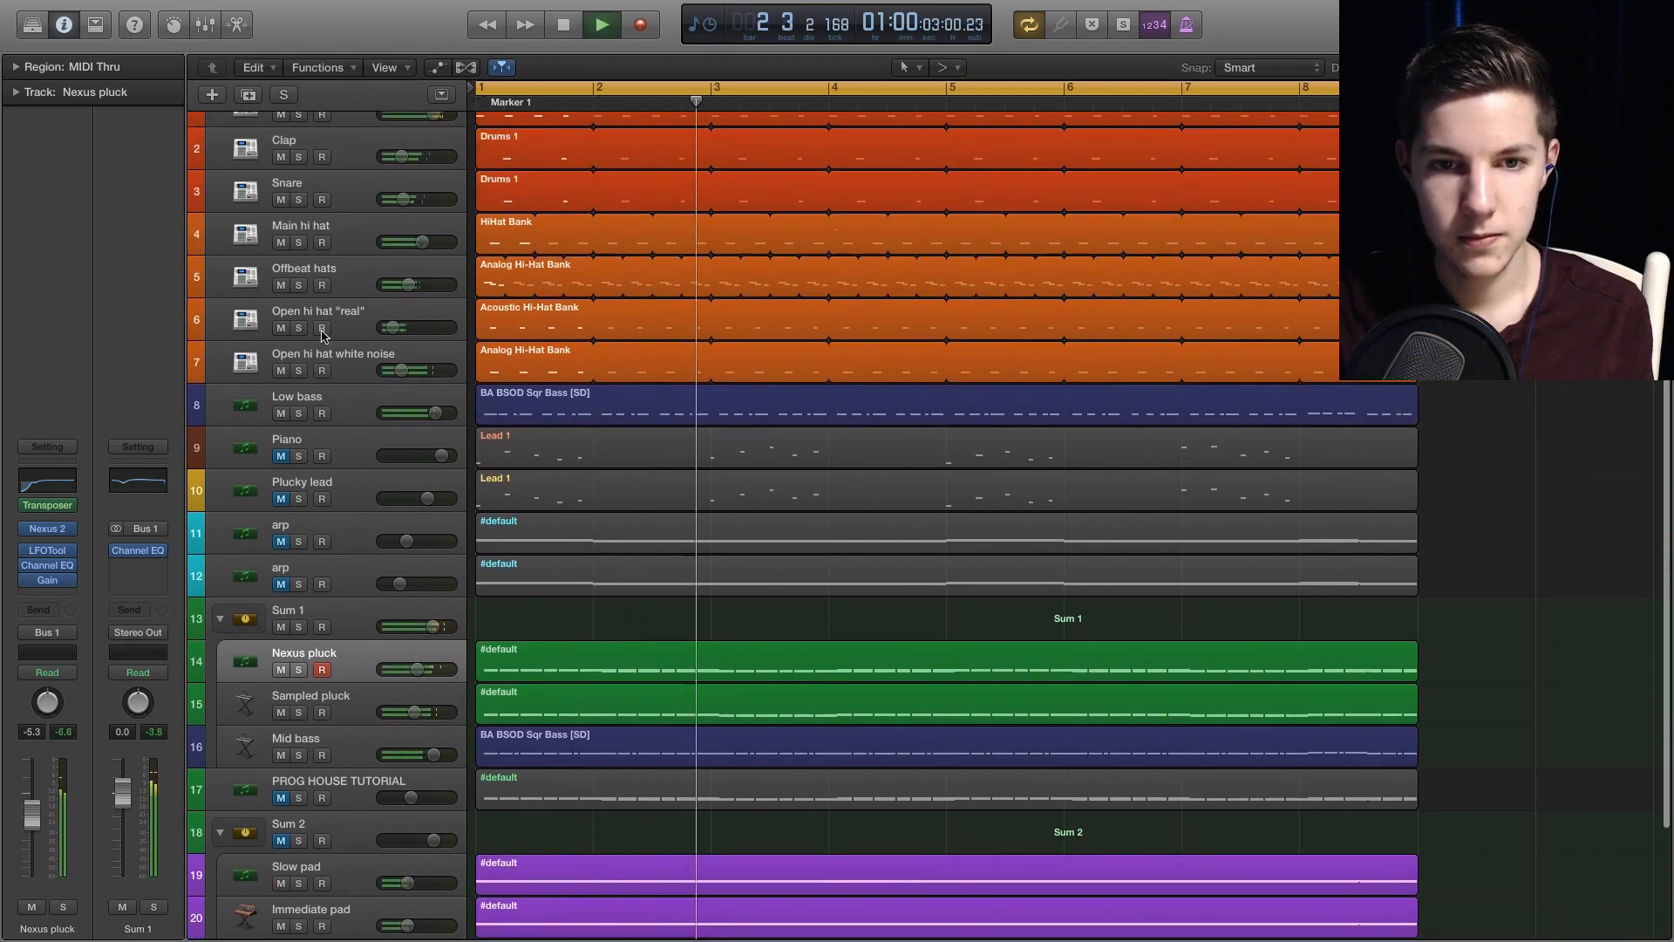
drag(280, 373, 279, 290)
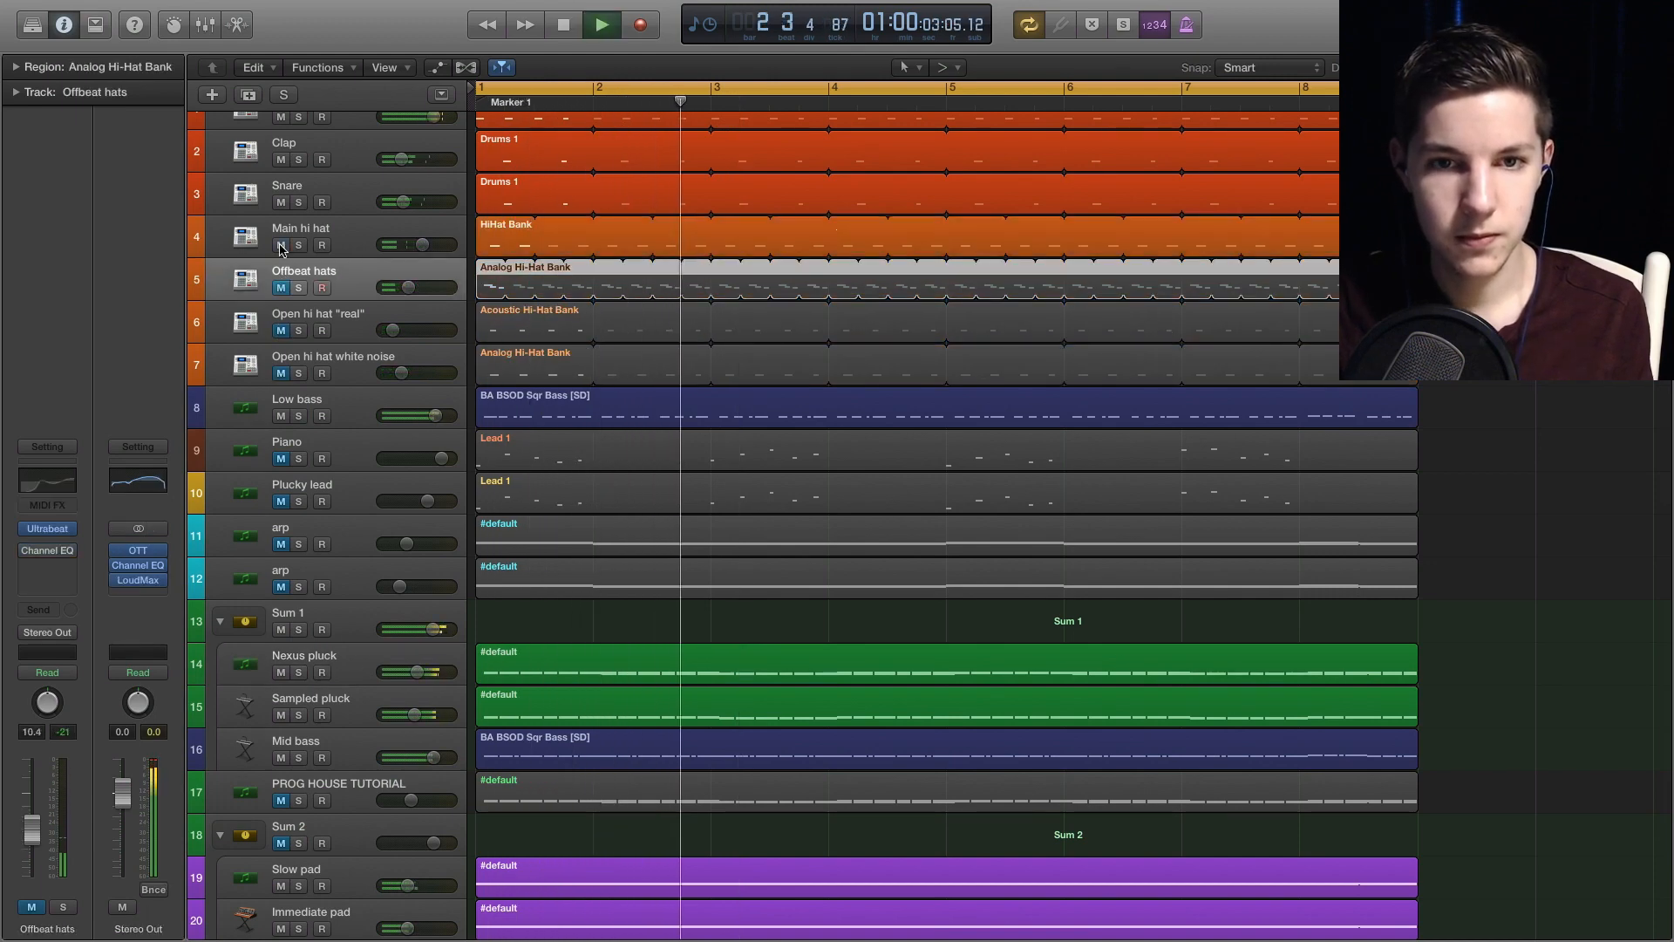
click(280, 291)
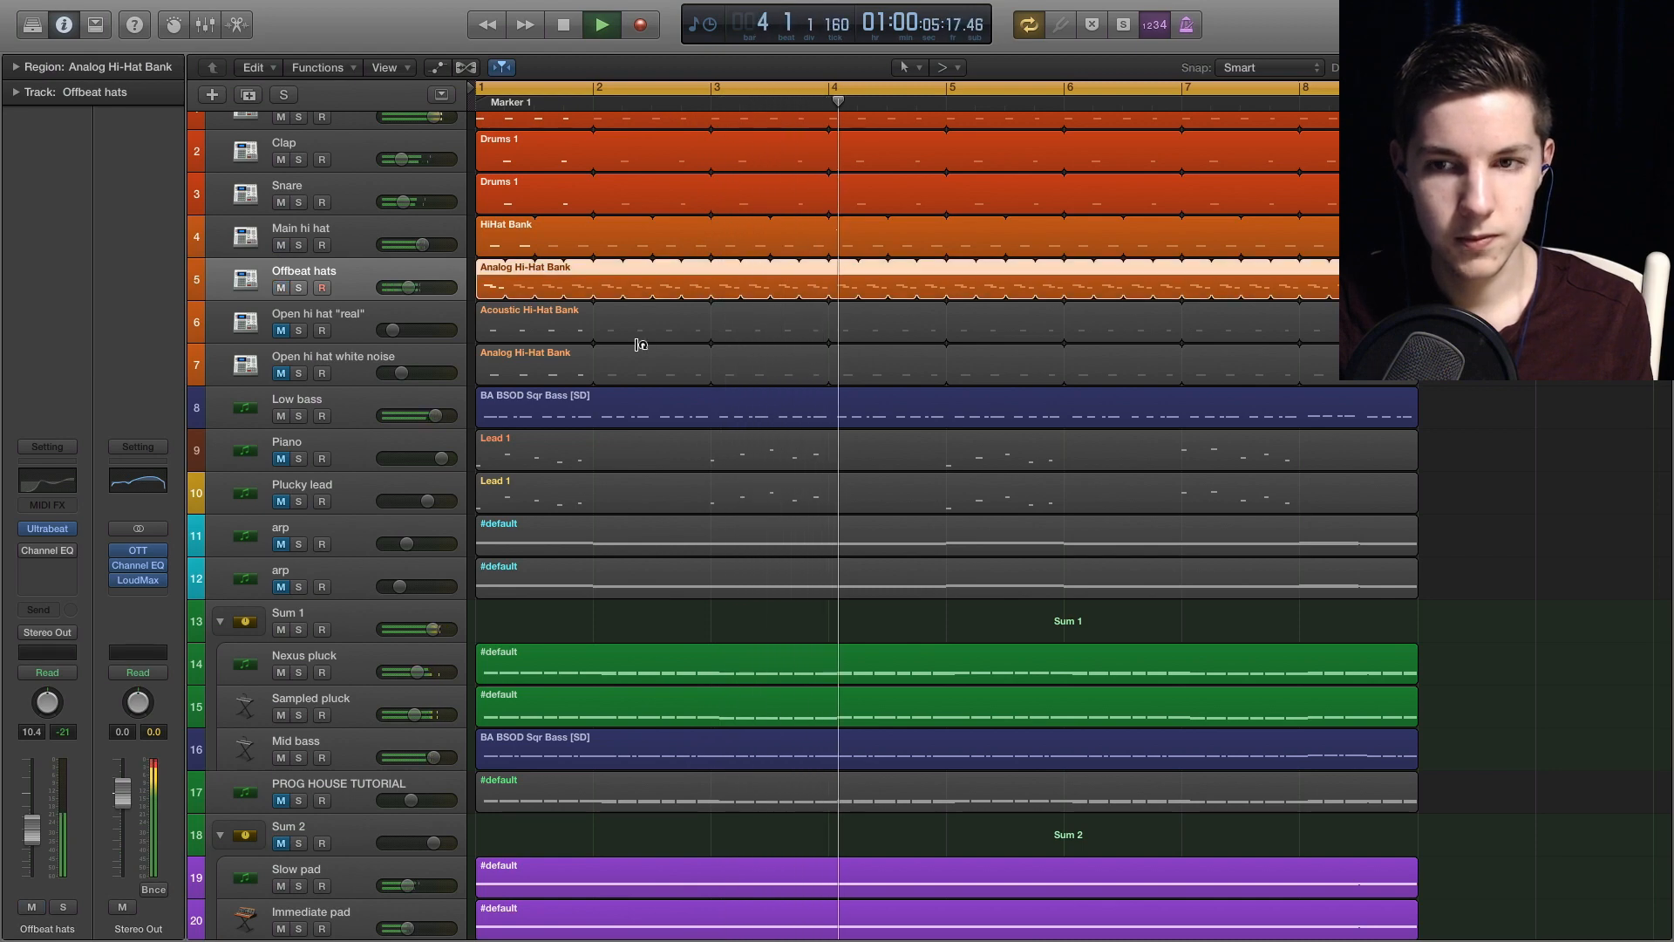
key(space)
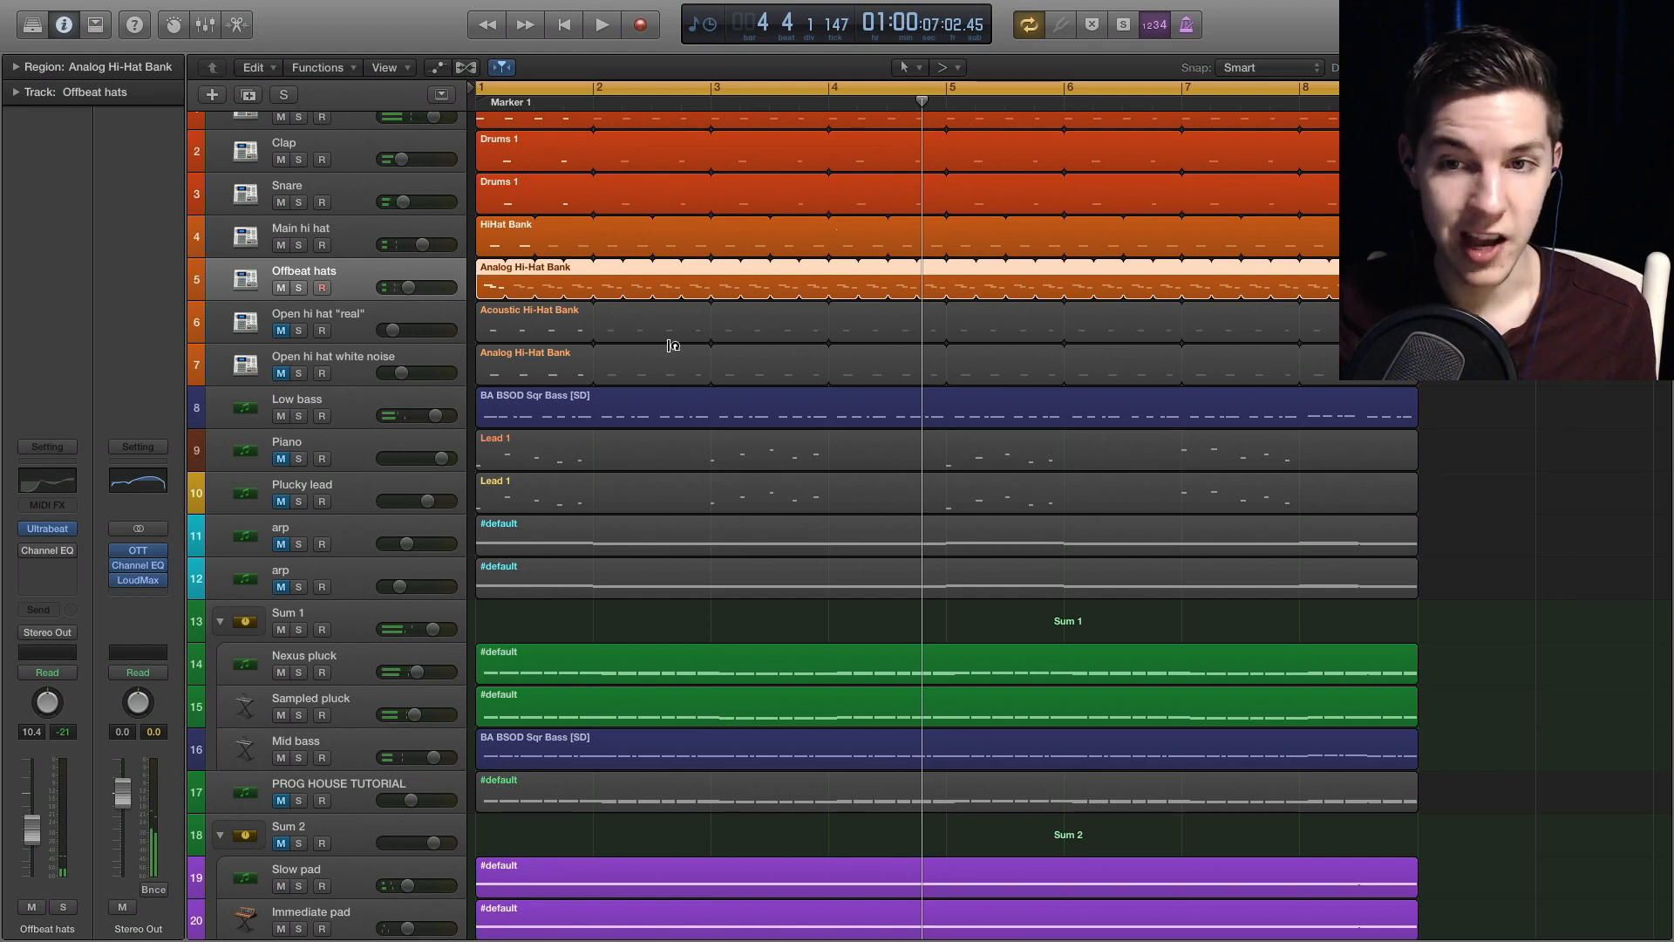
- Play the reduced mix again and unmute the "real" and white noise open hi-hat tracks
scroll(803, 353, up, 2)
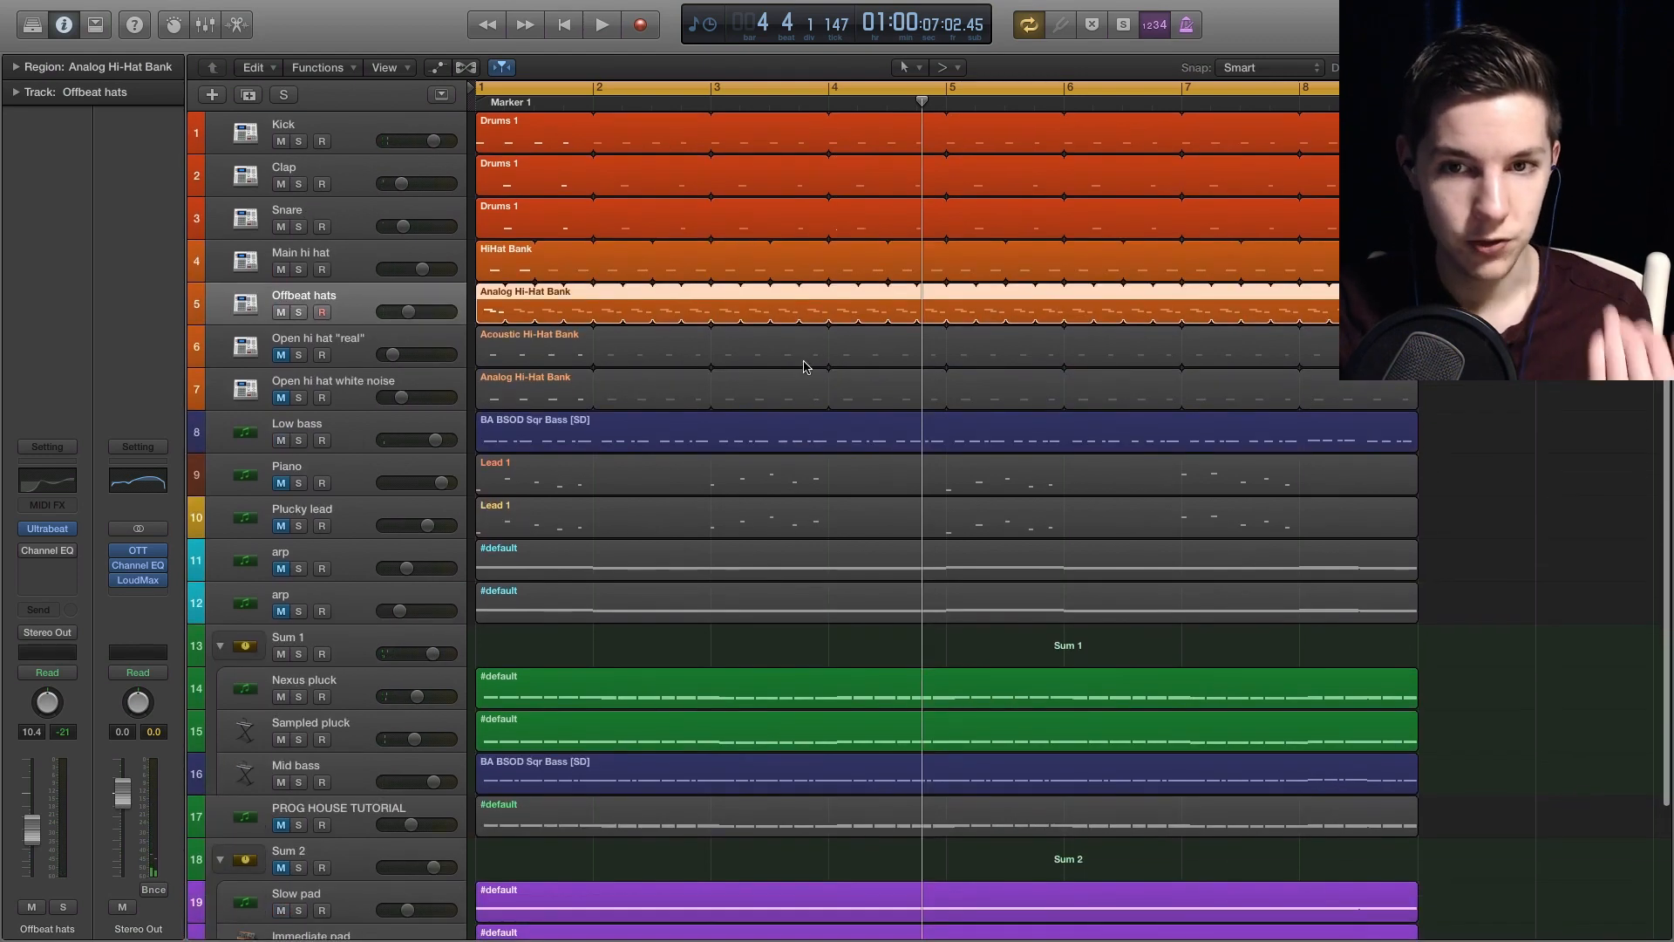
scroll(767, 373, down, 2)
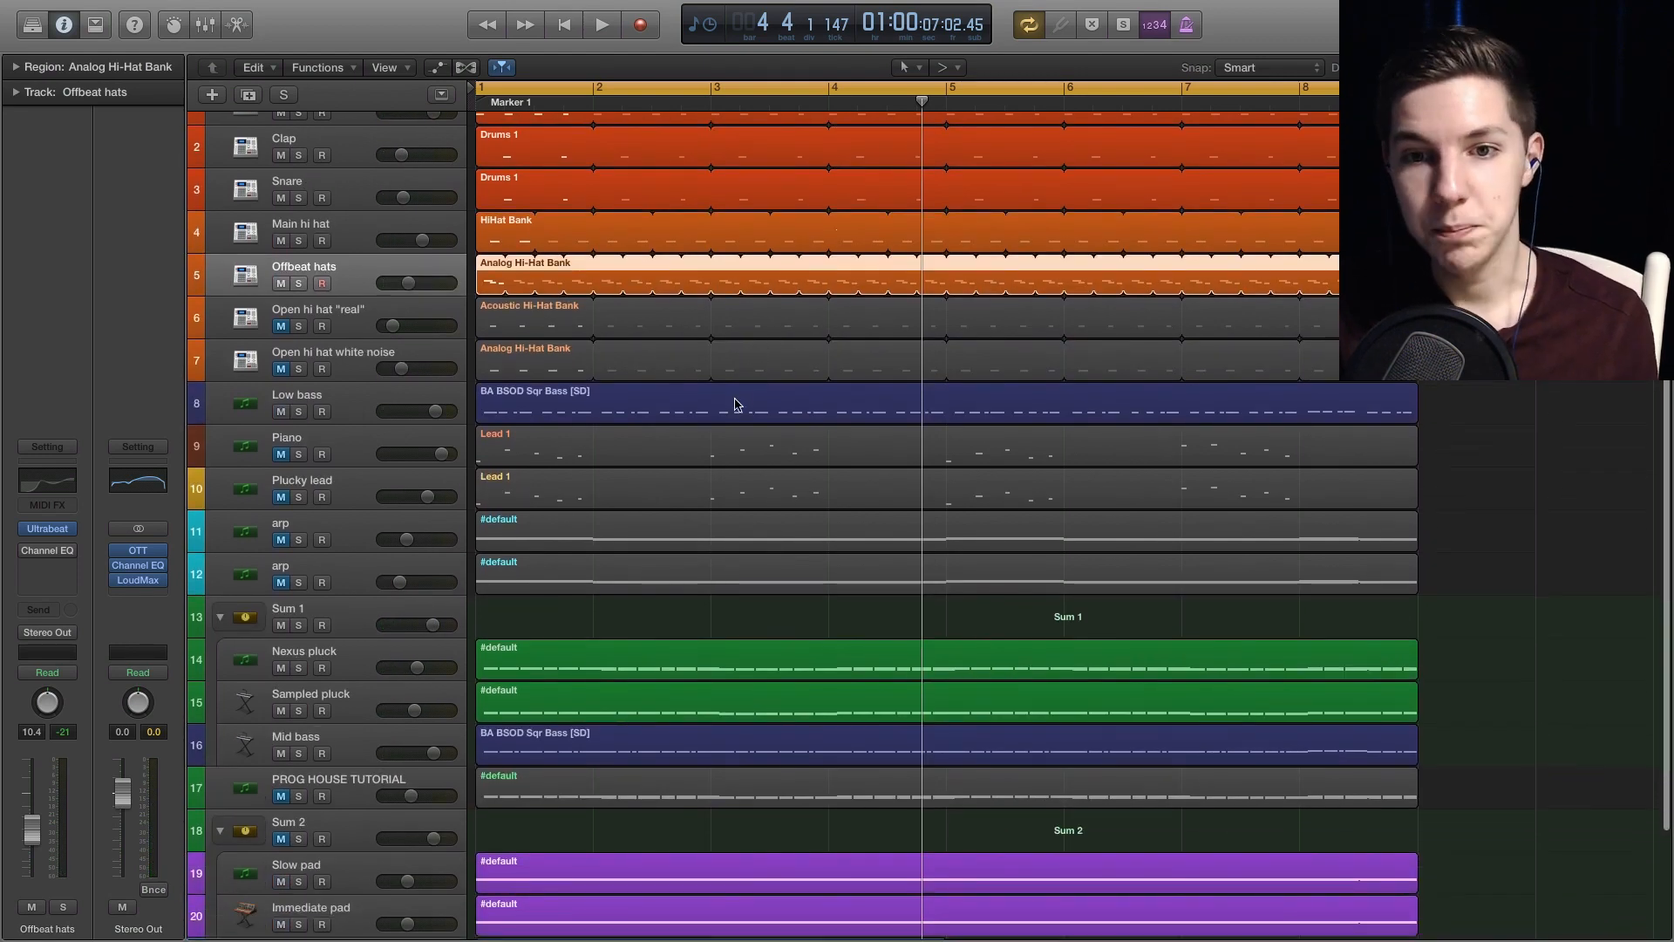
key(space)
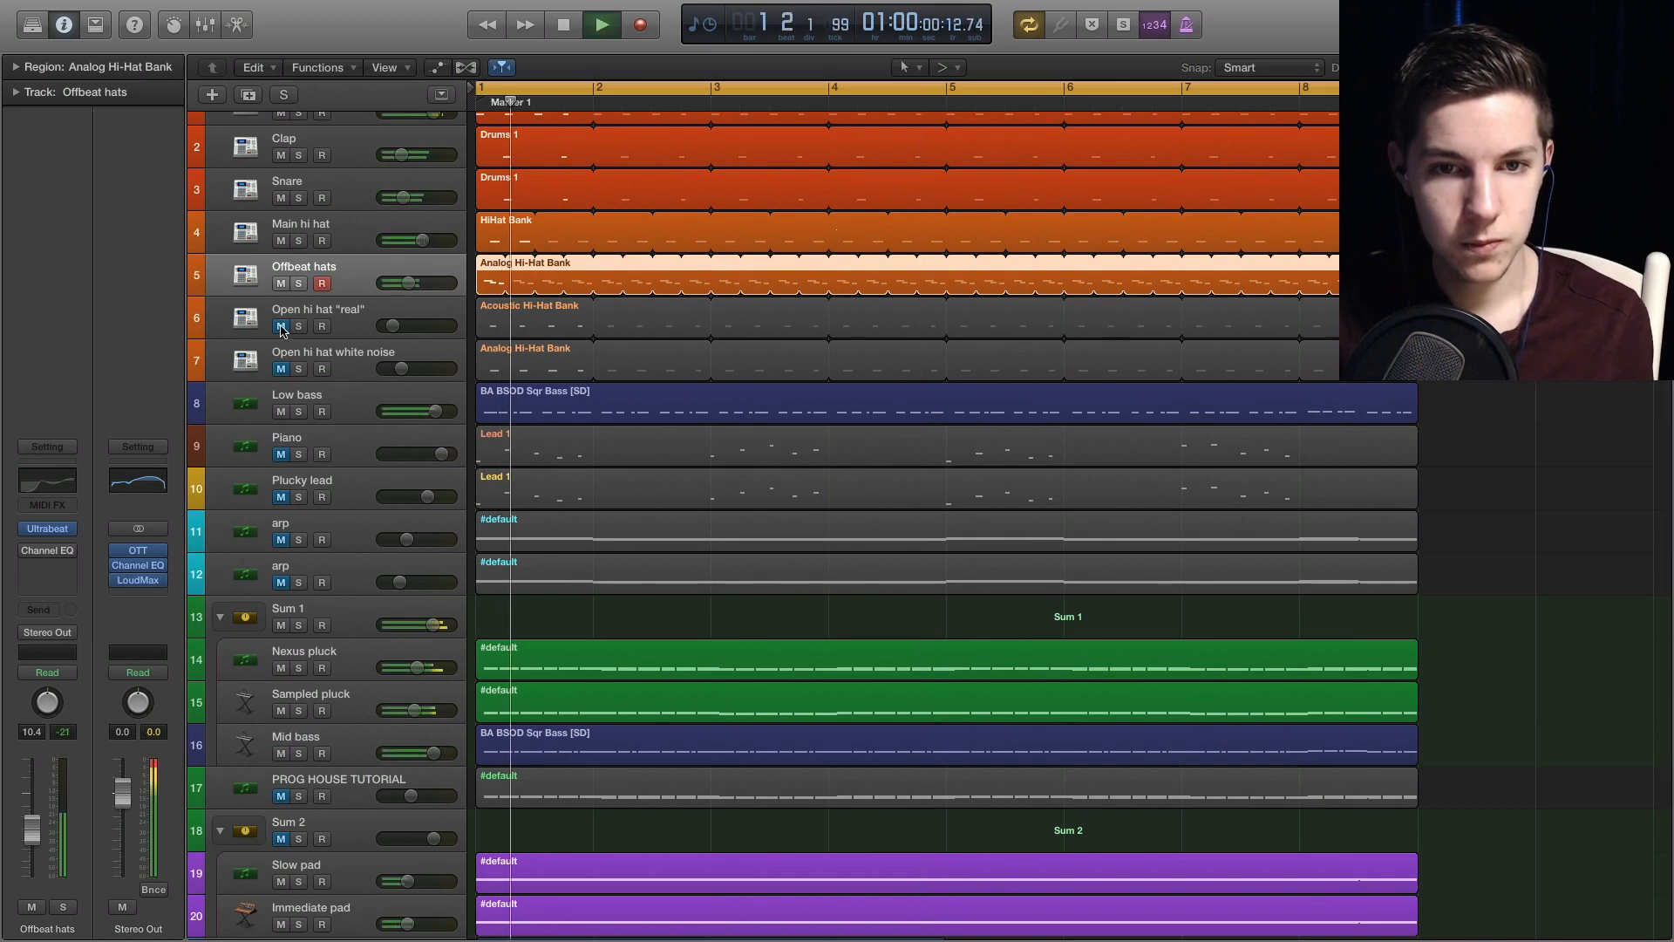
click(281, 325)
click(281, 368)
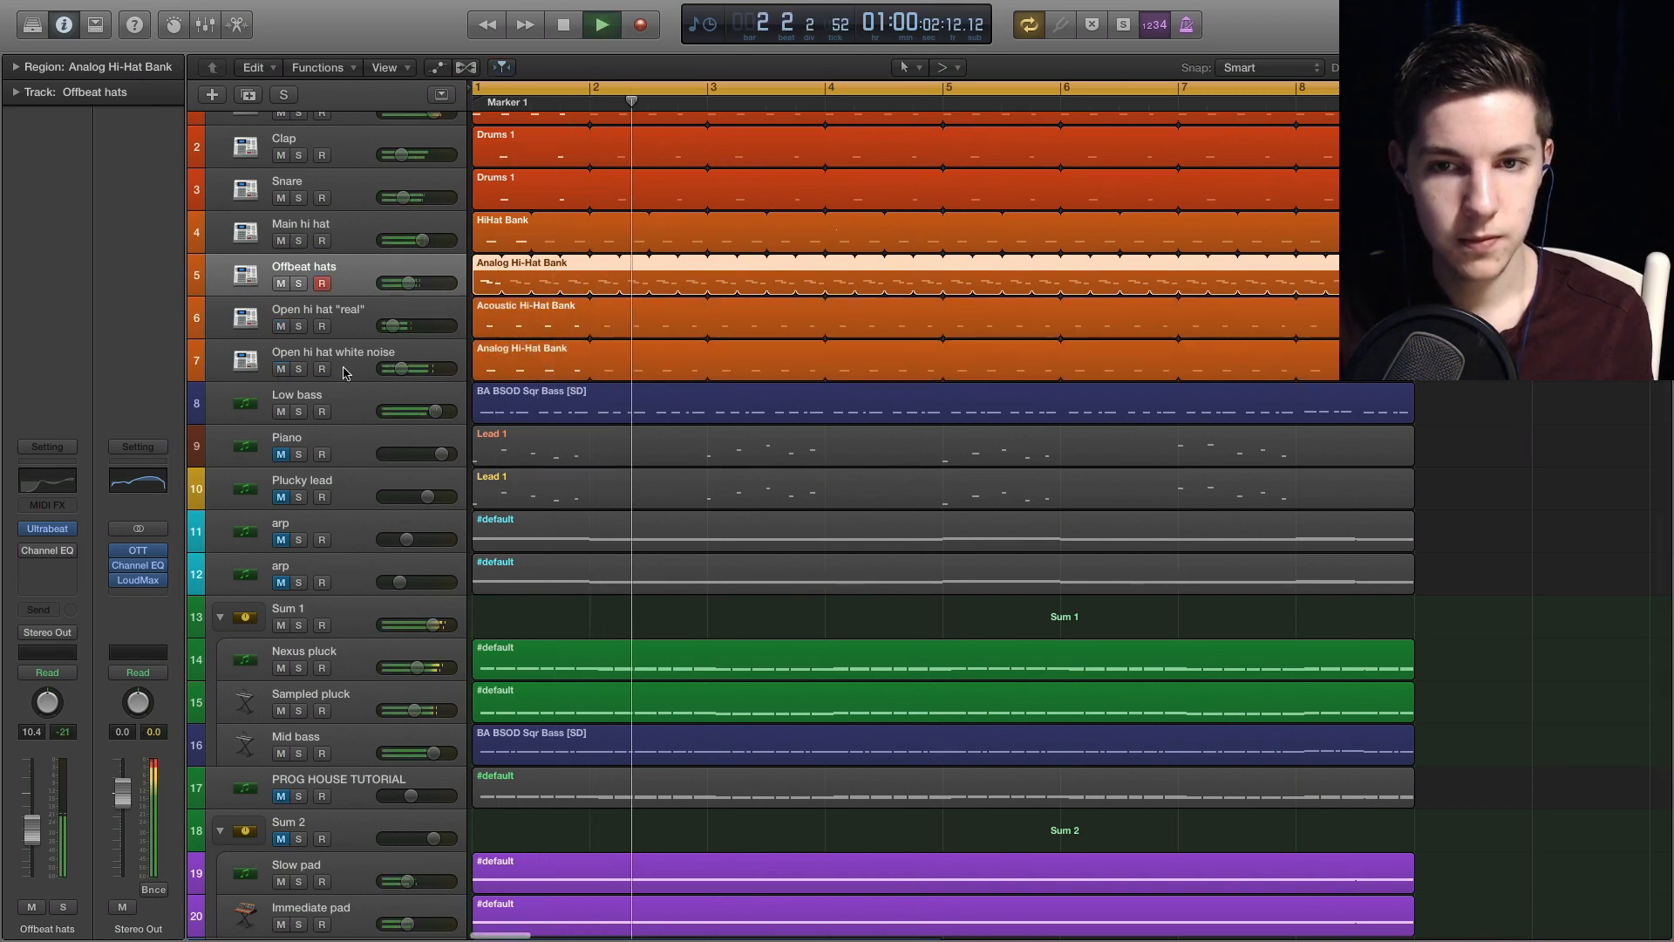
- Select the Sum 2 pad stack and unmute it during playback
scroll(672, 419, left, 1)
scroll(636, 430, down, 6)
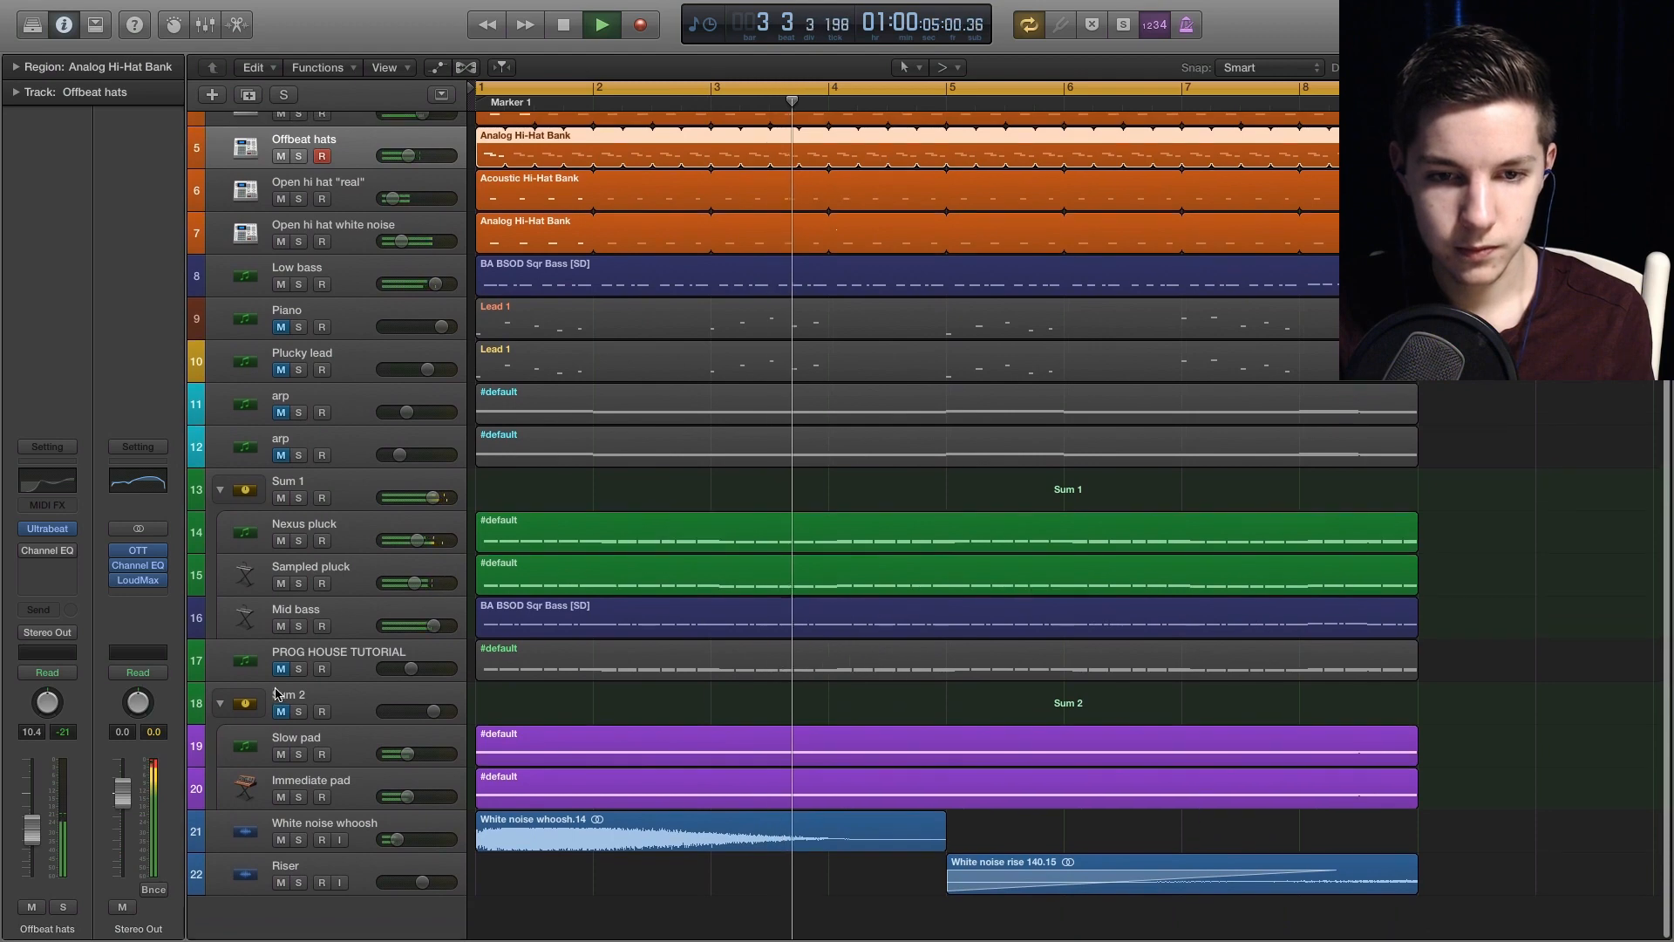
click(276, 694)
click(281, 712)
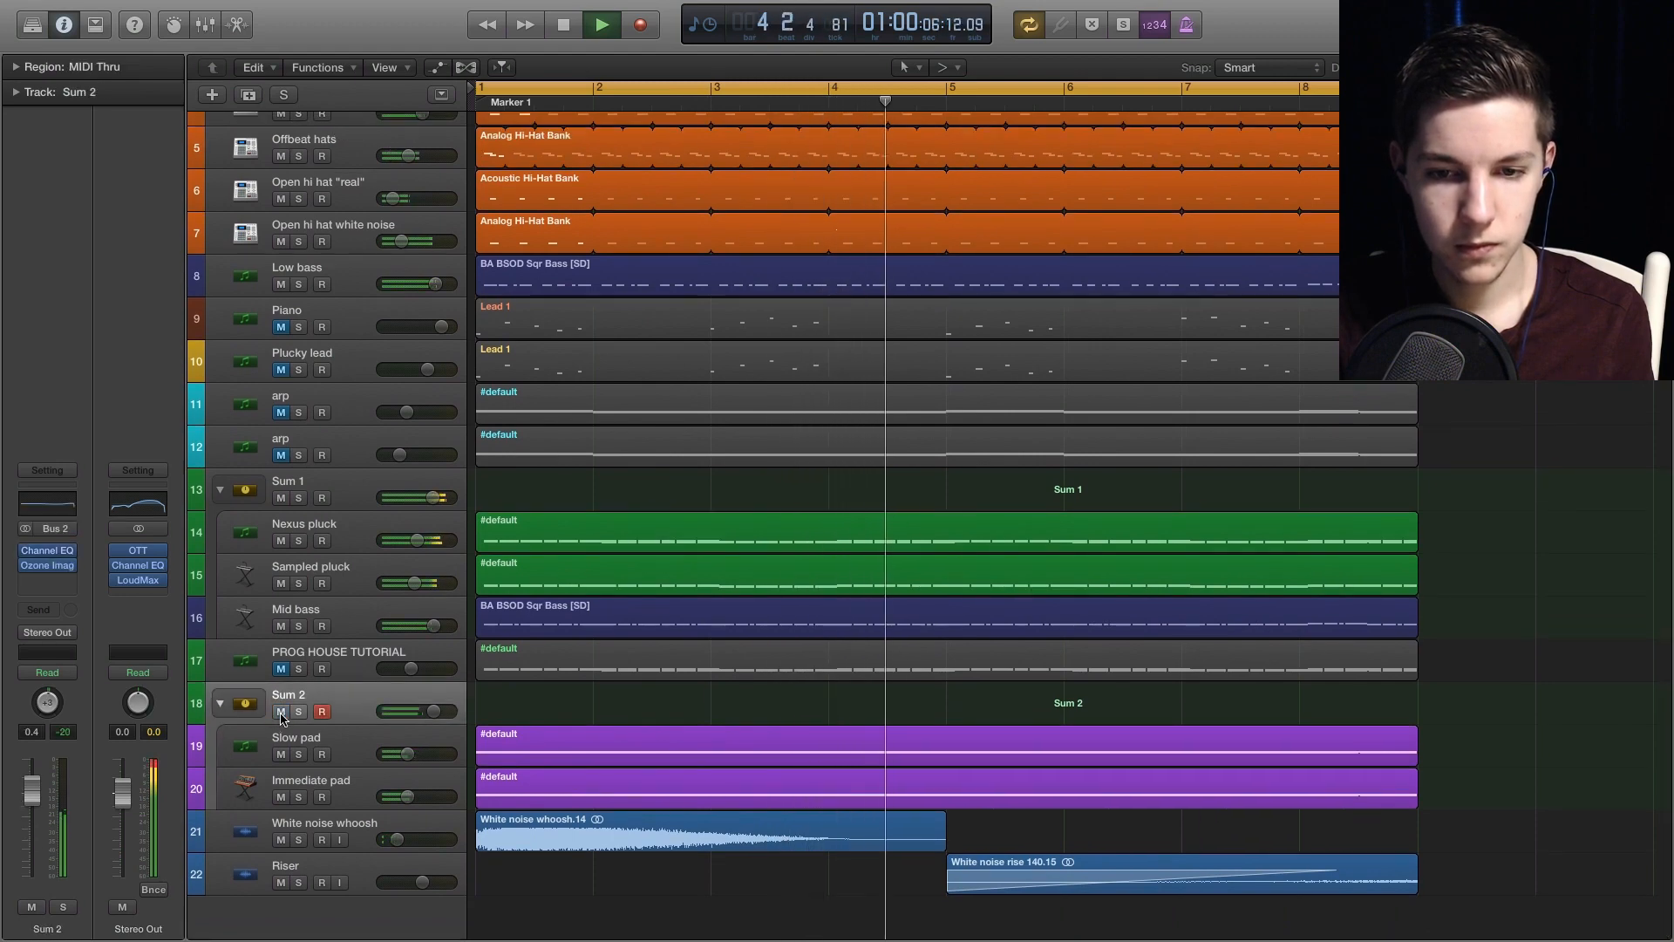
- Stop playback, unmute the Piano and Plucky lead tracks, play the mix with them from the start, and stop
scroll(295, 375, up, 3)
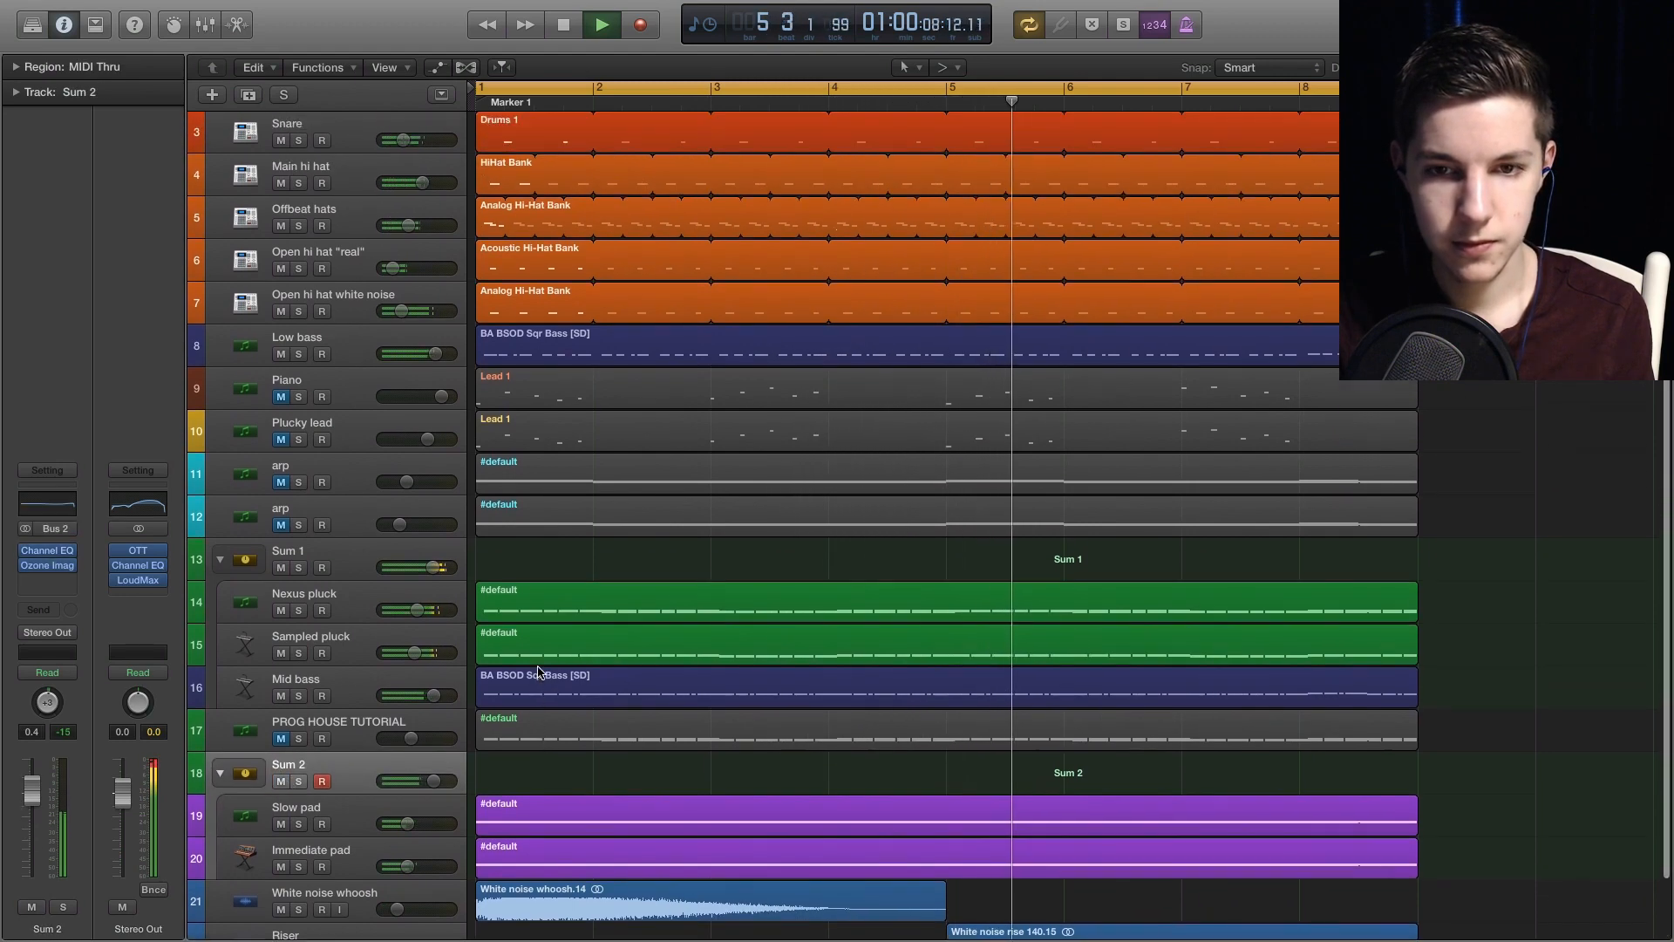
key(space)
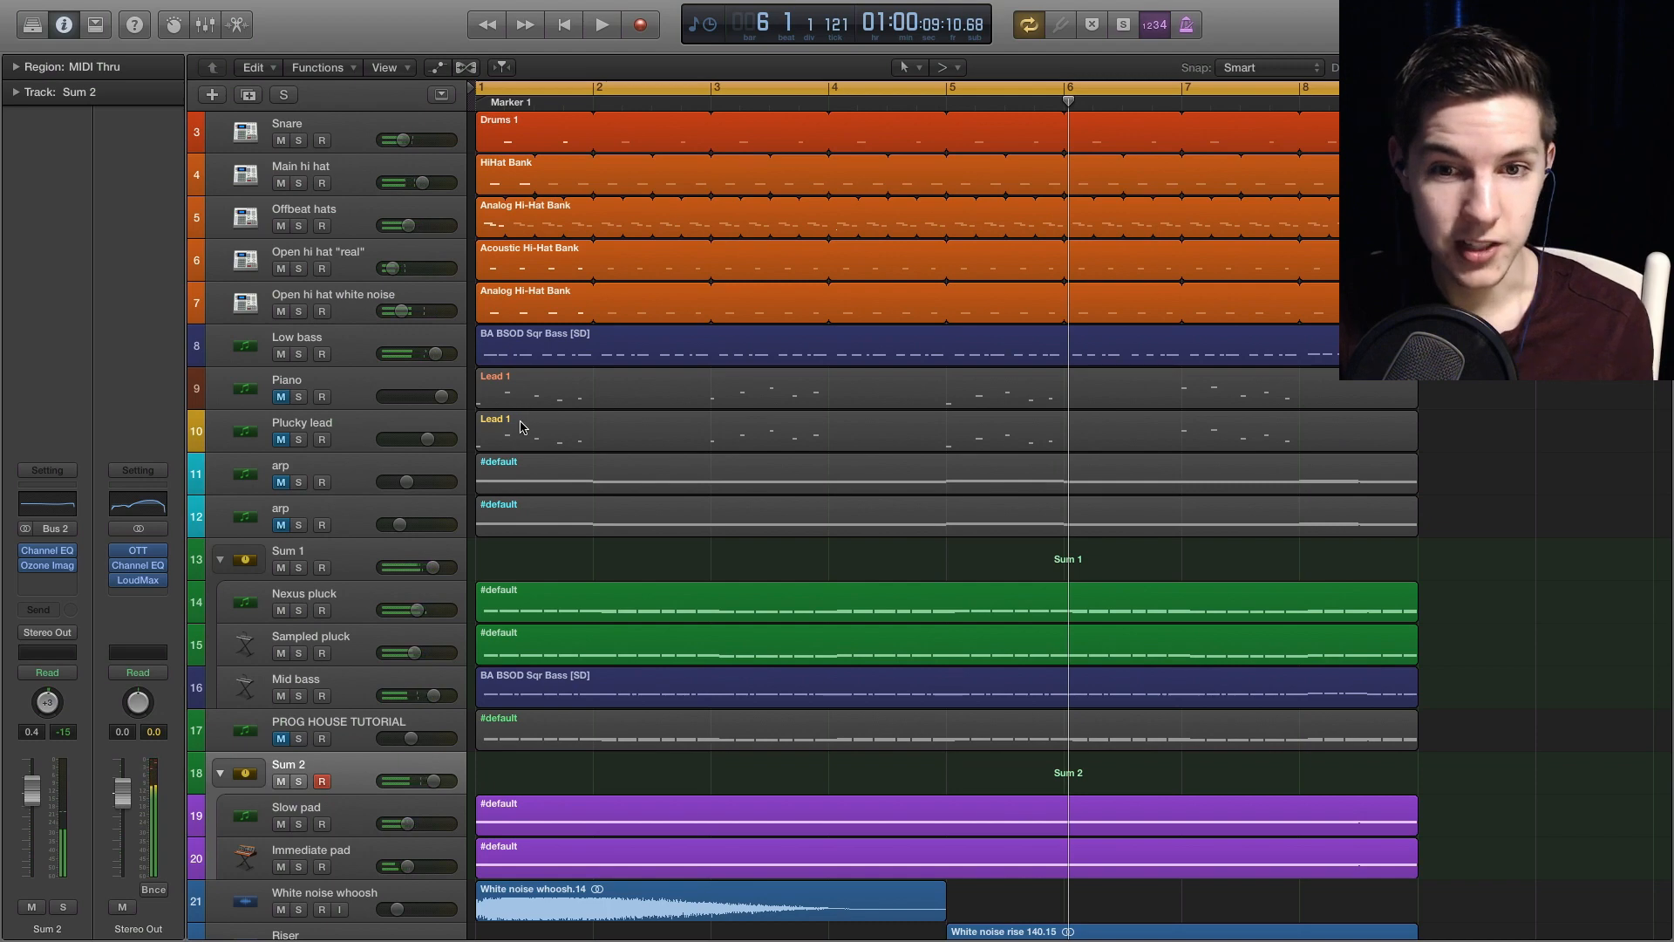
click(280, 396)
click(281, 438)
key(space)
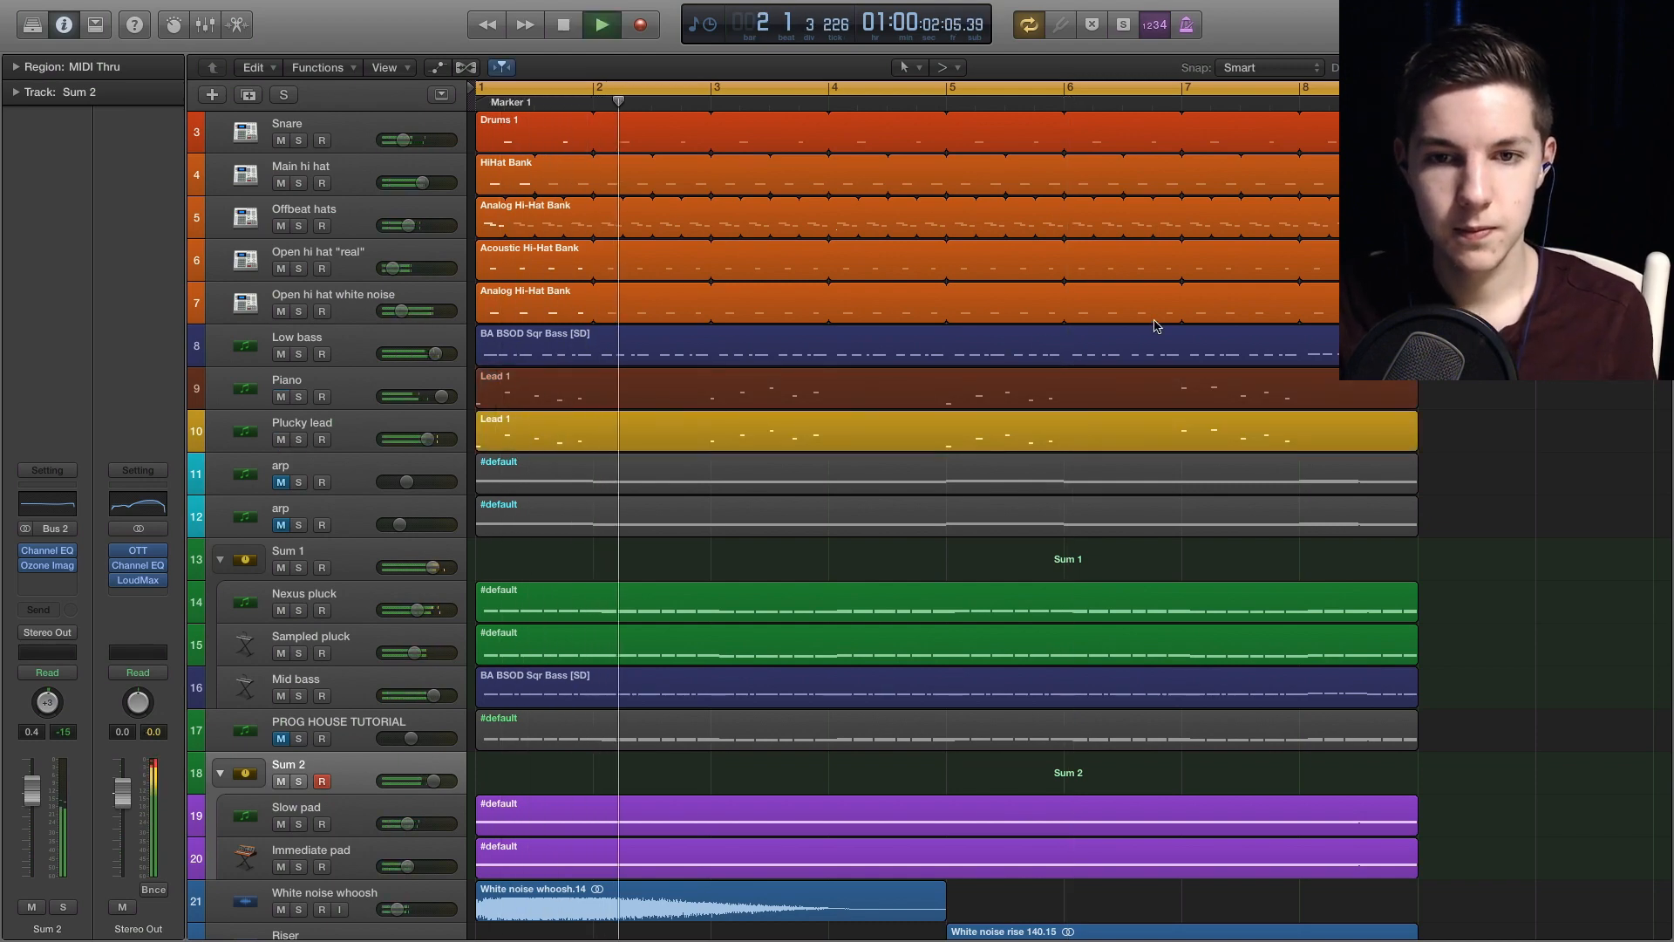
key(space)
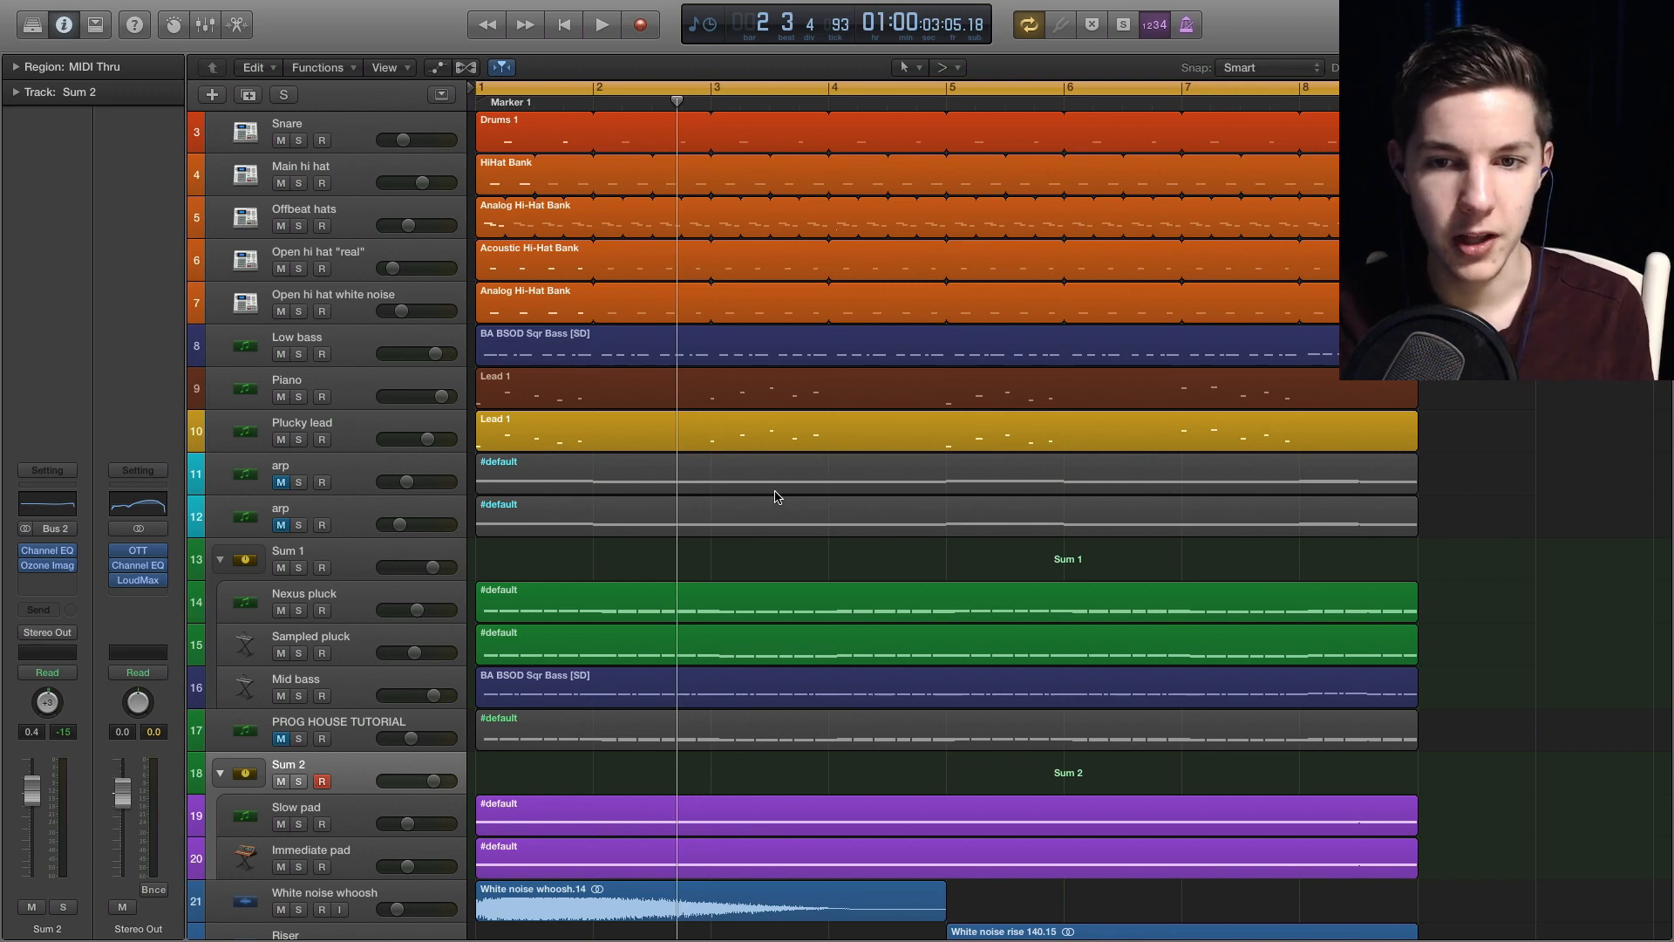
- Mute the Piano and Plucky lead tracks, unmute both arp tracks, and play the mix briefly
key(super+Left)
scroll(800, 433, down, 2)
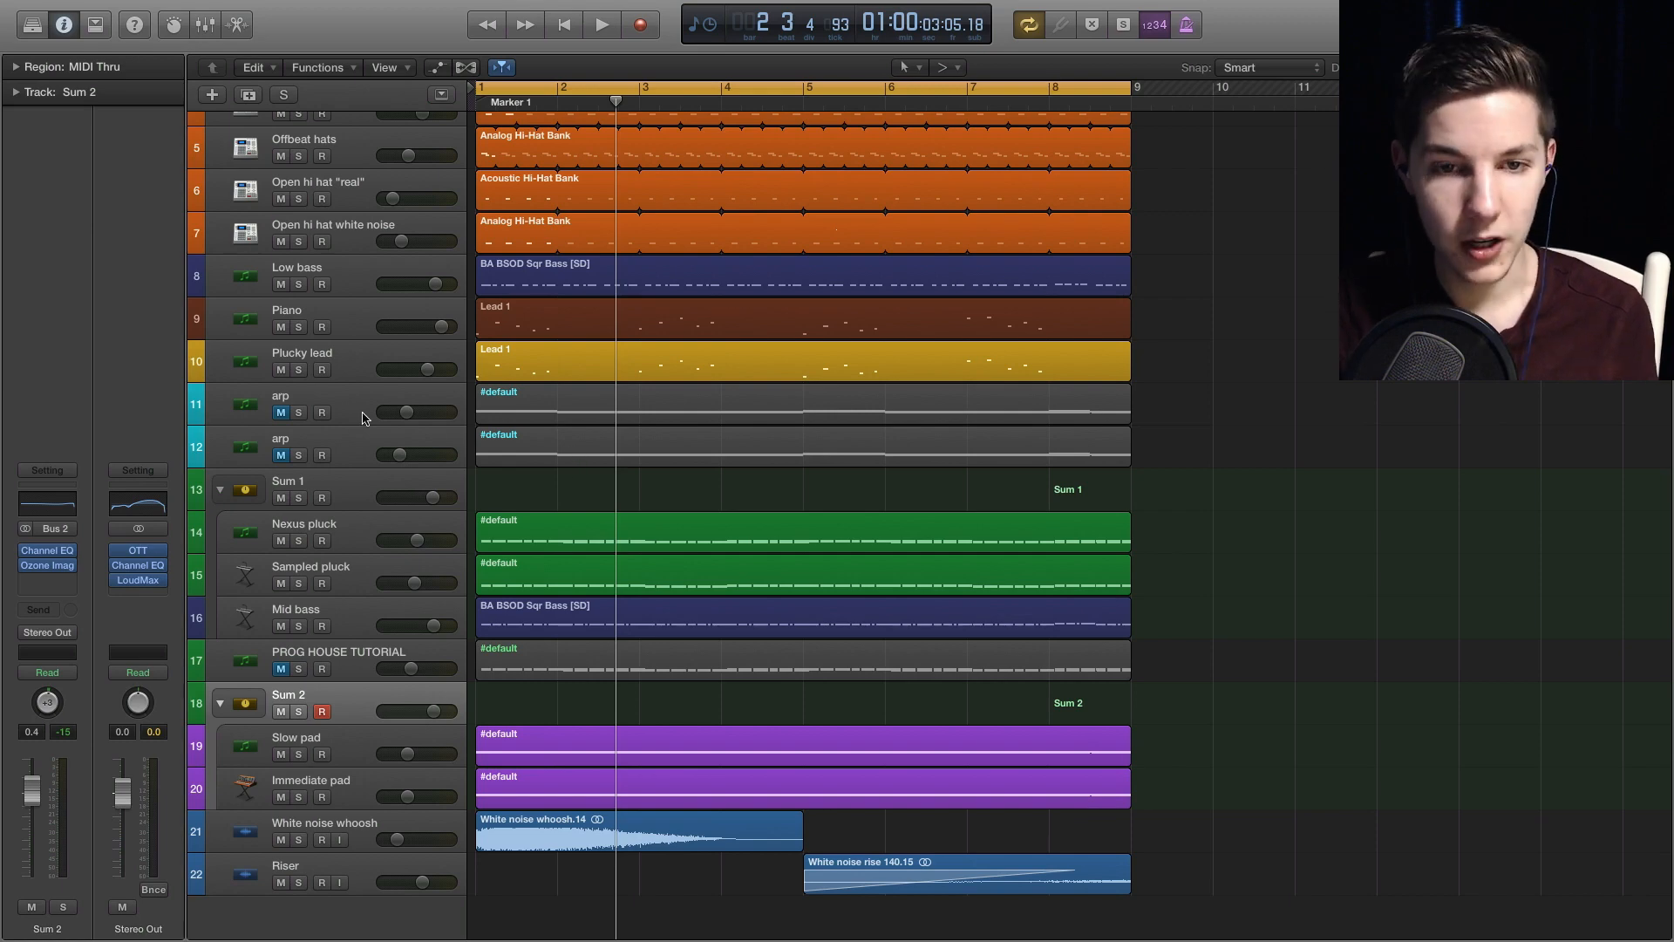
click(280, 370)
click(280, 327)
click(281, 412)
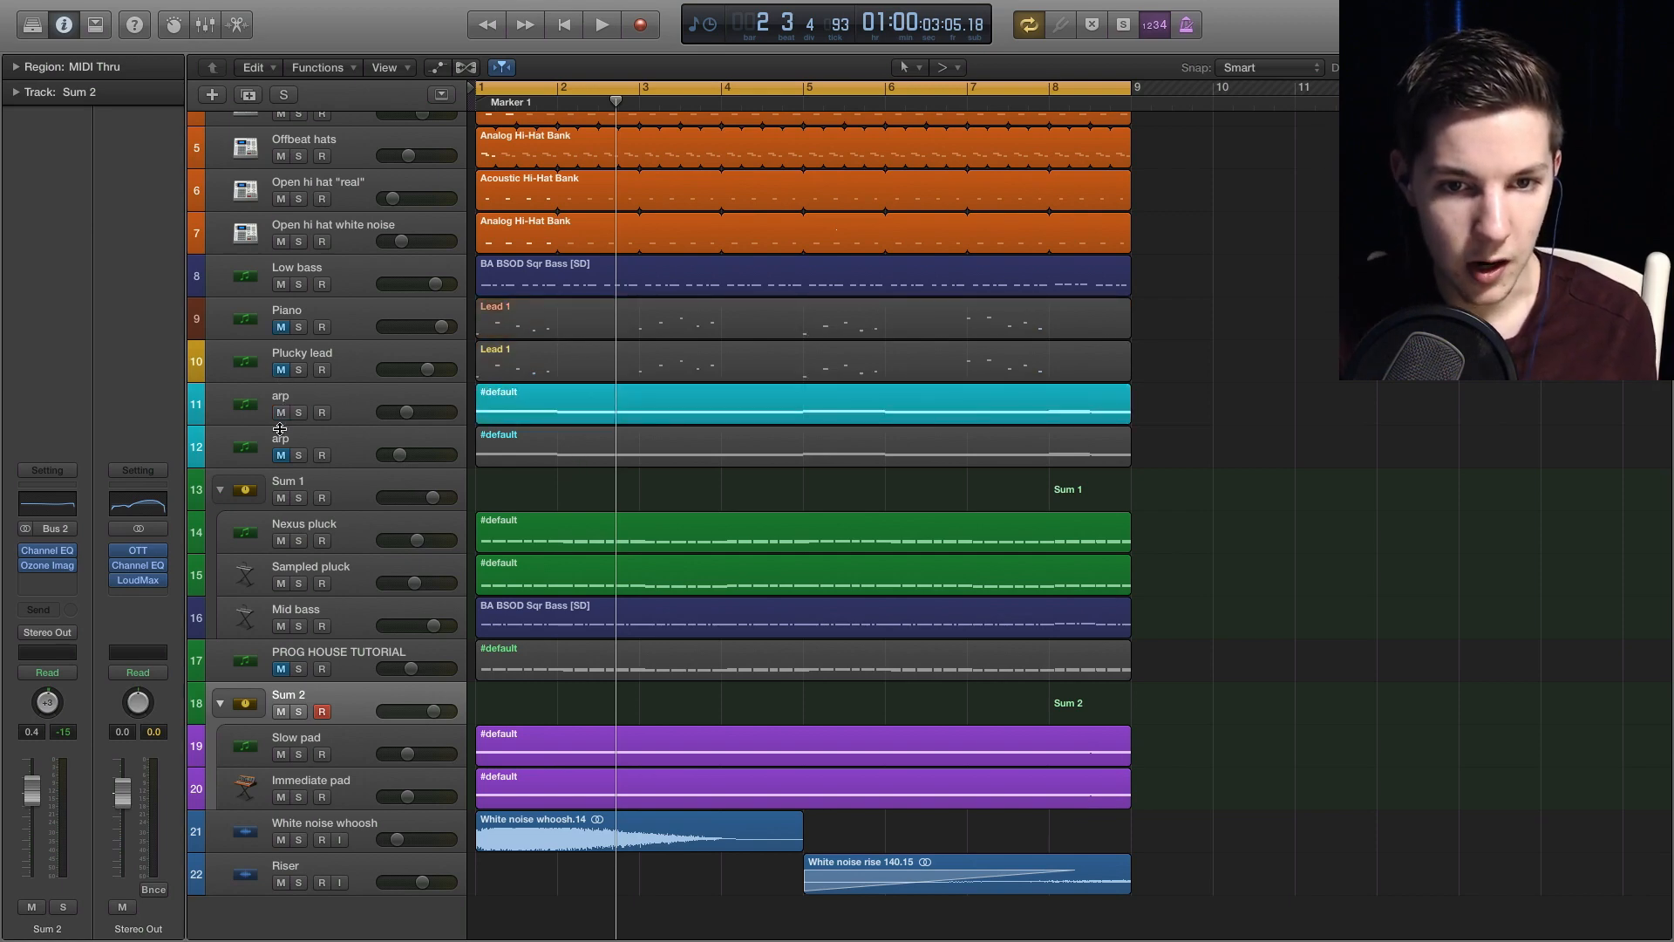
click(281, 455)
key(space)
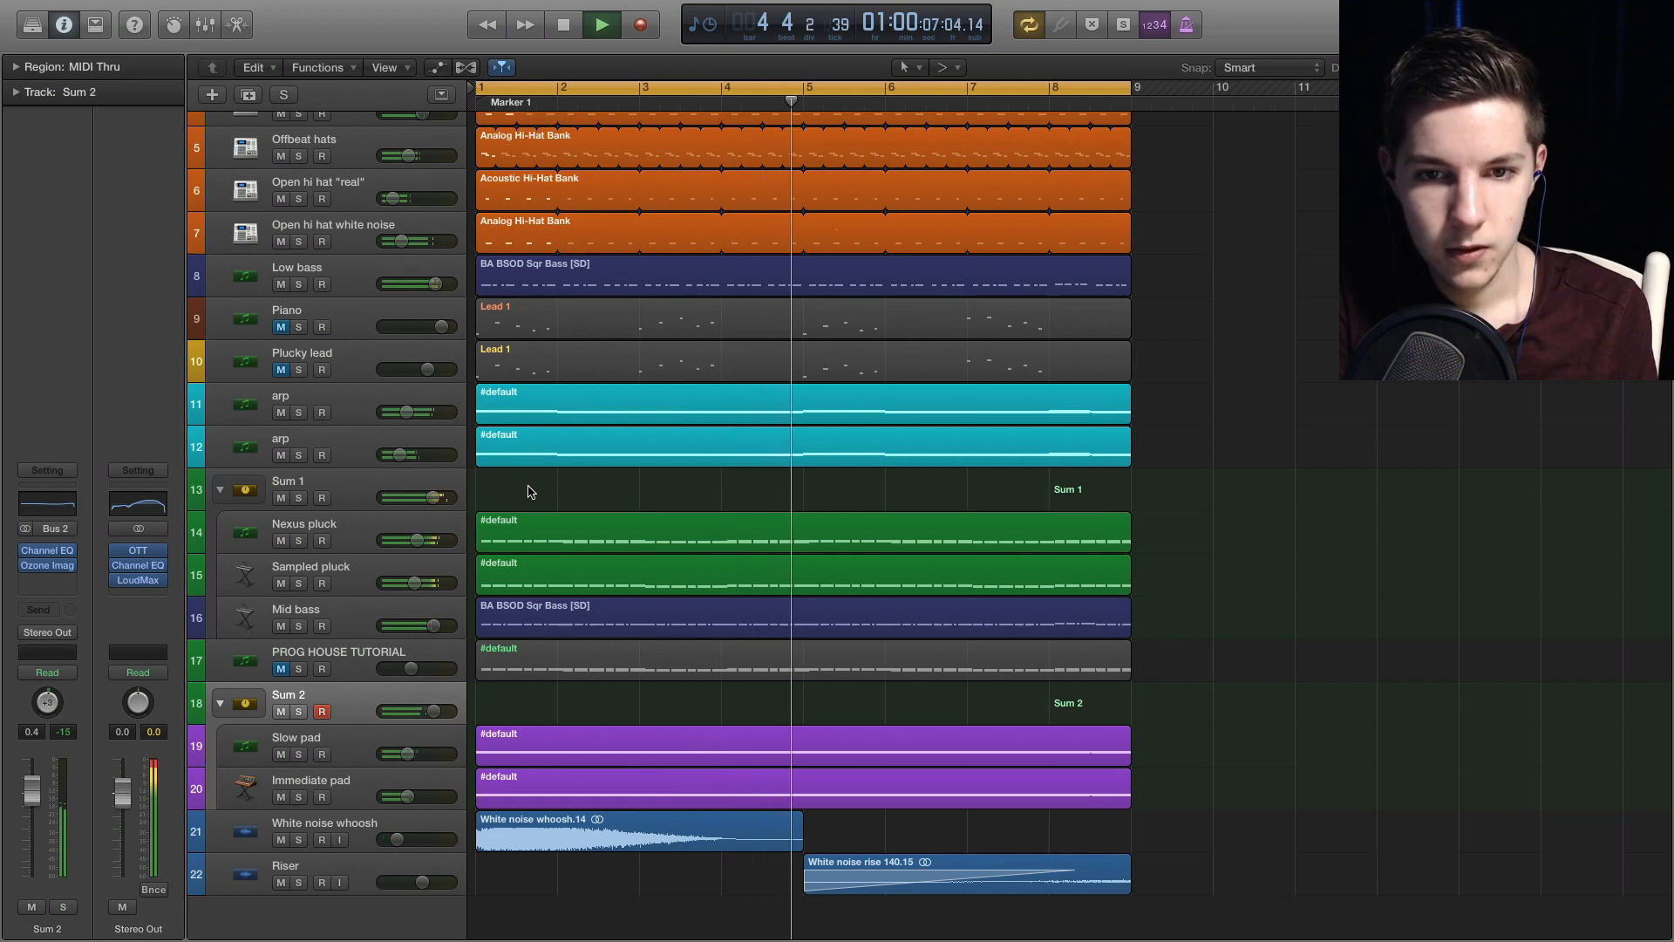
key(space)
- Solo the arp on track 11, play it, and play it again with its LFOTool and Channel EQ bypassed
click(351, 402)
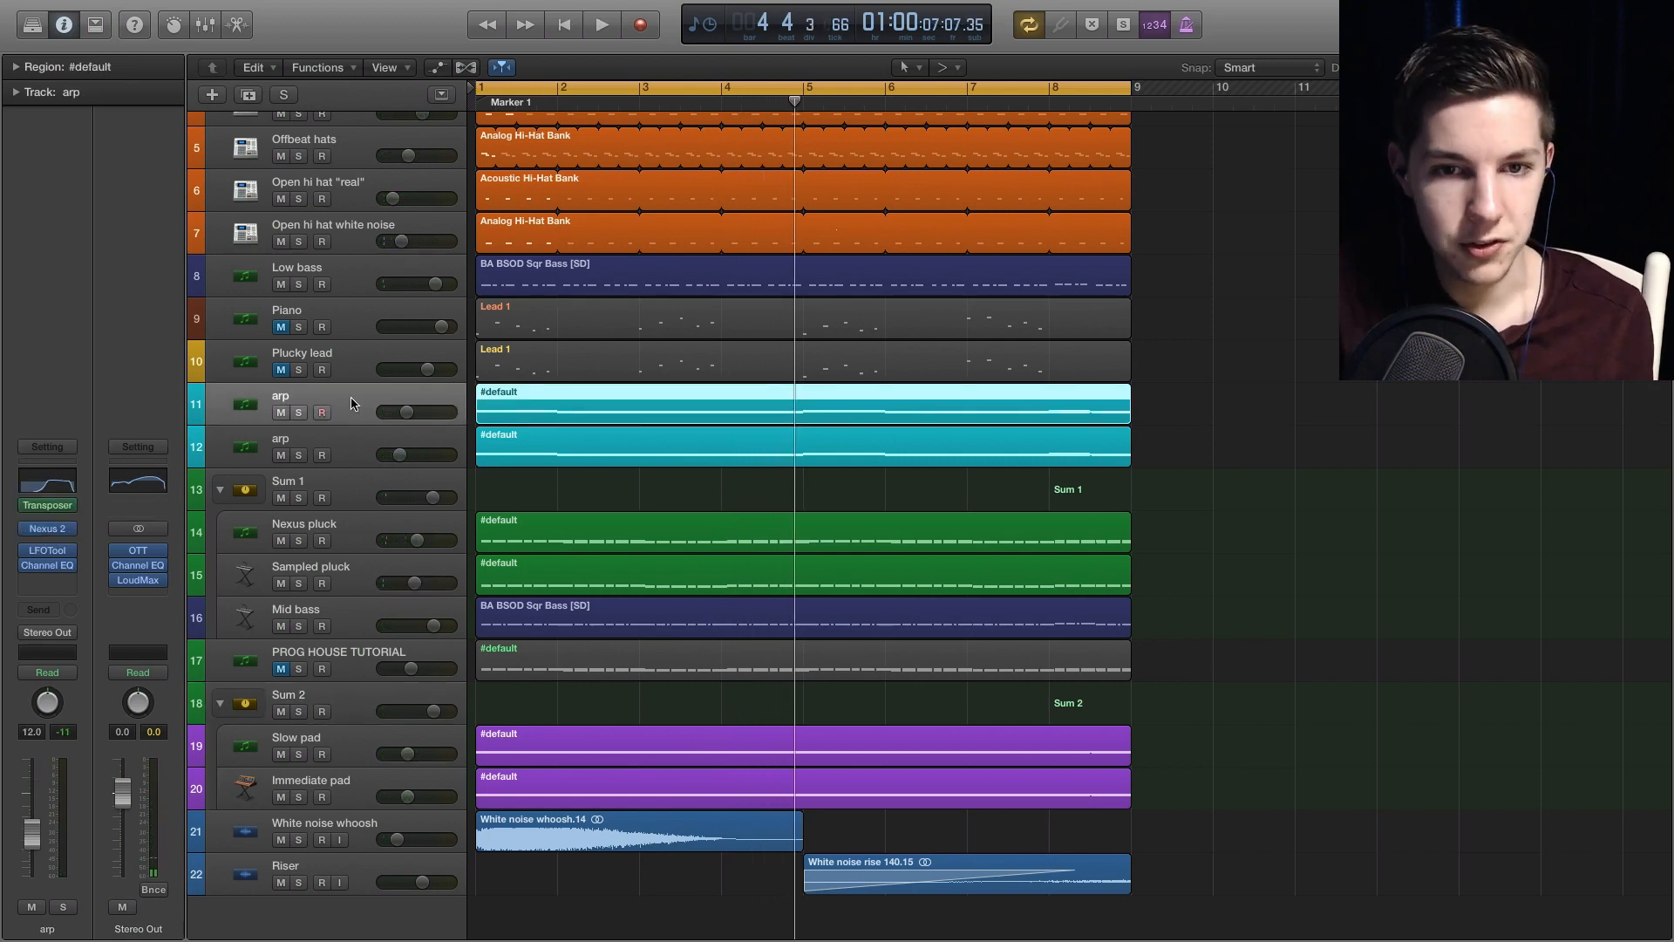
click(299, 412)
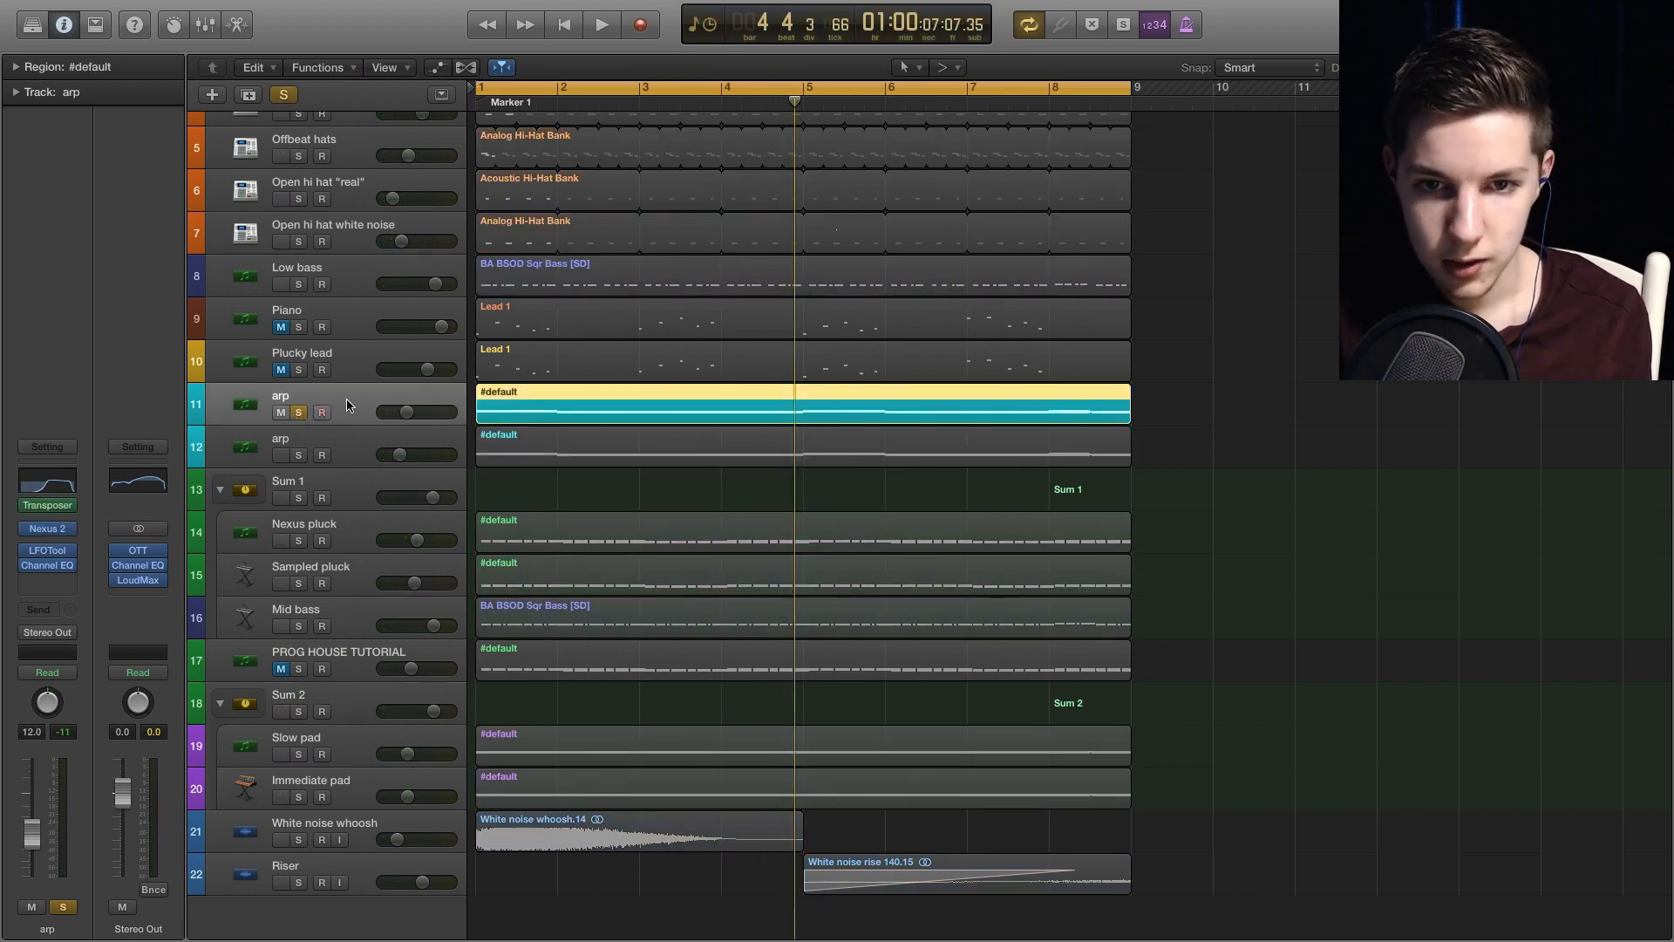
key(space)
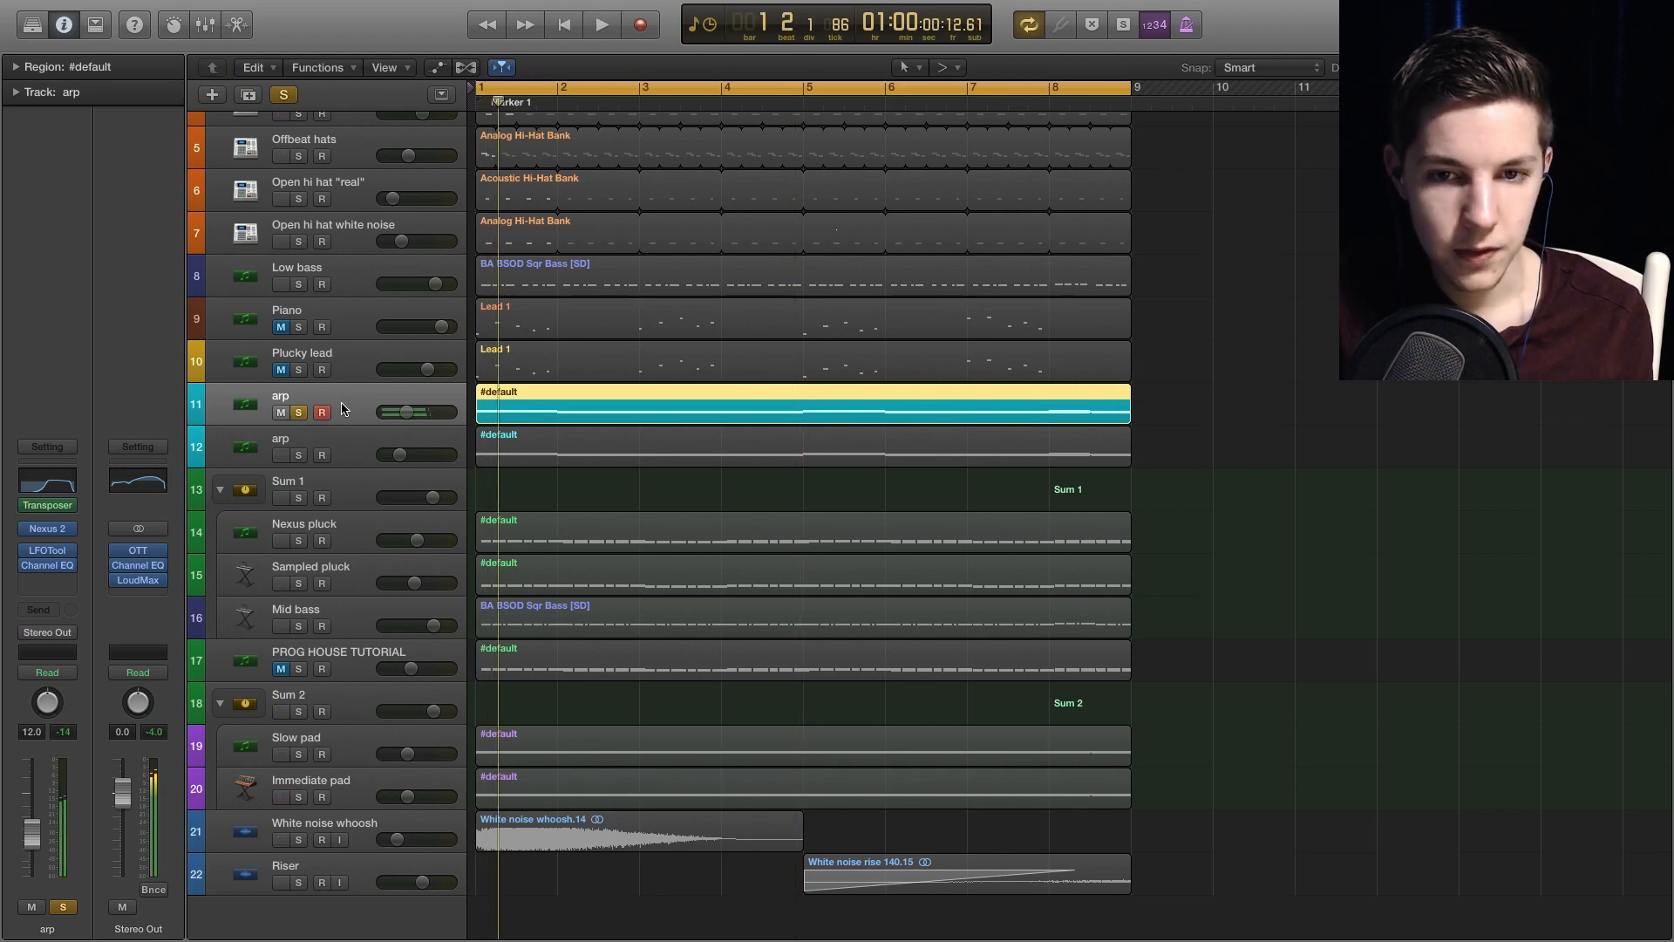
scroll(610, 328, up, 5)
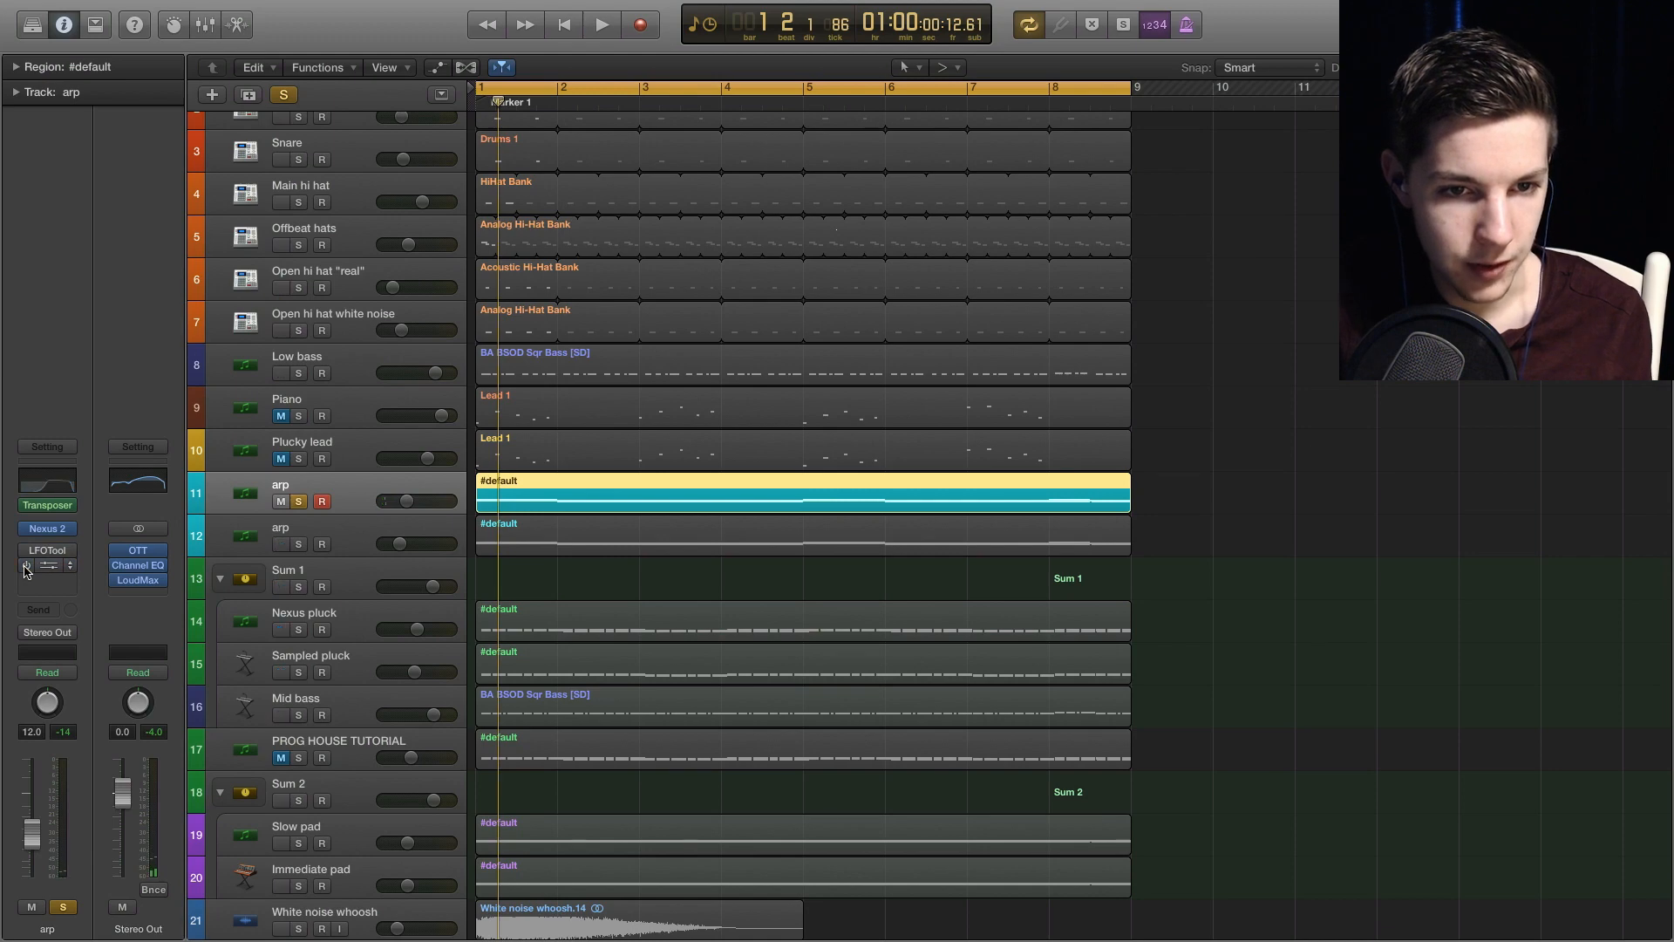
key(space)
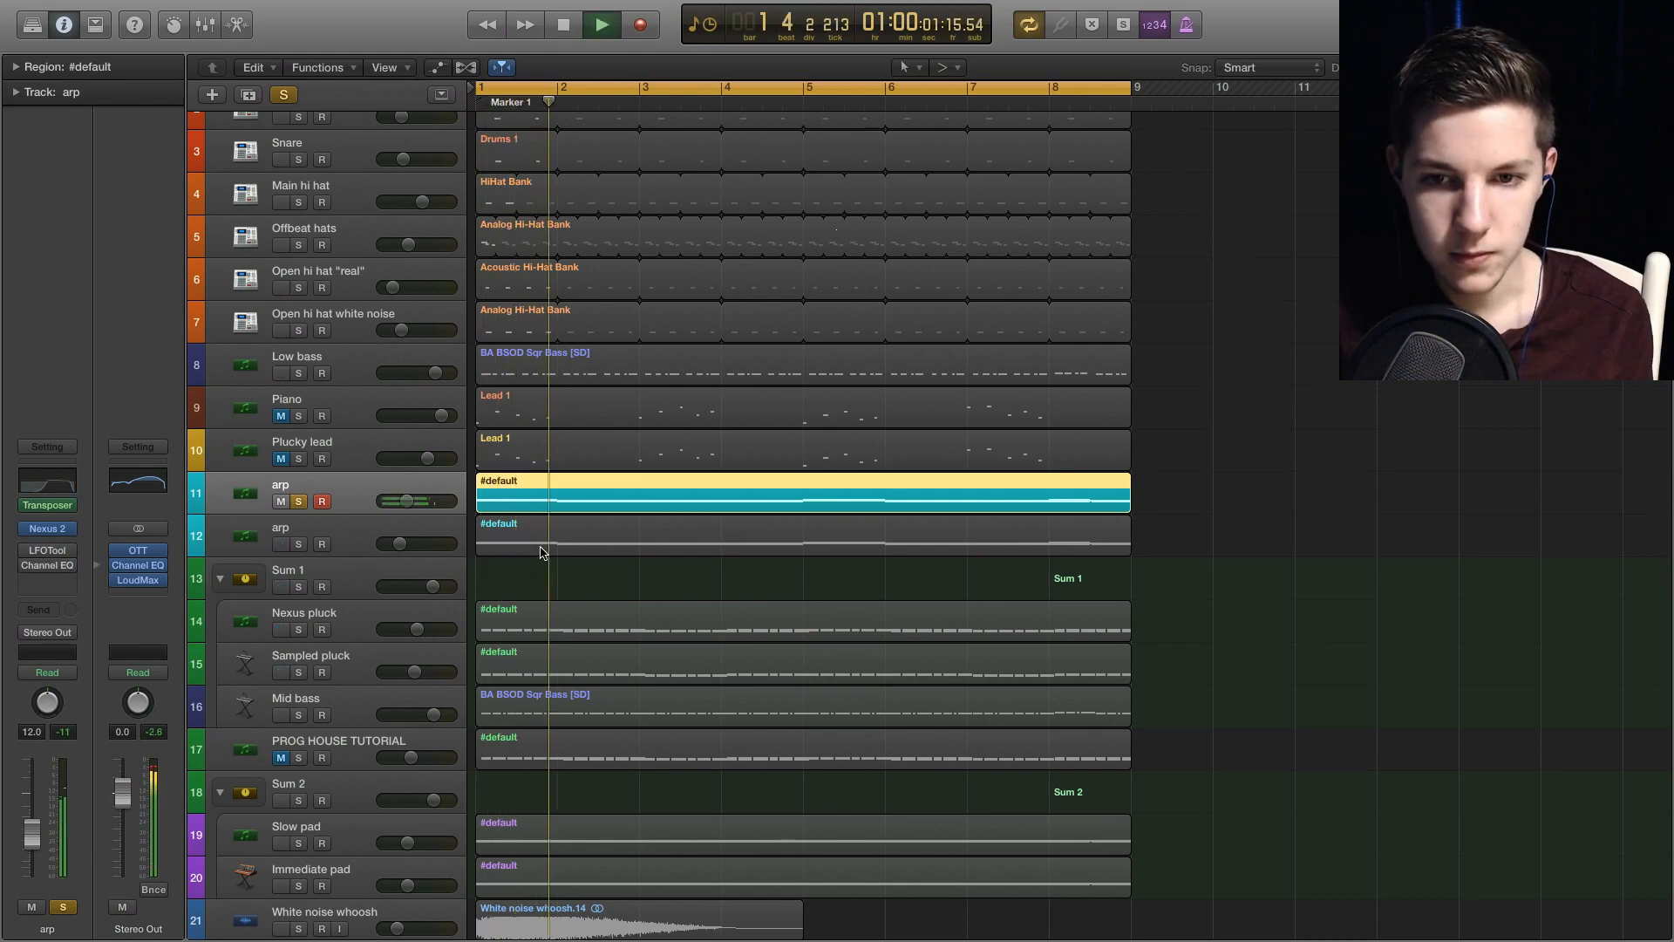
key(super+Right)
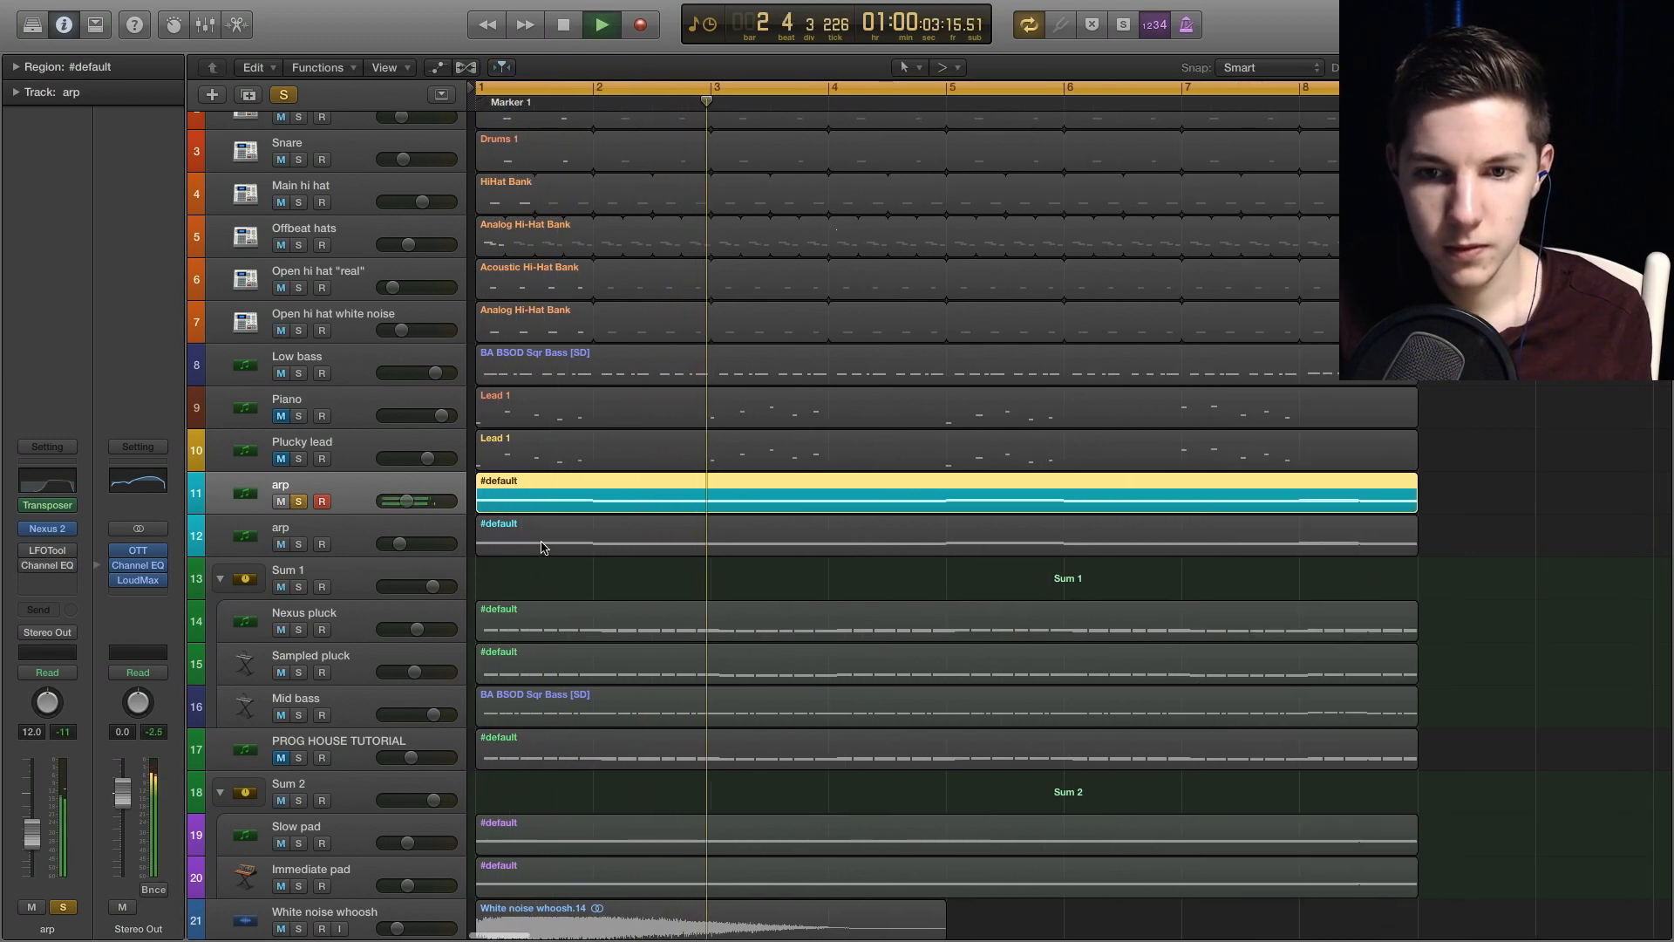
key(space)
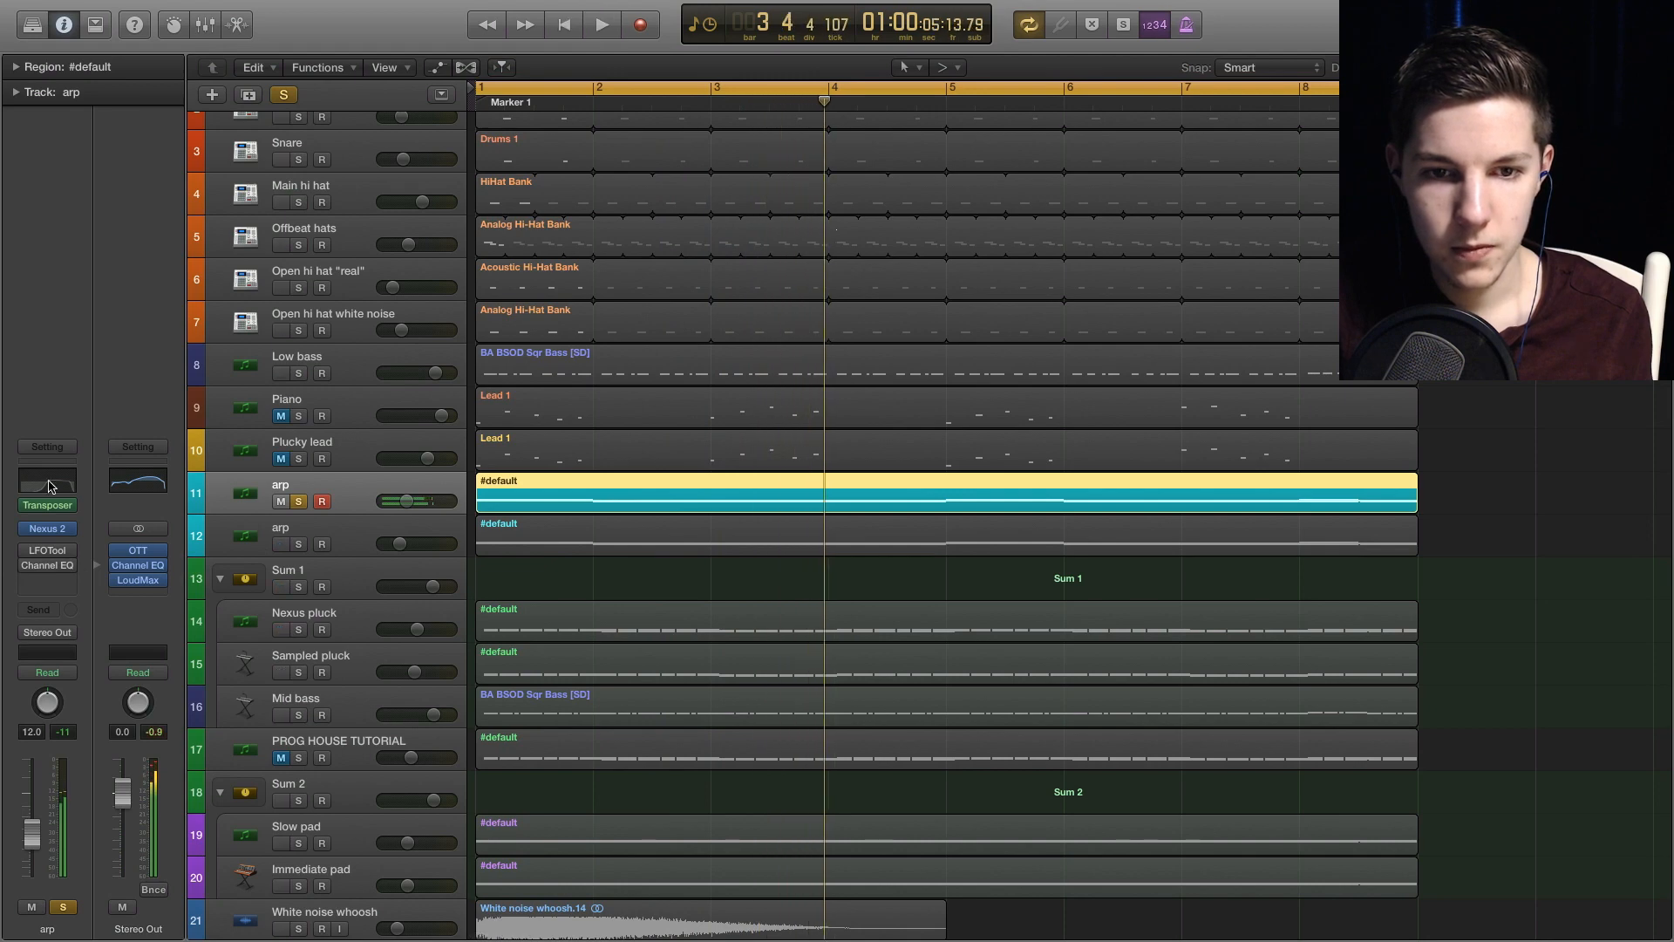
- Open the Channel EQ of the arp on track 11 and re-enable it during playback, then close it and stop
click(51, 486)
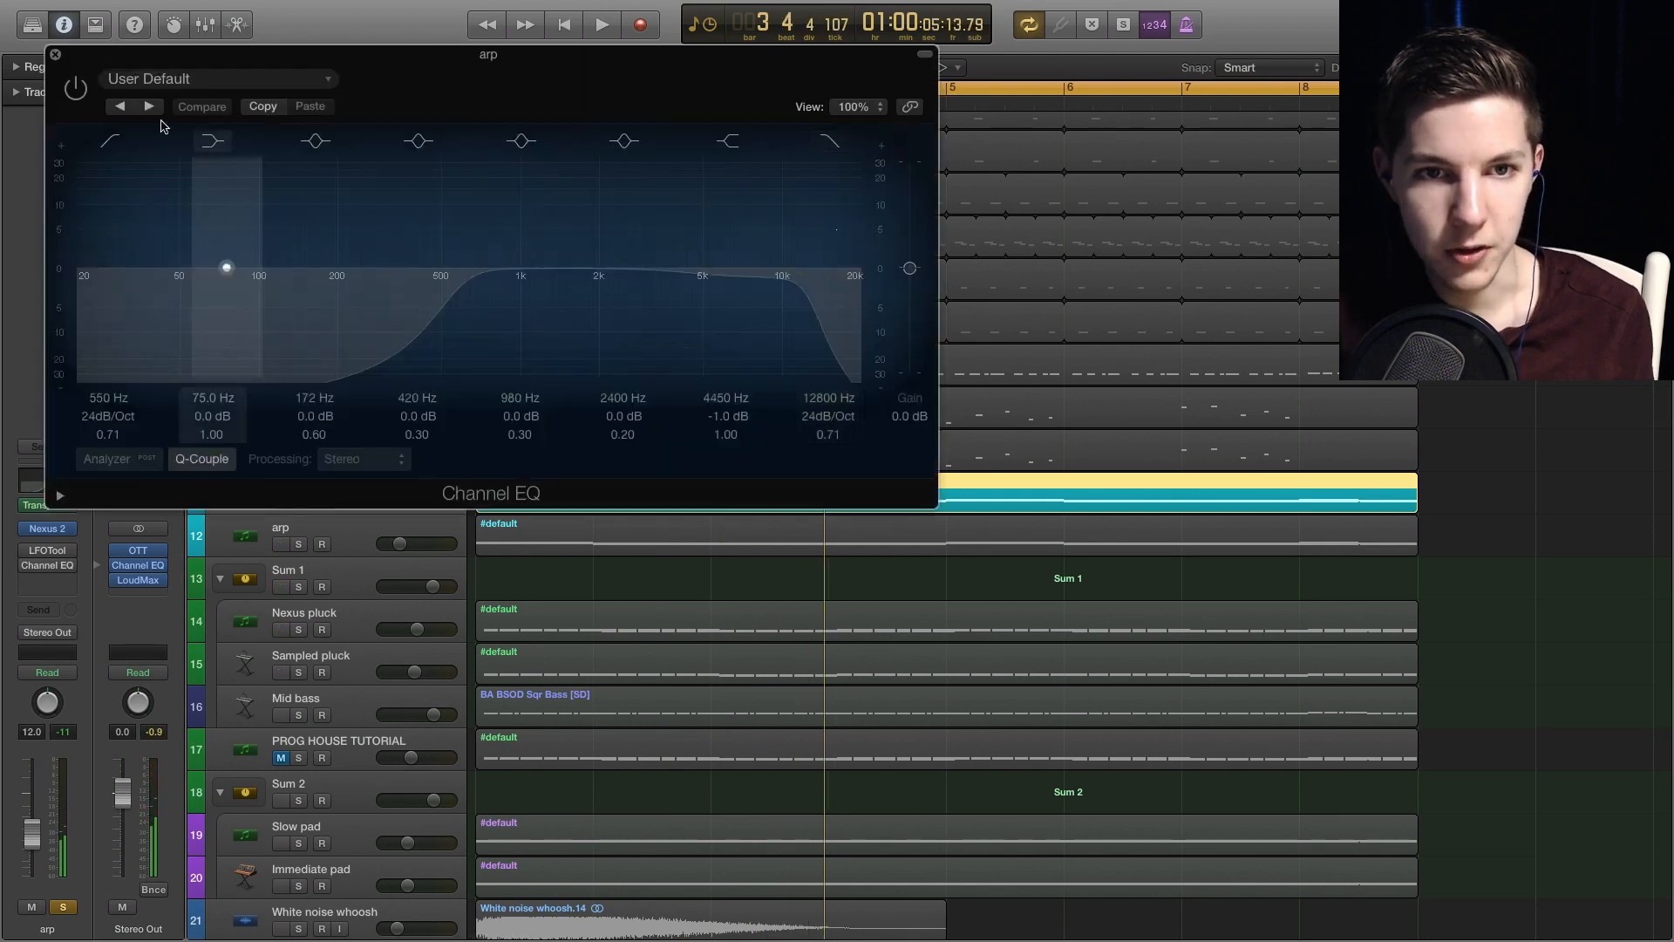
key(space)
click(76, 90)
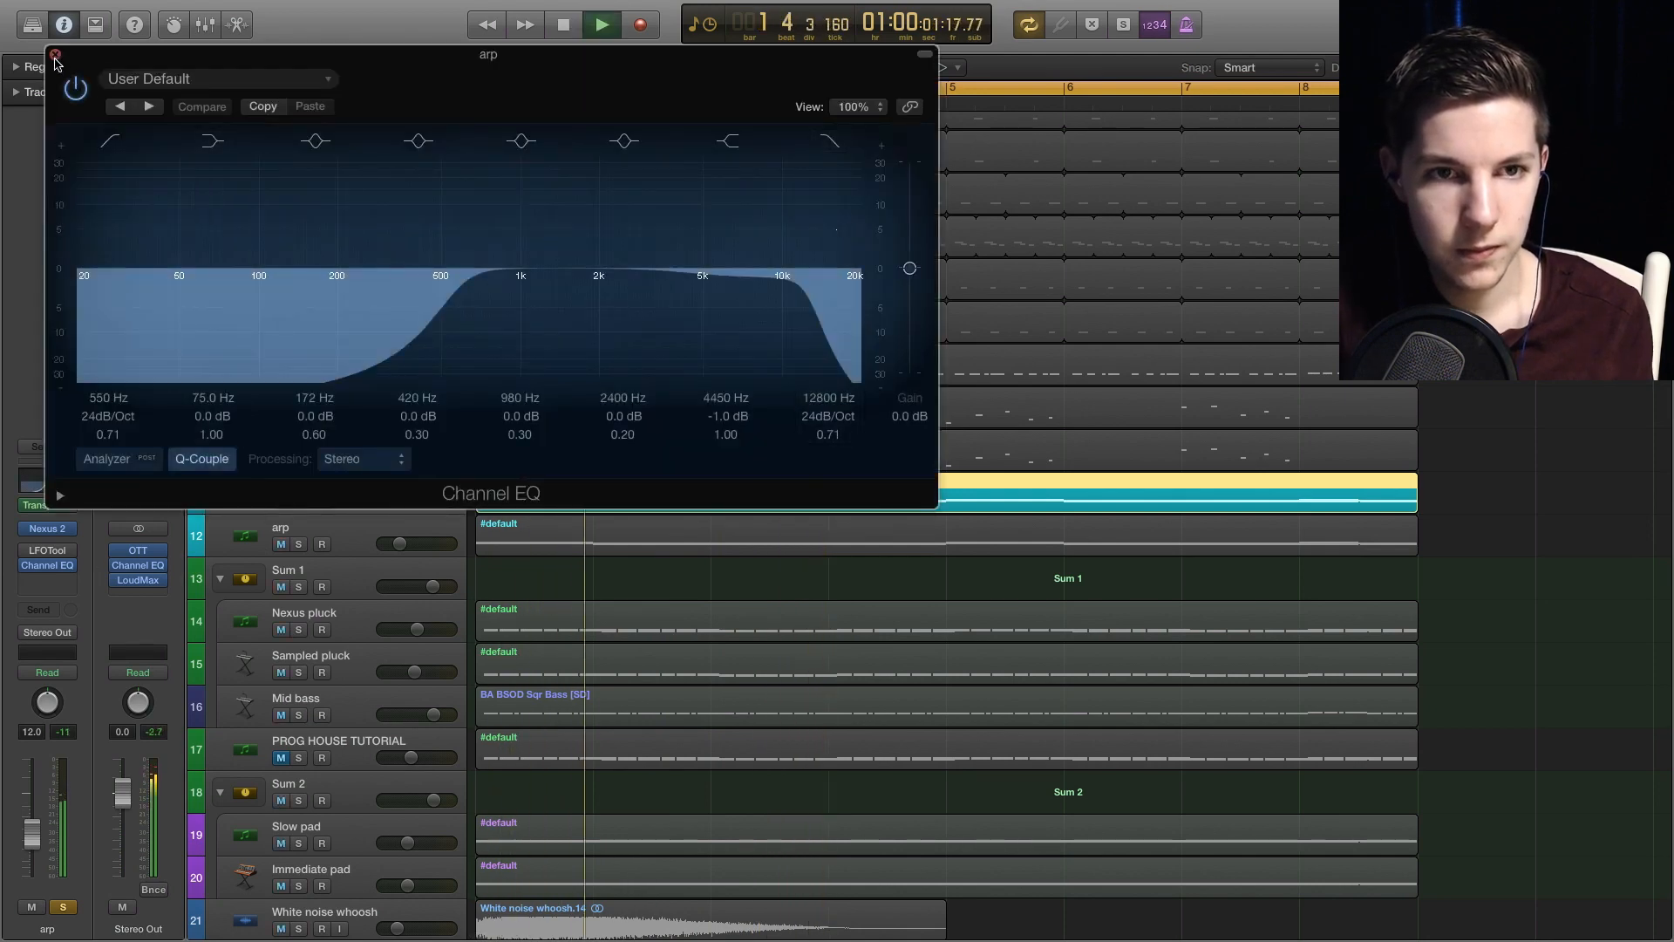
click(54, 54)
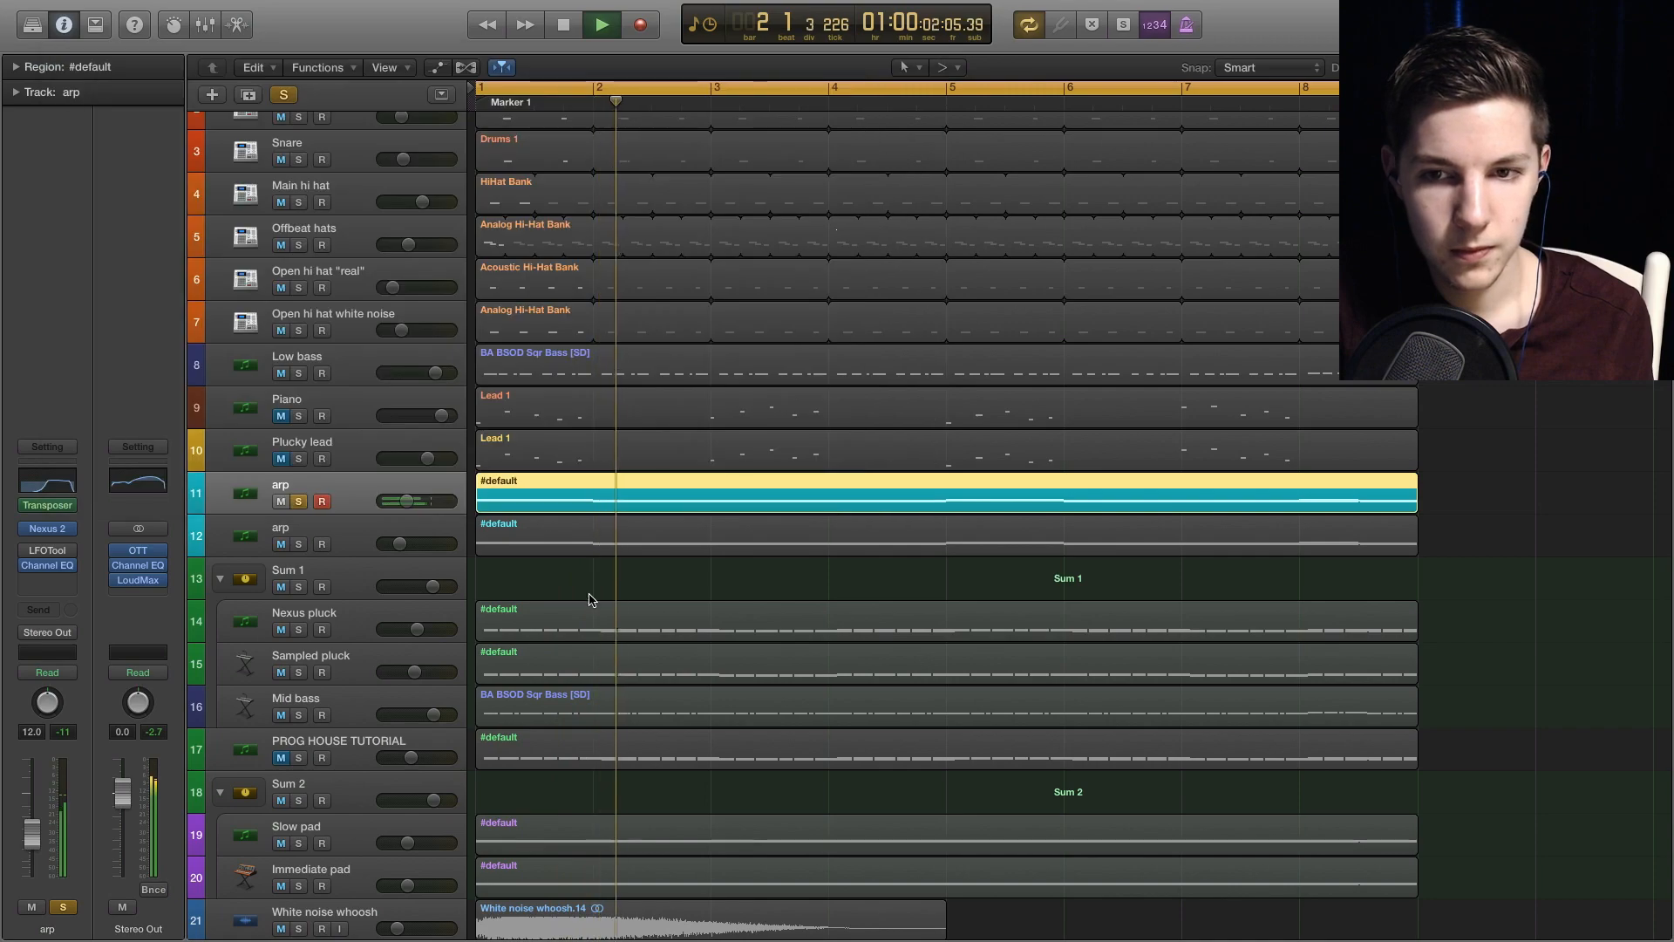
key(space)
- Open LFOTool on the arp on track 11, turn it back on during playback, and close it
click(47, 550)
key(space)
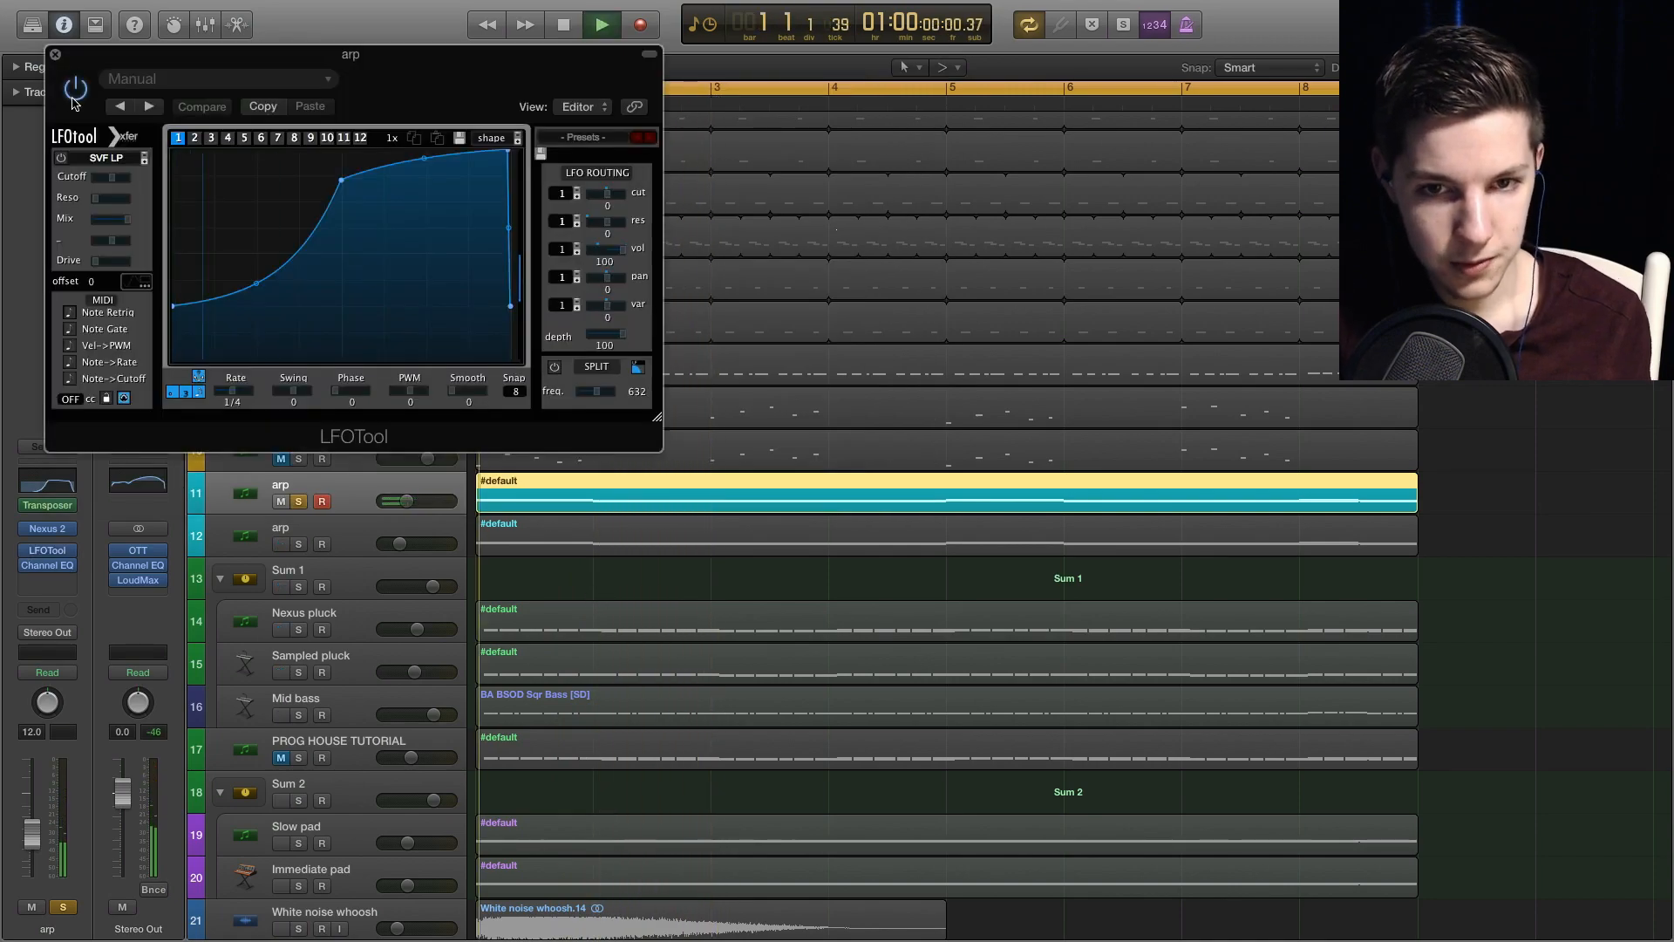
click(51, 55)
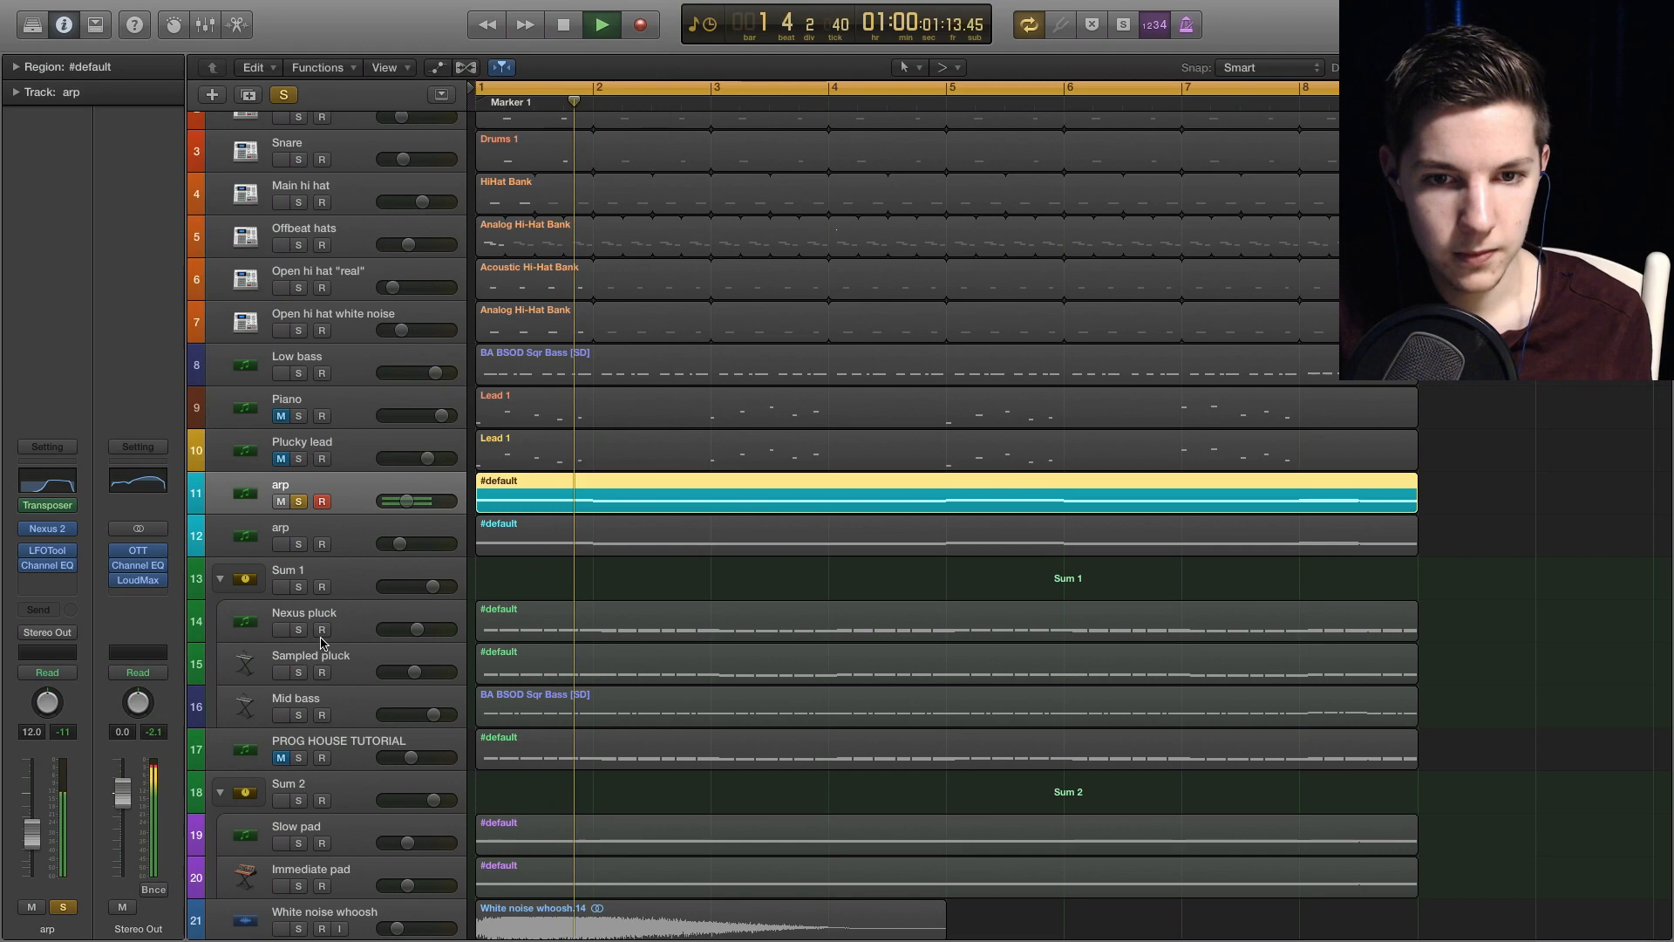
key(space)
- Switch the solo to the arp on track 12, select that track, and play it alone
click(302, 546)
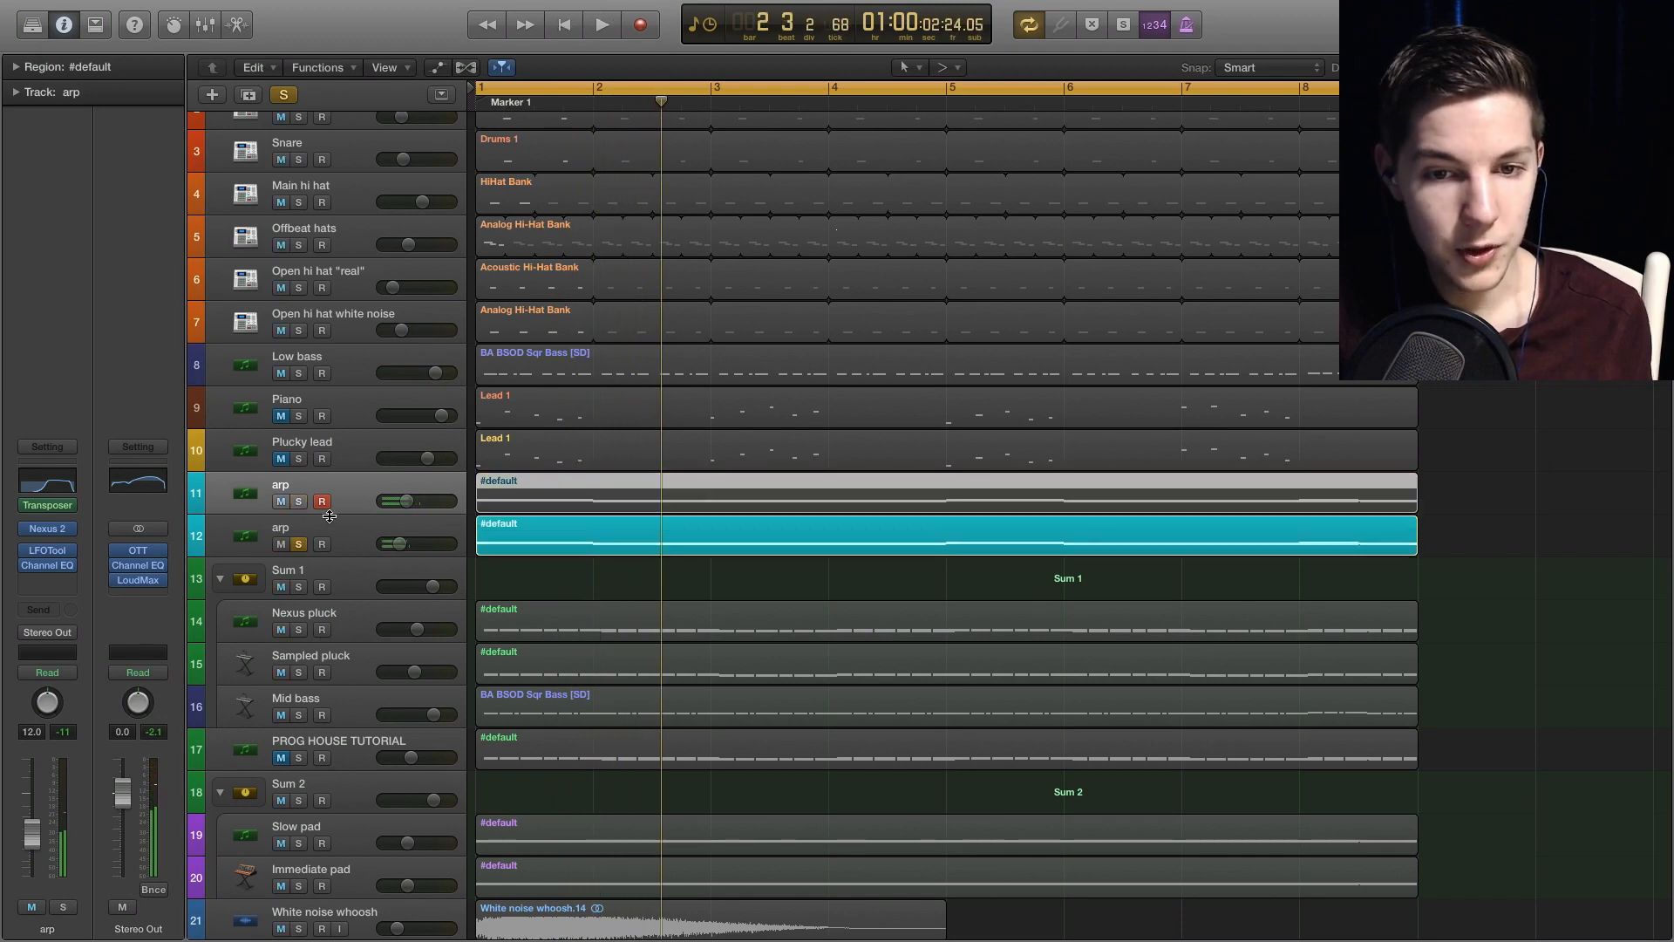
key(space)
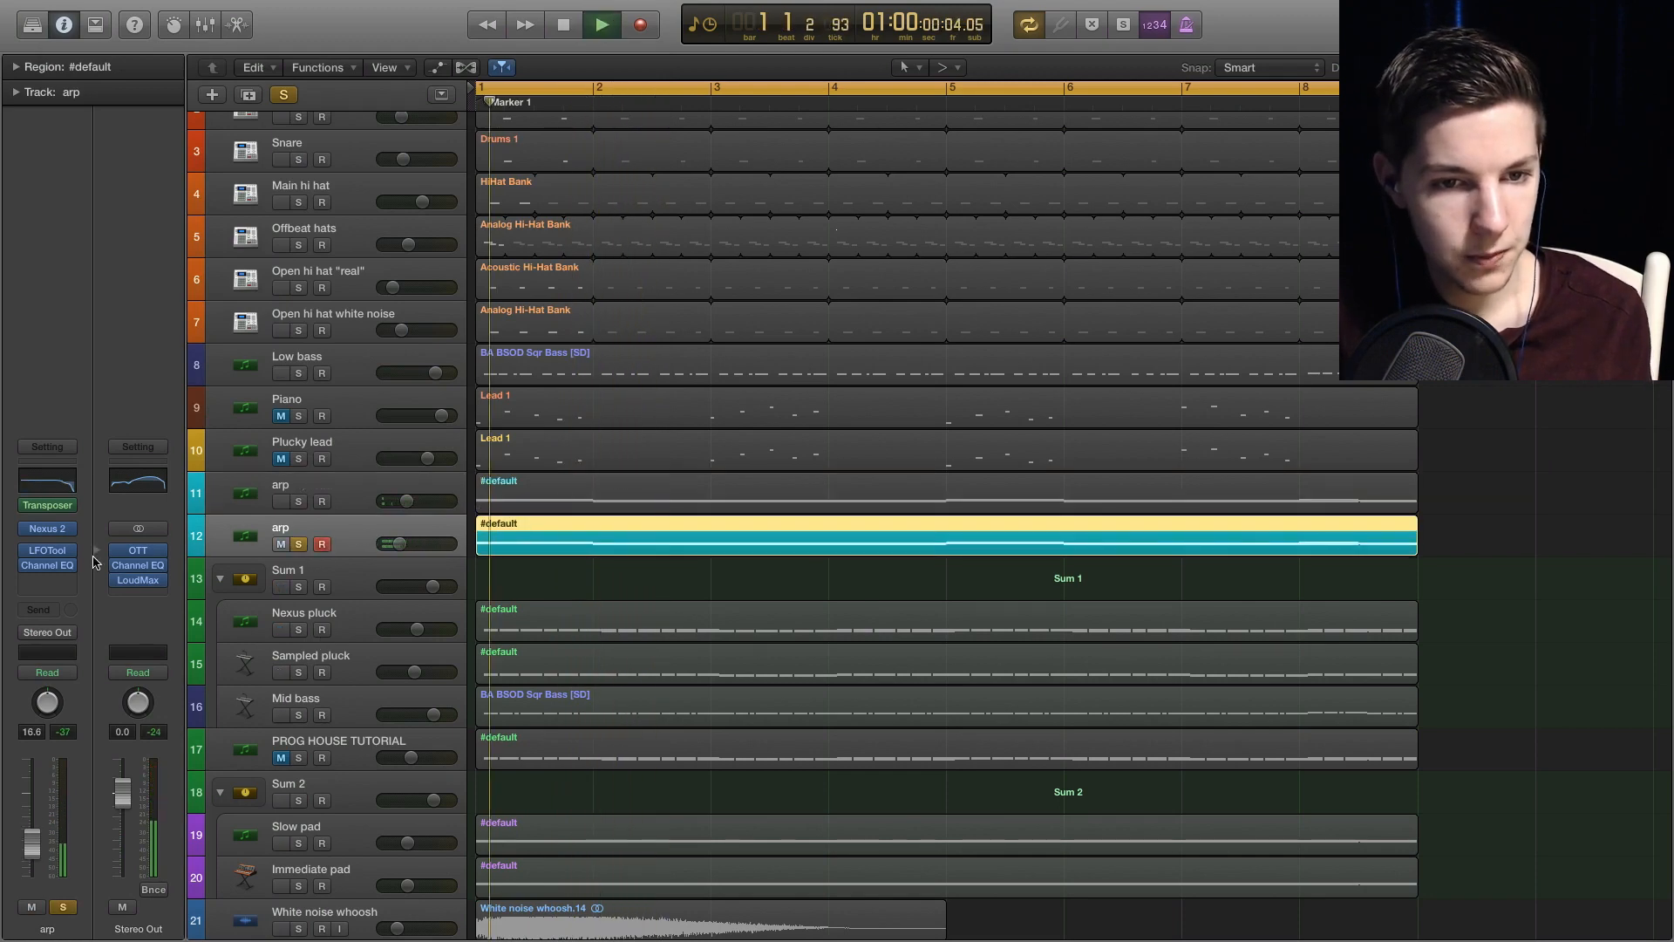
key(space)
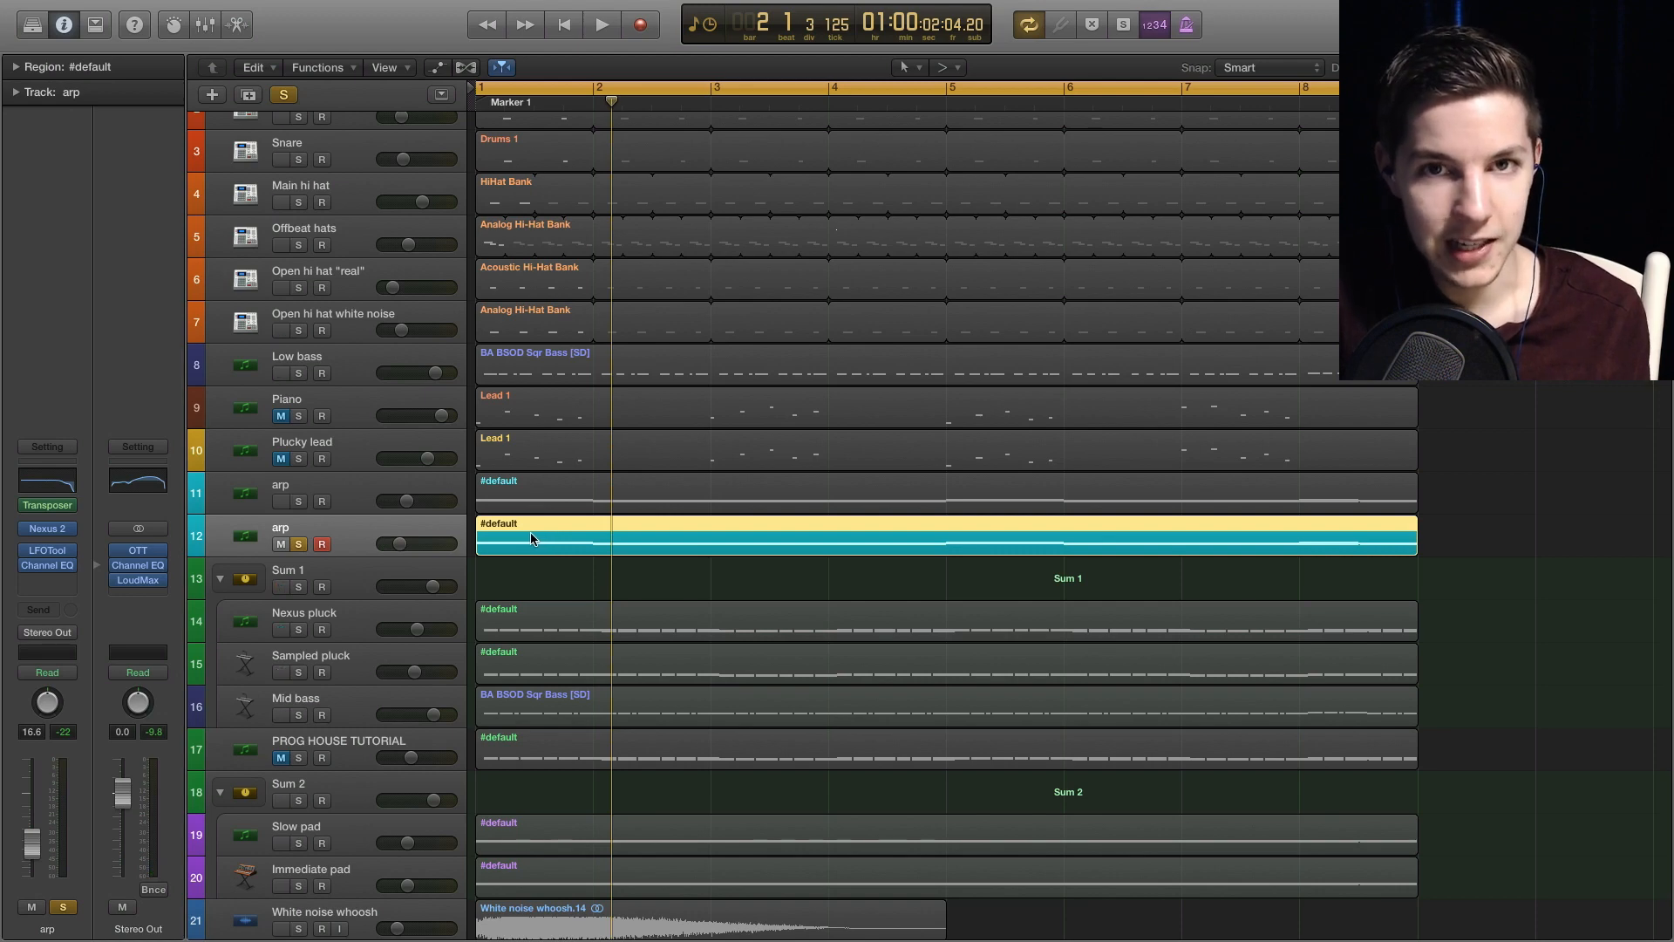
- Compare the two arps during playback by moving the solo to track 11 and soloing both tracks together
key(space)
click(303, 503)
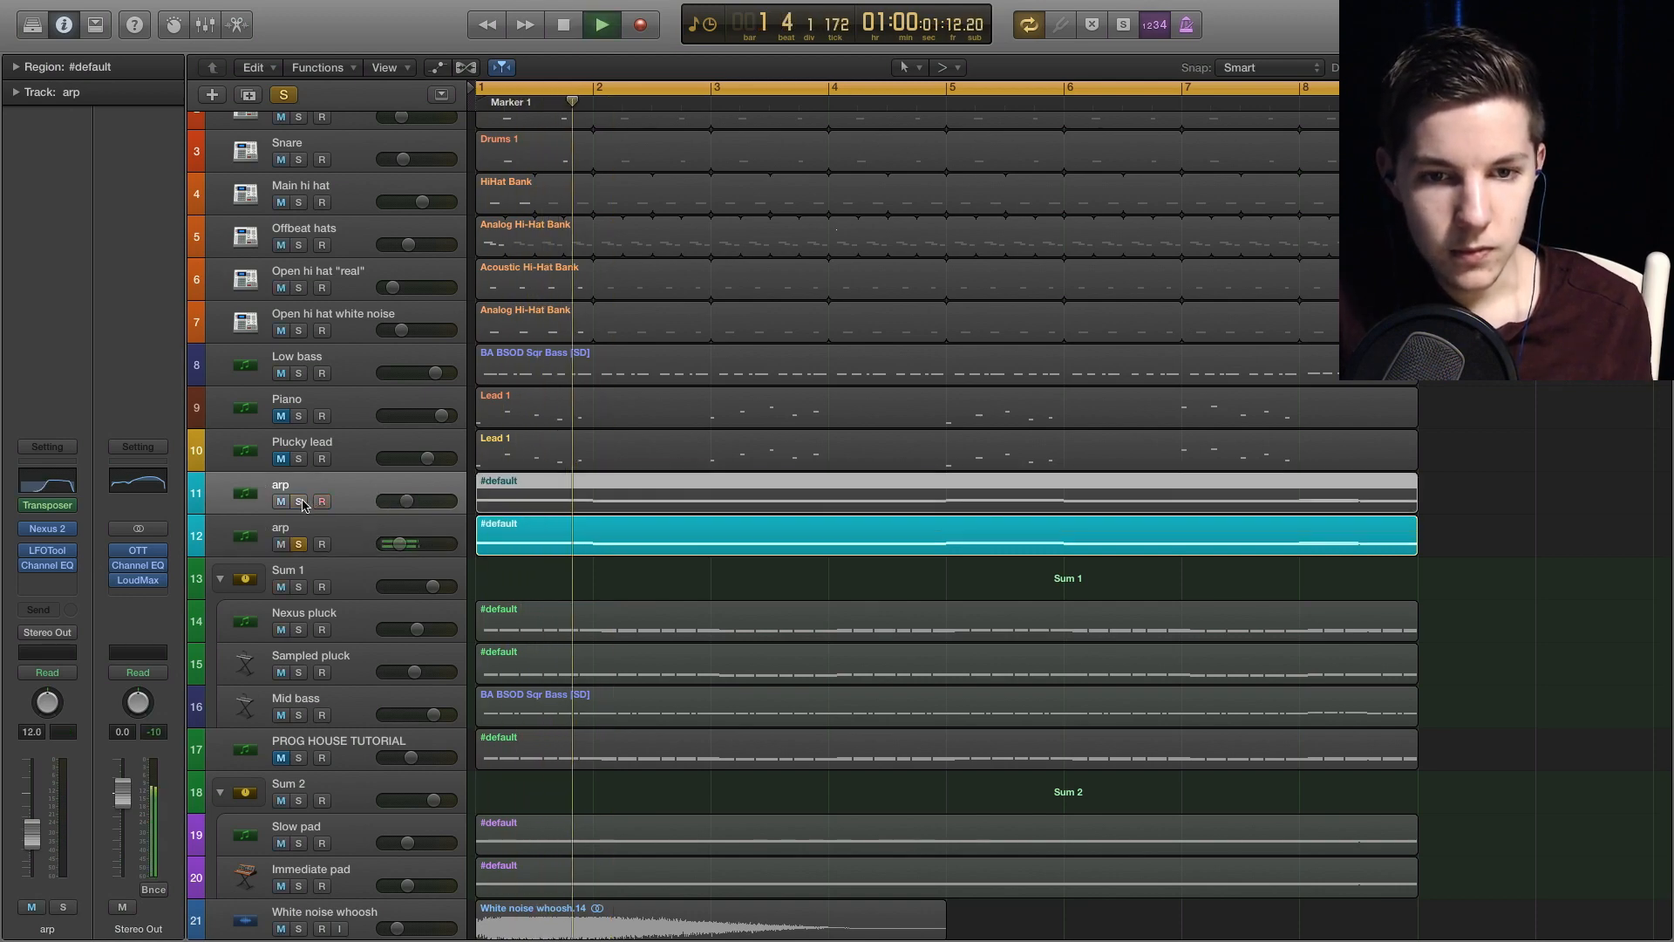
click(299, 502)
click(299, 544)
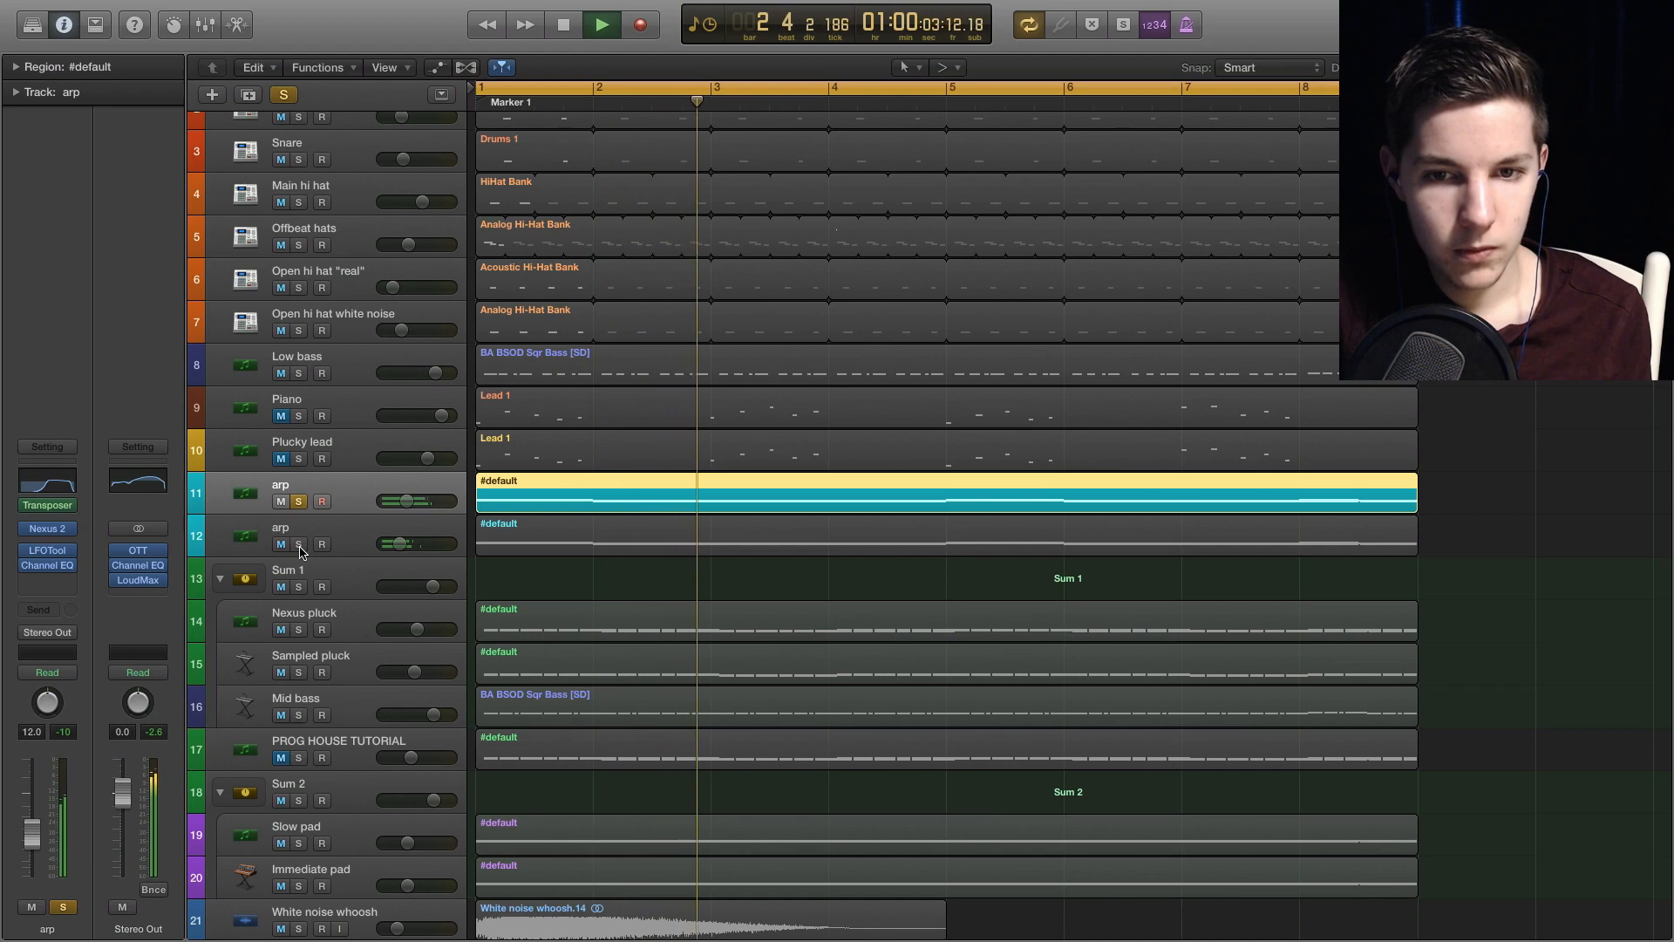
click(299, 544)
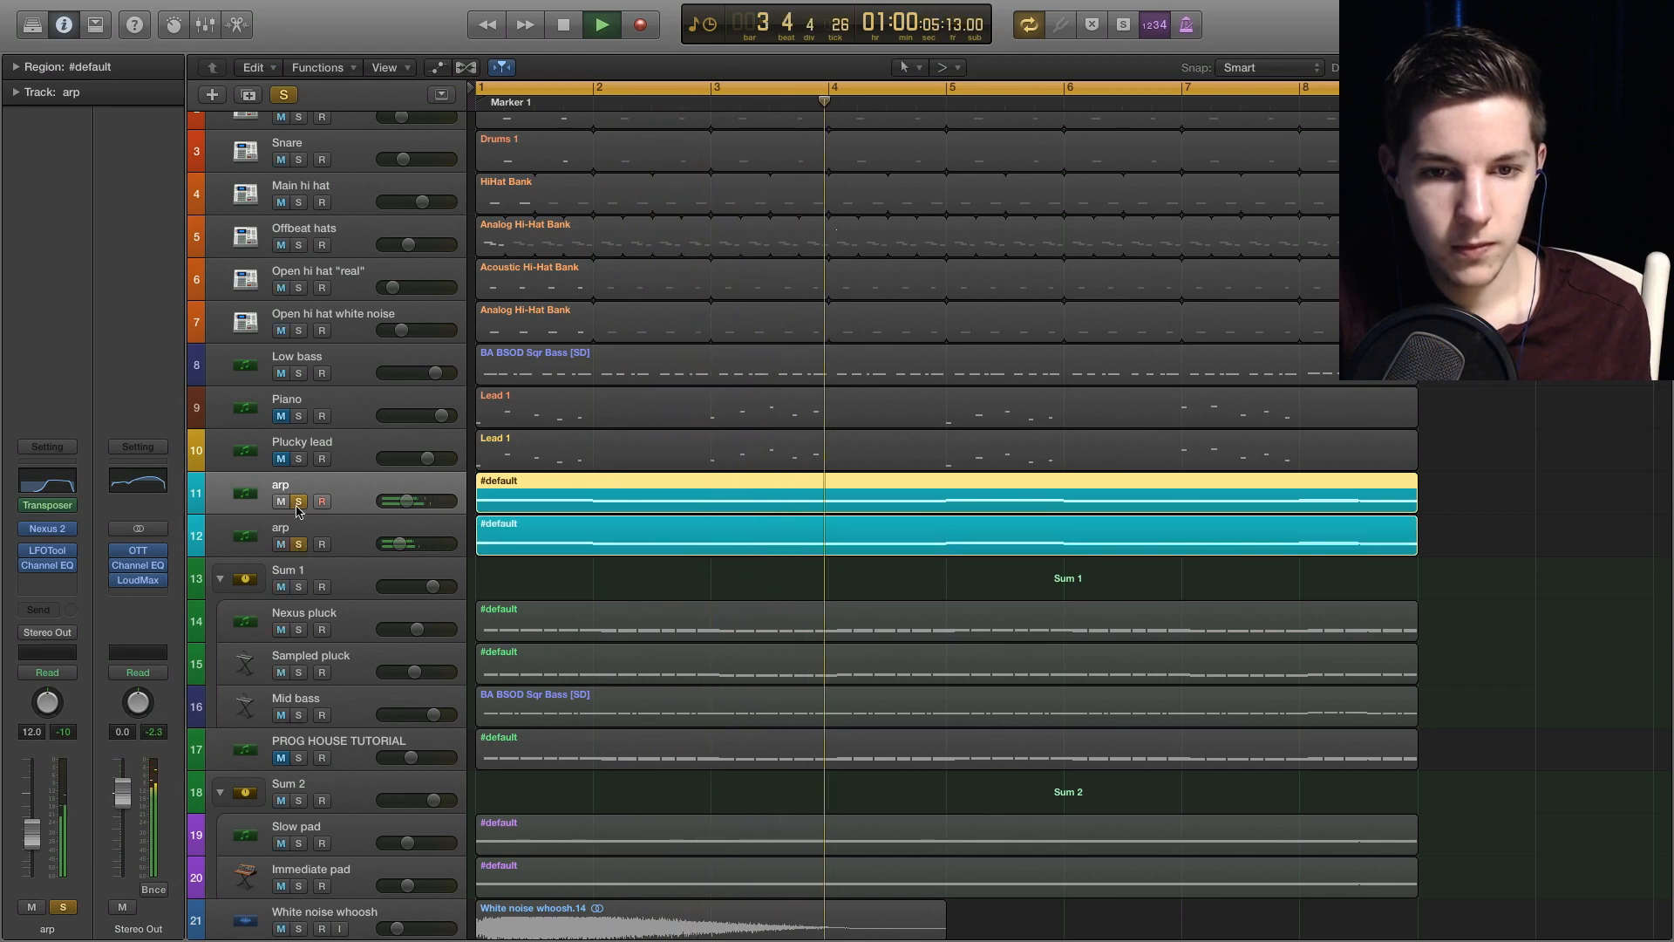
key(space)
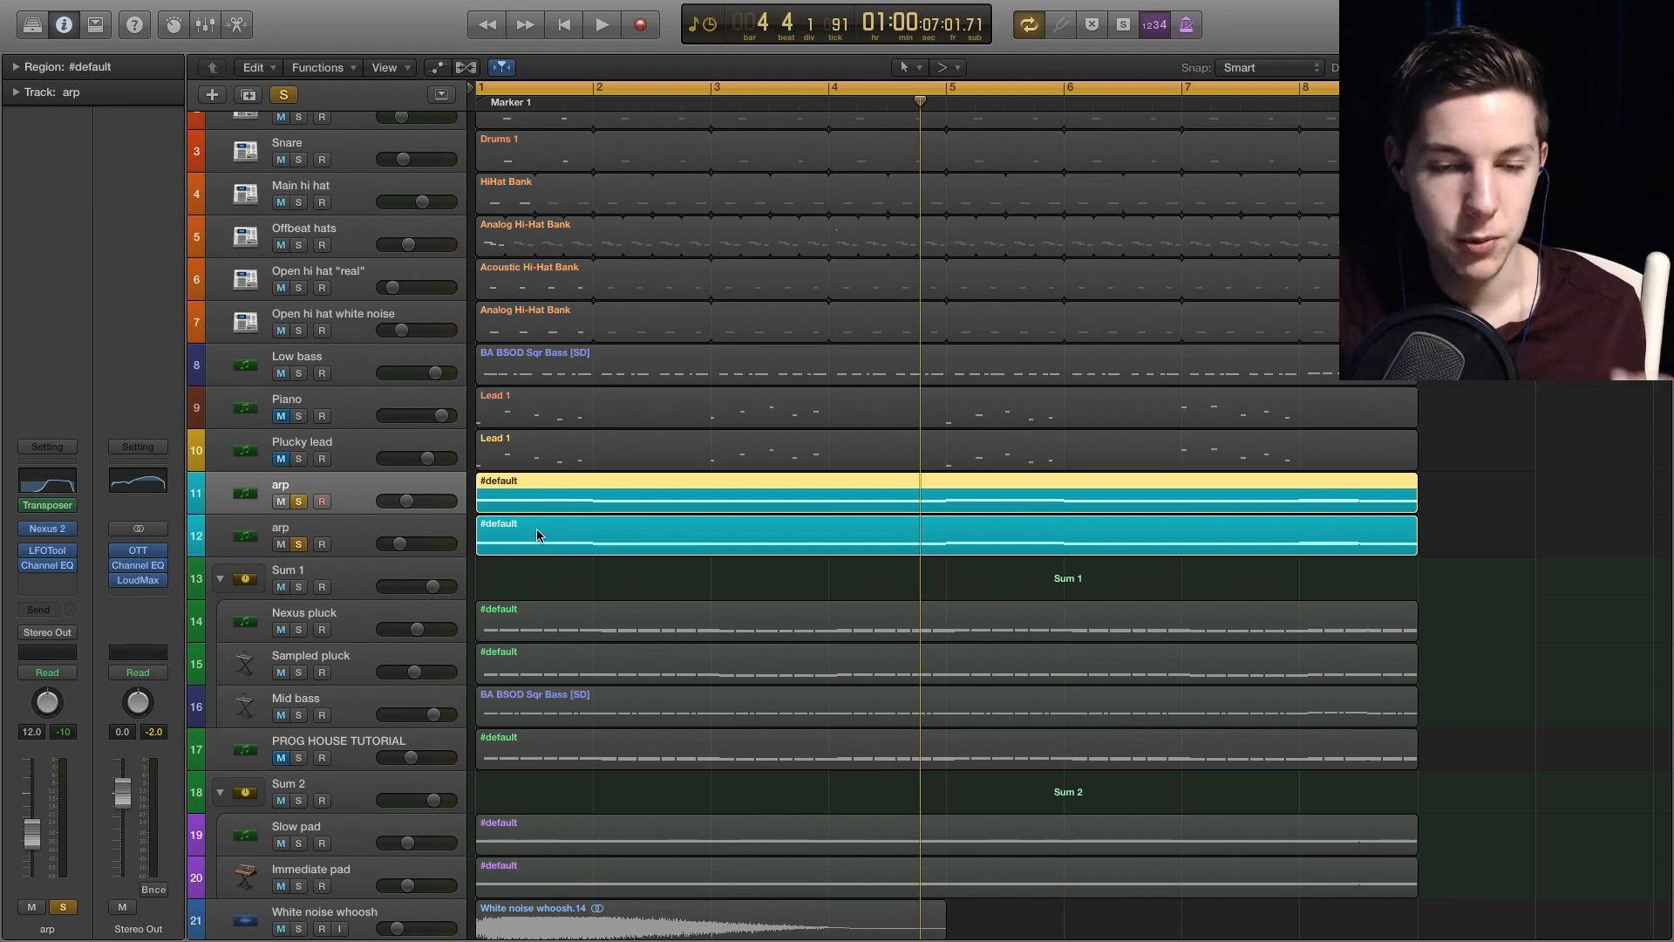
- Select the arp on track 12 and toggle the solos of both arps during playback, leaving both soloed
click(344, 533)
key(space)
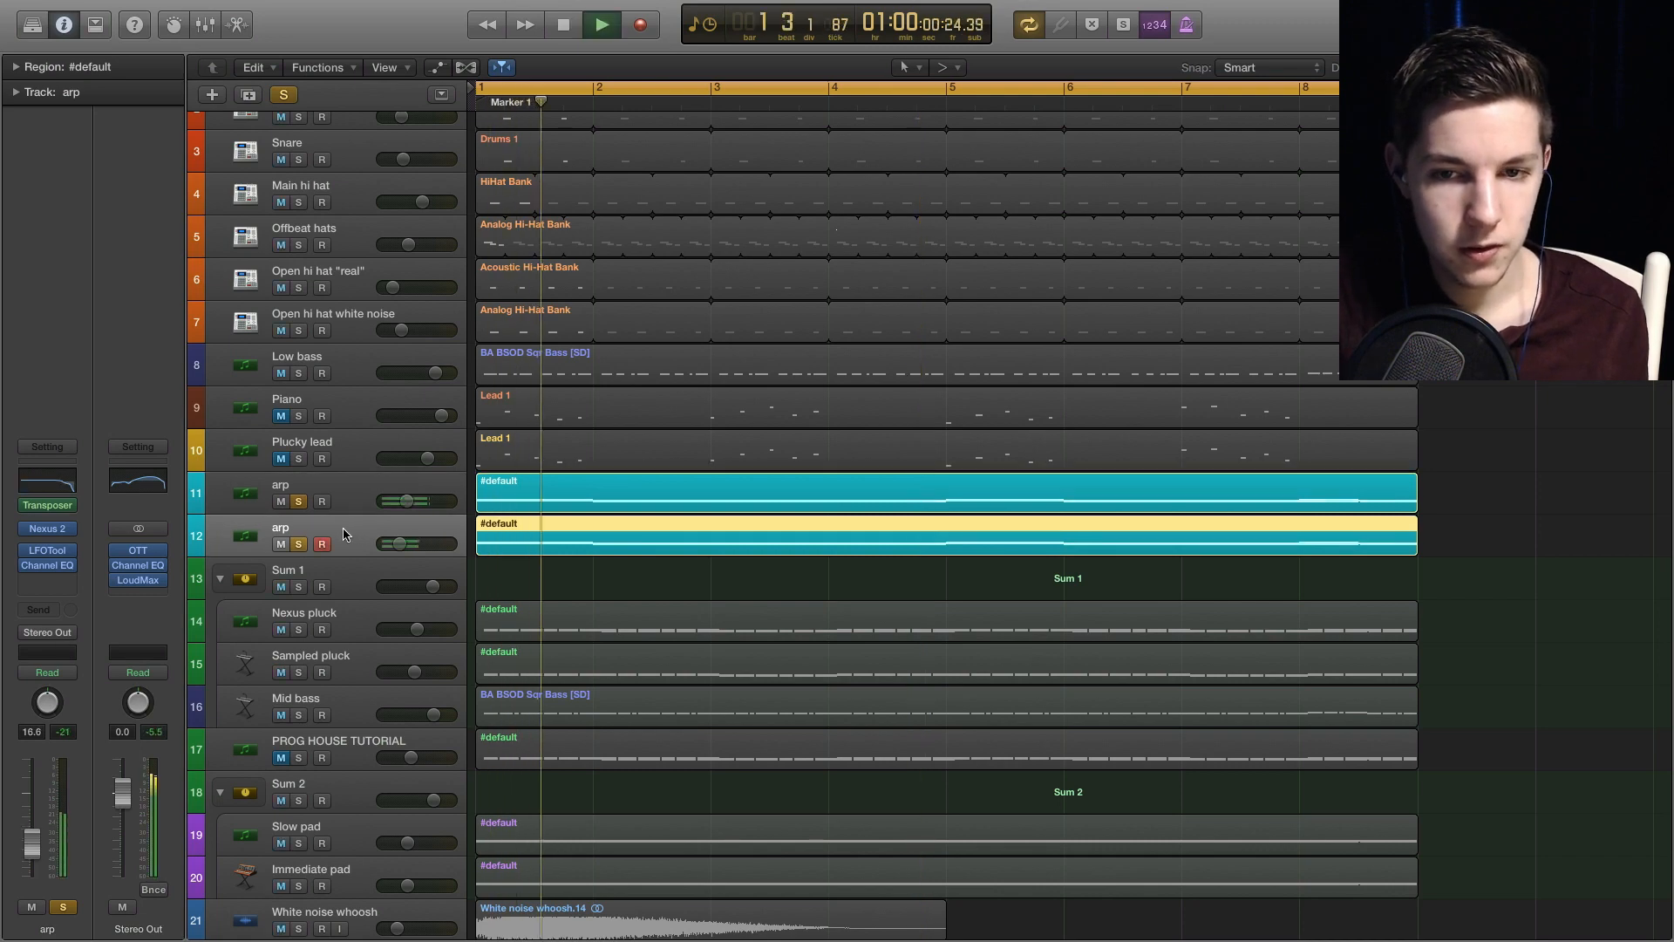
click(300, 502)
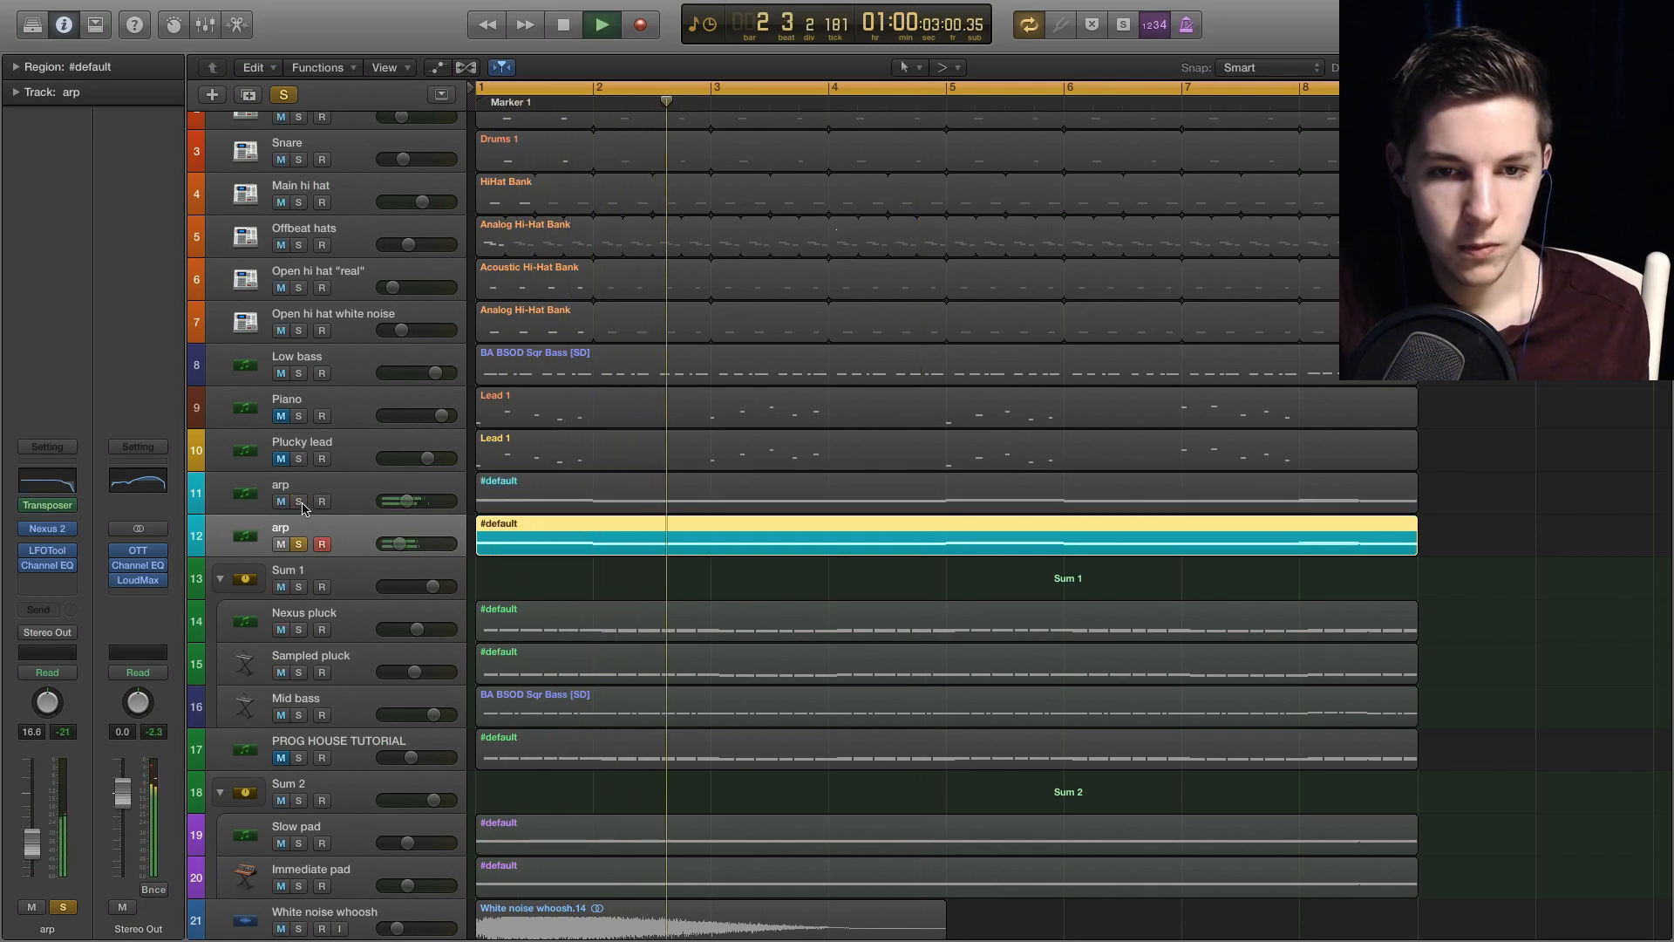
click(299, 503)
click(299, 543)
click(299, 543)
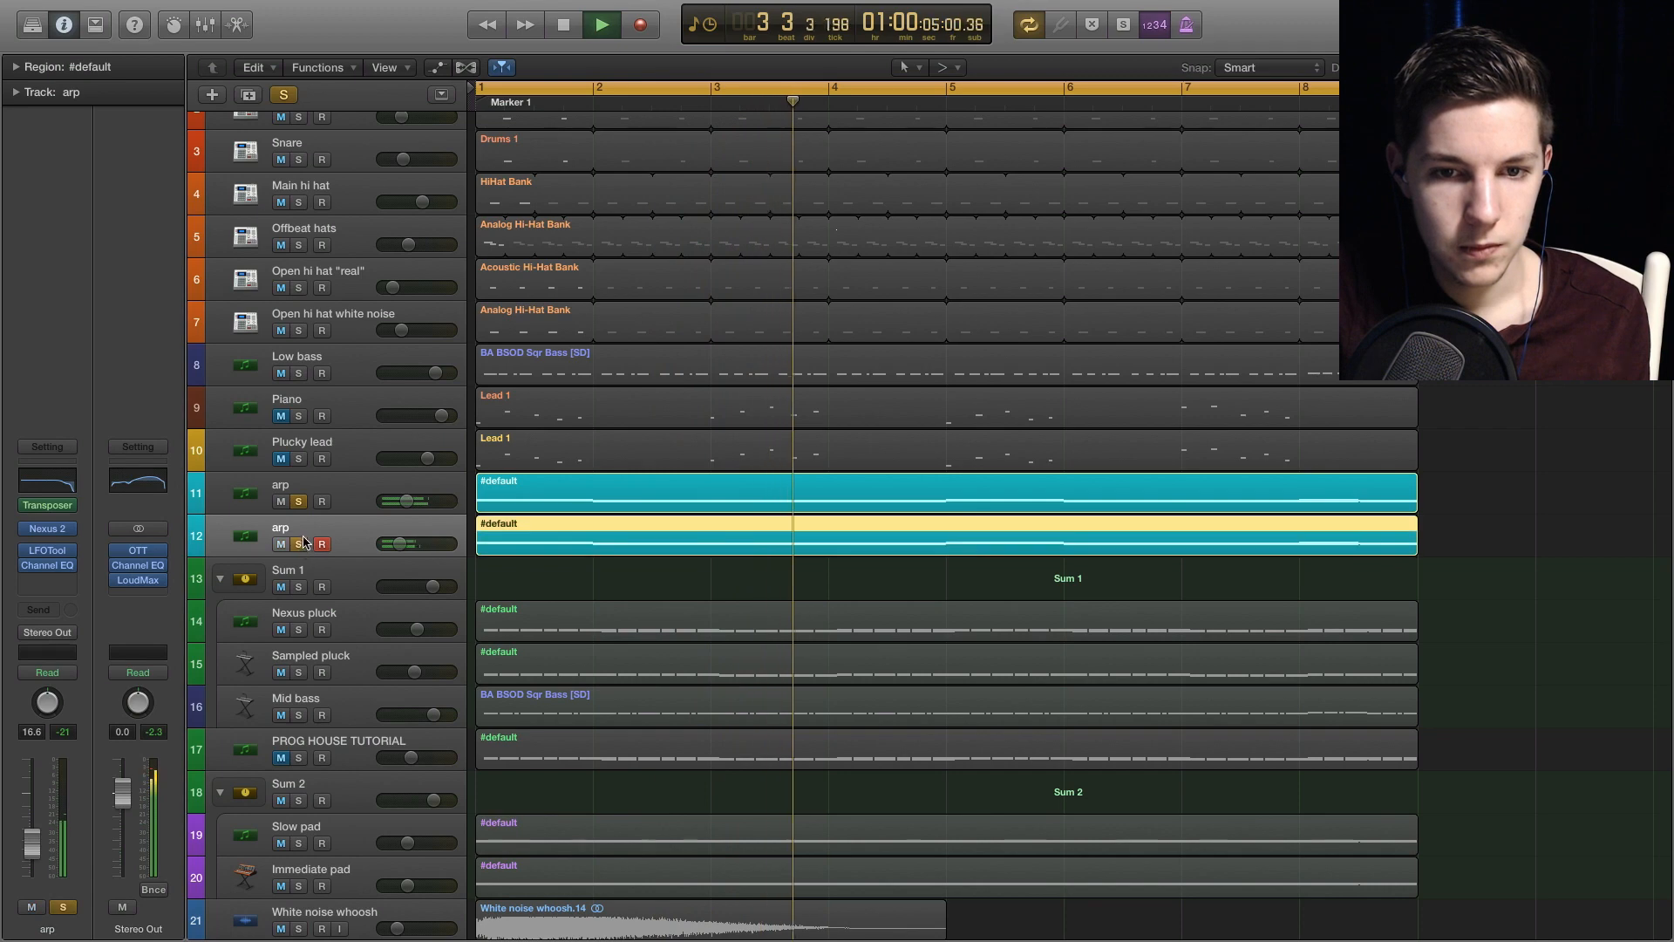
key(space)
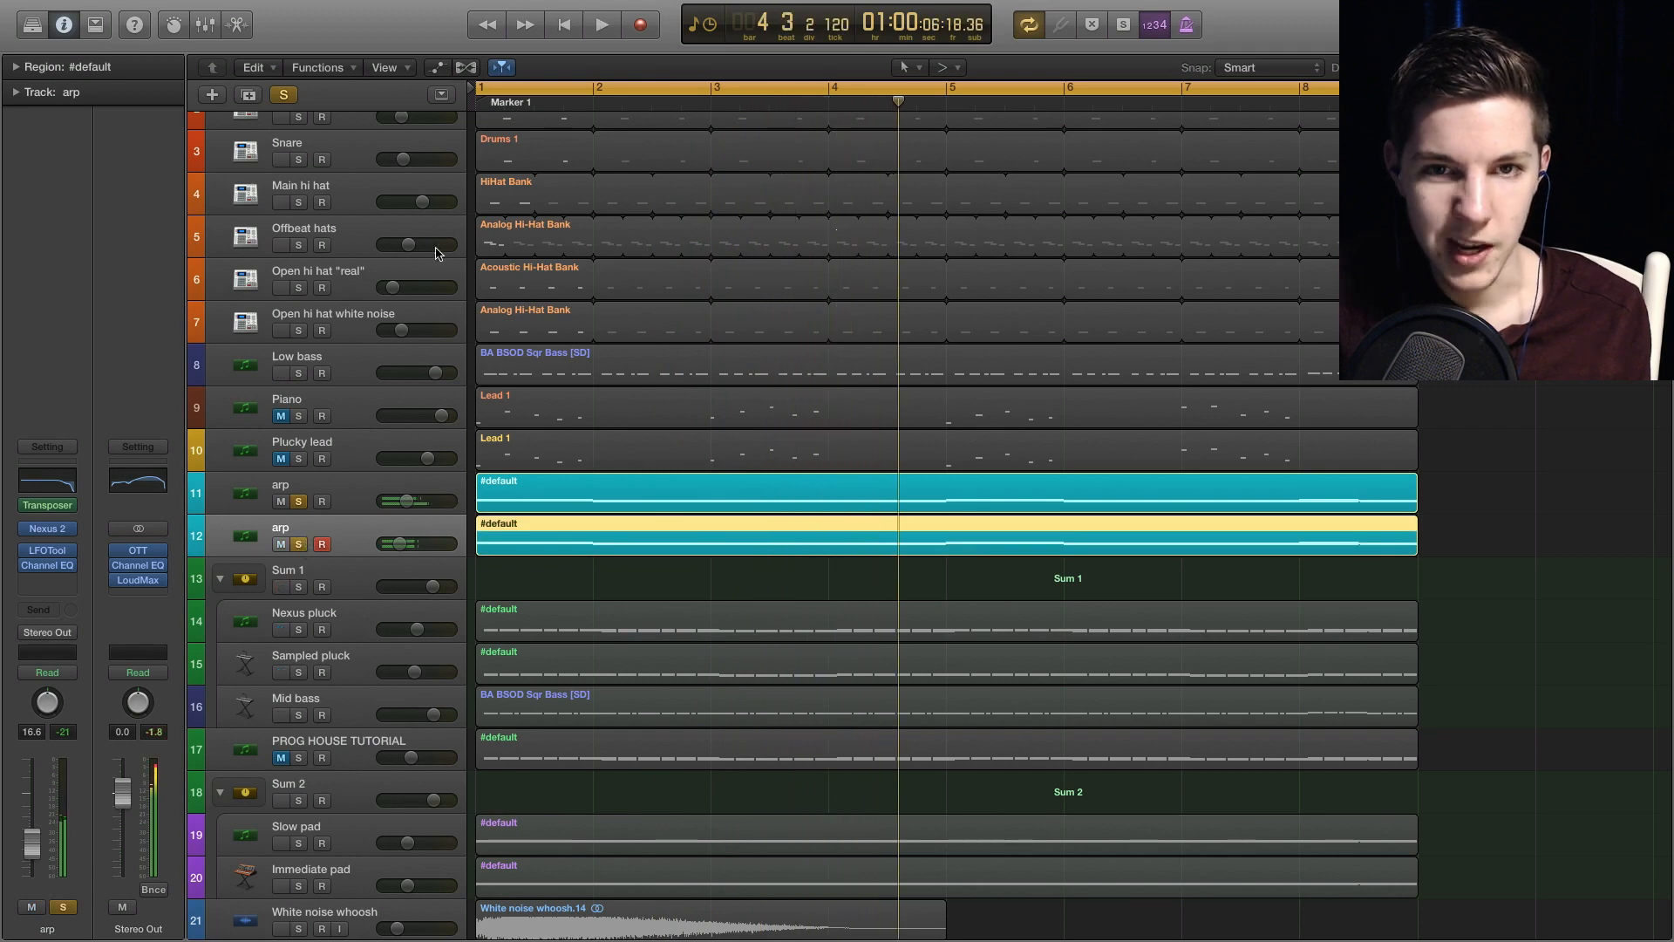
- Clear all track solos, play the mix with both arps from the beginning, and stop
key(Return)
key(space)
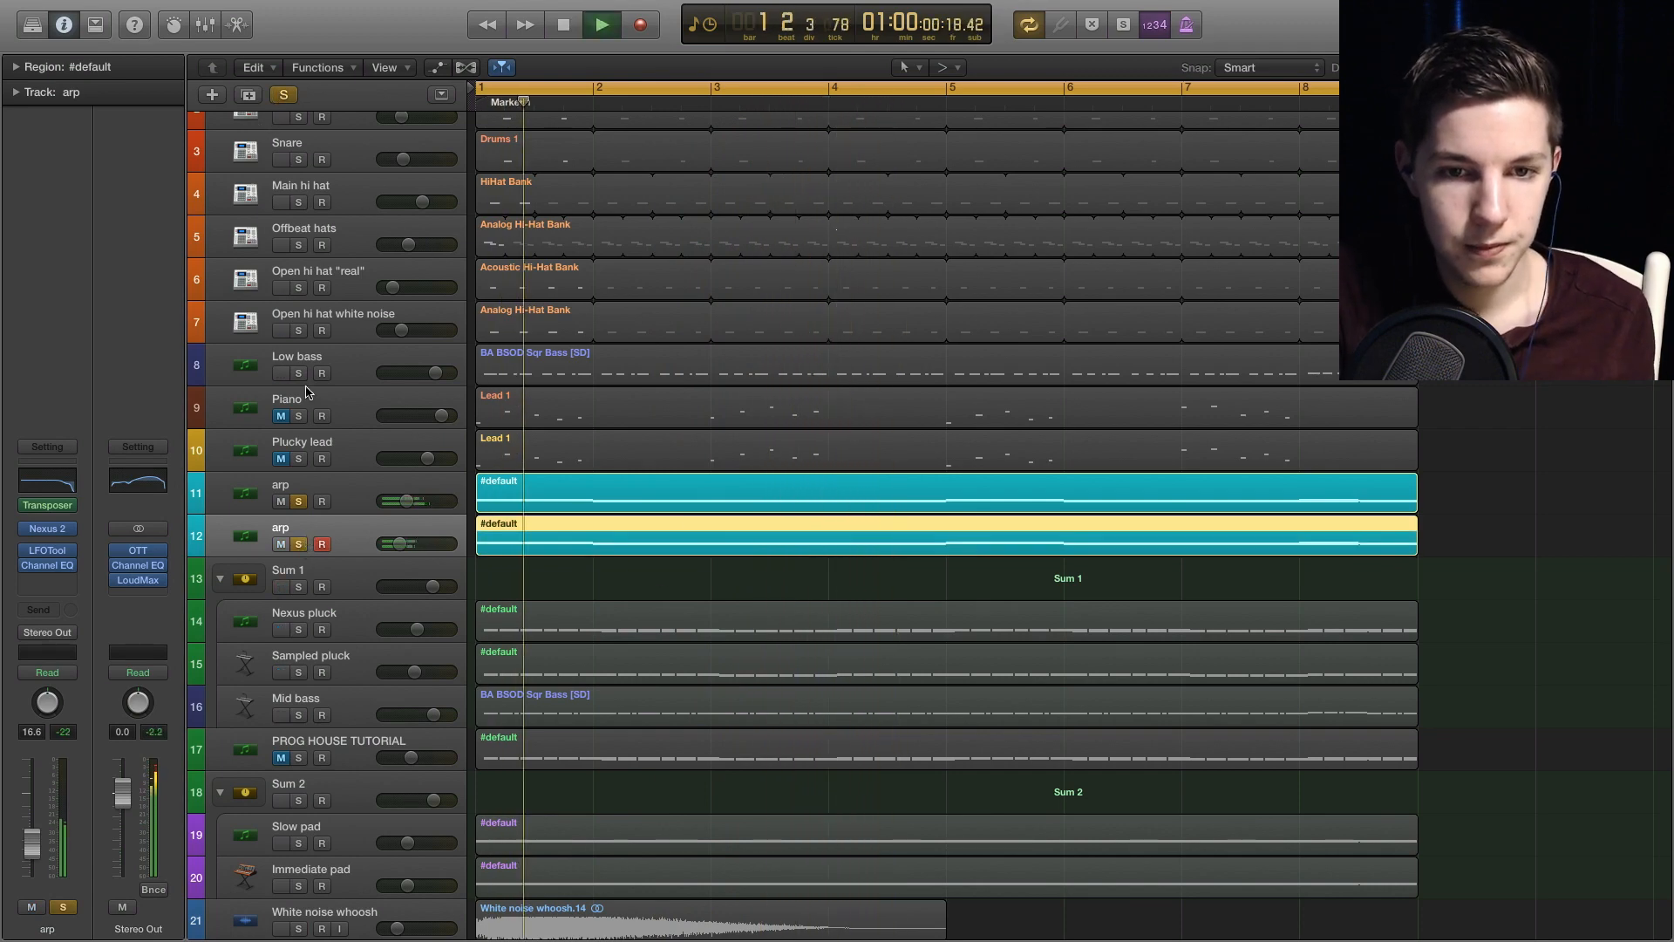
key(ctrl+alt+super+s)
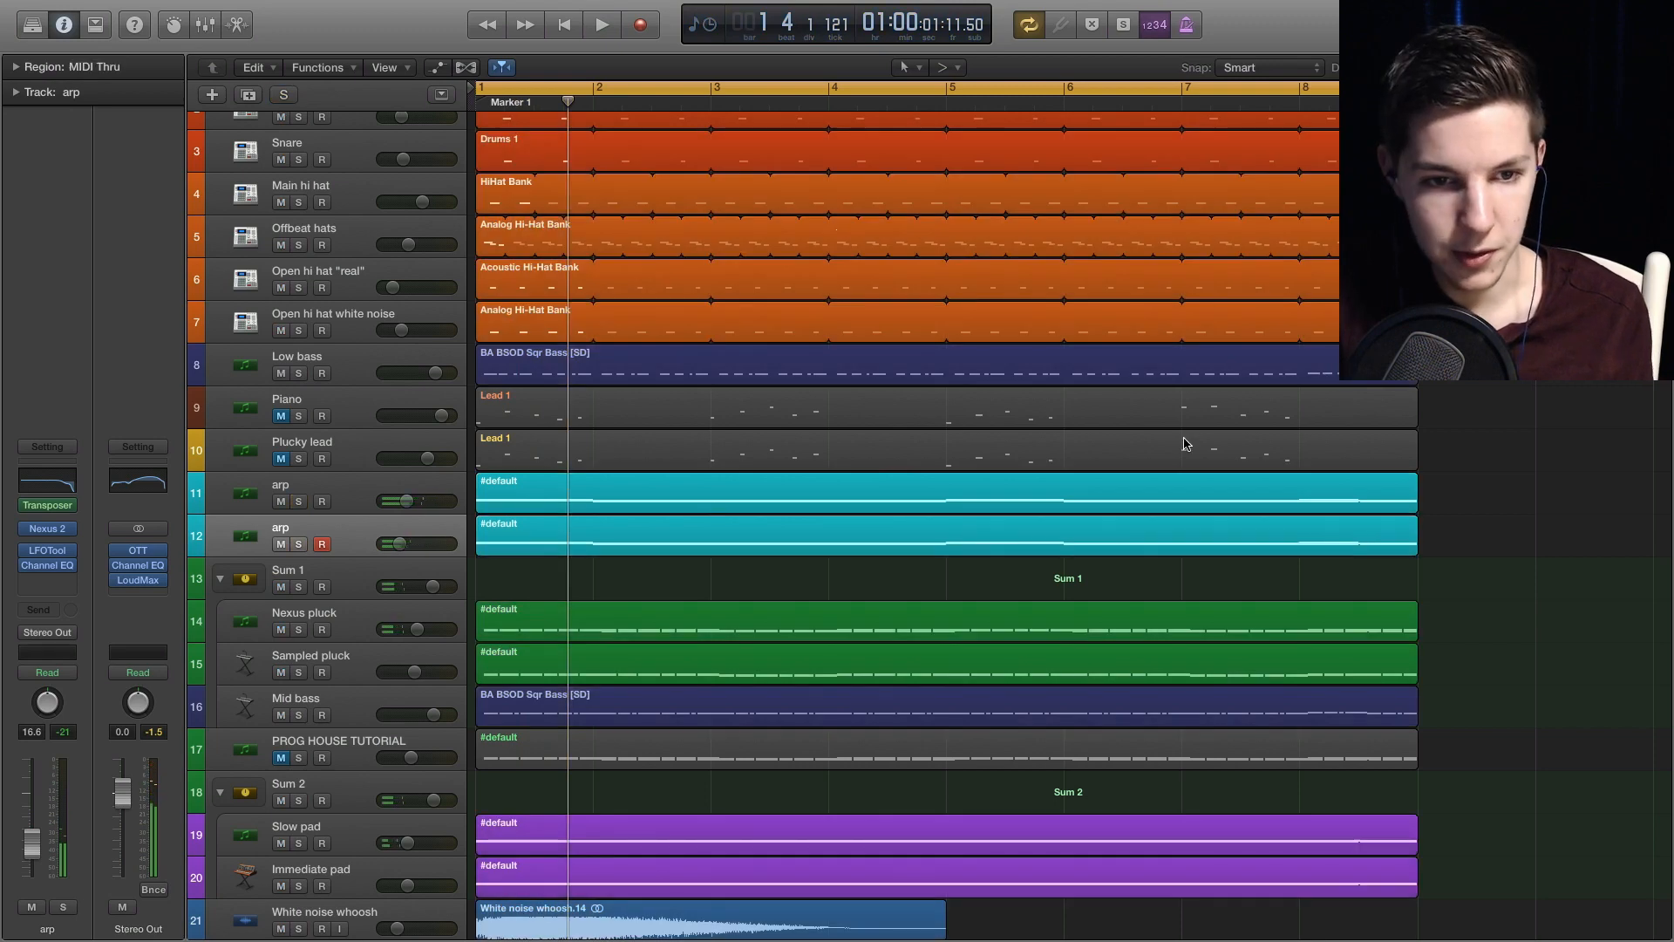
key(Return)
key(space)
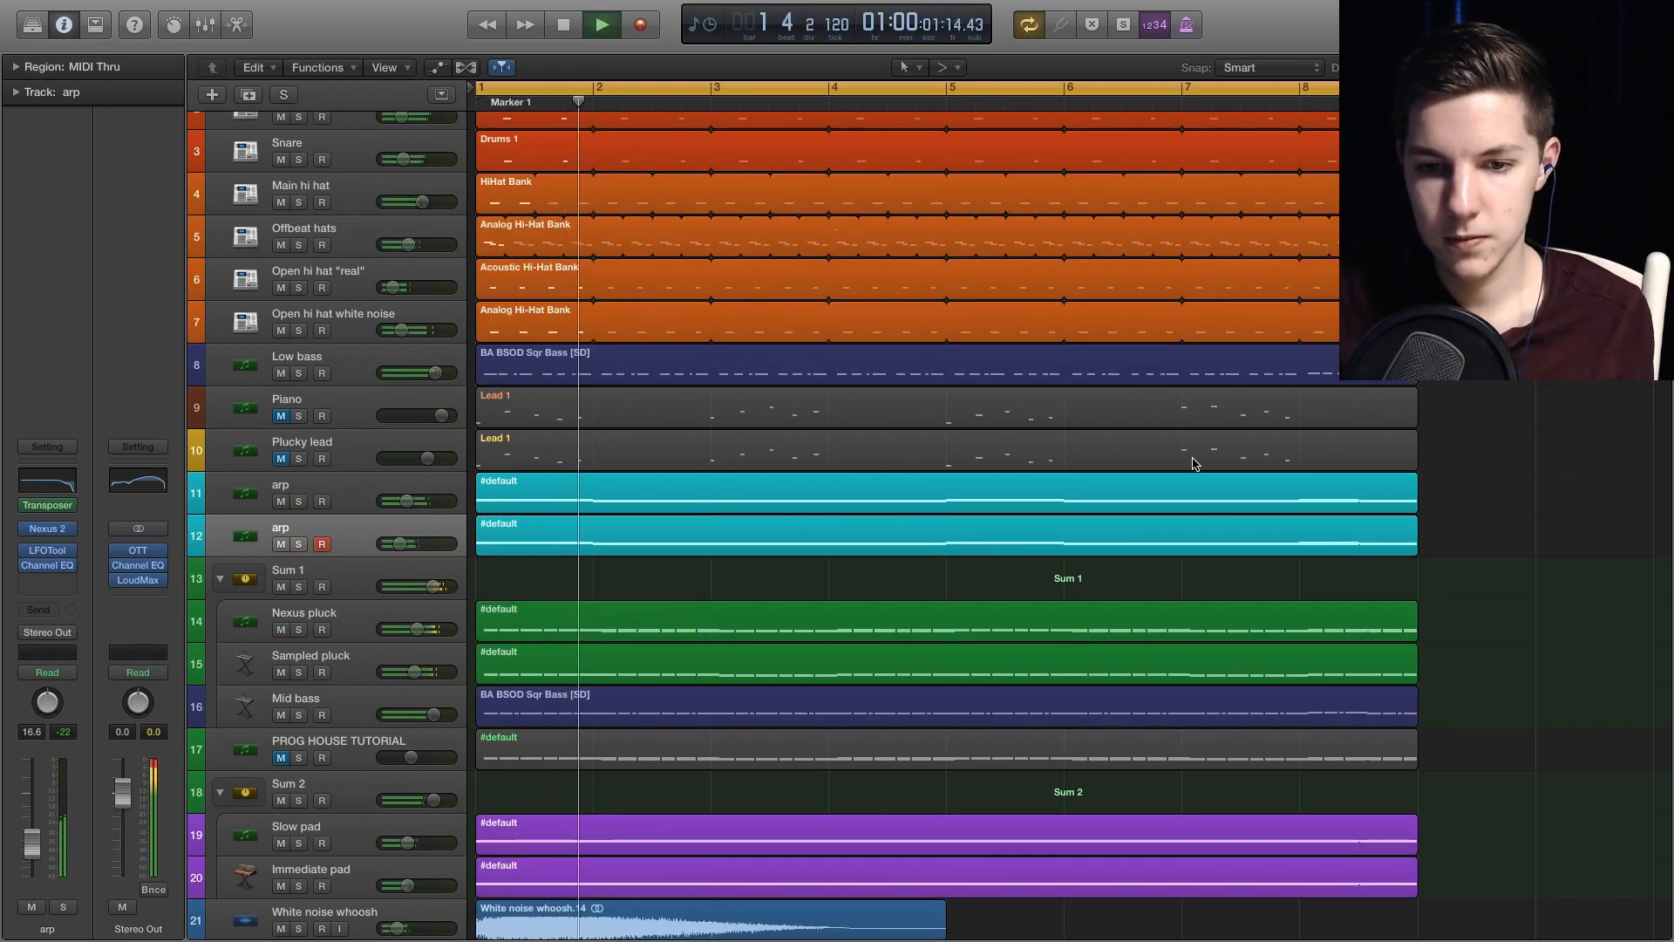
key(super+Left)
scroll(1203, 455, down, 3)
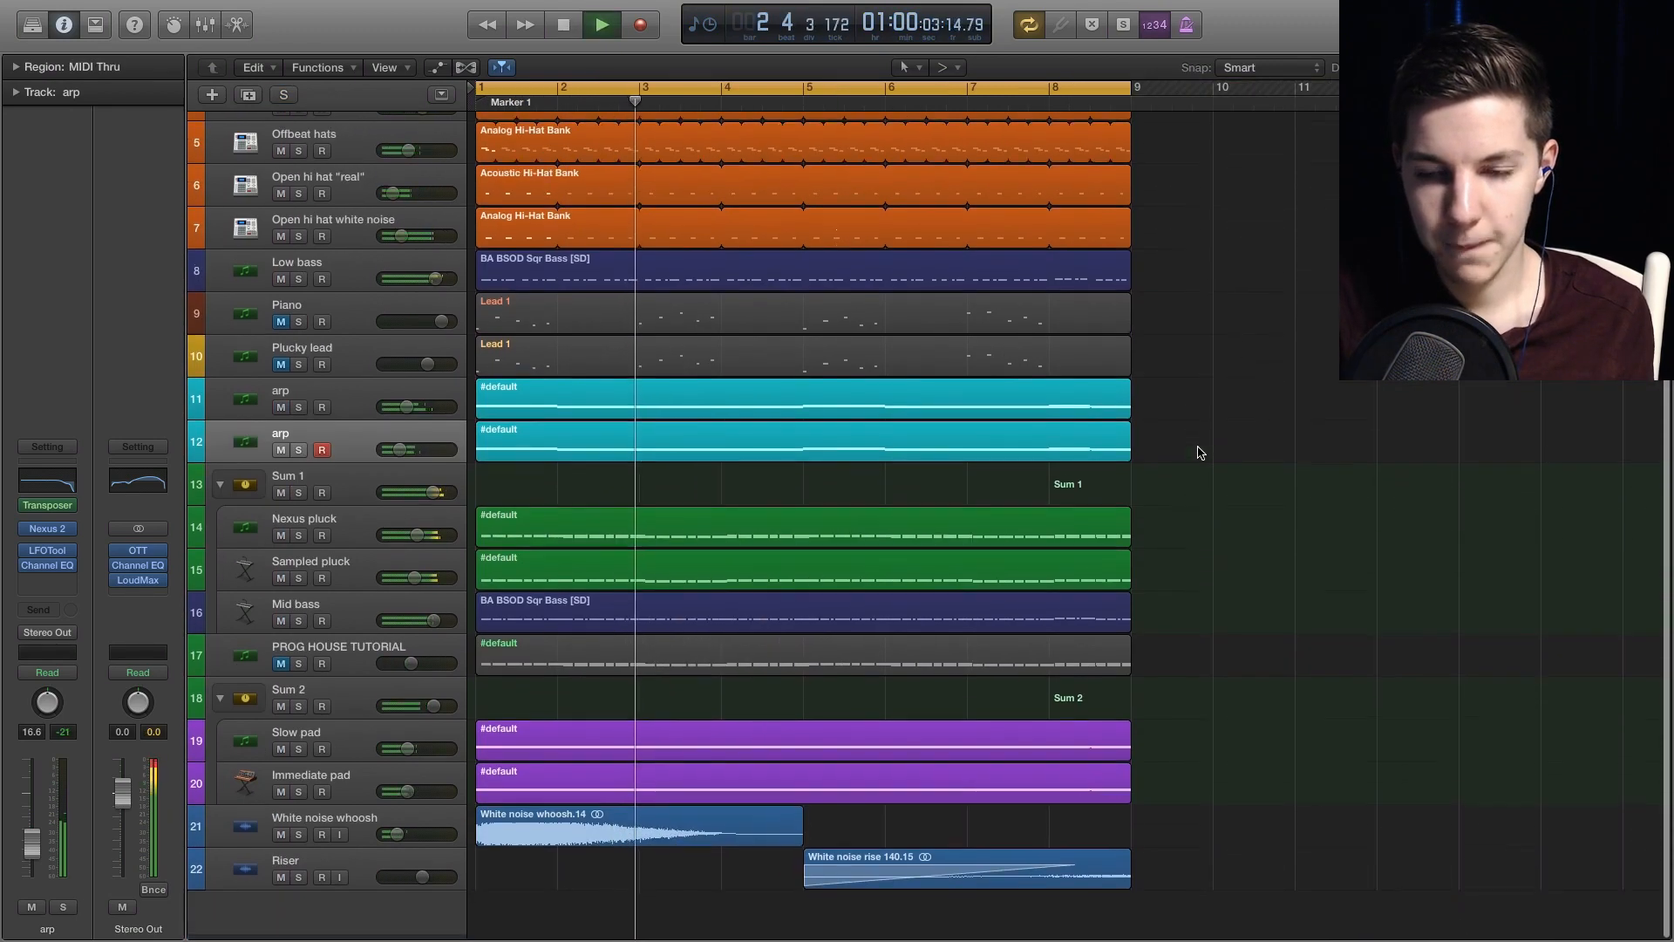
scroll(1200, 453, up, 4)
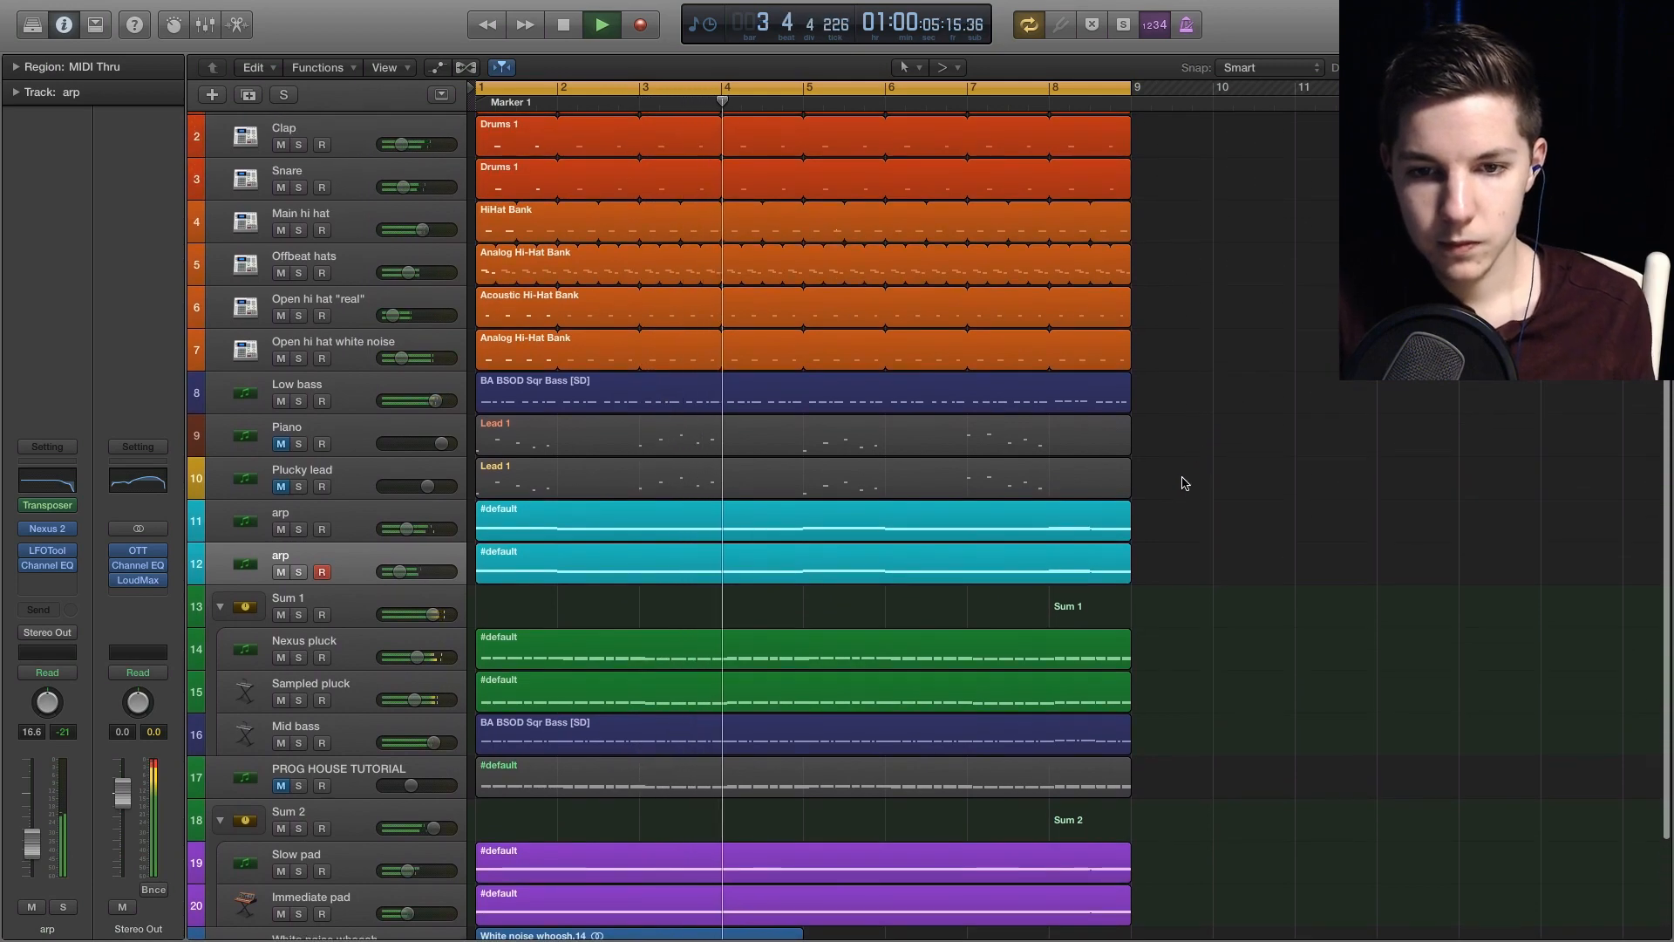
key(space)
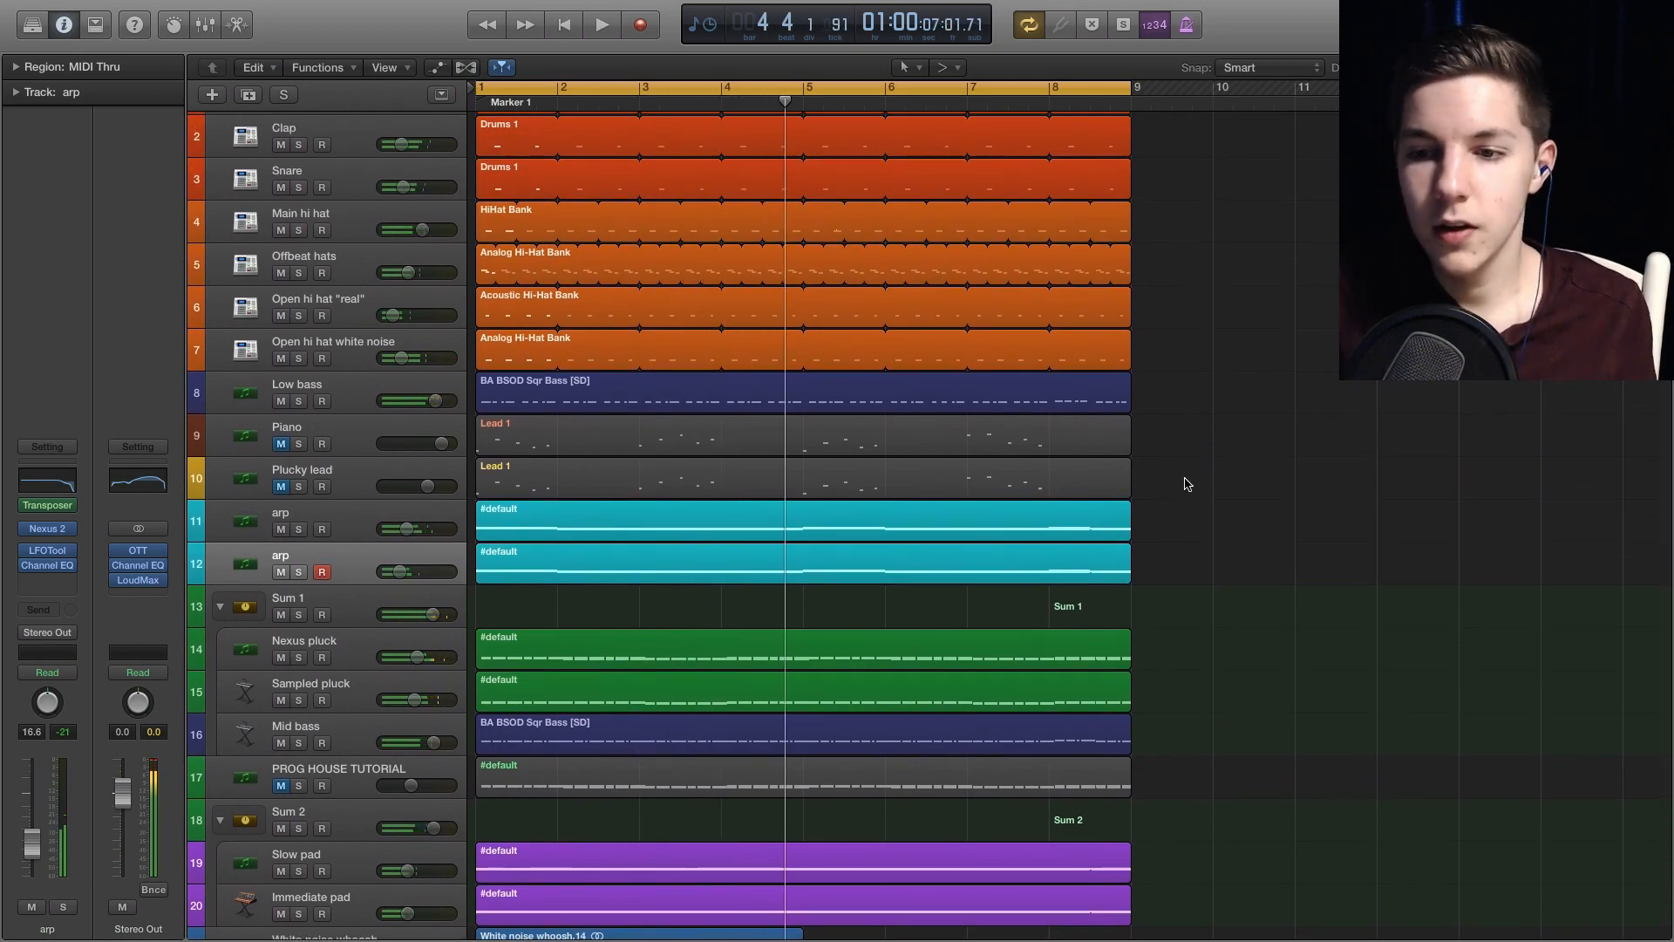
scroll(1184, 478, down, 2)
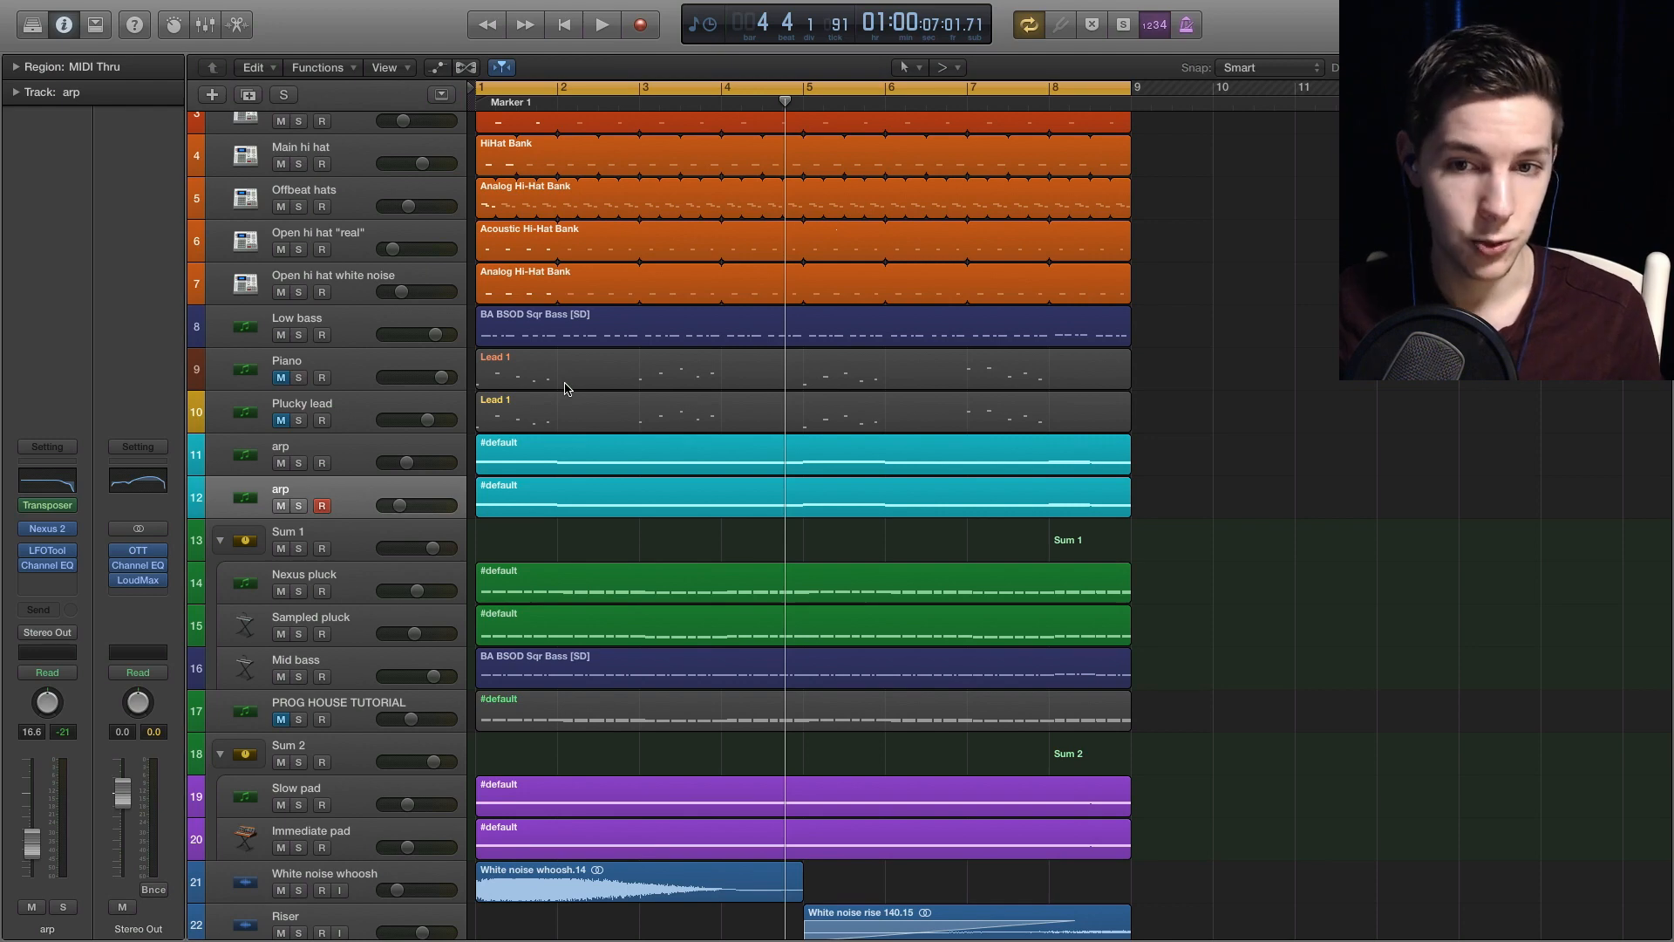
scroll(1233, 524, up, 3)
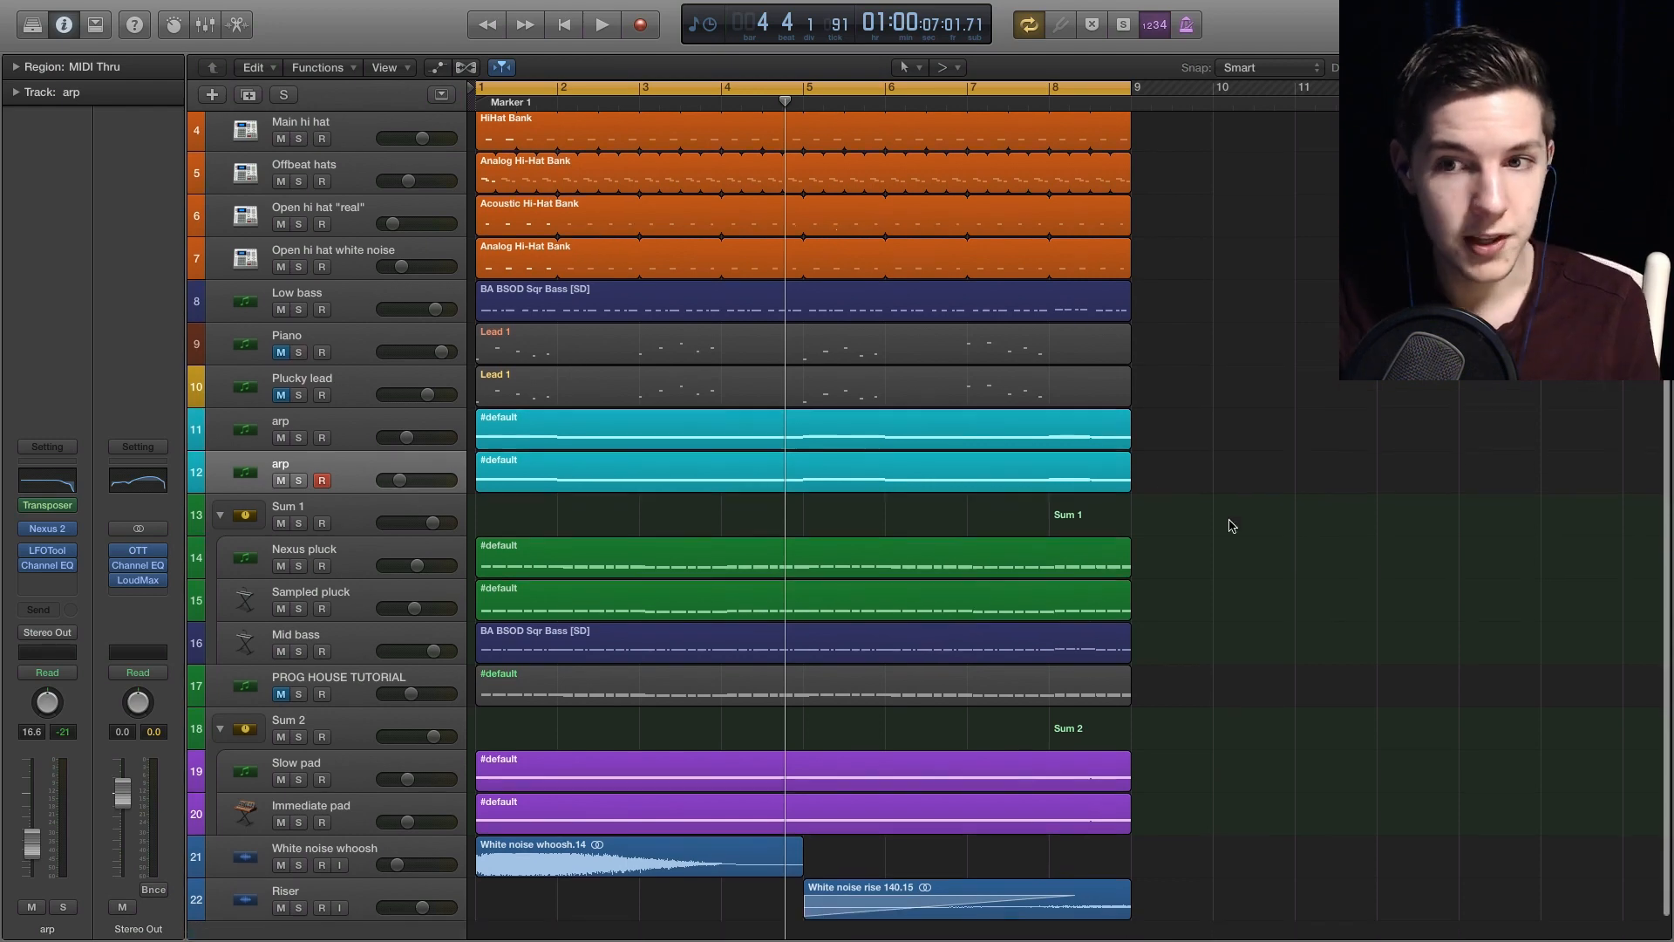